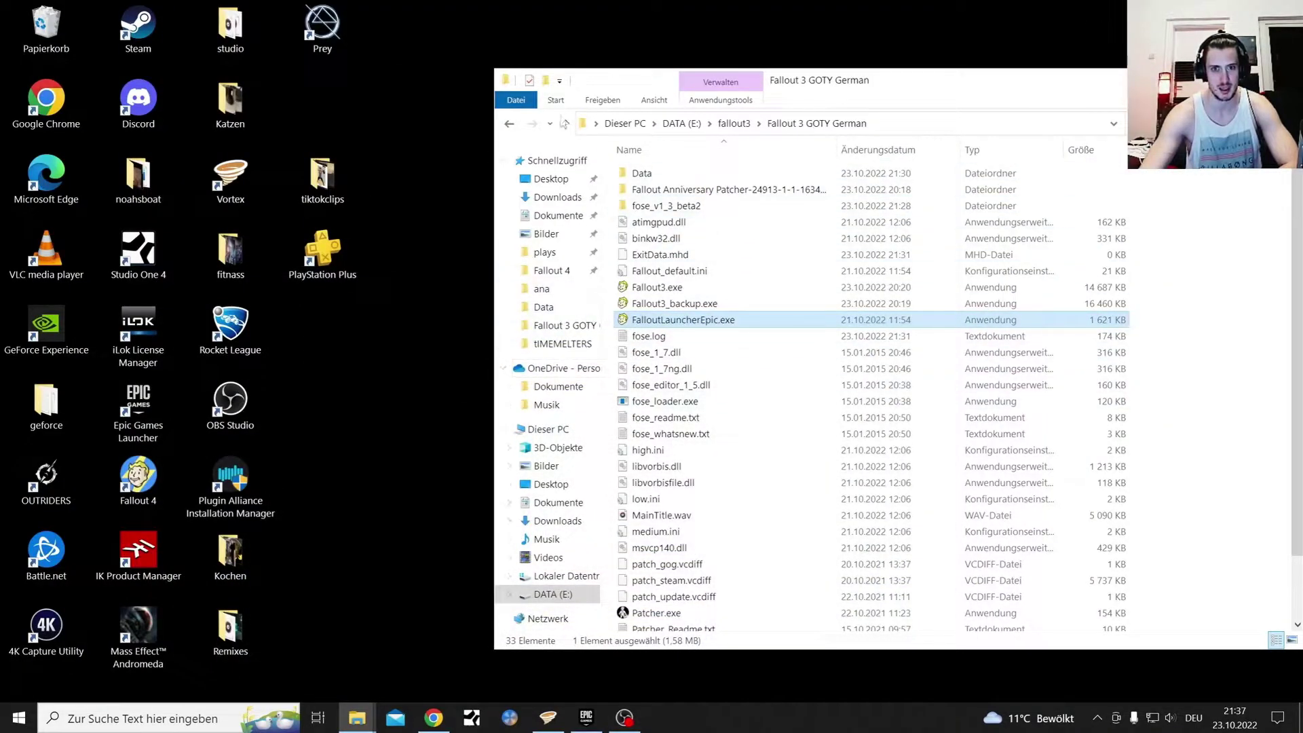
Step: Go up to the fallout3 folder and look through the files in its Fallout 3 GOTY German subfolder
click(805, 125)
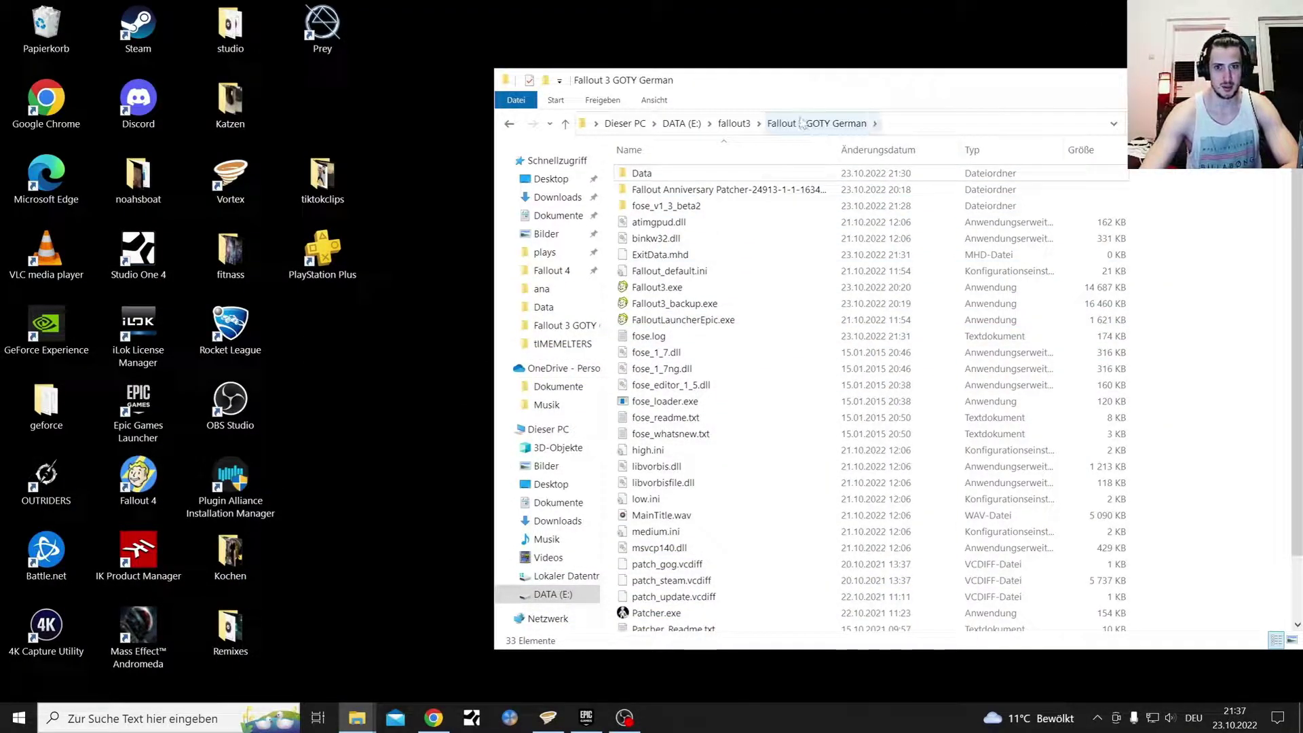
click(738, 124)
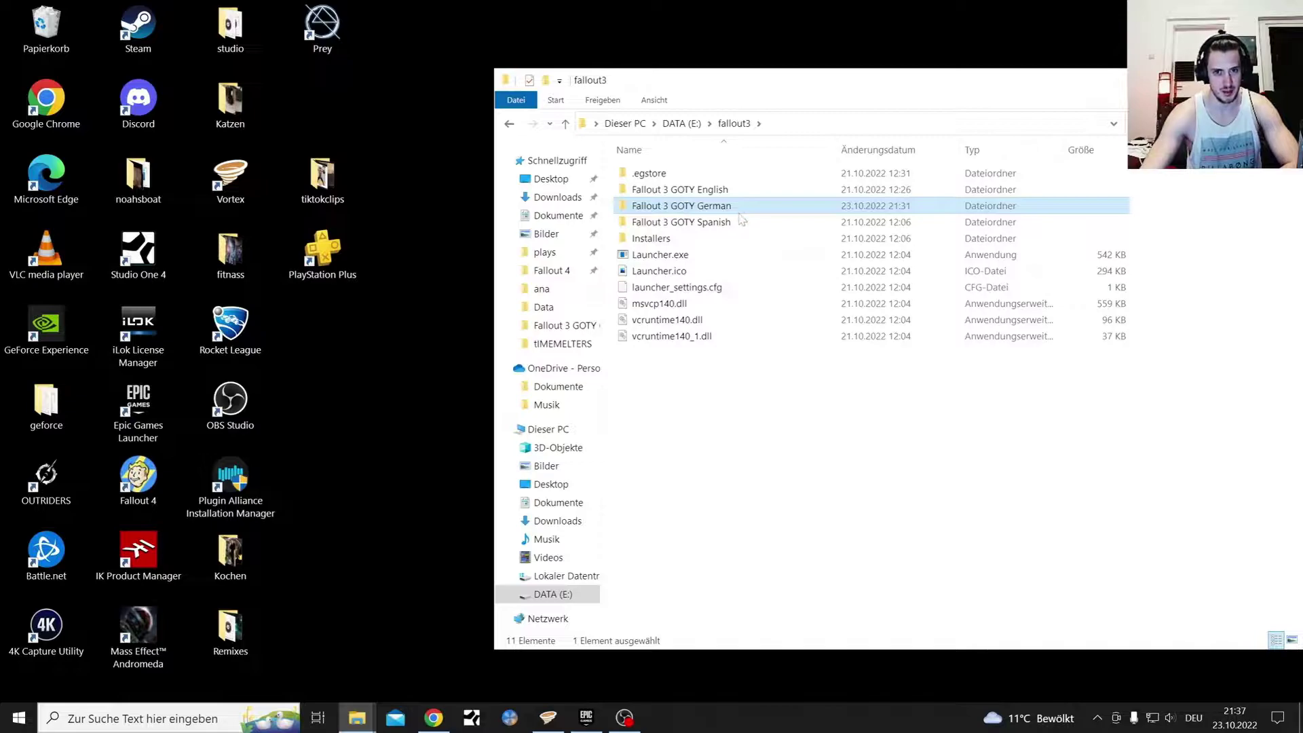
mouse_move(738, 224)
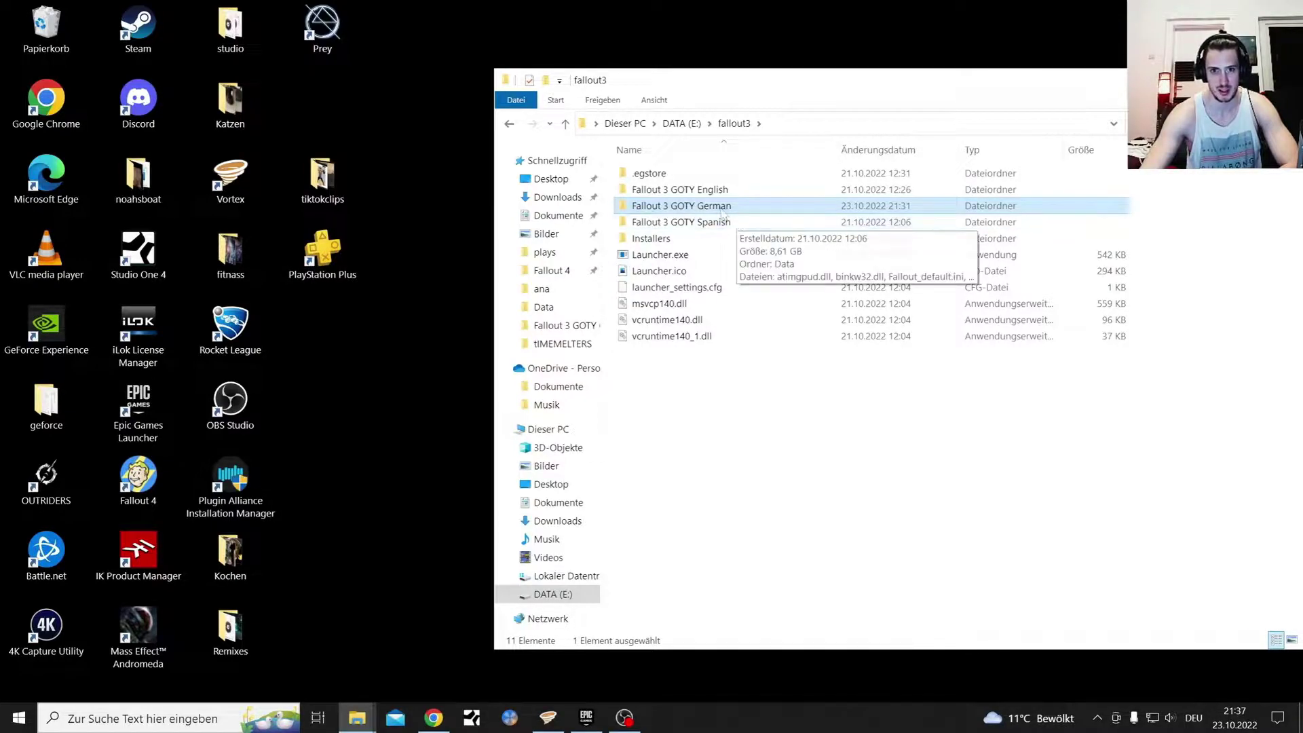
double_click(709, 211)
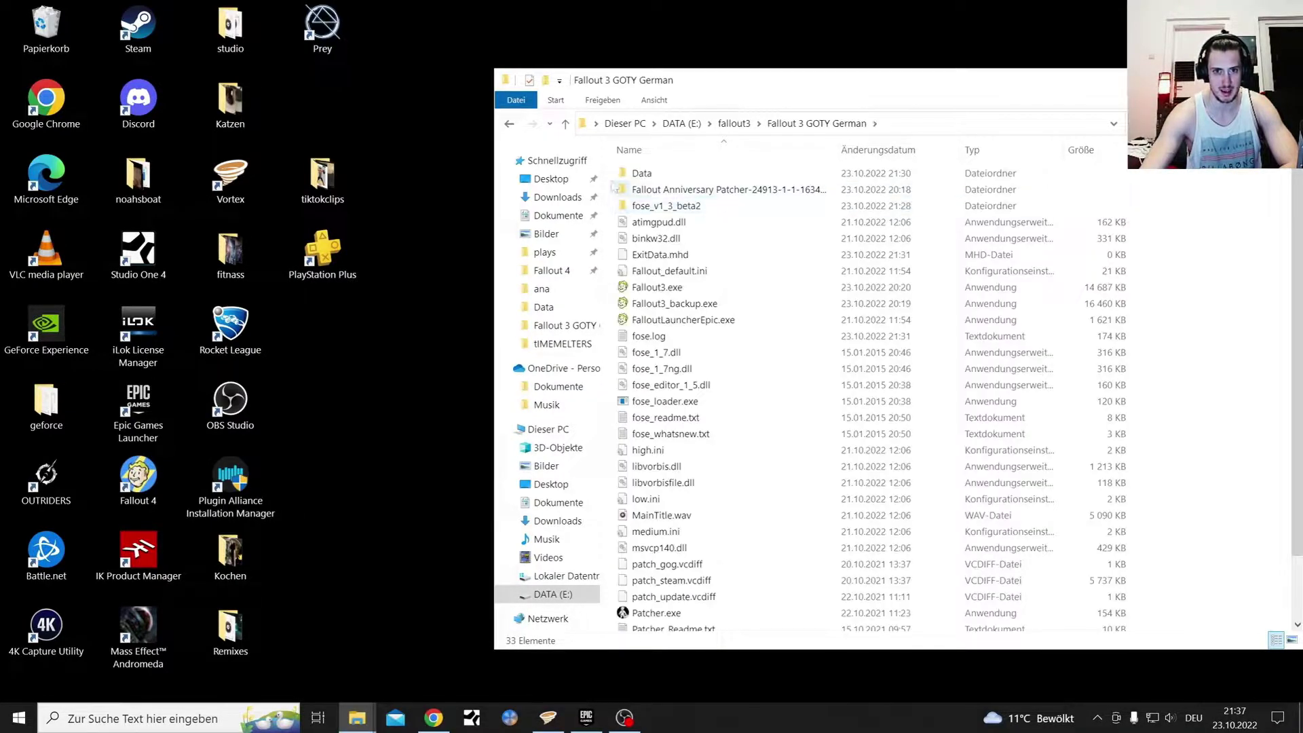
scroll(773, 455, down, 1)
scroll(774, 455, up, 2)
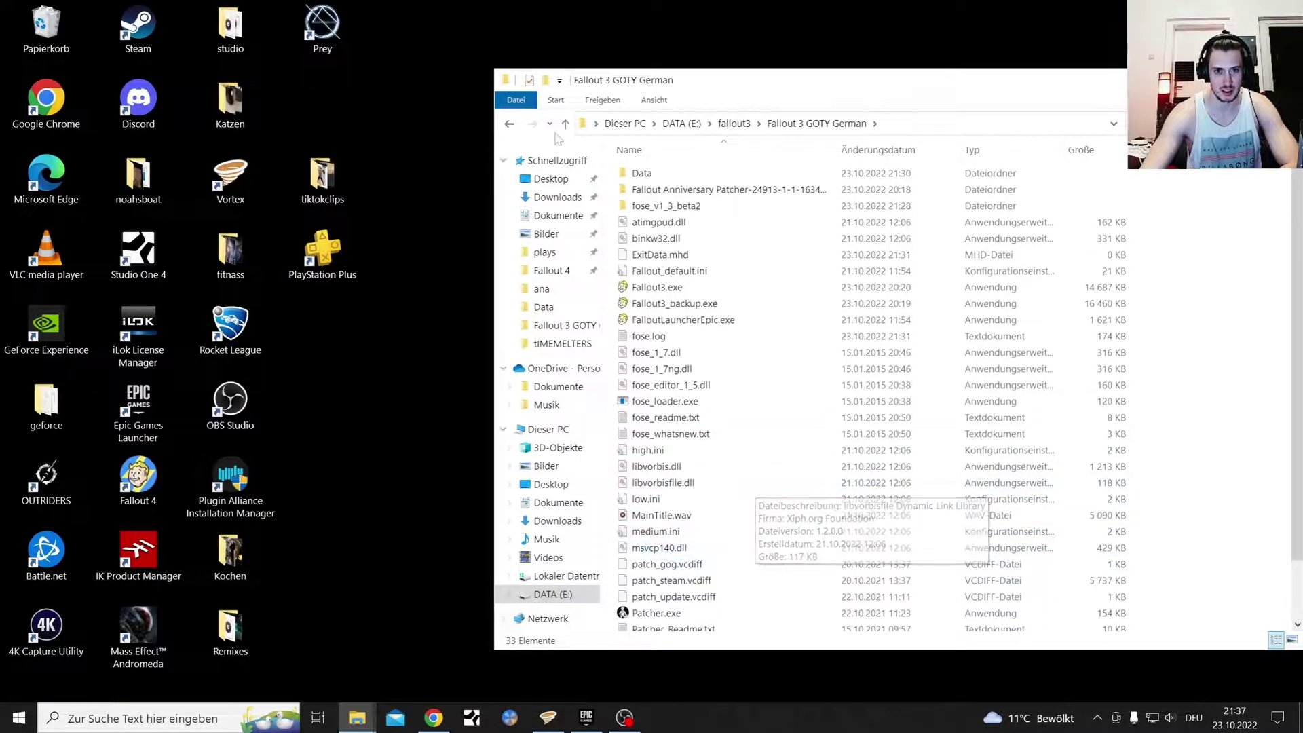
key(alt+Left)
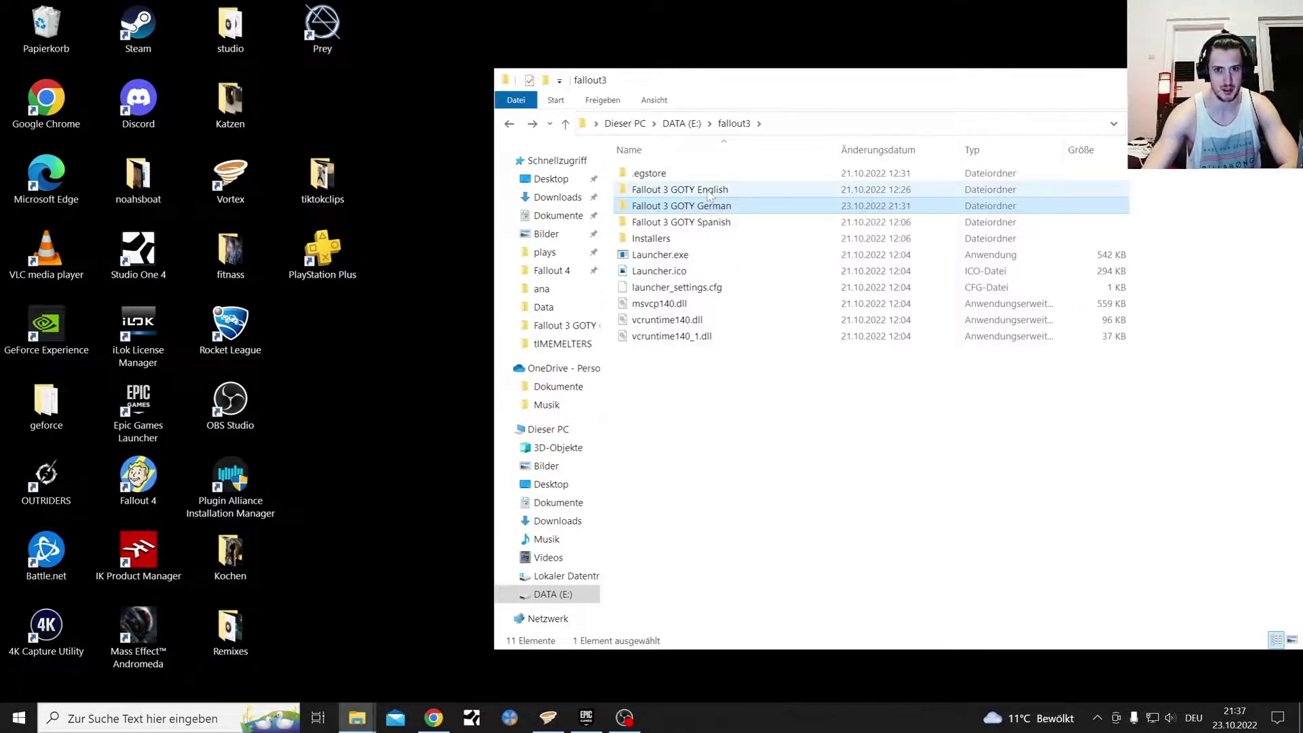
Step: Compare the files in the Fallout 3 GOTY German folder with those in the Fallout 3 GOTY English folder
mouse_move(710, 196)
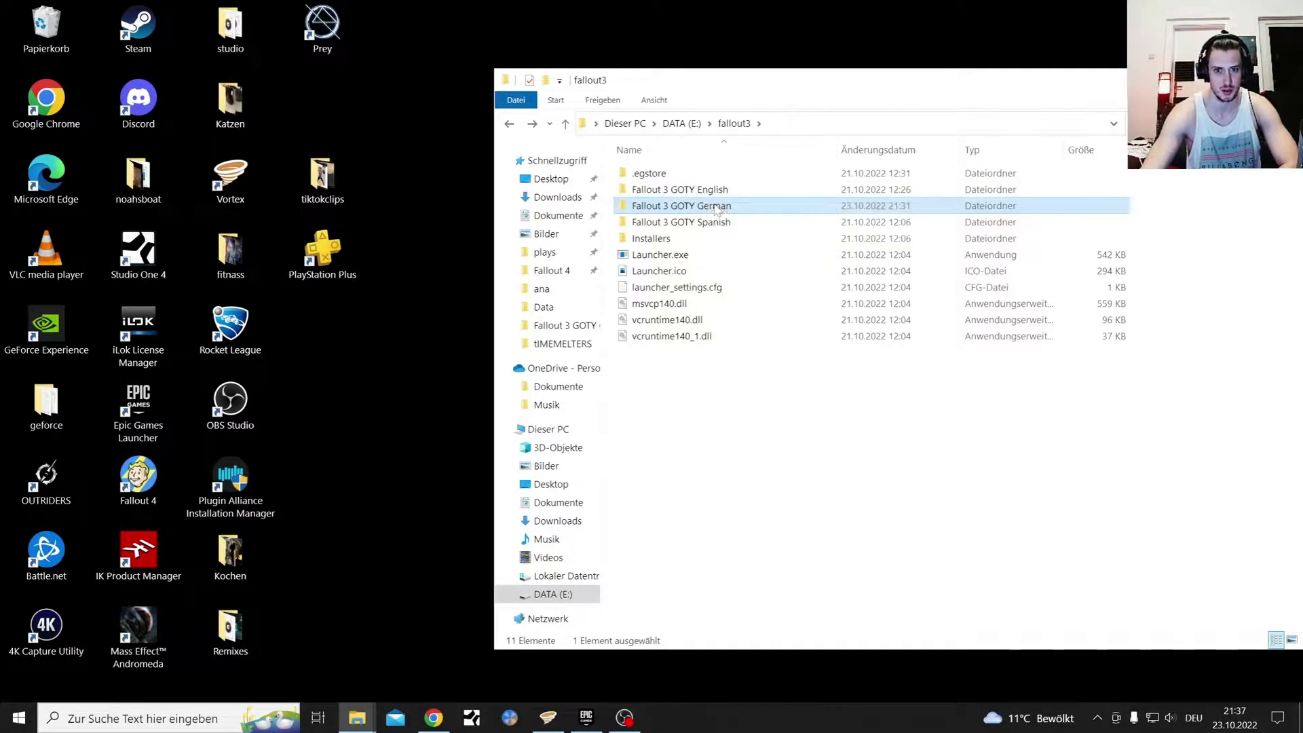
double_click(715, 209)
scroll(736, 516, down, 1)
scroll(738, 530, up, 1)
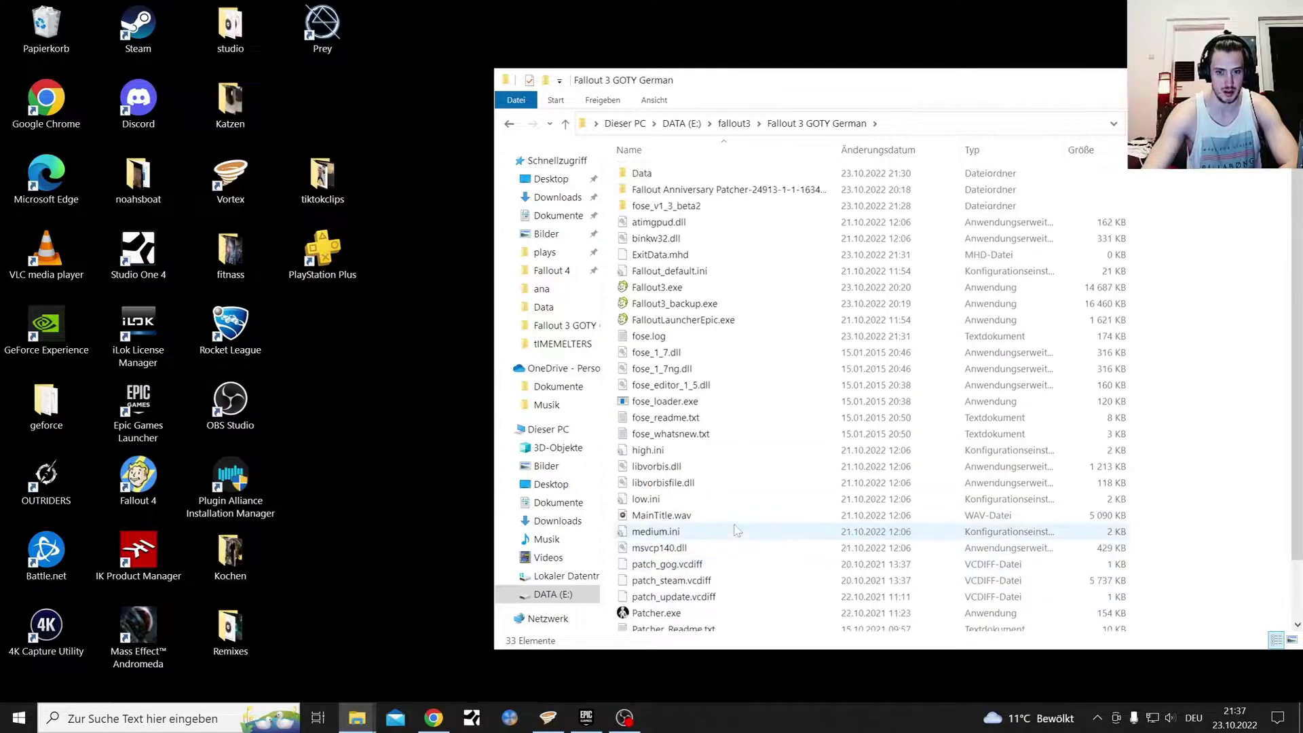
click(508, 125)
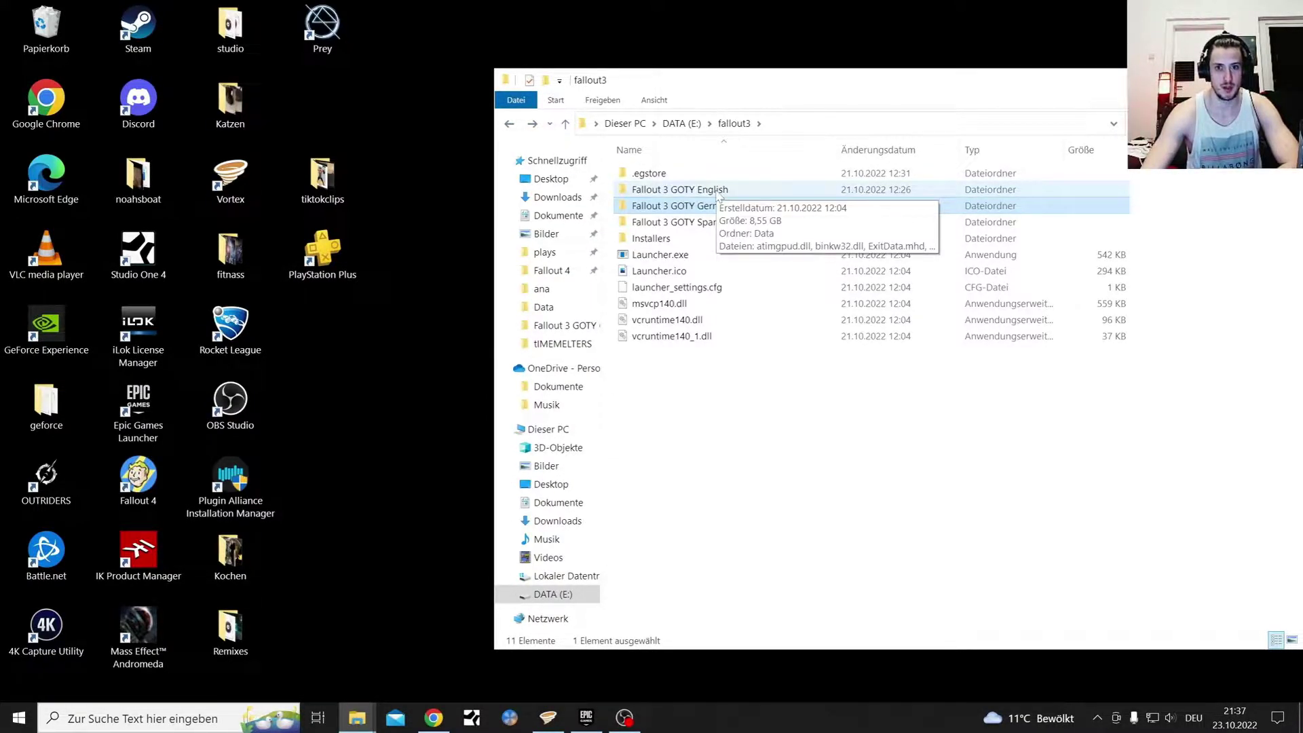
click(719, 193)
double_click(719, 193)
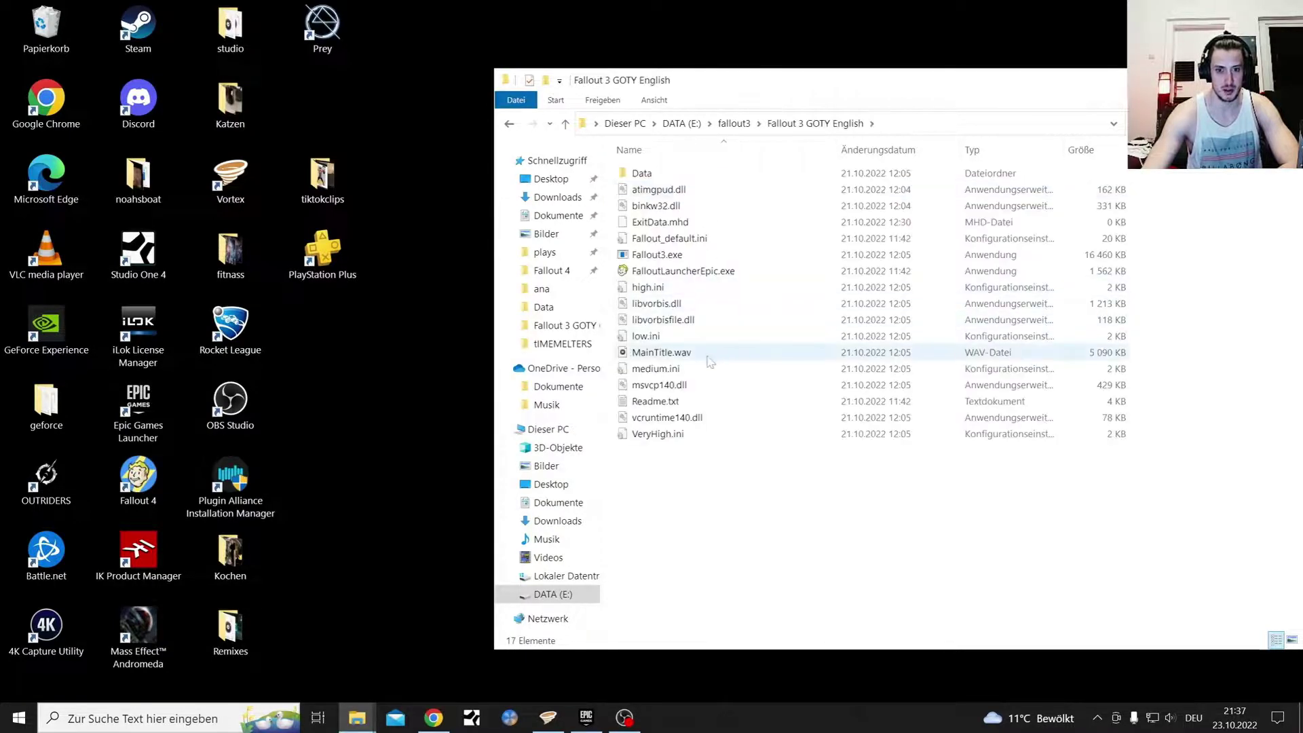
Step: Delete the Fallout 3 GOTY Spanish folder from the fallout3 directory
click(510, 124)
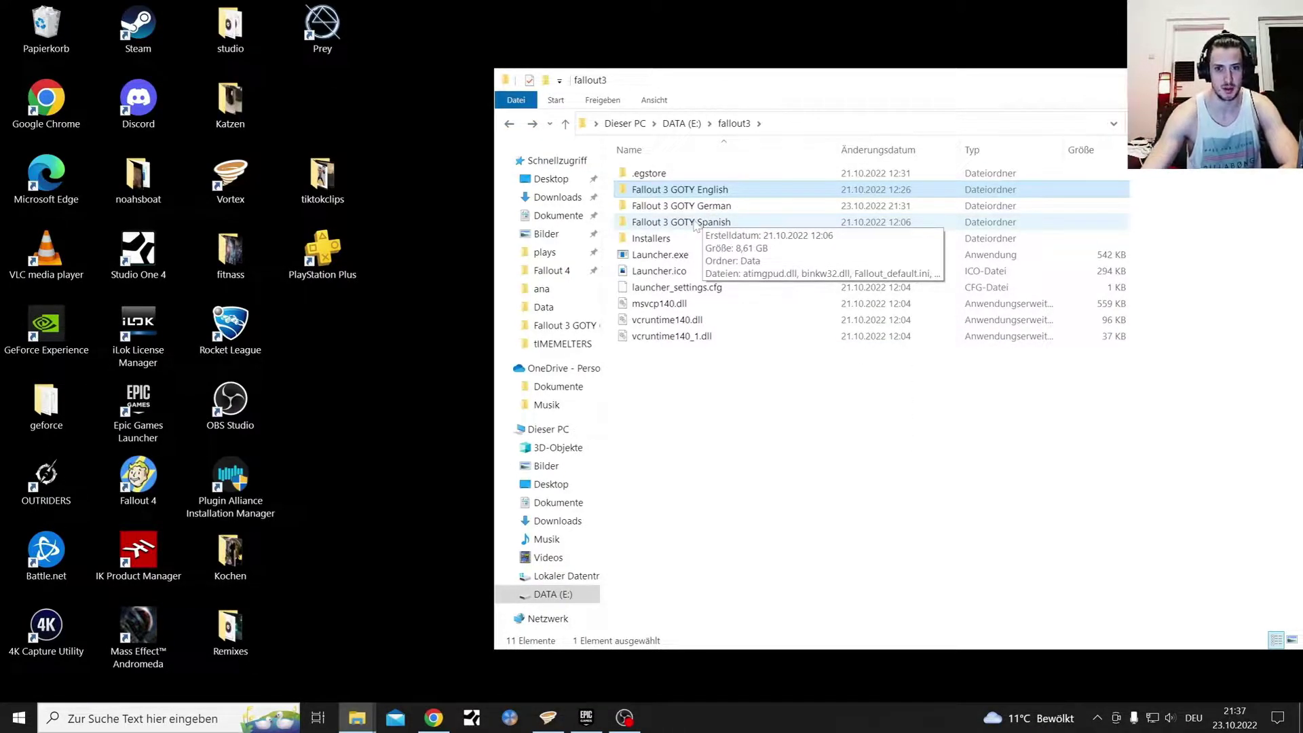
right_click(690, 228)
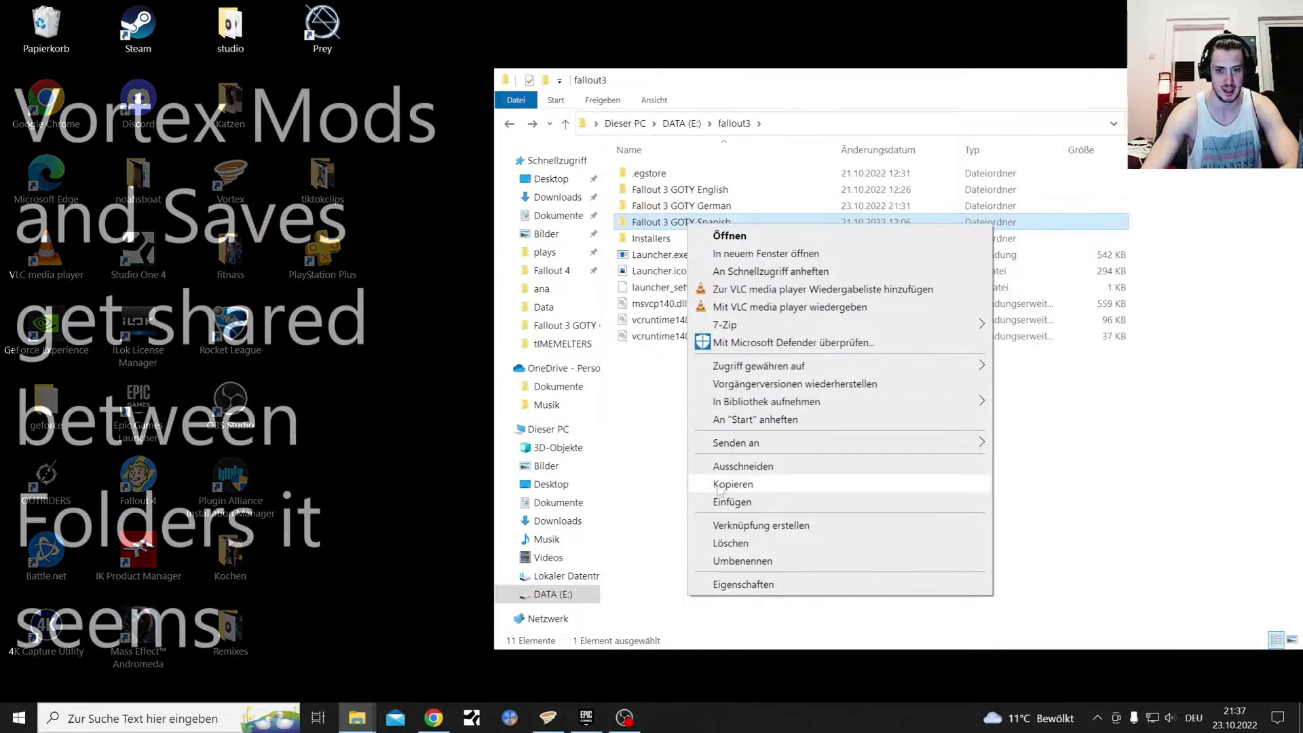
click(730, 544)
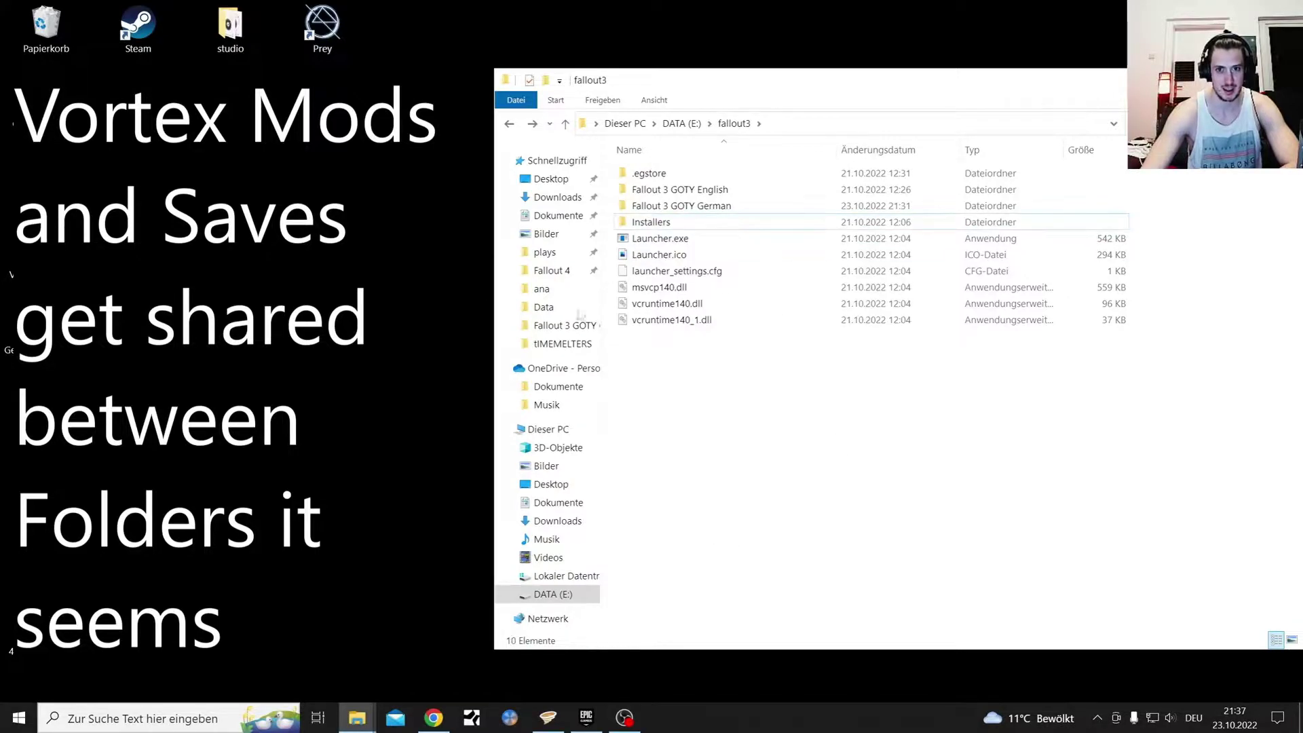
Step: View the Fallout 3 GOTY English folder again, go back, and examine the patcher and FOSE files in Fallout 3 GOTY German
double_click(707, 194)
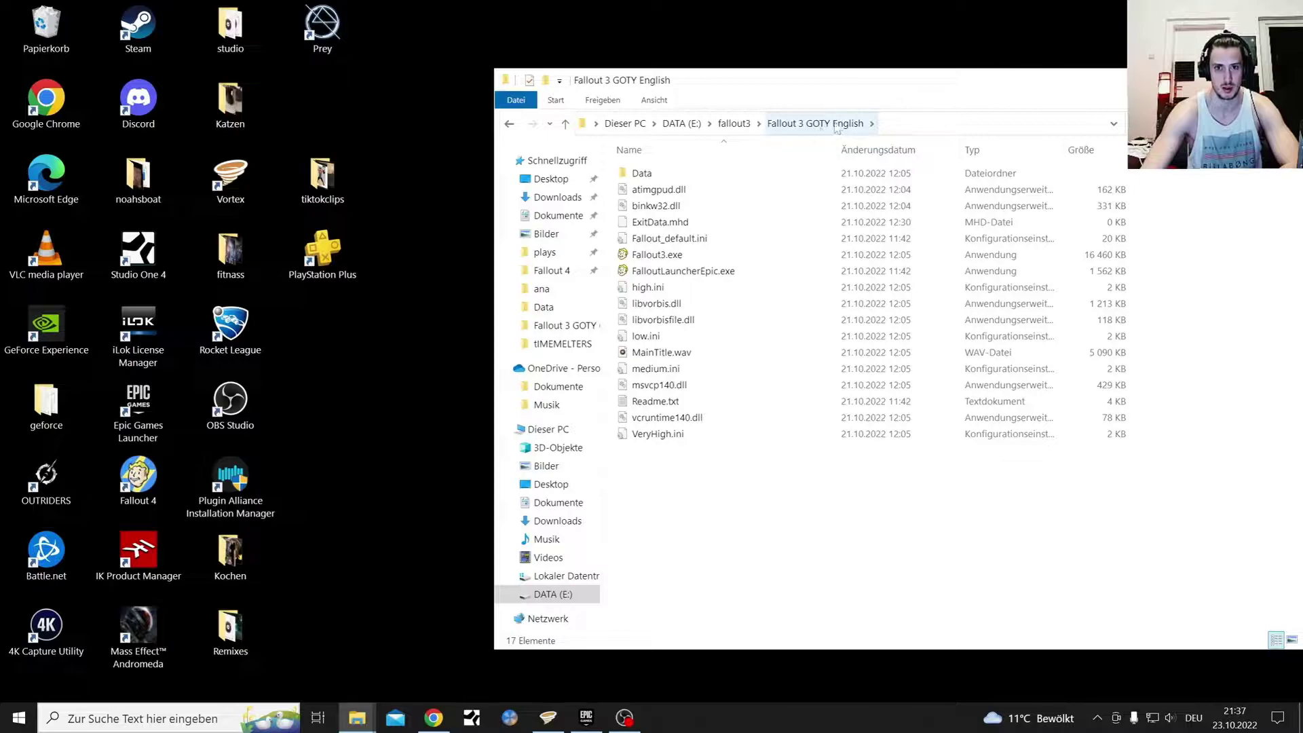
click(509, 124)
double_click(702, 204)
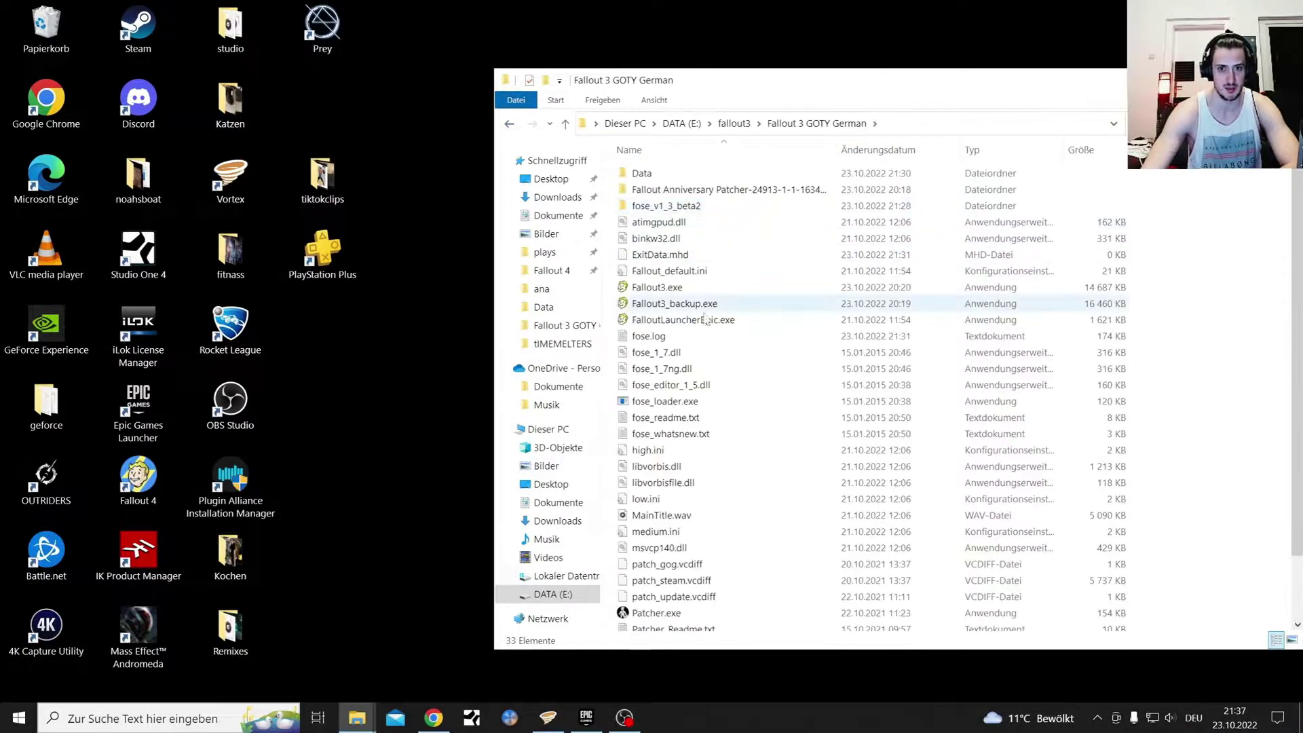
scroll(713, 352, down, 2)
scroll(699, 461, up, 2)
scroll(692, 380, down, 2)
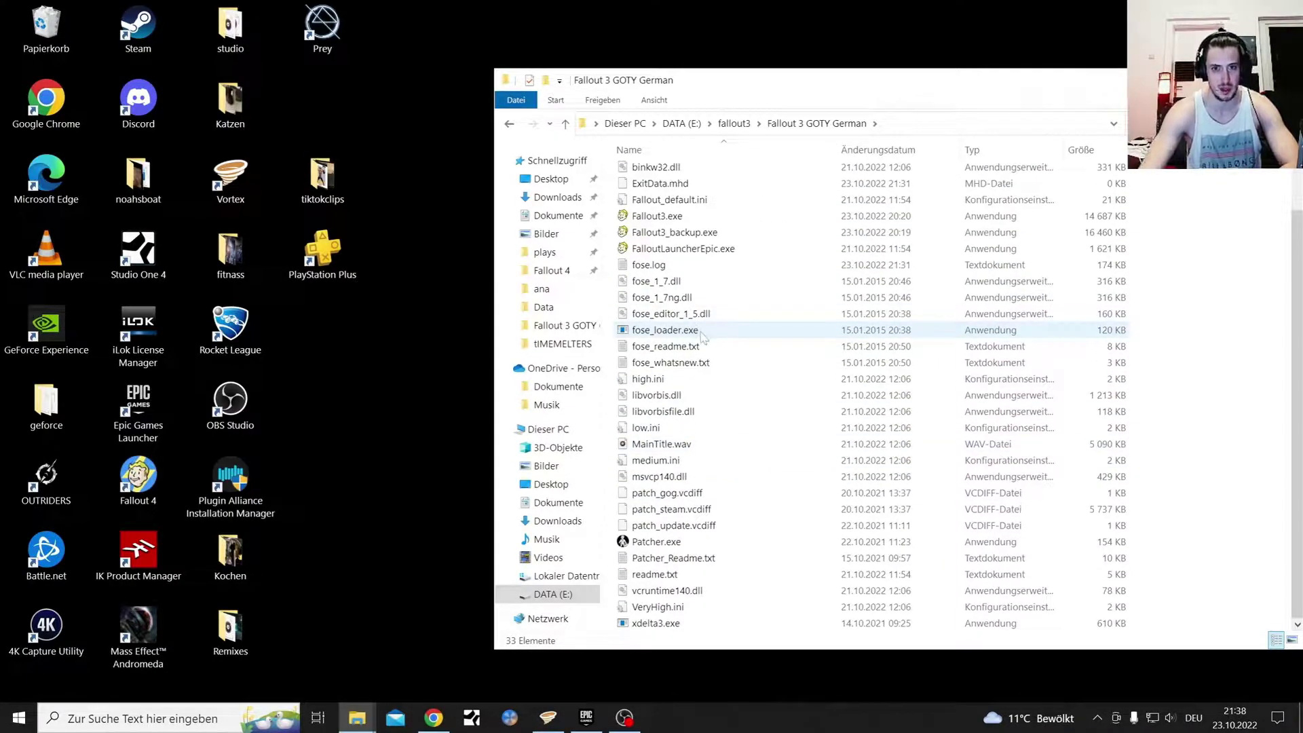
scroll(703, 336, up, 2)
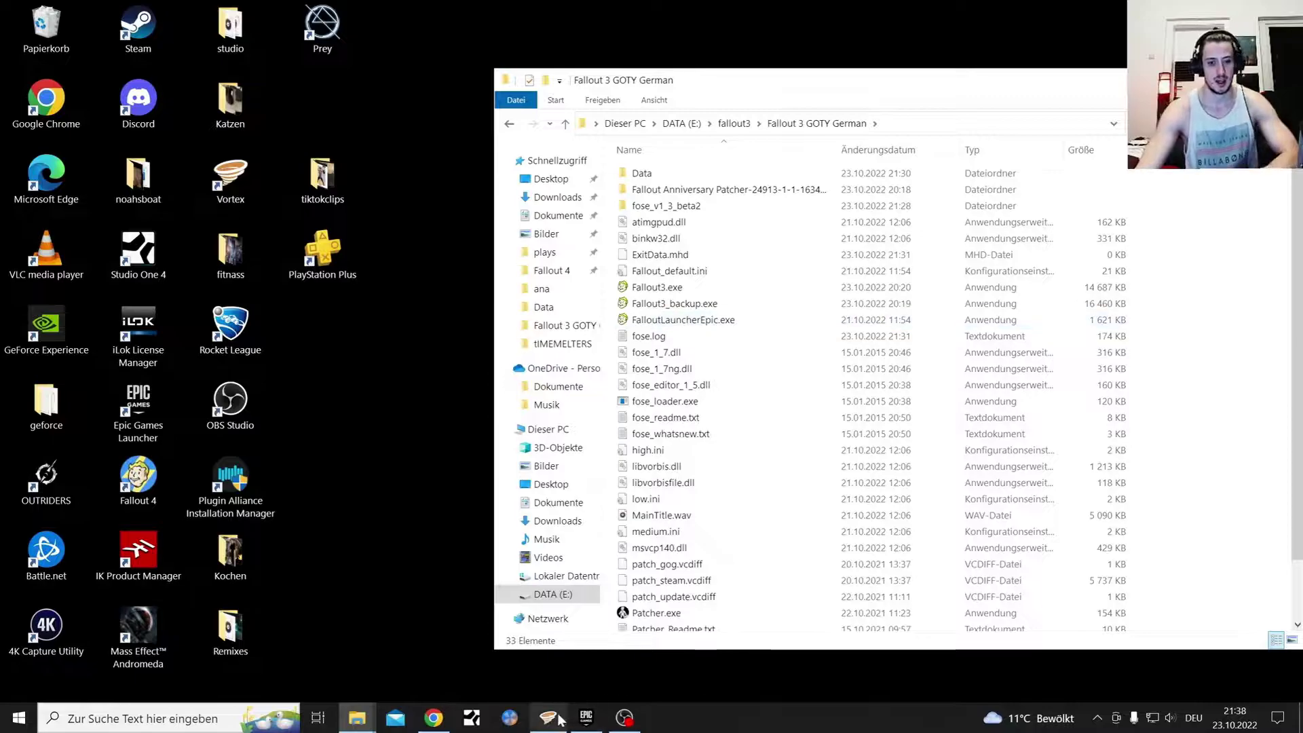
Step: Switch to Chrome to view the 10mm Pistol Retextured and Sprint Mod pages on Nexus Mods, and return to the game folder
click(432, 719)
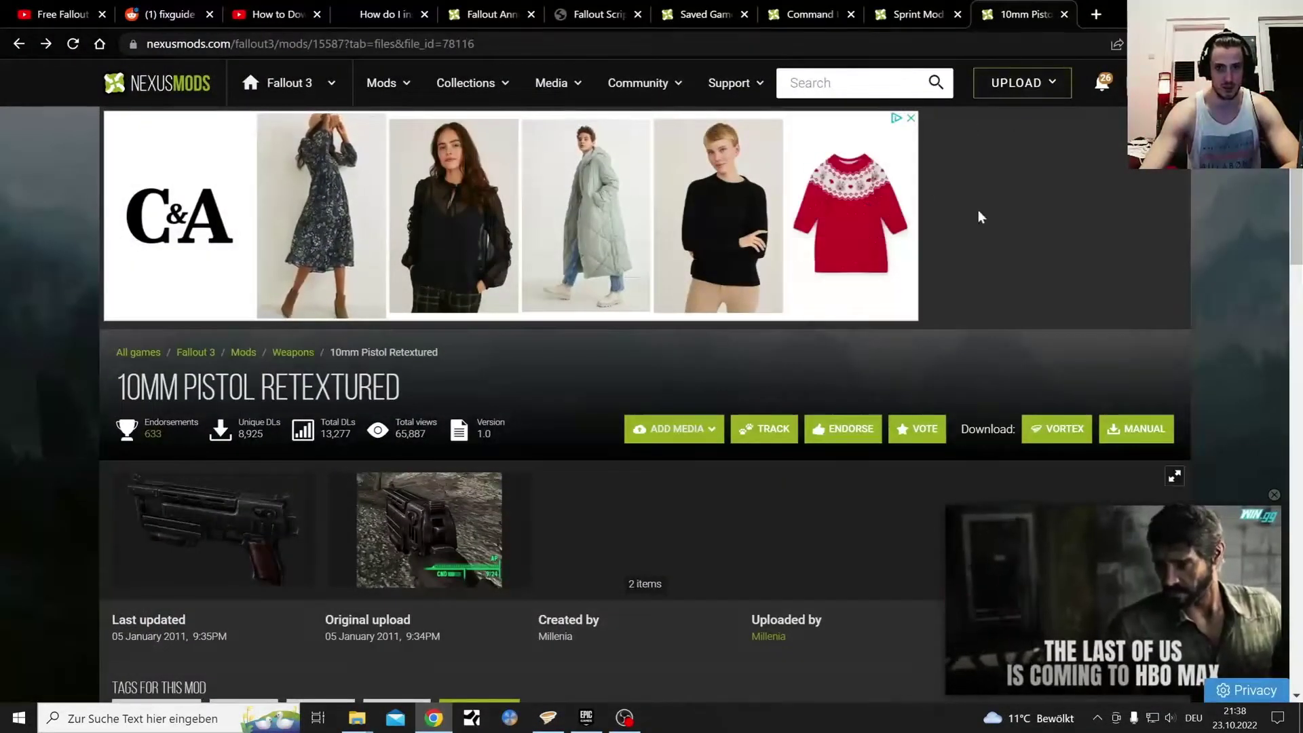
scroll(1153, 342, down, 3)
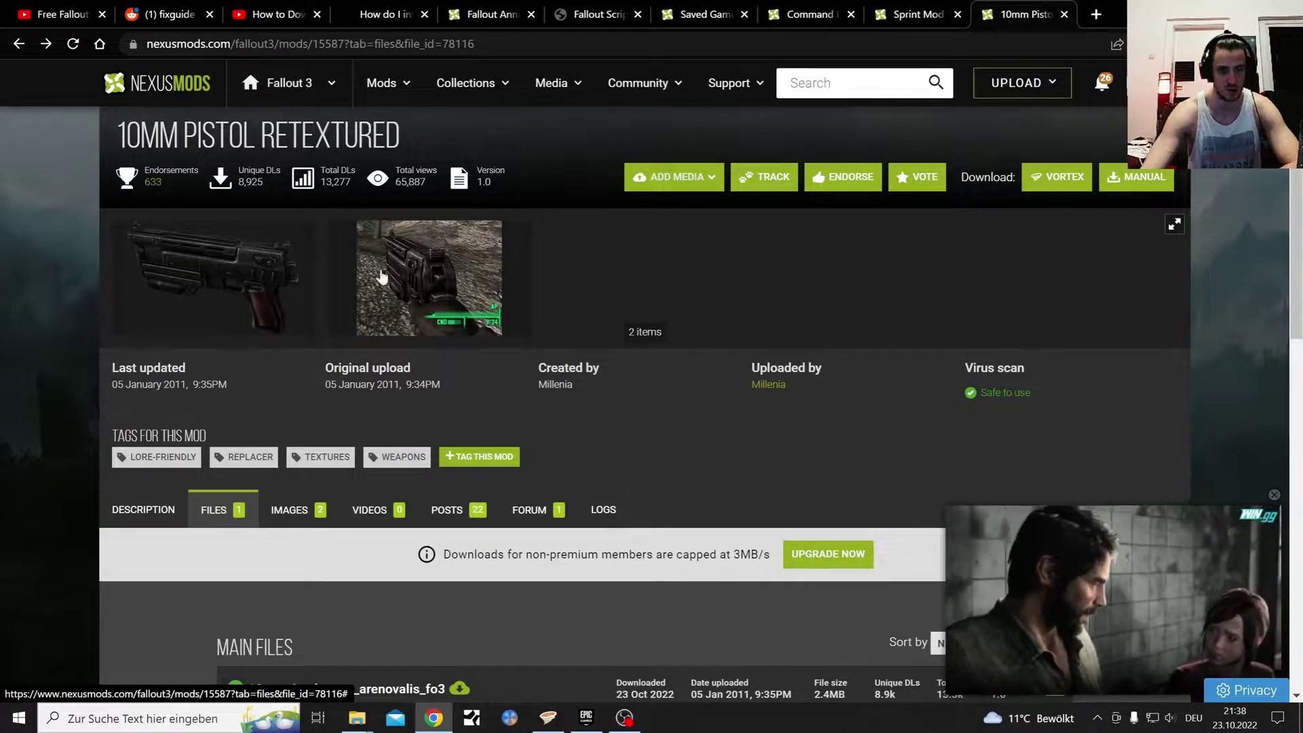
click(933, 8)
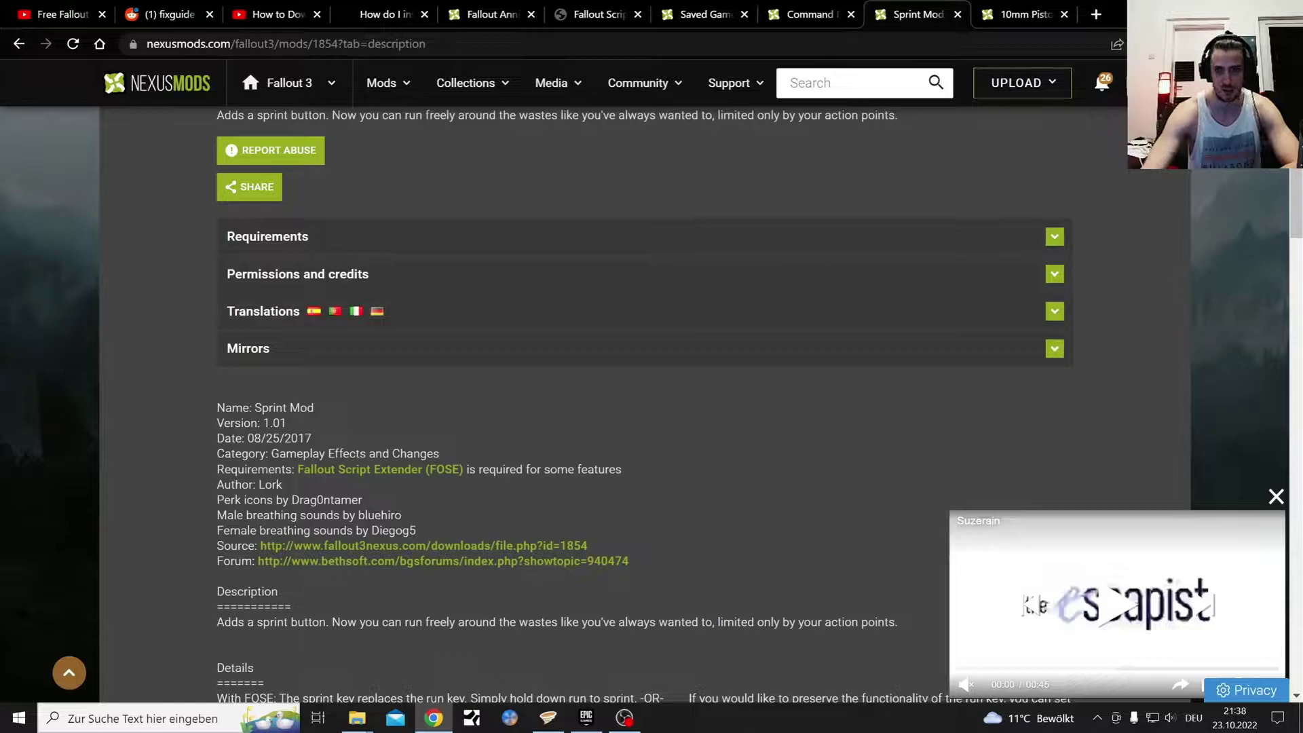
click(1227, 12)
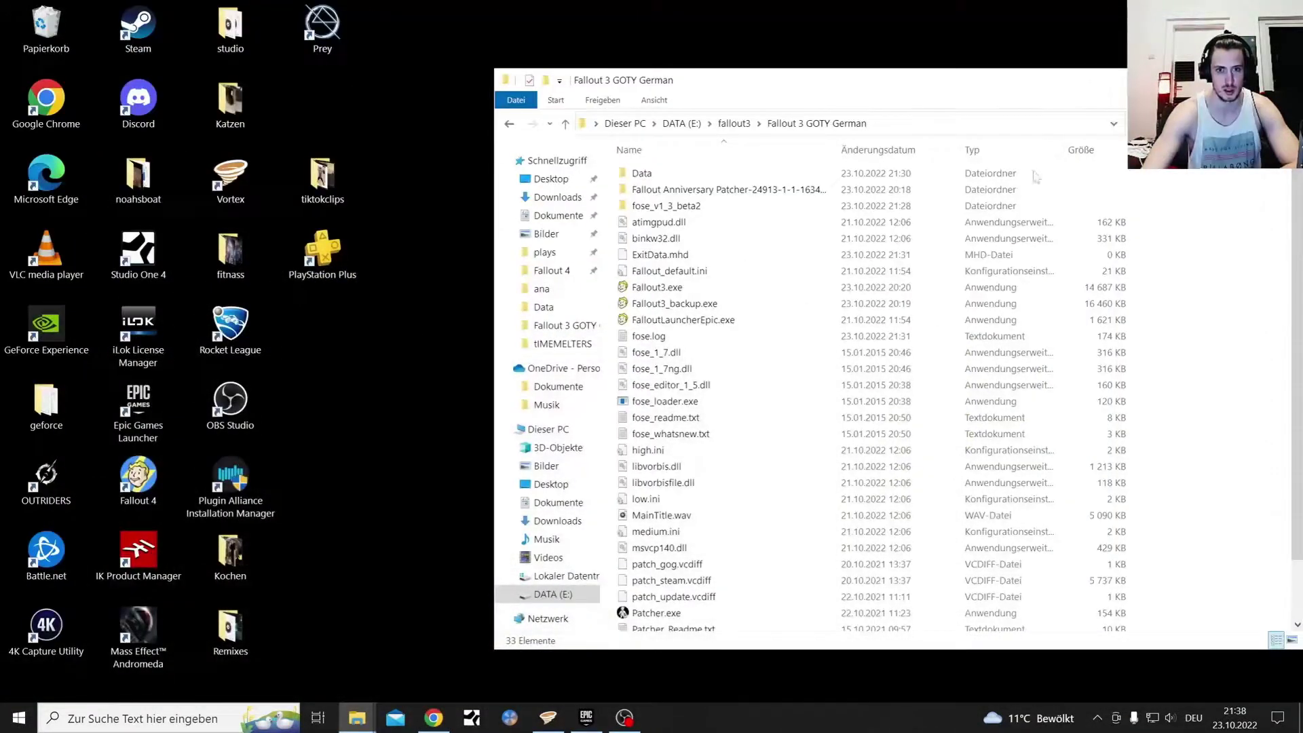
Step: Launch Fallout 3 through FalloutLauncherEpic.exe in the German folder and continue the saved game
double_click(684, 322)
click(875, 283)
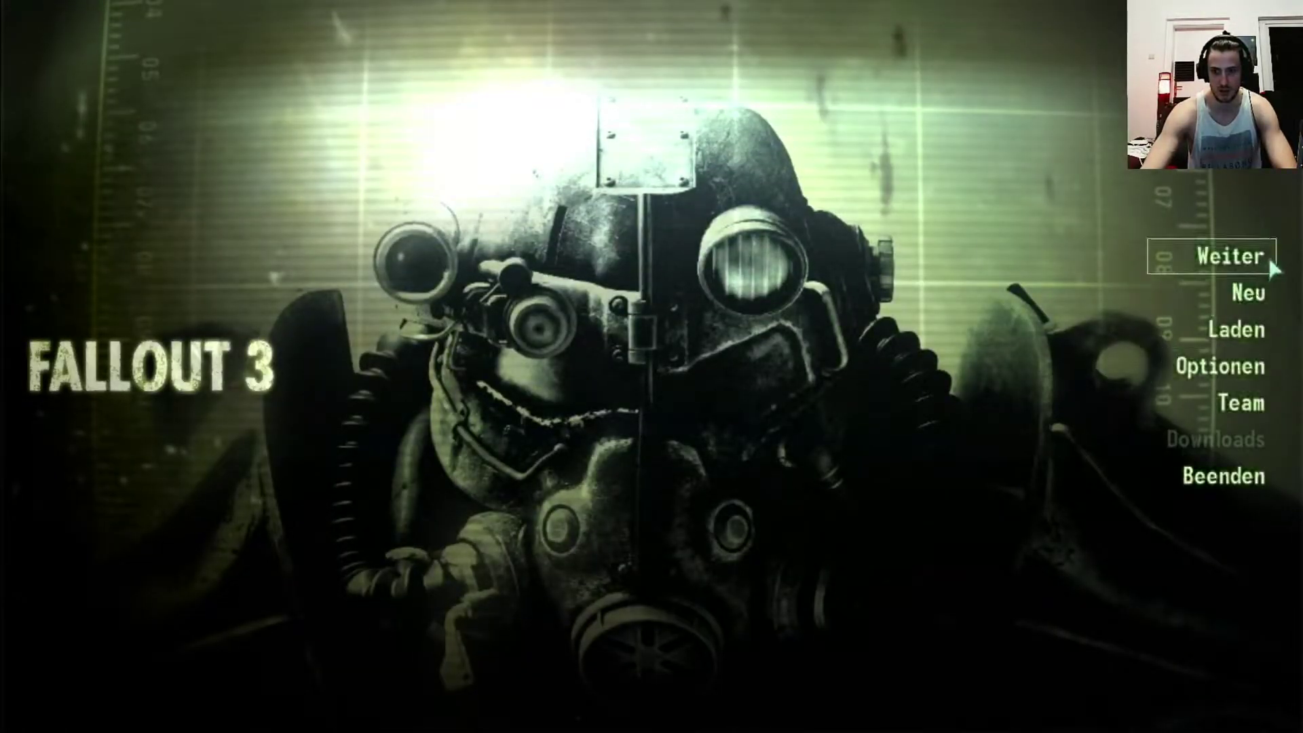
click(1124, 254)
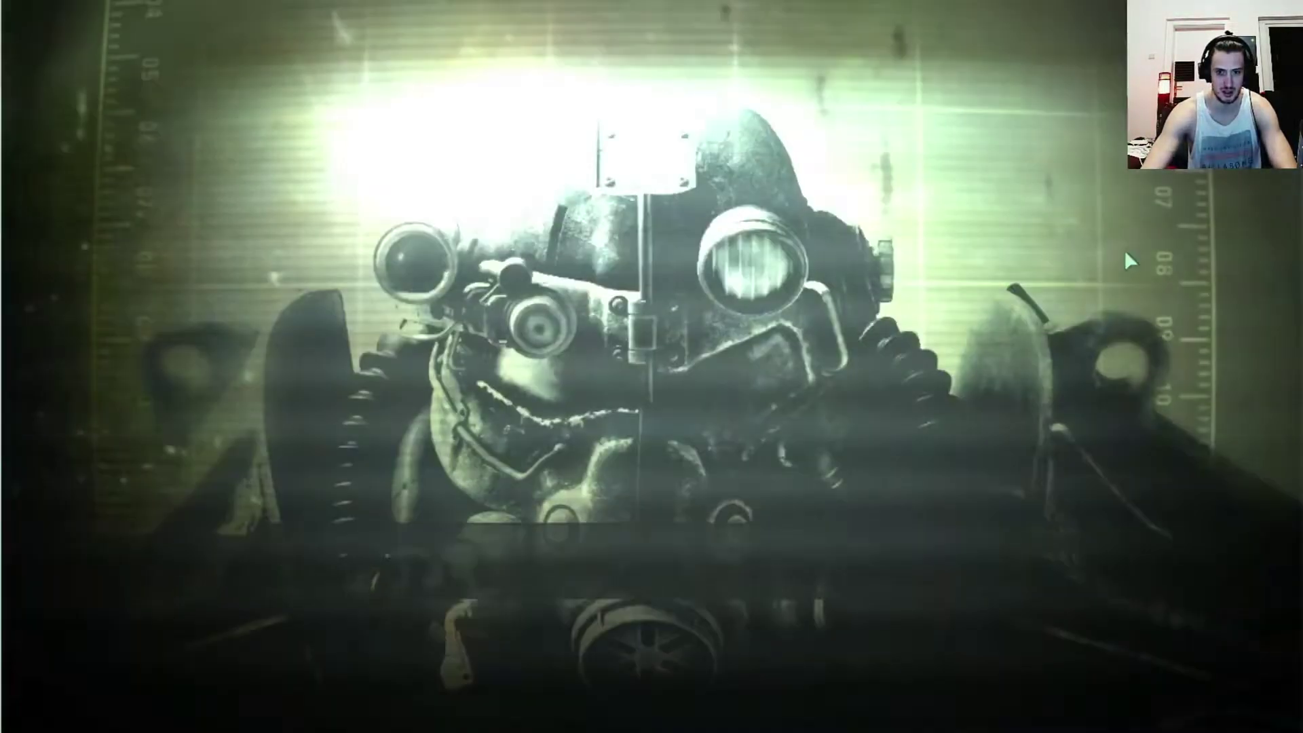
Step: Run along the Wasteland road to check the Sprint Mod and the retextured 10mm pistol in the game
key(w)
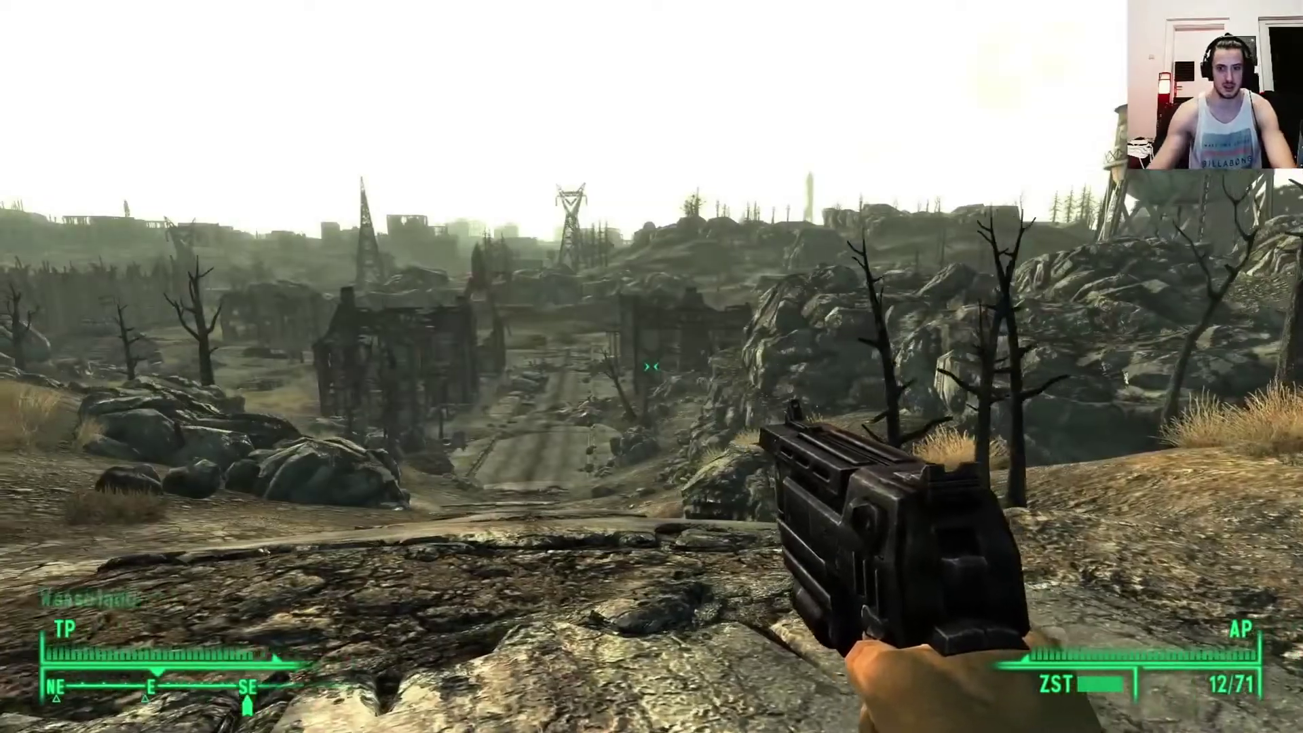
key(w)
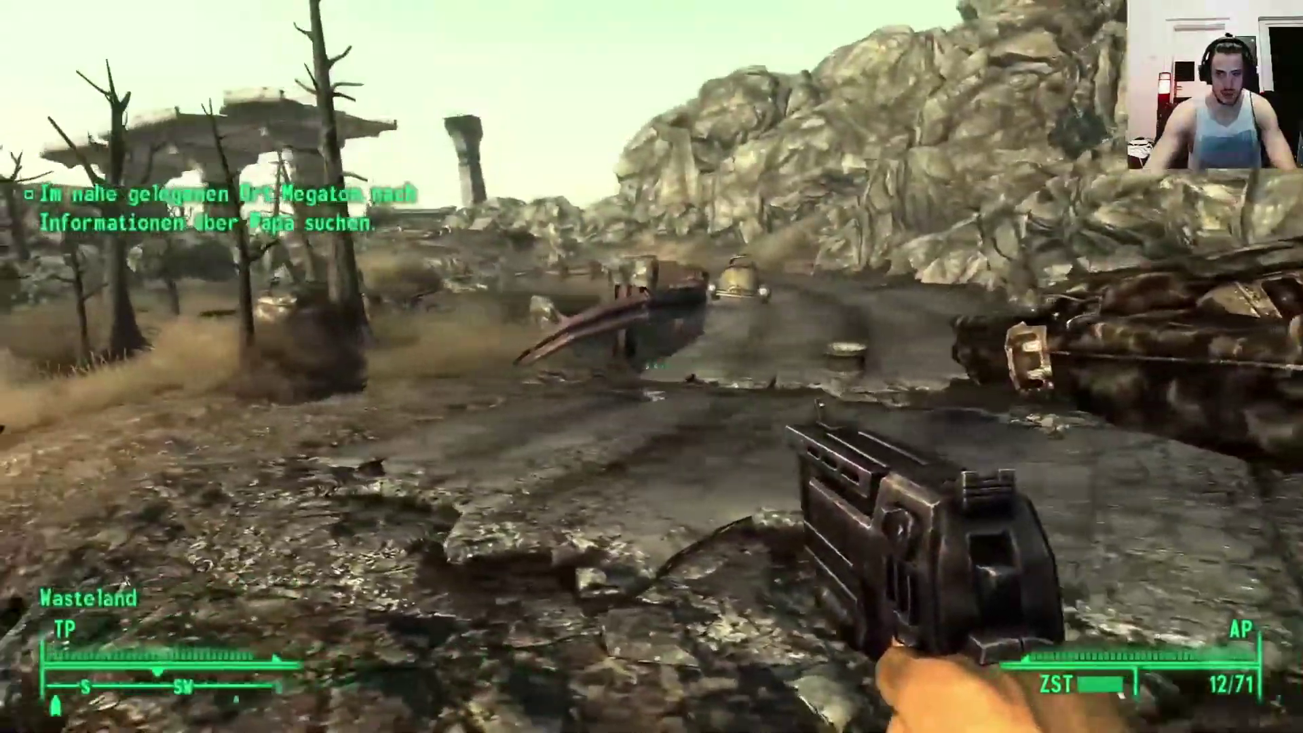
key(w)
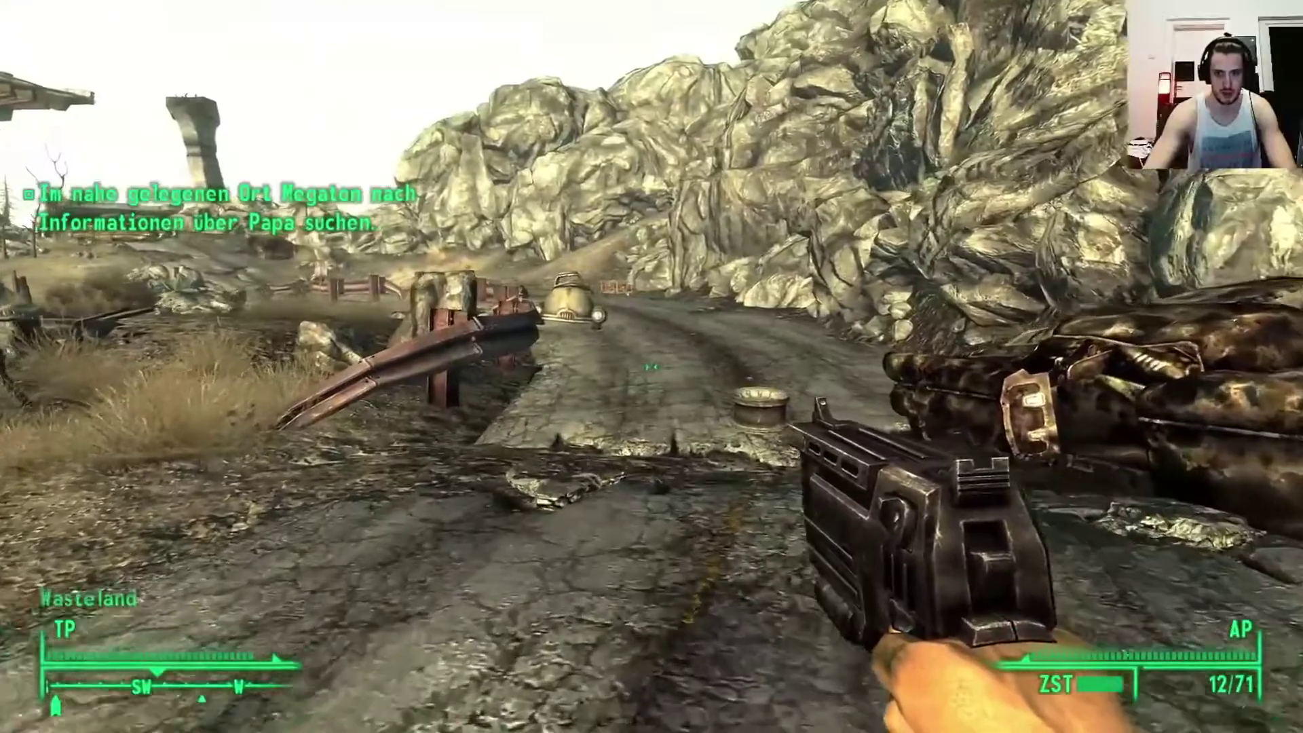
key(w)
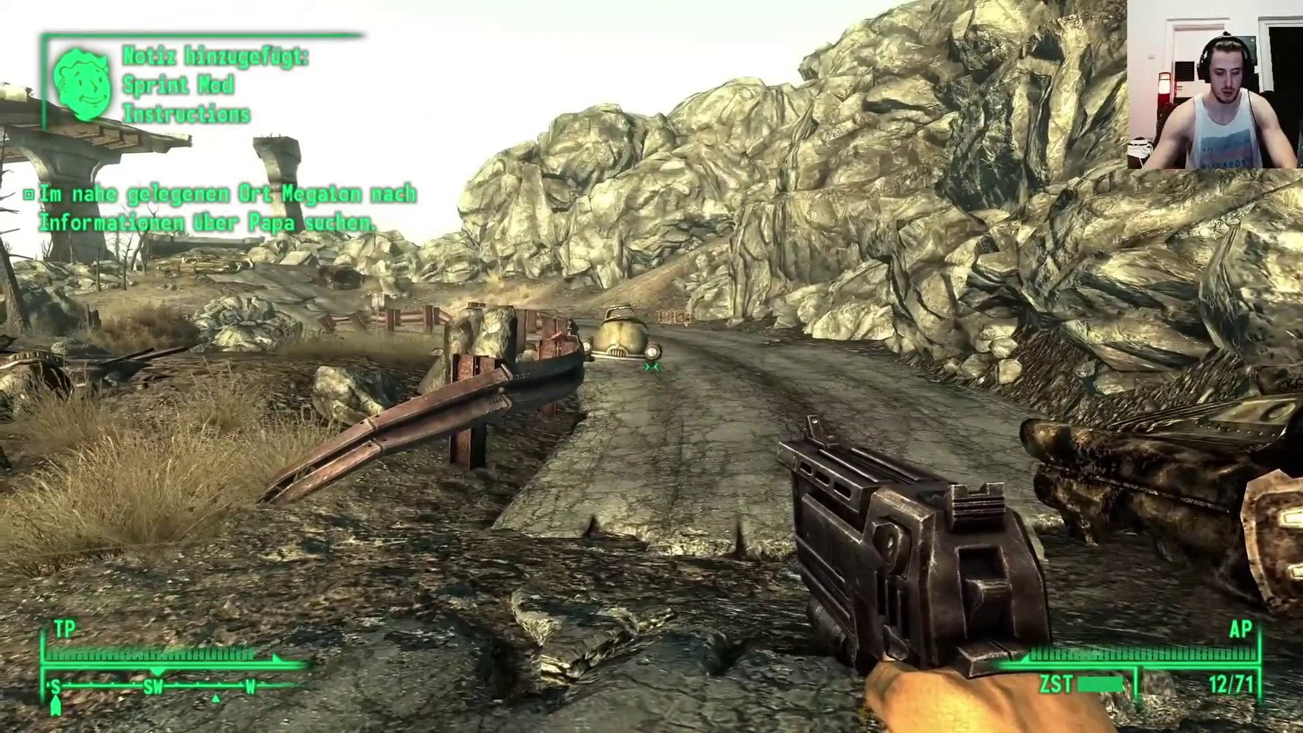
key(w)
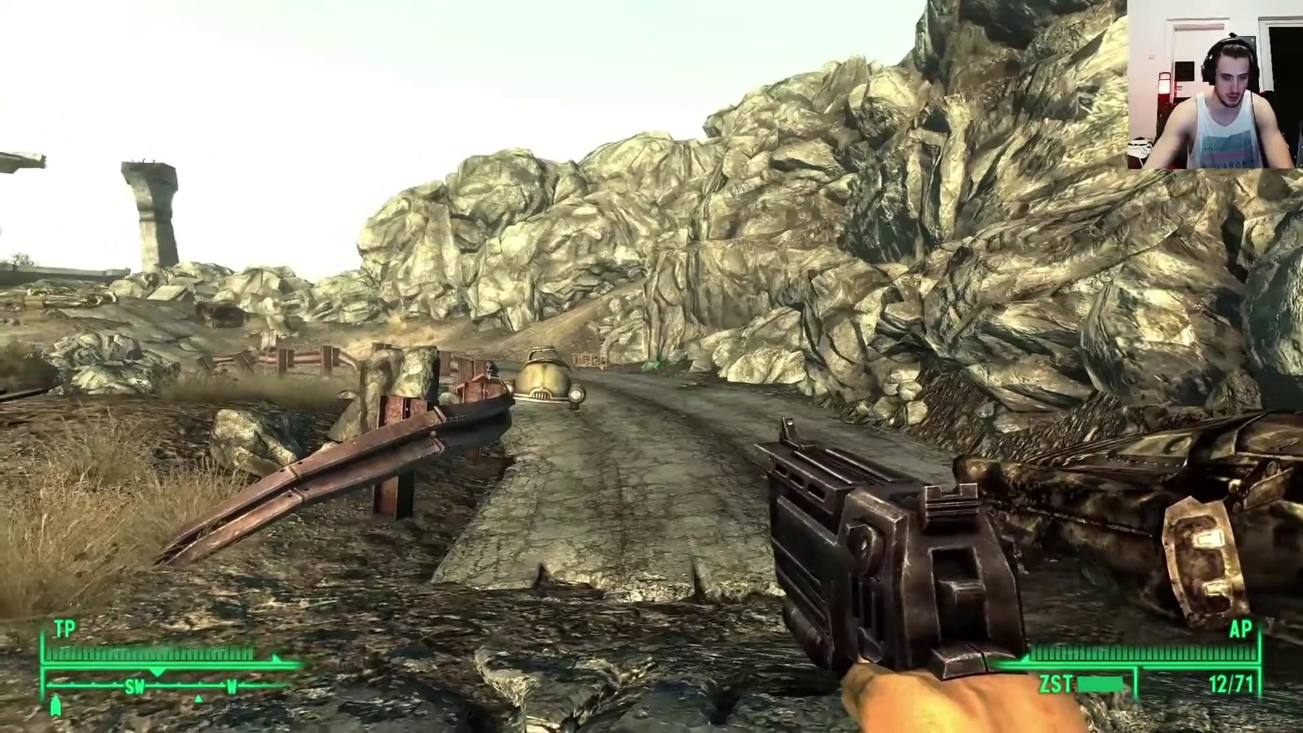
key(w)
key(w)
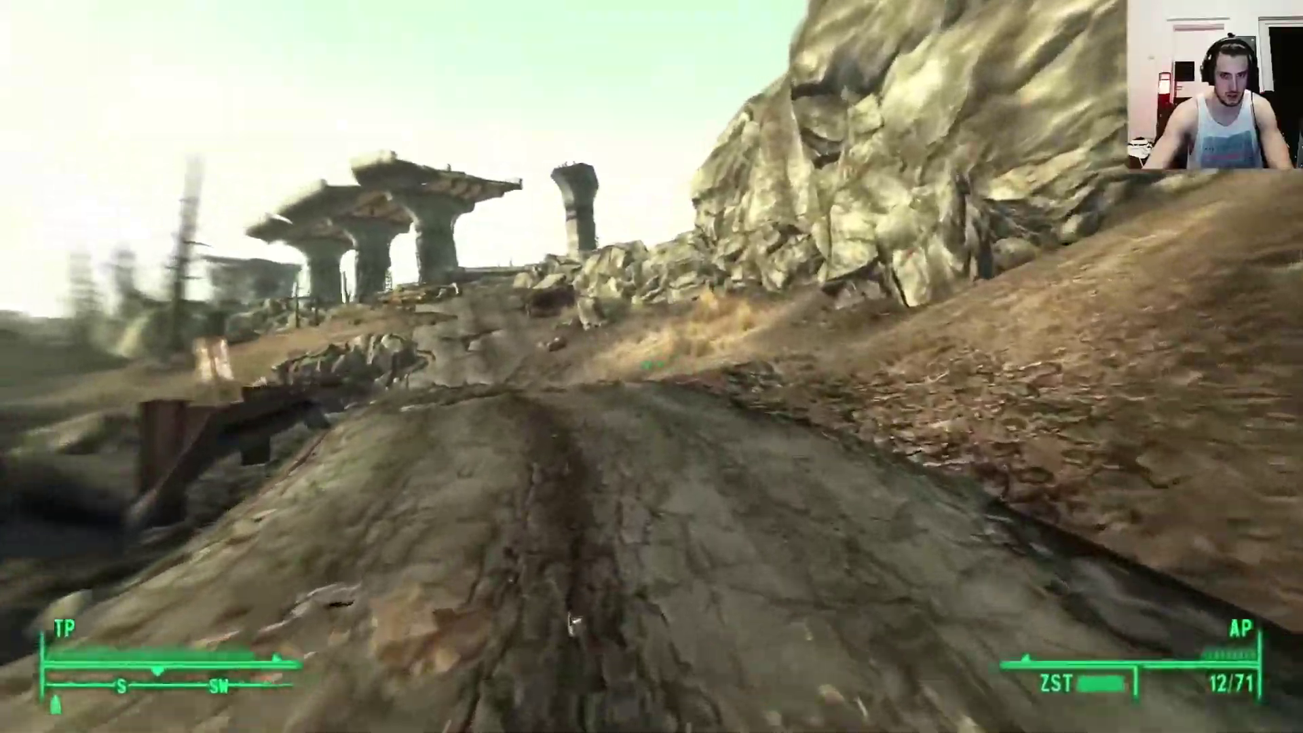
key(w)
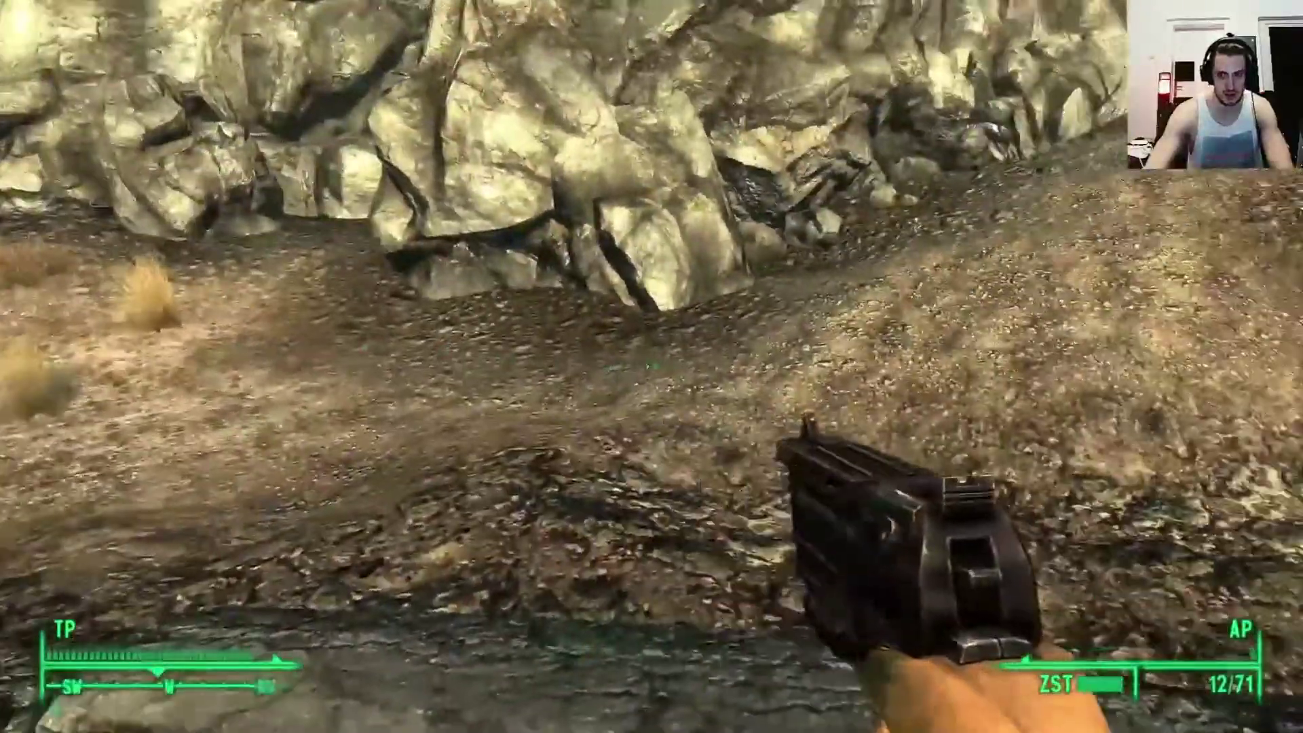
key(w)
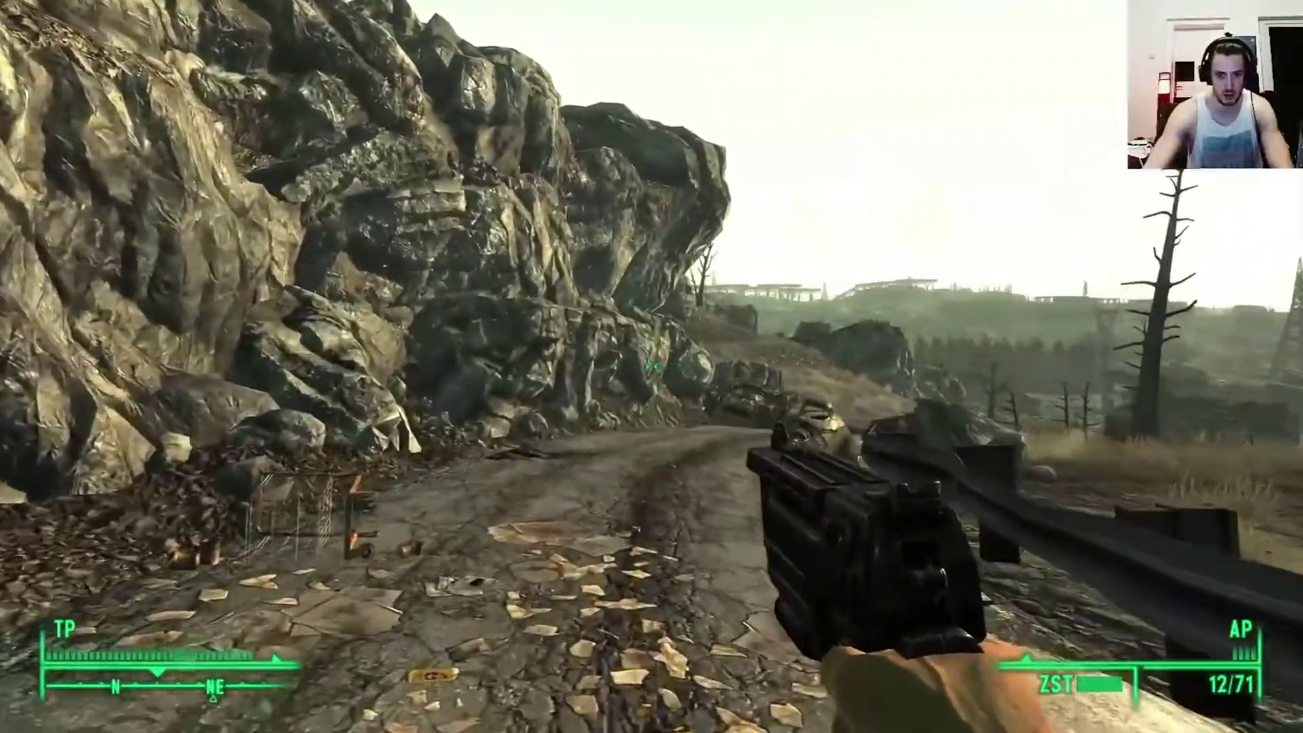
key(w)
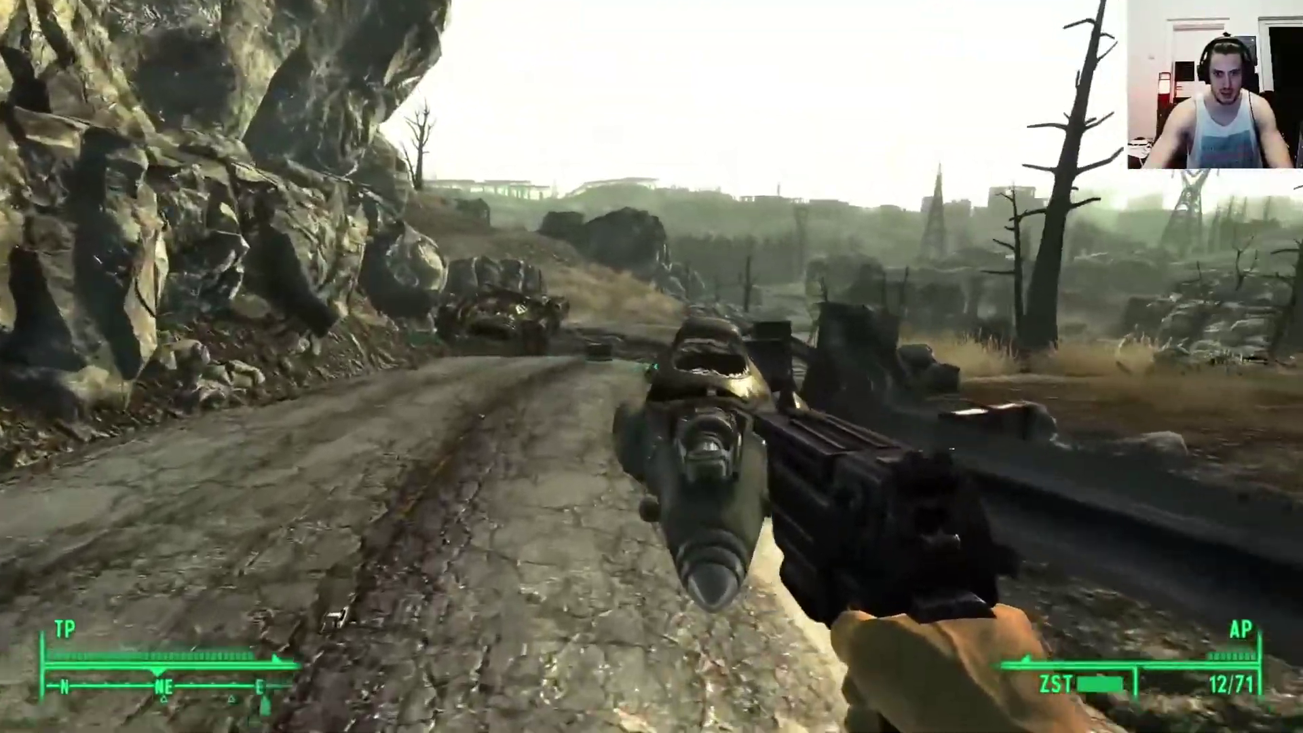
key(w)
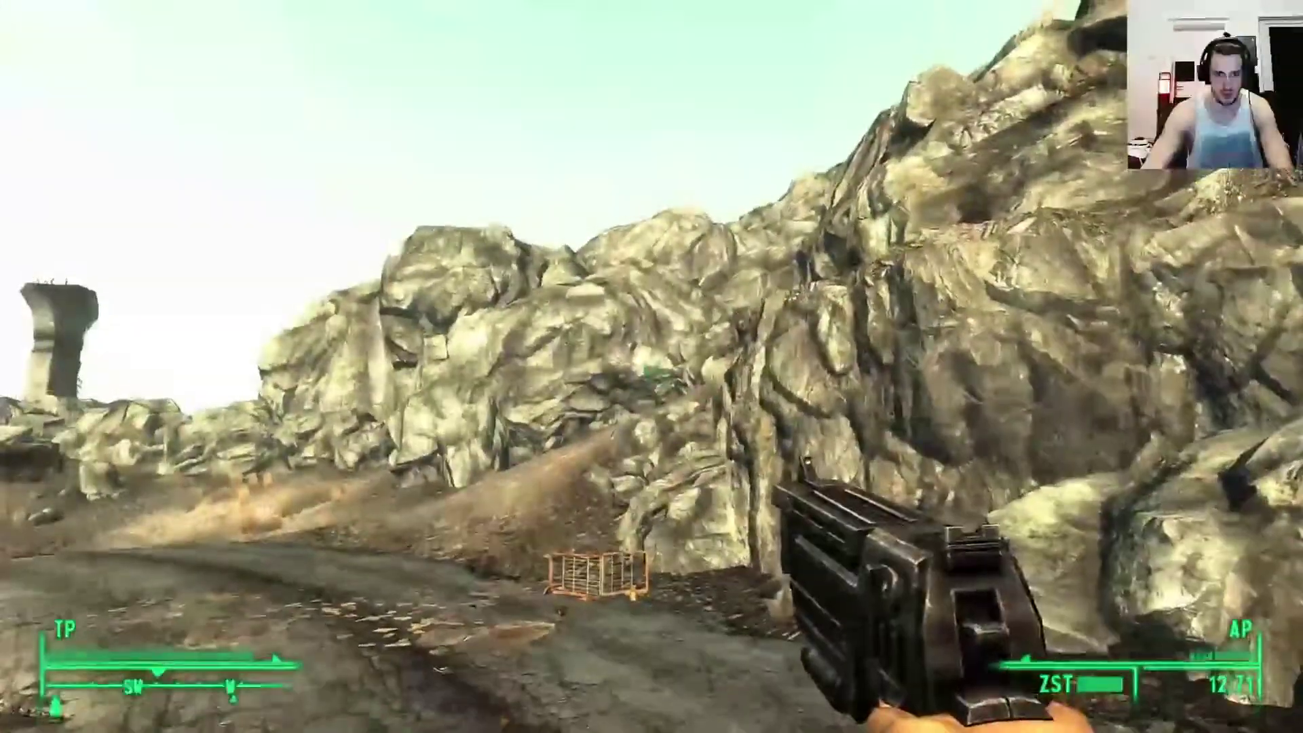
key(w)
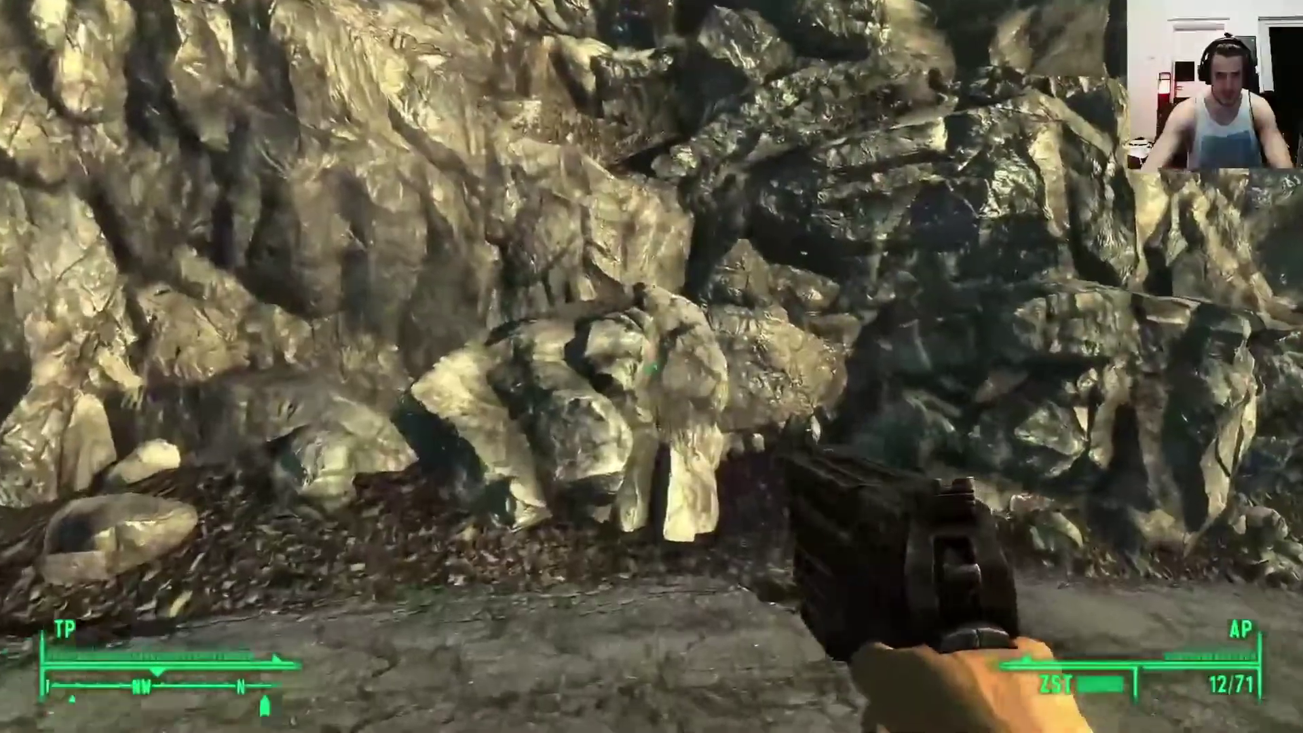
key(w)
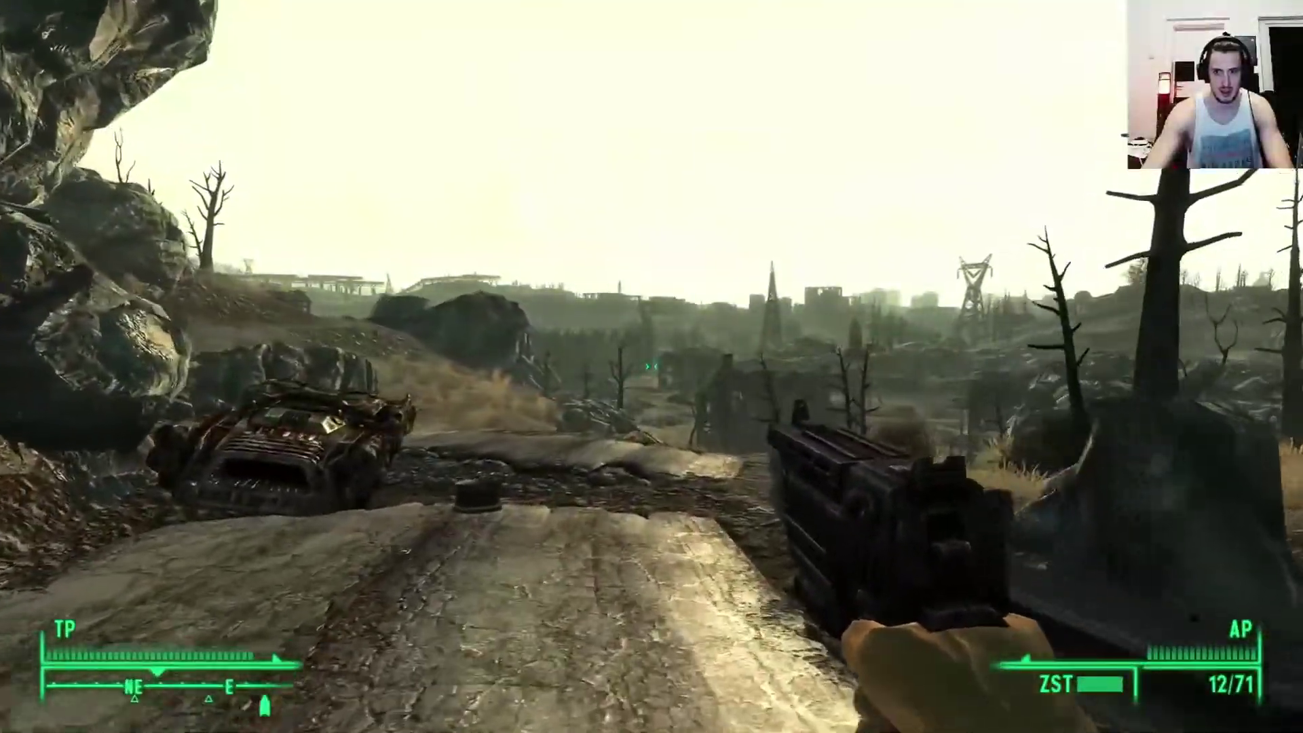
Step: Continue along the broken Wasteland road toward the ruins with the retextured 10mm pistol drawn
key(w)
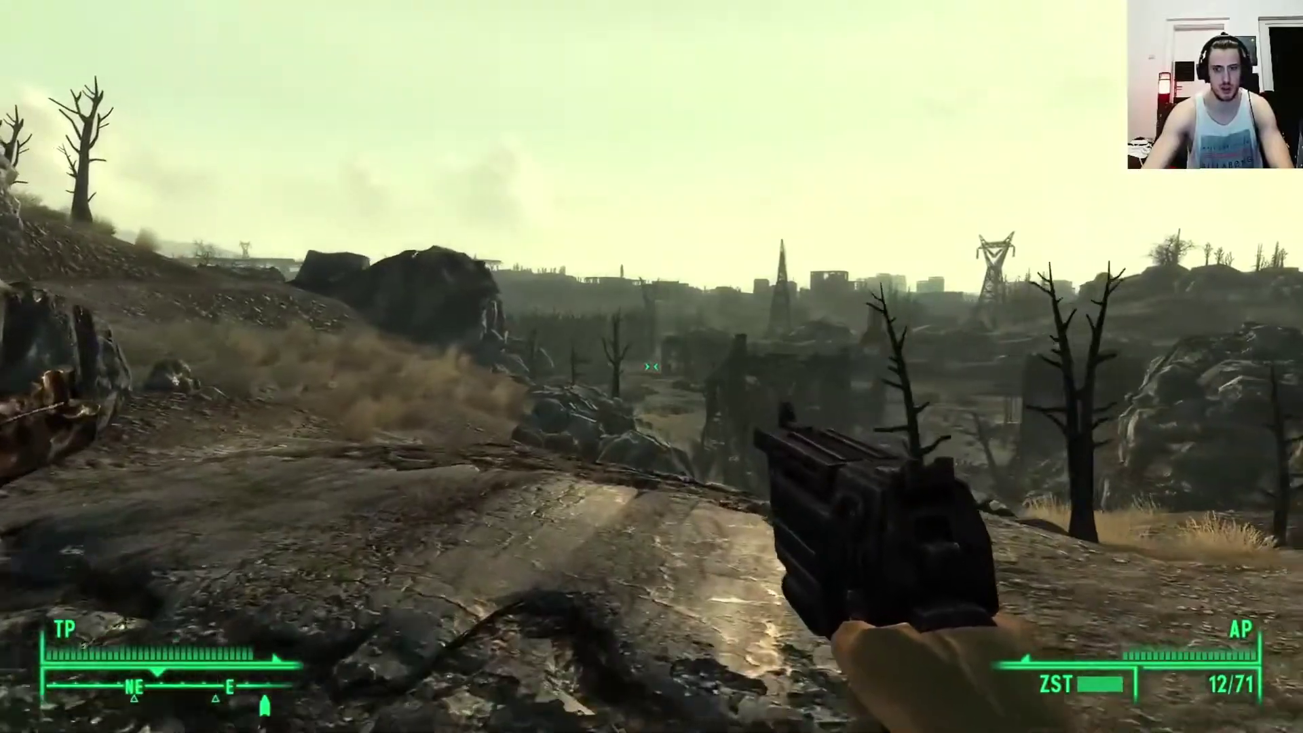
key(w)
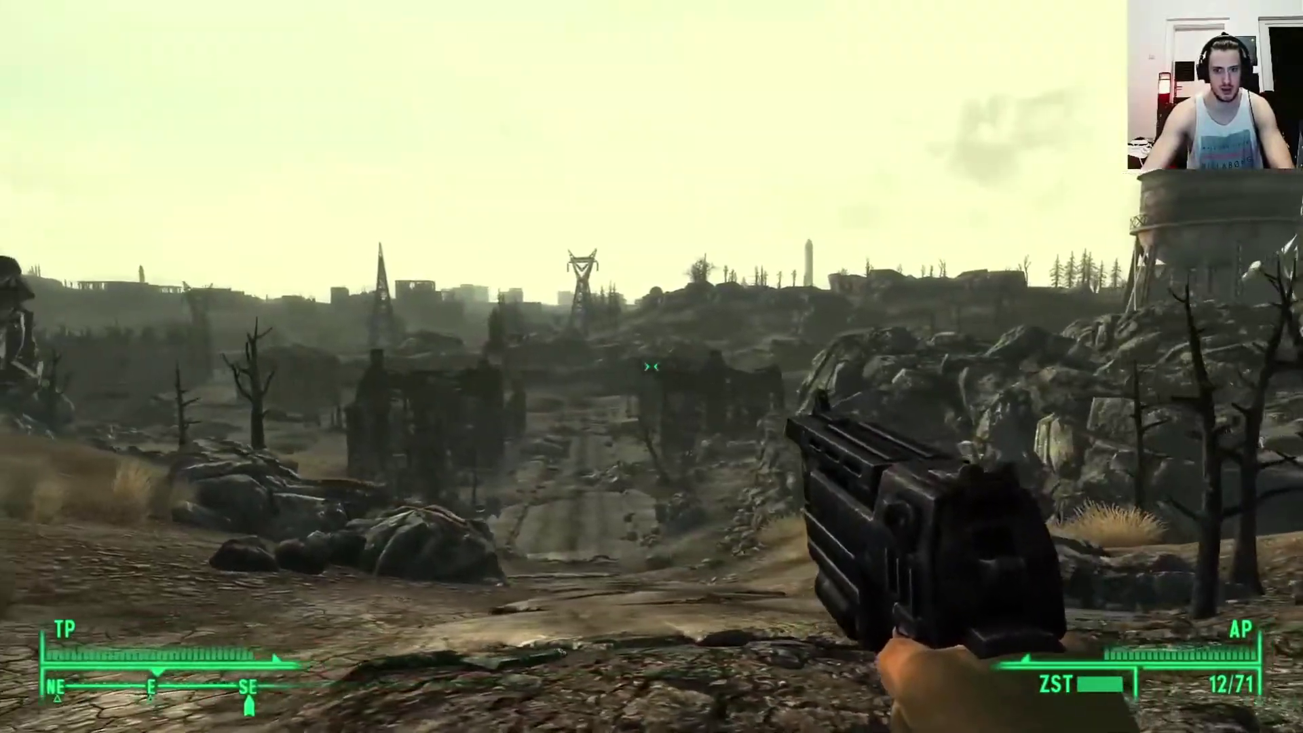
key(w)
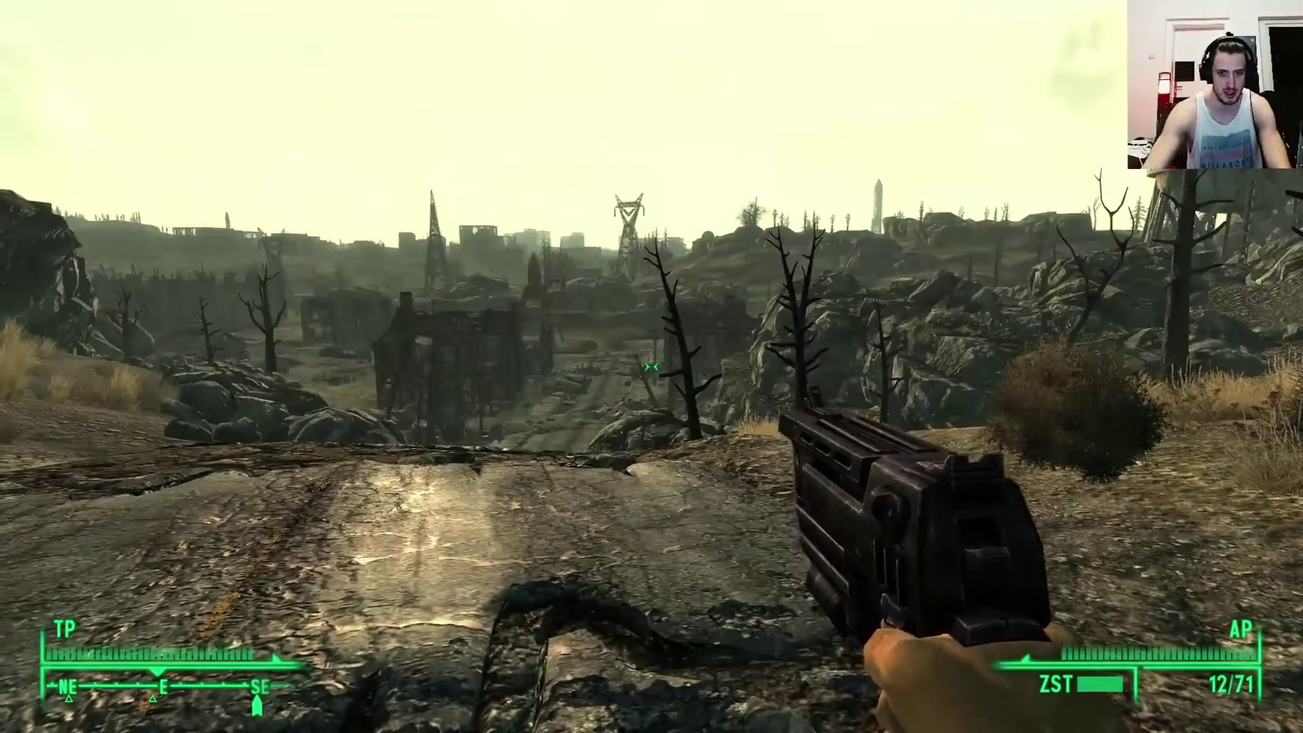
Step: Quit Fallout 3 to the desktop without saving the progress
key(Escape)
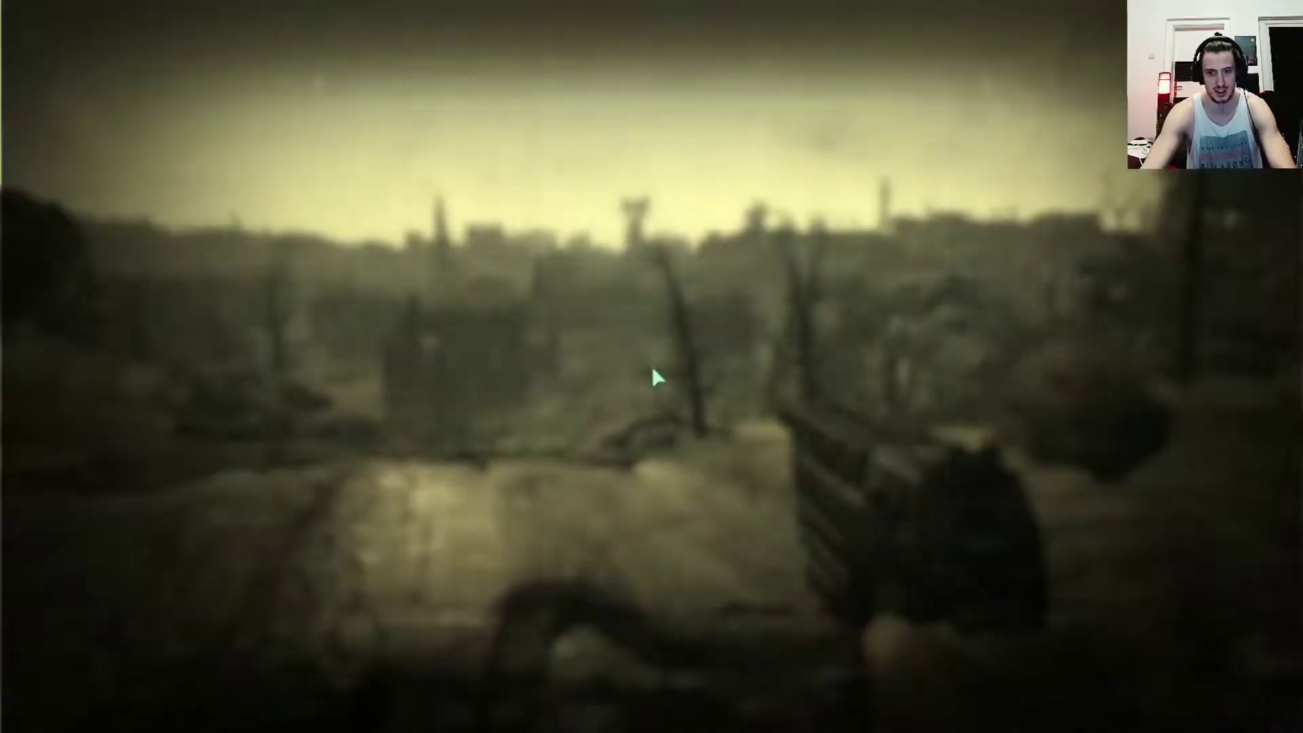
click(1199, 476)
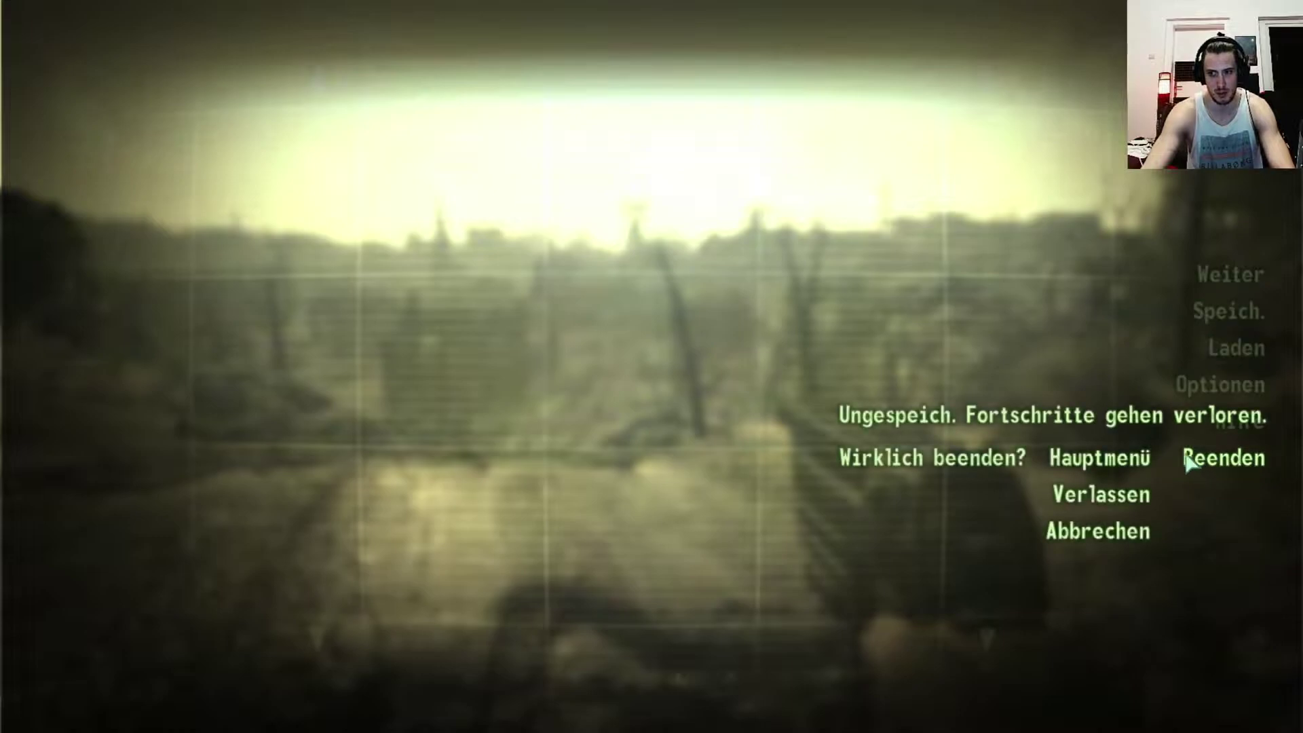
click(1123, 498)
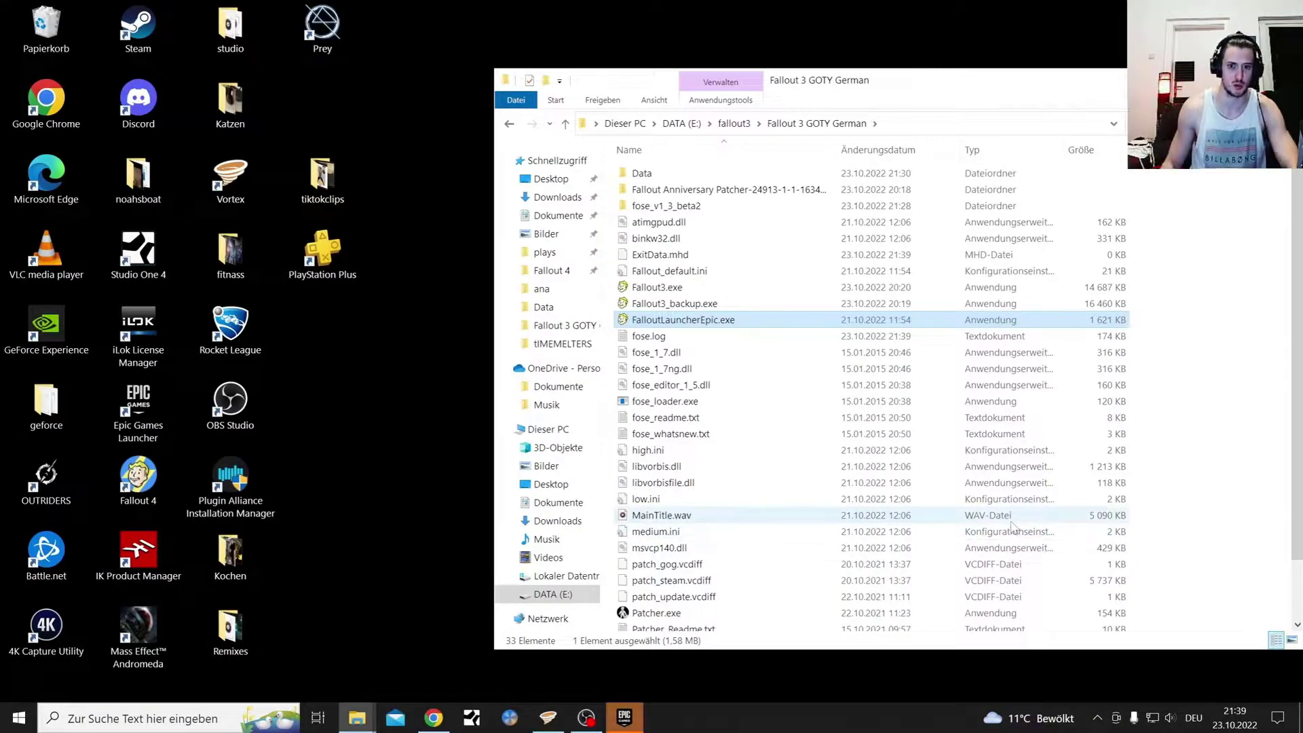
Step: View ReShade_Setup_5.3.0.exe from the Fallout 4 folder, cancel the setup, and return to the Fallout 3 GOTY German folder
mouse_move(629, 725)
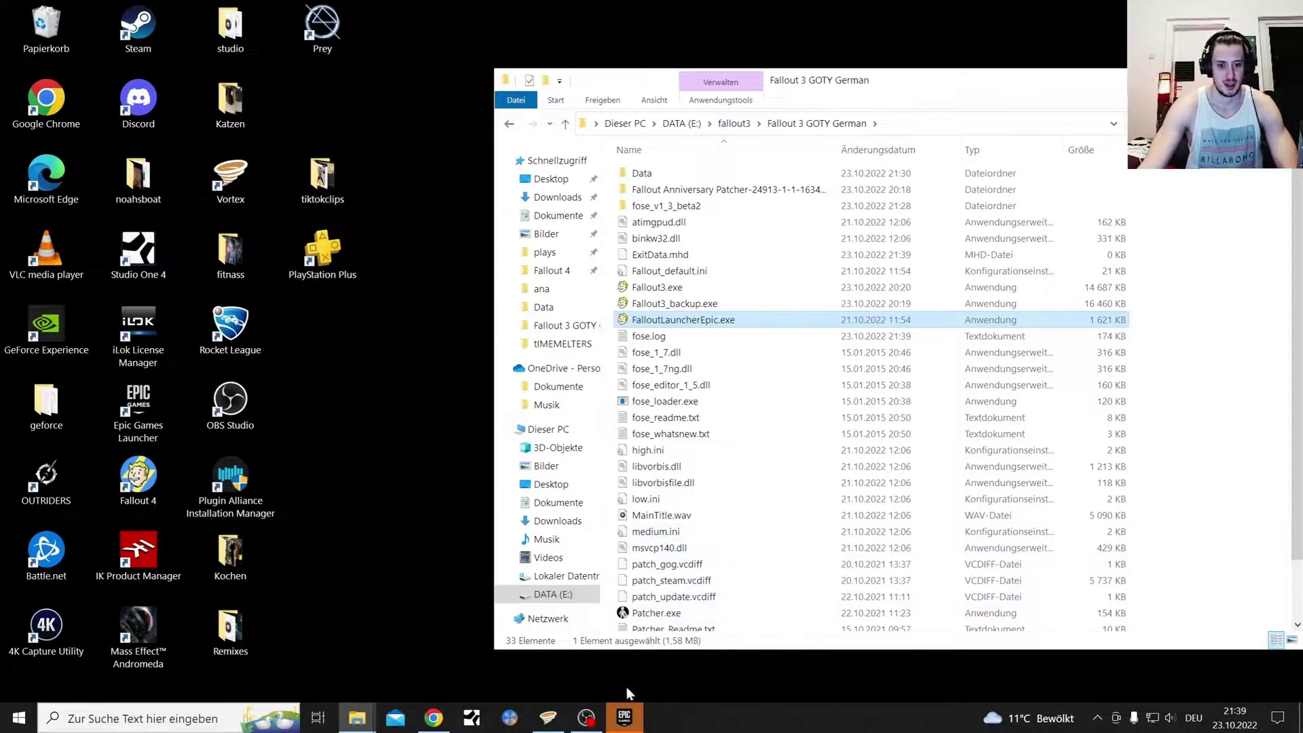
mouse_move(587, 724)
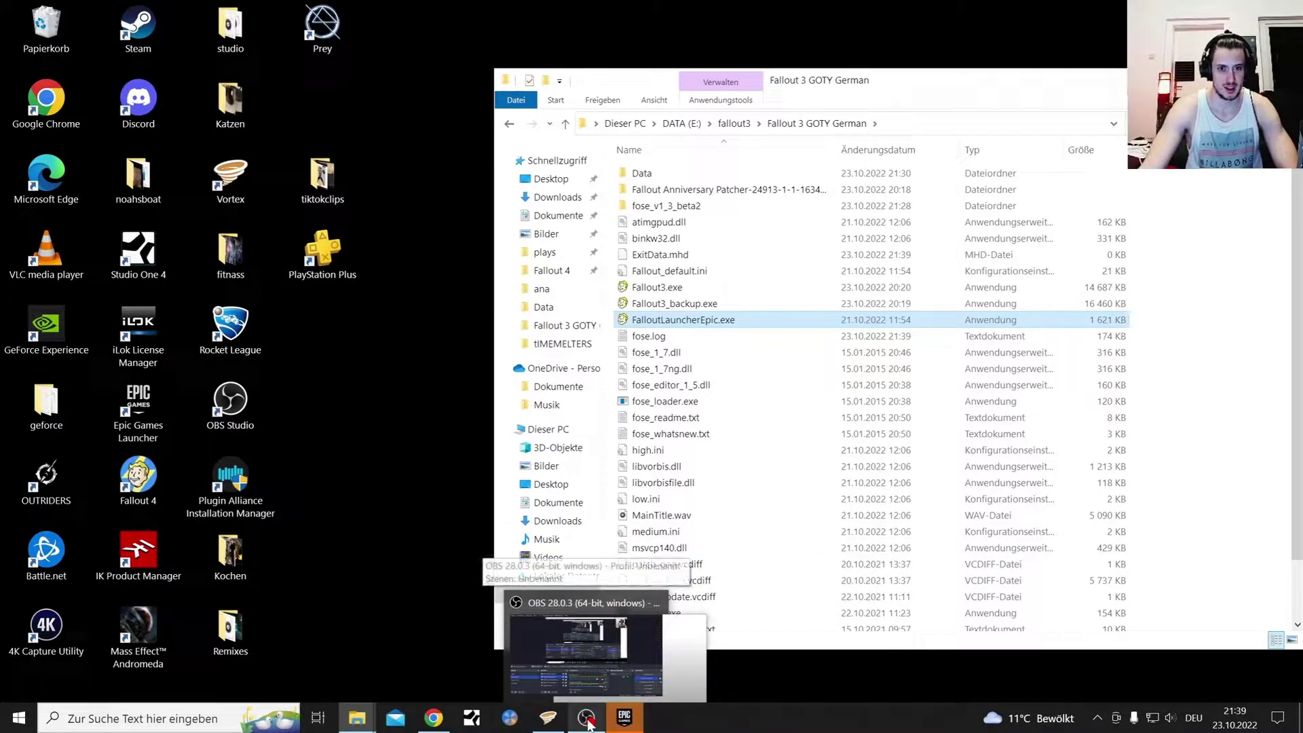
click(552, 270)
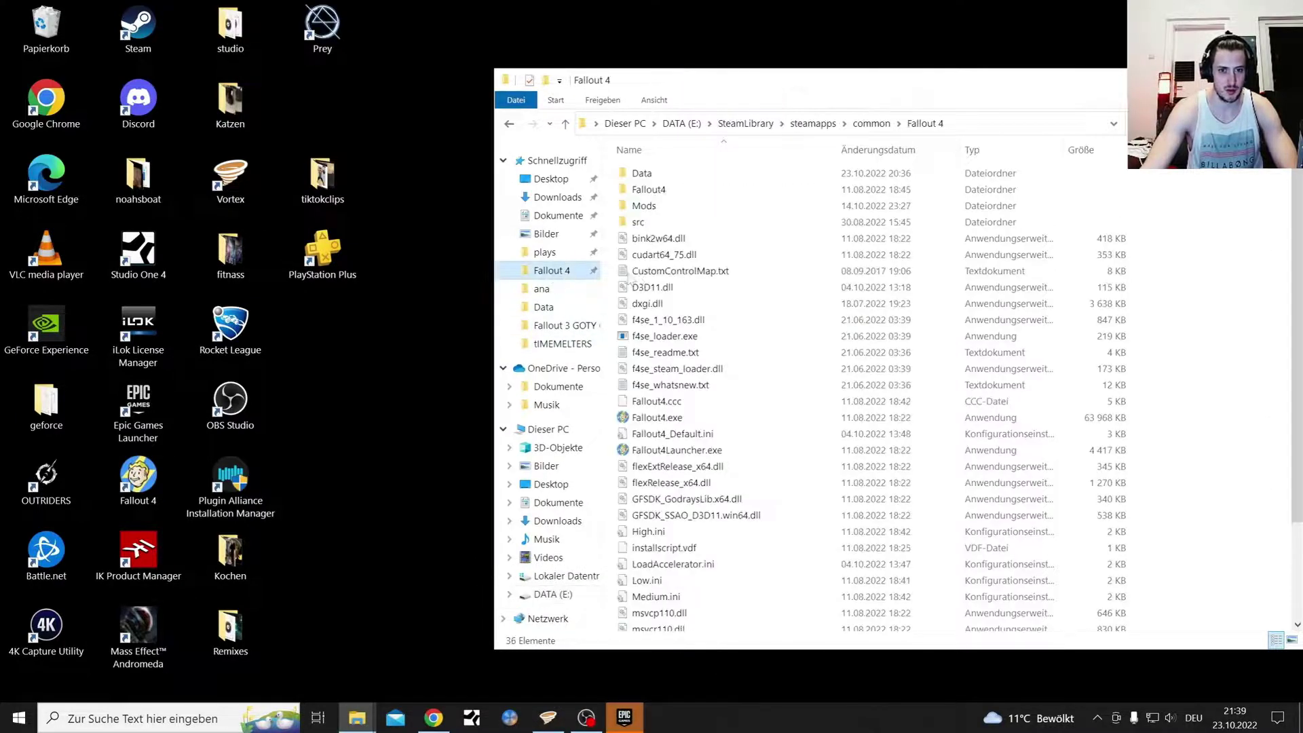
scroll(746, 407, down, 3)
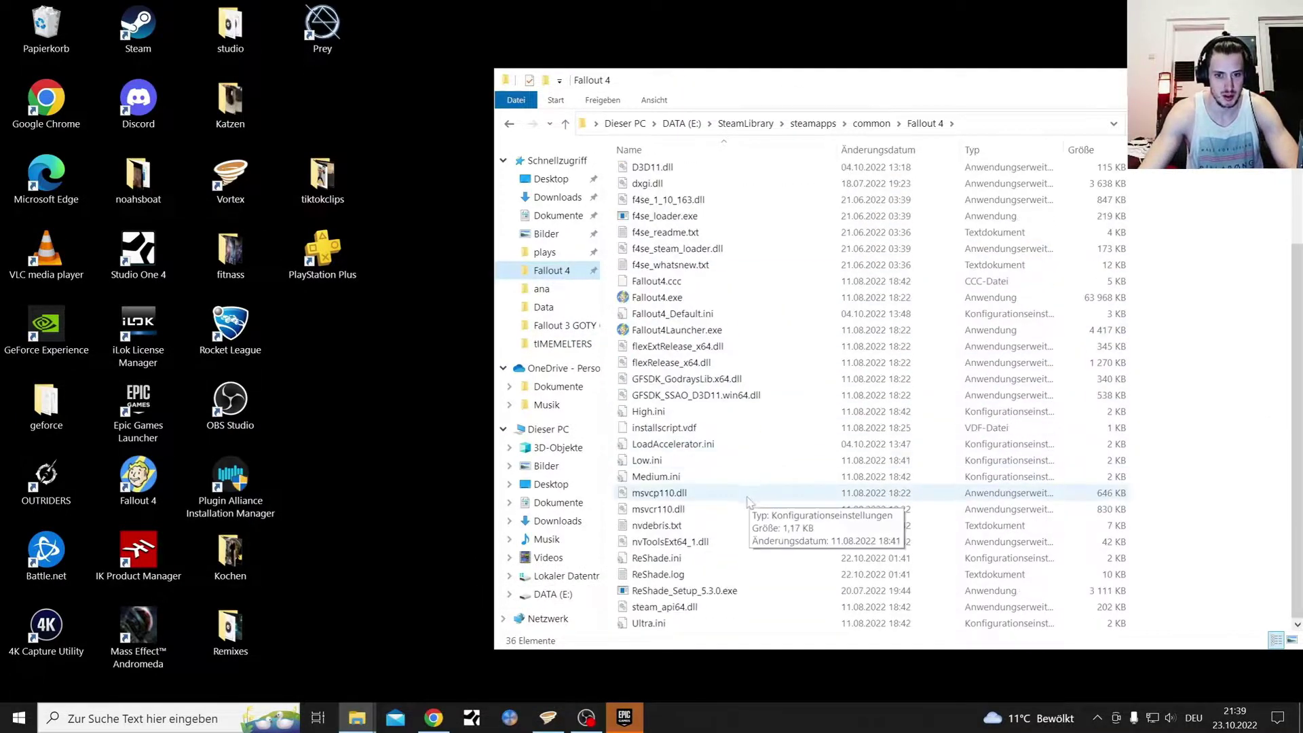
click(699, 595)
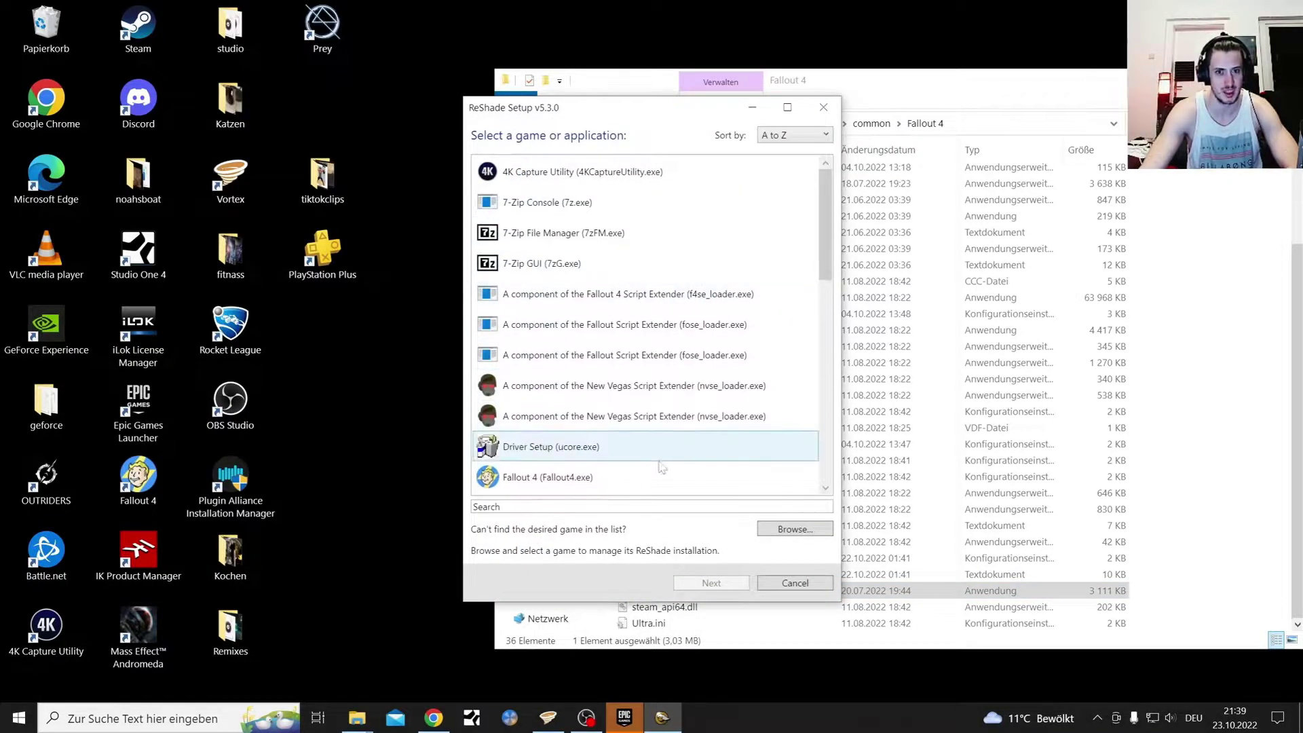
click(794, 584)
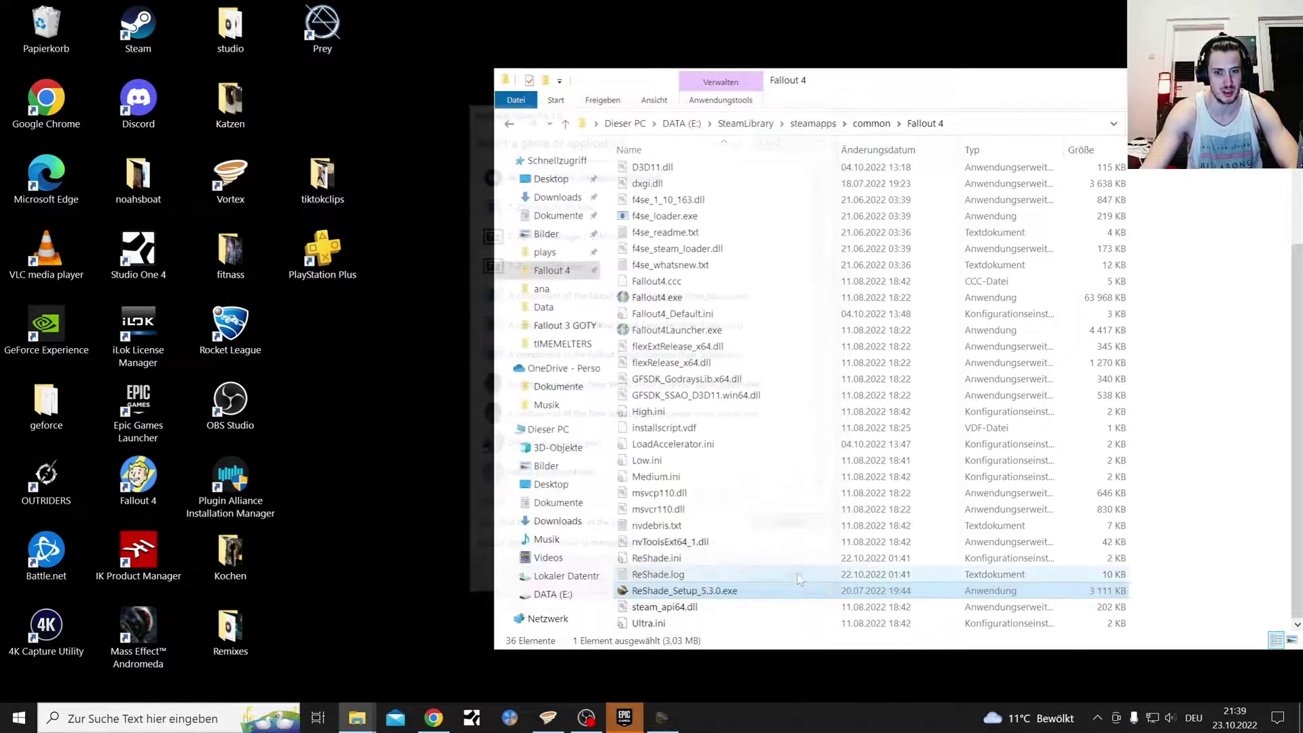
click(509, 126)
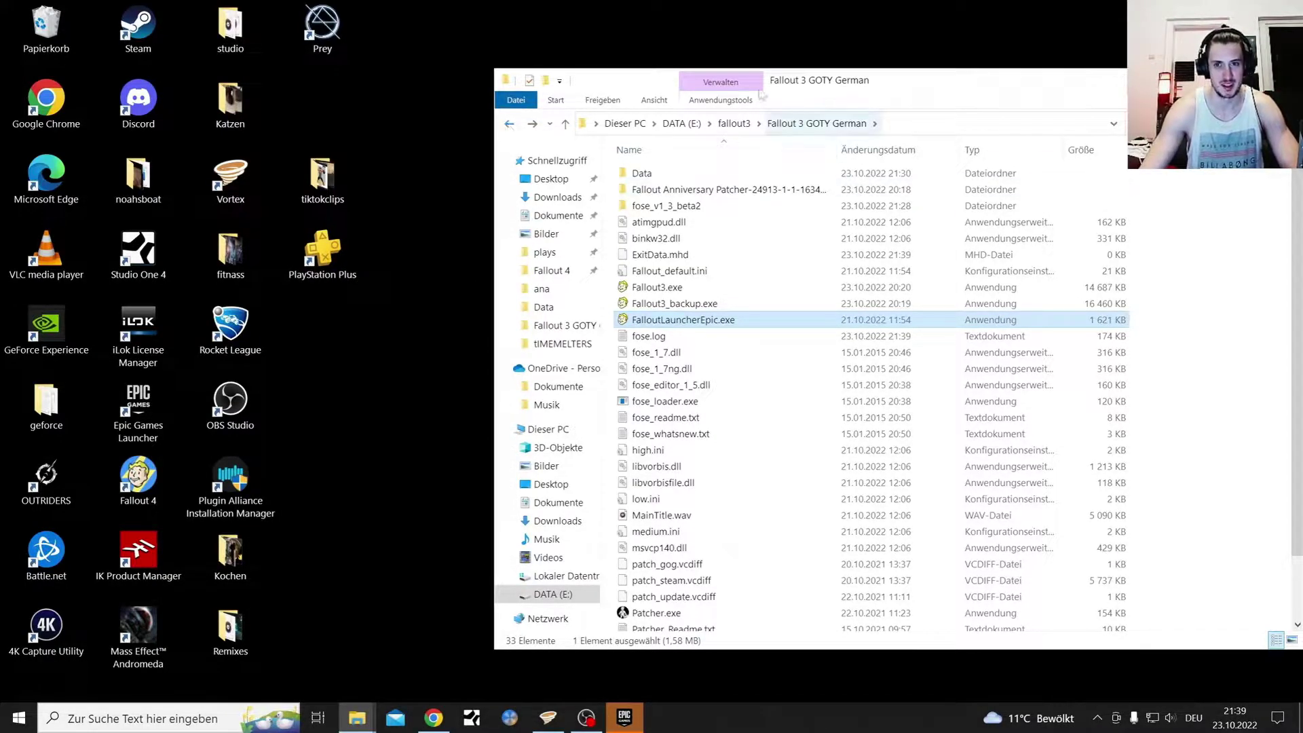
Step: Examine the mod files in the Data folder of Fallout 3 GOTY German and go back to the fallout3 folder
click(507, 124)
click(551, 719)
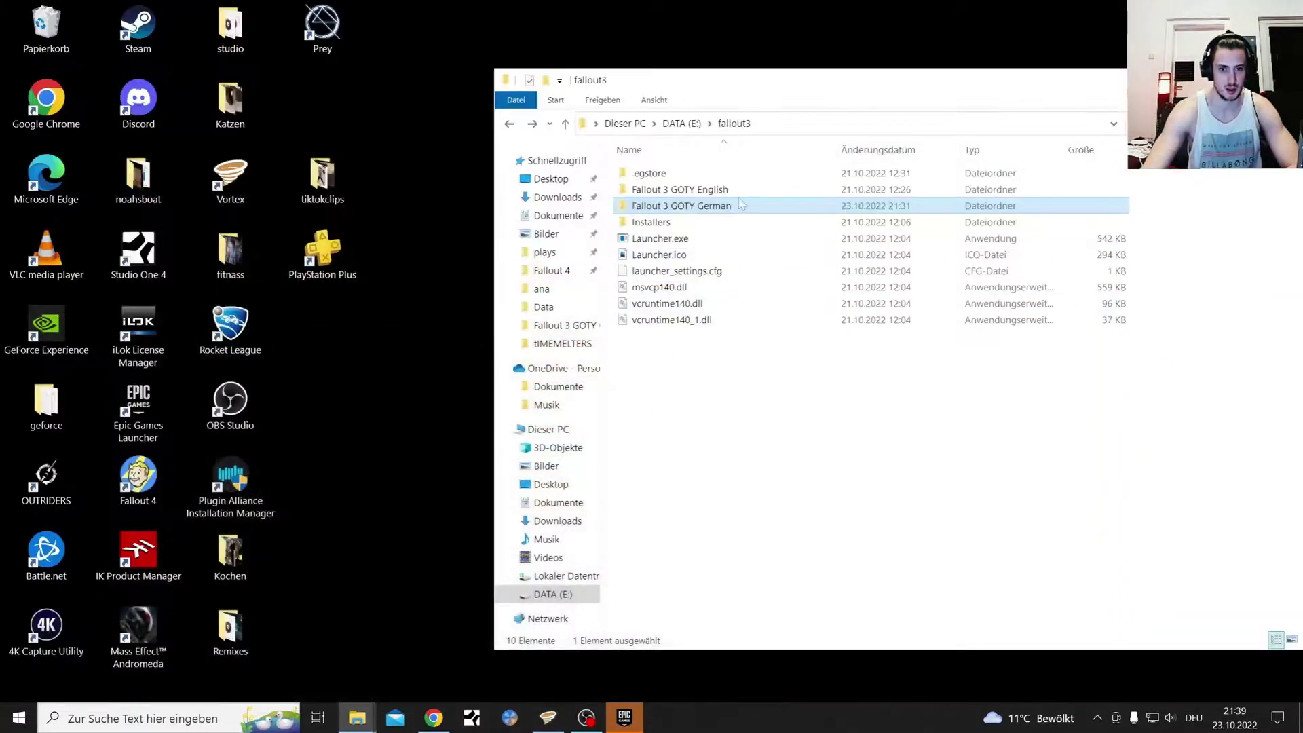
double_click(651, 205)
scroll(721, 494, down, 3)
scroll(721, 493, up, 3)
double_click(651, 175)
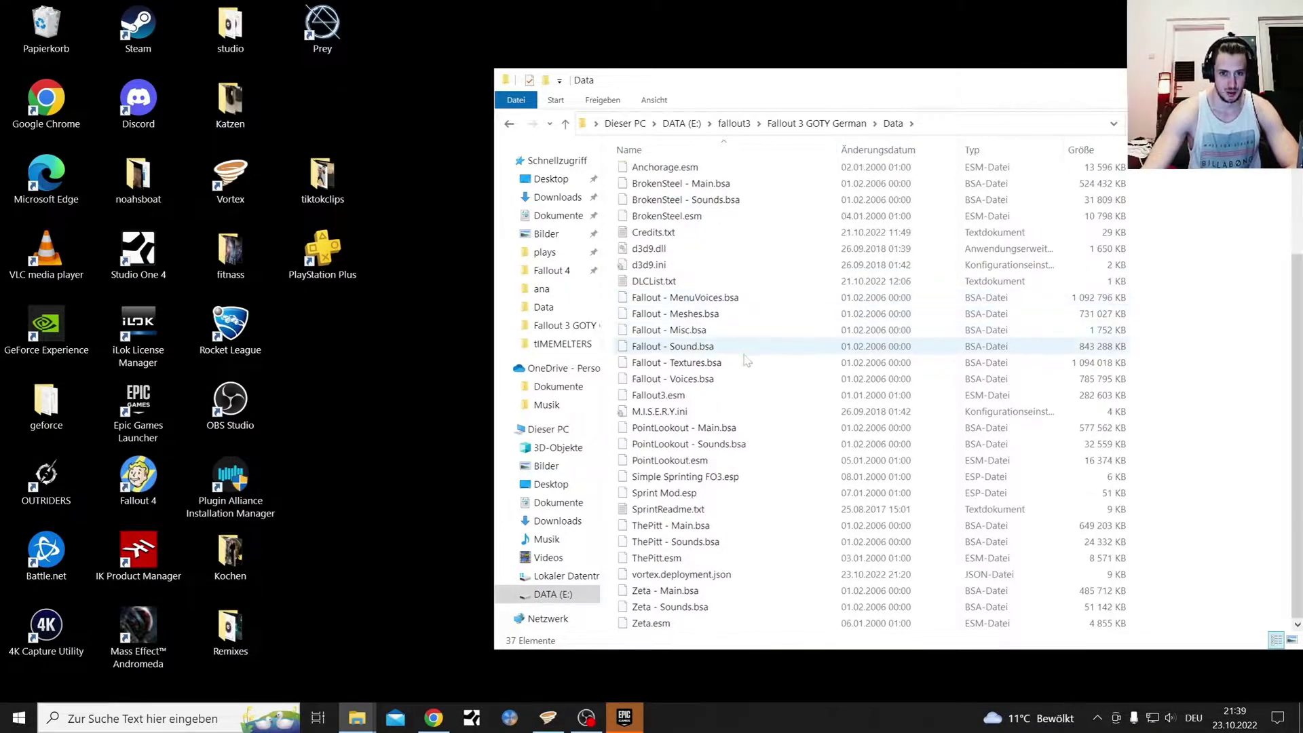
click(509, 124)
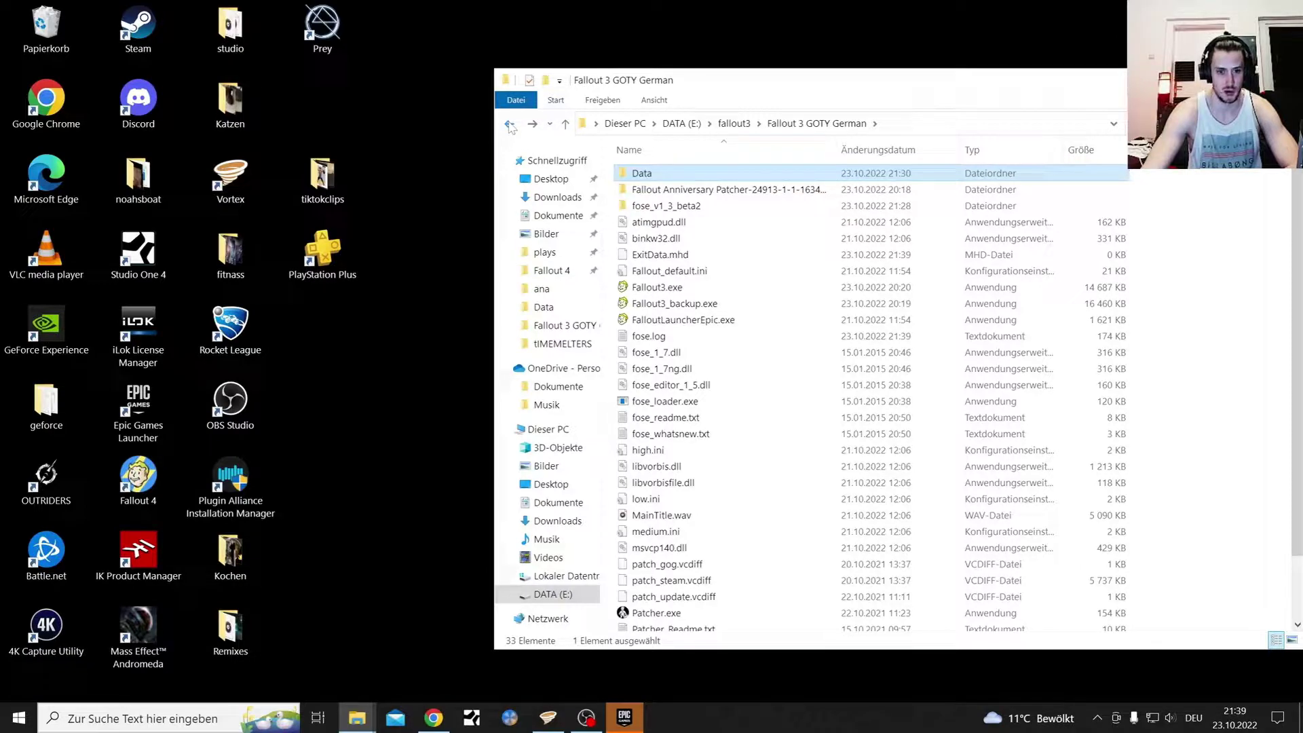
click(510, 125)
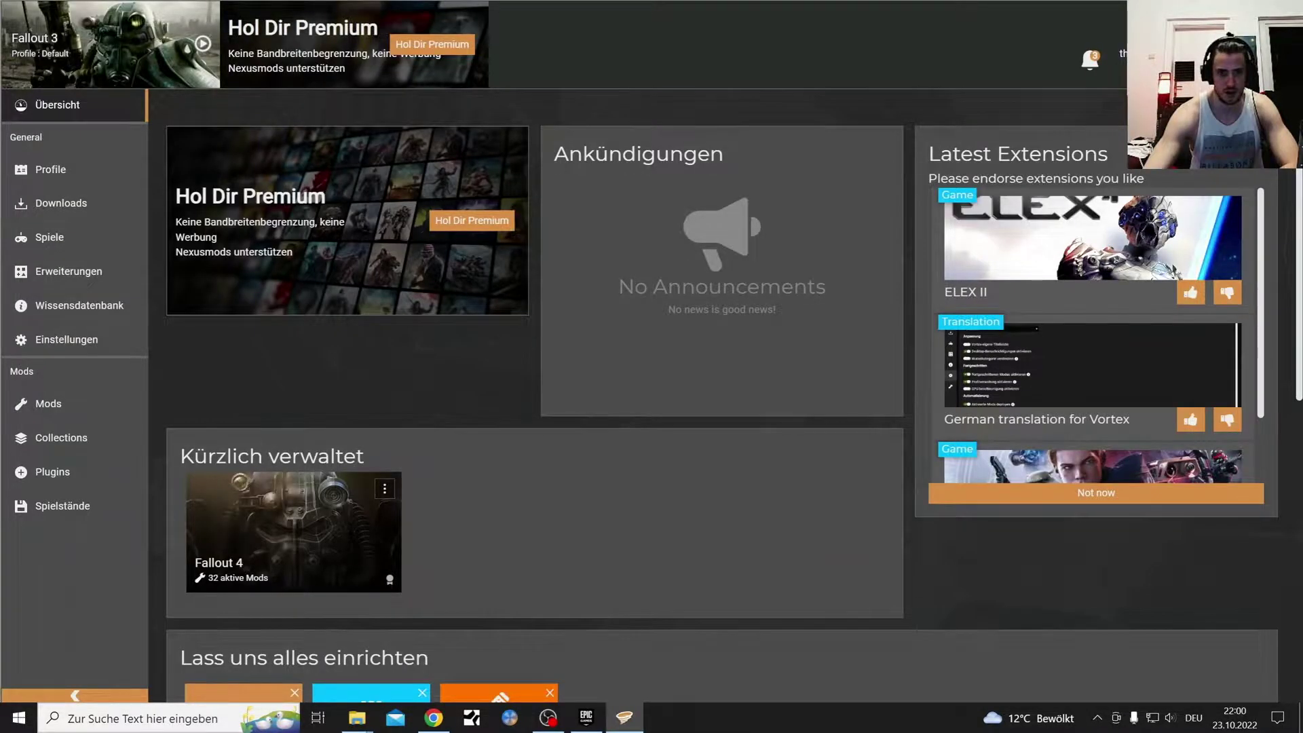
Step: Minimize OBS, highlight Fallout 3 GOTY German in the fallout3 folder, and bring the other fallout3 folder window forward
key(alt+Tab)
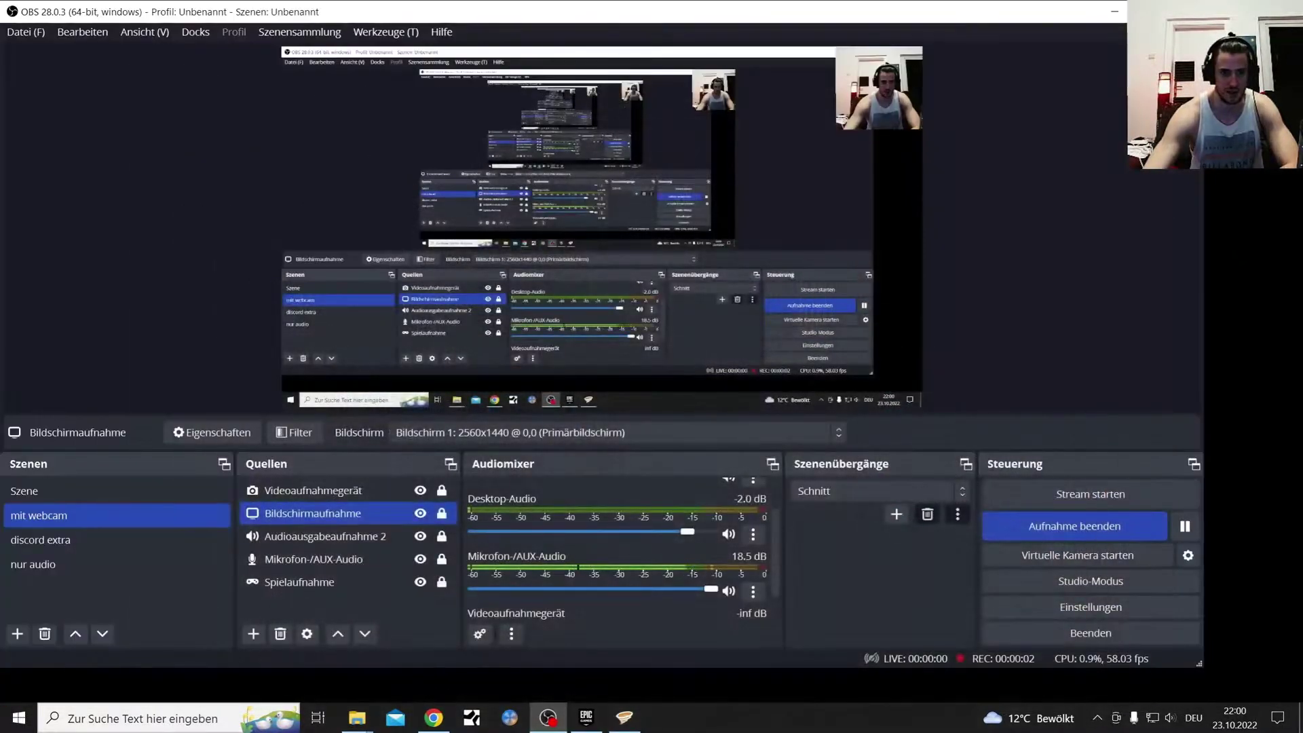
click(1114, 12)
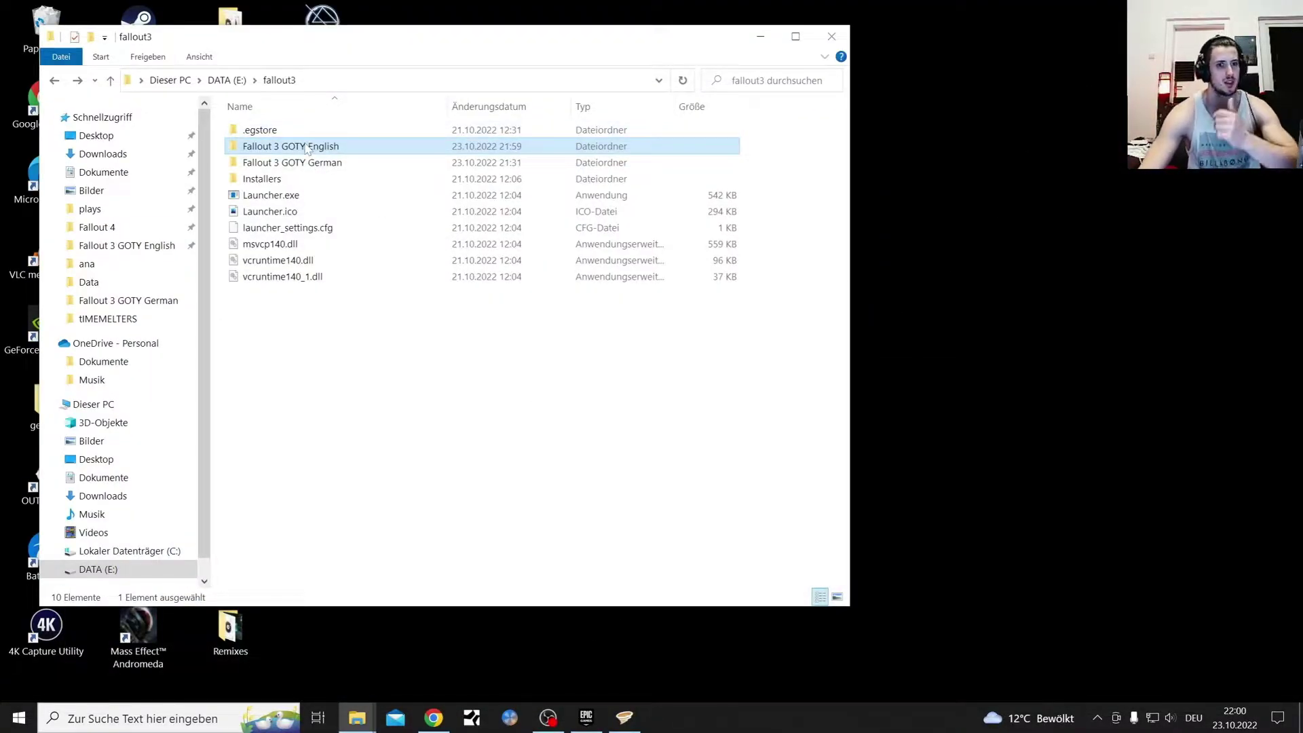
mouse_move(306, 149)
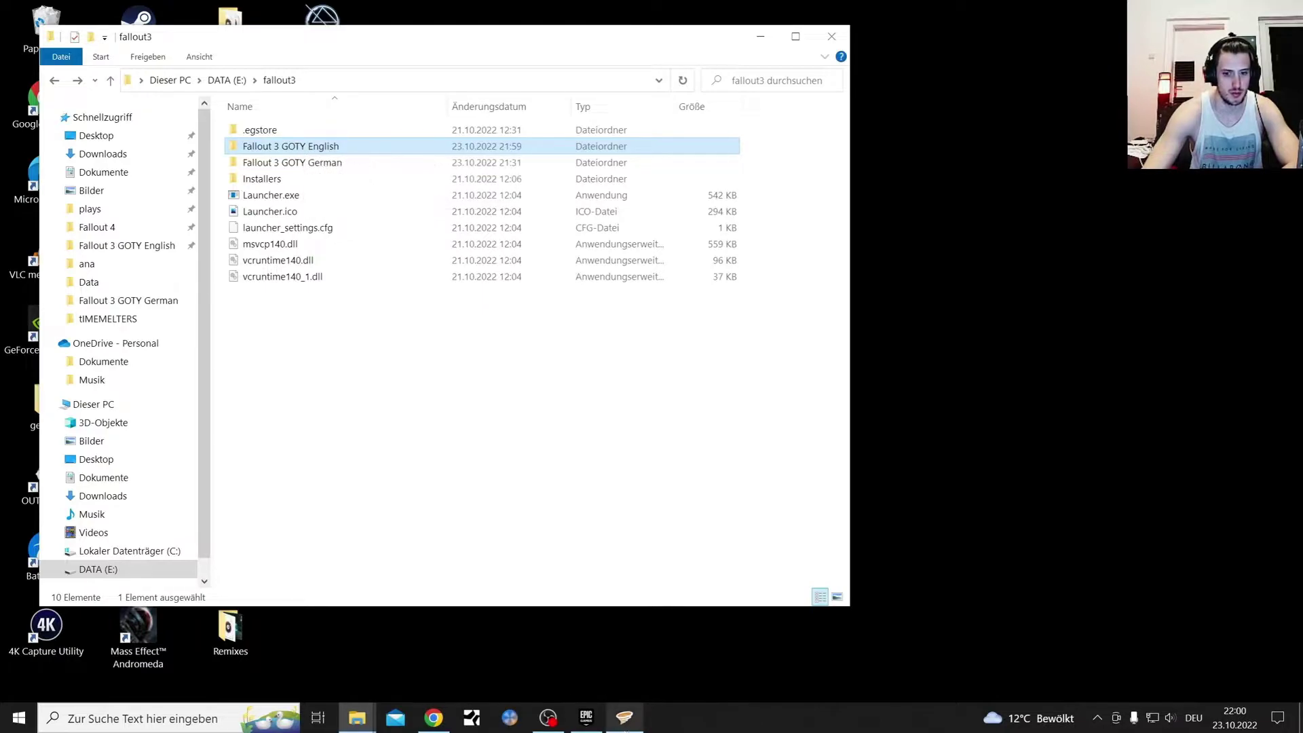
mouse_move(625, 719)
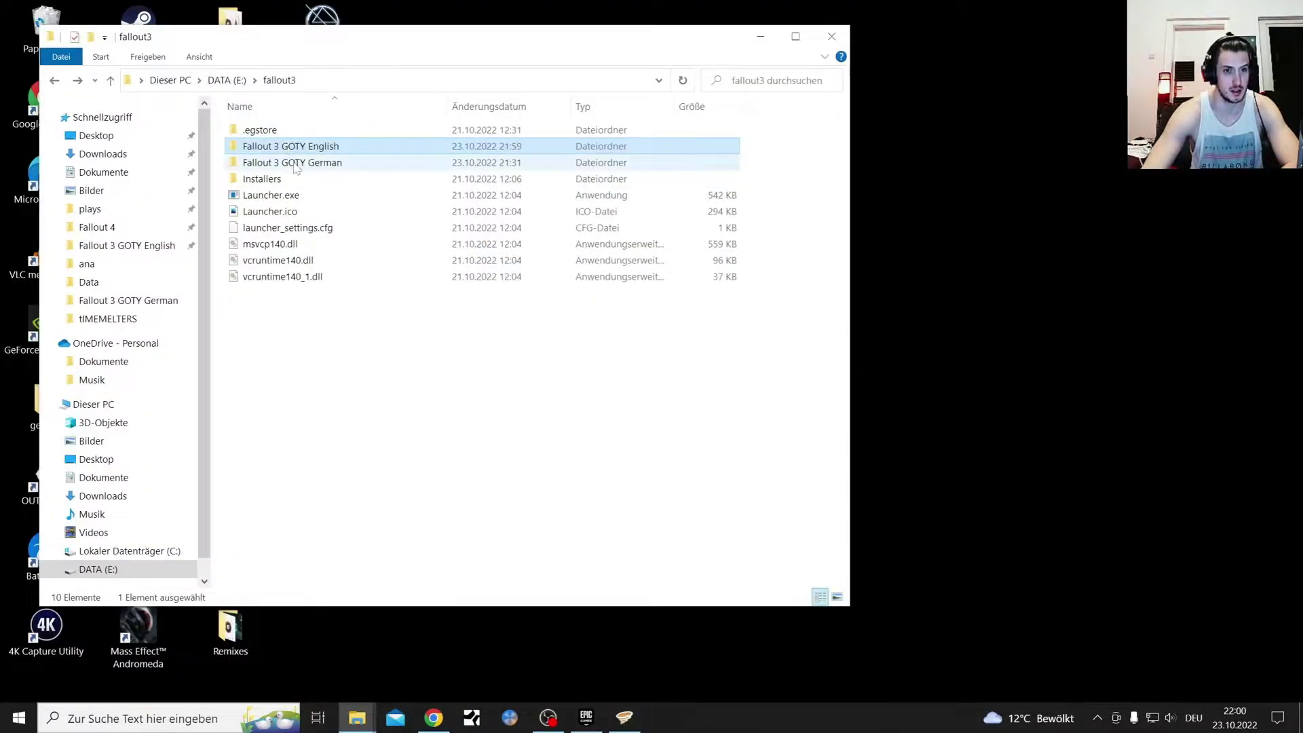
click(296, 167)
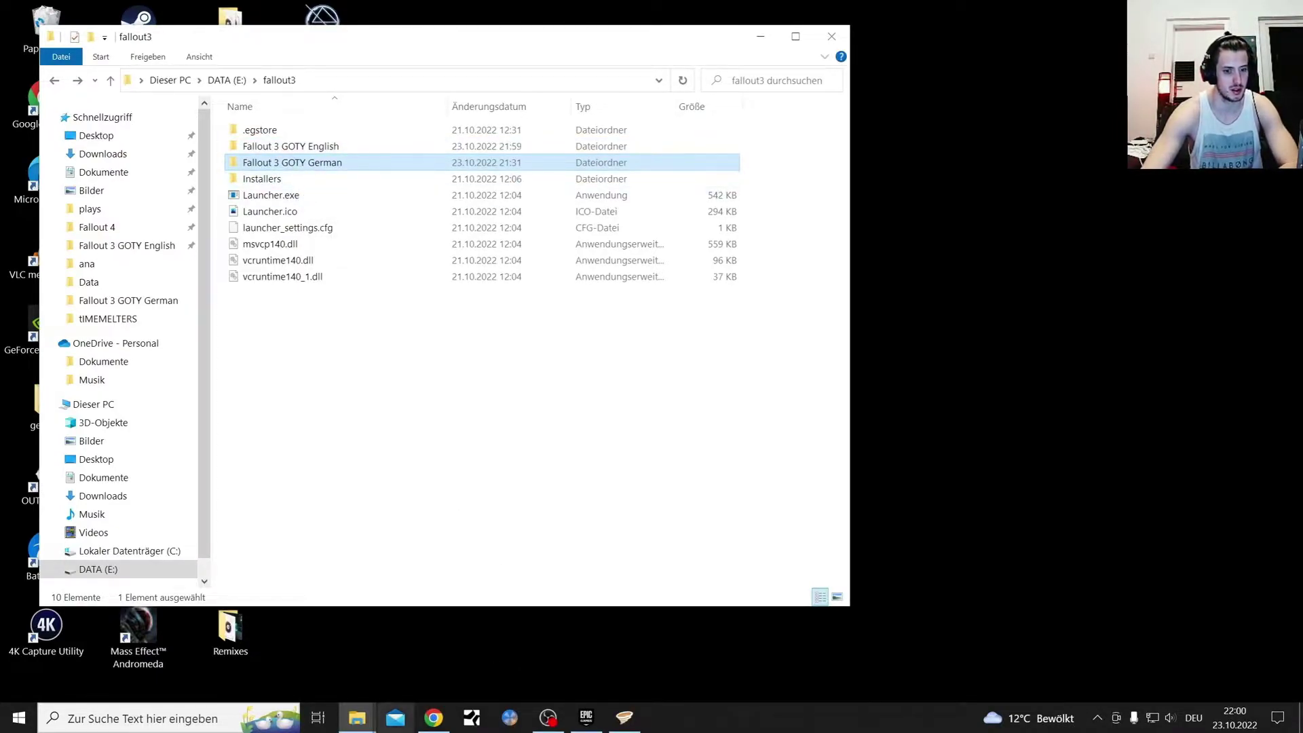
click(358, 718)
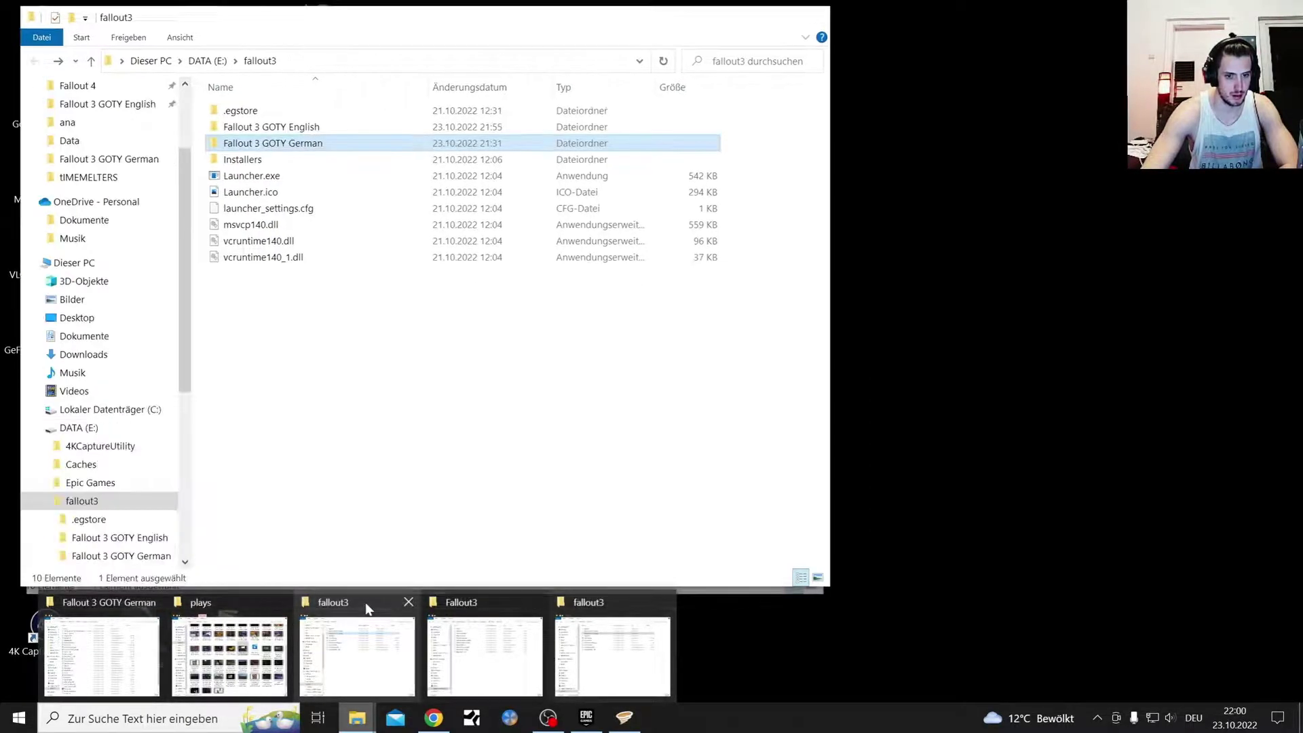
click(365, 601)
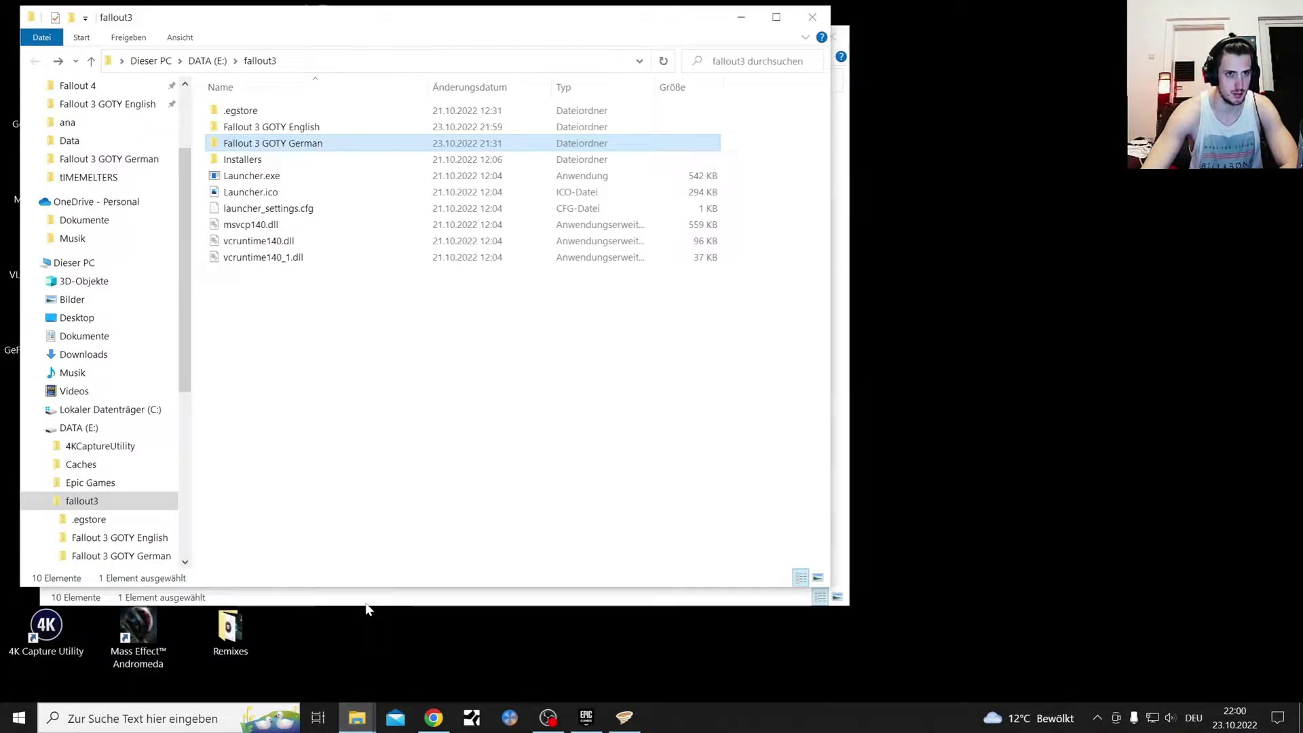
Step: Bring up the My Games Fallout3 folder, examine the save files in Saves, and go back
click(372, 718)
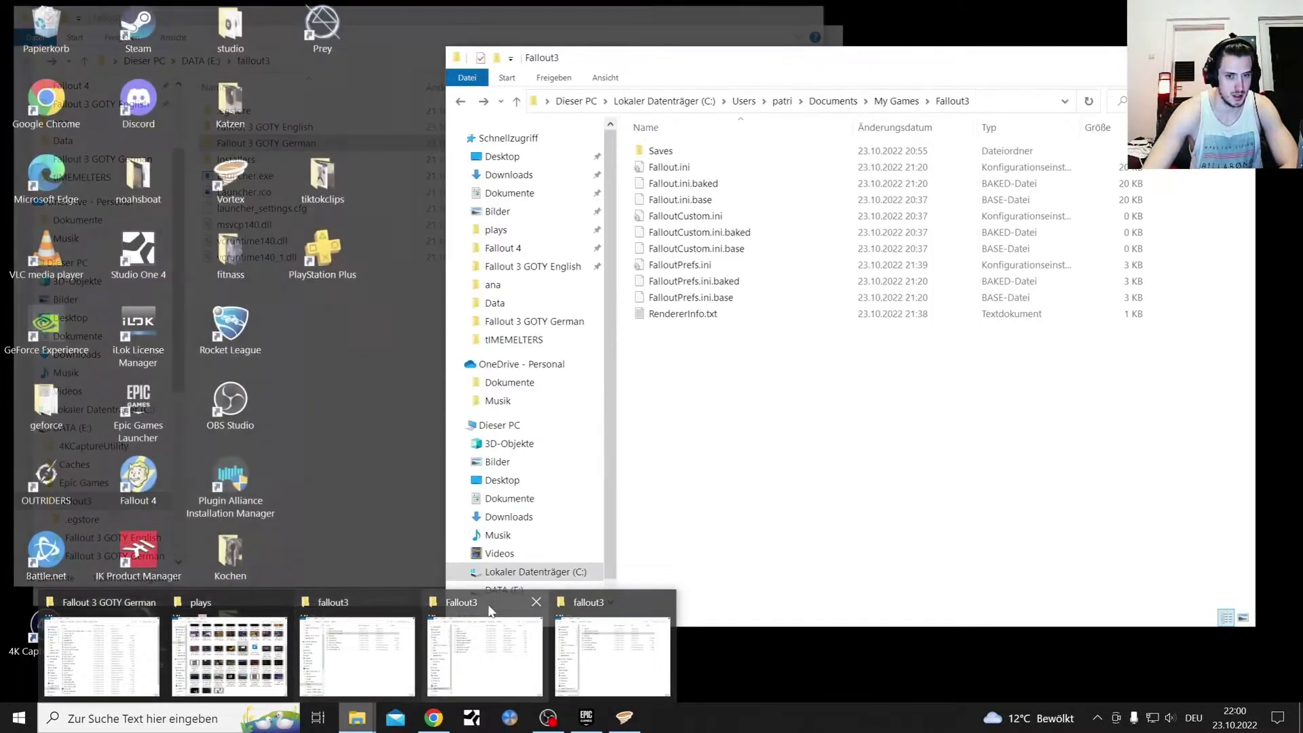
click(523, 641)
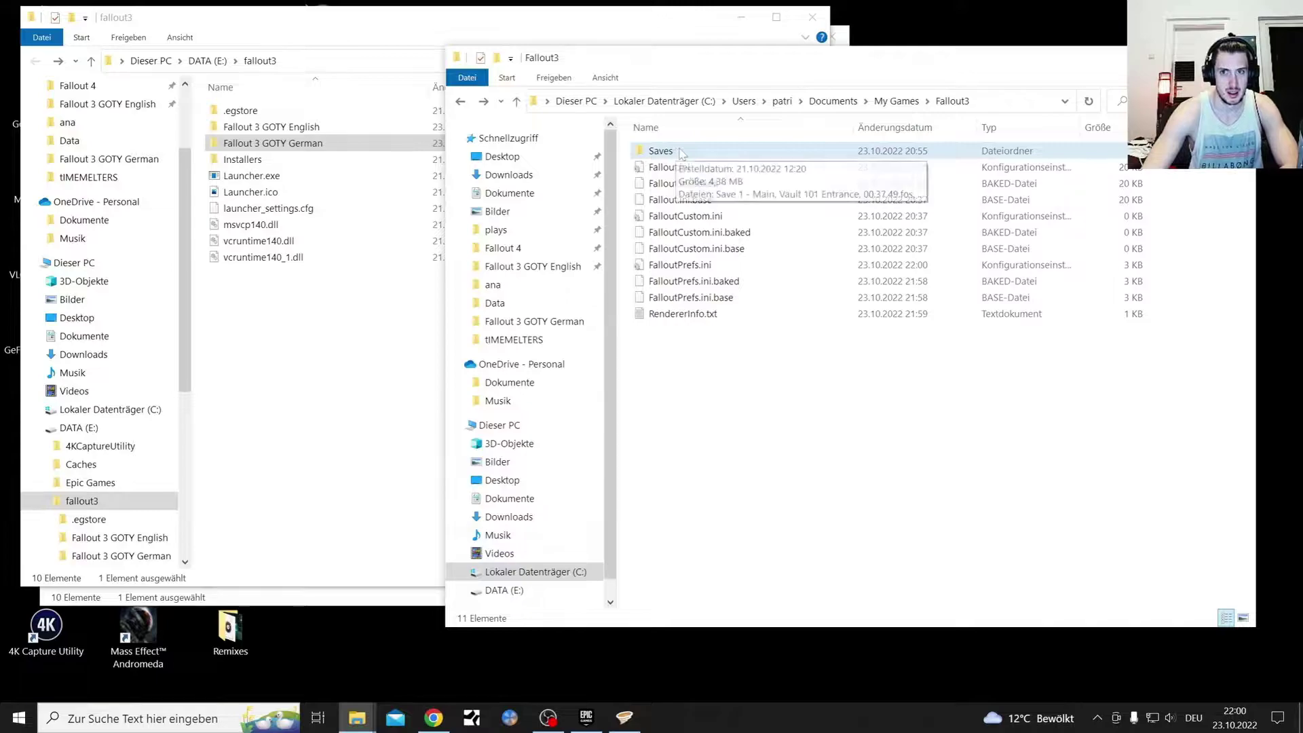
click(895, 101)
double_click(674, 155)
double_click(675, 152)
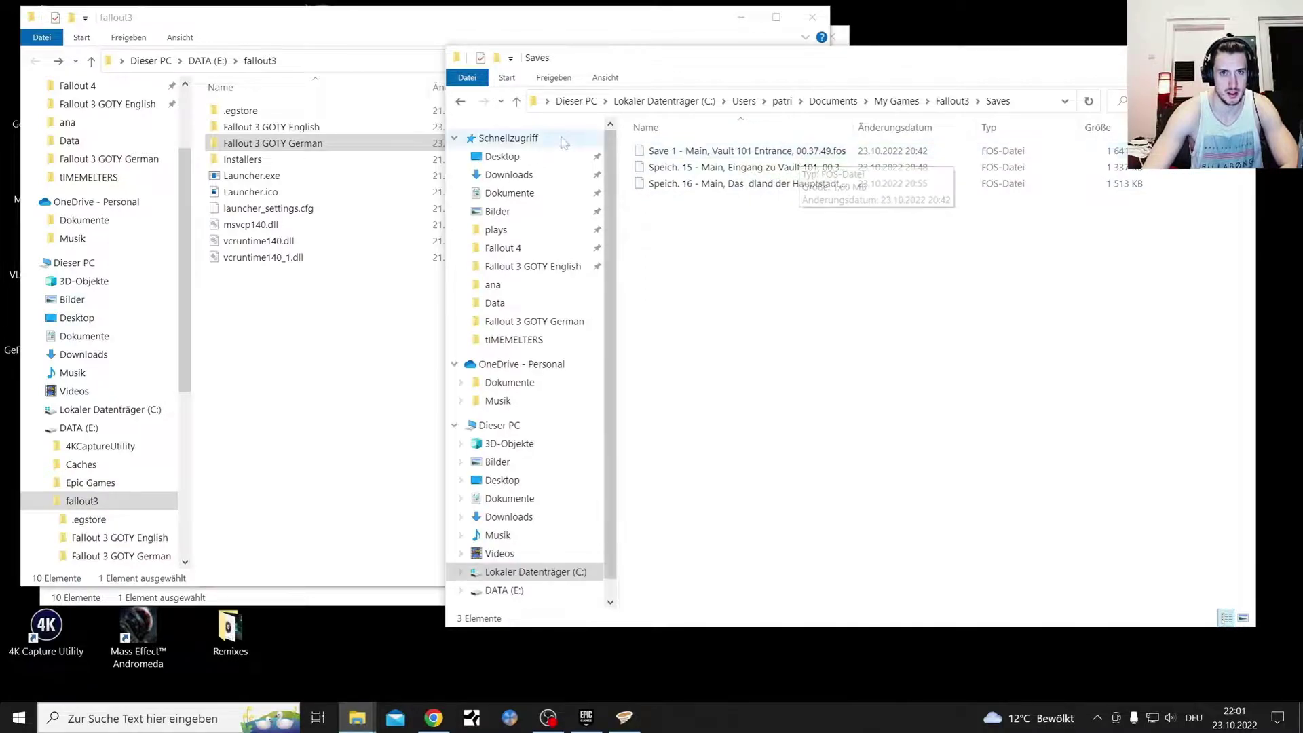
click(460, 102)
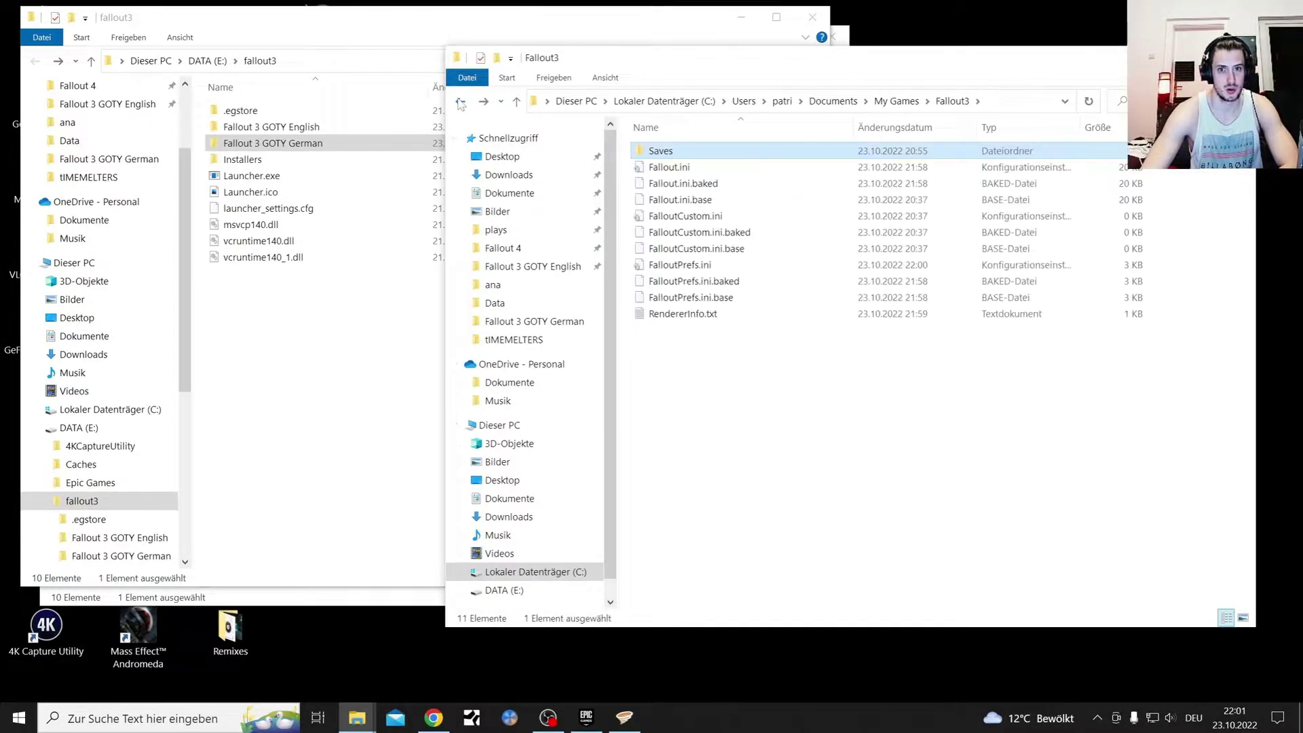
Step: Examine the patcher and FOSE files in the Fallout 3 GOTY English folder and minimize its window
click(382, 29)
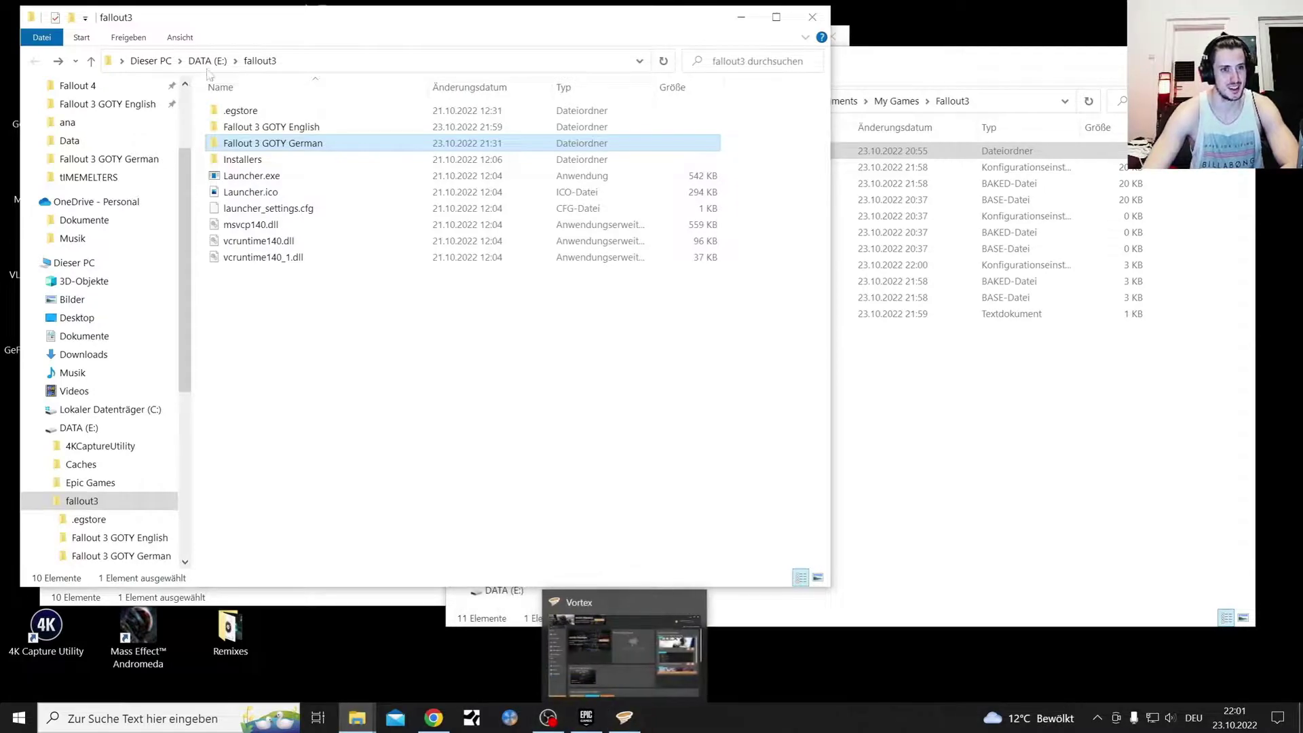
double_click(296, 128)
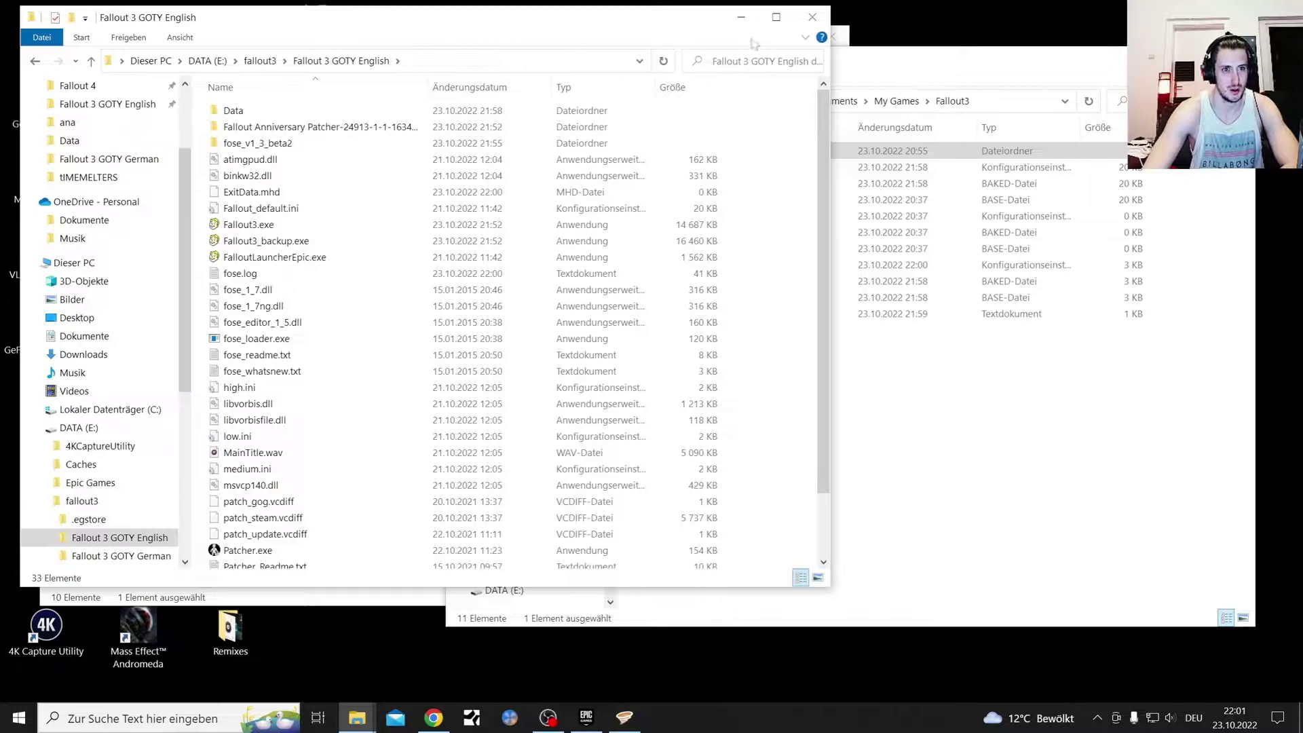
scroll(661, 167, down, 2)
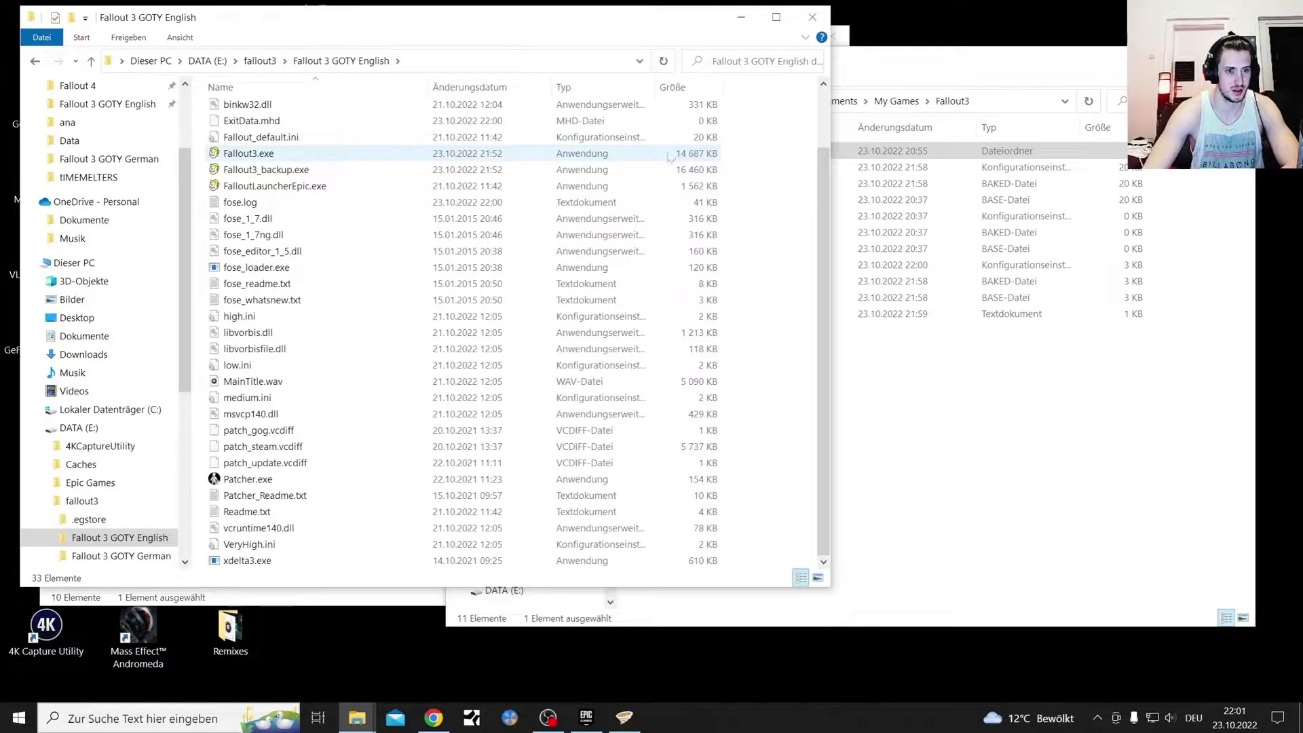
click(741, 17)
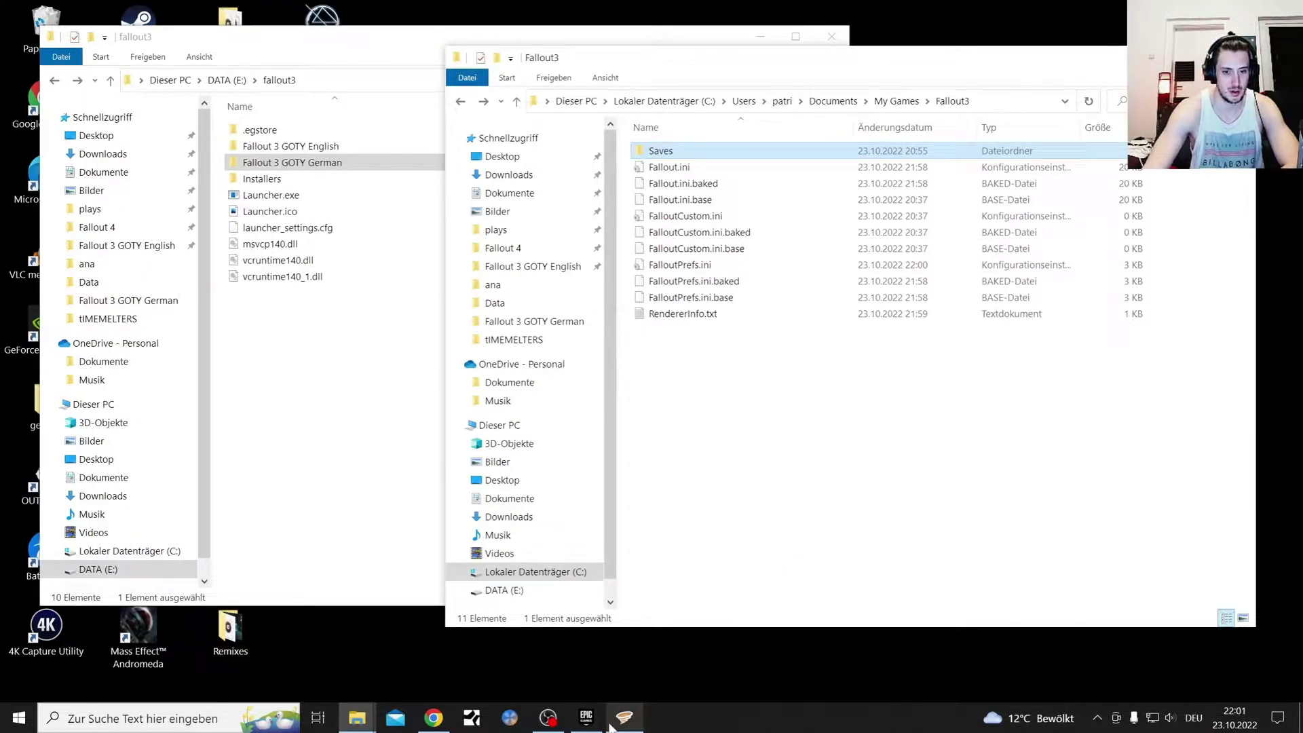
Step: Switch to Chrome and view the Bethesda Support mods article, the r/FalloutMods fix guide, and the Vortex page on Nexus Mods
mouse_move(611, 727)
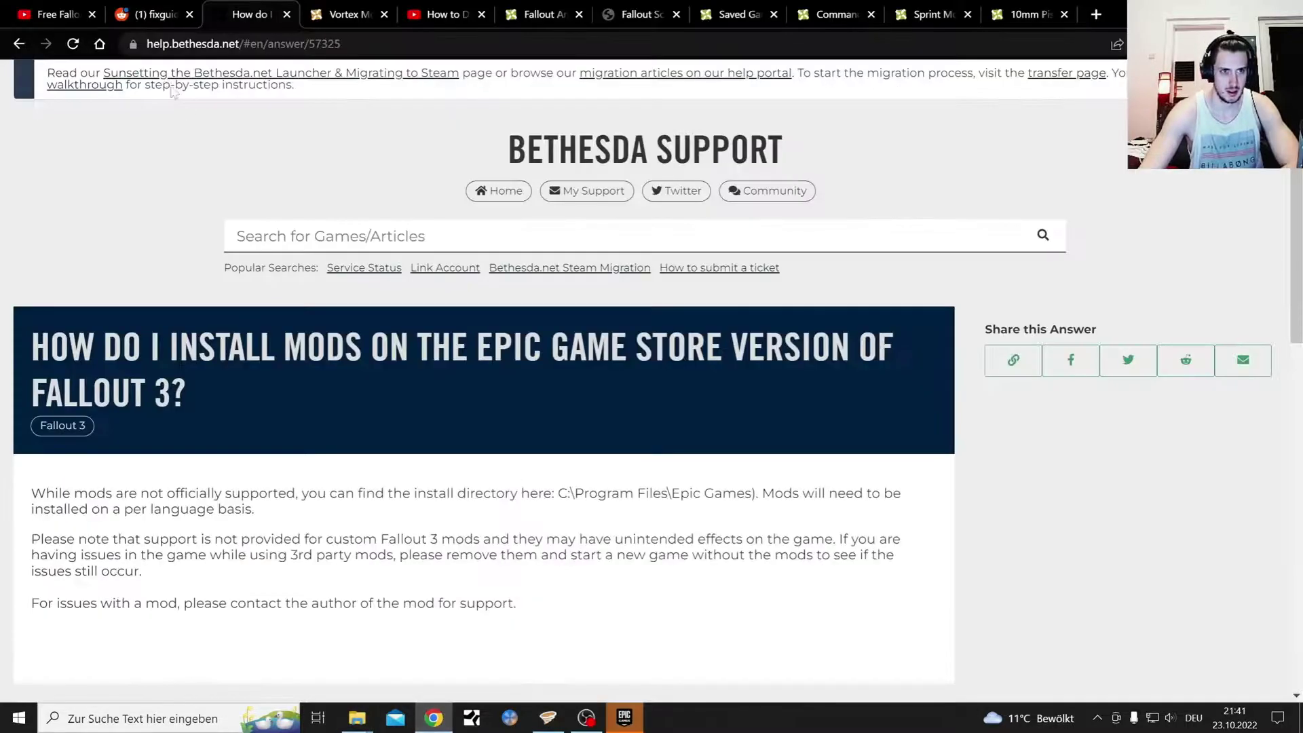
click(155, 13)
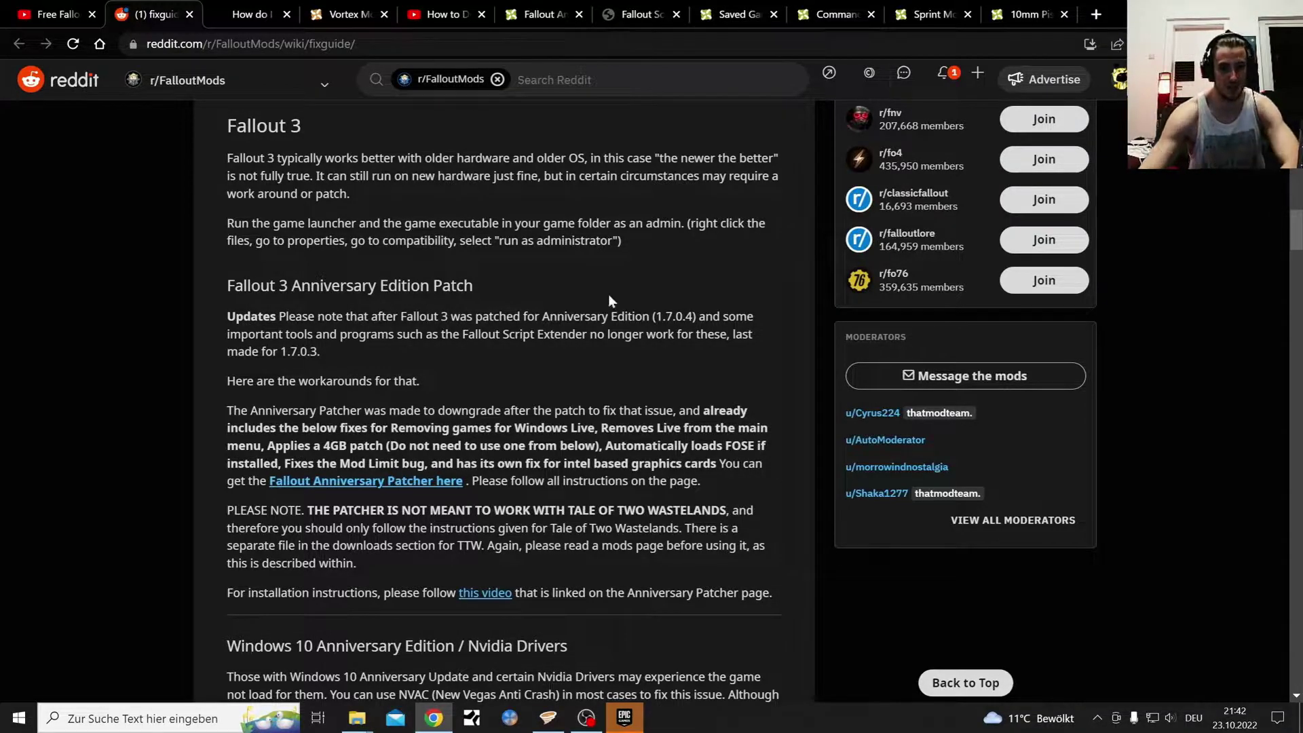
click(345, 15)
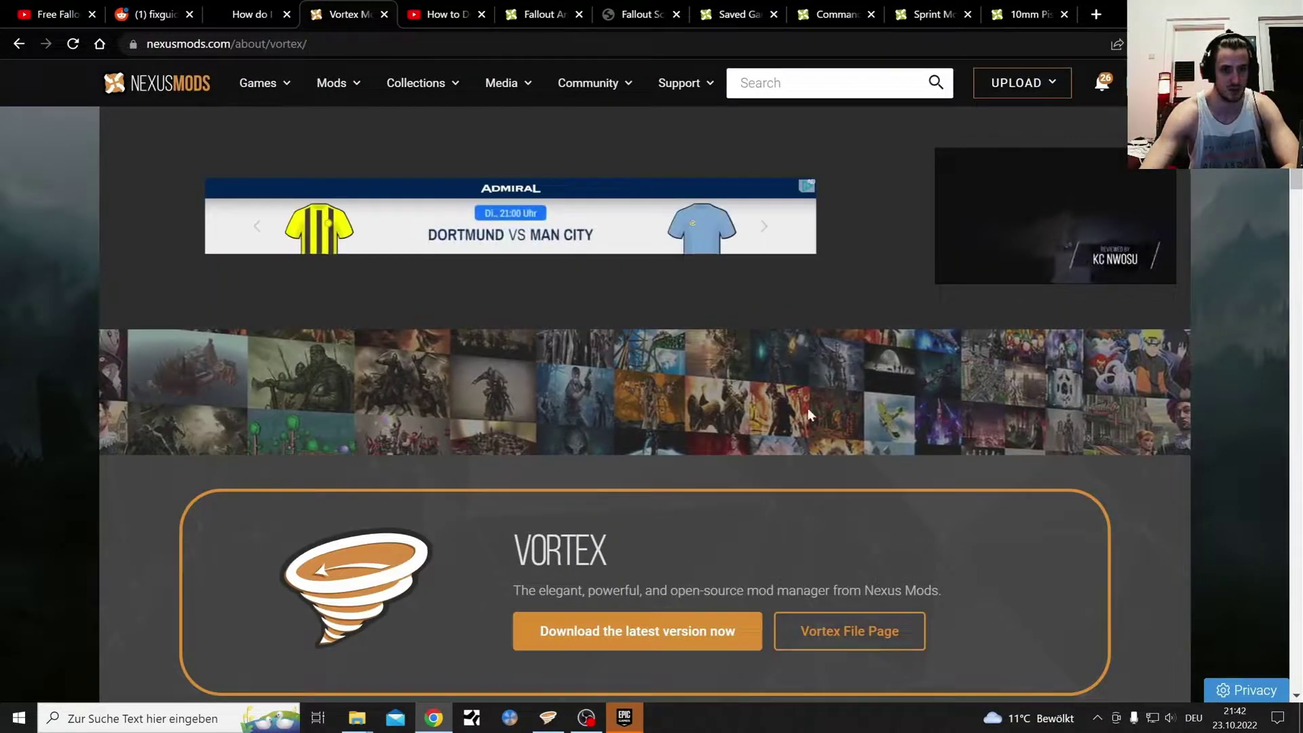
Step: Examine the download section and feature overview of the Vortex page on Nexus Mods
scroll(799, 408, down, 3)
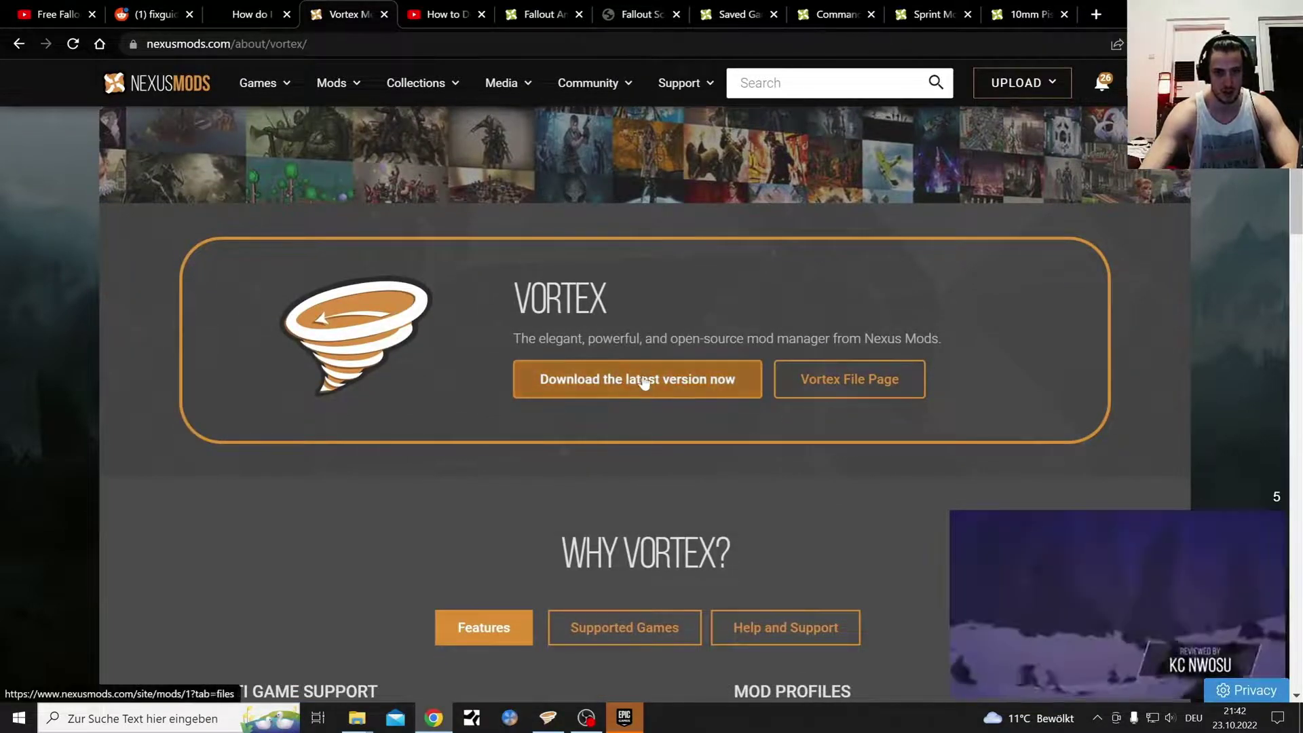
scroll(760, 364, up, 2)
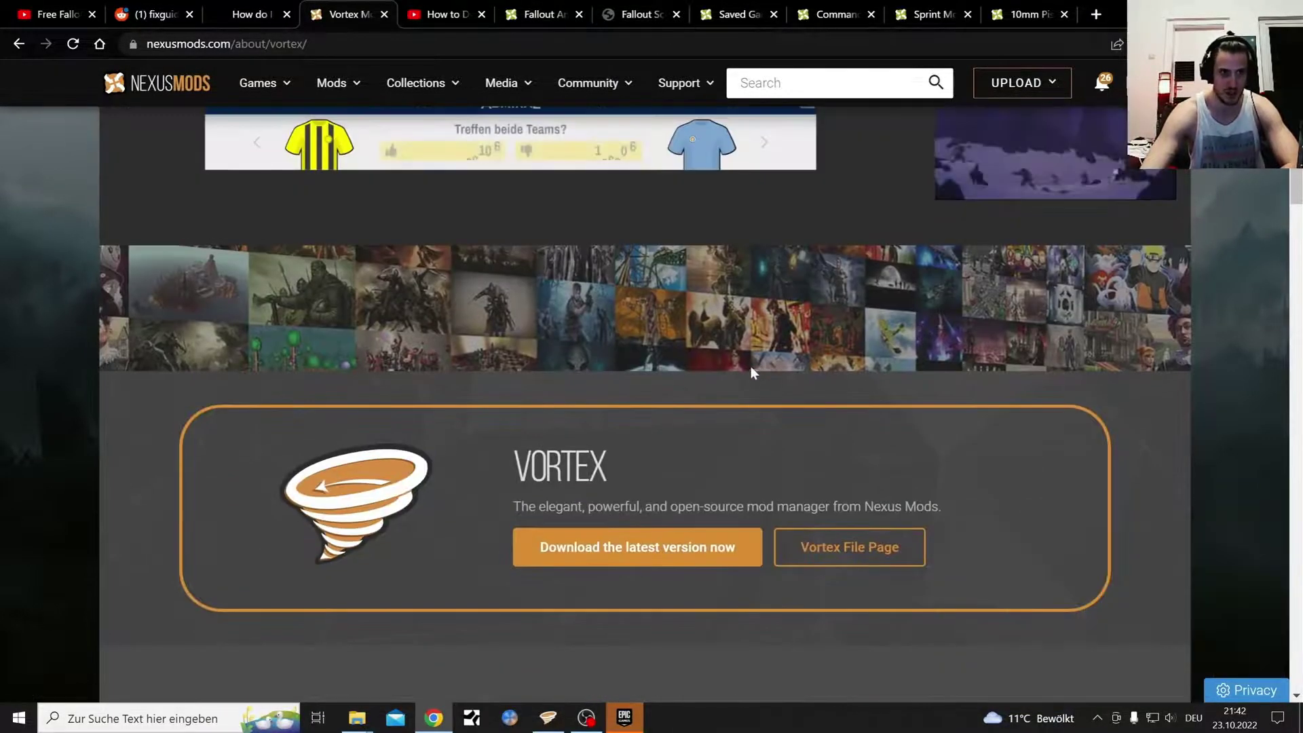
scroll(701, 522, down, 3)
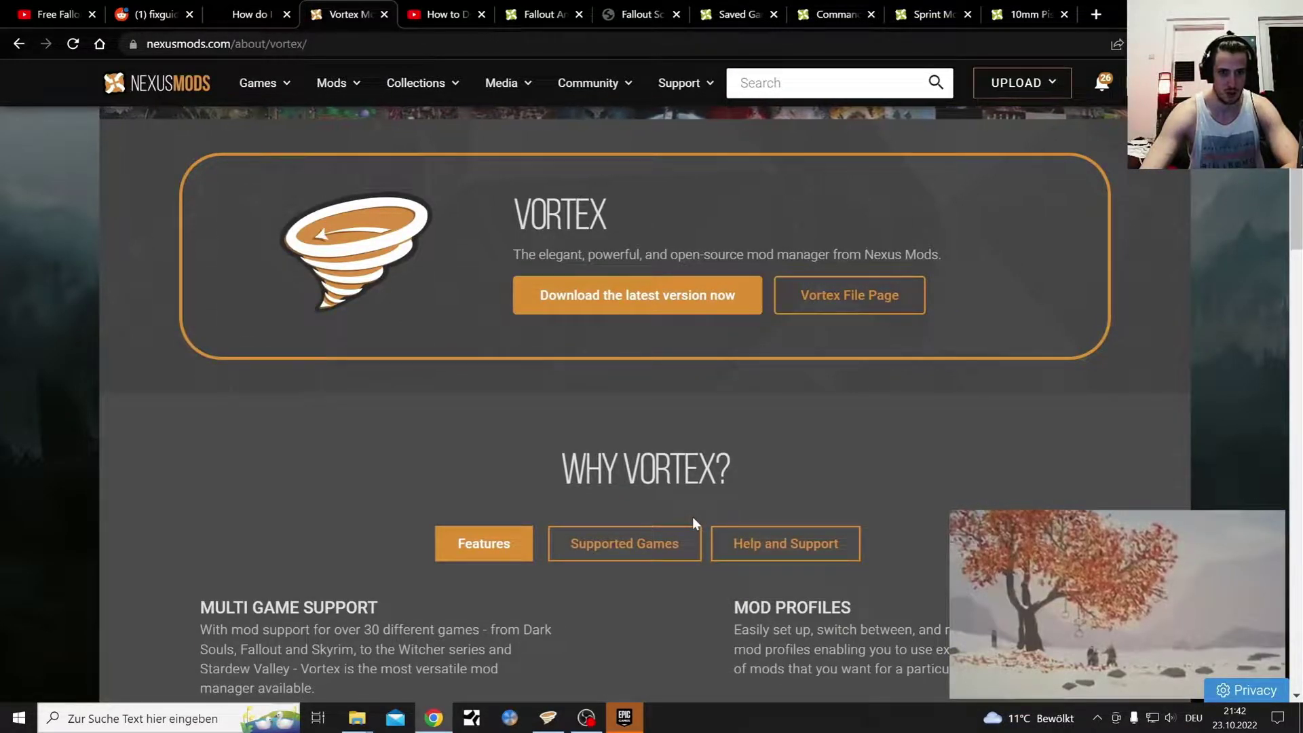
scroll(700, 386, down, 1)
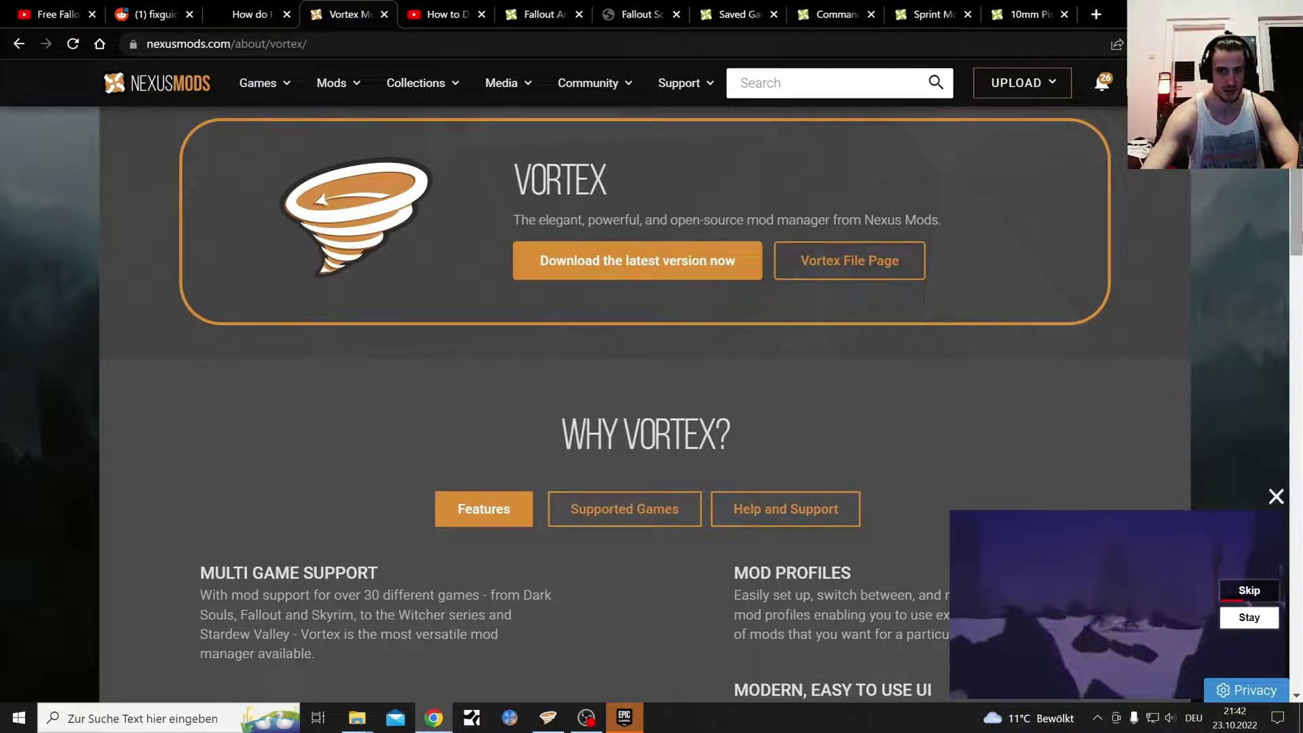
scroll(794, 285, up, 2)
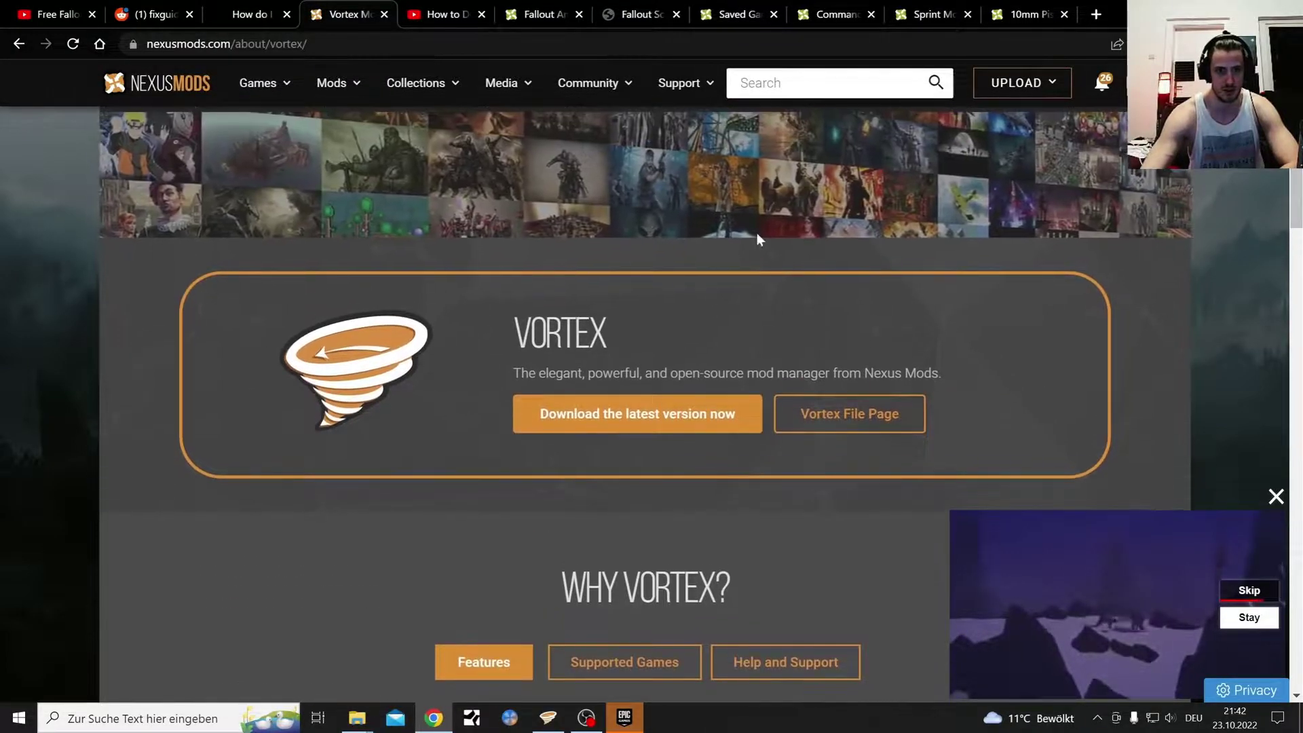
Step: Show the 10mm Pistol Retextured mod page and view the download options for its main file
click(1034, 7)
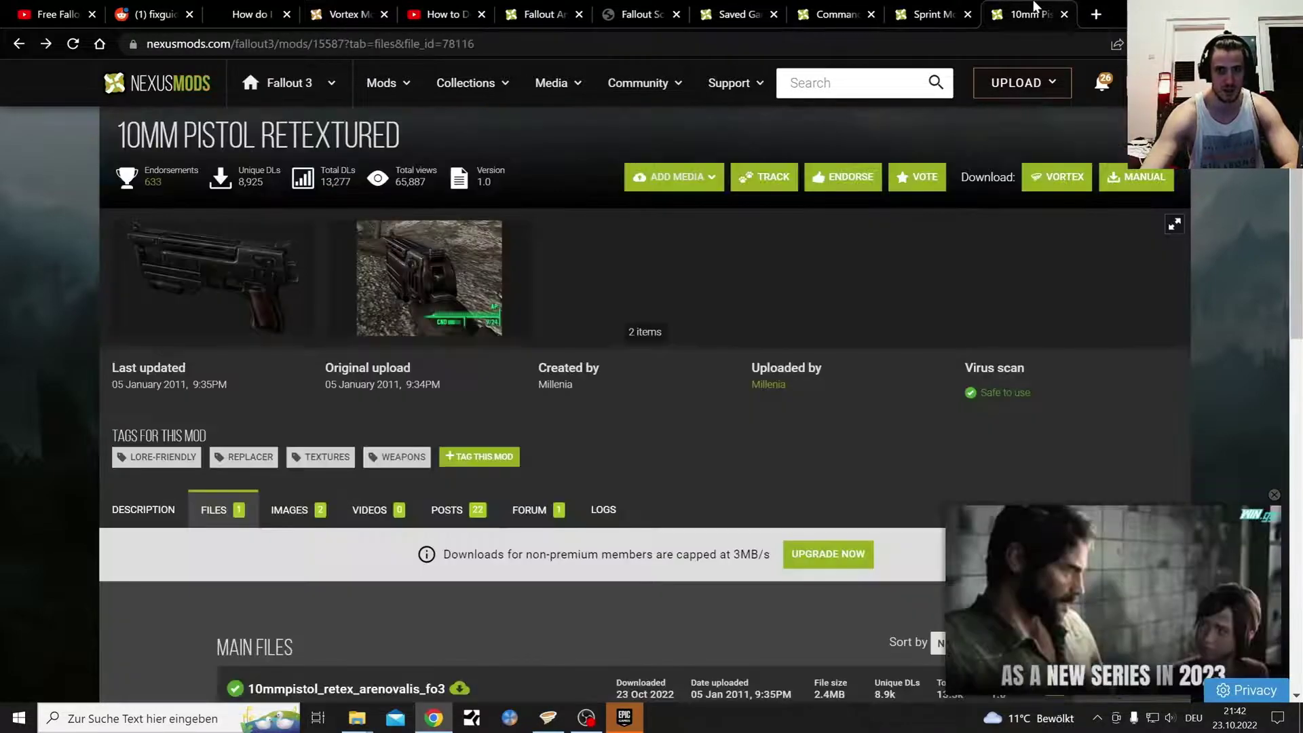
scroll(408, 380, down, 5)
click(221, 174)
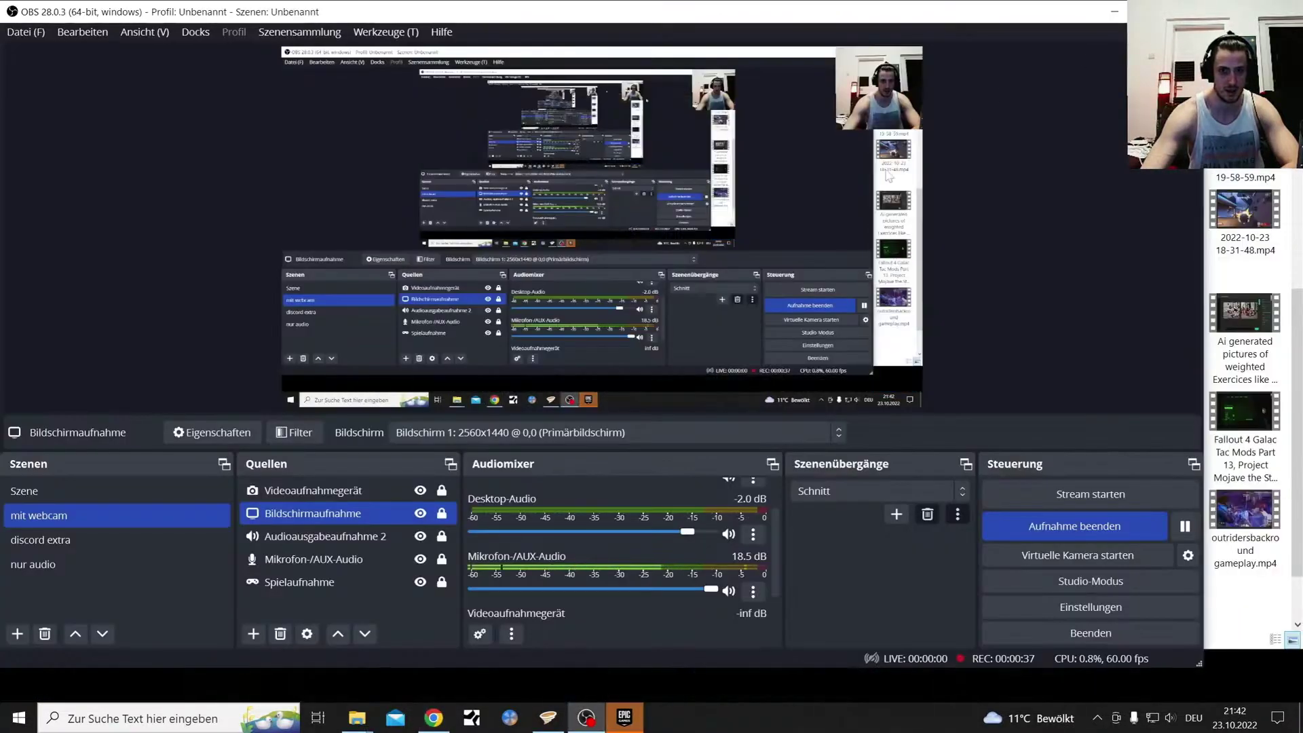
Step: Minimize OBS, switch to Vortex, and view its overview and list of managed games
click(1113, 12)
click(547, 717)
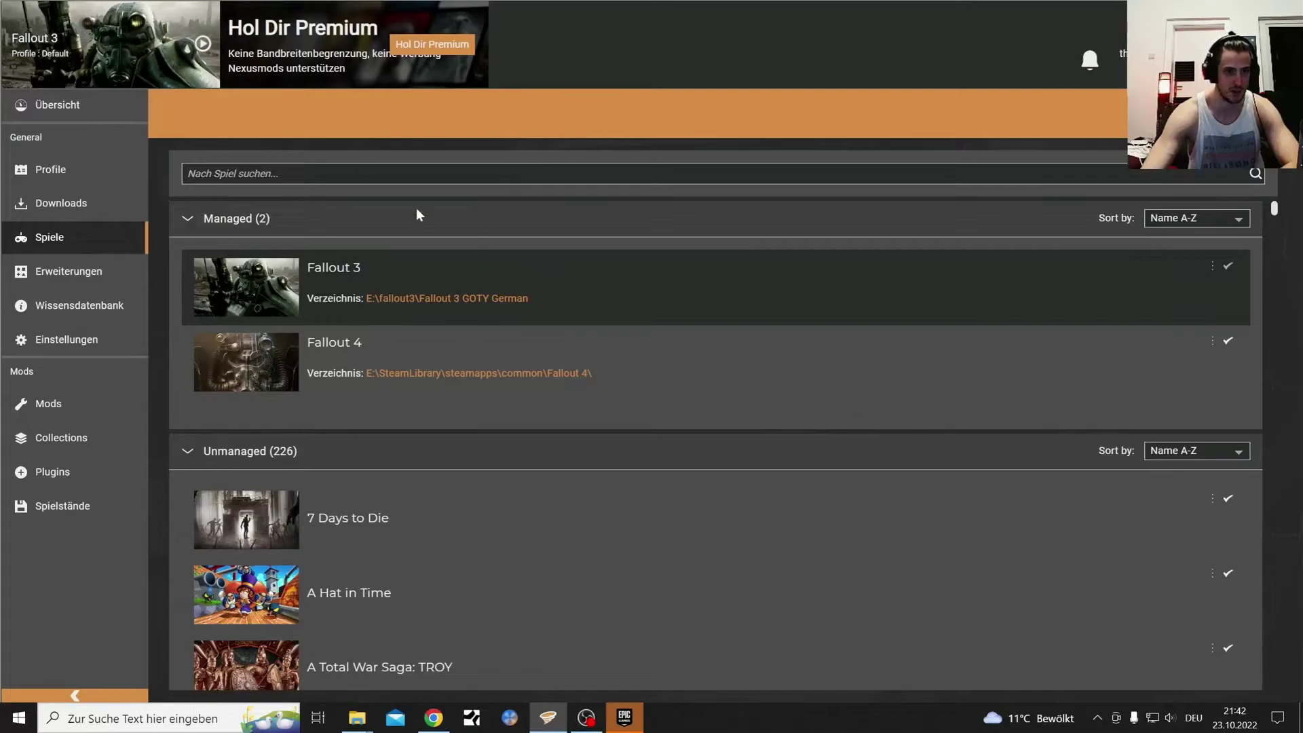
click(76, 117)
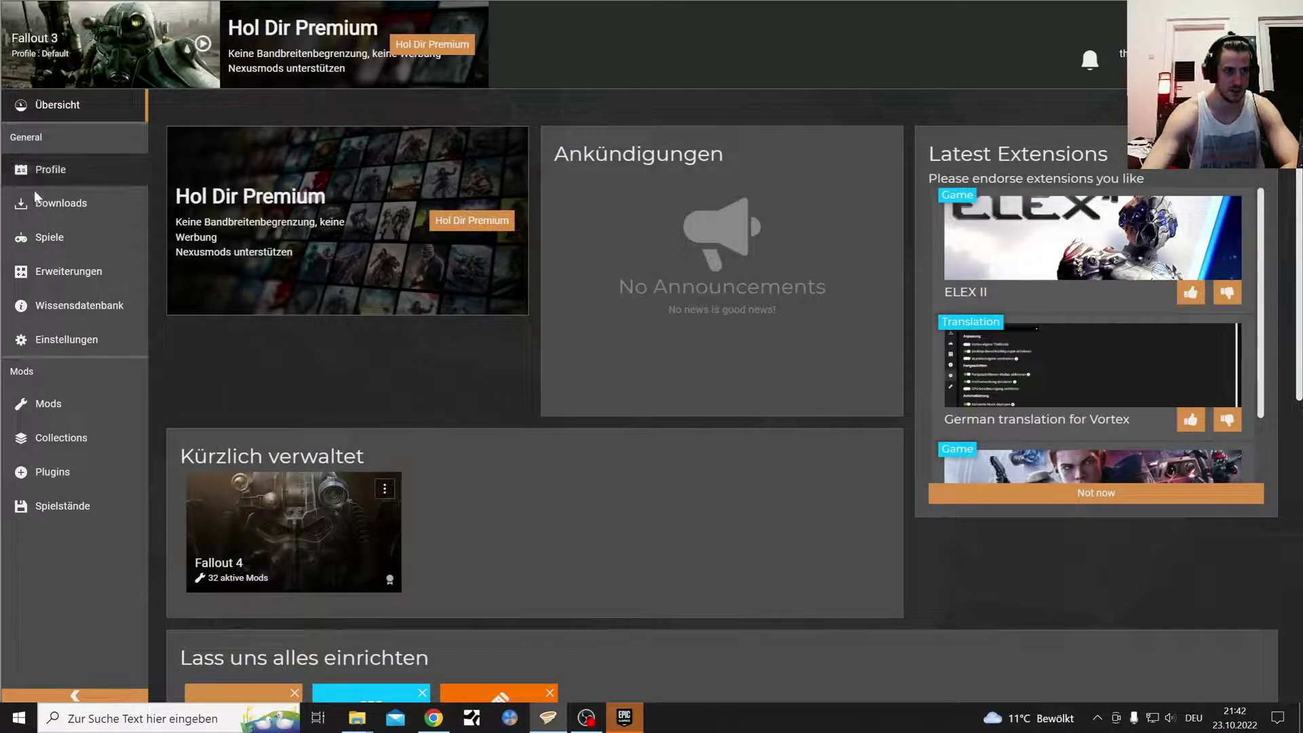
click(42, 238)
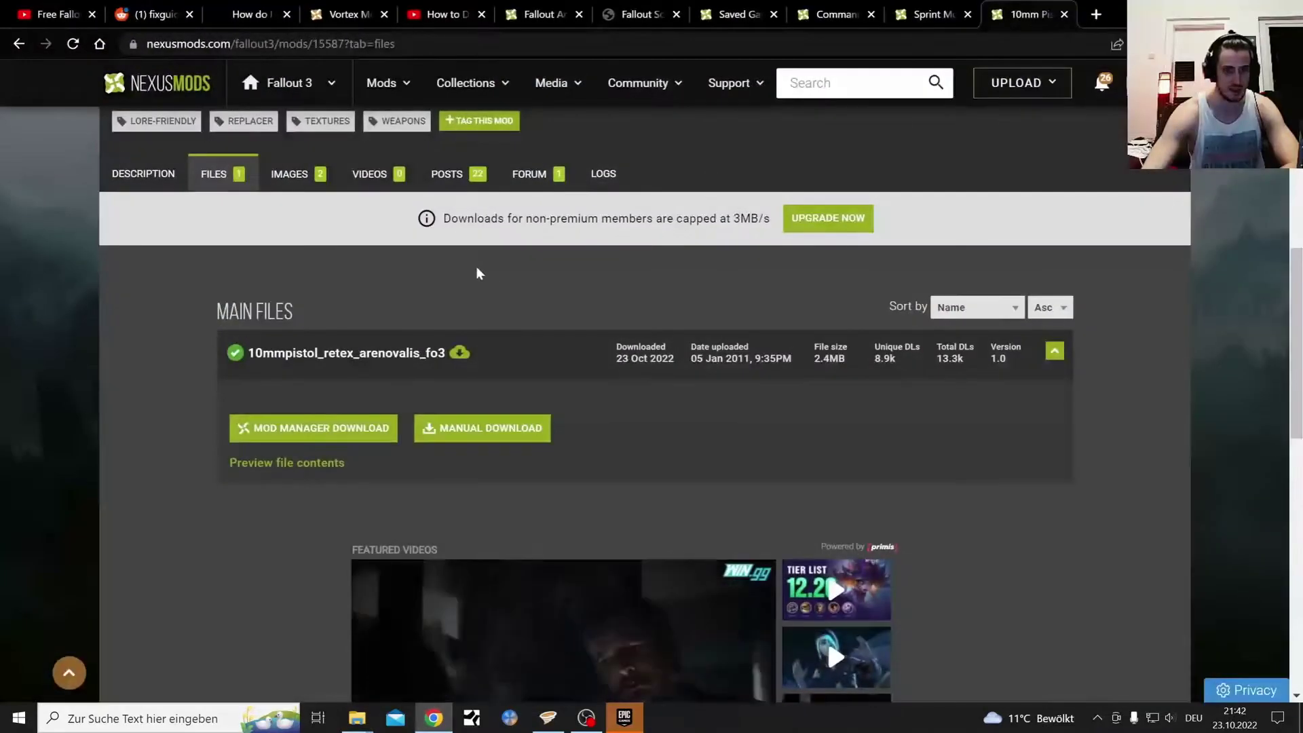
Step: Show the Vortex page in Chrome again and examine the Fallout 3 part of the r/FalloutMods fix guide
click(349, 15)
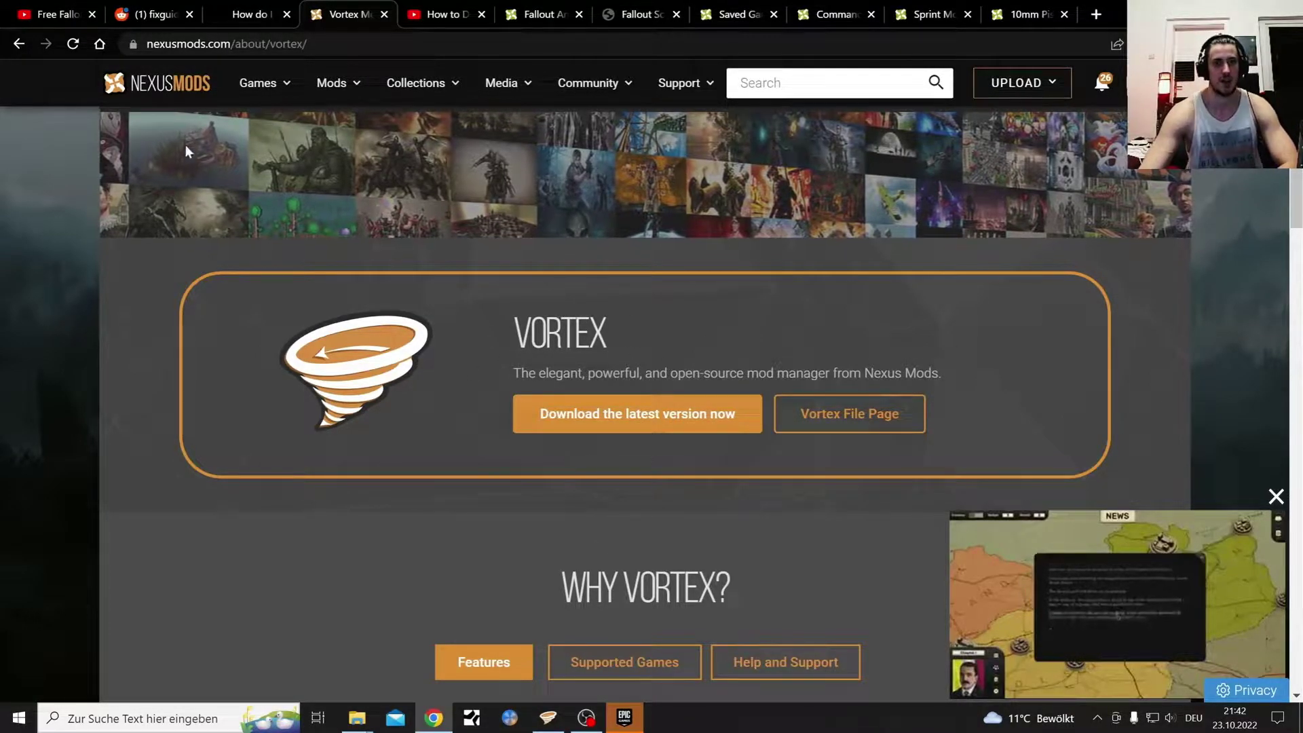
click(151, 13)
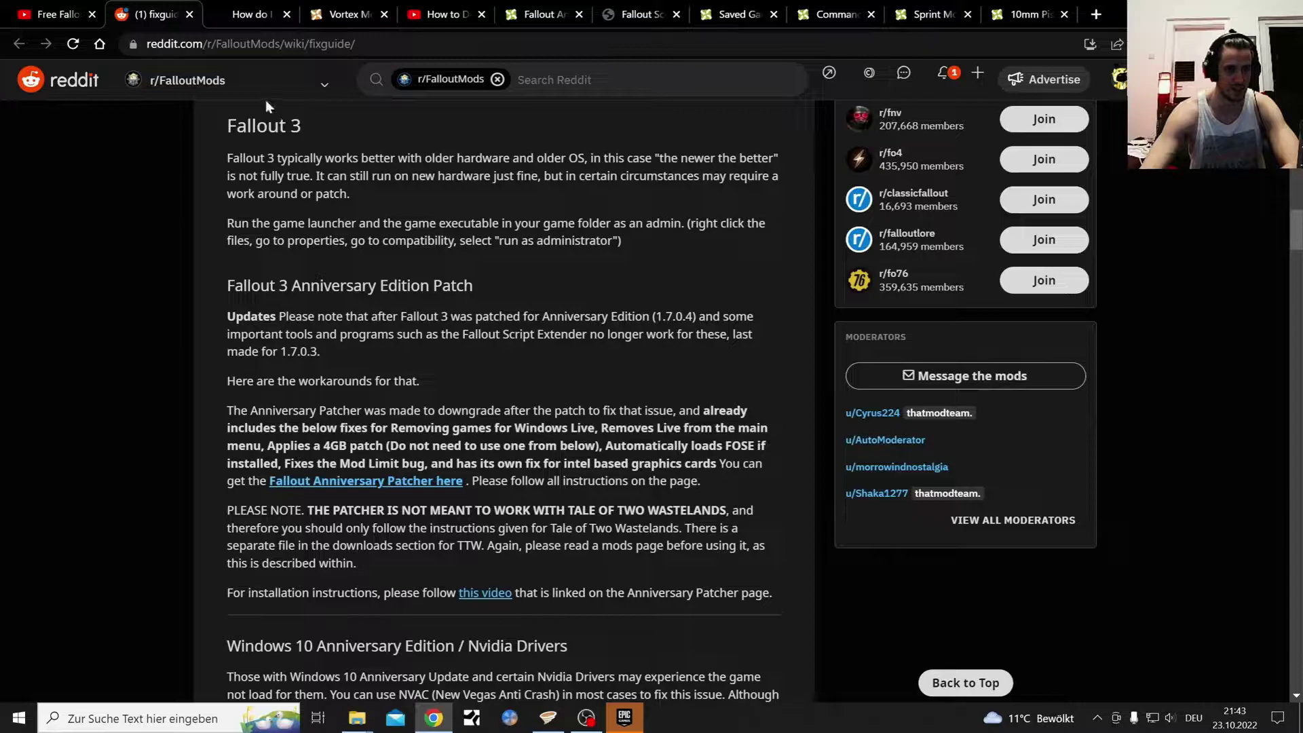
scroll(458, 300, up, 15)
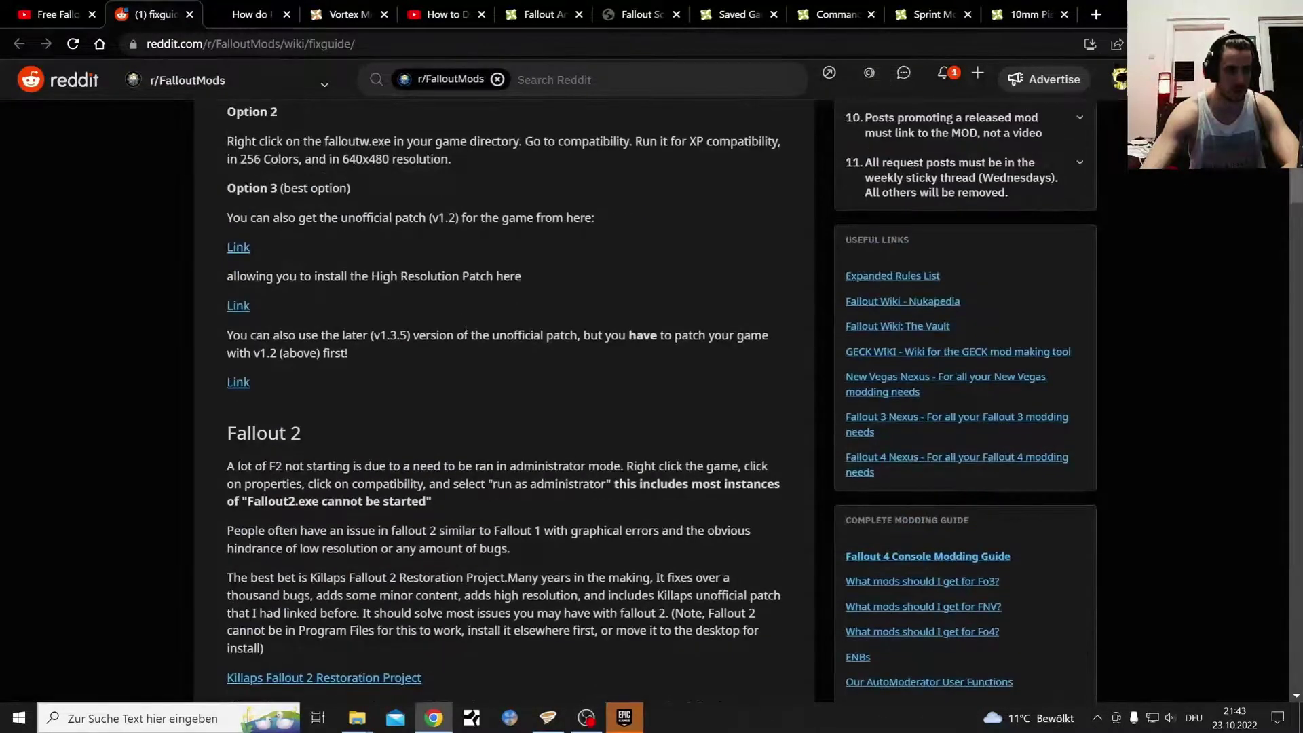
scroll(504, 400, down, 15)
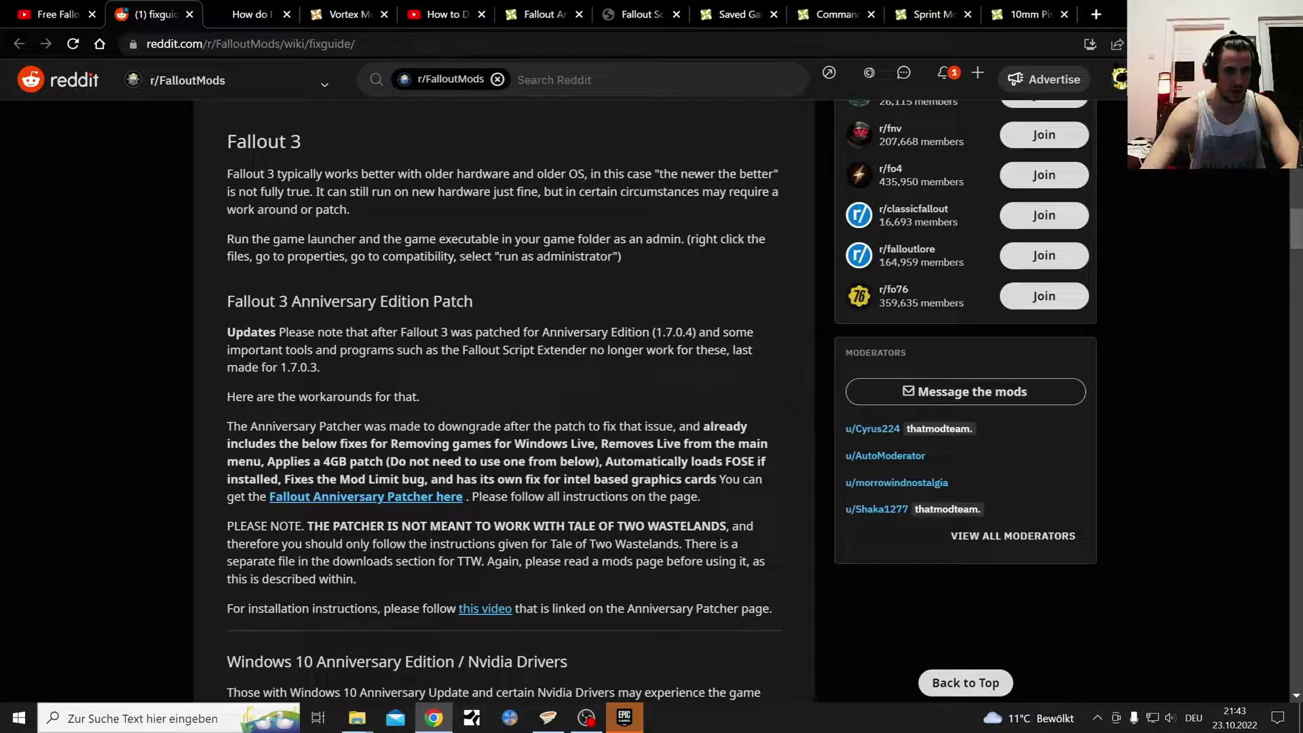
Step: Highlight the Fallout 3 Anniversary Edition Patch heading, follow the guide's Fallout Anniversary Patcher link, and go back
drag(223, 300, 449, 333)
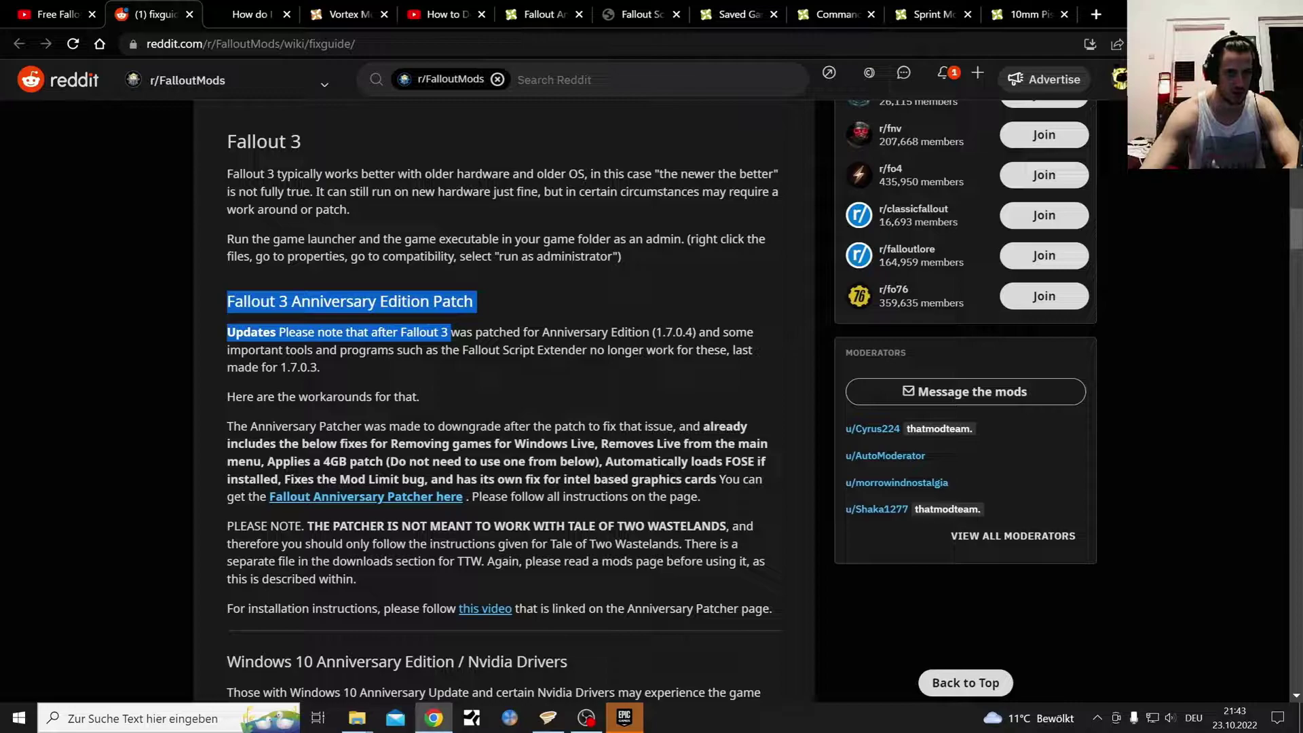
click(483, 407)
click(425, 497)
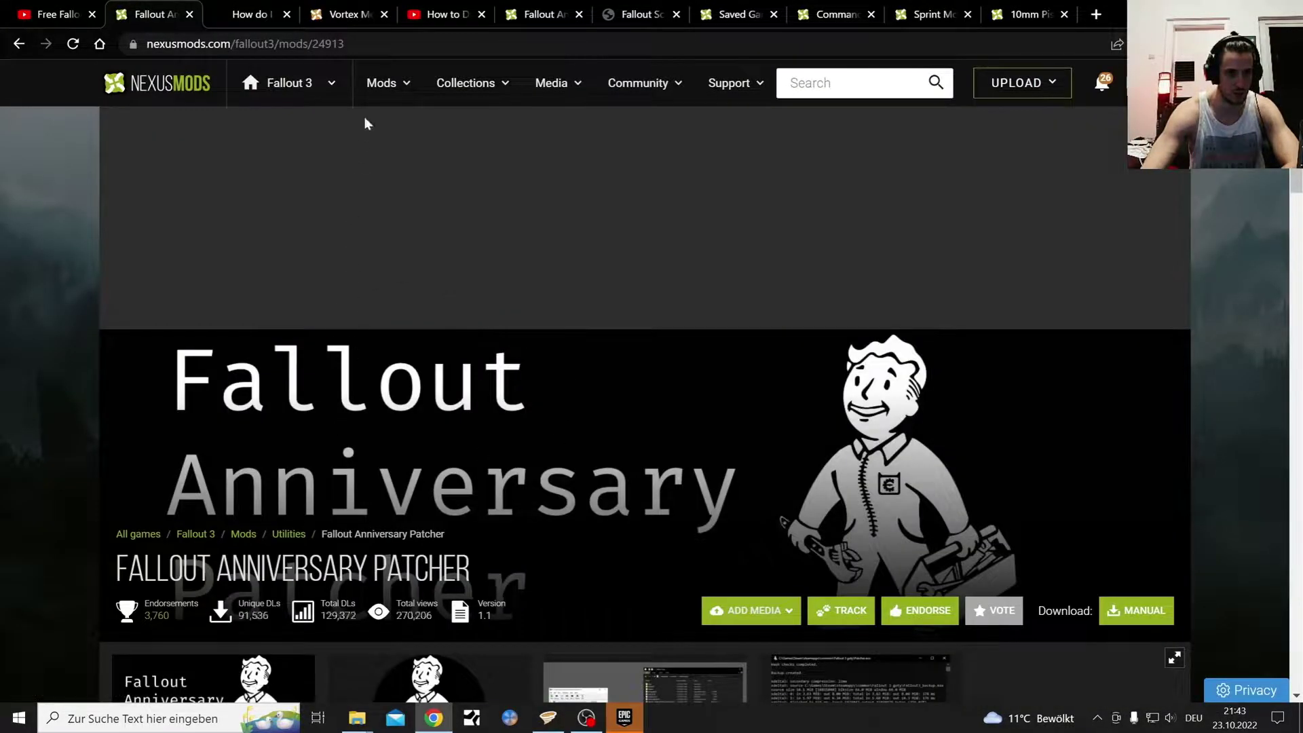
click(17, 46)
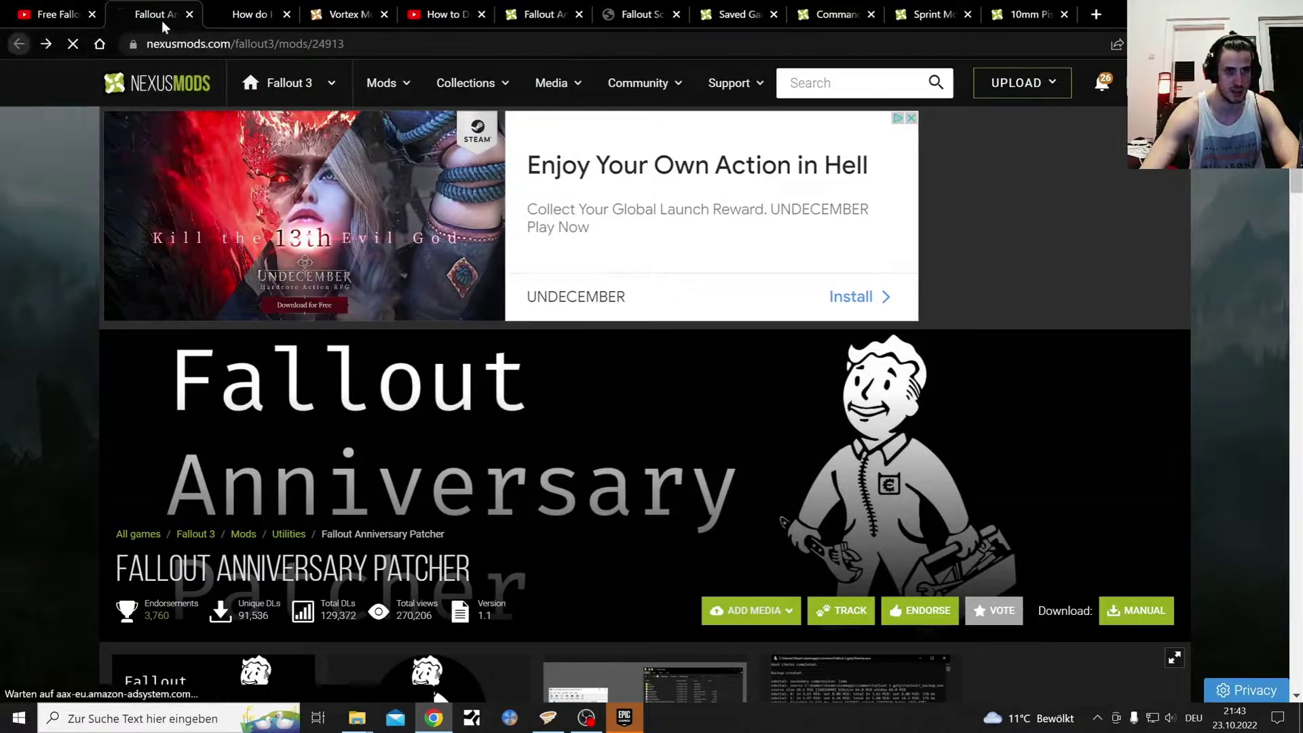
Step: Show the already opened Fallout Anniversary Patcher page, examine its description and installation notes, and close the floating video
click(525, 9)
scroll(388, 100, up, 14)
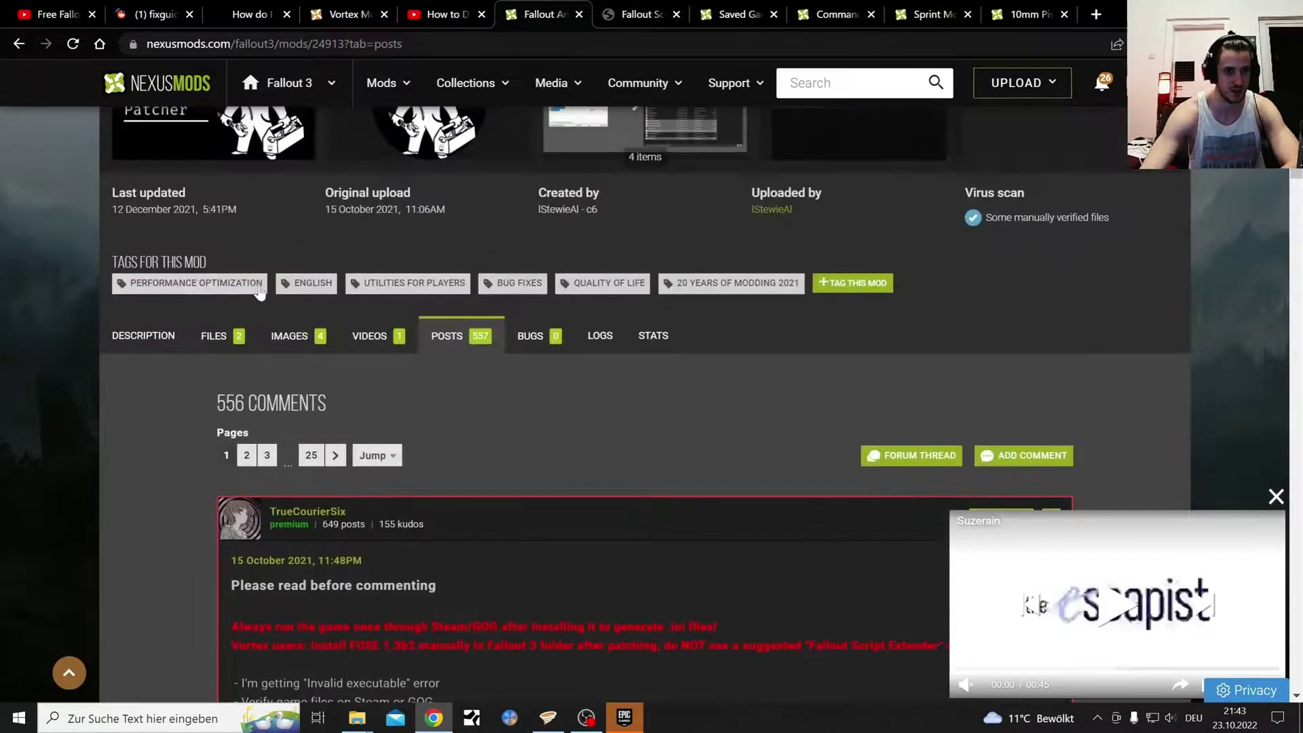
scroll(195, 448, down, 5)
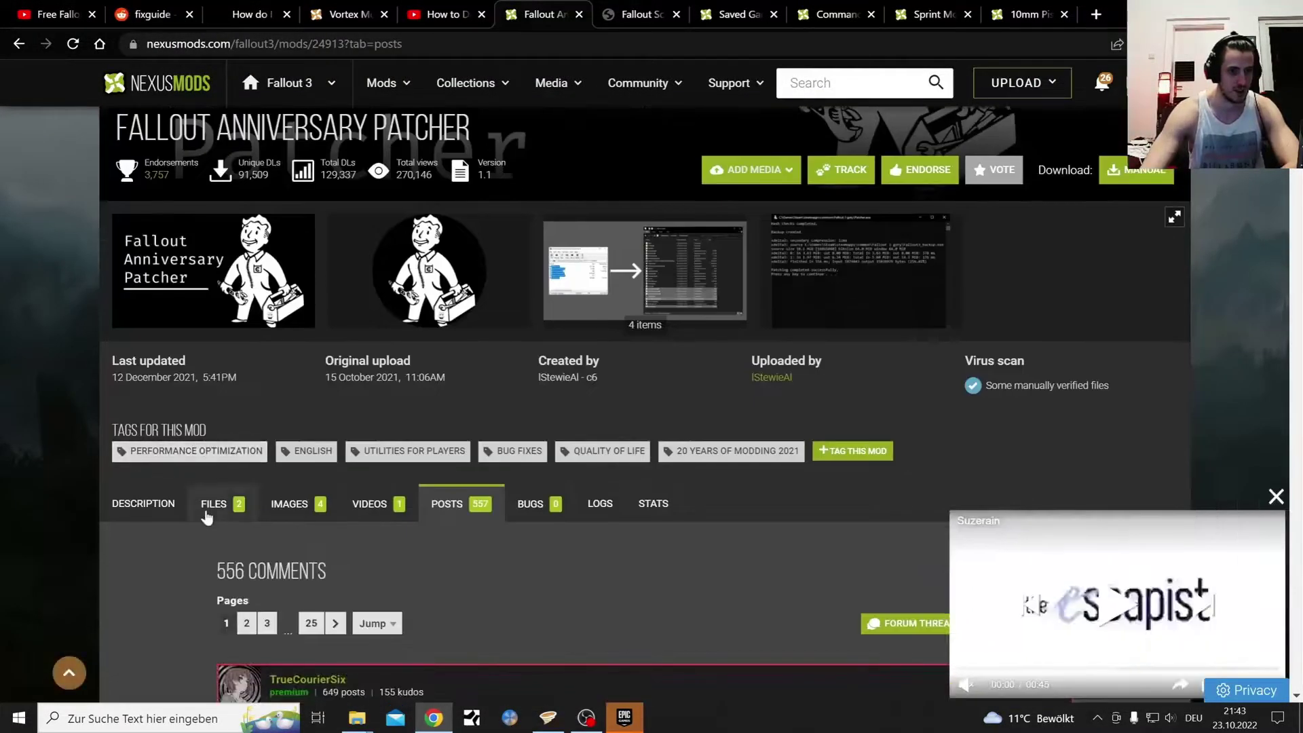
click(163, 503)
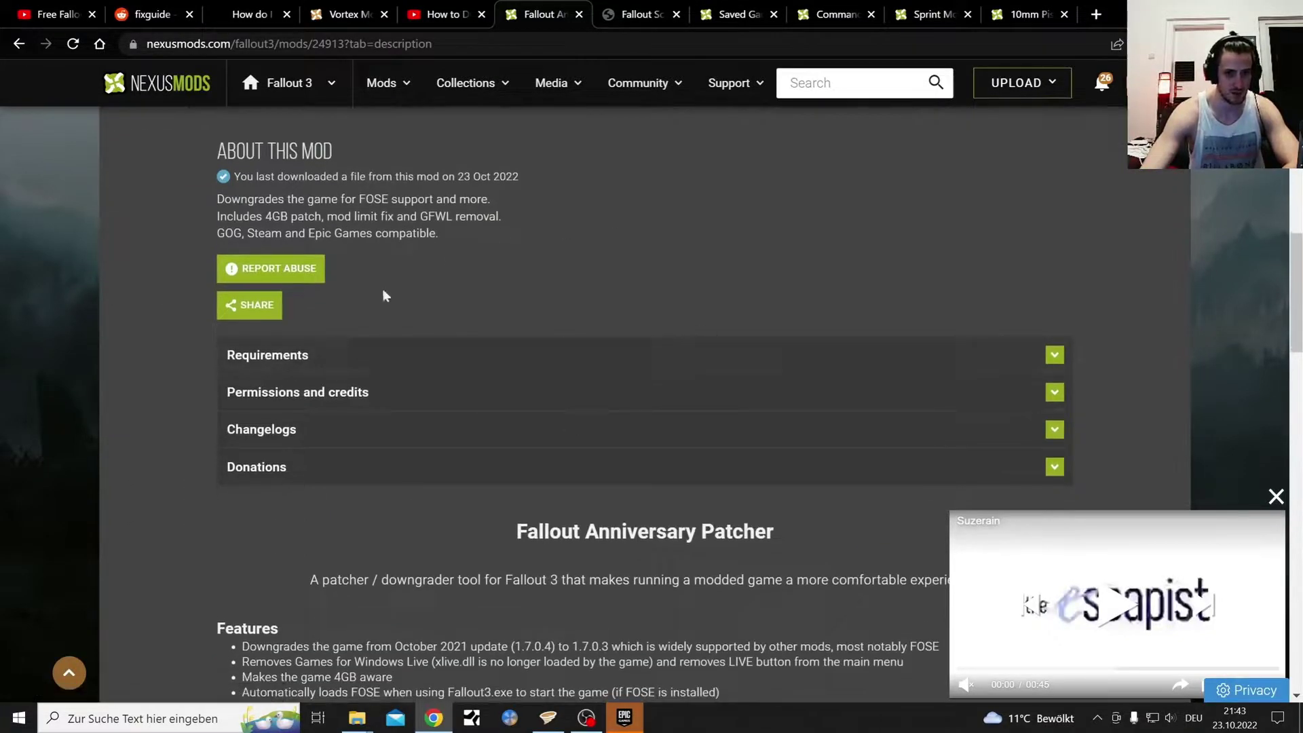
scroll(489, 346, down, 5)
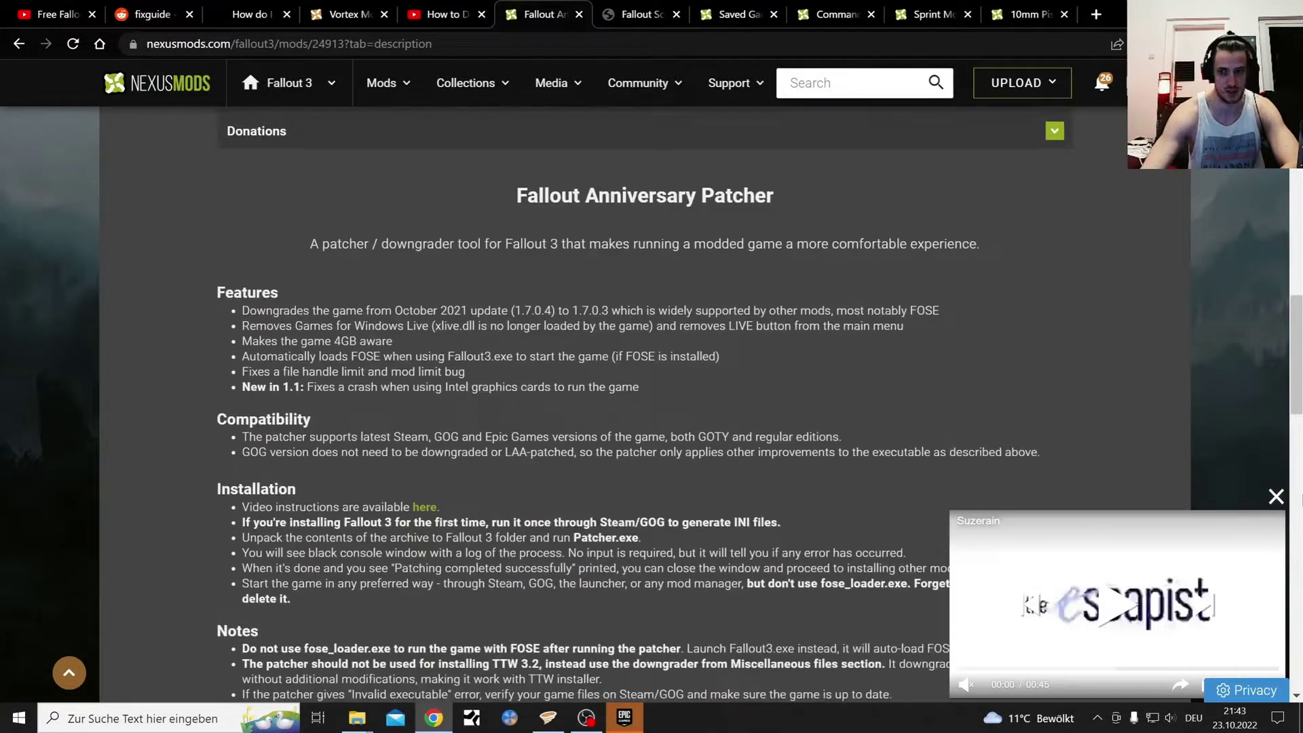
click(1275, 496)
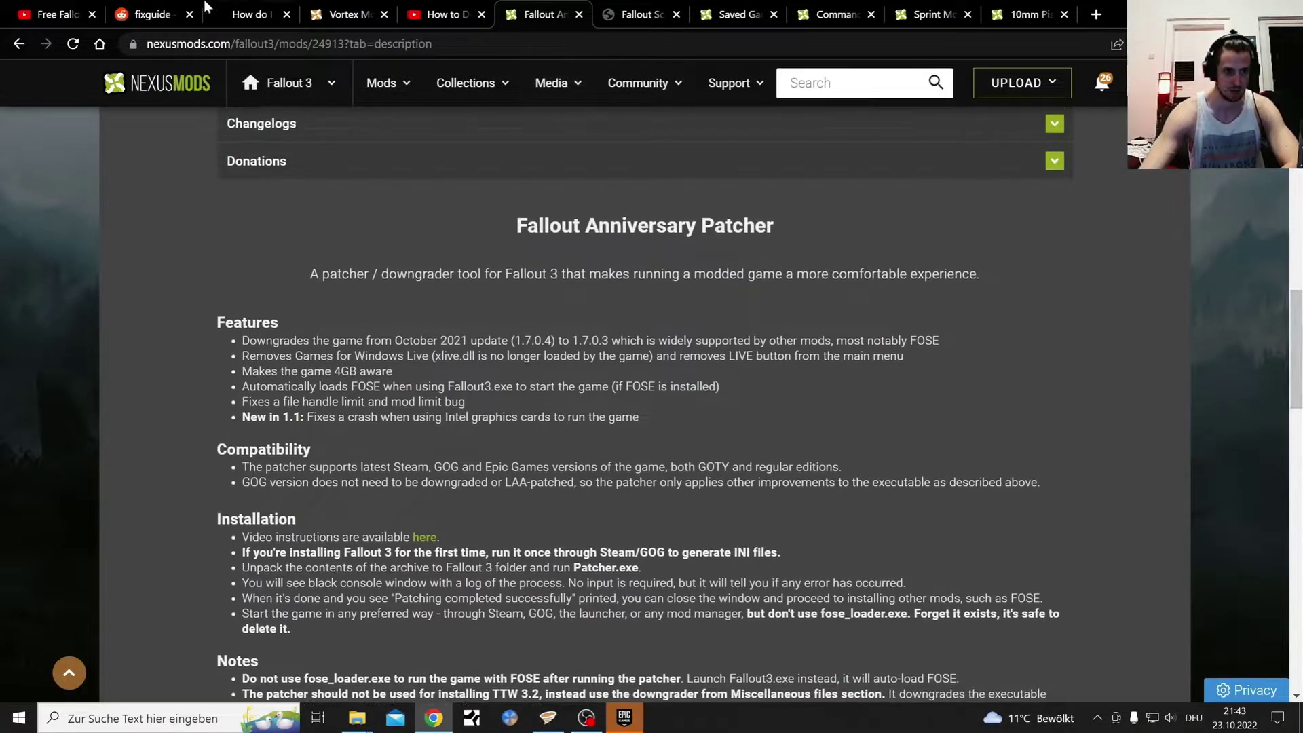
Step: Examine the Fallout 3 Anniversary Edition Patch and Windows 10 sections of the r/FalloutMods fix guide
click(145, 8)
scroll(568, 212, down, 20)
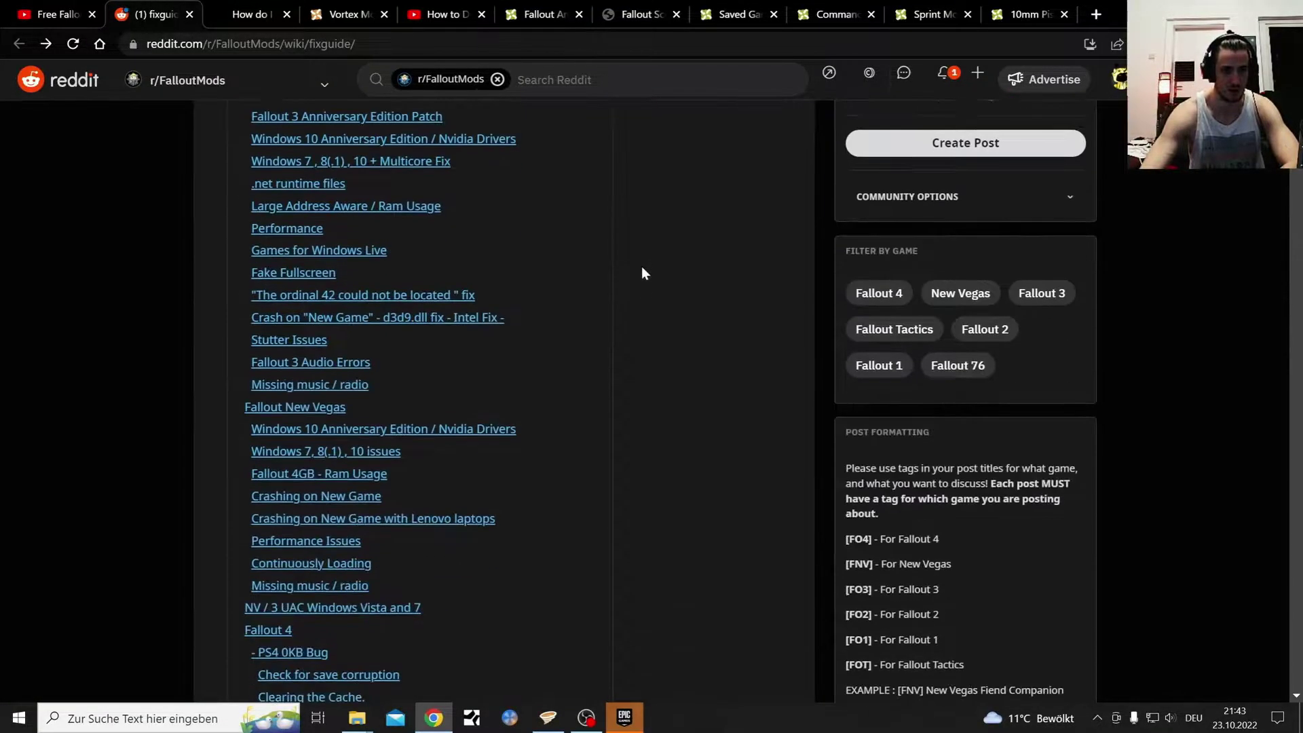
scroll(635, 408, down, 6)
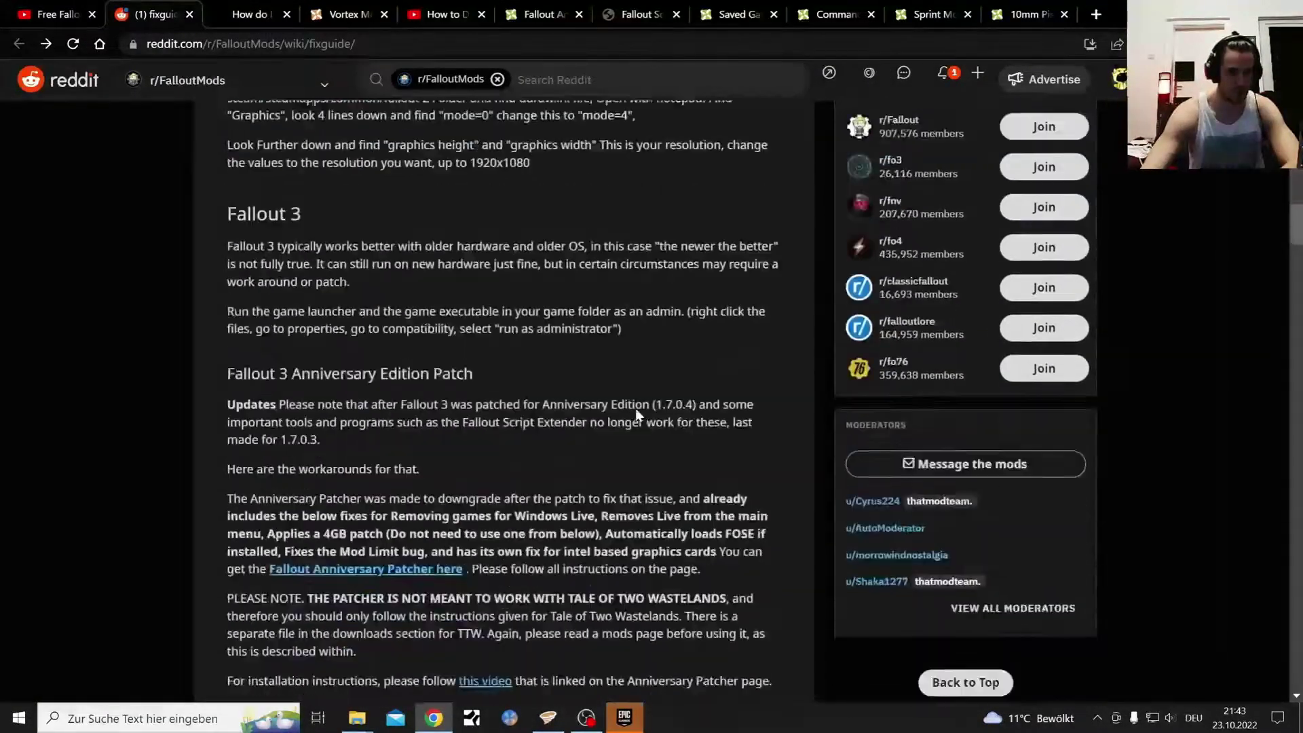
scroll(504, 400, down, 2)
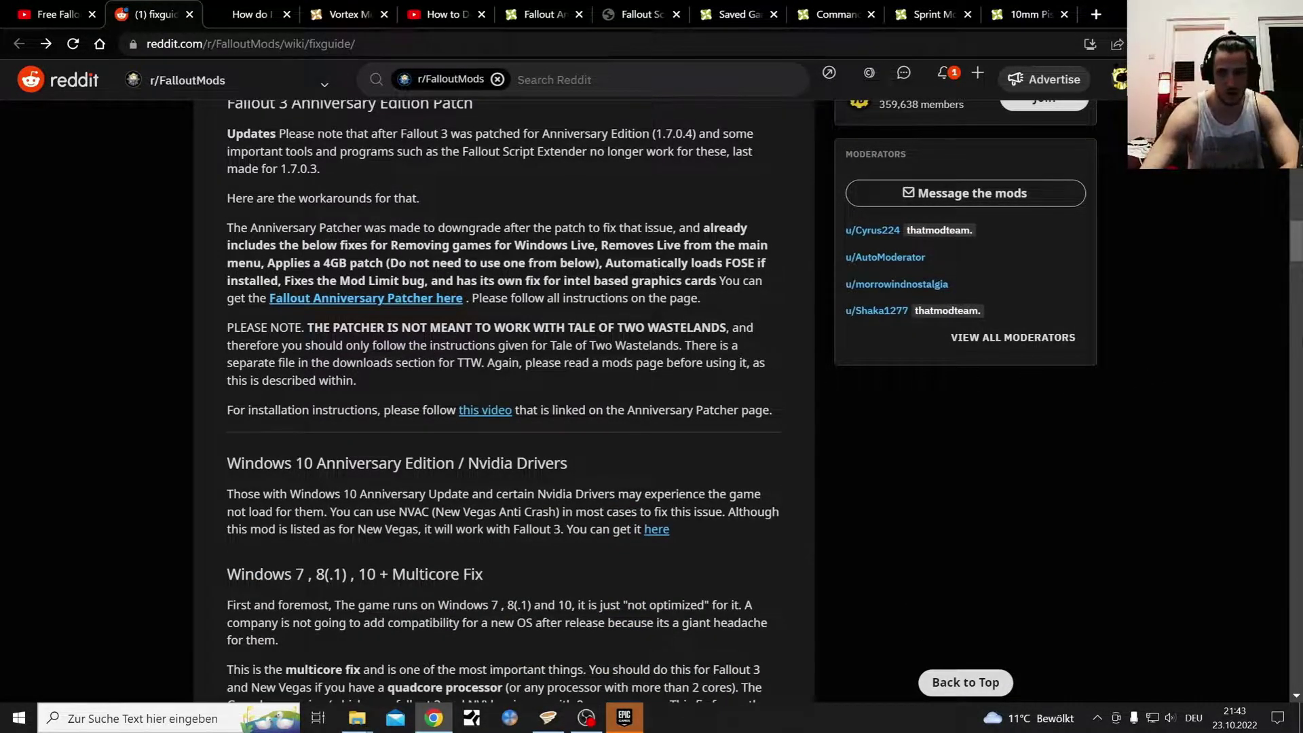
mouse_move(1299, 248)
mouse_down()
mouse_move(1299, 261)
mouse_move(1299, 238)
mouse_up()
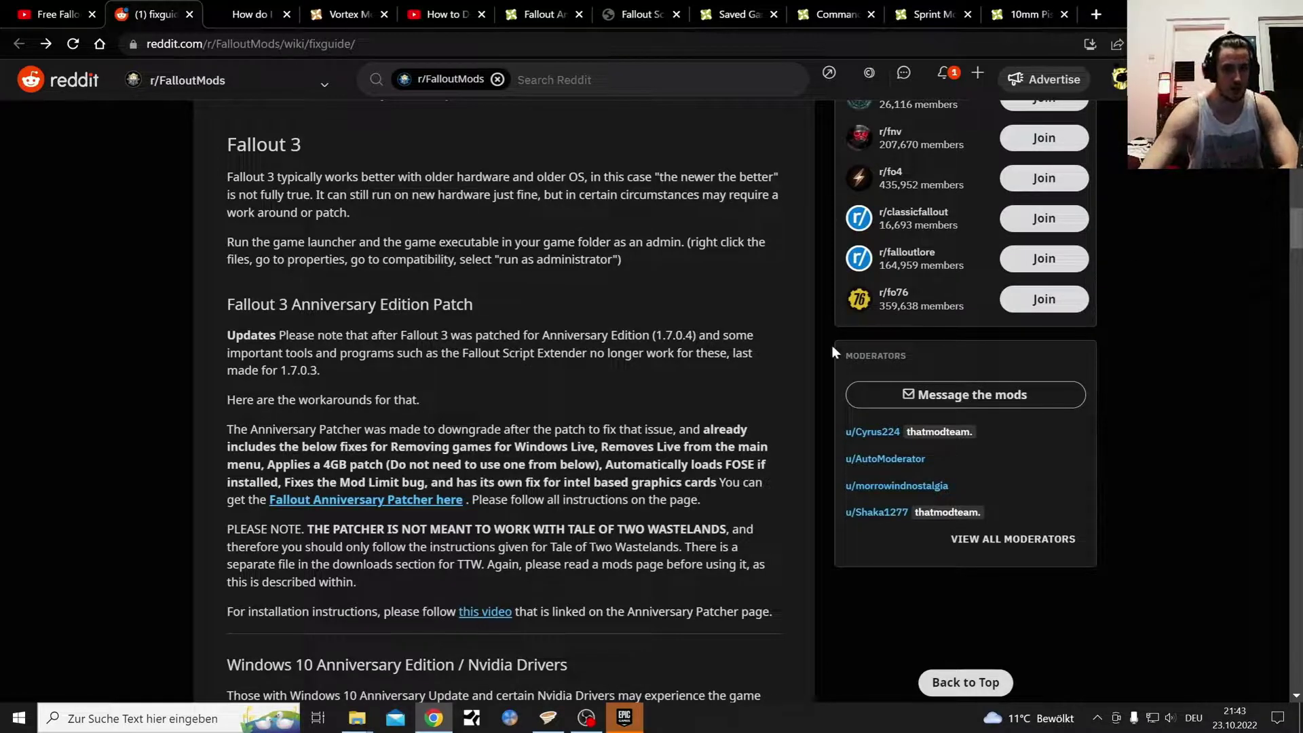
scroll(553, 323, down, 3)
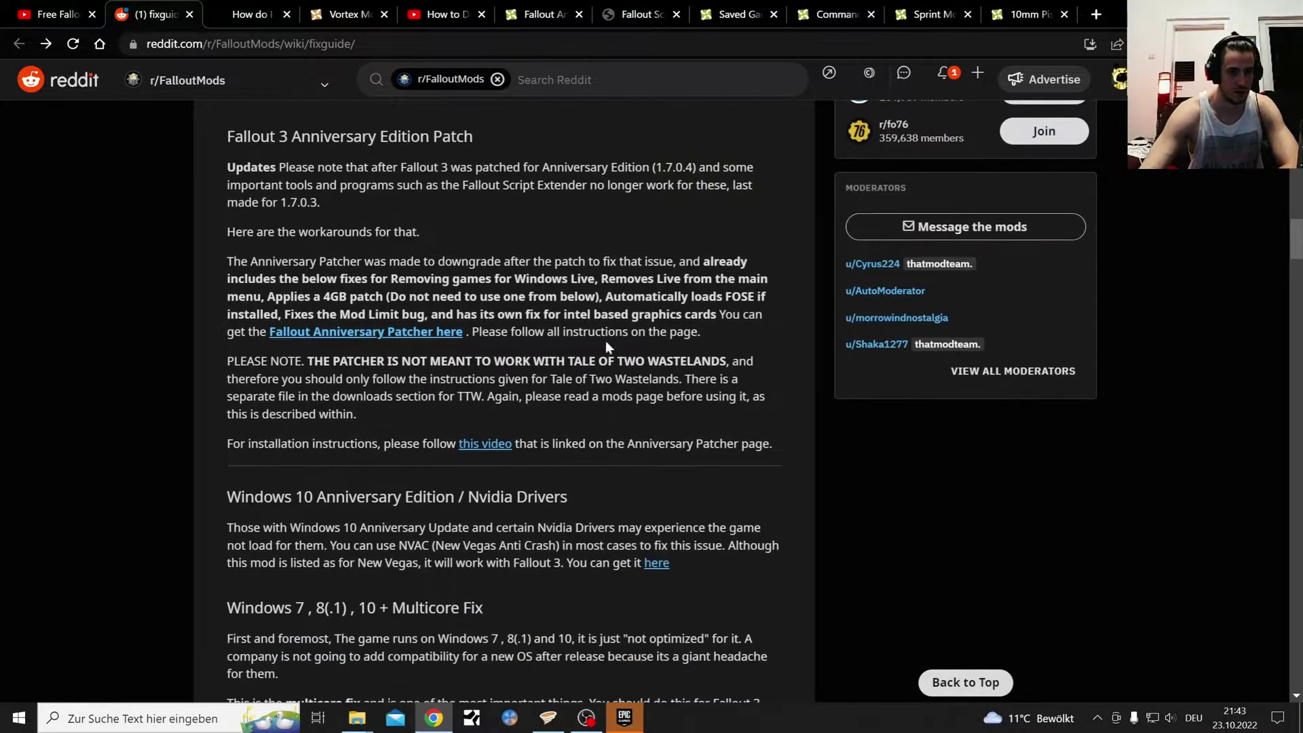
scroll(503, 400, up, 1)
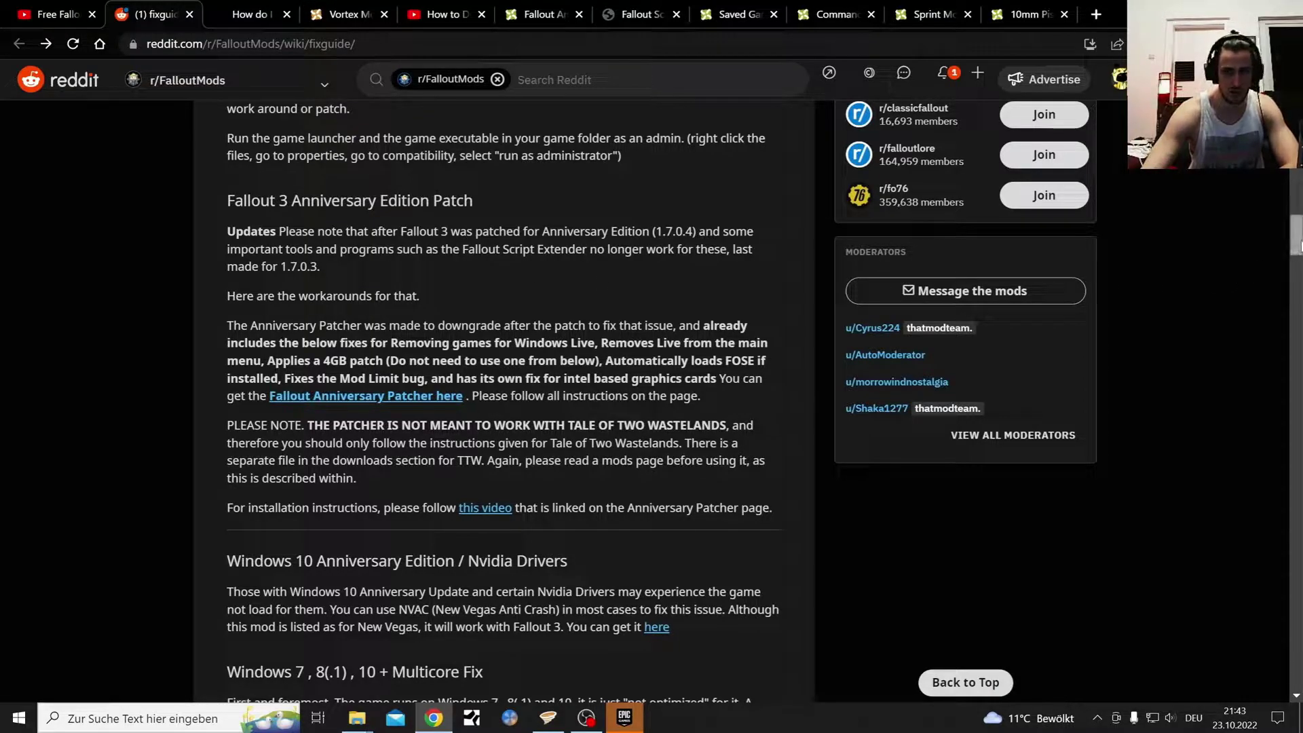
scroll(1300, 246, up, 1)
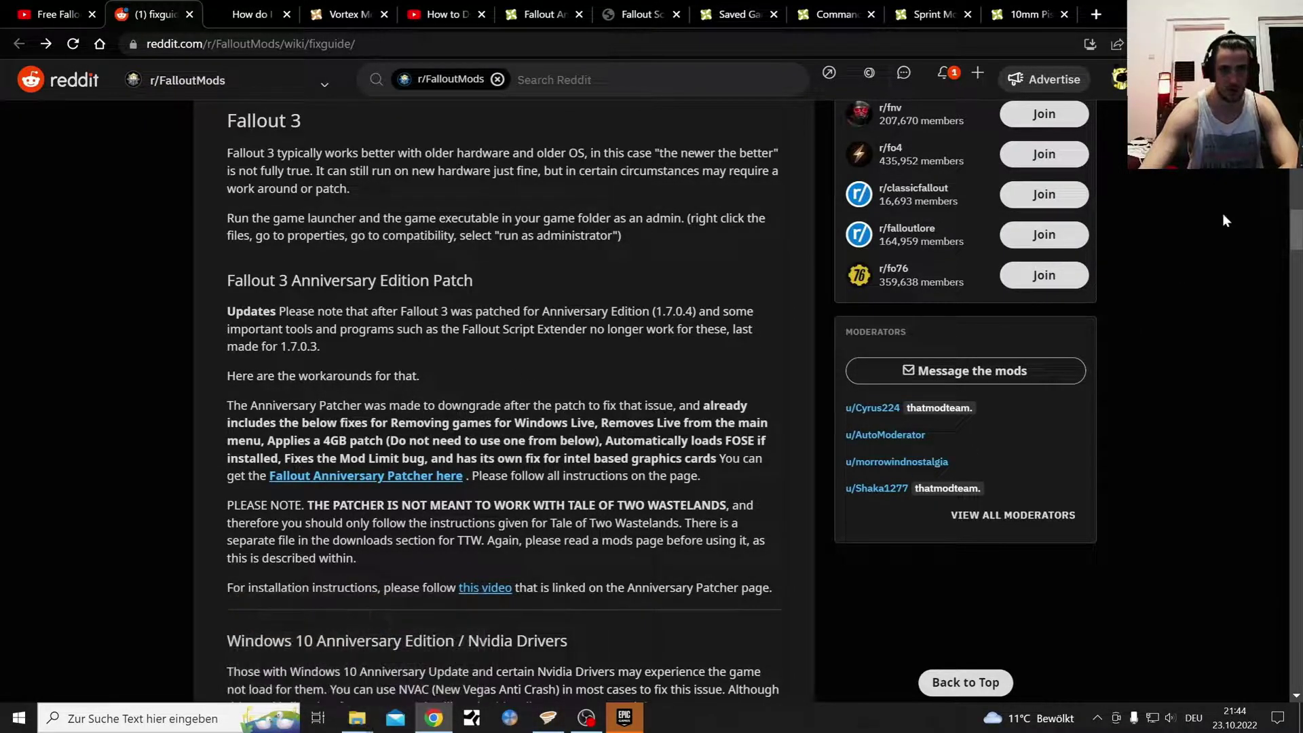
Step: Minimize Chrome, switch to the Epic Games Launcher, and open the management options for Fallout 3: Game of the Year Edition from the library
key(super+Down)
key(super+Down)
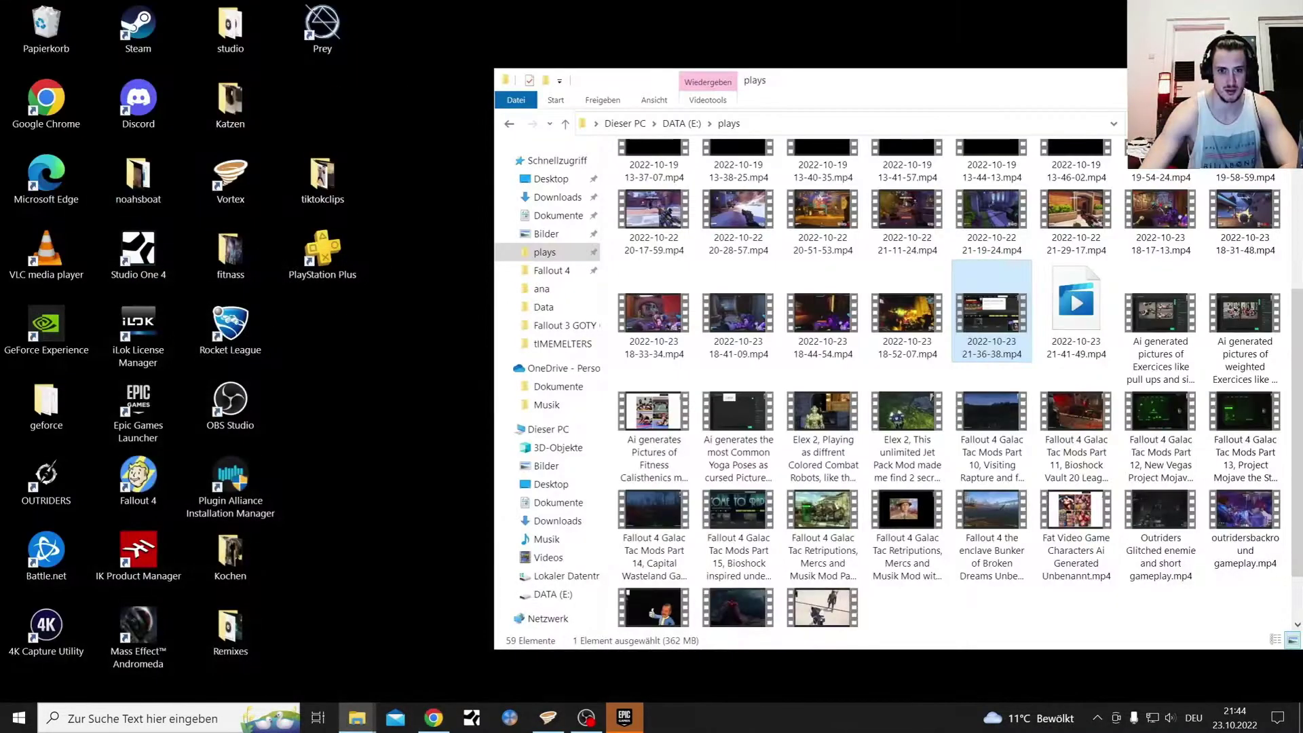
click(622, 717)
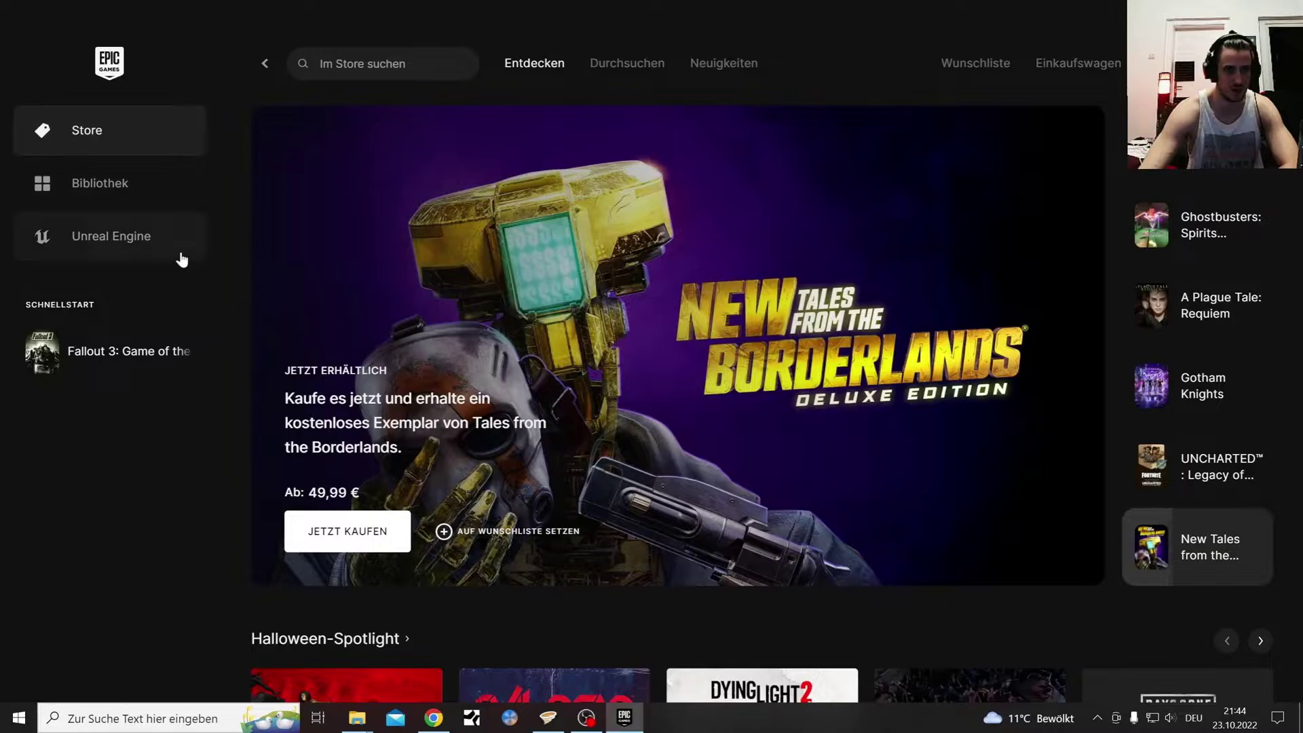
click(102, 190)
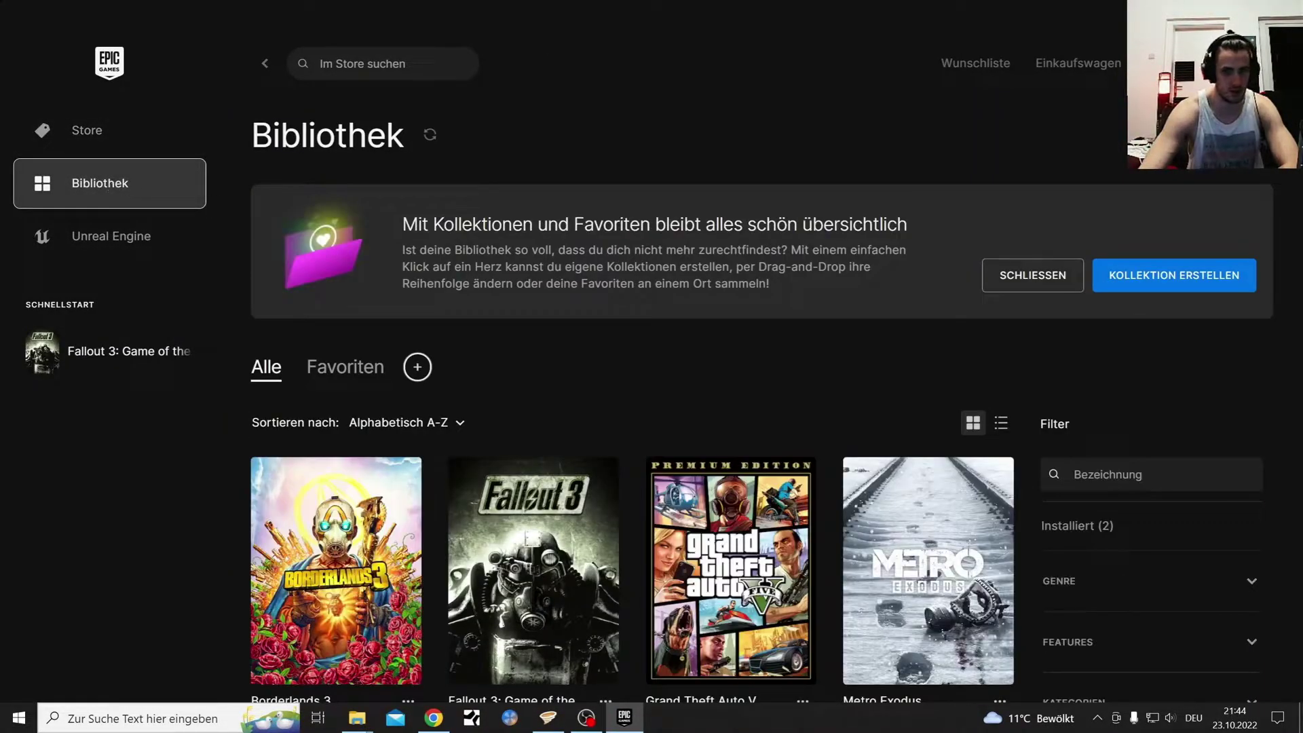
scroll(582, 355, down, 5)
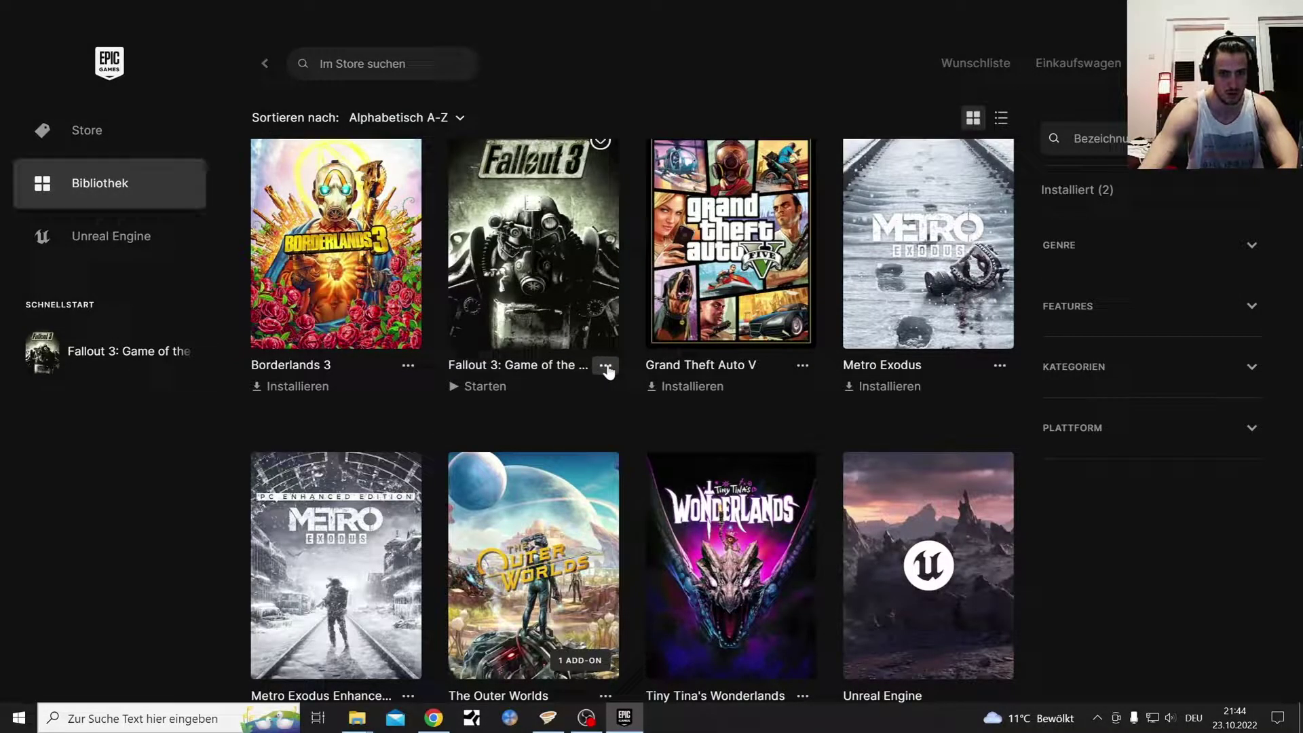
click(606, 366)
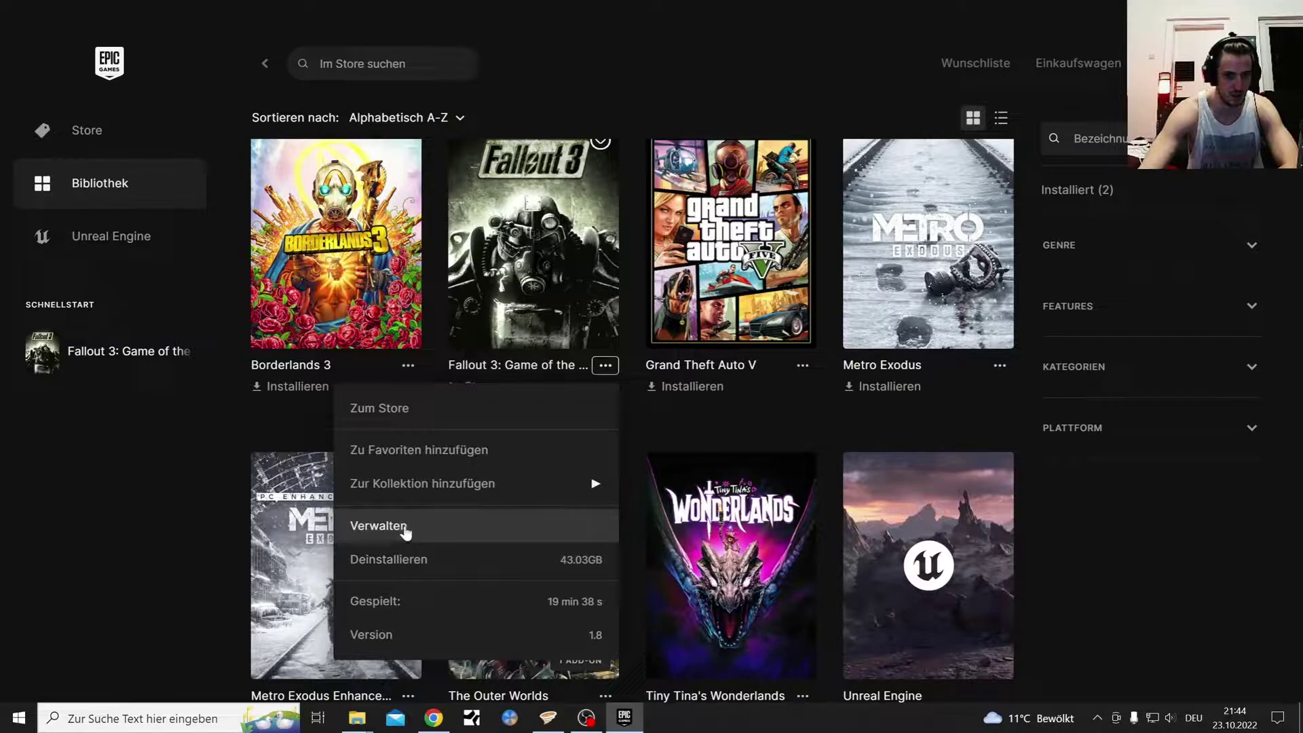
click(405, 532)
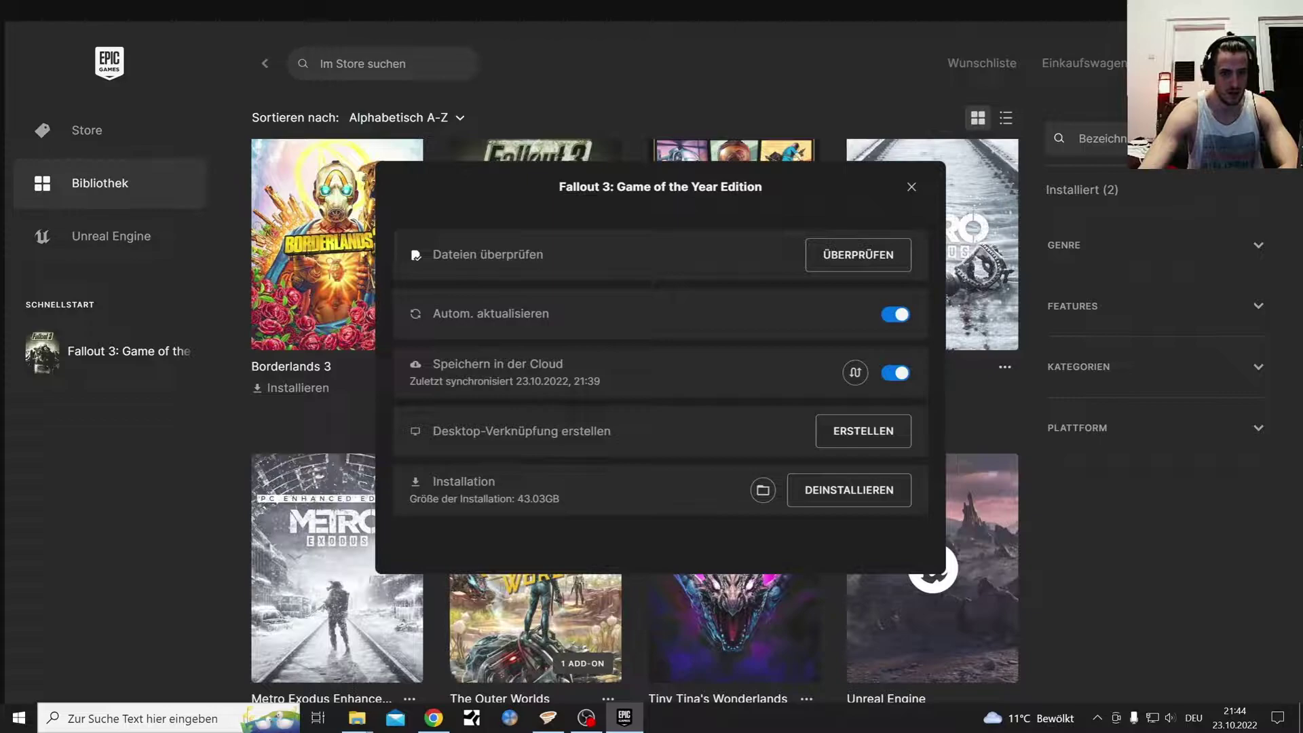
Step: Open Fallout 3's installation folder from the launcher, look inside Fallout 3 GOTY English, and pin that folder to Quick access
click(762, 490)
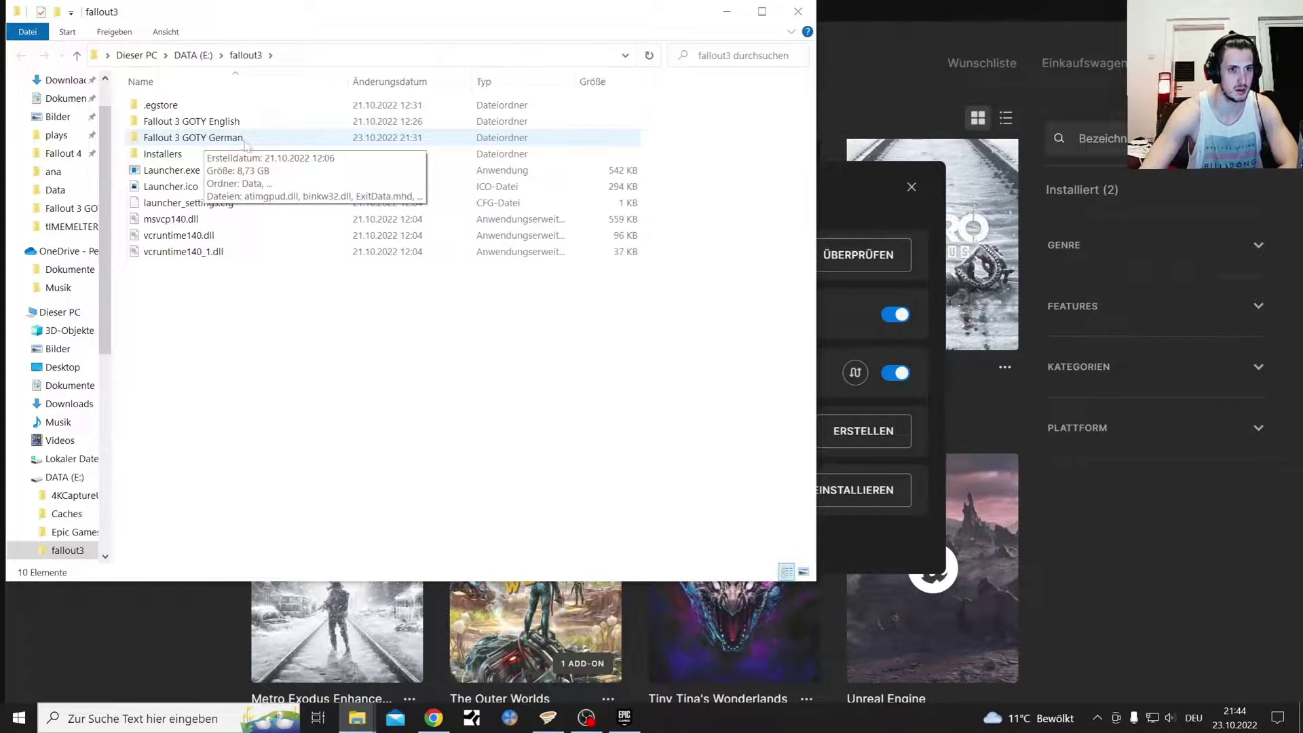
double_click(203, 123)
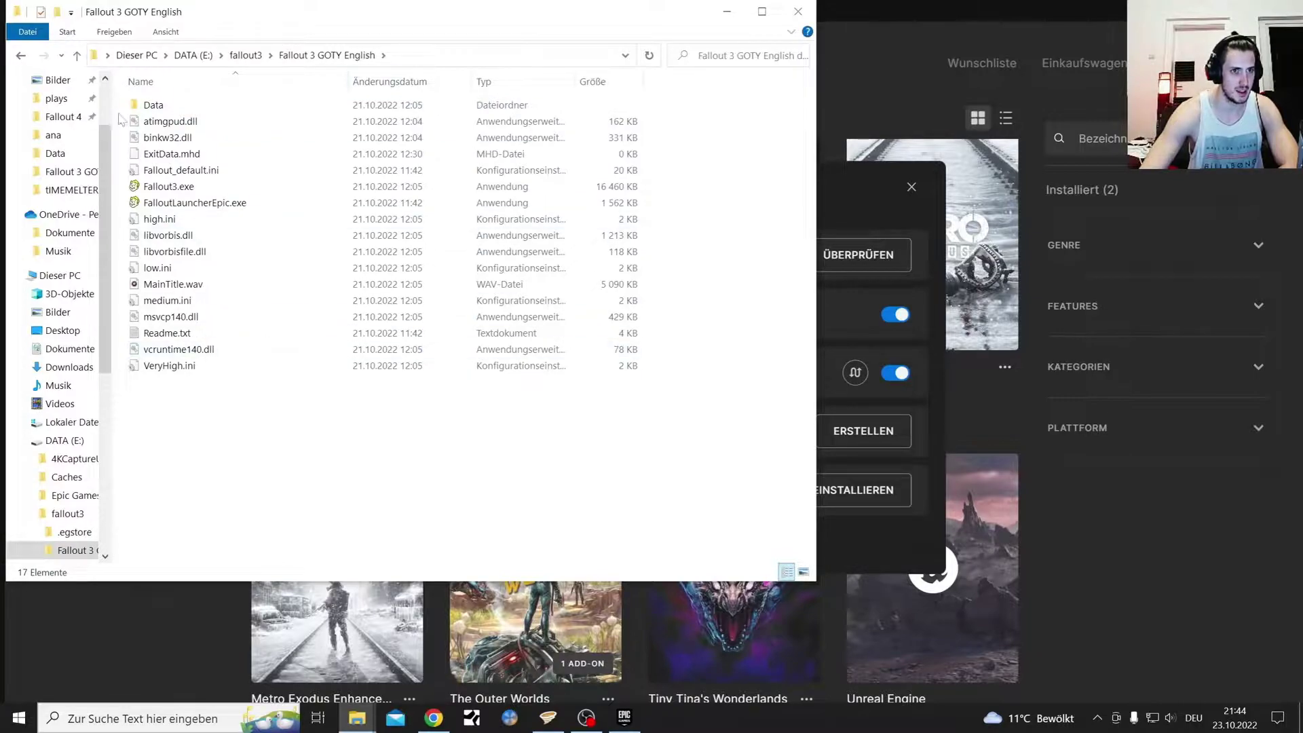
click(21, 56)
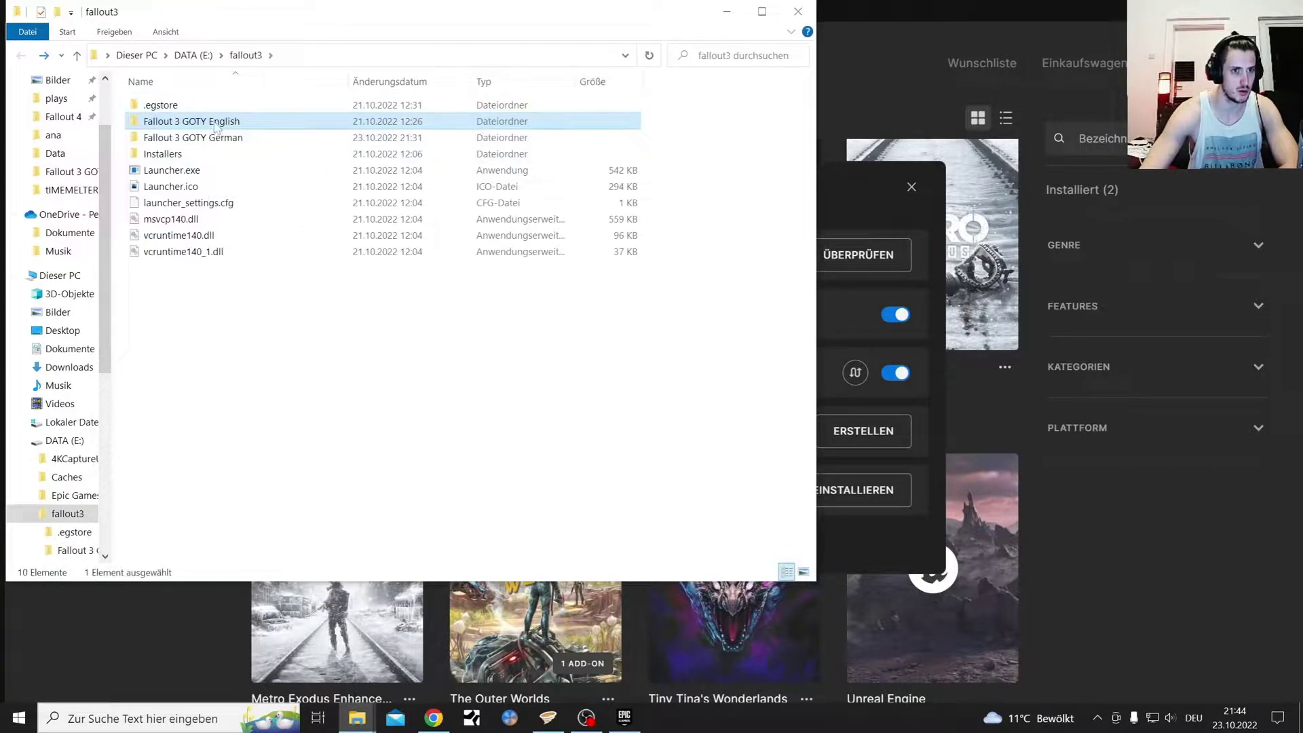
right_click(216, 125)
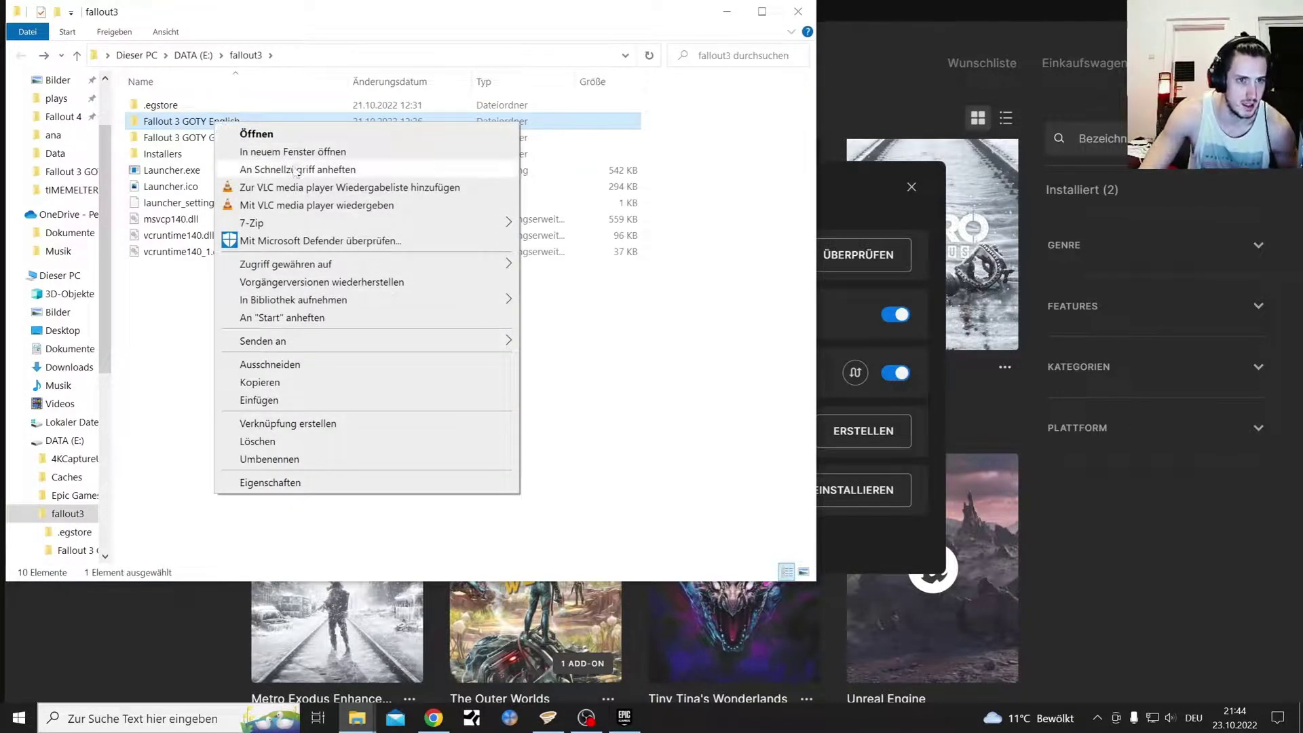
click(291, 171)
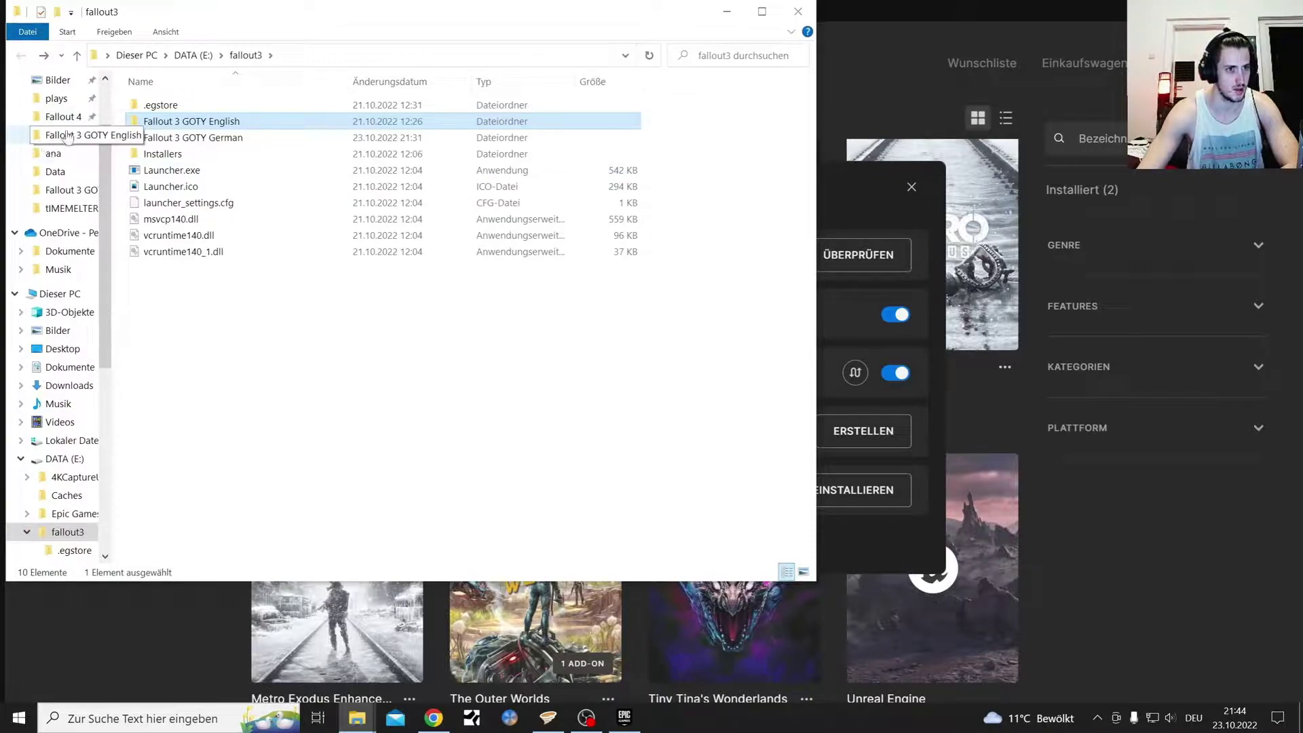
Step: Widen the File Explorer navigation pane and open the pinned Fallout 3 GOTY English folder from Quick access
drag(115, 154, 167, 154)
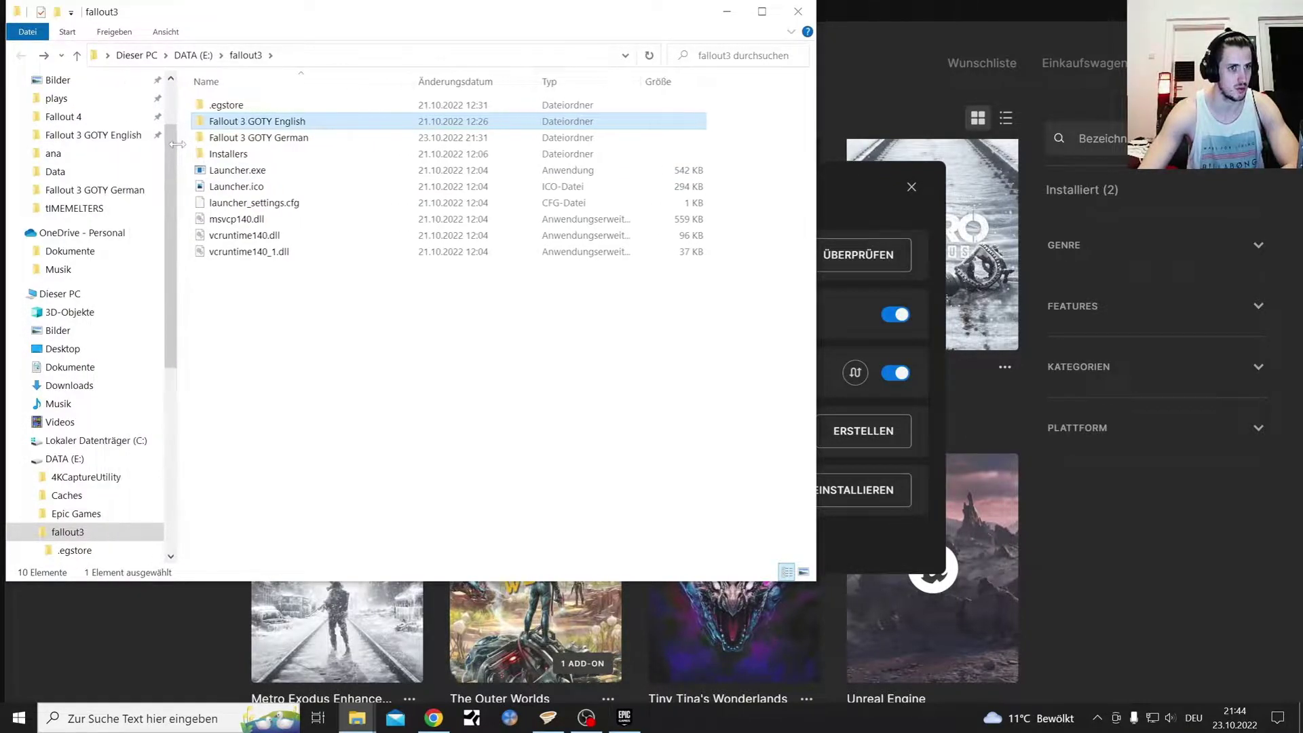
right_click(255, 121)
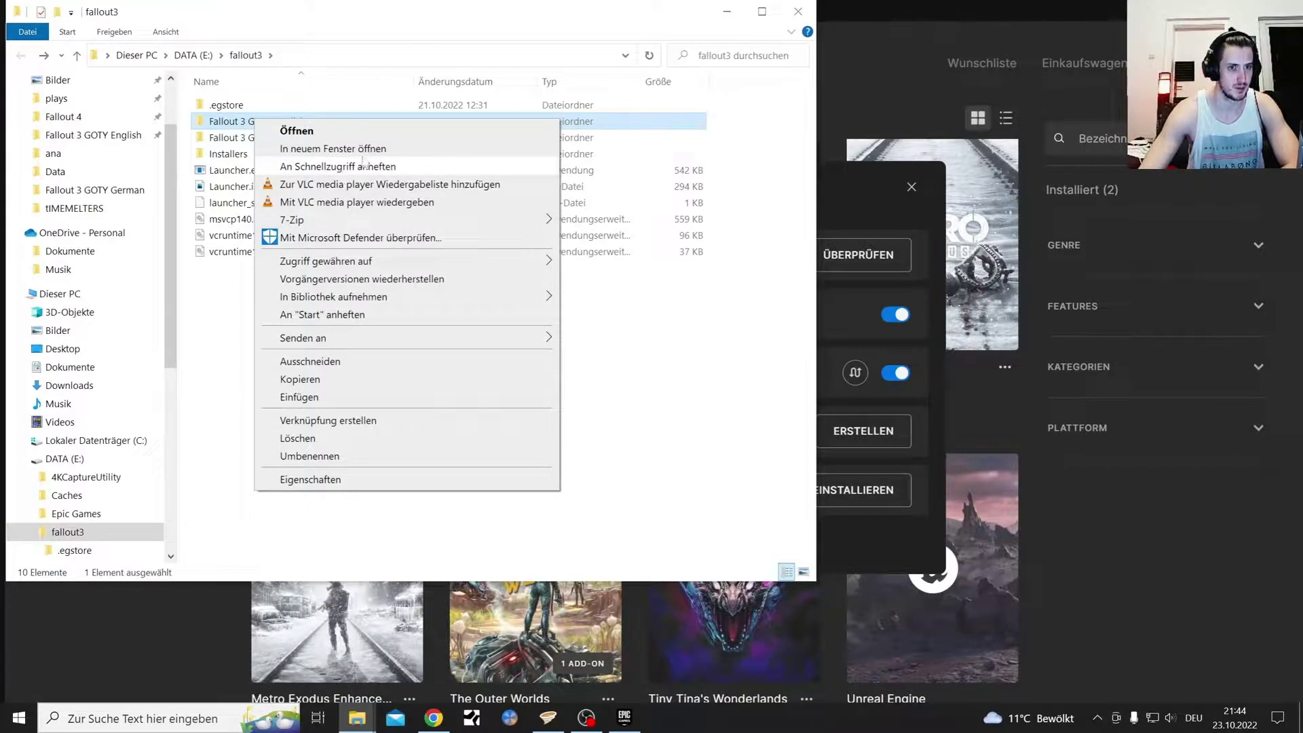
click(315, 42)
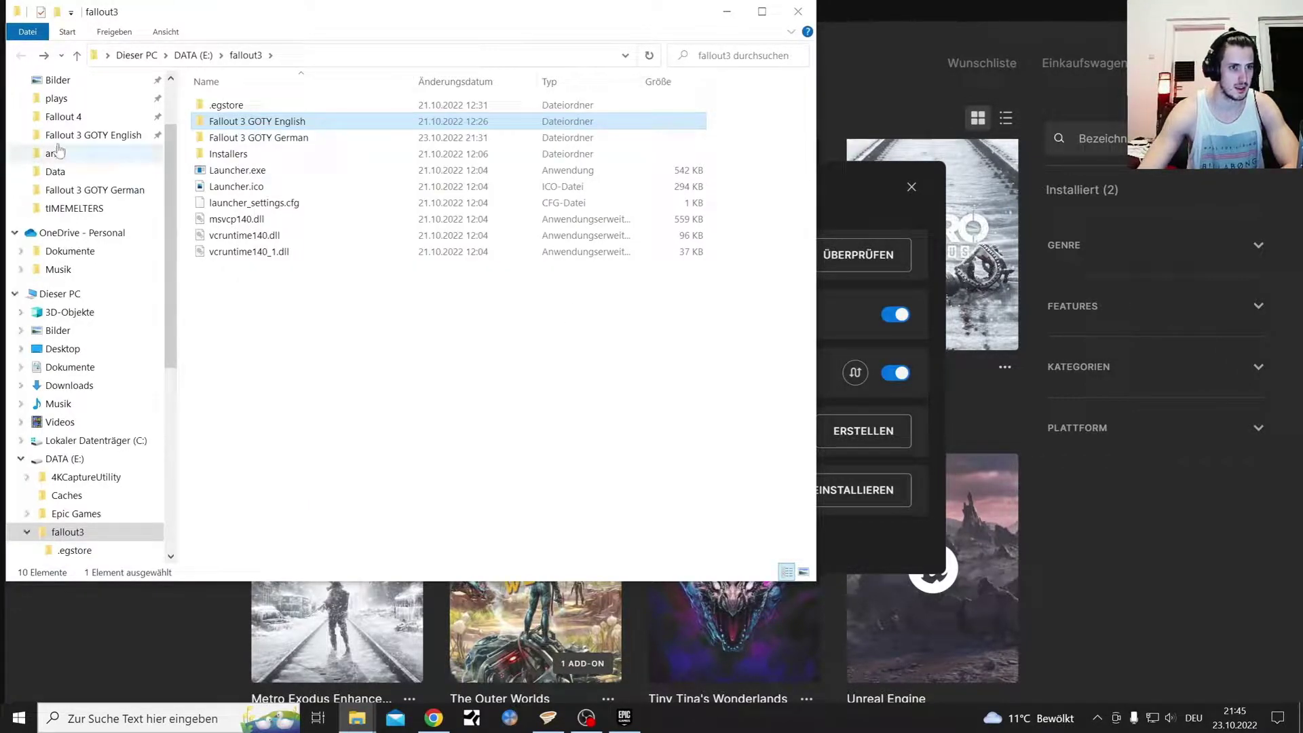
click(95, 140)
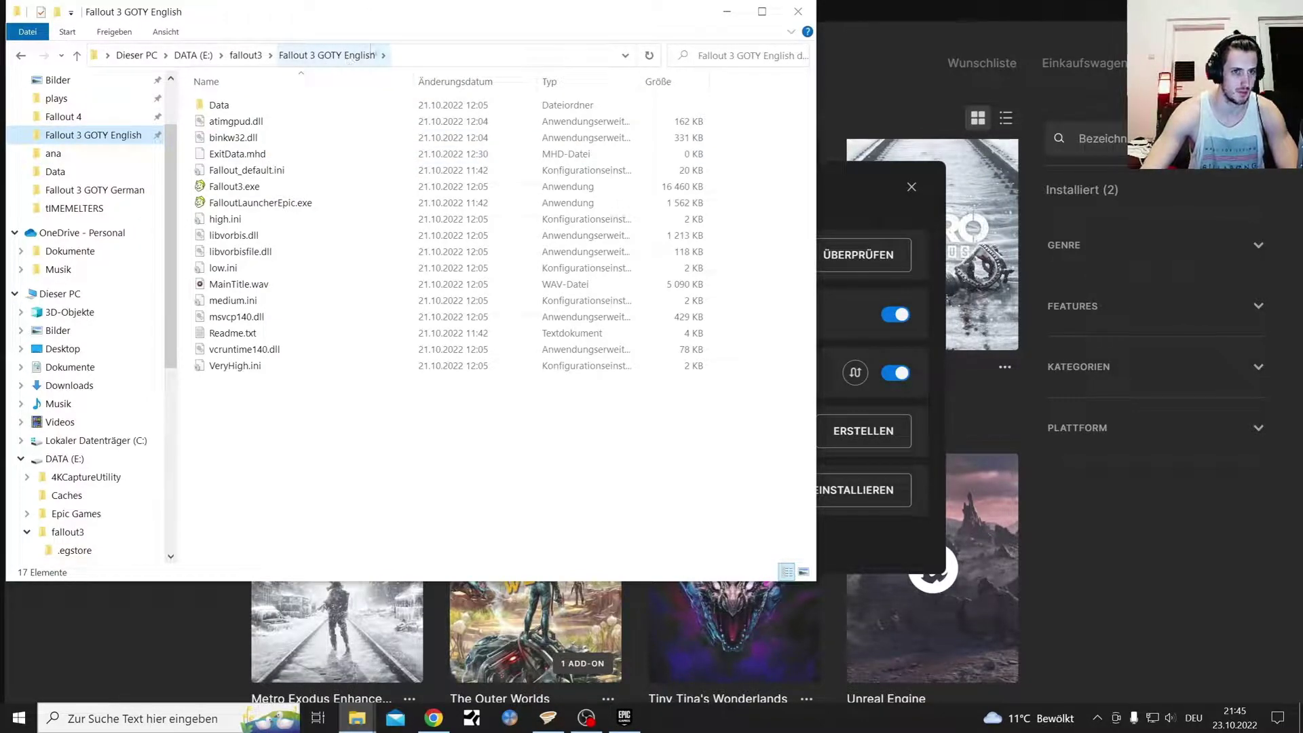
Step: Close the Fallout 3 management options in the Epic Games Launcher, and minimize the launcher and the video folder window
click(975, 17)
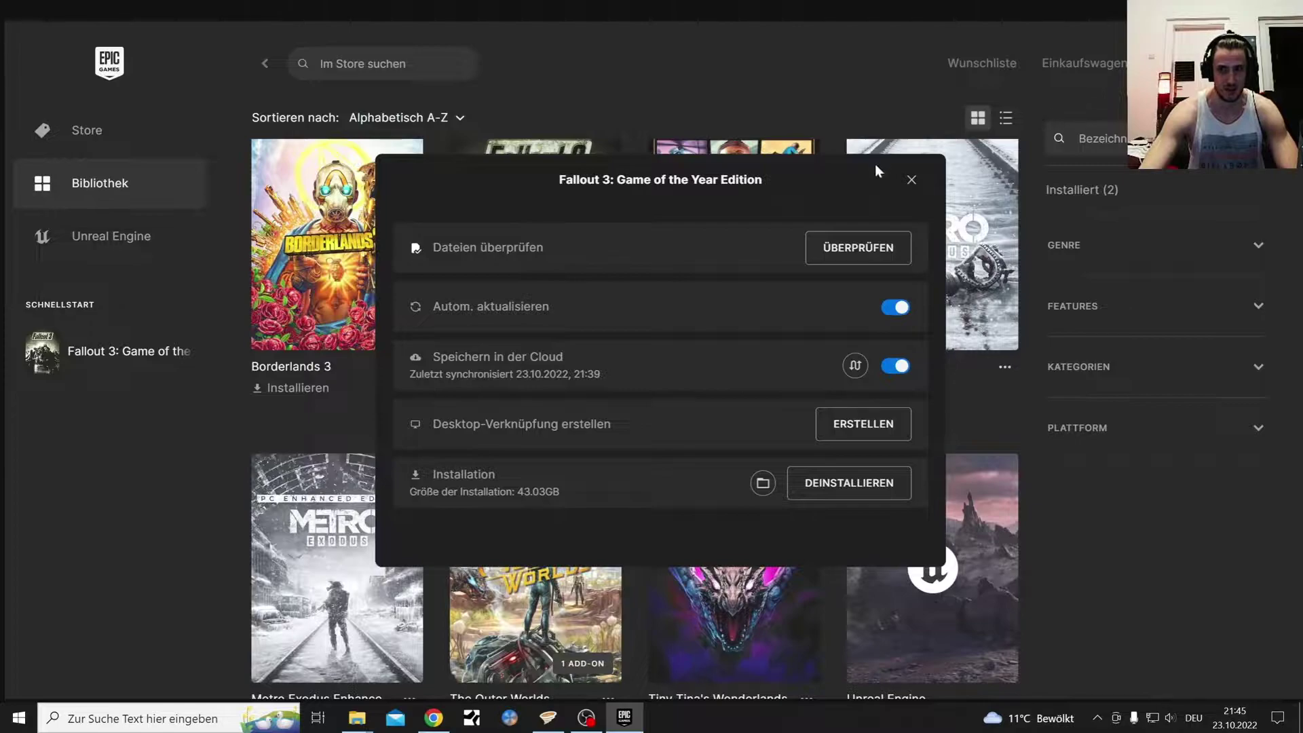
click(911, 179)
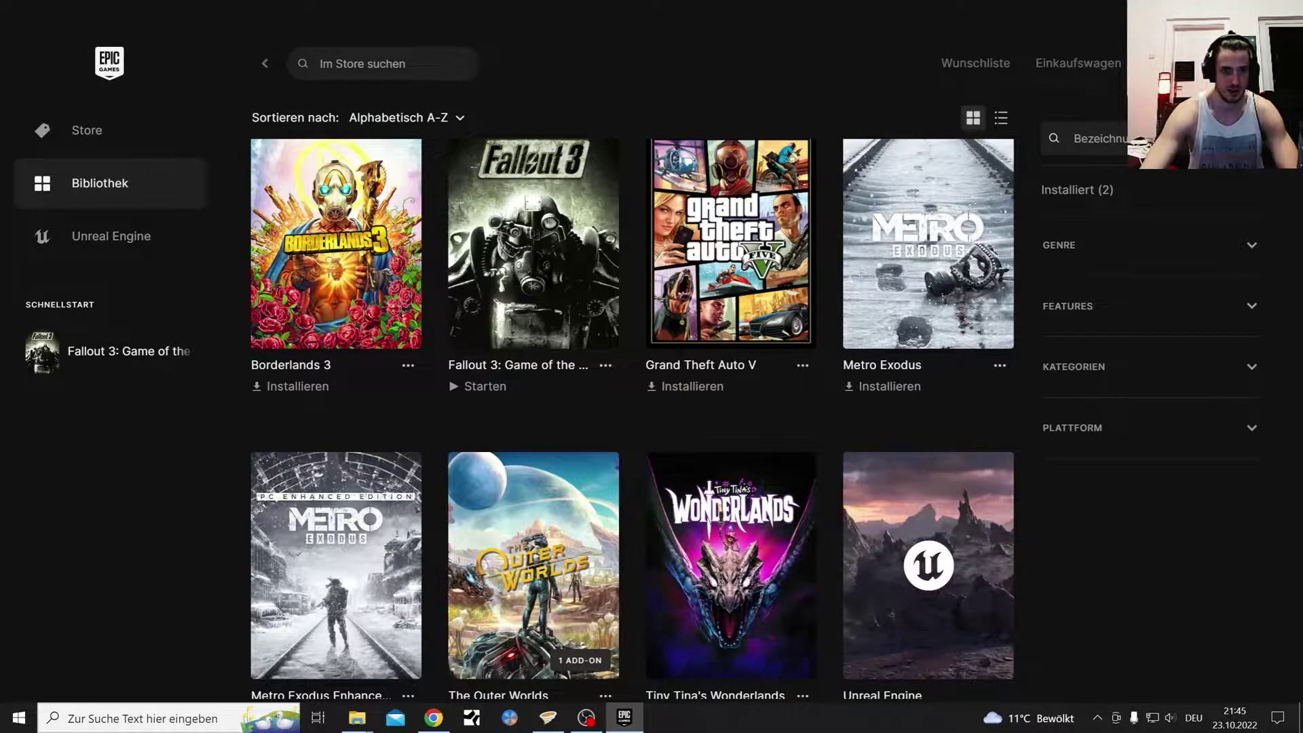
click(624, 716)
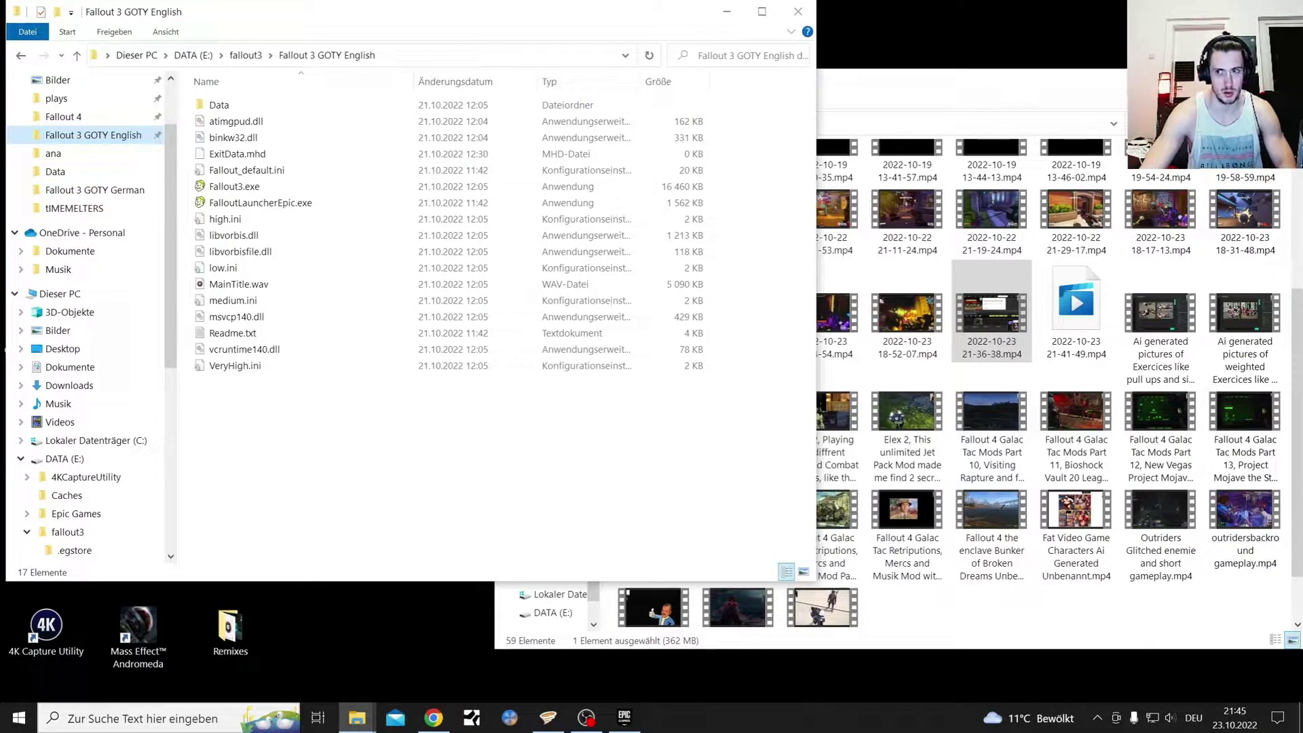
key(super+Down)
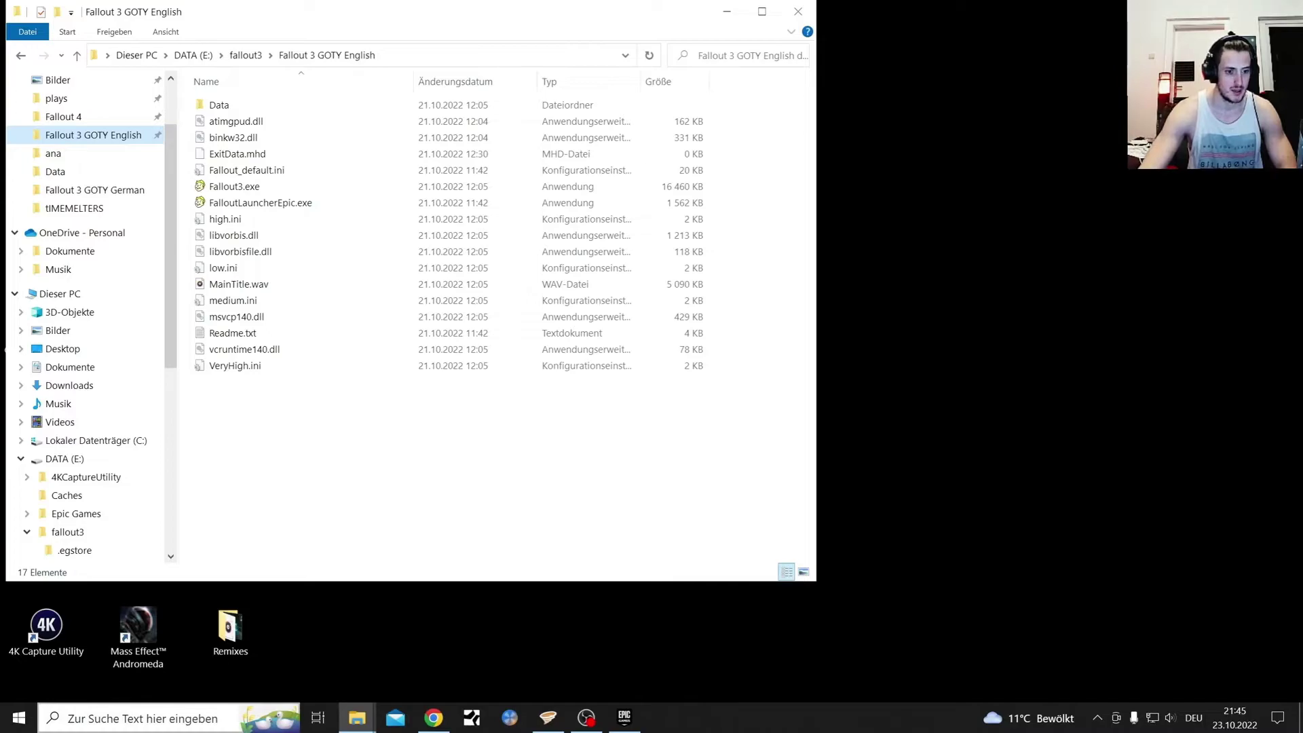
Step: Search Windows for "my games" and open the My Games folder
click(168, 719)
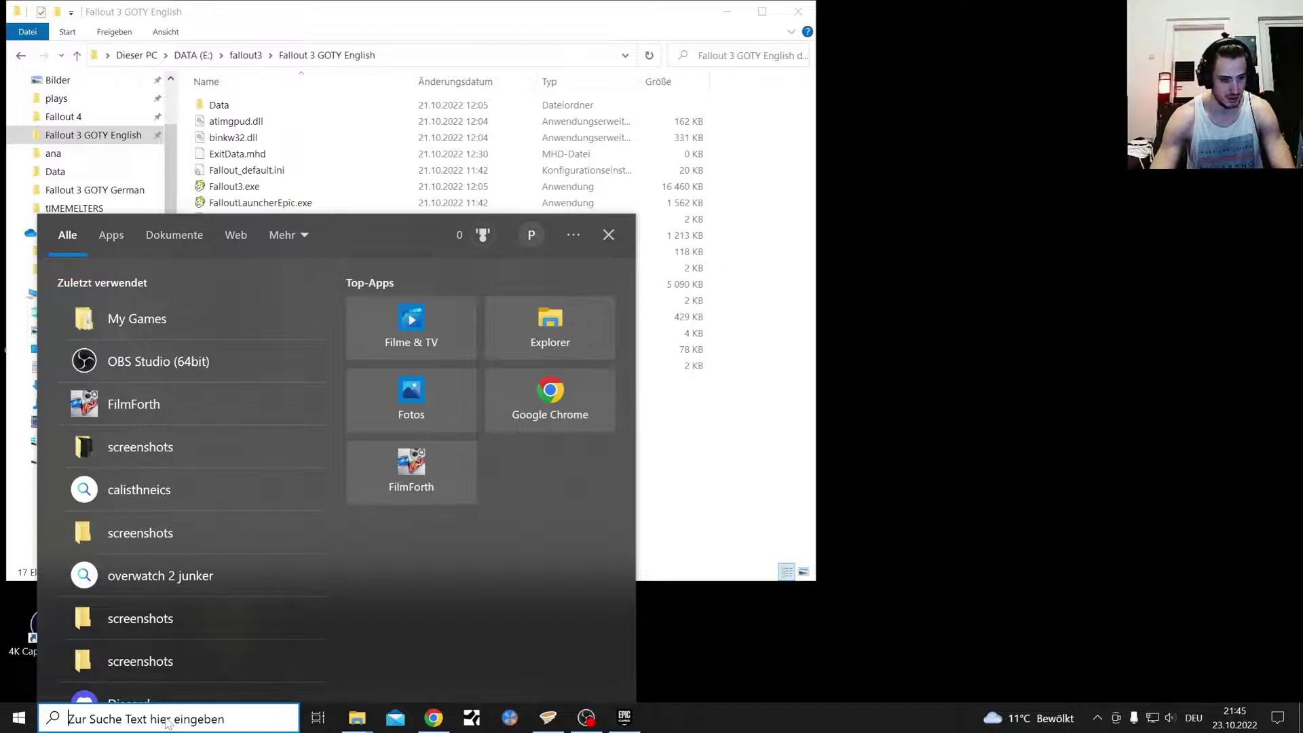
key(super)
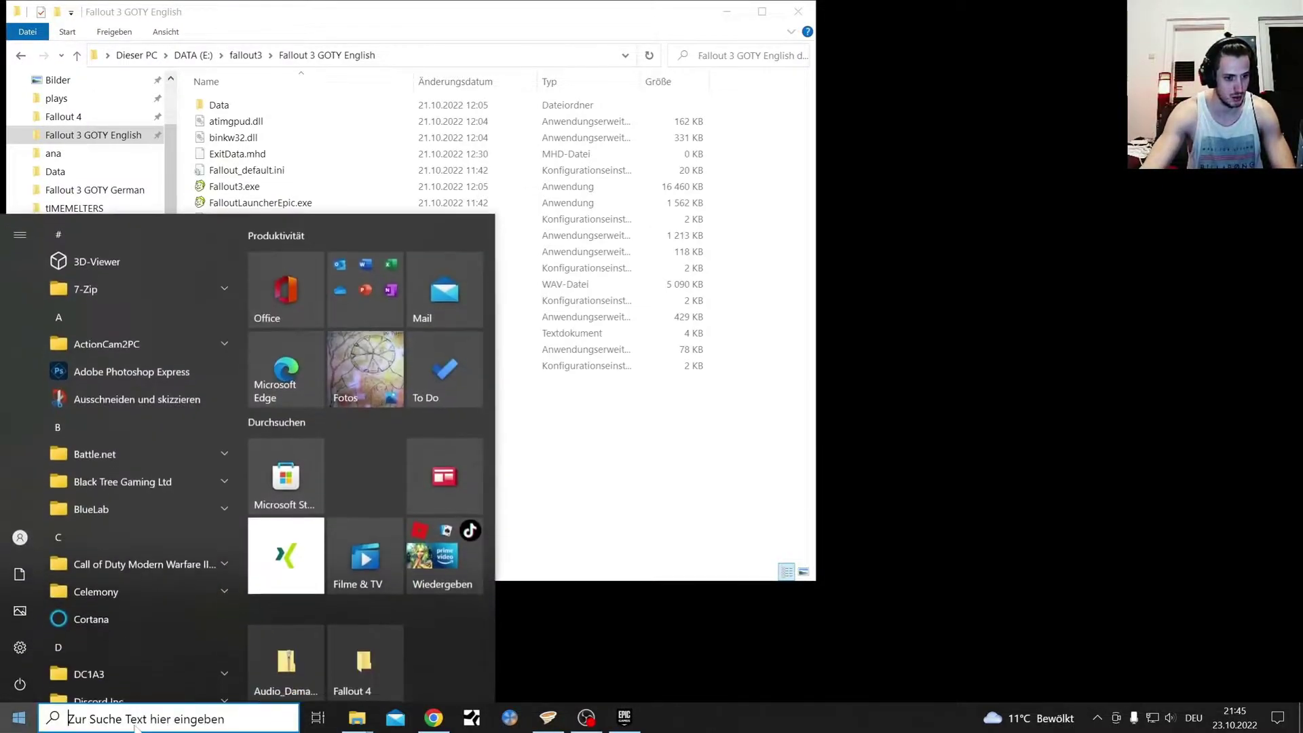
key(super+s)
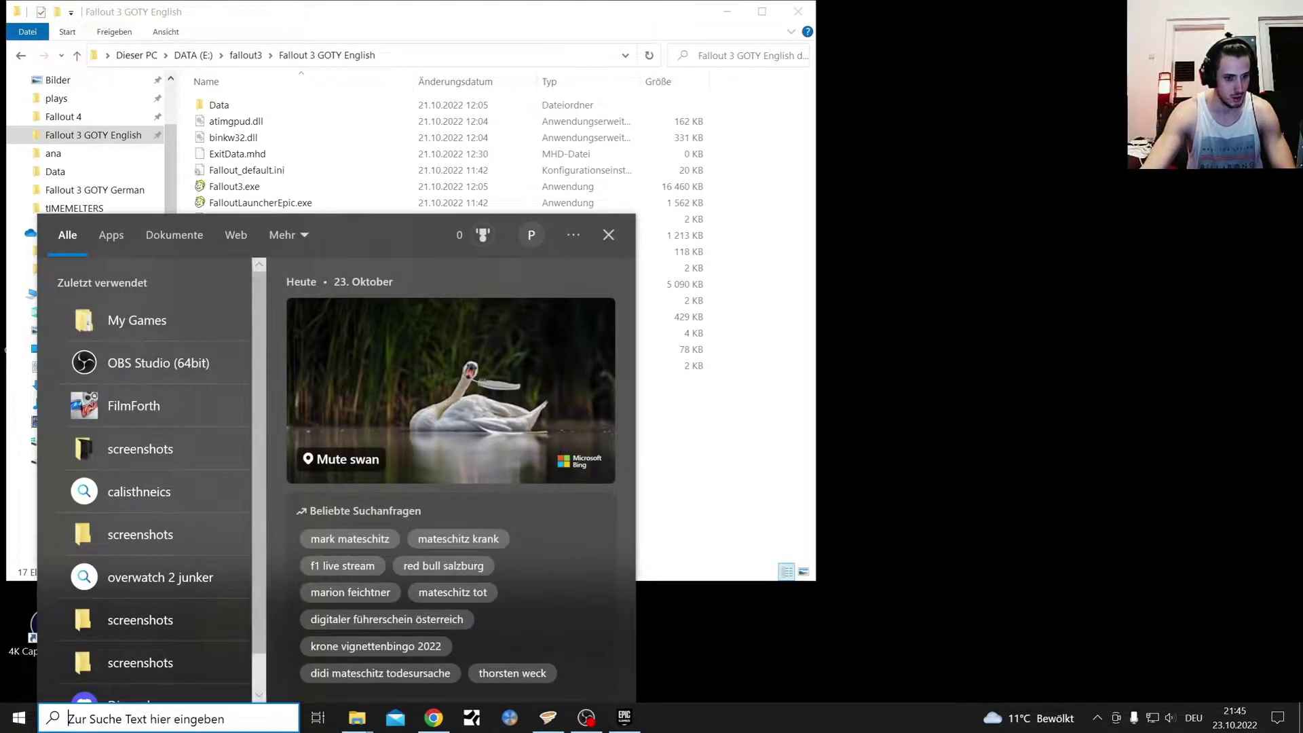
text(my)
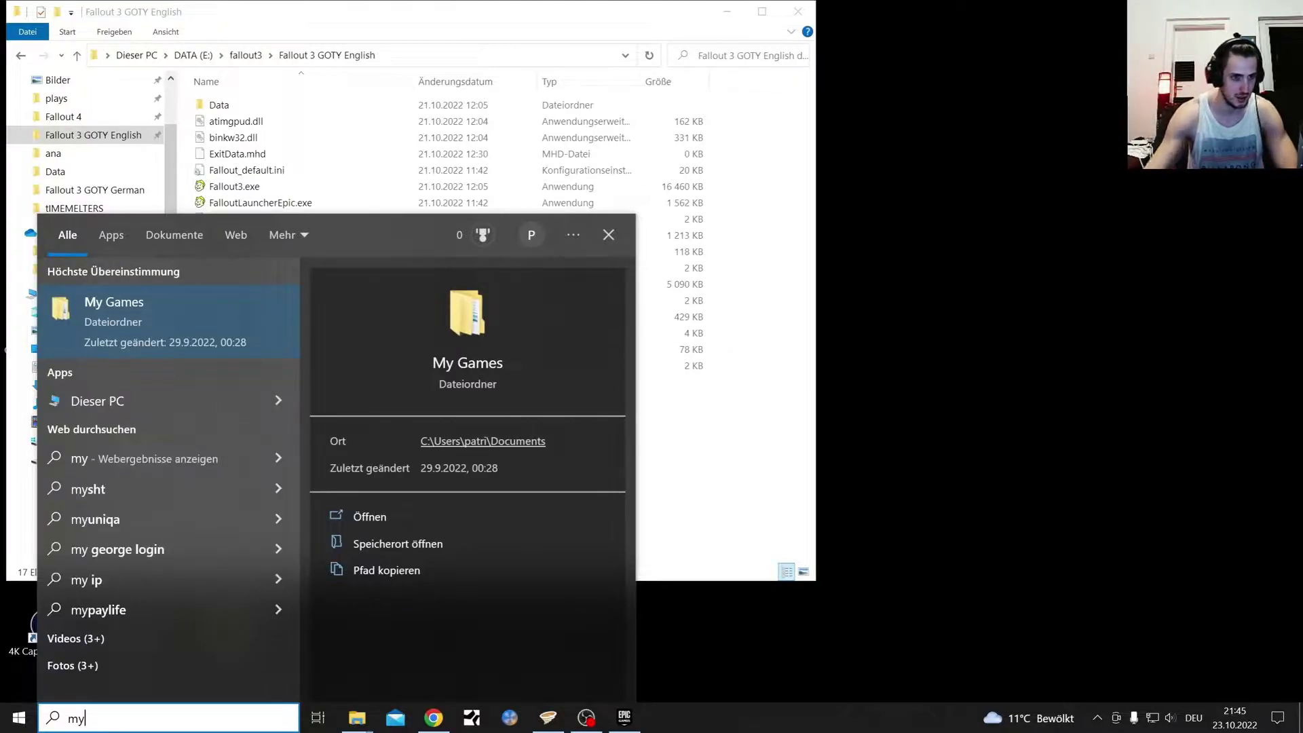
text( games)
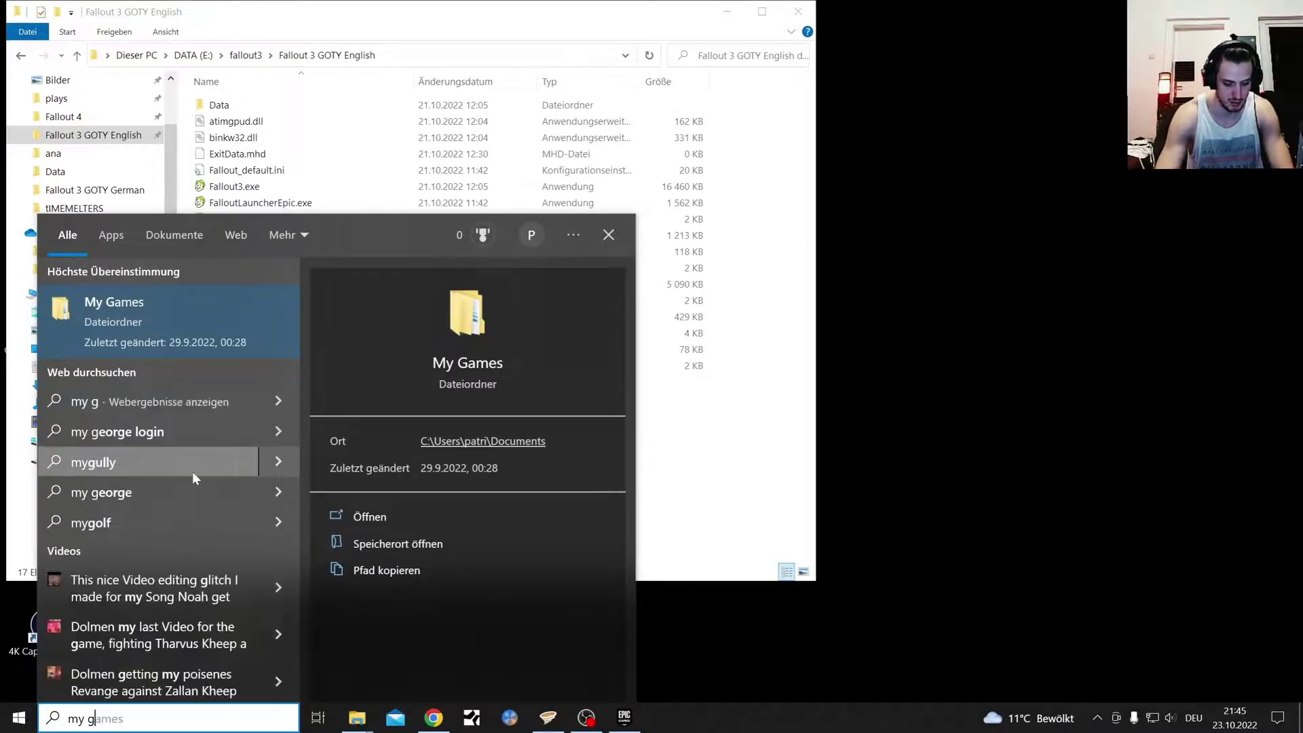
click(155, 309)
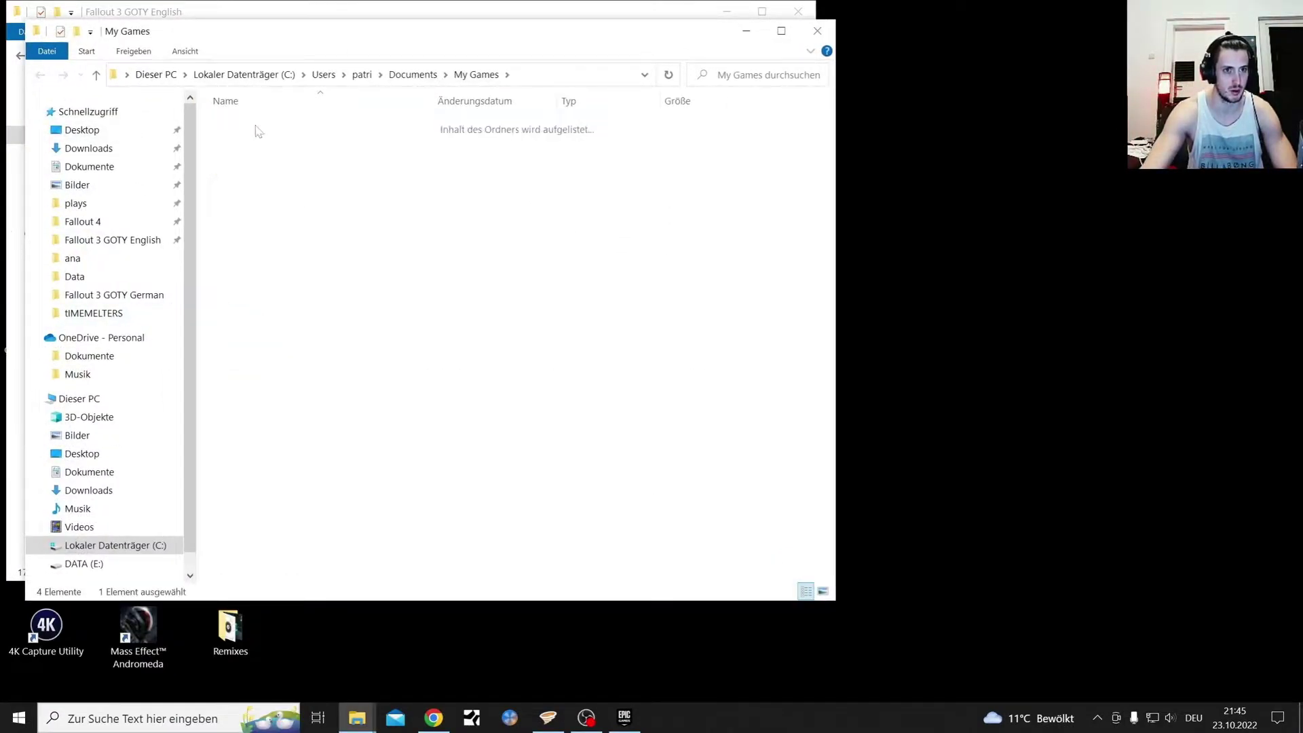
Step: Open the Fallout3 folder in My Games, check its Saves subfolder, and place the window beside the game's installation folder
double_click(259, 128)
double_click(259, 128)
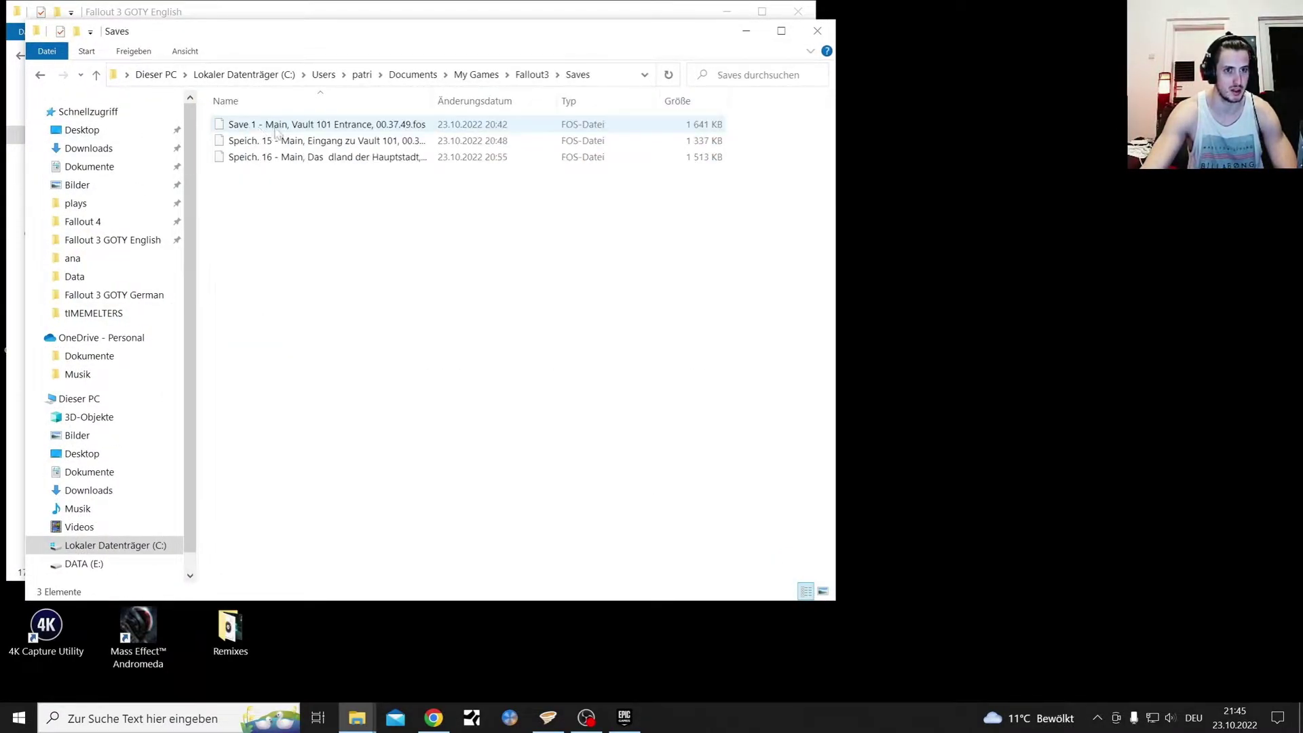
click(39, 75)
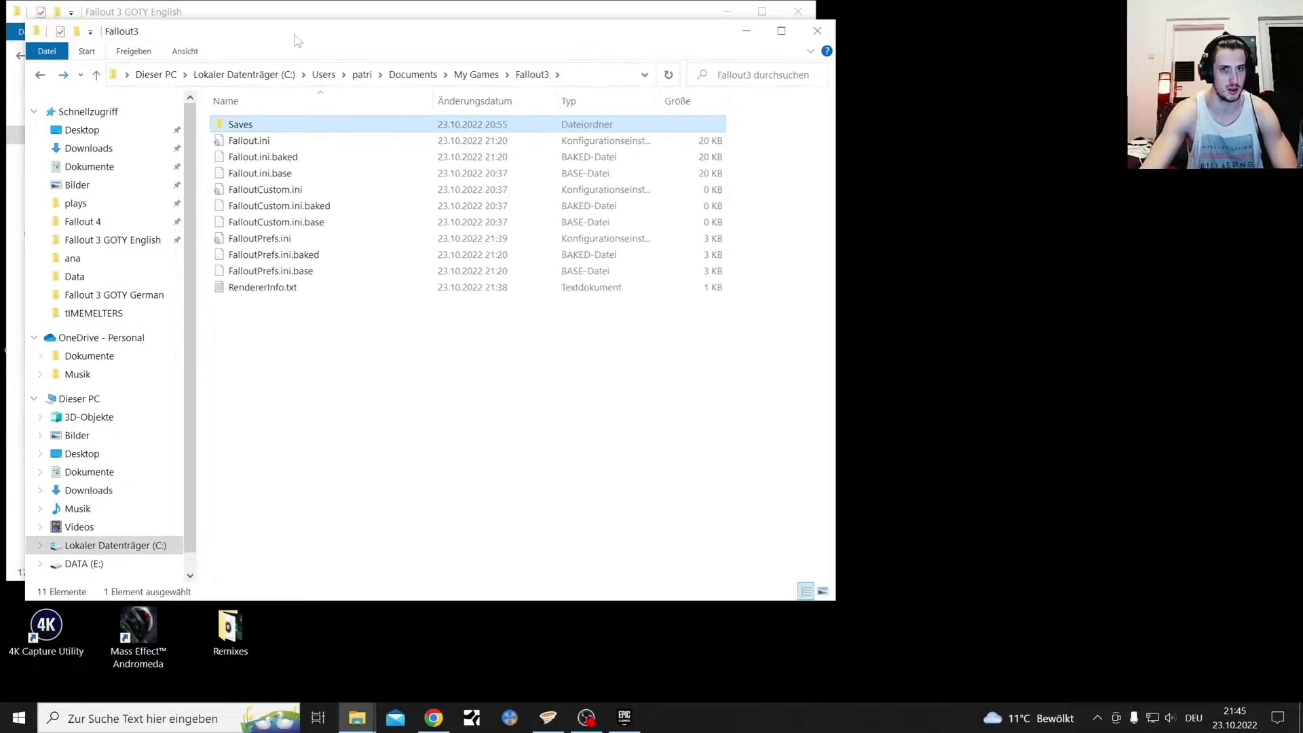
drag(360, 38, 780, 64)
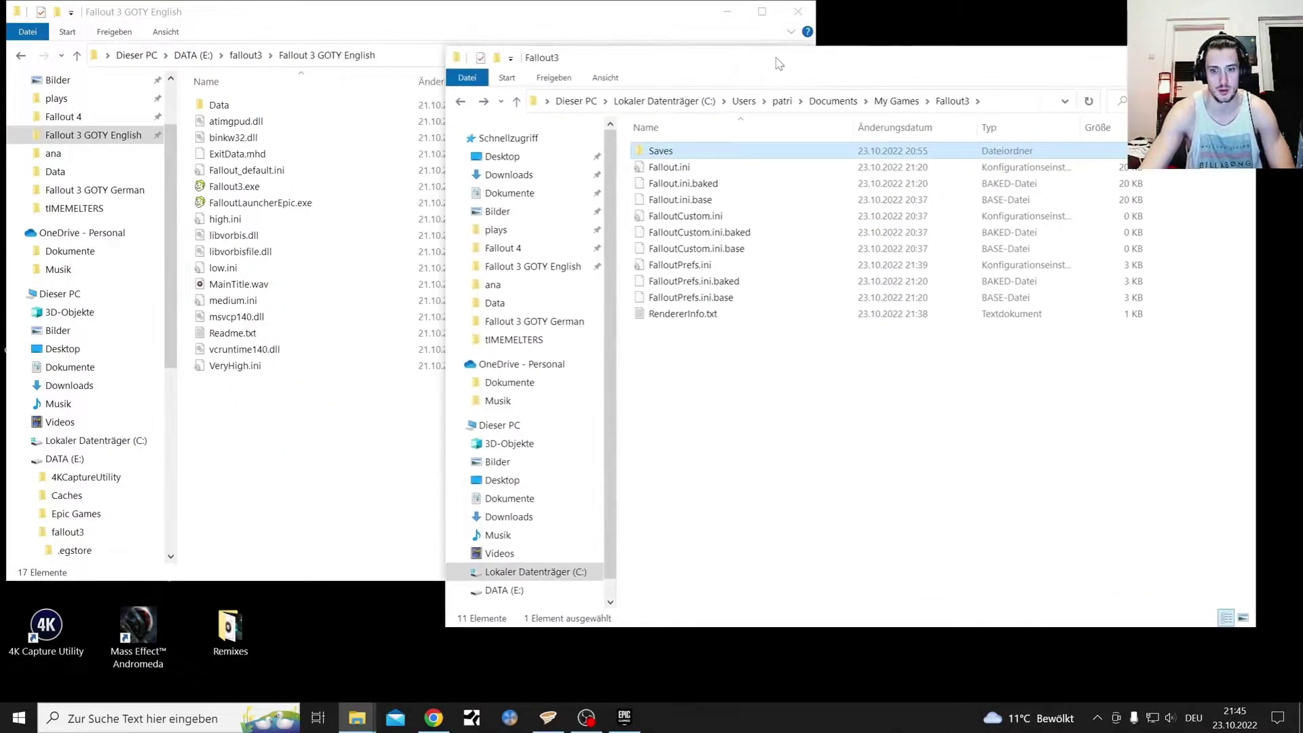
Step: Bring the Fallout 3 GOTY English folder window to the front and shift it slightly
mouse_move(587, 719)
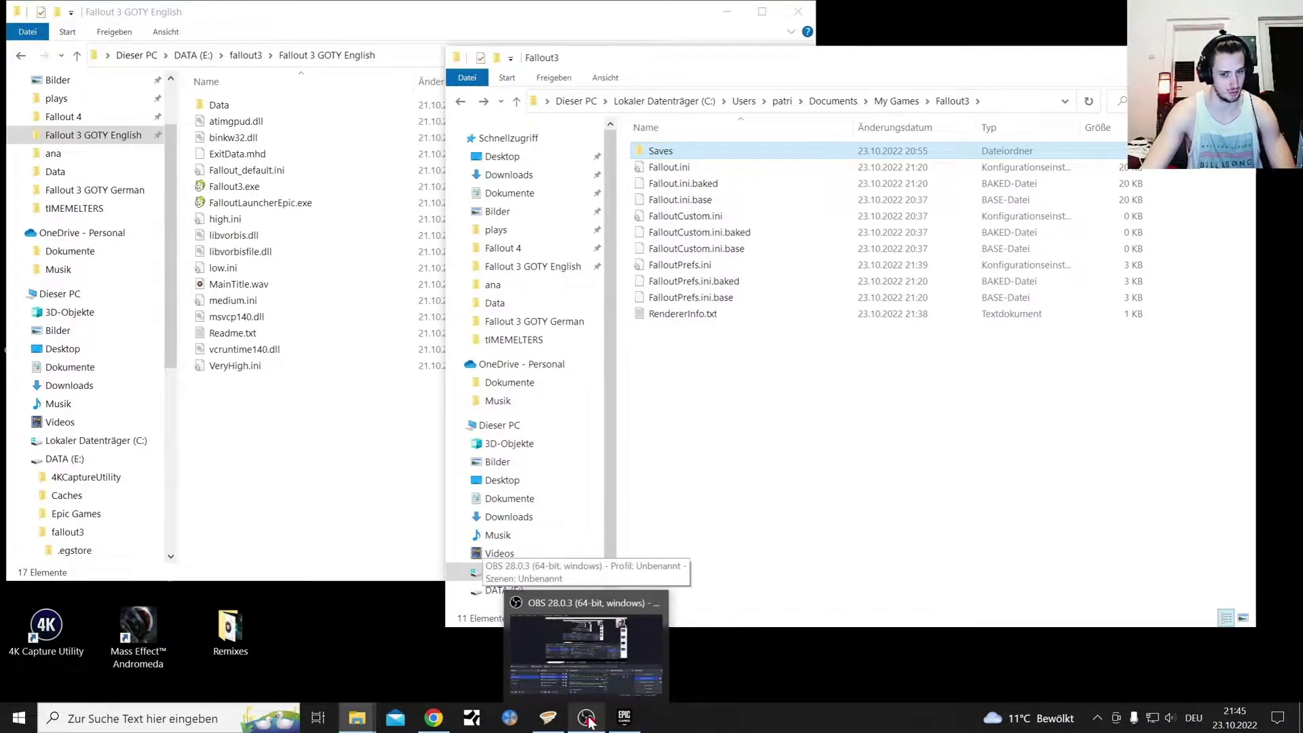
click(587, 719)
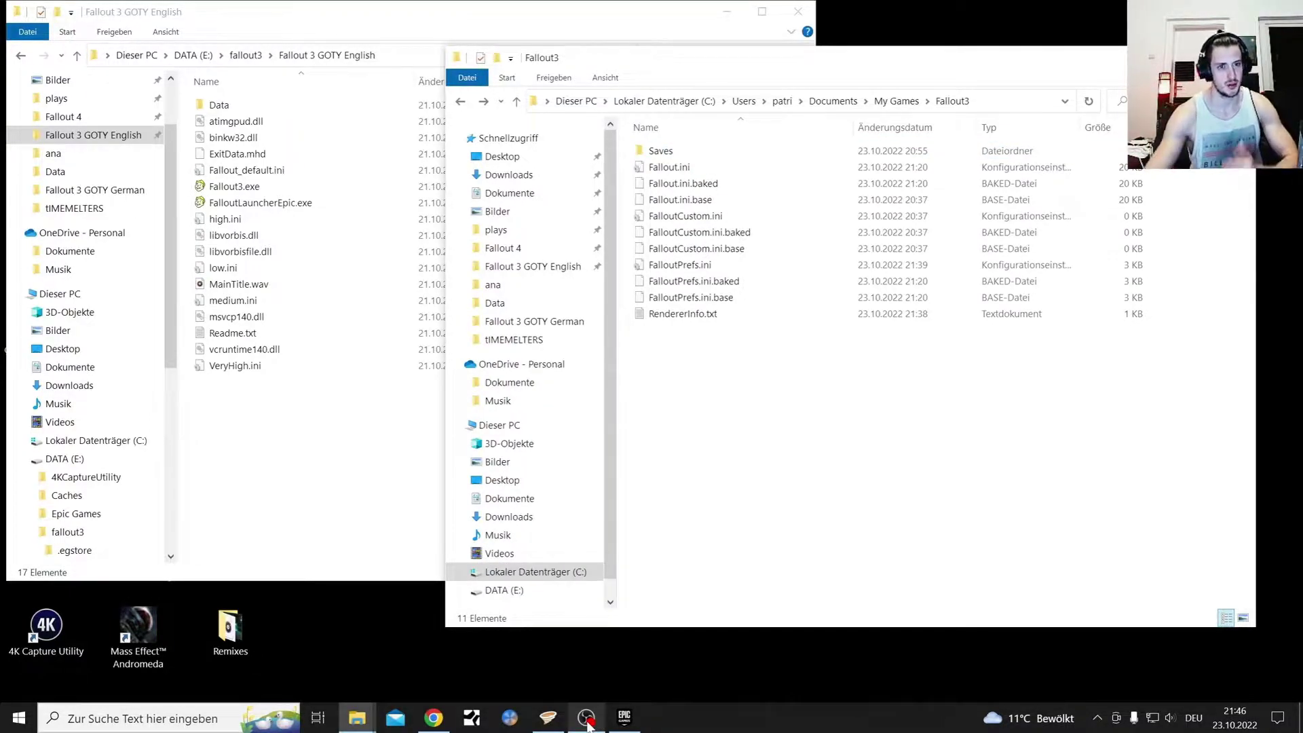
click(427, 12)
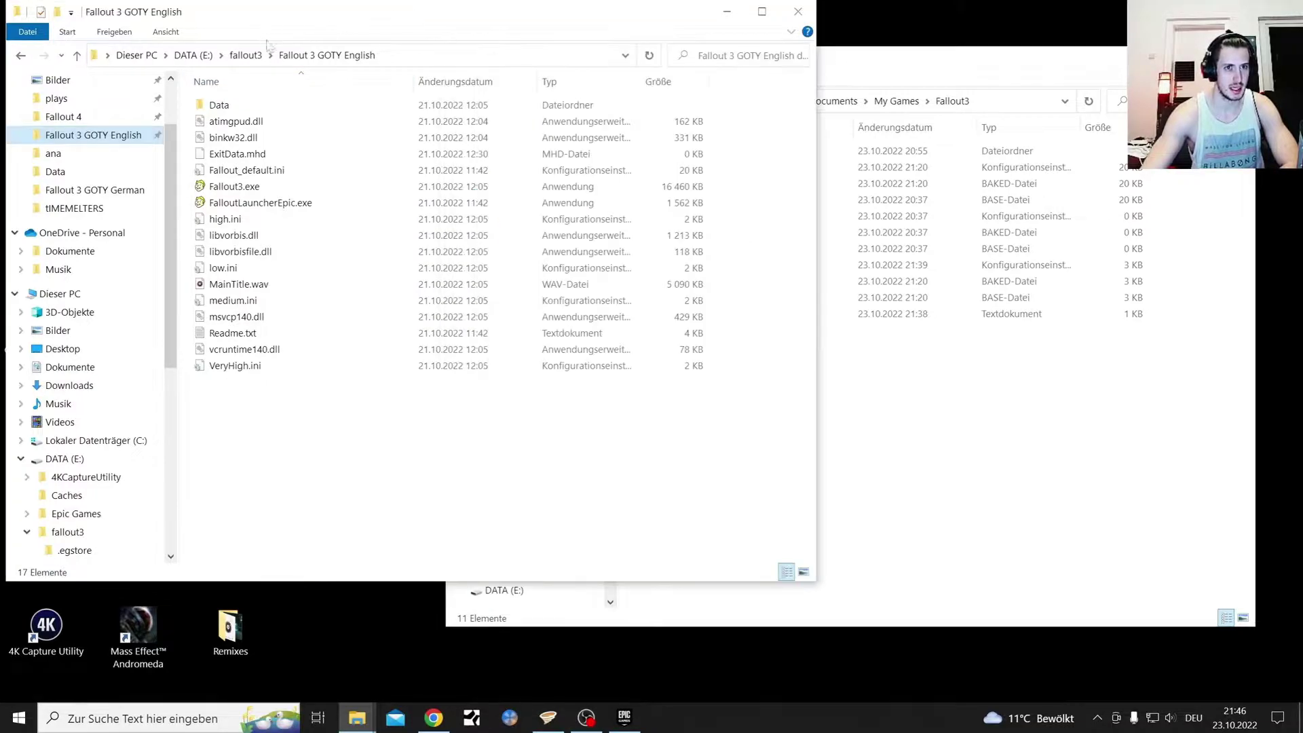
drag(373, 12, 388, 18)
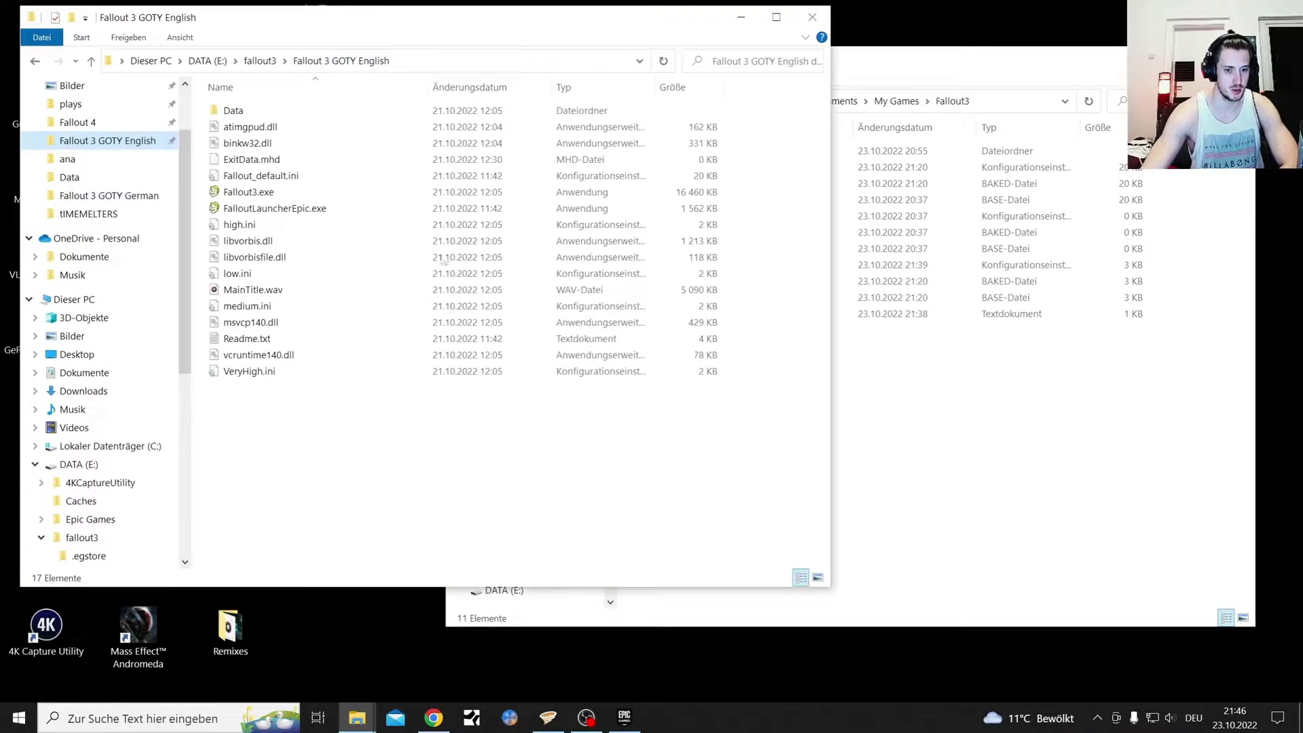
Step: Show the Epic Games Launcher library with the Fallout 3 entry and minimize the launcher again
click(435, 718)
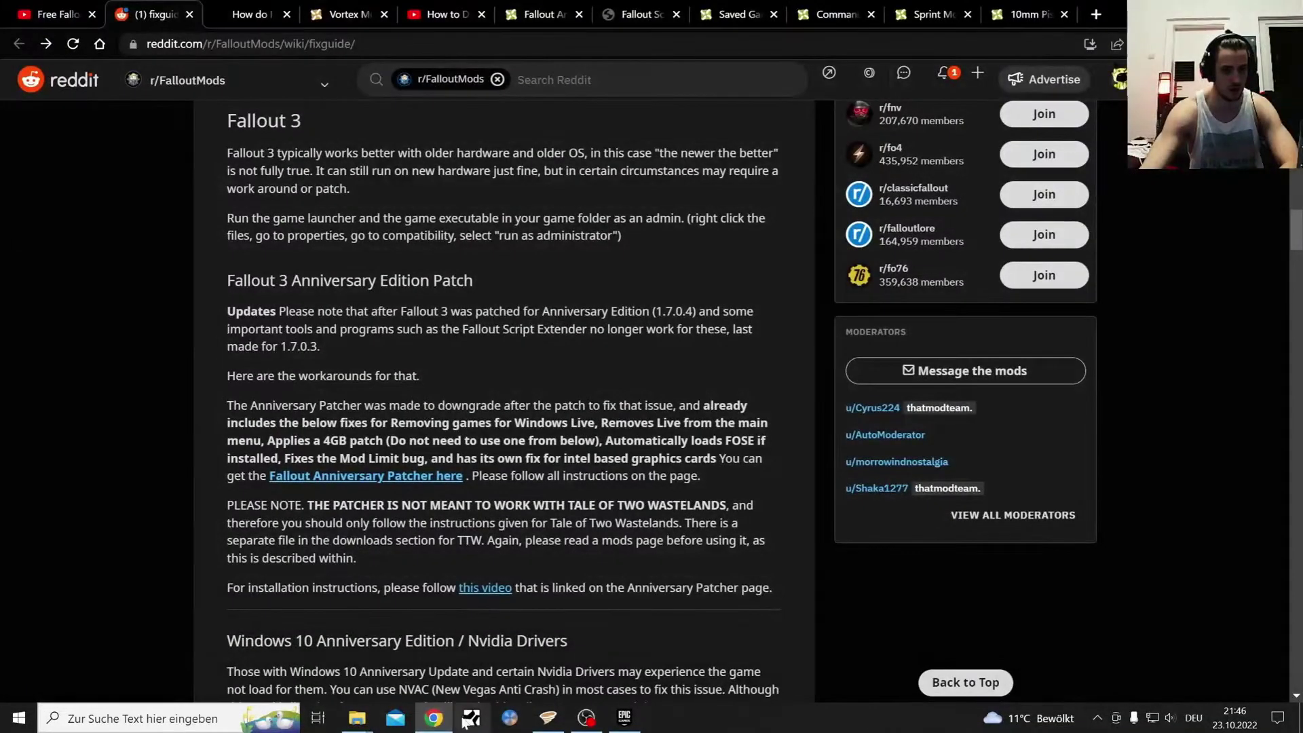
click(434, 718)
click(624, 718)
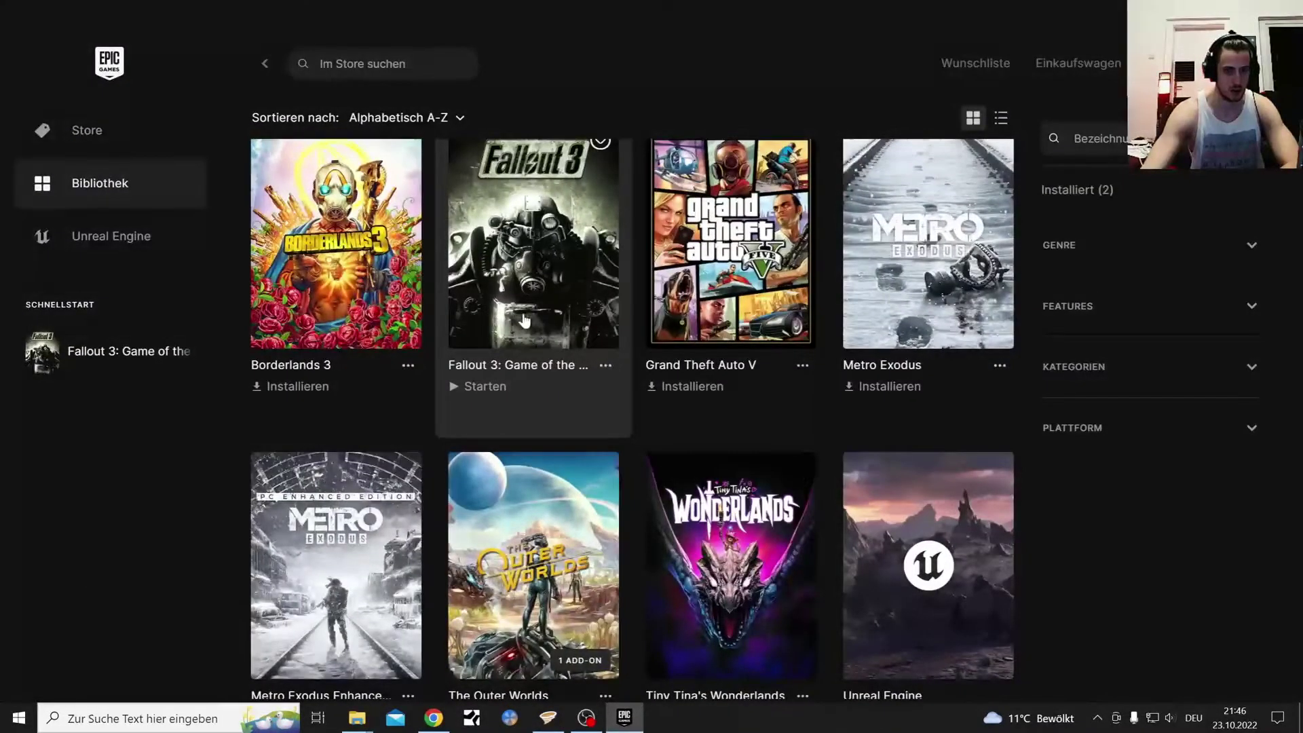
scroll(523, 377, up, 3)
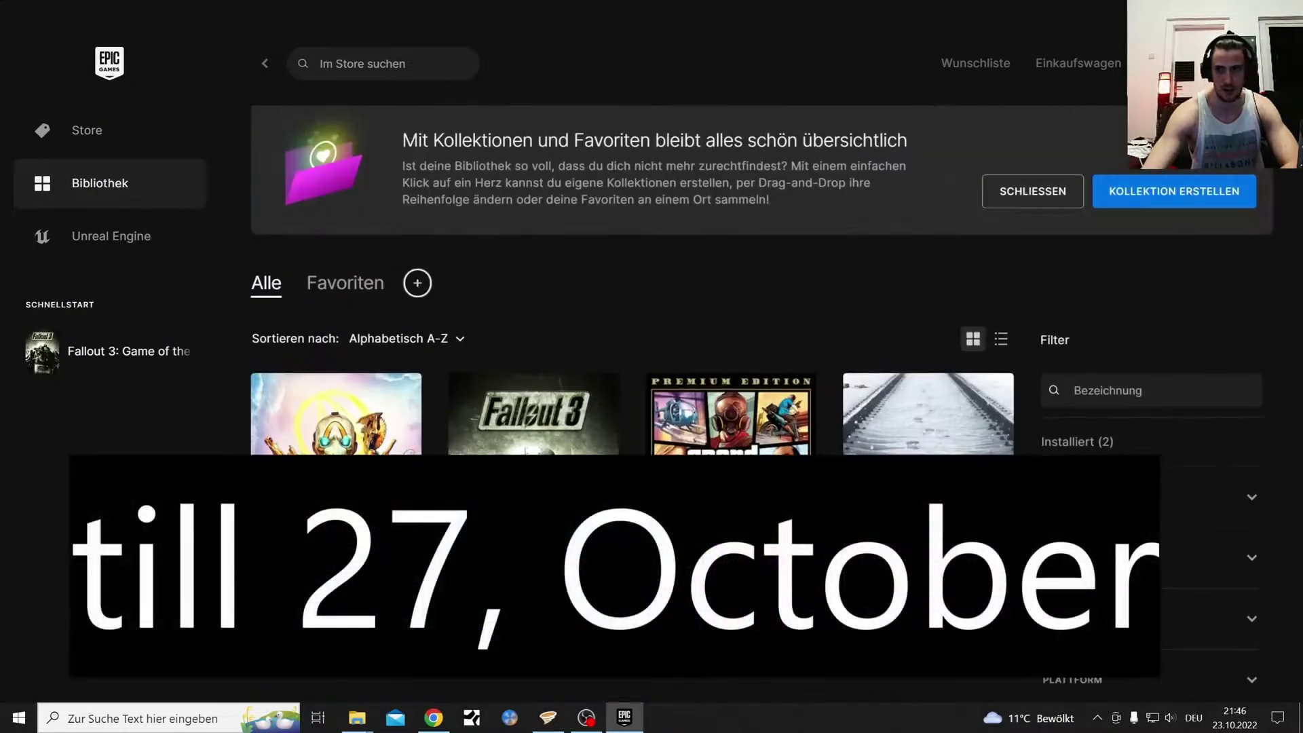
click(625, 717)
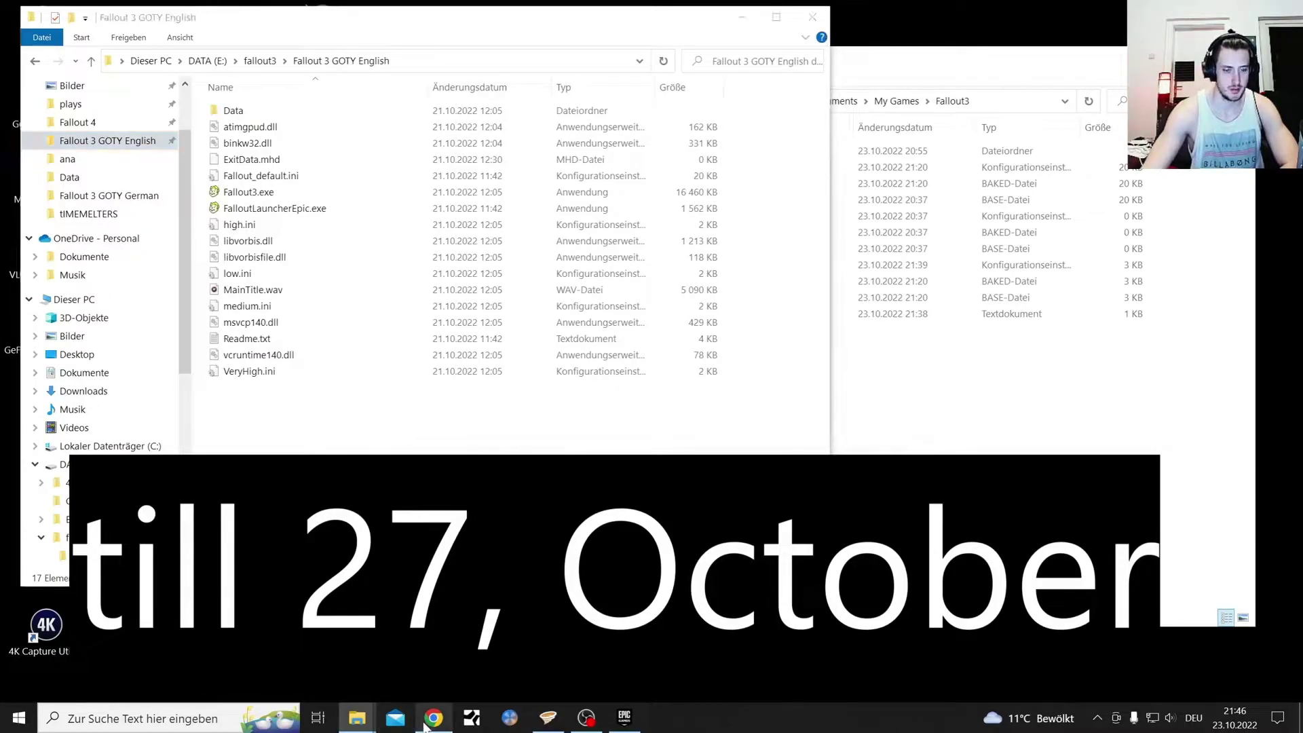
Step: Switch to Chrome, highlight the Bethesda Support paragraph on installing mods on a per language basis, and show the Vortex page
click(434, 718)
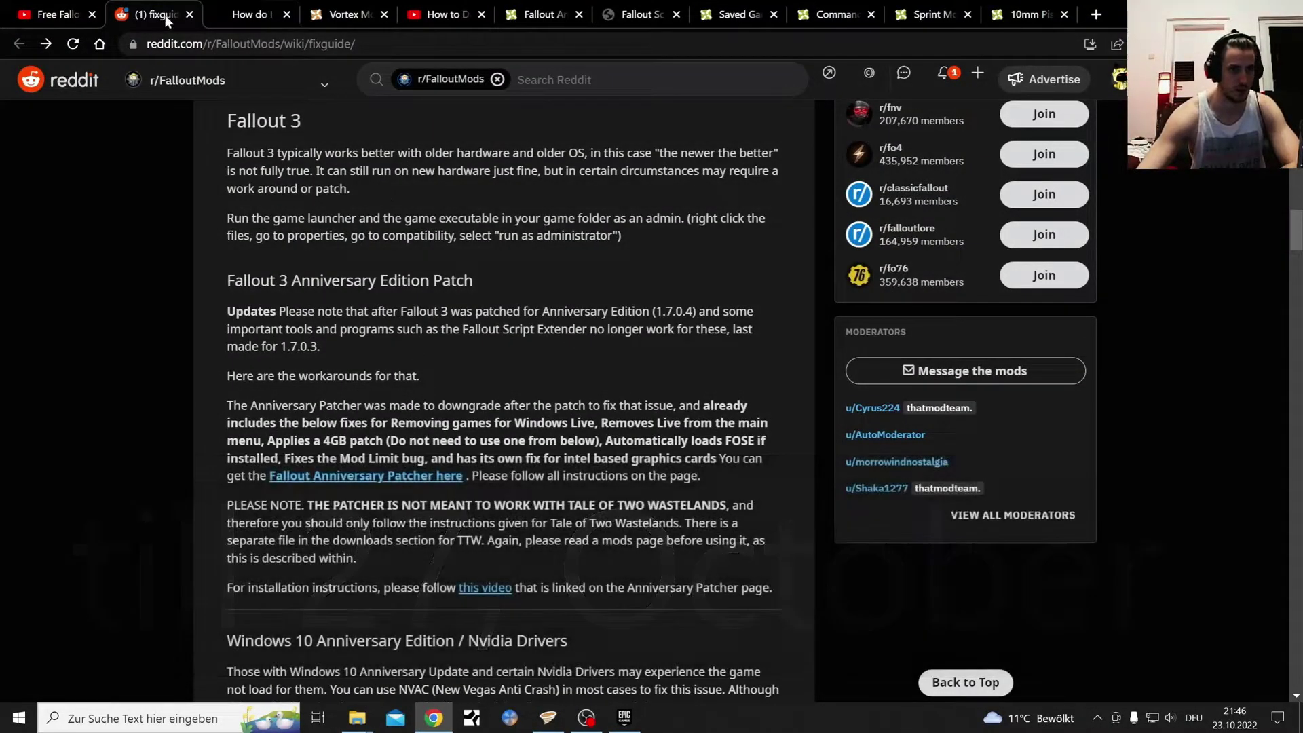
click(253, 12)
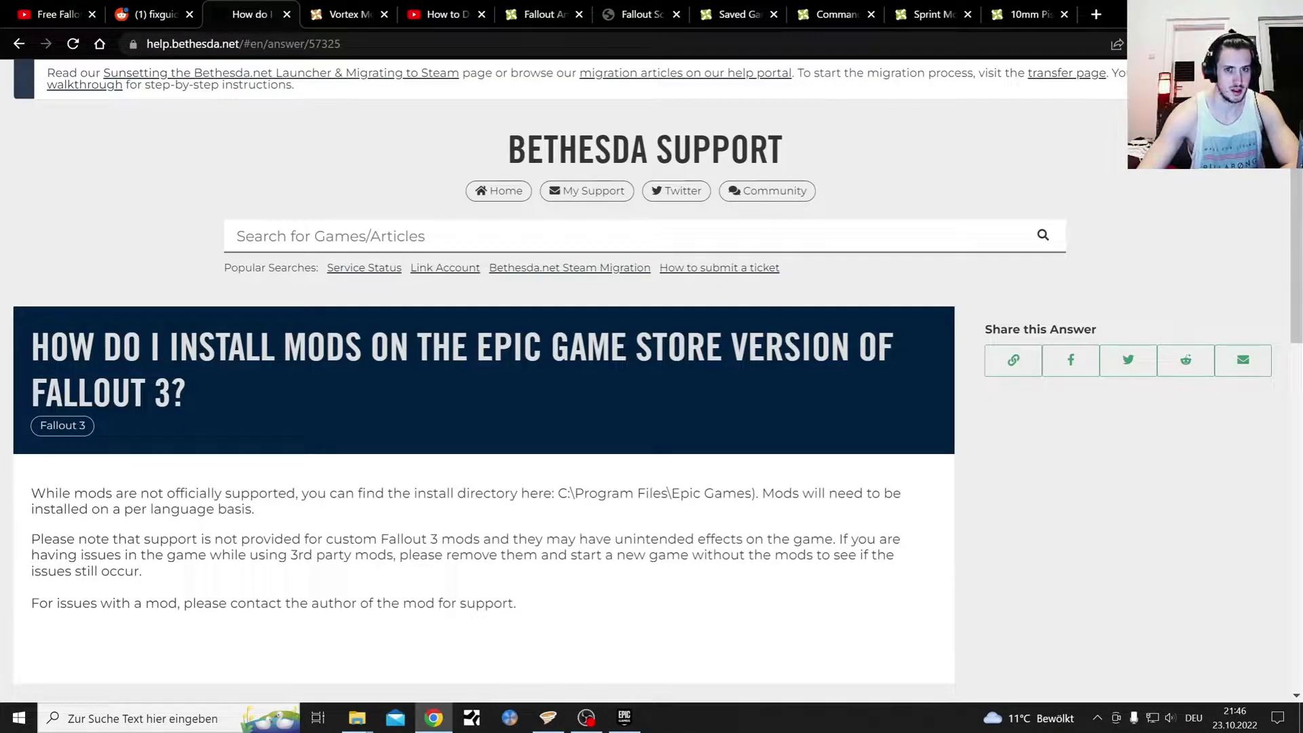
click(631, 236)
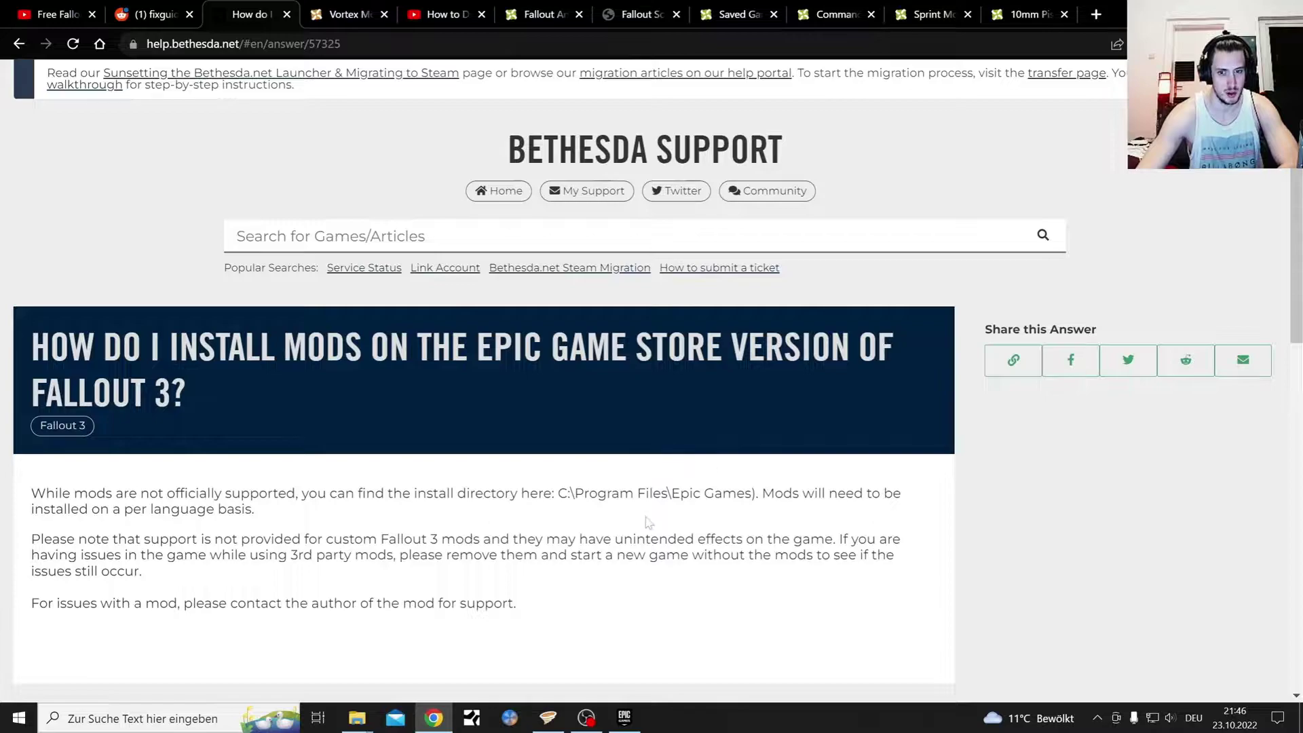
drag(29, 497, 268, 523)
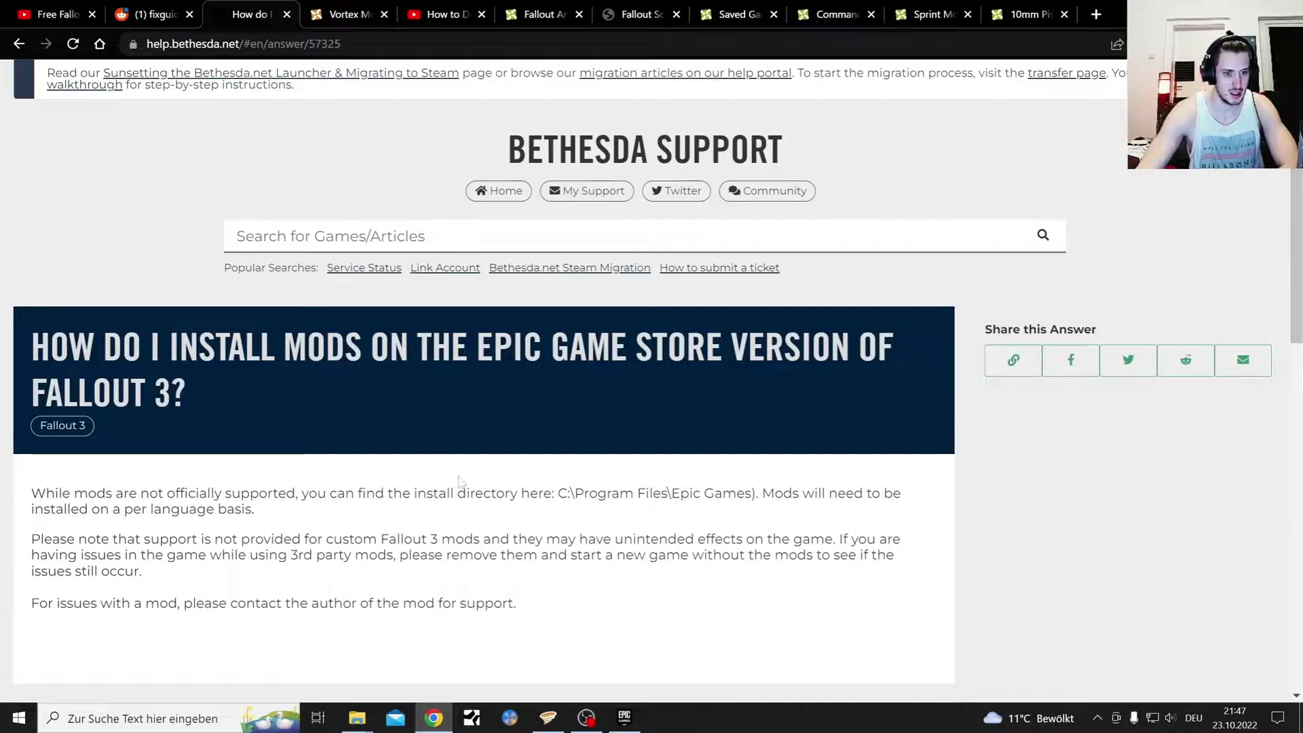
click(343, 10)
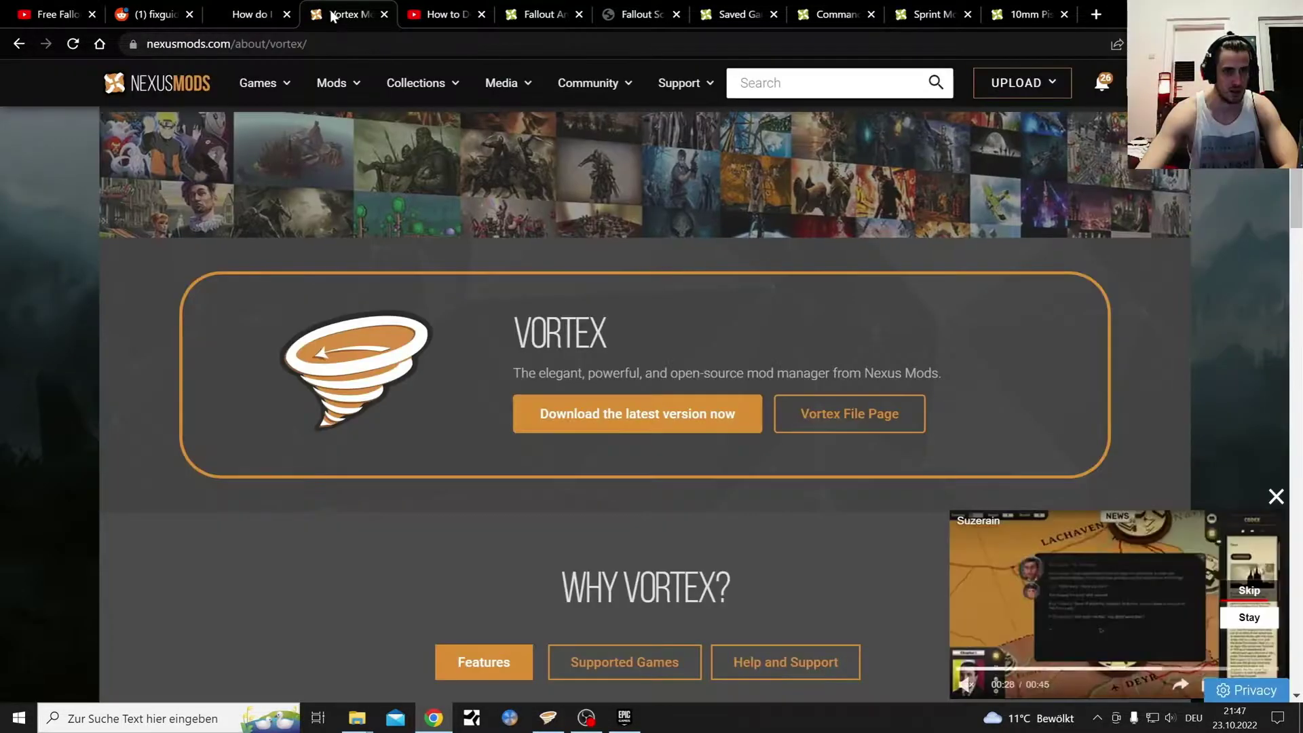
Step: Show the Fallout 3 downgrade tutorial video and the Fallout Anniversary Patcher mod page, and expand the mod's Requirements section
click(443, 12)
click(542, 13)
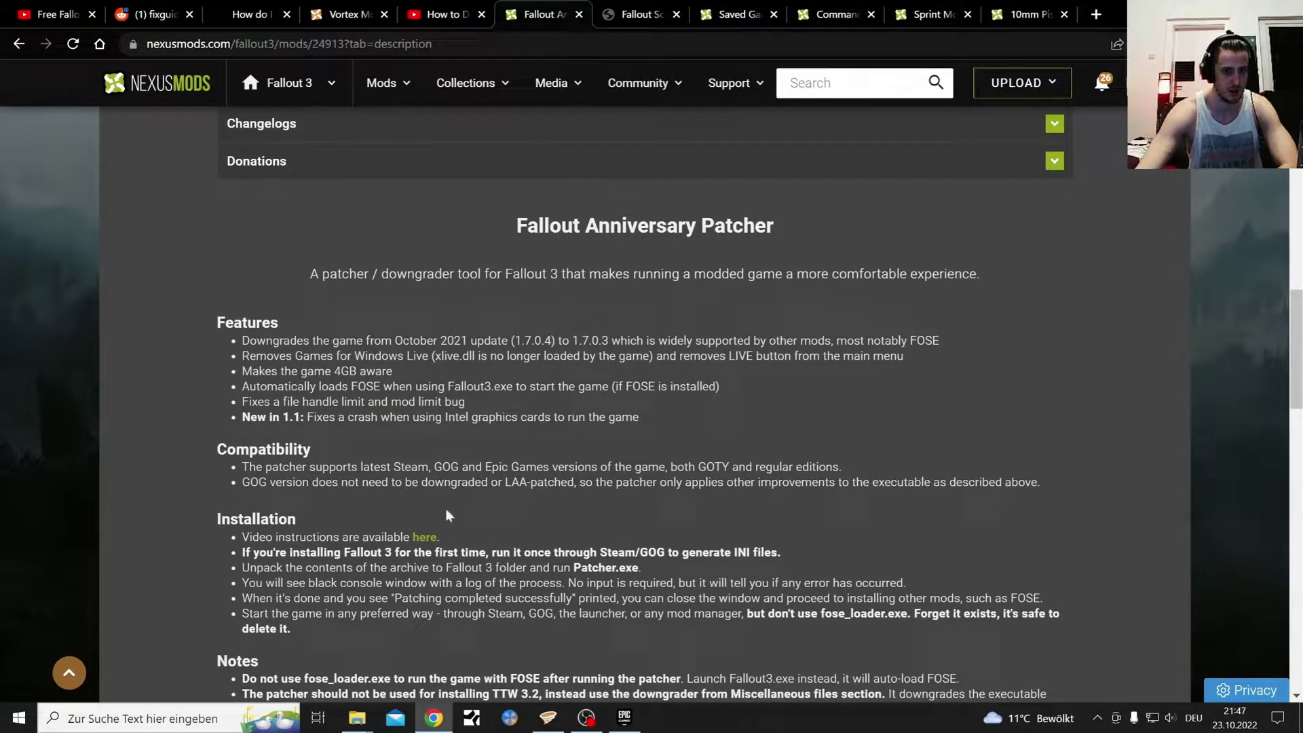
click(448, 8)
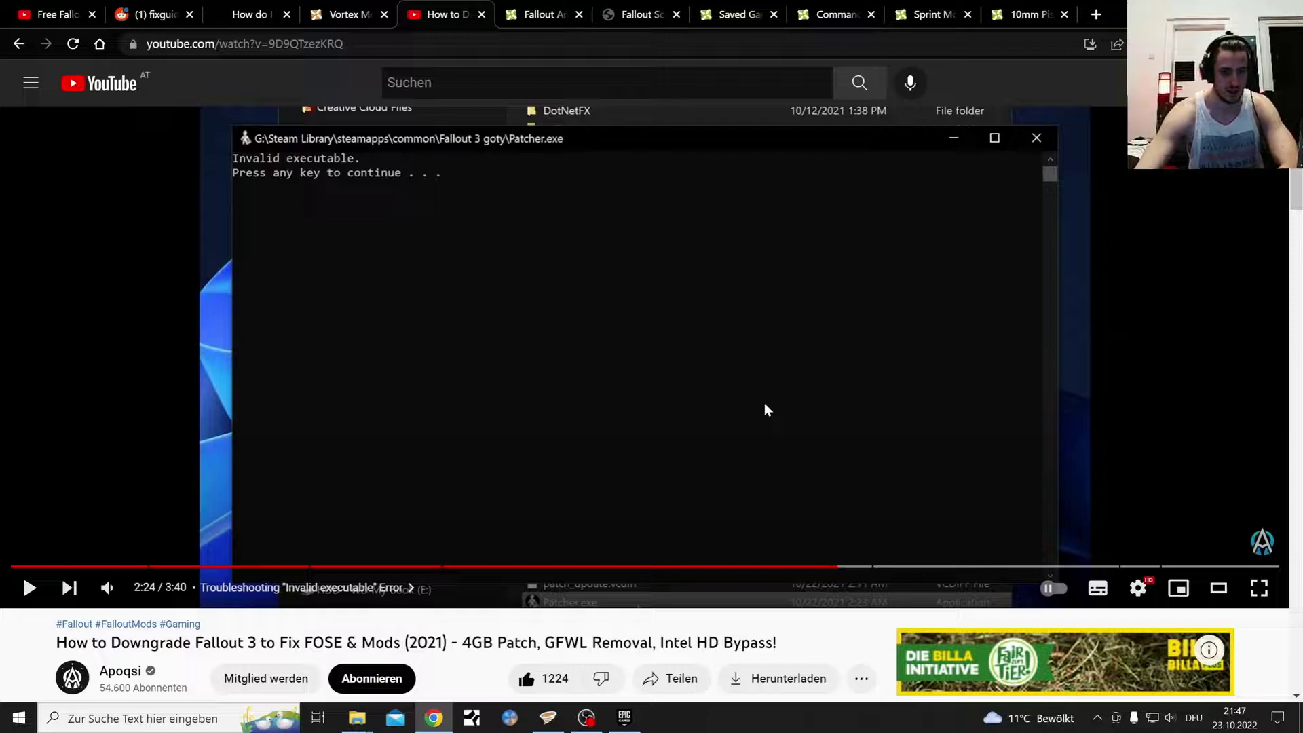
click(543, 14)
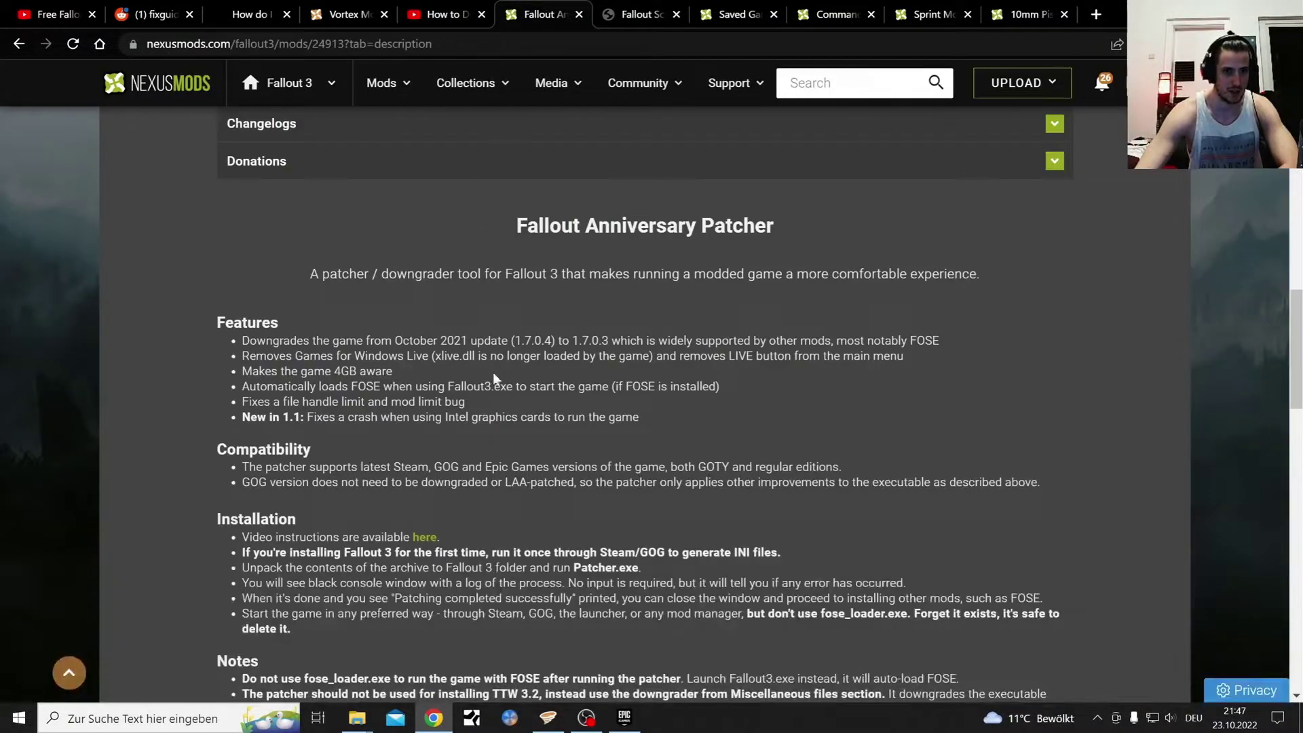
scroll(468, 478, up, 5)
click(453, 475)
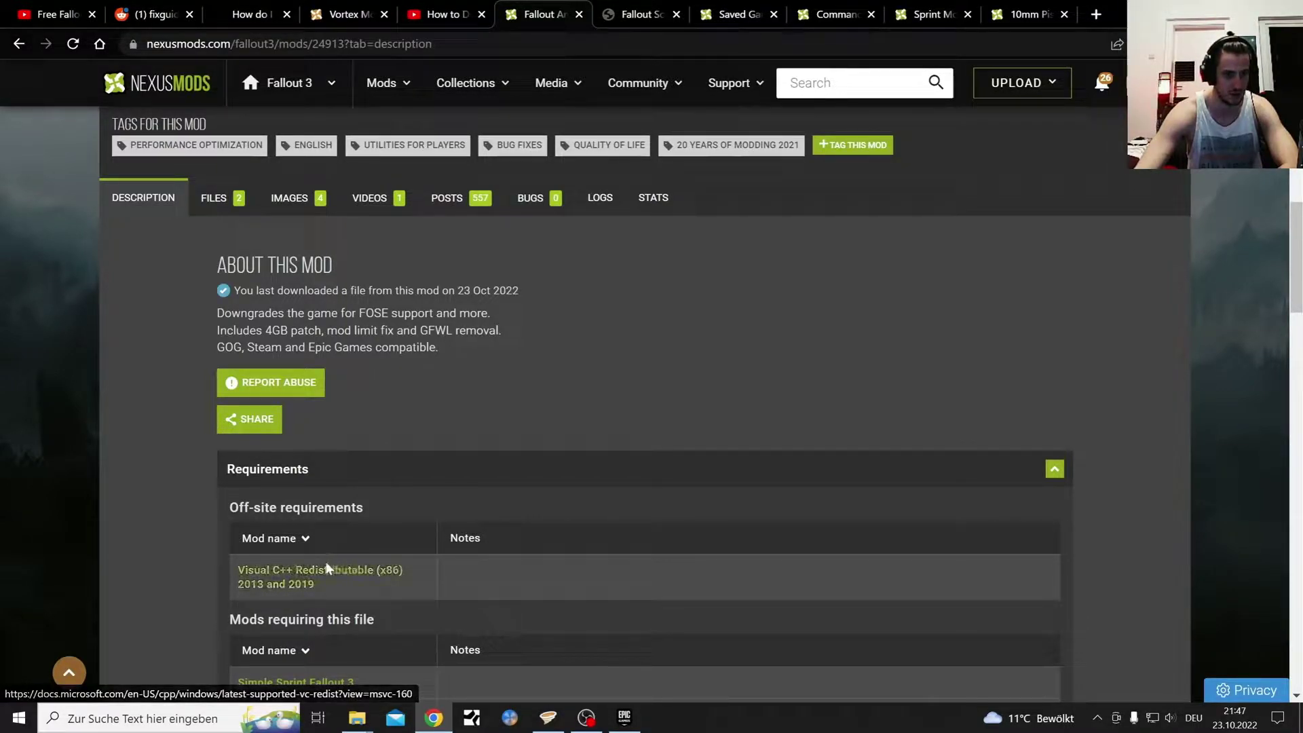
scroll(811, 407, down, 2)
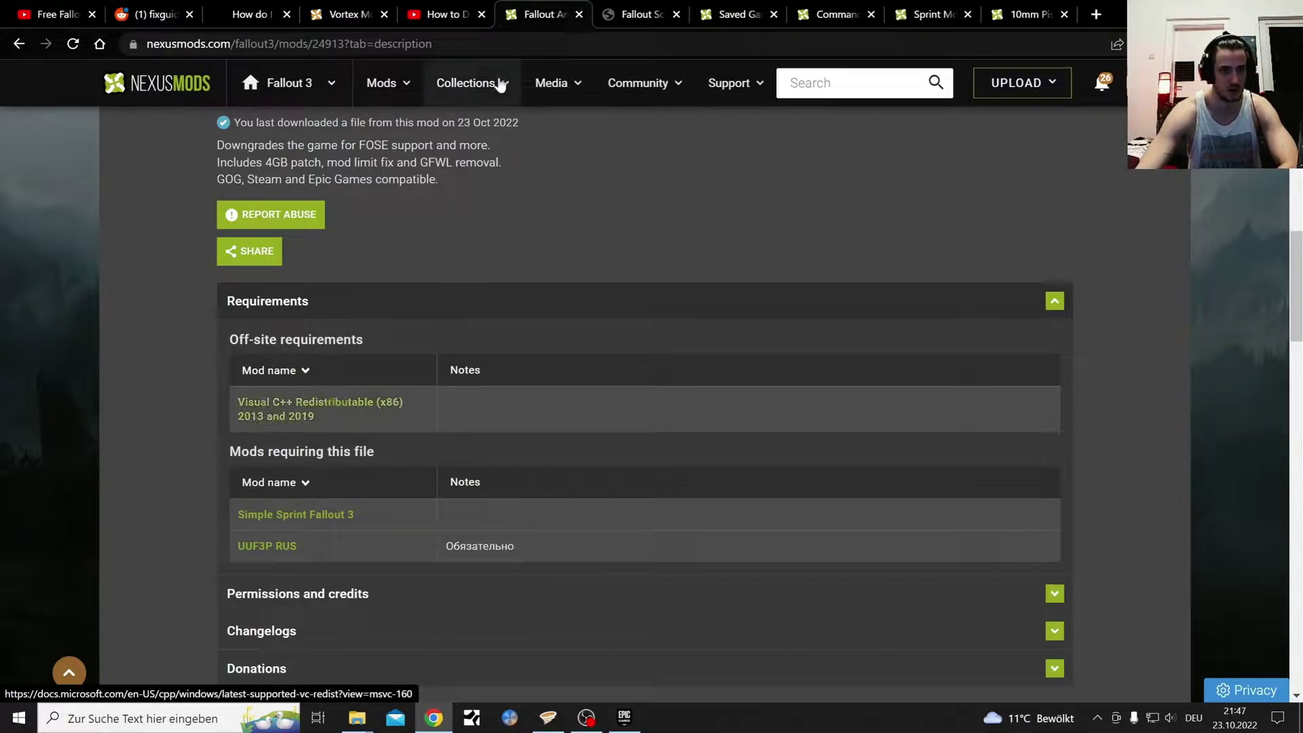
Step: Return to the downgrade tutorial video and highlight the first viewer comment about Bethesda's patch and its effect on mods
click(441, 9)
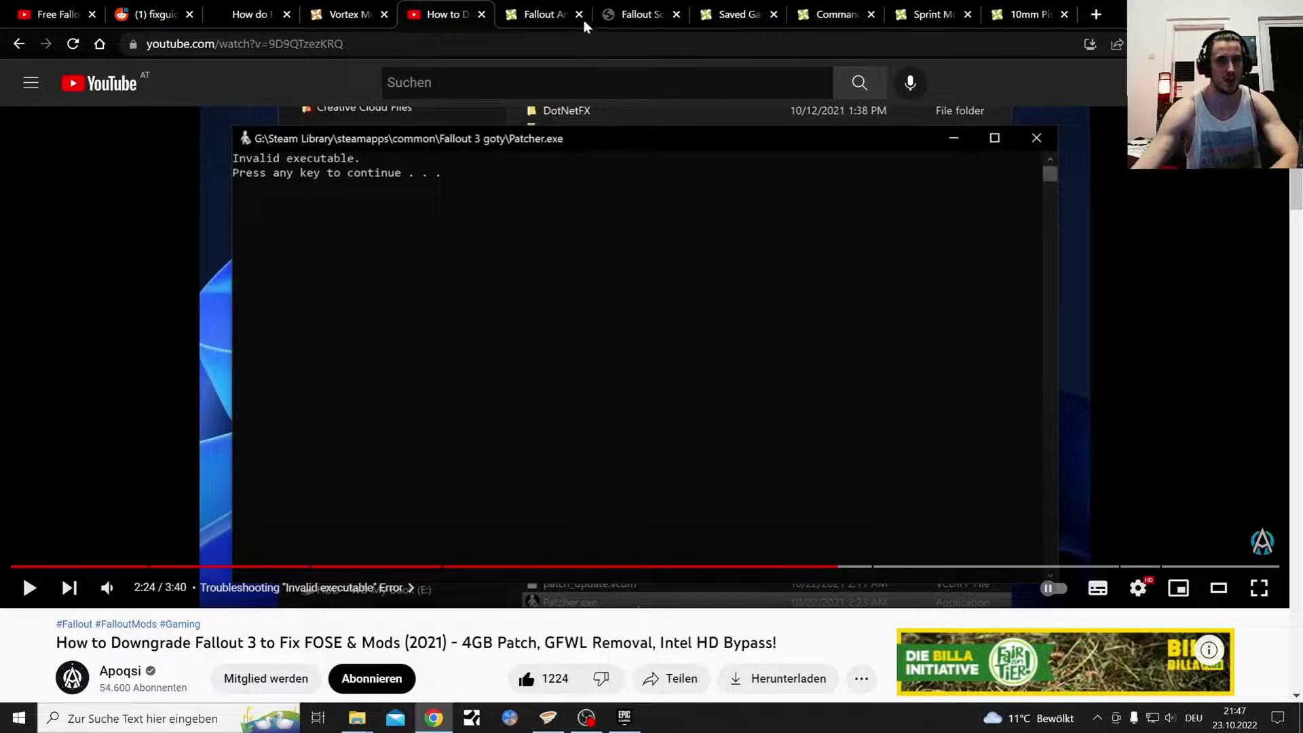
click(555, 12)
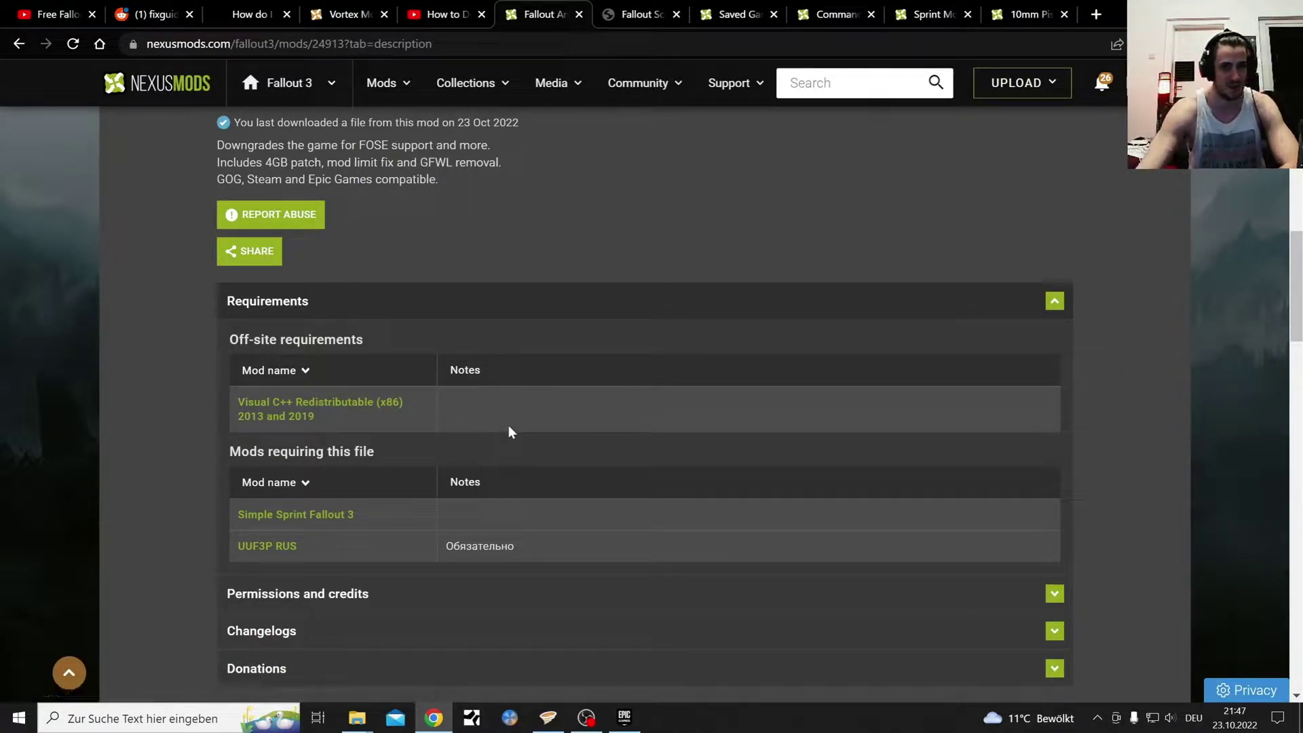
click(447, 10)
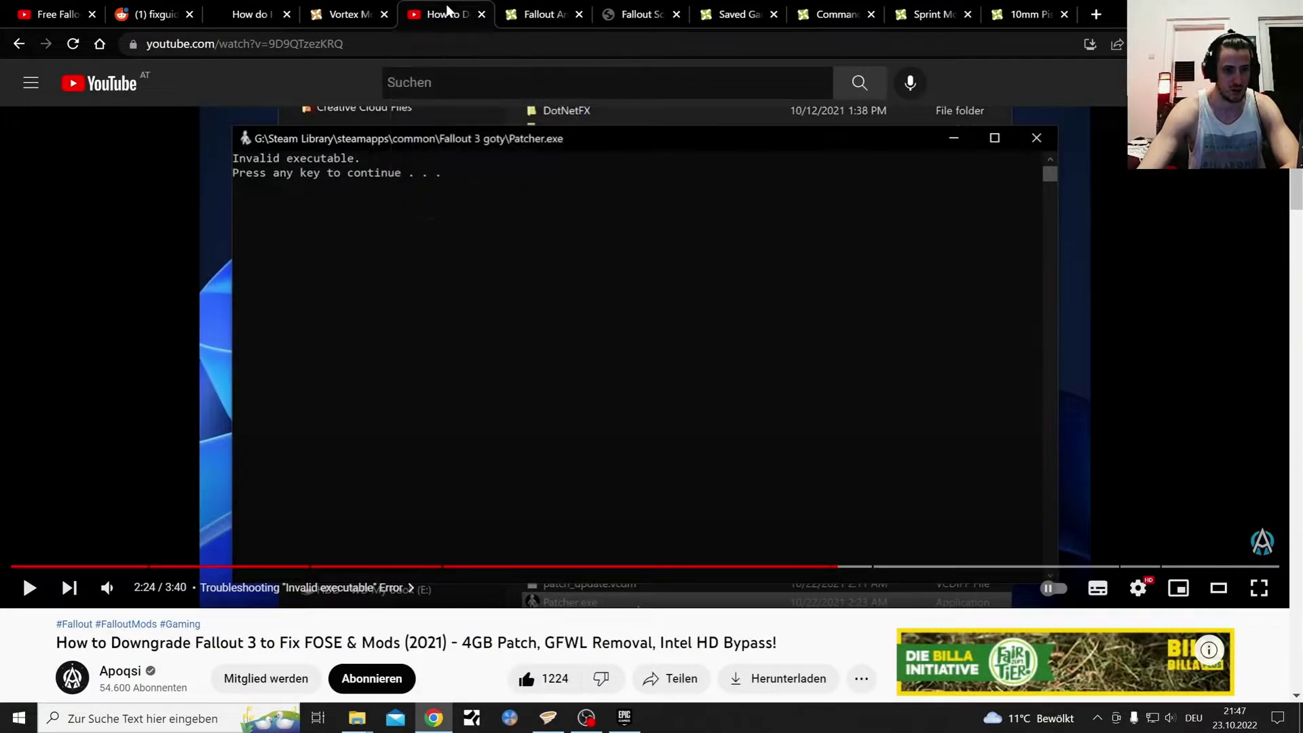
mouse_move(508, 7)
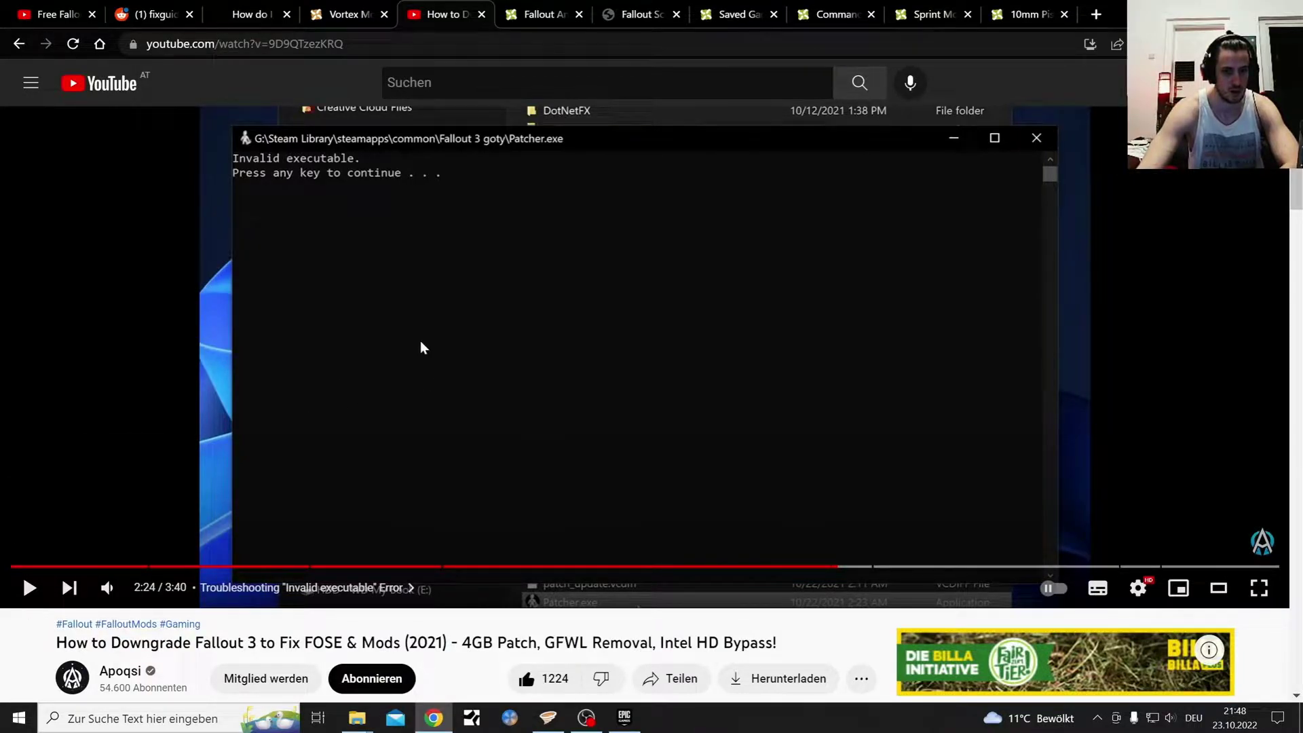
scroll(5, 641, down, 6)
scroll(5, 641, down, 4)
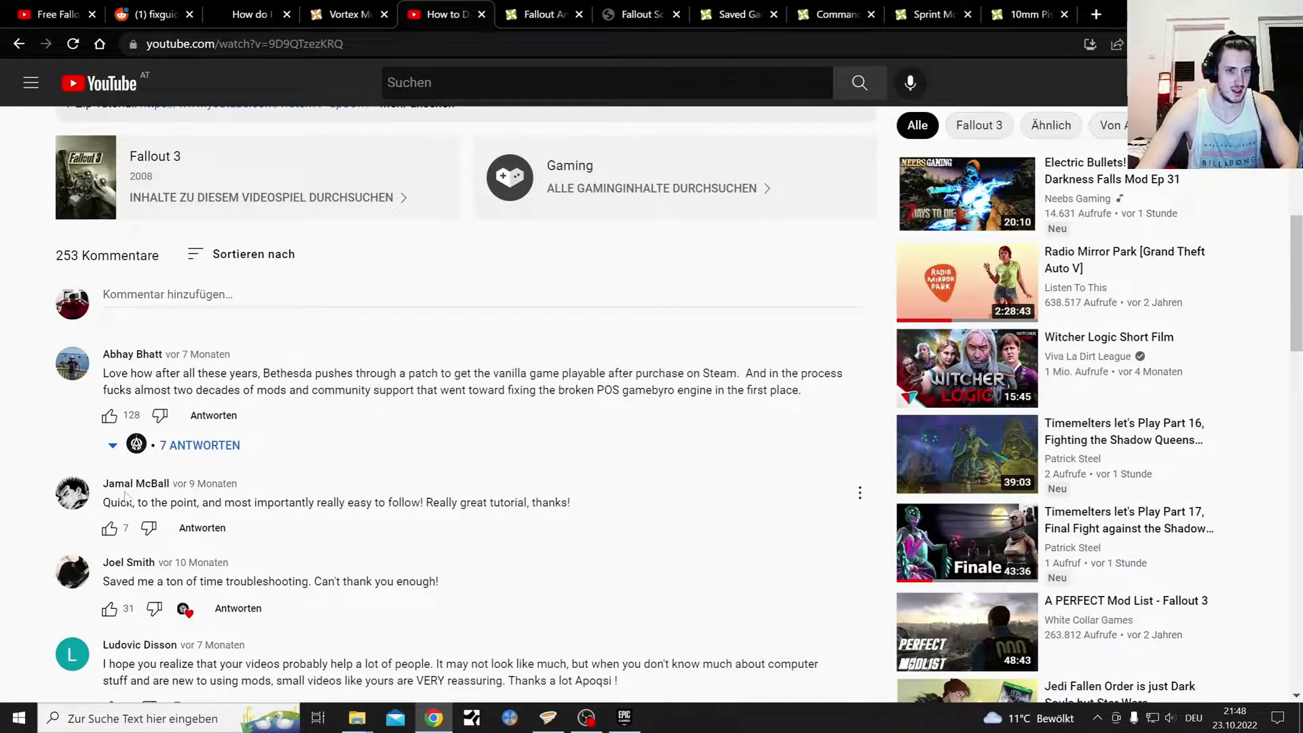
drag(814, 399, 102, 372)
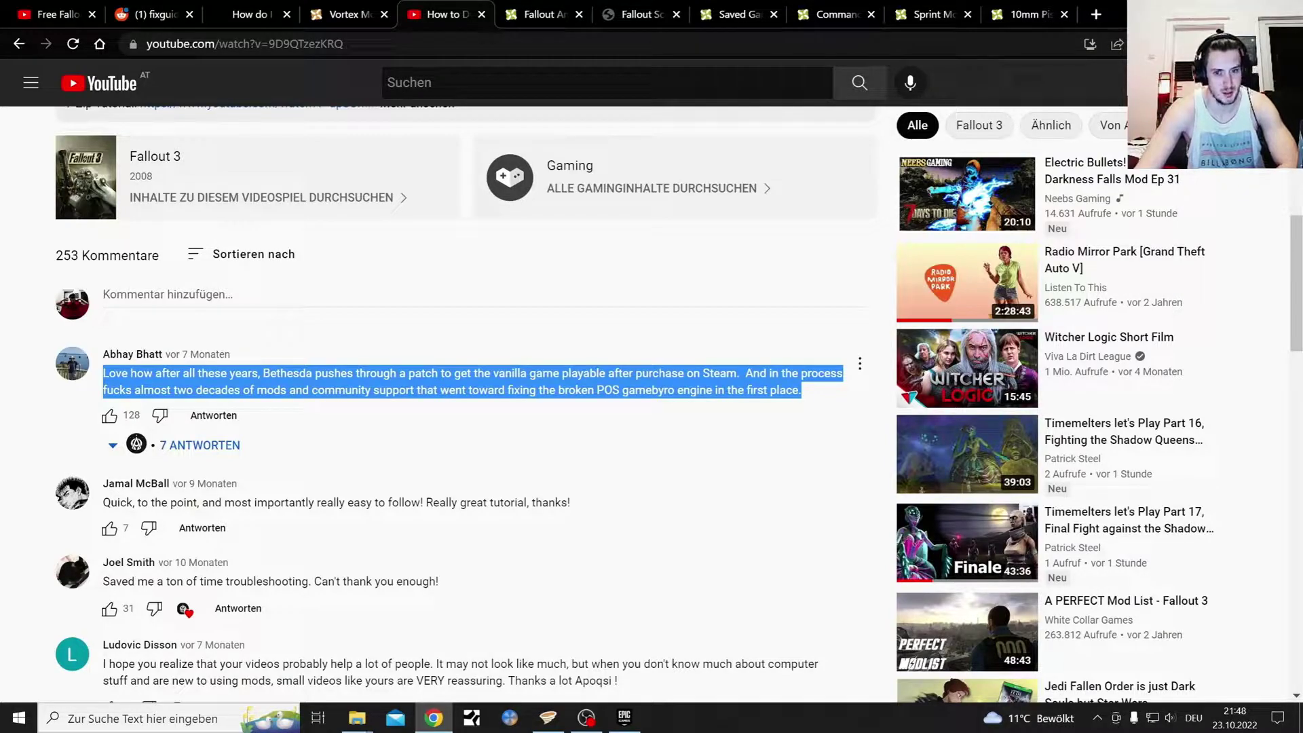
click(448, 404)
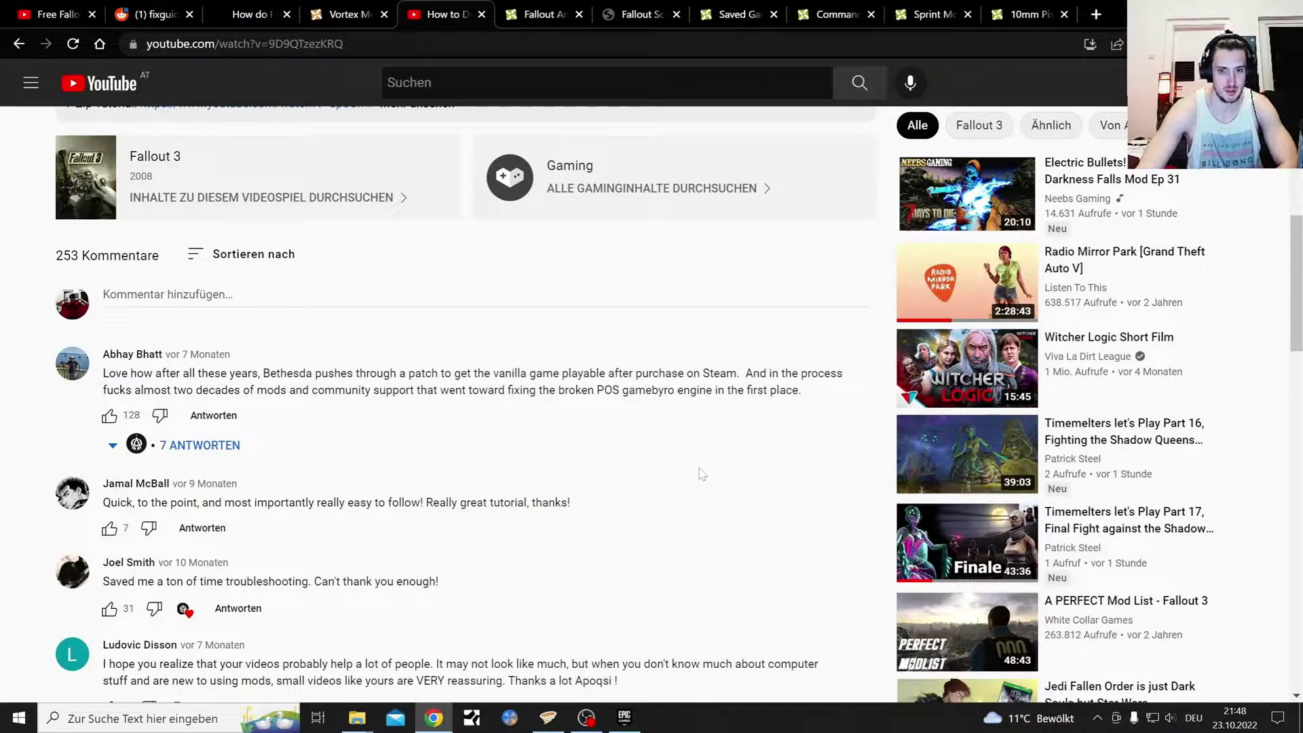
scroll(706, 470, up, 10)
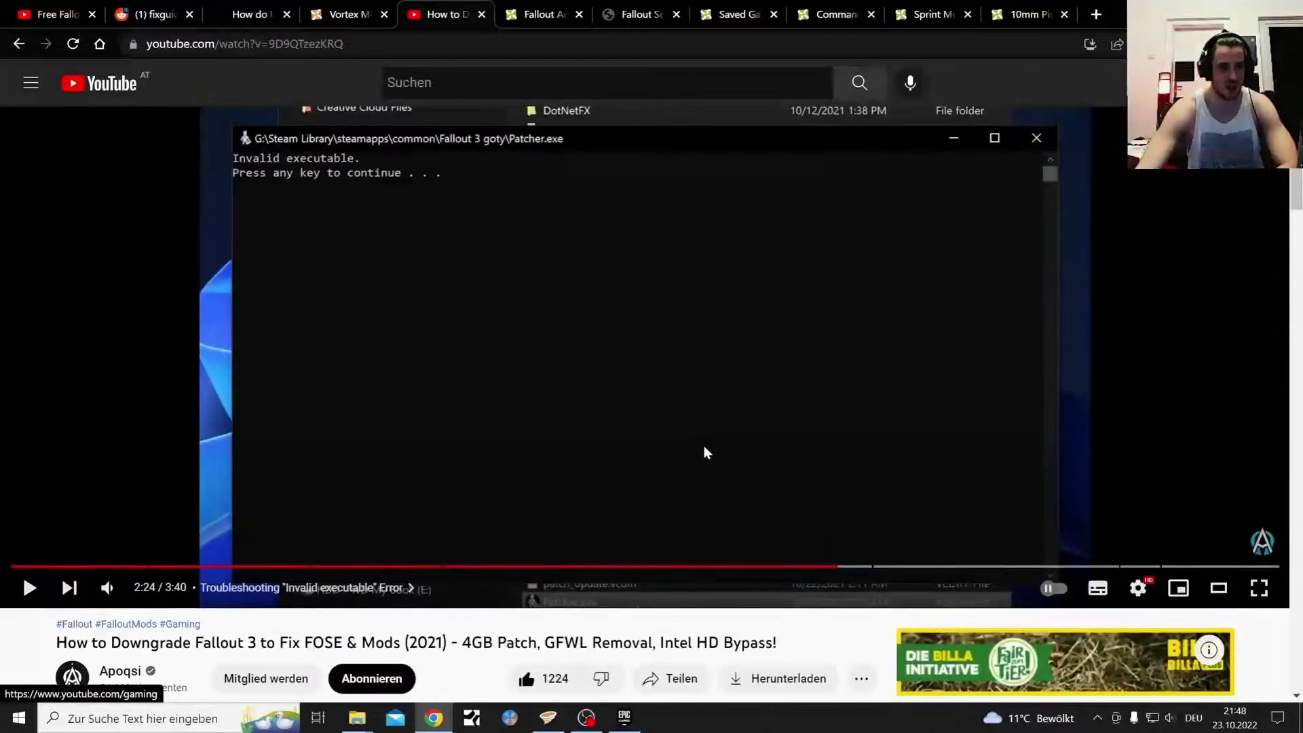
Step: On the Anniversary Patcher page, highlight the installation note about running Fallout 3 once to generate INI files
click(538, 17)
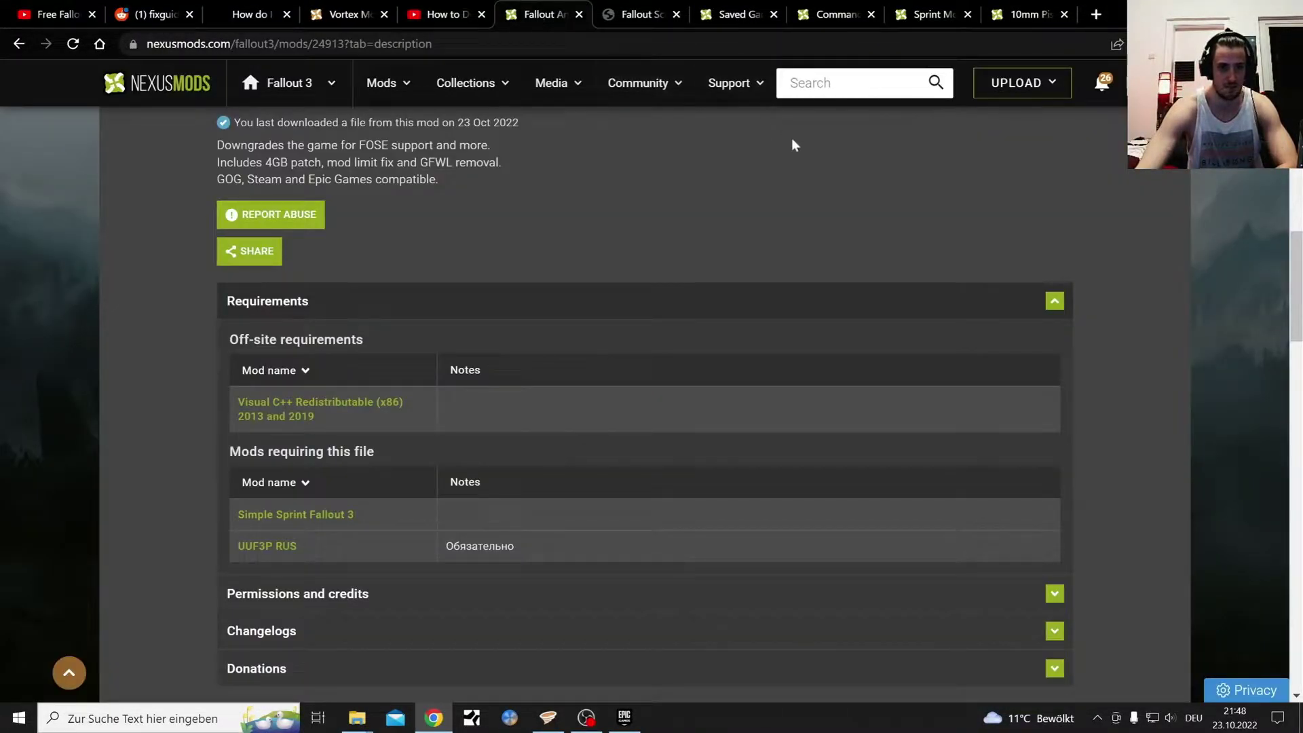
scroll(747, 285, down, 9)
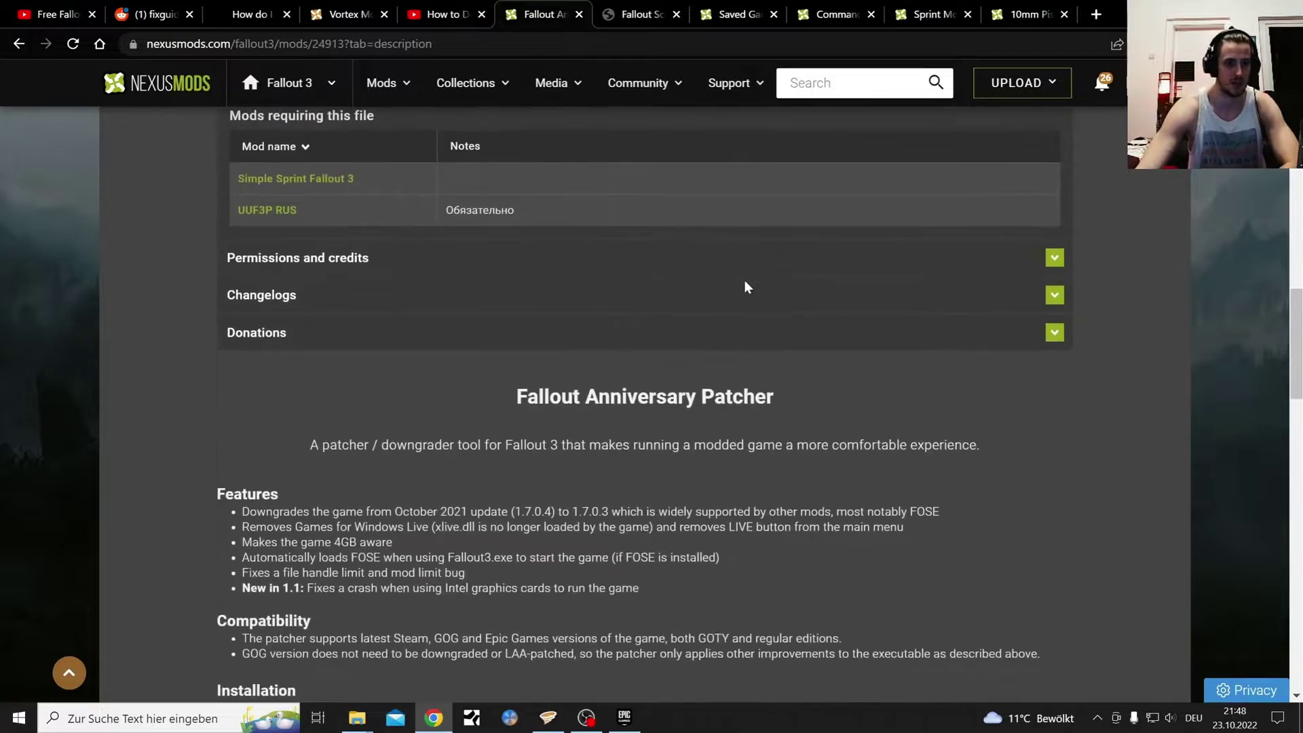
scroll(689, 258, down, 1)
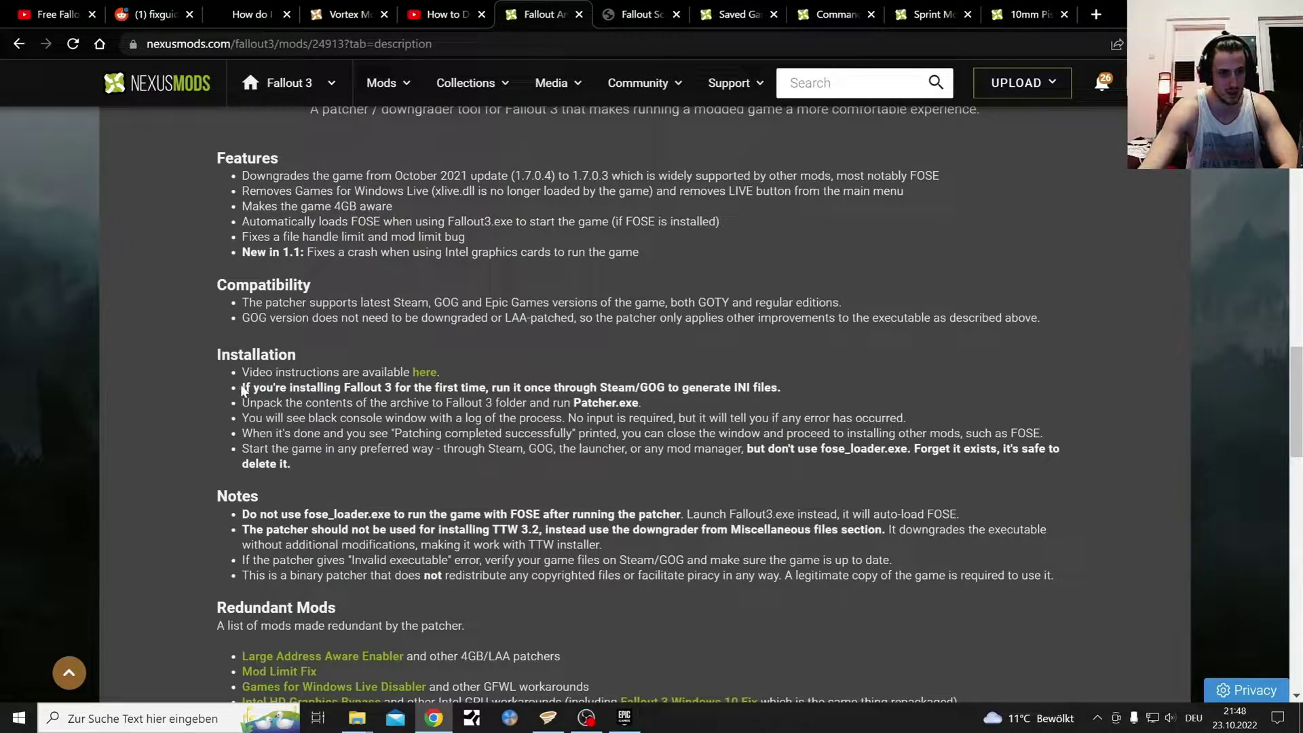
drag(243, 388, 787, 398)
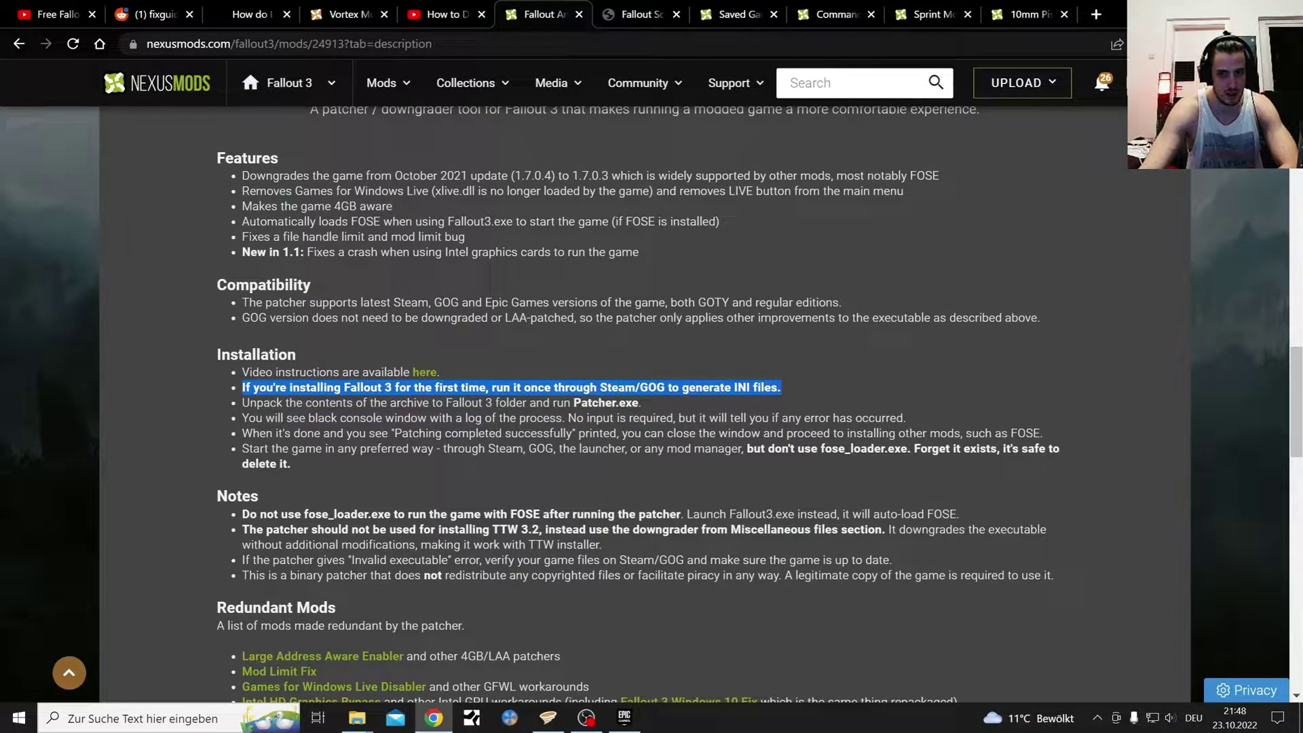
click(857, 397)
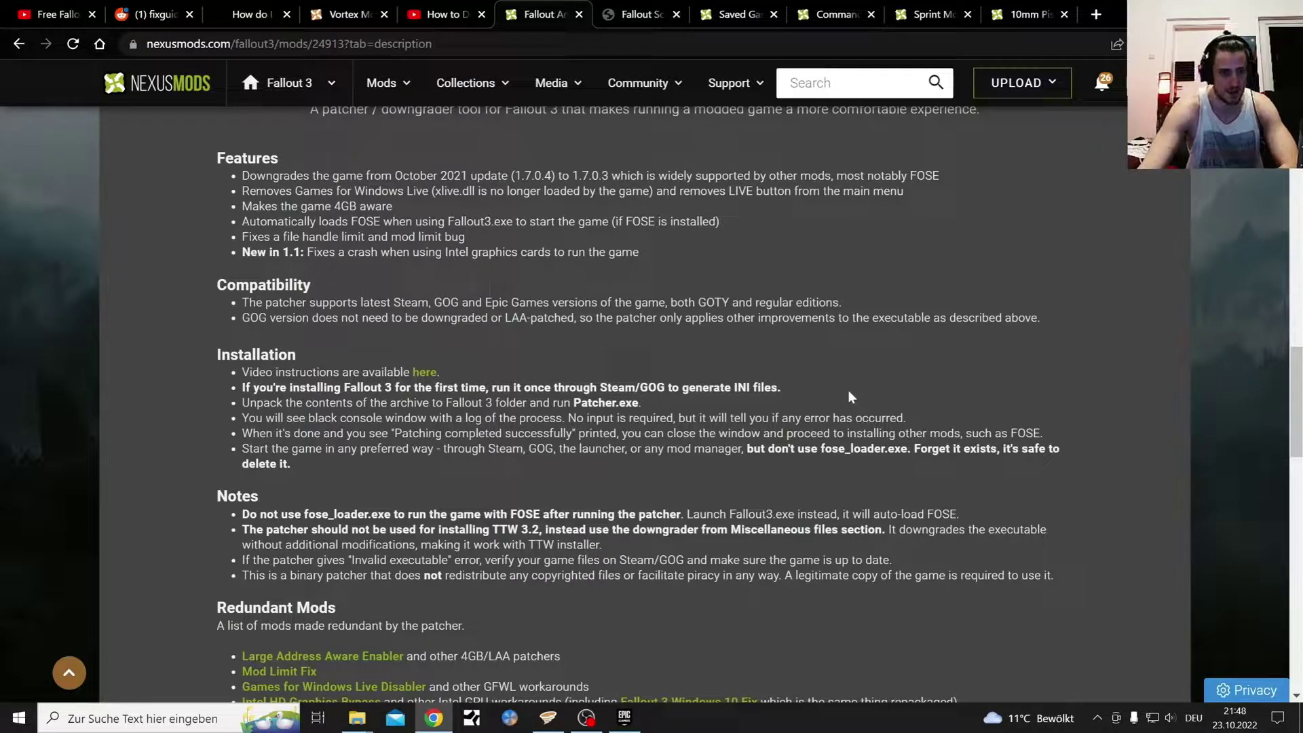
scroll(732, 409, down, 1)
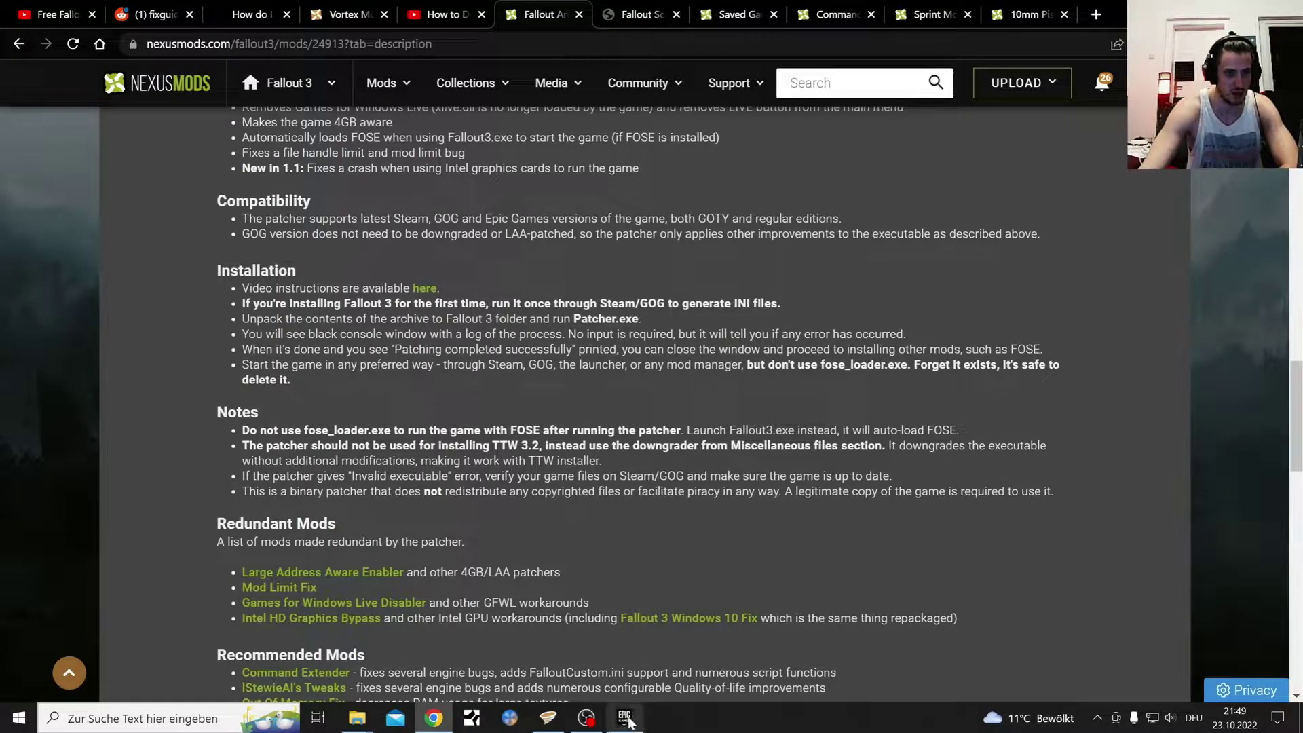
Step: Switch to File Explorer and look up Patcher.exe in the Fallout 3 GOTY German folder, then leave that folder
click(357, 718)
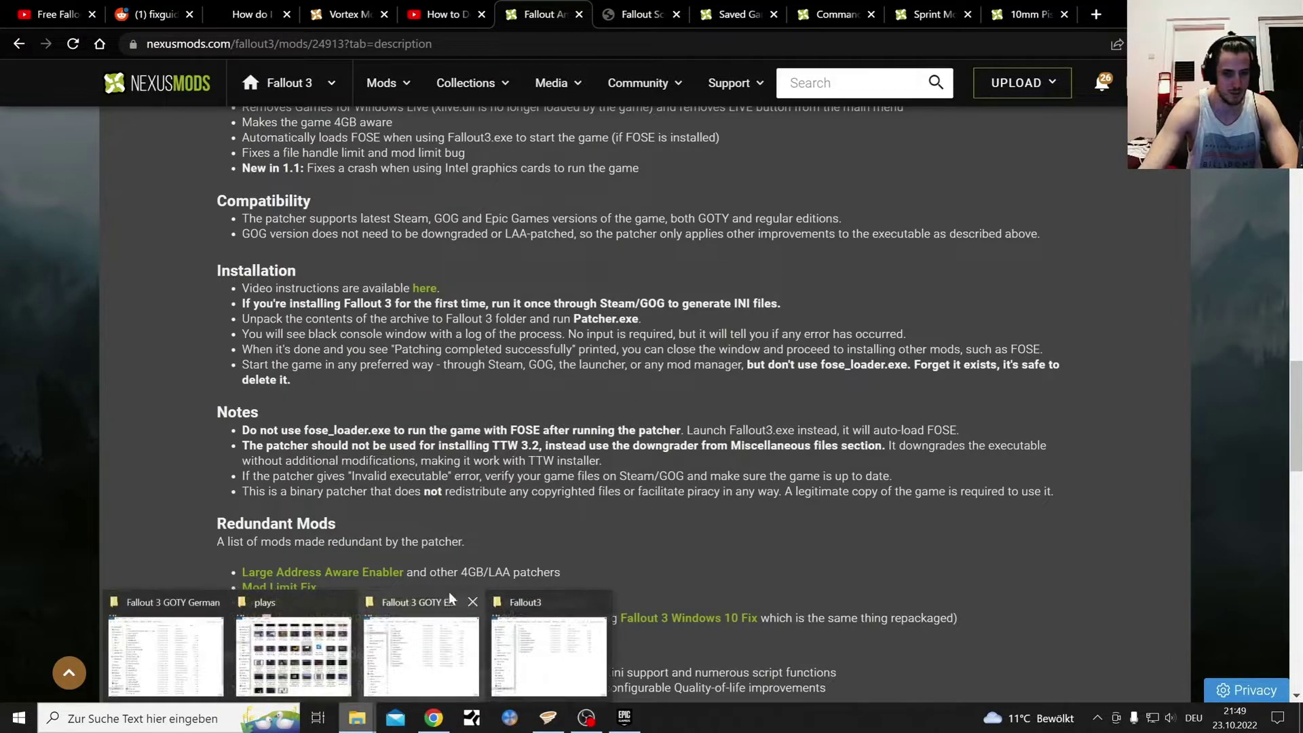
click(421, 619)
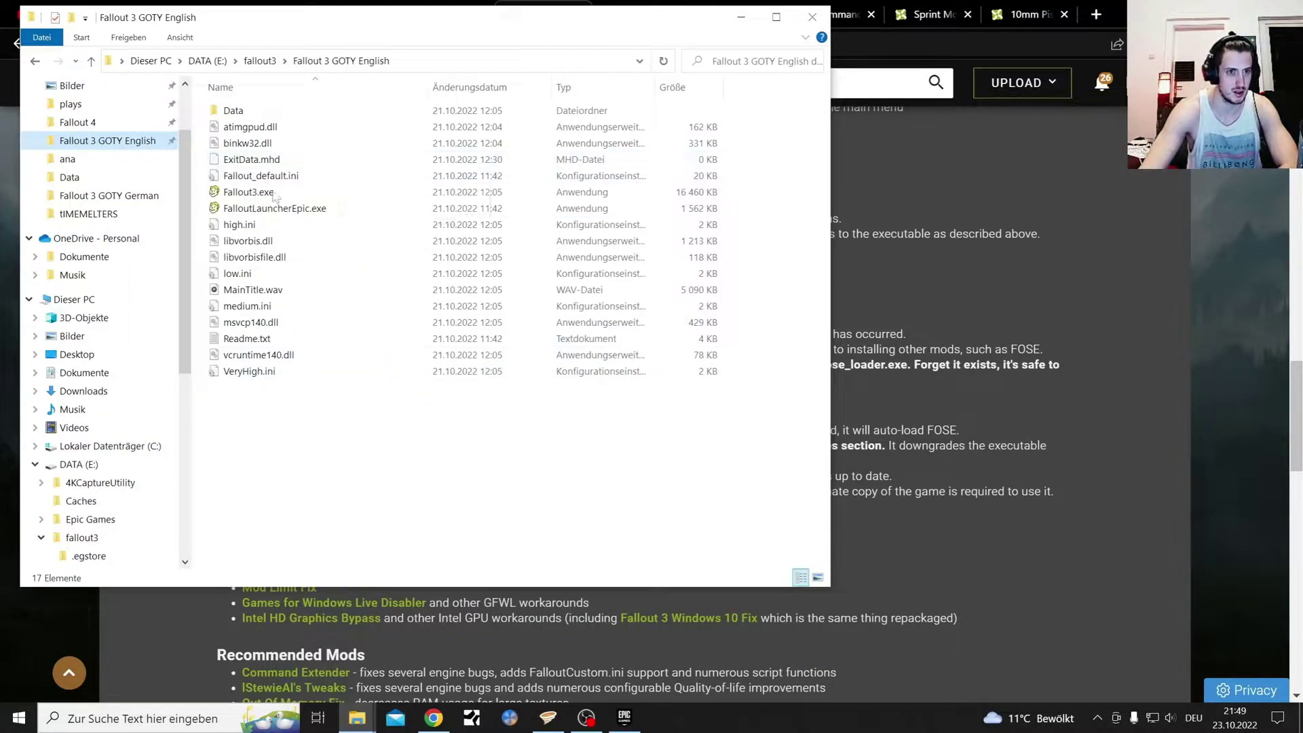
click(35, 62)
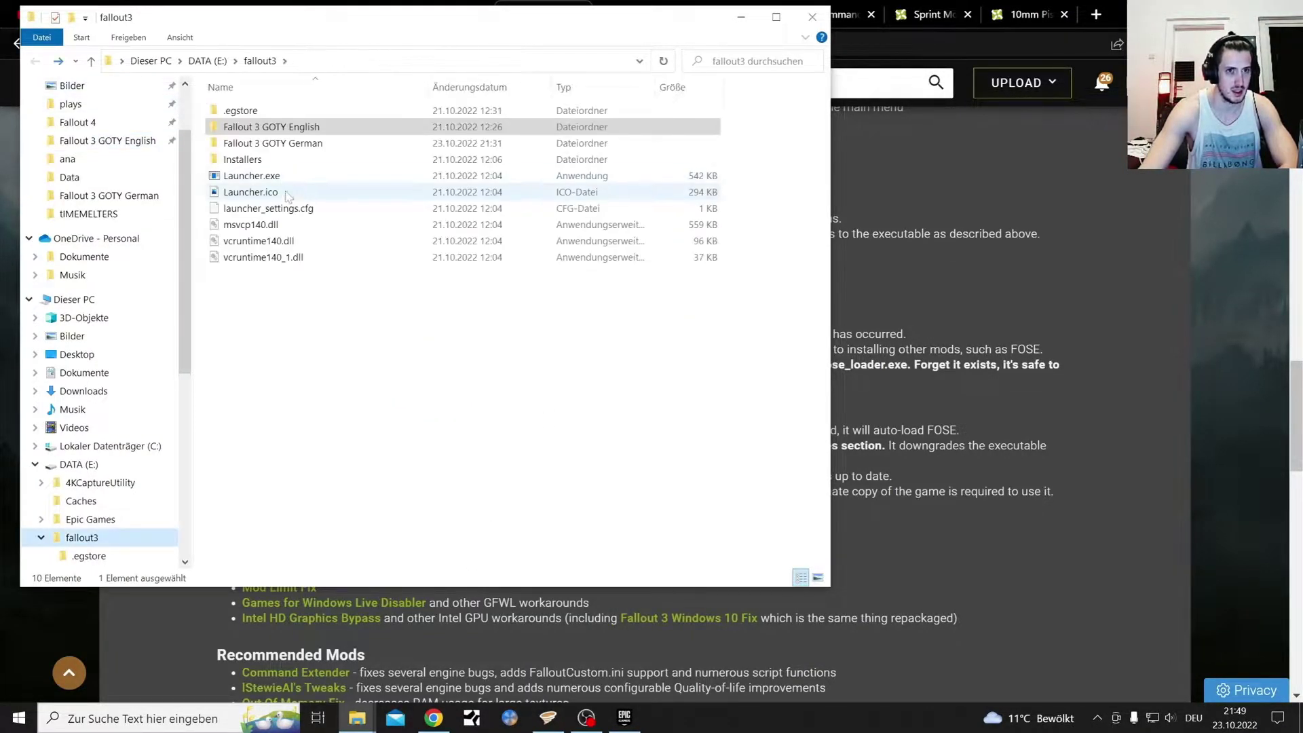
double_click(285, 143)
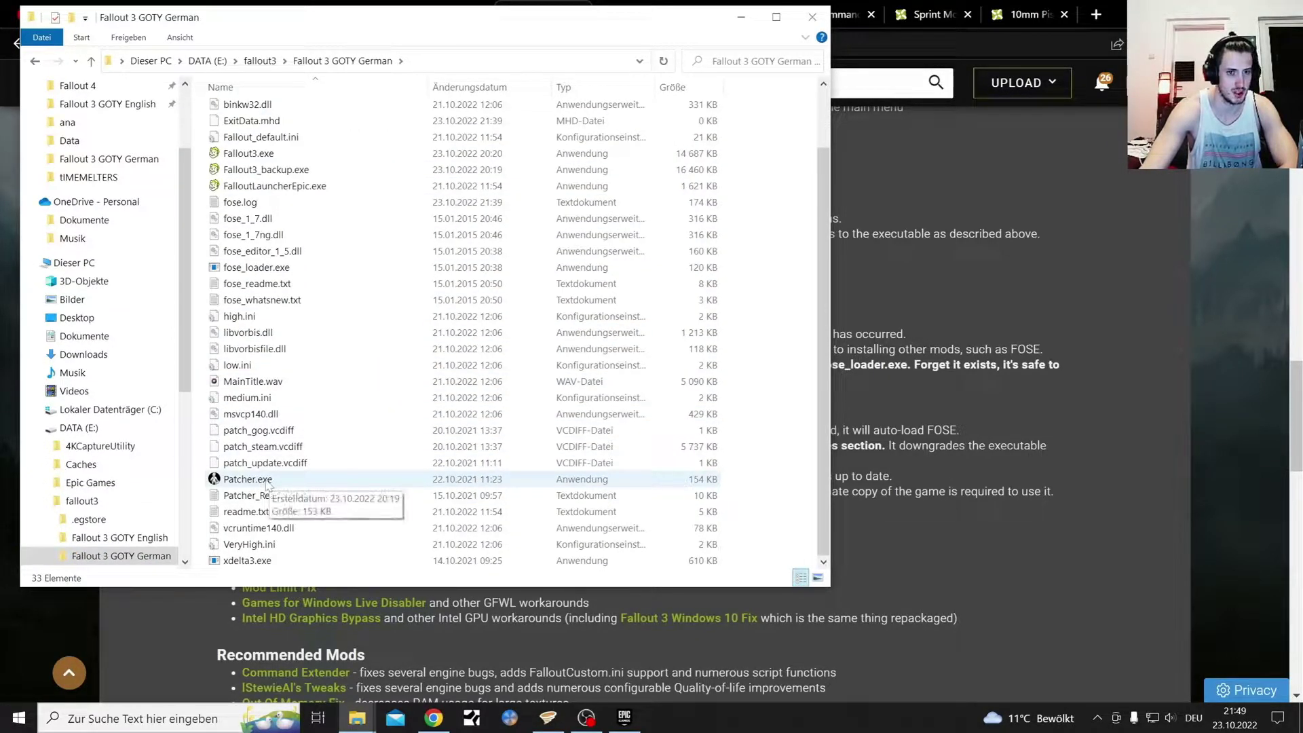
click(36, 63)
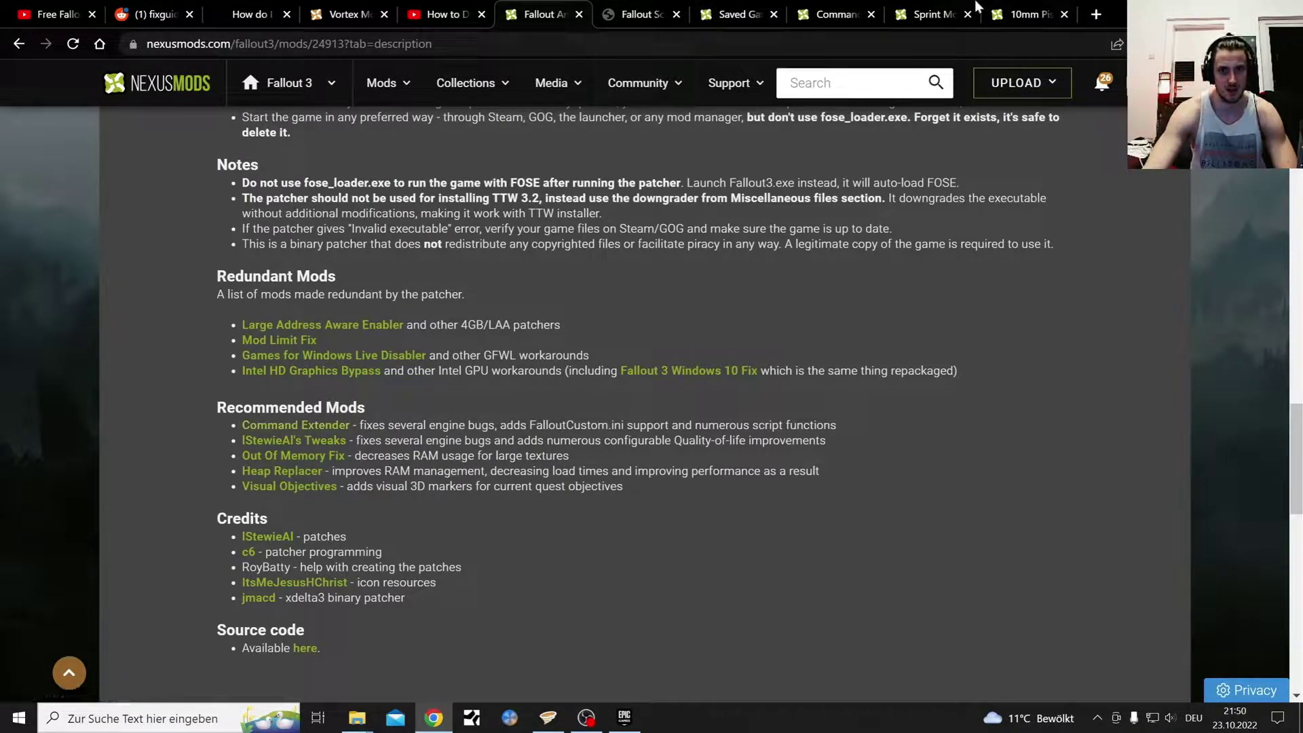
Step: Start the slow manual download of the Fallout Anniversary Patcher main file from the mod's files
scroll(631, 495, up, 3)
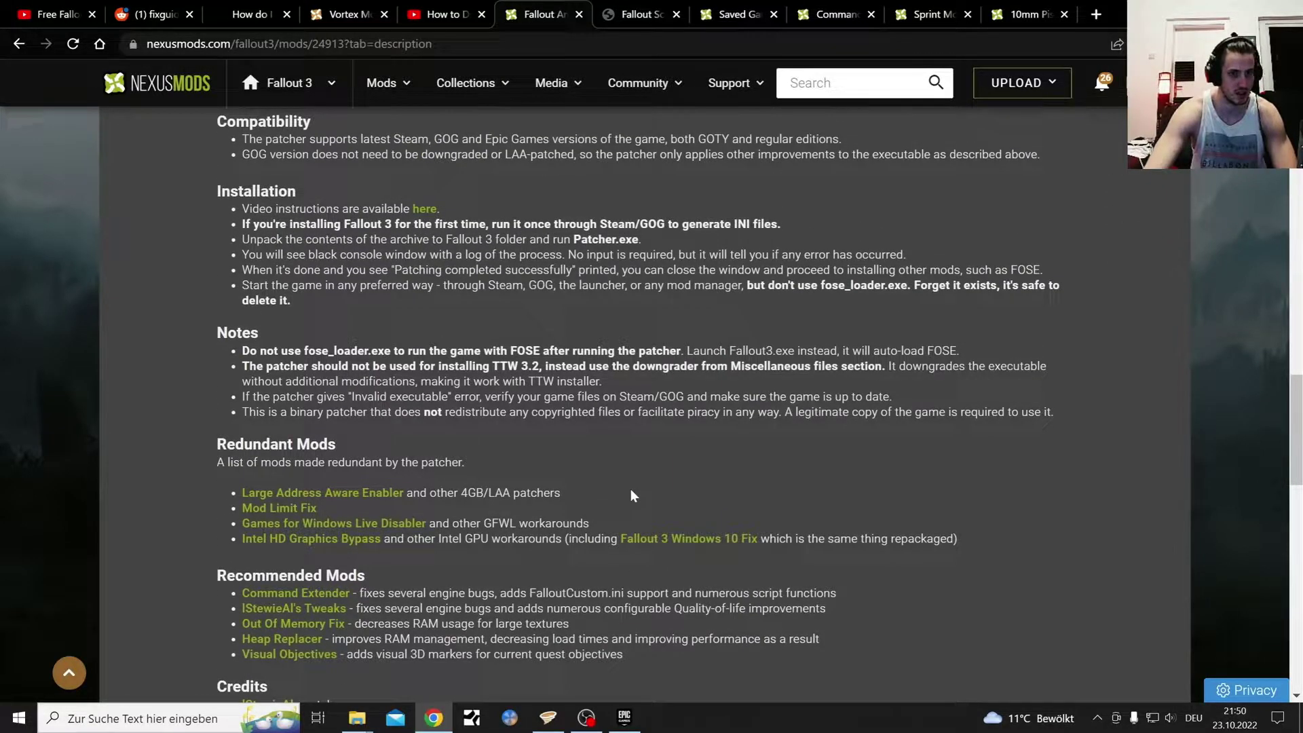
scroll(630, 496, up, 15)
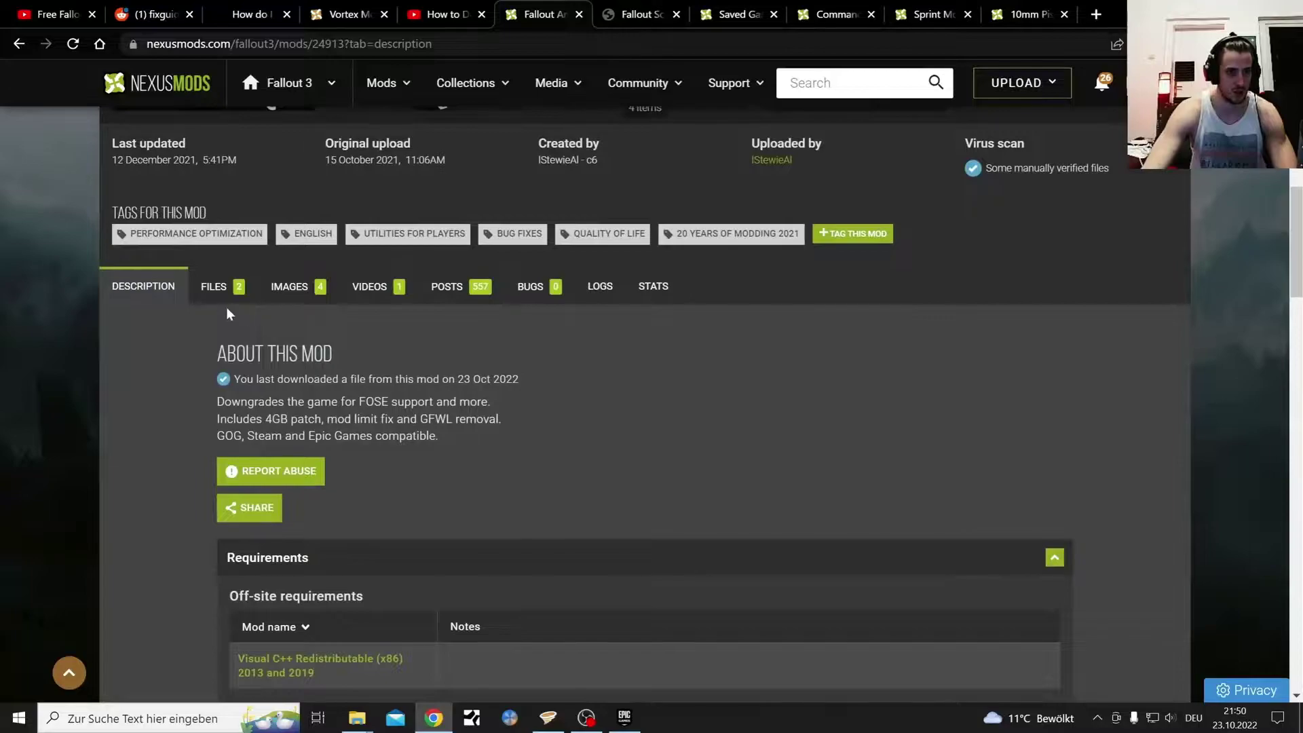
click(214, 282)
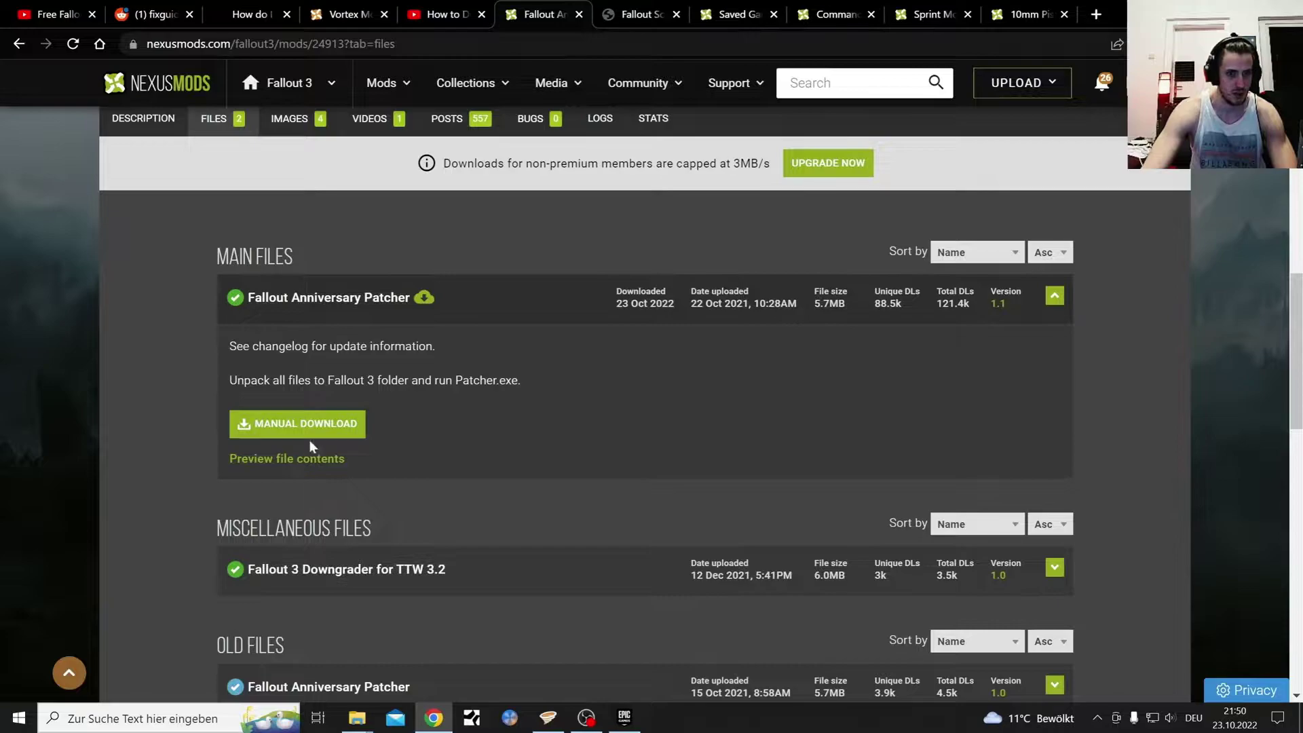
click(313, 427)
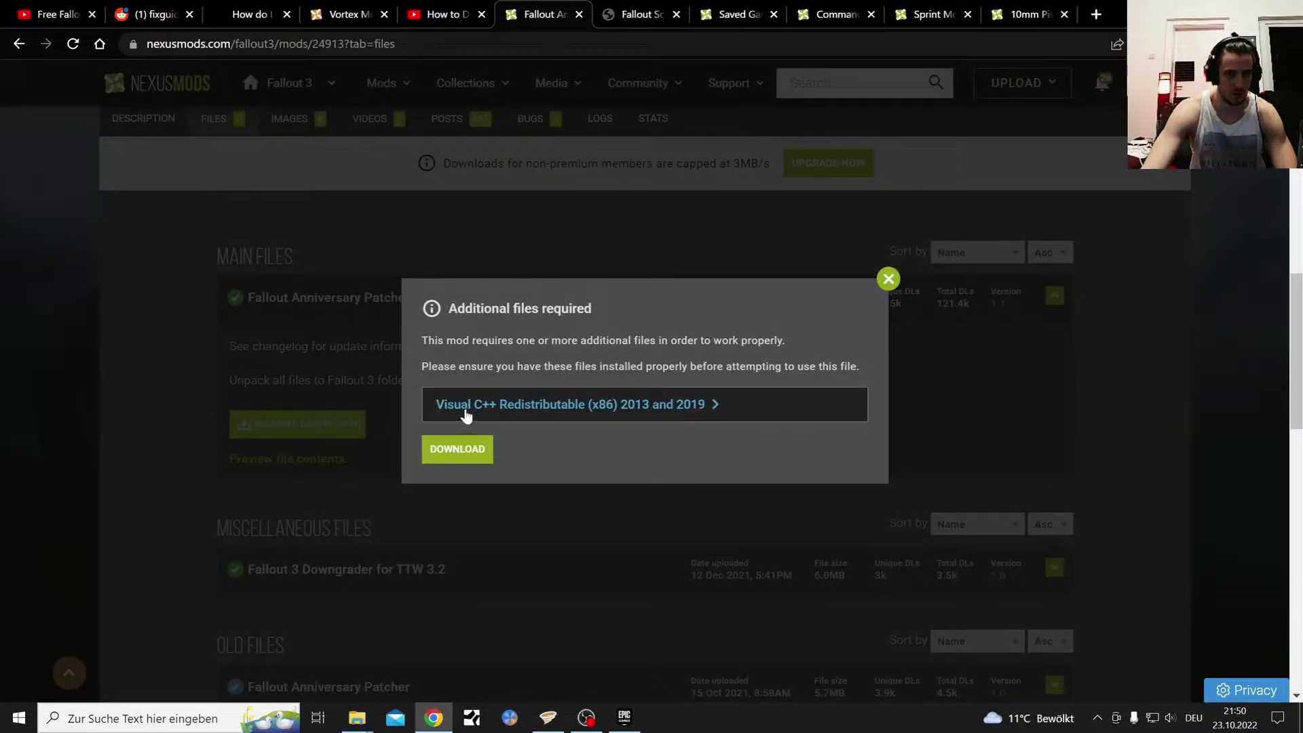
click(450, 460)
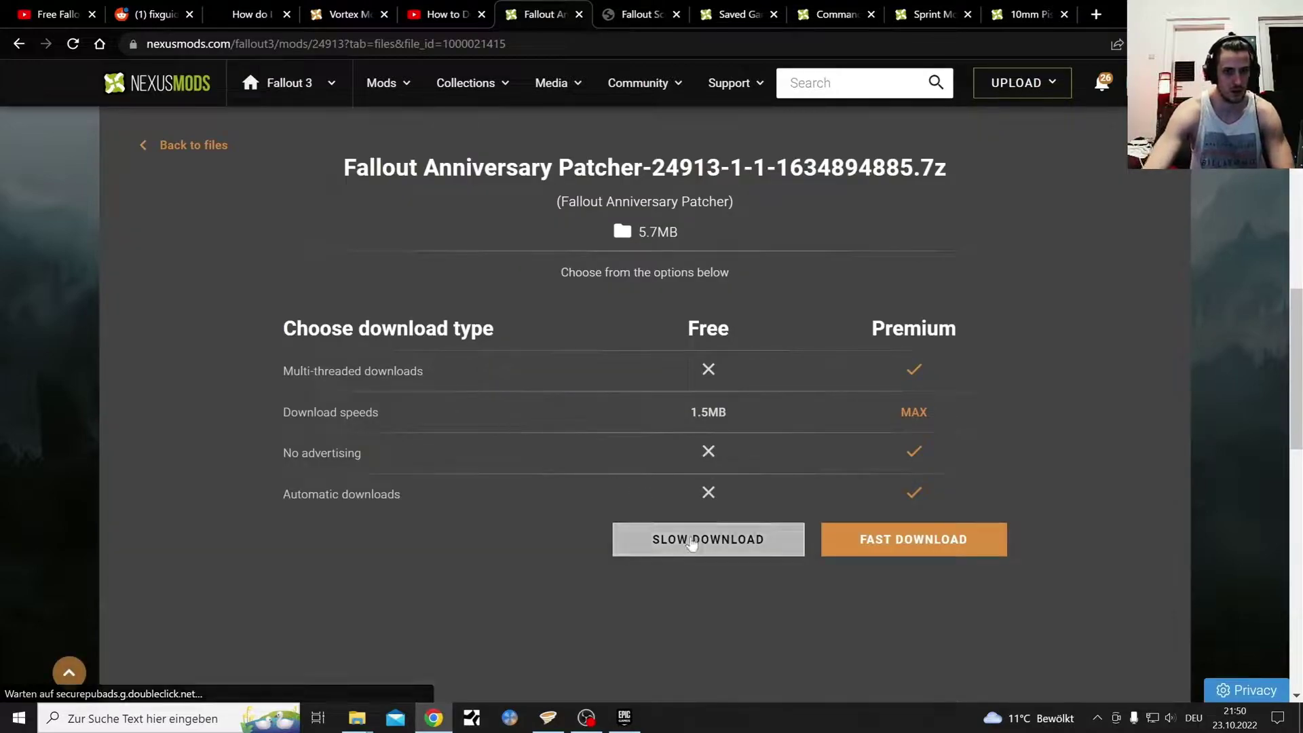
click(691, 542)
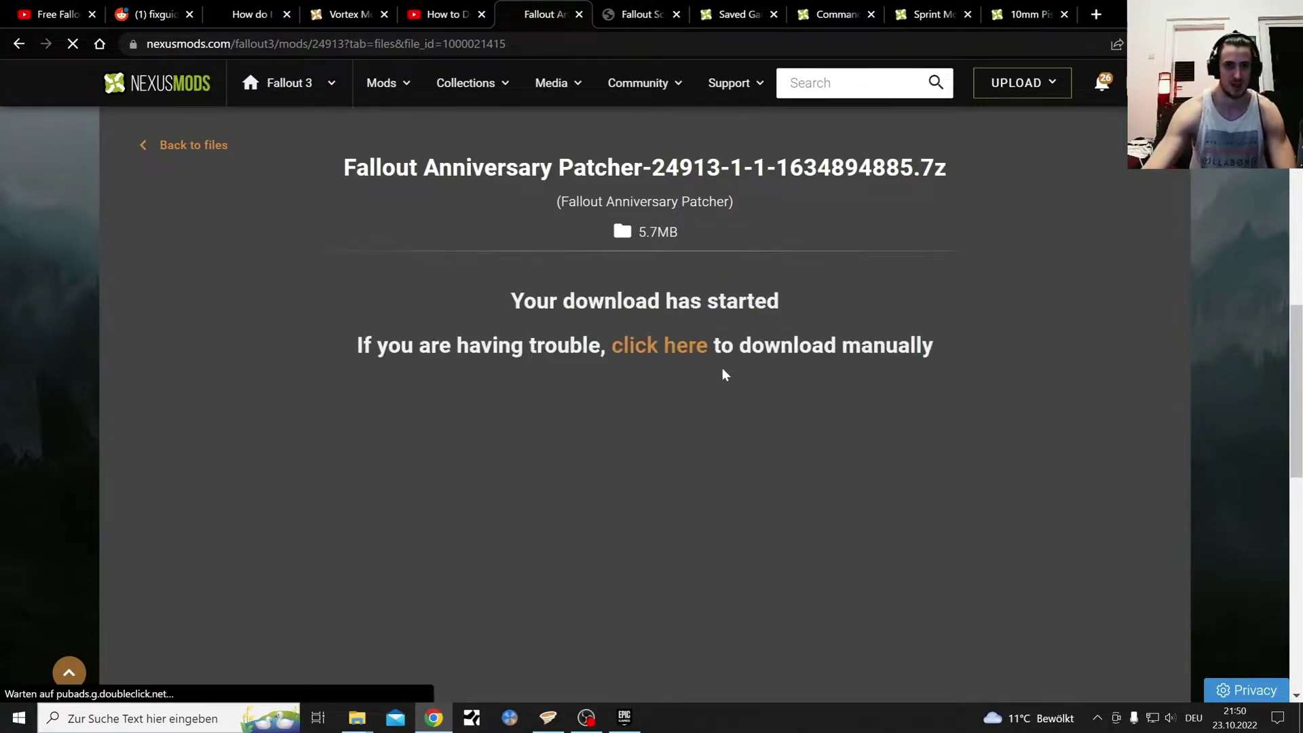
Step: Save the patcher archive to the Fallout 3 GOTY English folder and show the downloaded file in its folder
scroll(57, 169, up, 3)
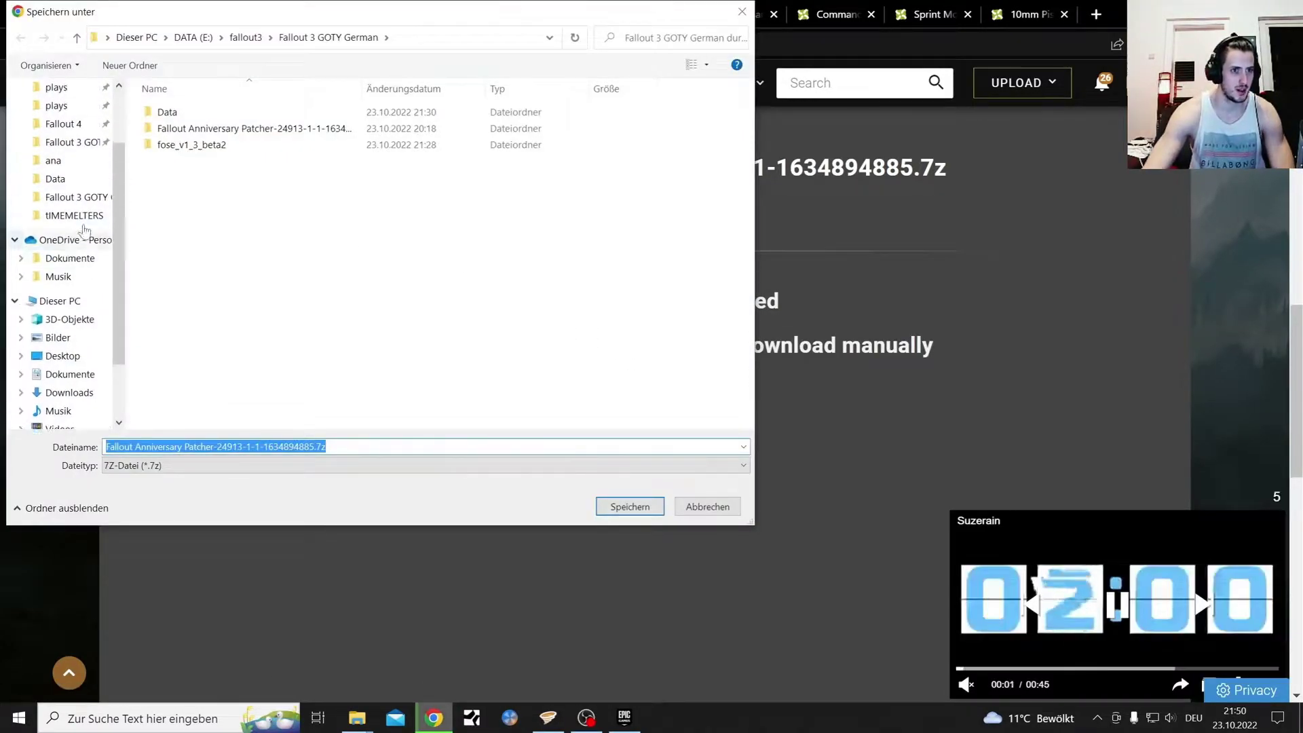
click(57, 139)
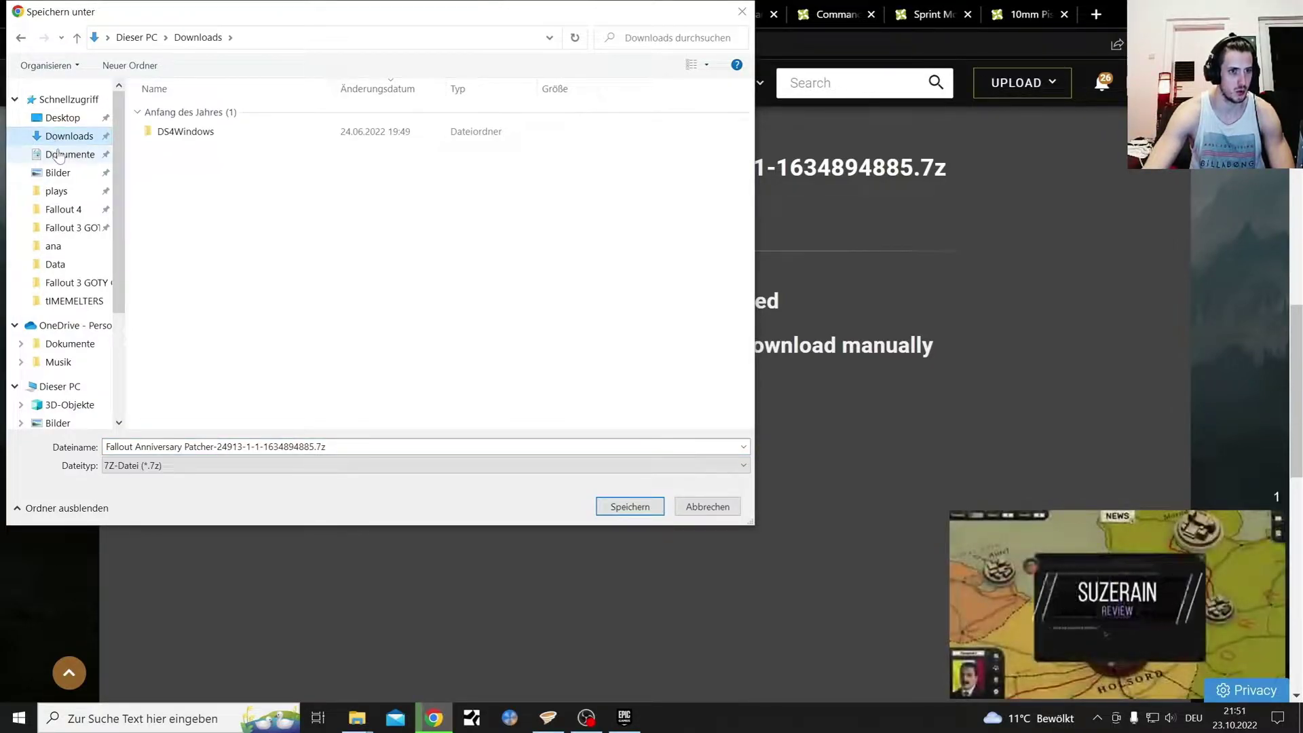
click(64, 231)
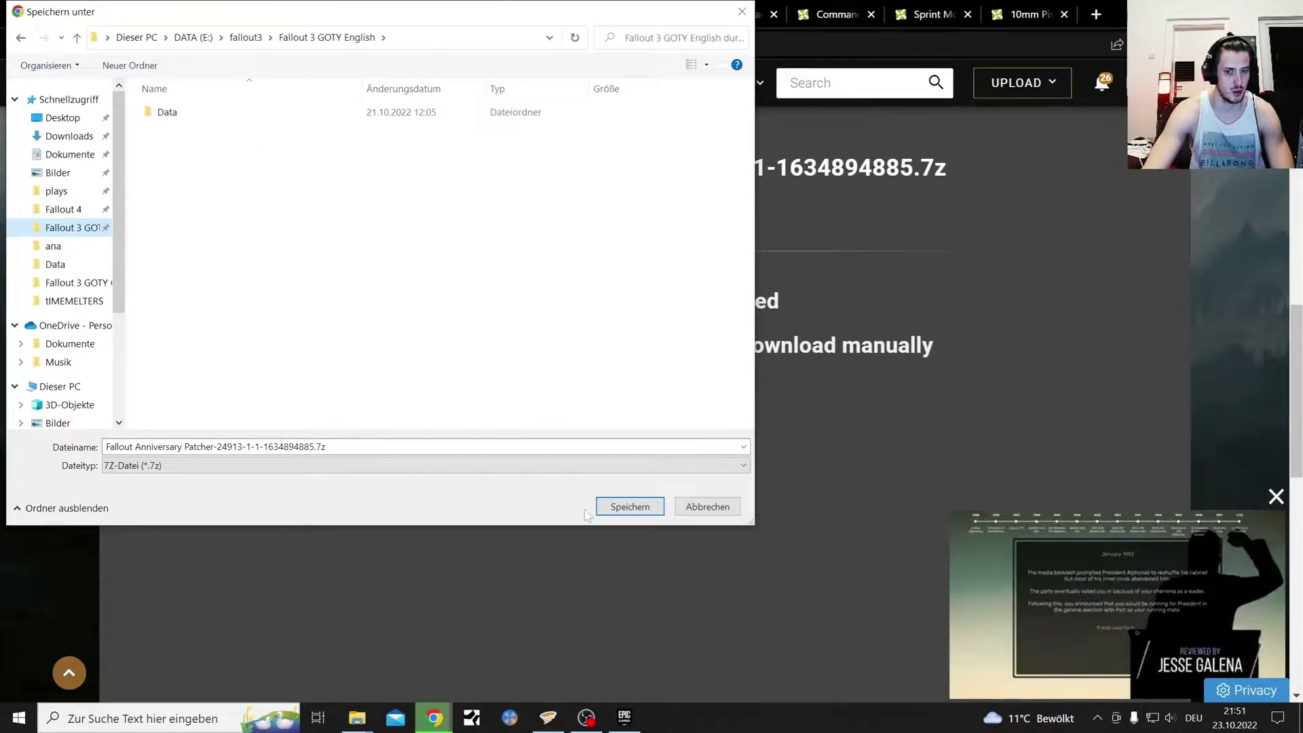
click(638, 509)
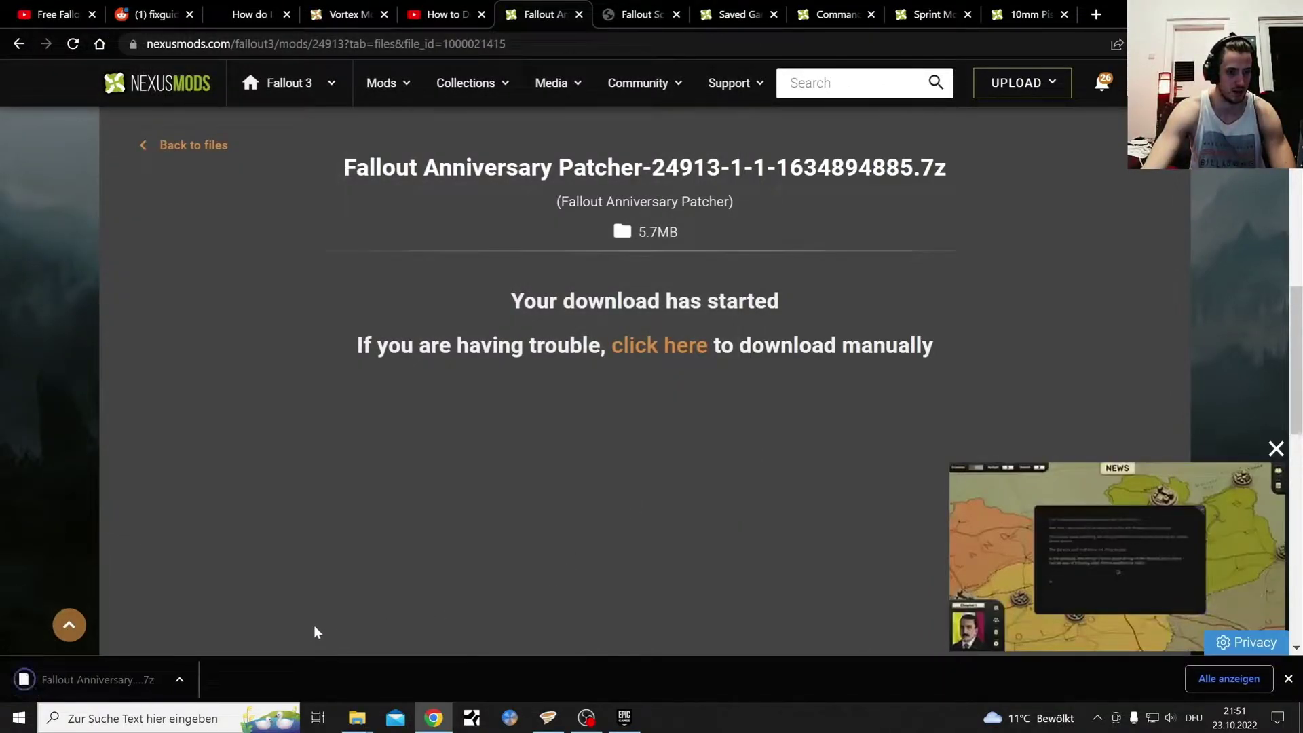
click(179, 679)
click(228, 630)
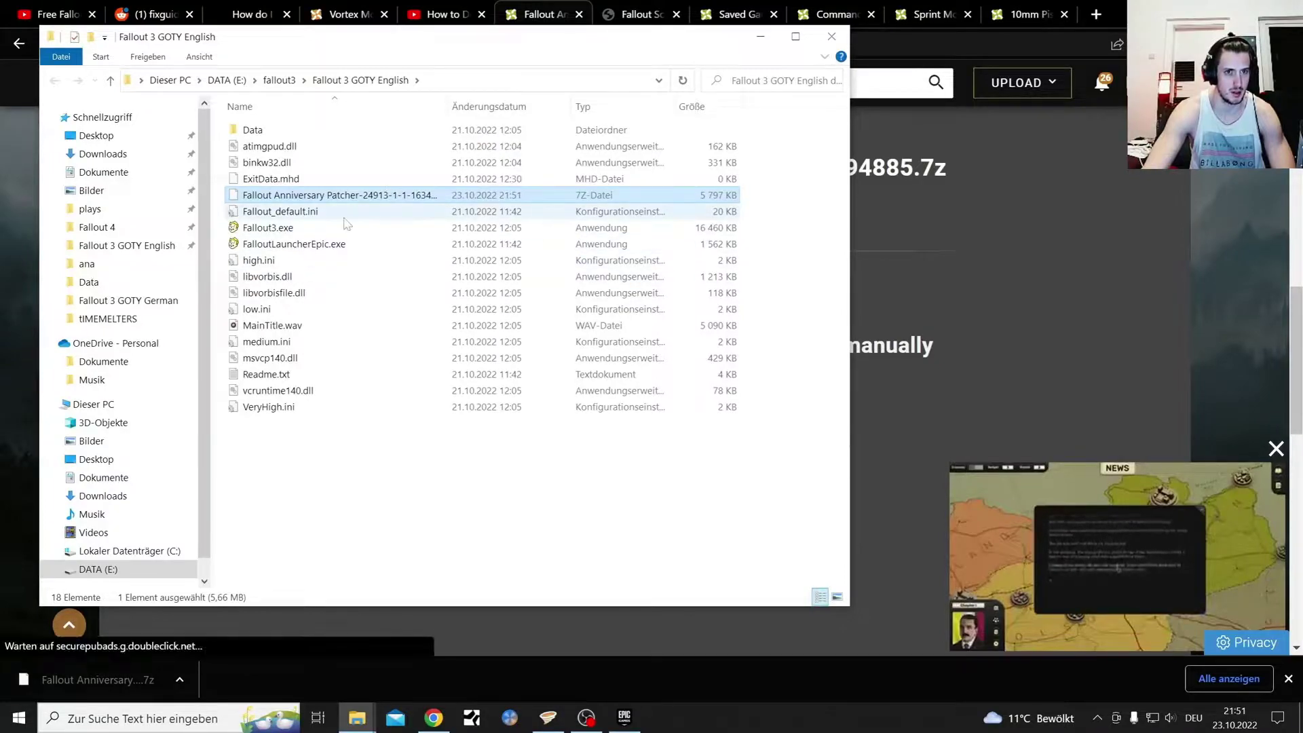
Step: Search Google for 7zip in a new tab and look over the 7-Zip download results
click(1095, 14)
key(ctrl+l)
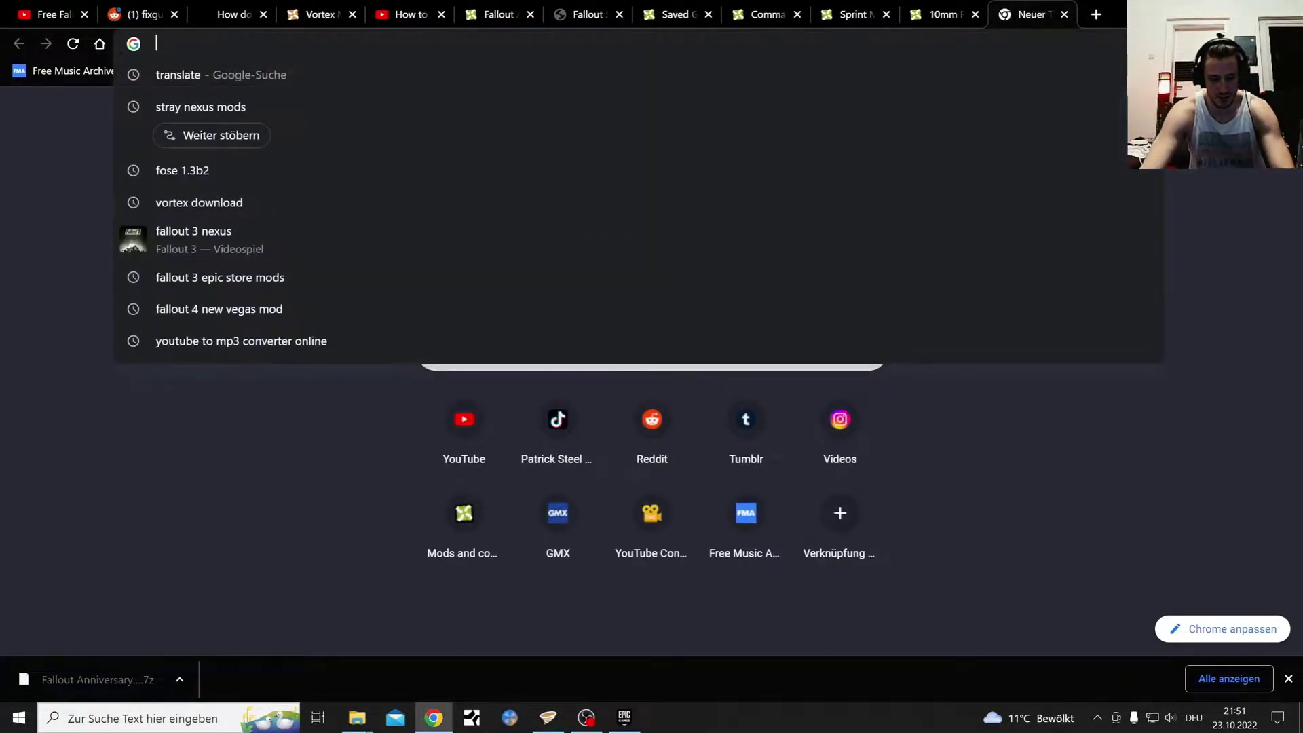
text(7)
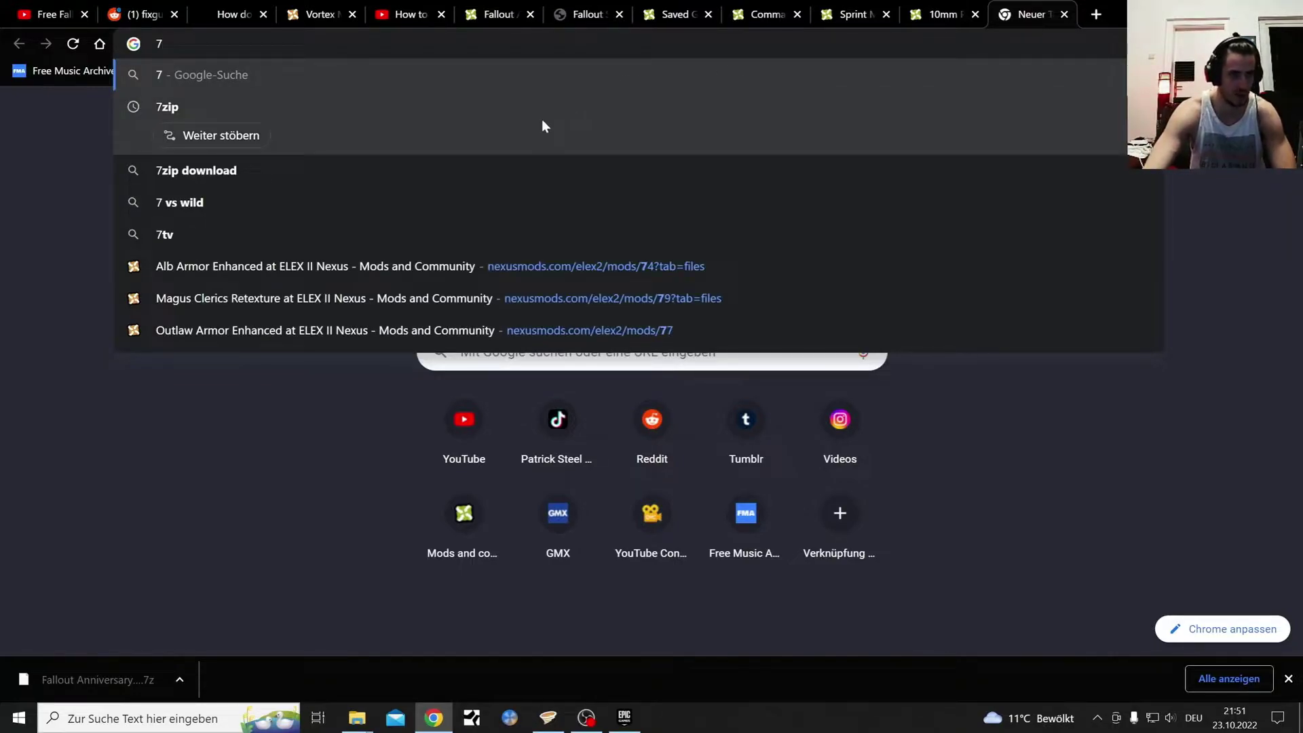
click(532, 110)
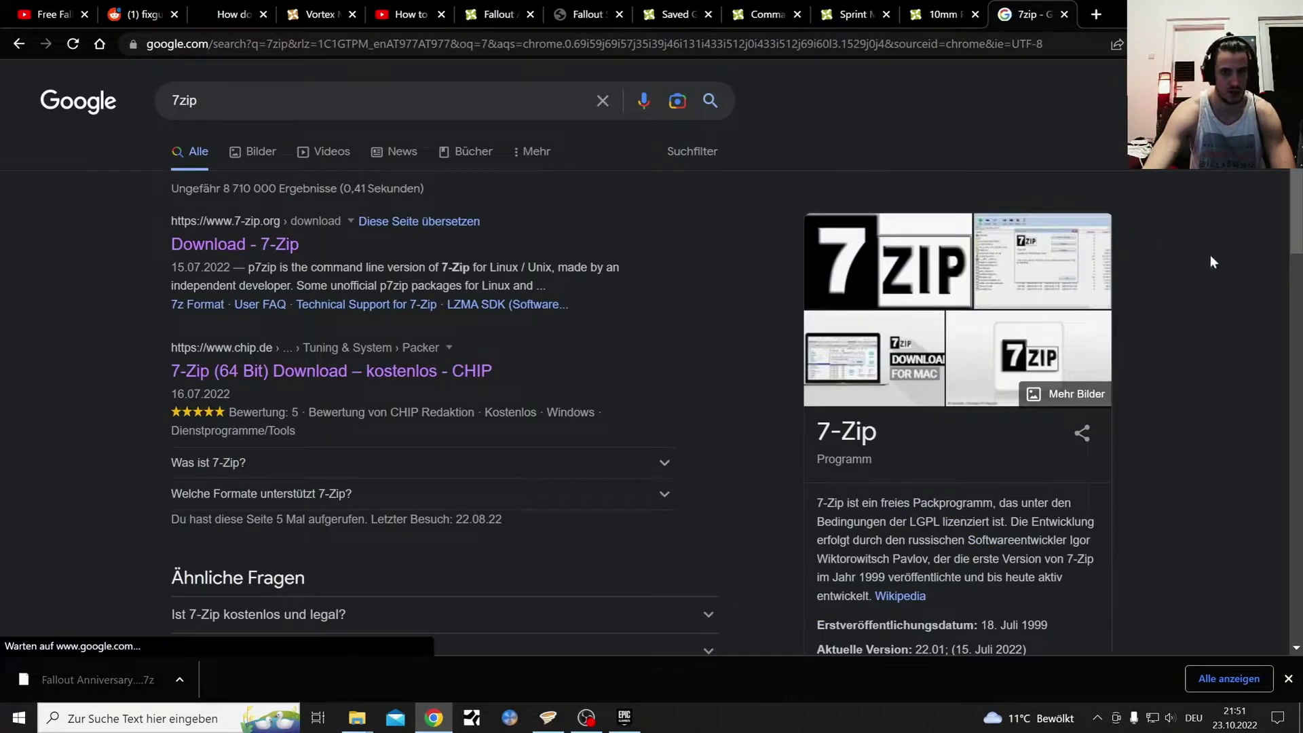
scroll(1285, 303, down, 3)
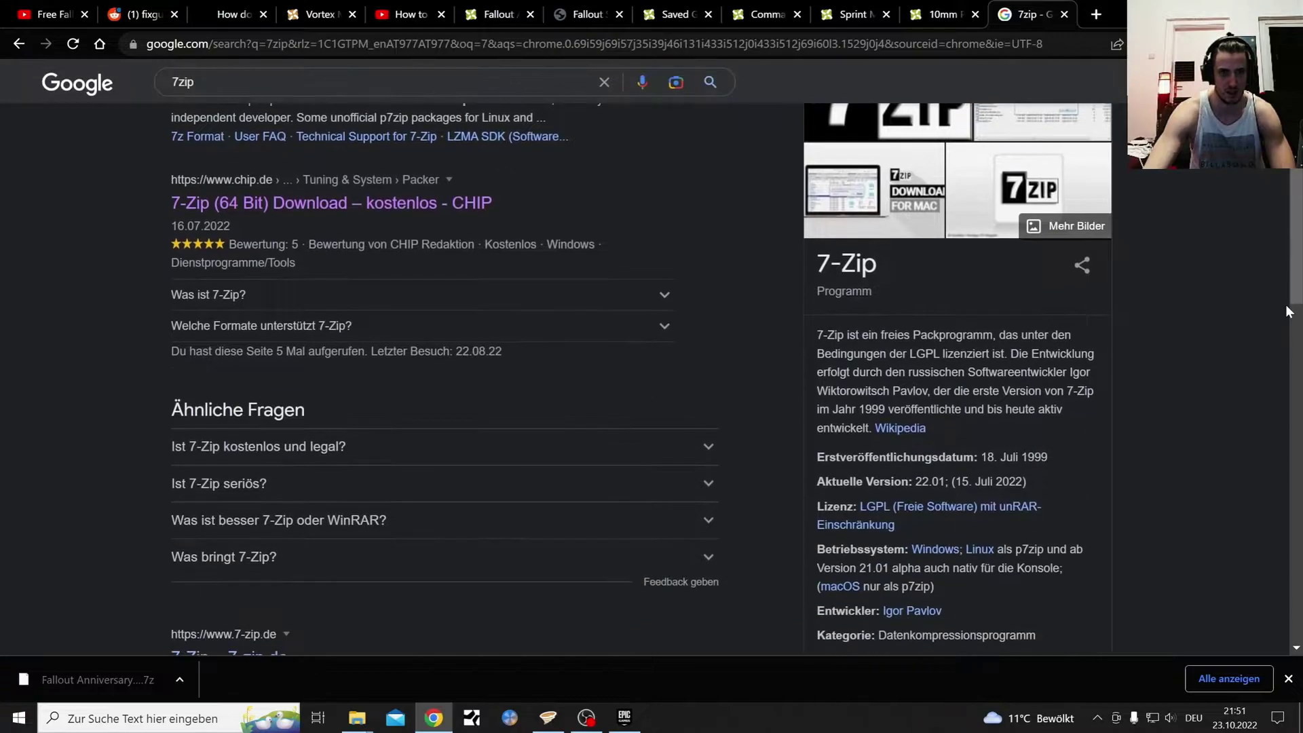
scroll(1285, 304, up, 3)
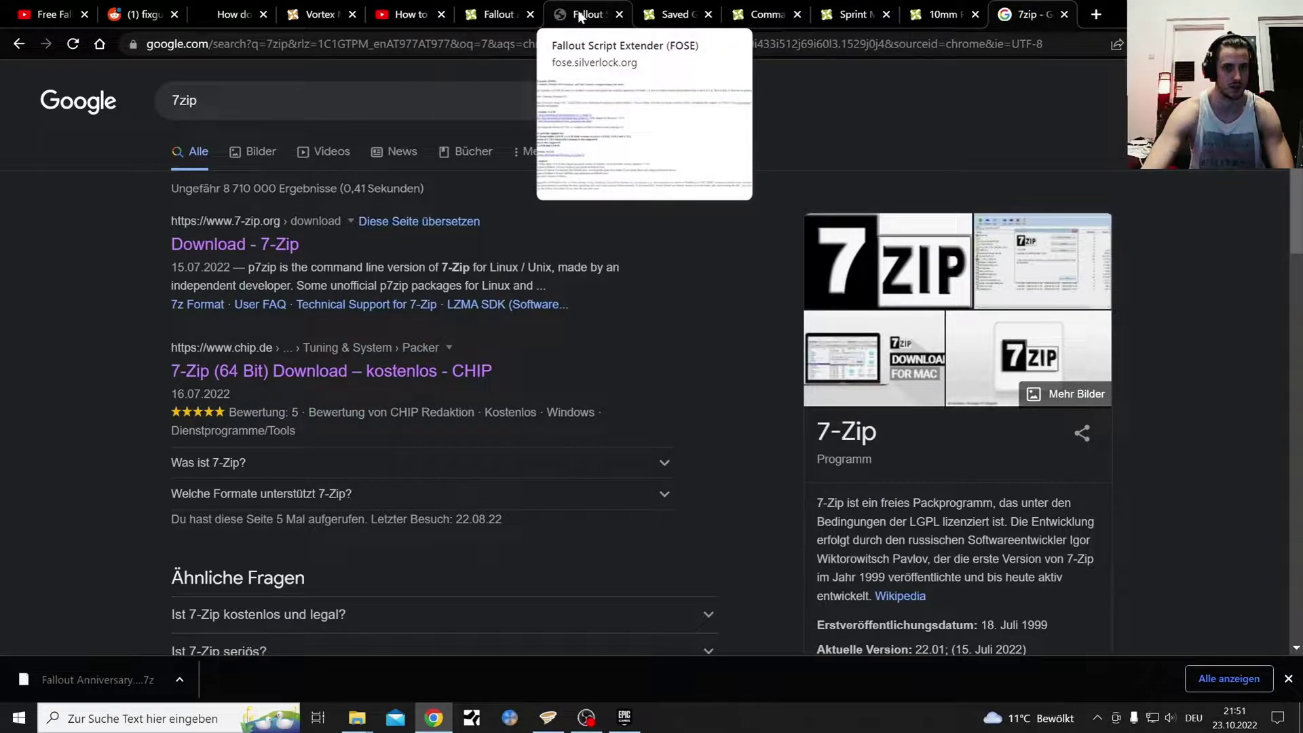
Step: Return to the Anniversary Patcher download page and show the downloaded archive in the Fallout 3 GOTY English folder
click(491, 10)
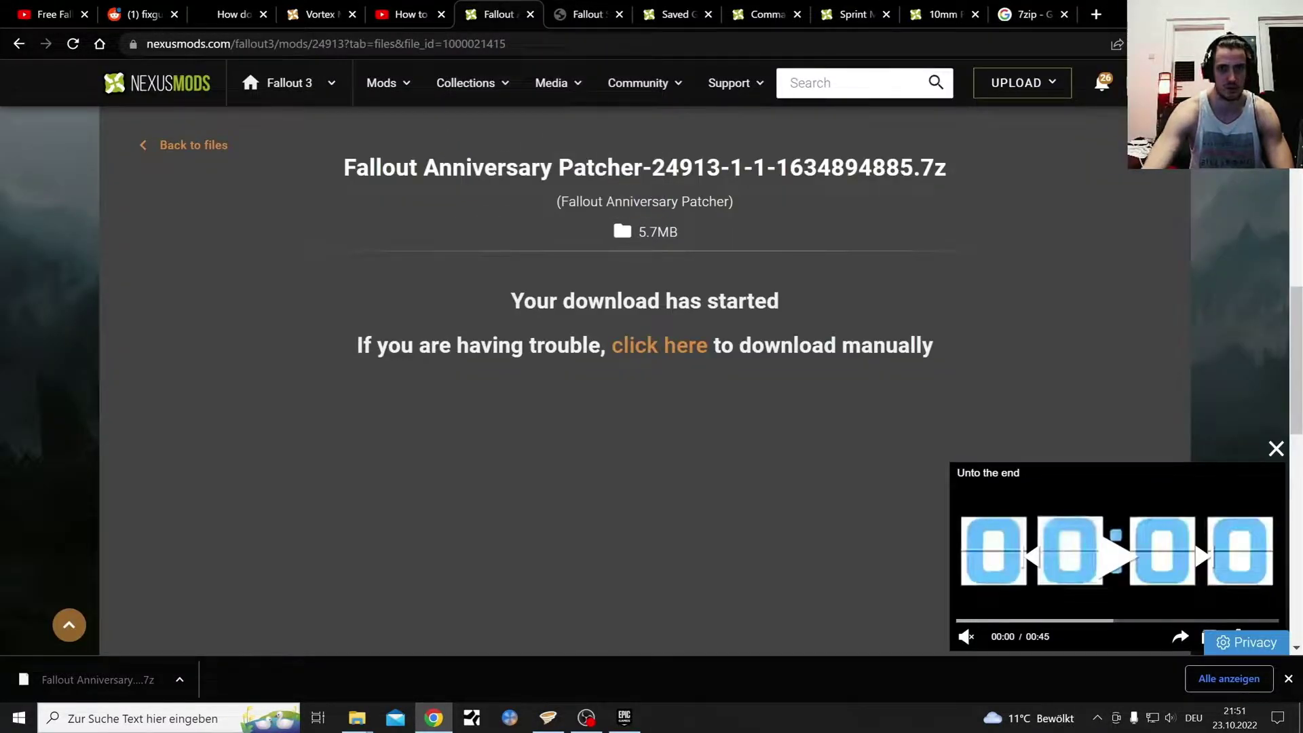
click(357, 718)
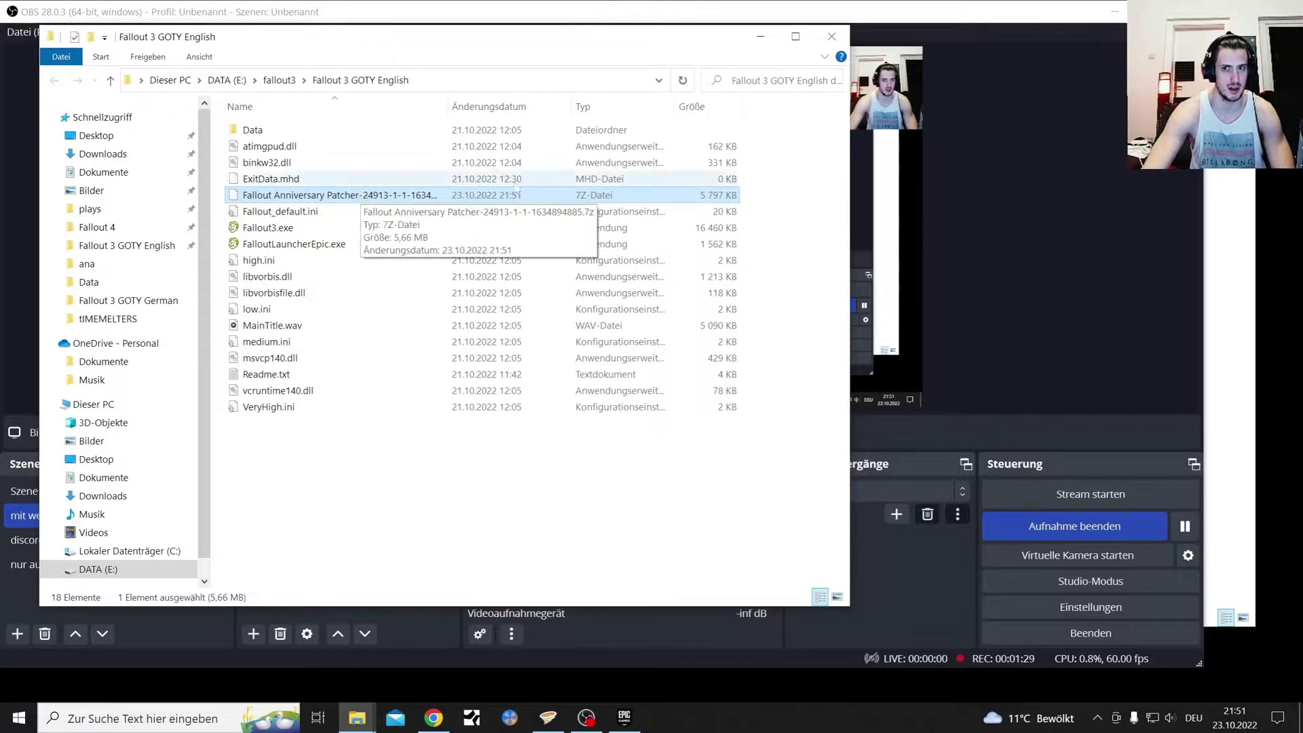
click(434, 717)
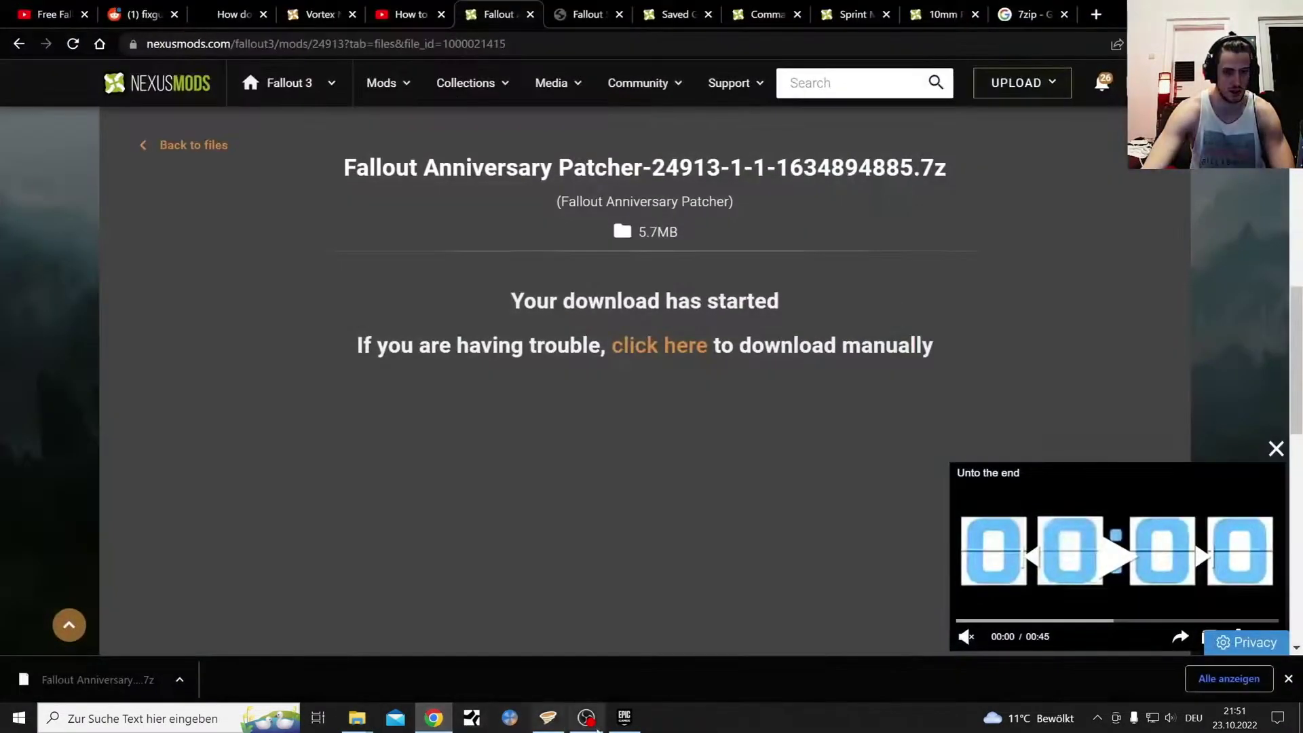
mouse_move(353, 725)
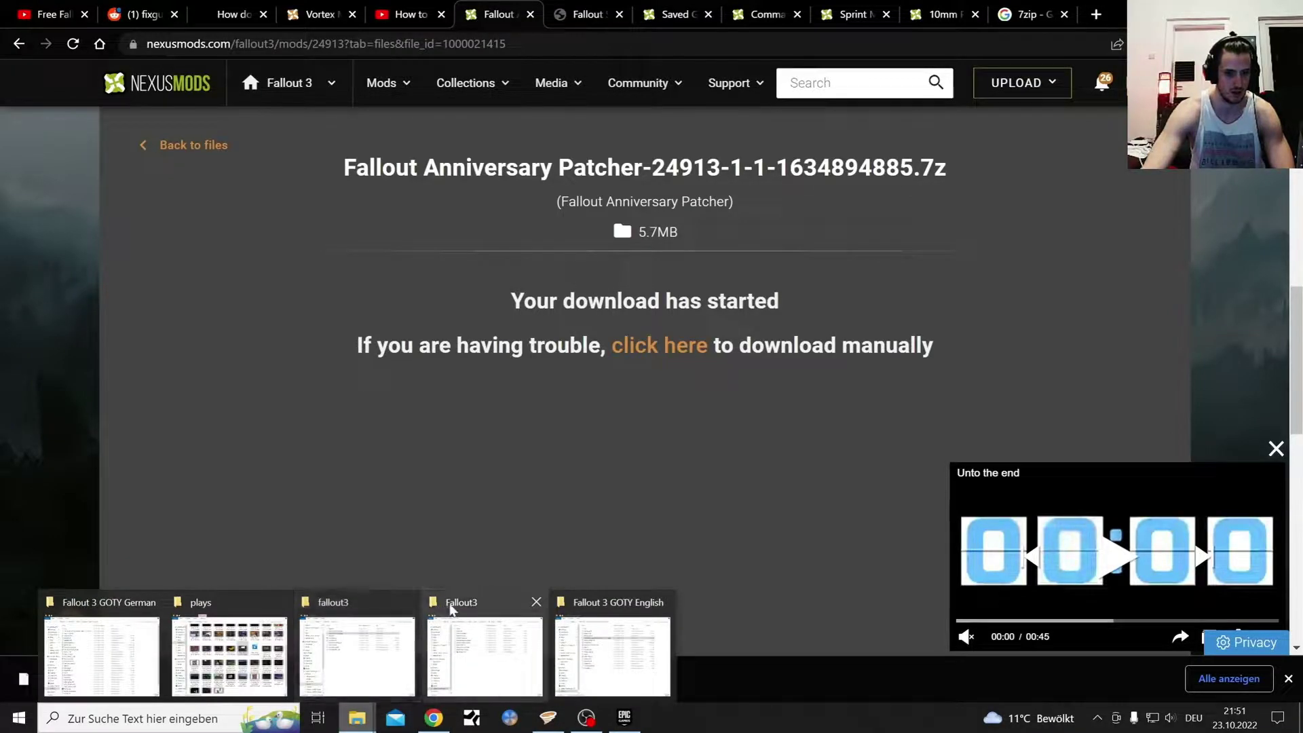
mouse_move(533, 604)
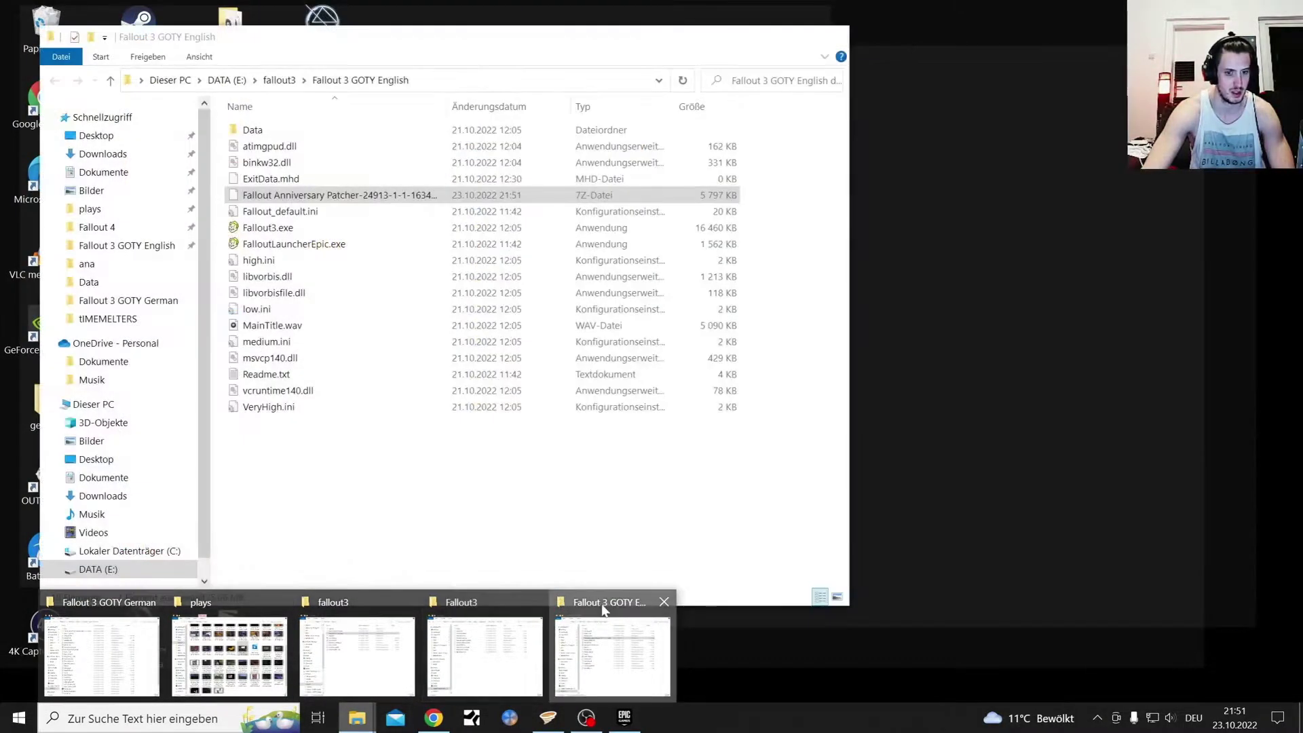
click(611, 645)
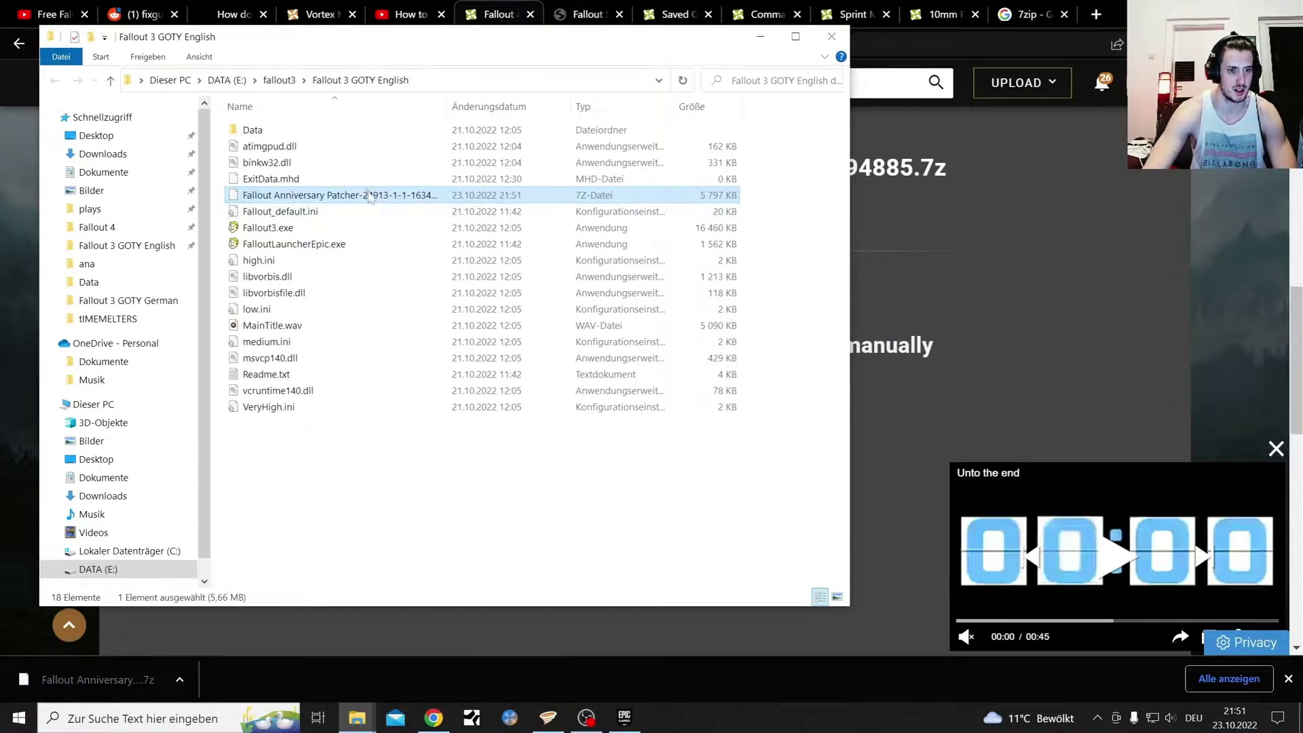
click(174, 685)
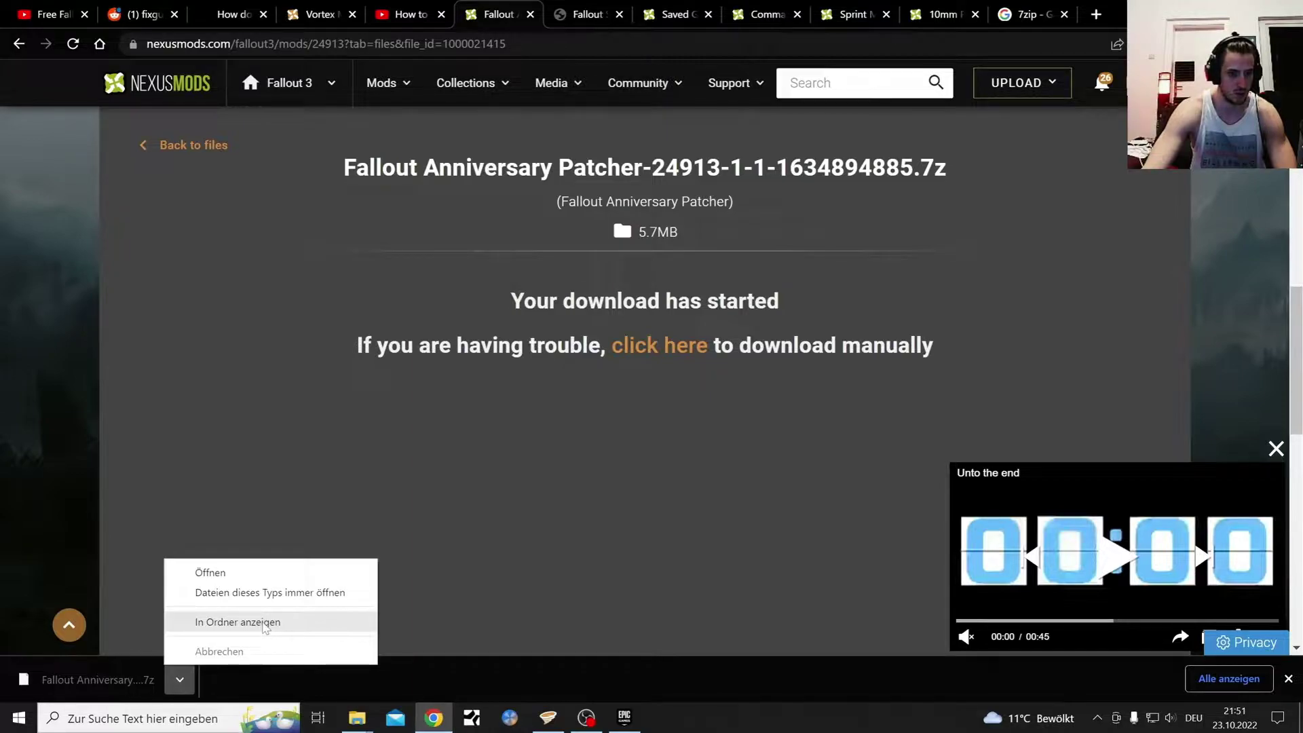
click(180, 682)
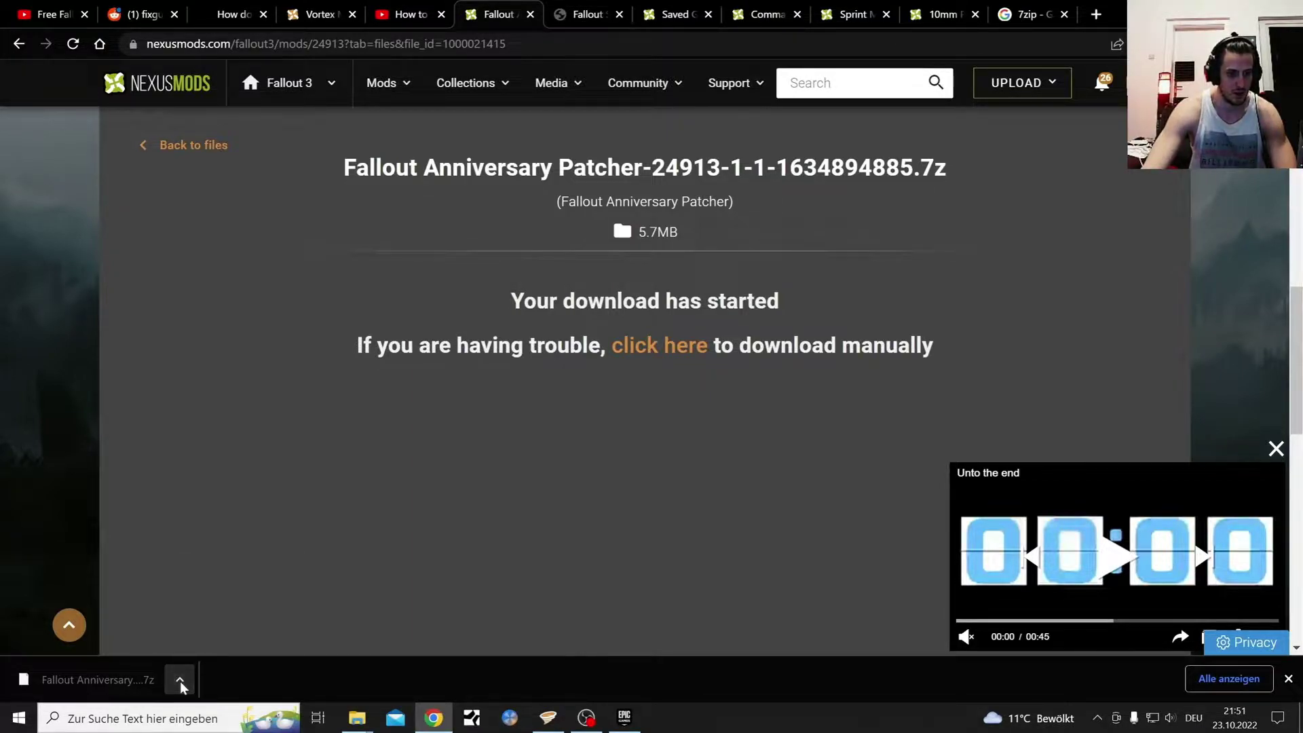
click(181, 682)
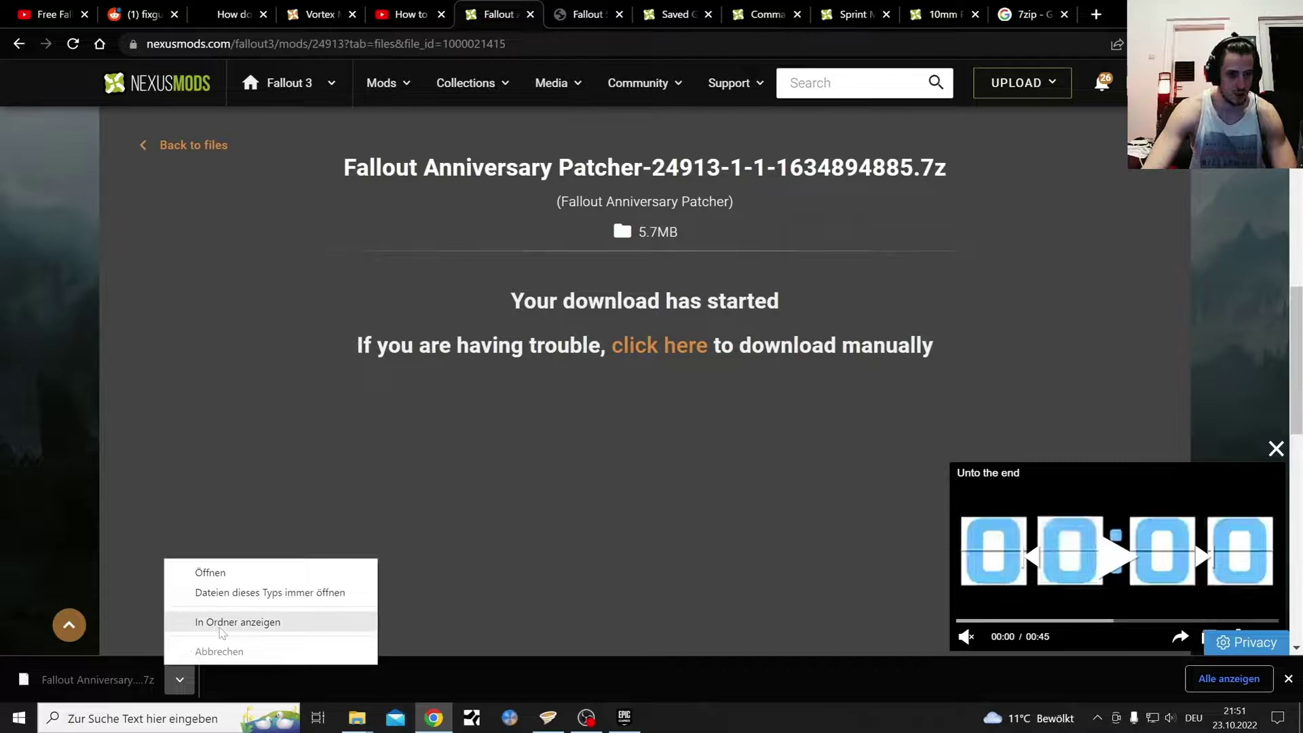
click(221, 622)
Step: Extract the Fallout Anniversary Patcher archive with 7-Zip into a subfolder of the same name, and delete the archive
right_click(364, 198)
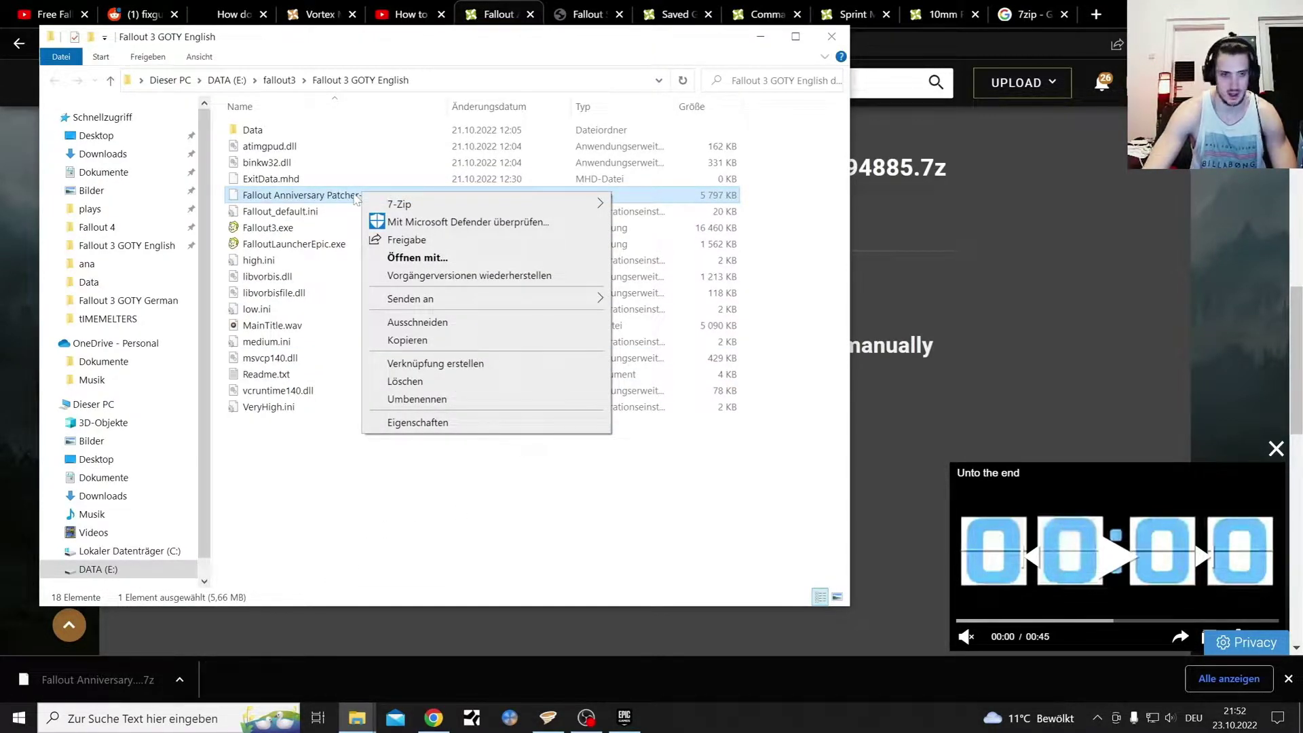
mouse_move(394, 204)
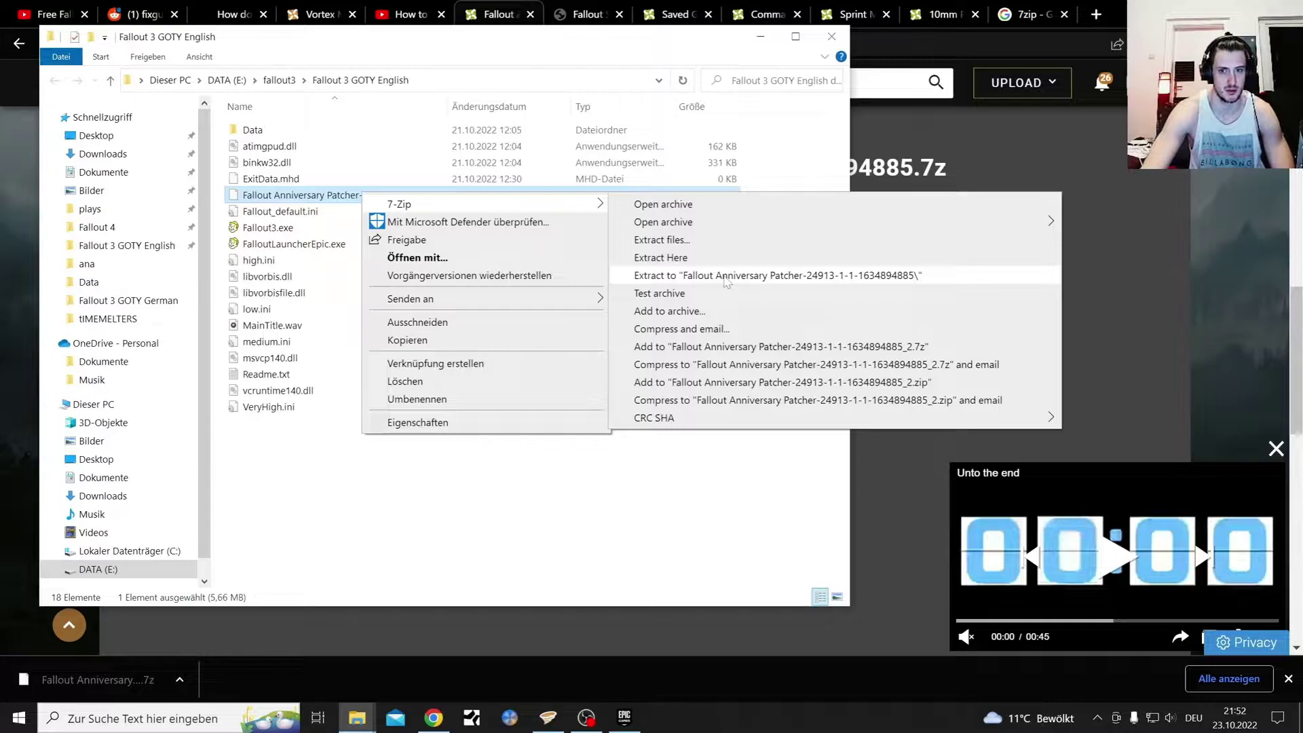
click(725, 278)
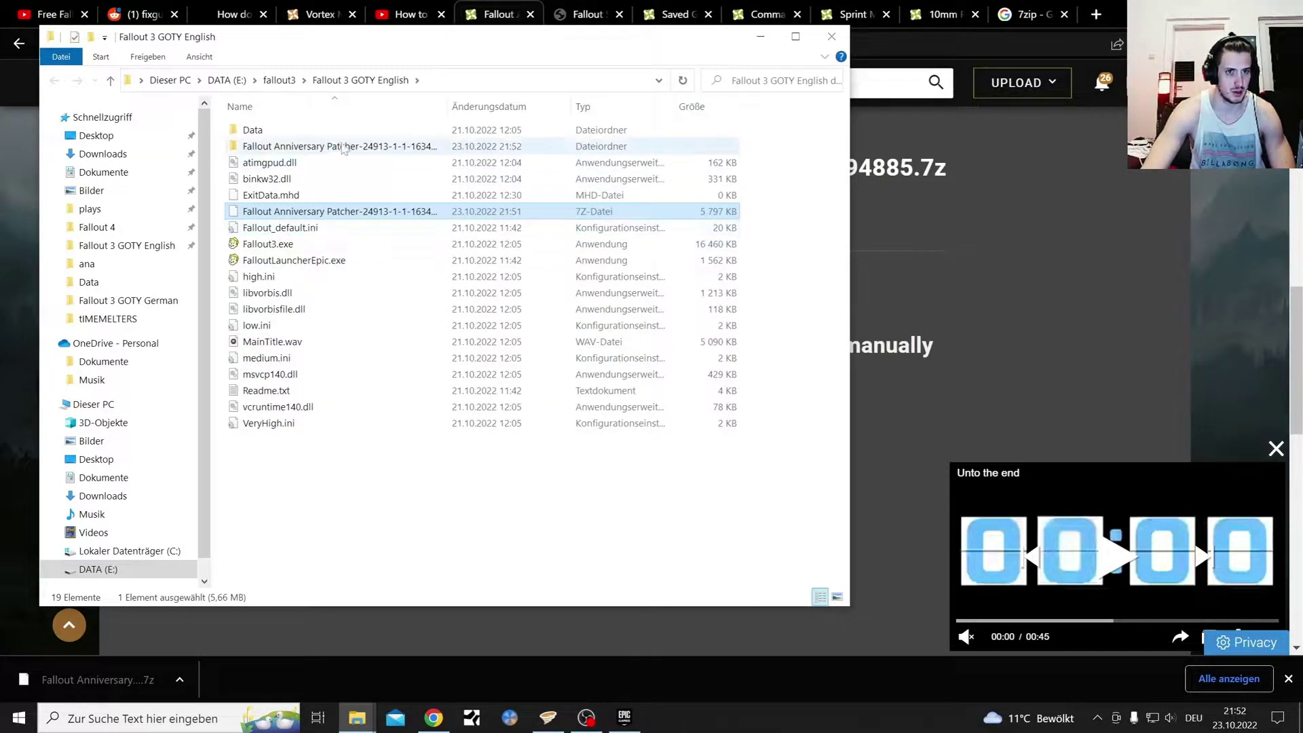
right_click(367, 216)
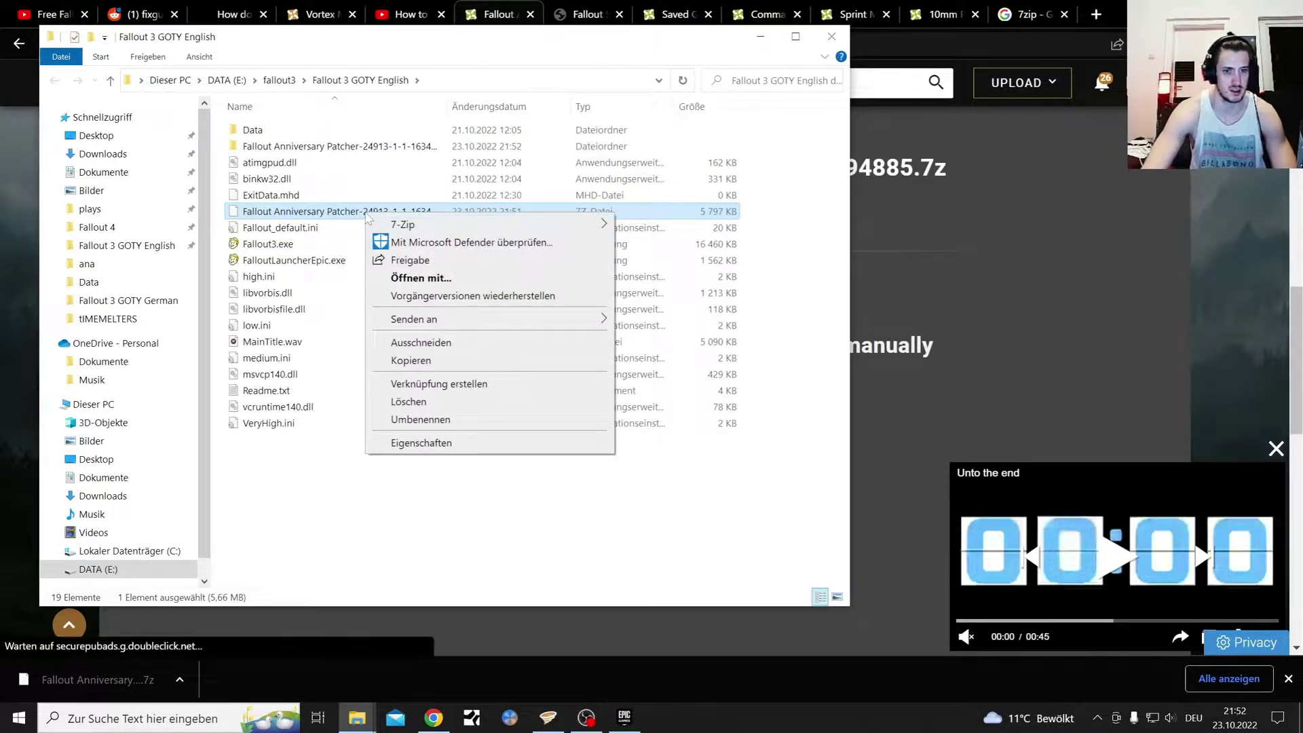
click(430, 407)
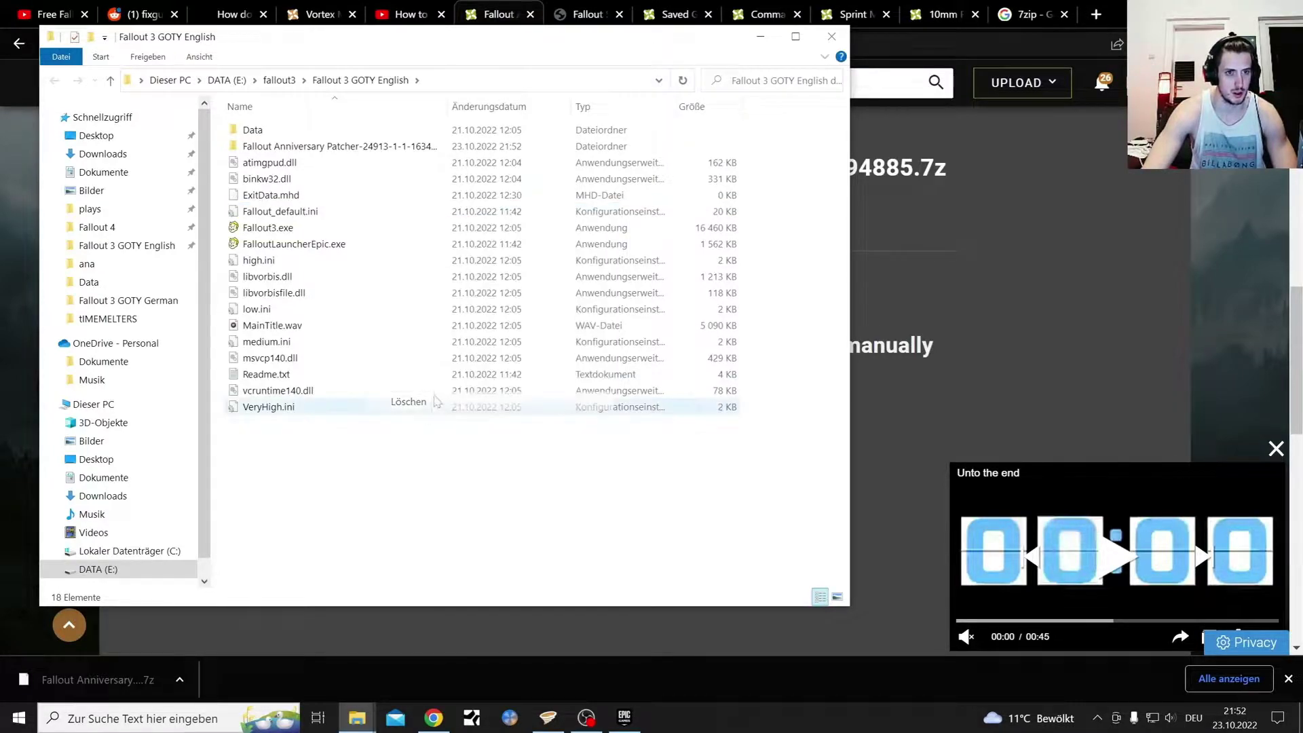
Step: Copy all files from the extracted Anniversary Patcher subfolder into the main Fallout 3 GOTY English folder
double_click(375, 146)
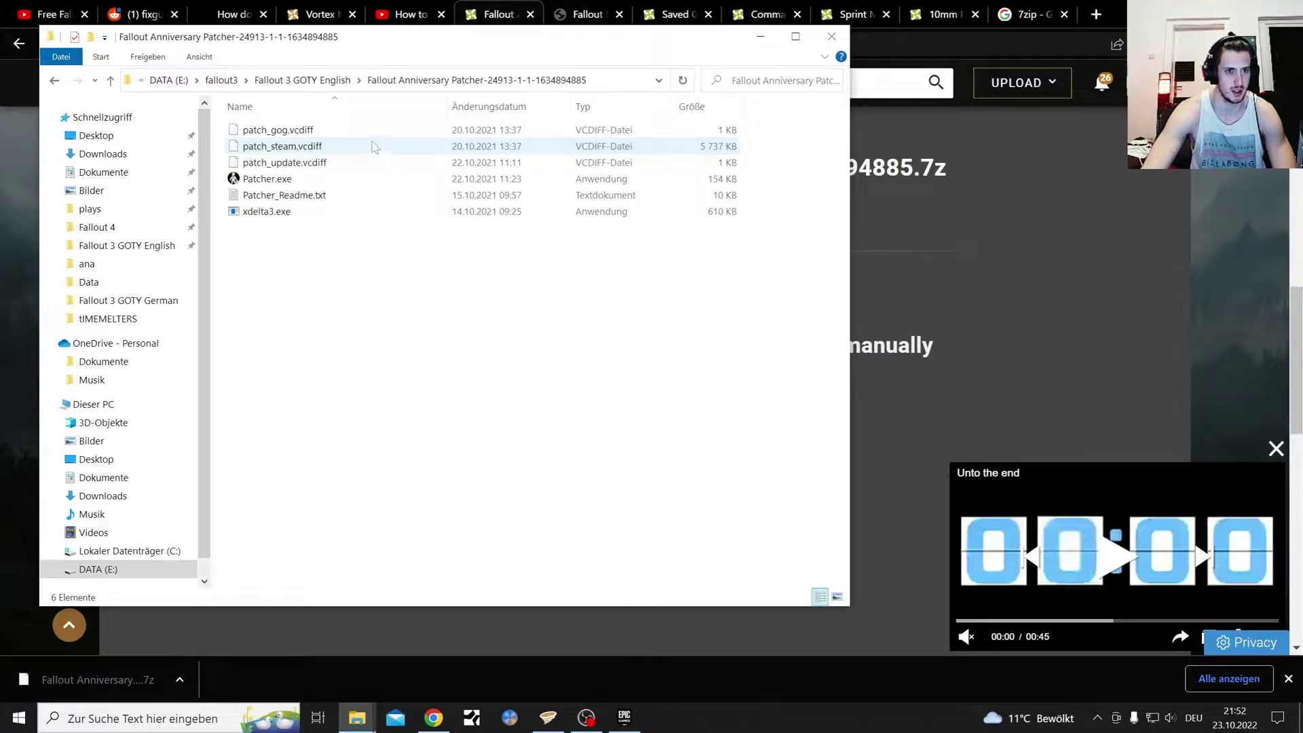
drag(384, 285, 279, 123)
right_click(279, 124)
click(324, 239)
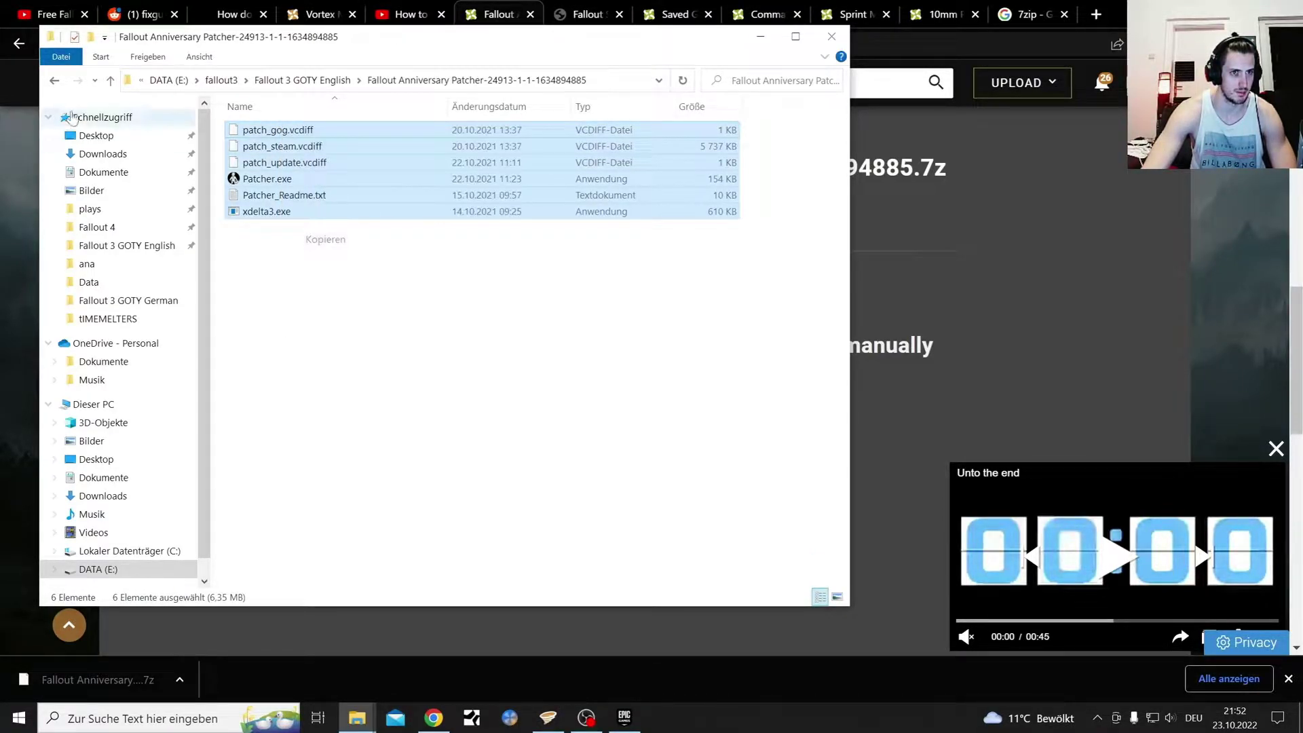
click(54, 80)
right_click(356, 468)
click(426, 577)
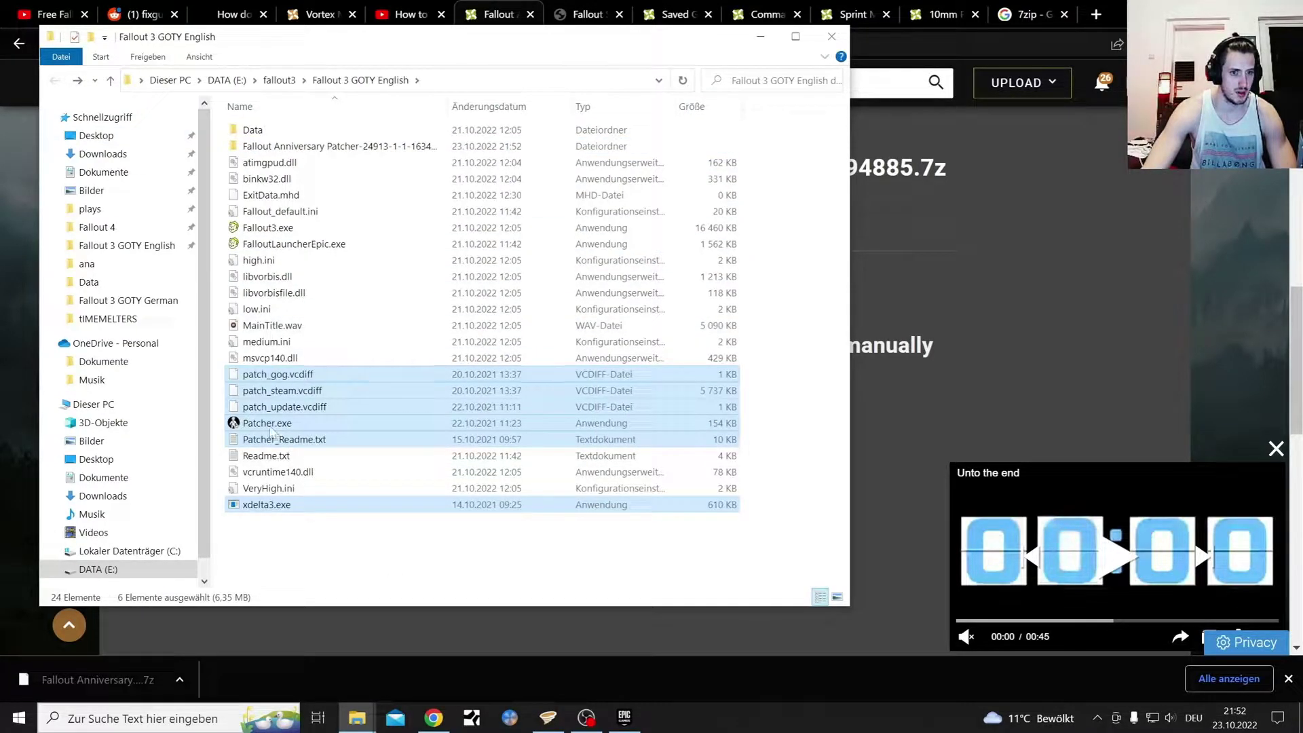
Step: Run Patcher.exe in the Fallout 3 GOTY English folder to patch the game, and run it again to check the patch
click(270, 426)
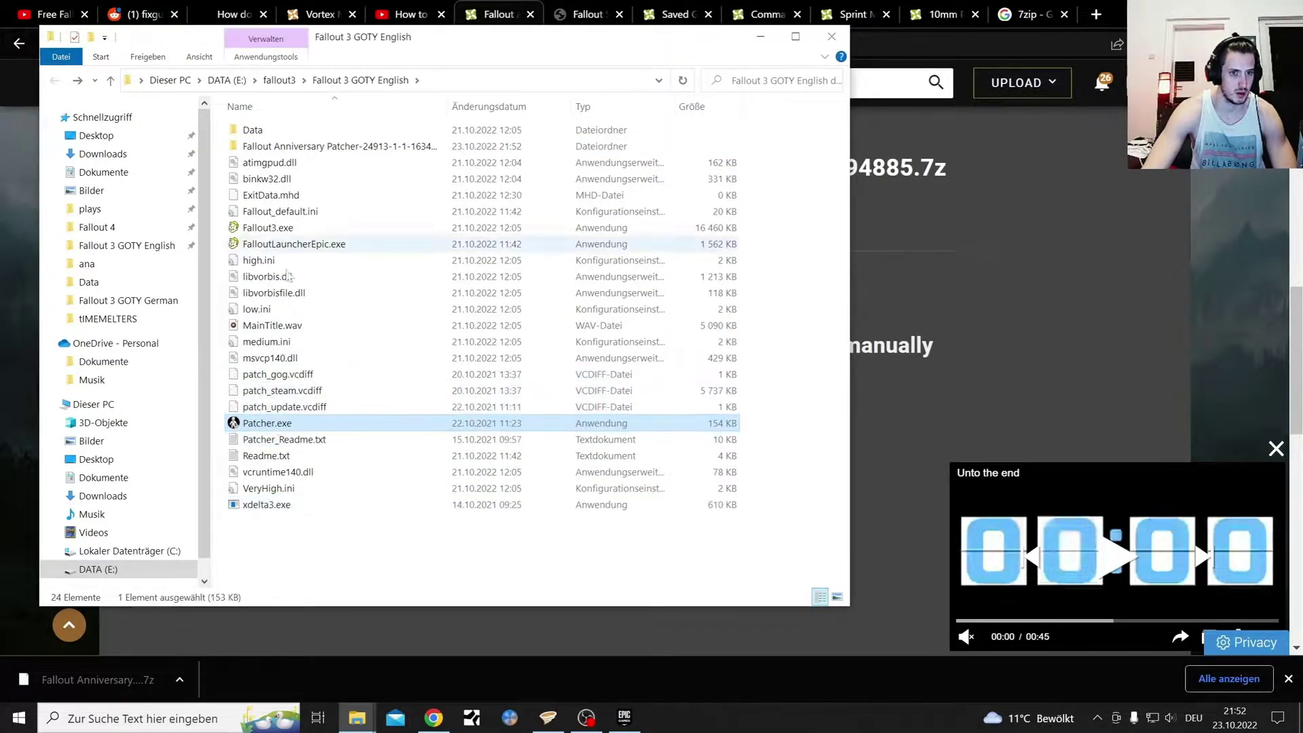
double_click(272, 424)
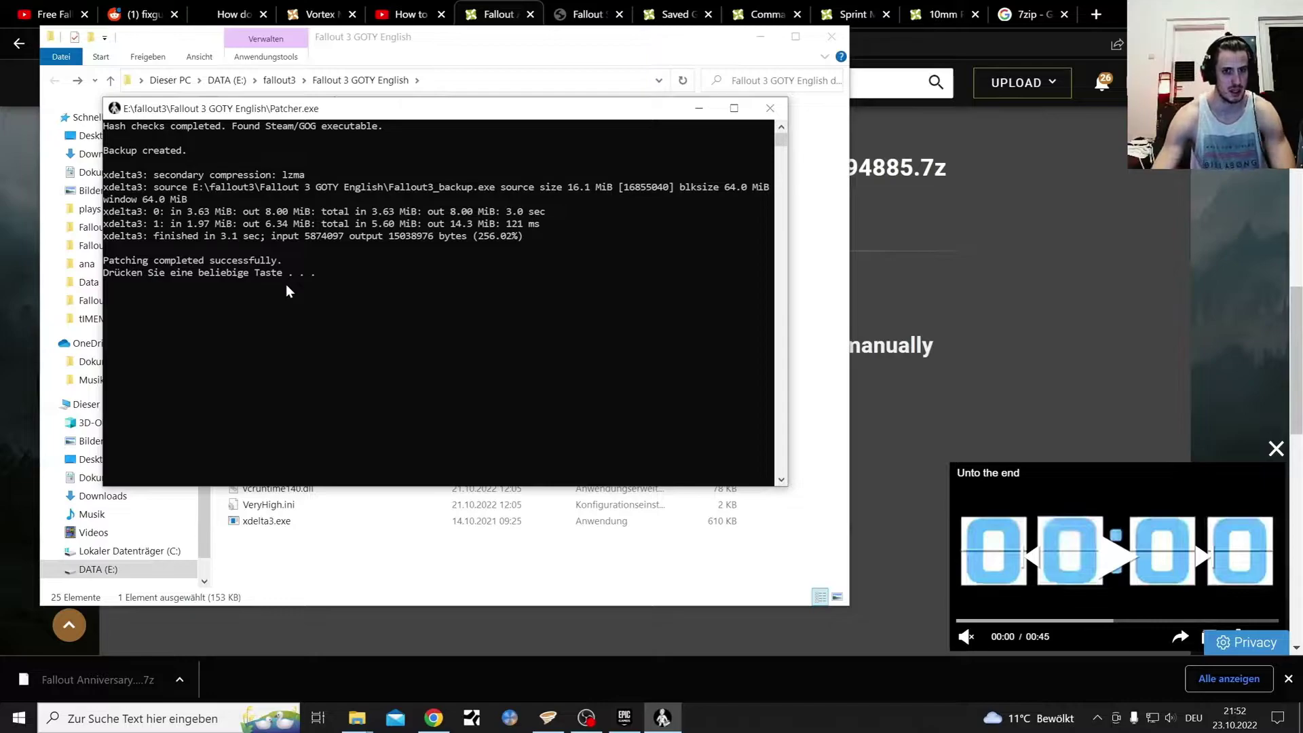
key(Return)
double_click(272, 440)
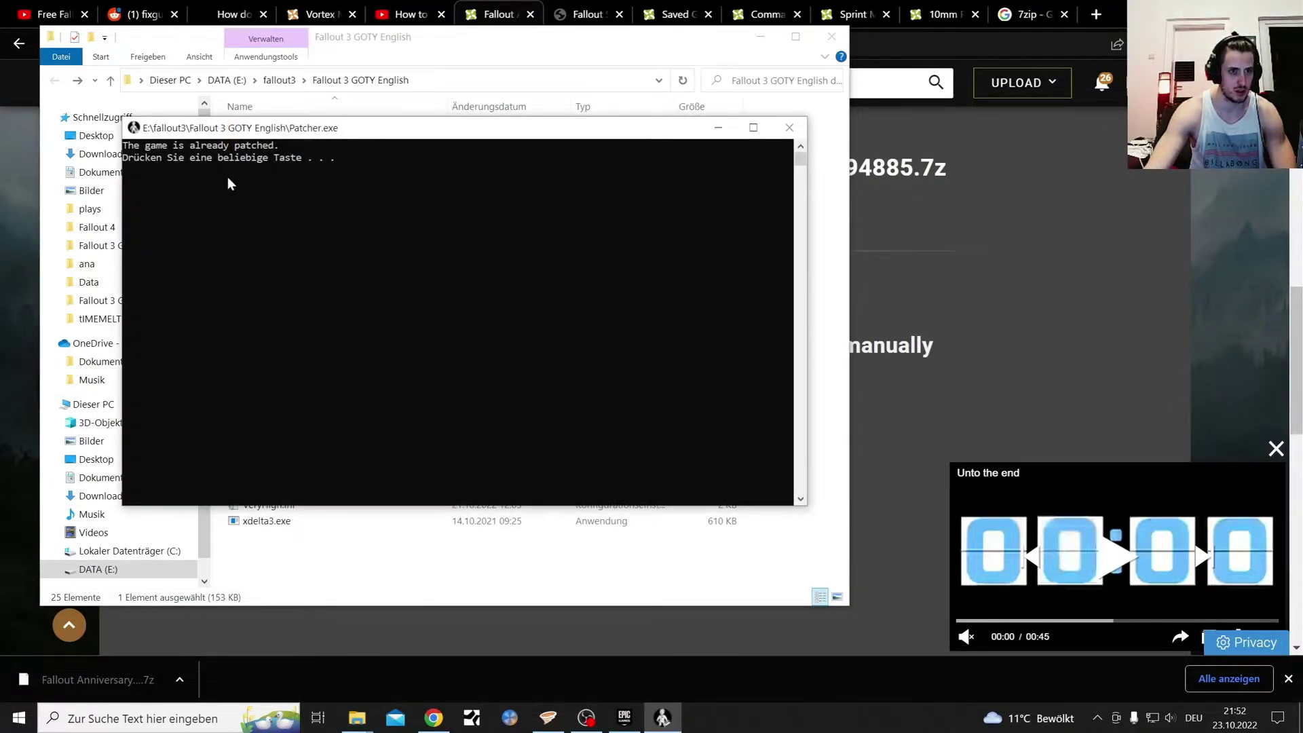
key(Return)
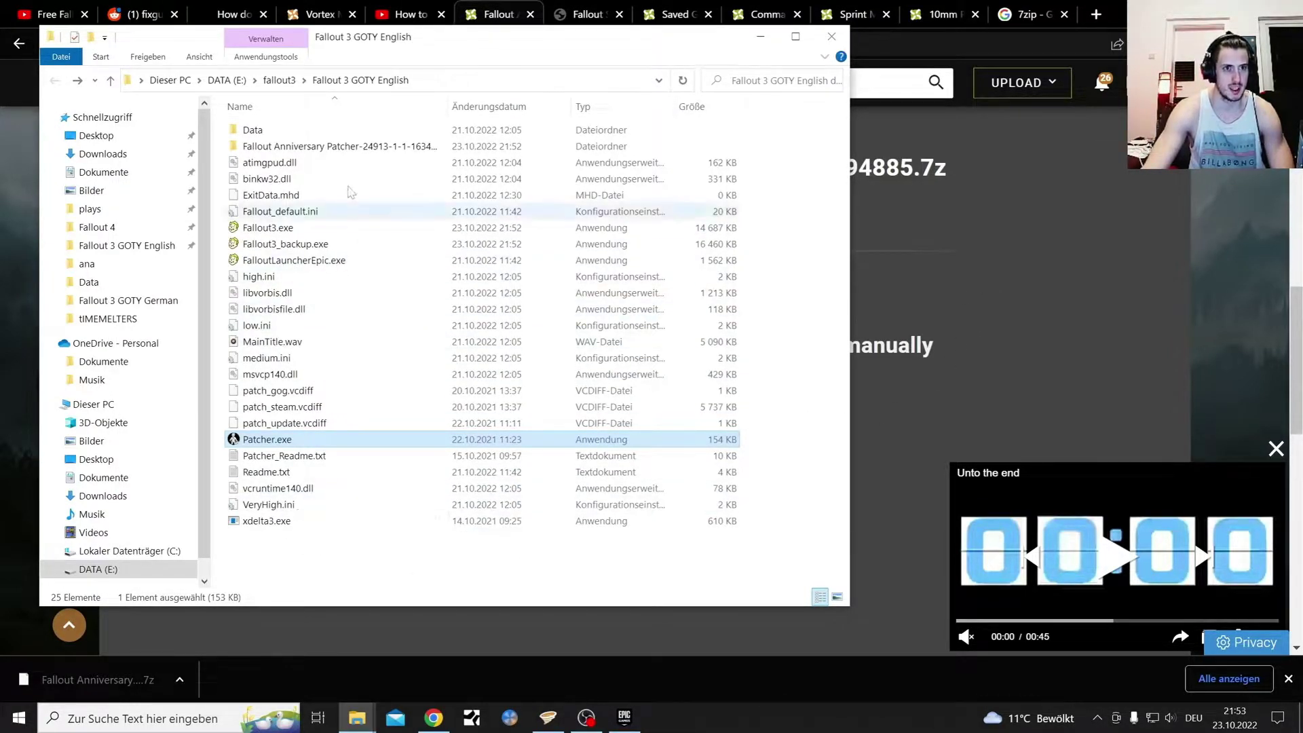
Step: Play the YouTube downgrade video muted from the "Invalid executable" troubleshooting section and pause it at the note on launching after patching
click(394, 9)
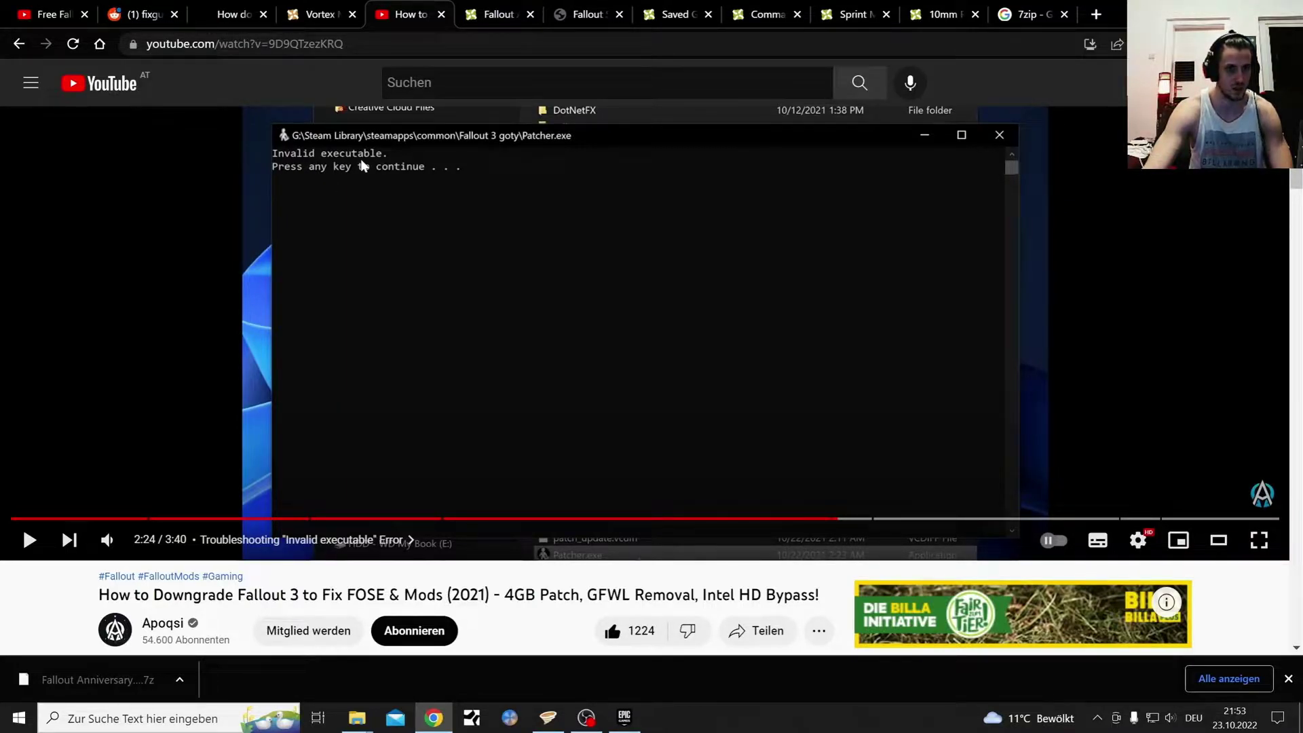
click(107, 540)
click(30, 540)
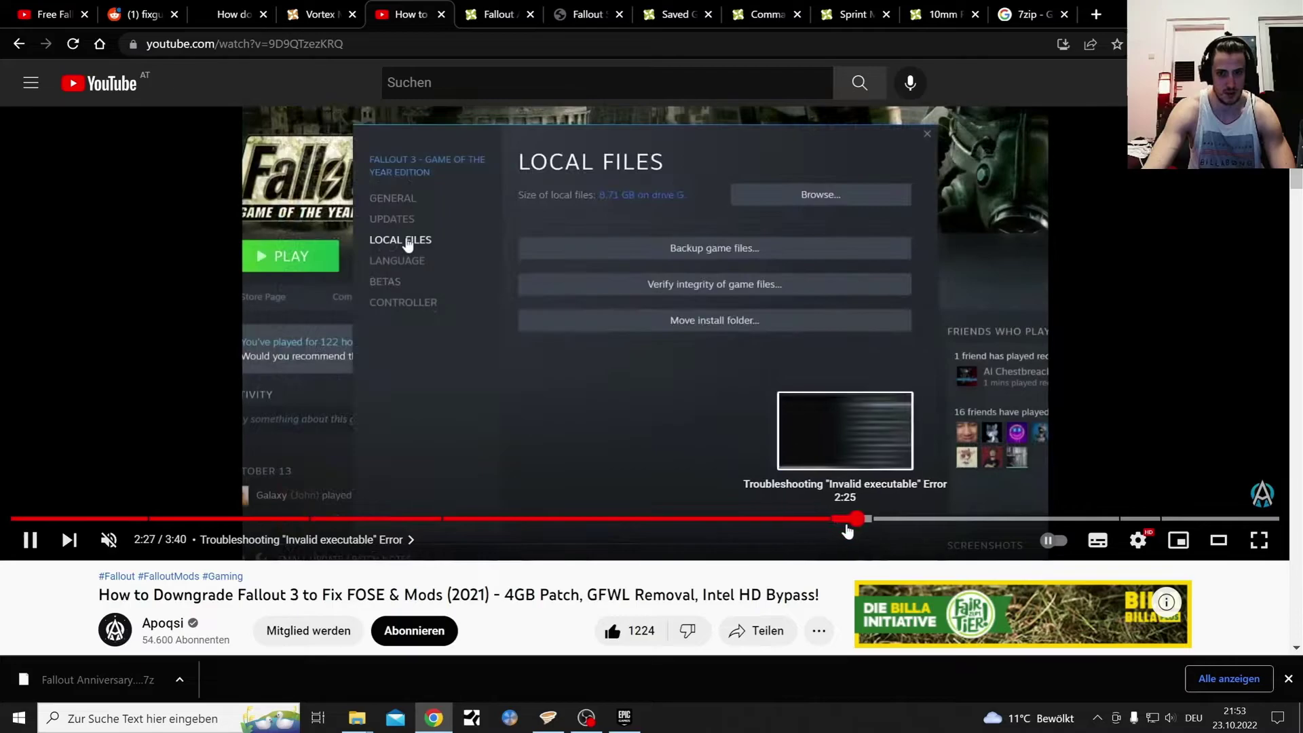
click(837, 520)
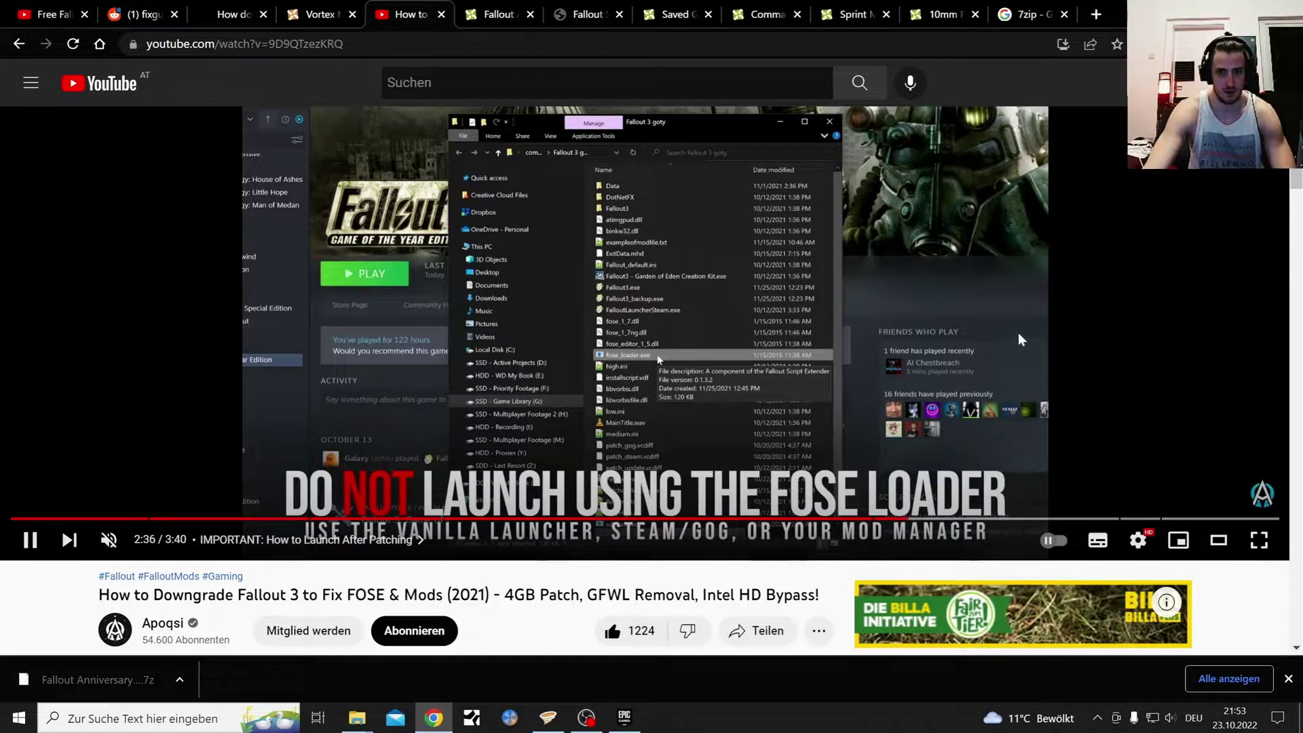
key(space)
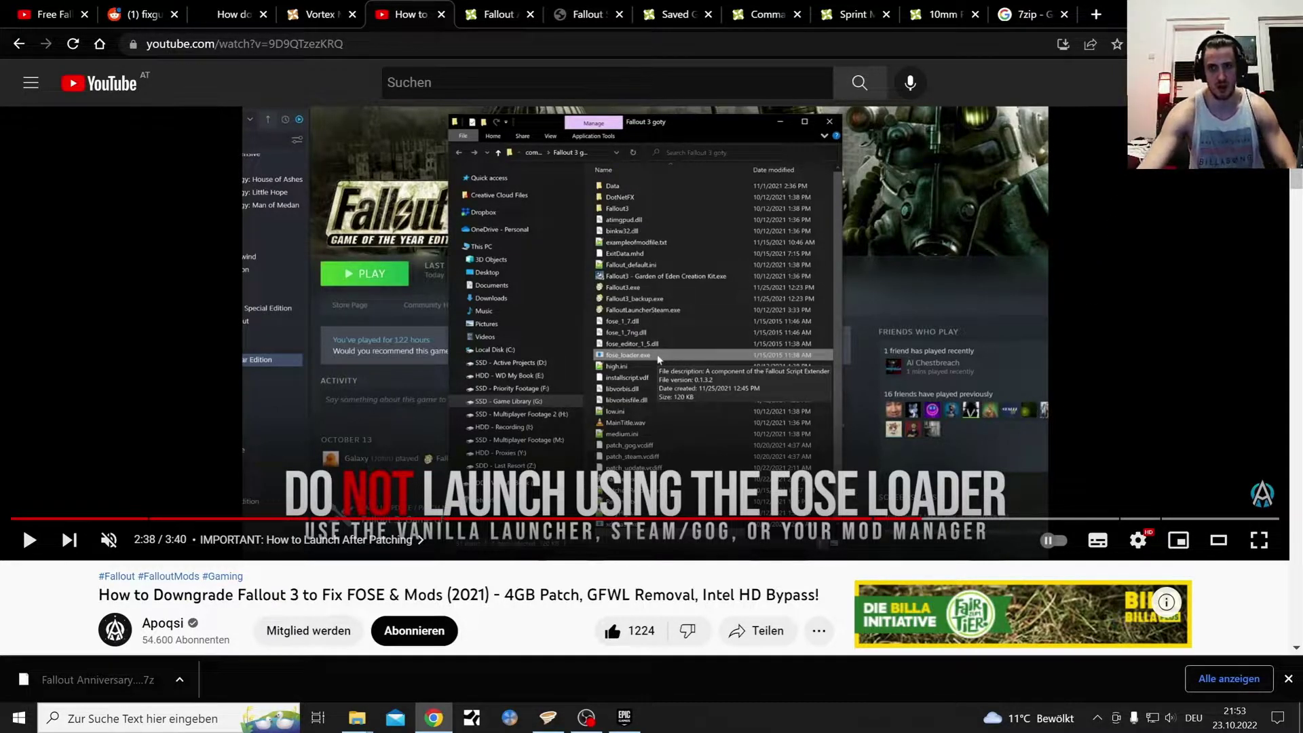
Step: Switch to the Epic Games launcher and view the manage options for Fallout 3: Game of the Year Edition, including file verification
click(1212, 14)
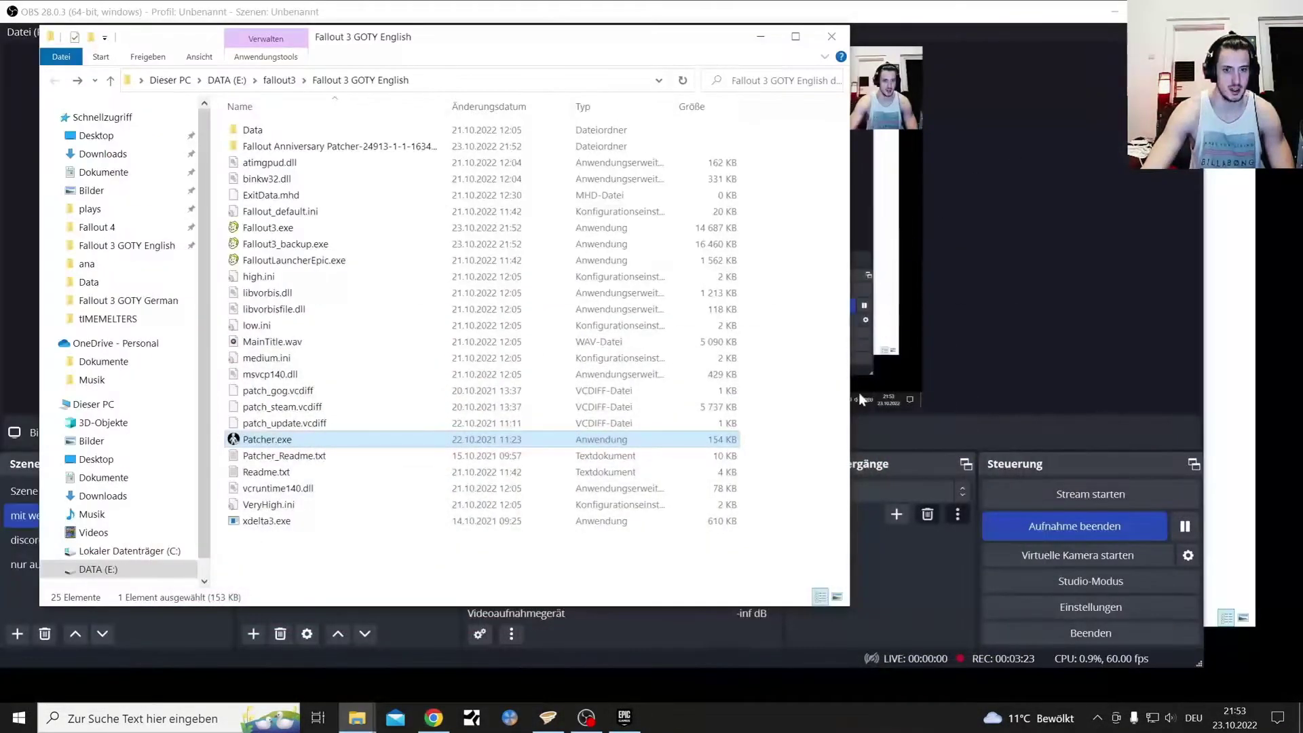
click(624, 717)
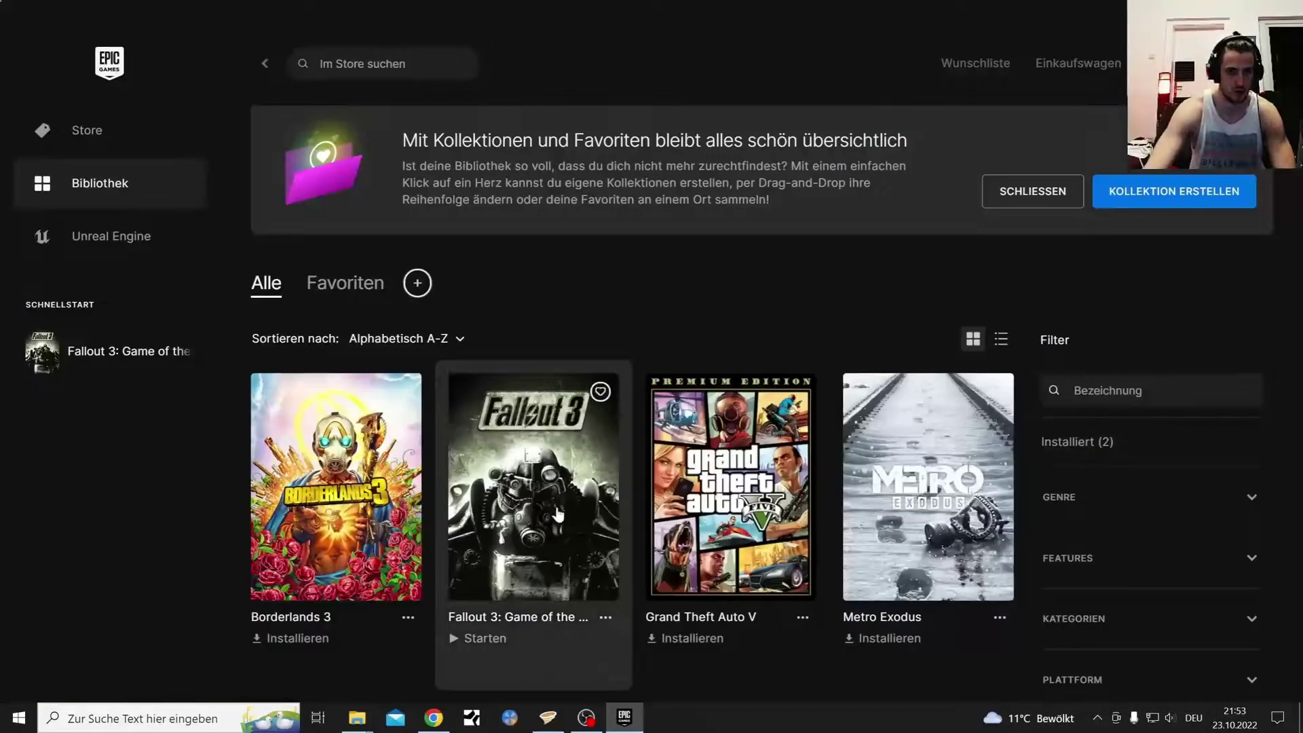
click(606, 616)
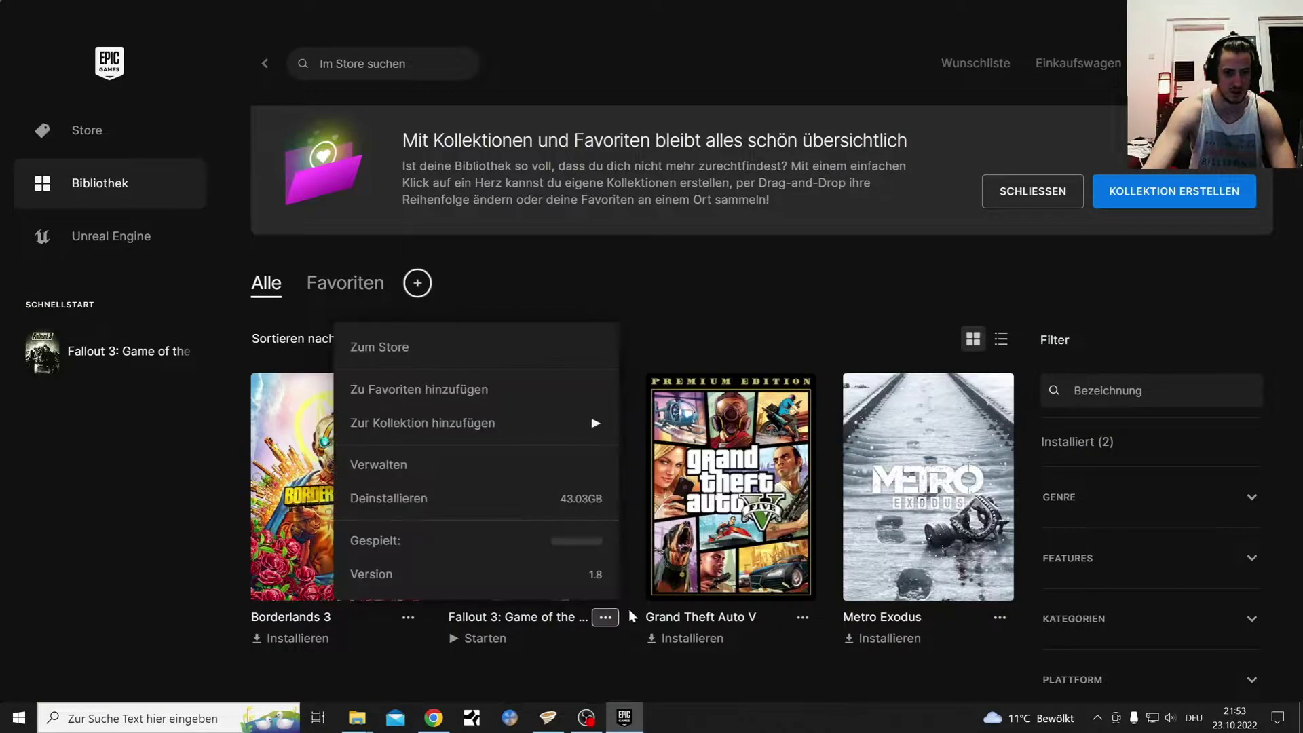
click(414, 473)
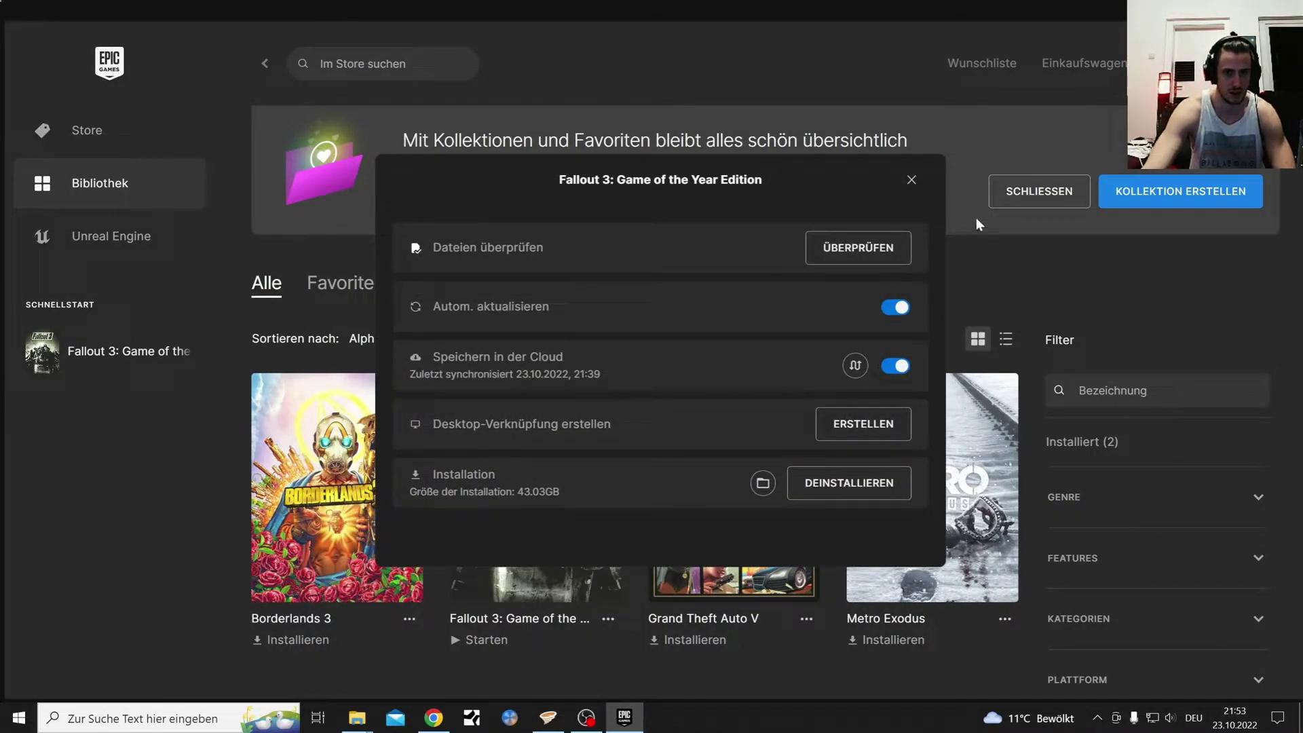
click(911, 179)
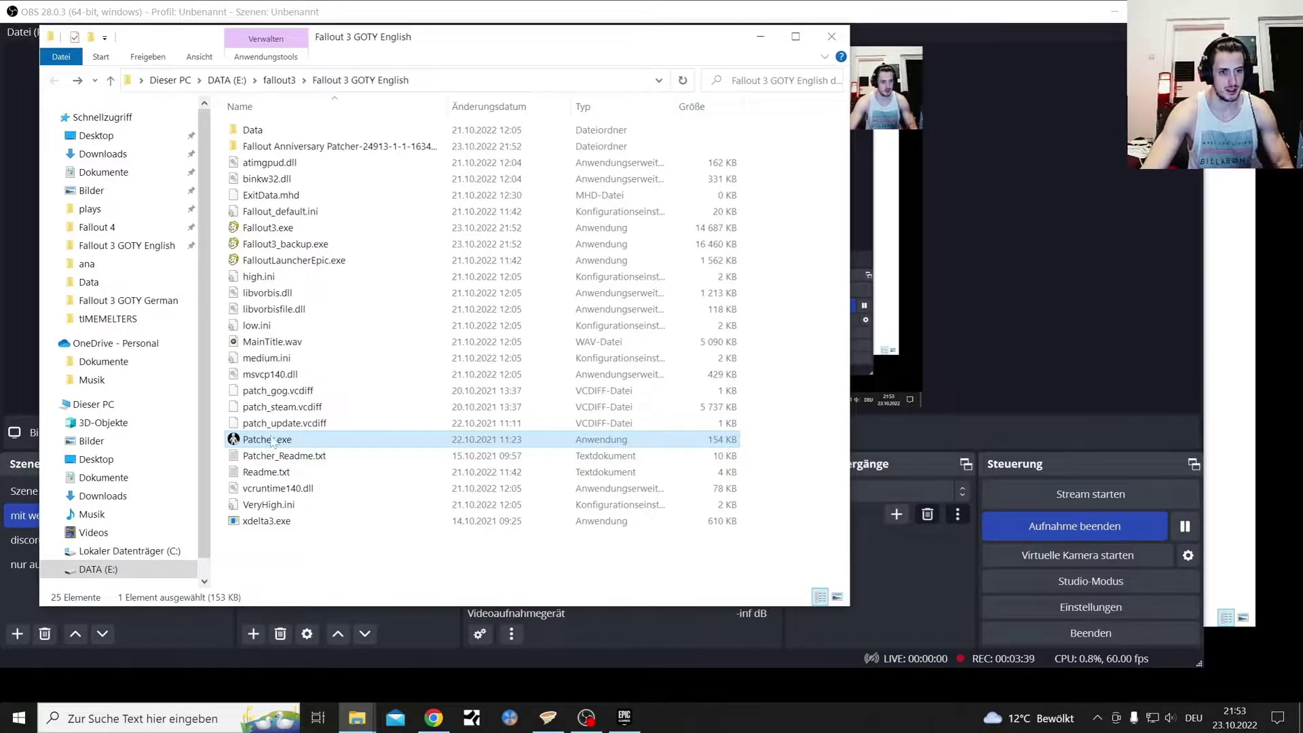
Step: Switch to Chrome and view the description of the Fallout Anniversary Patcher on its Nexus Mods page
click(1231, 291)
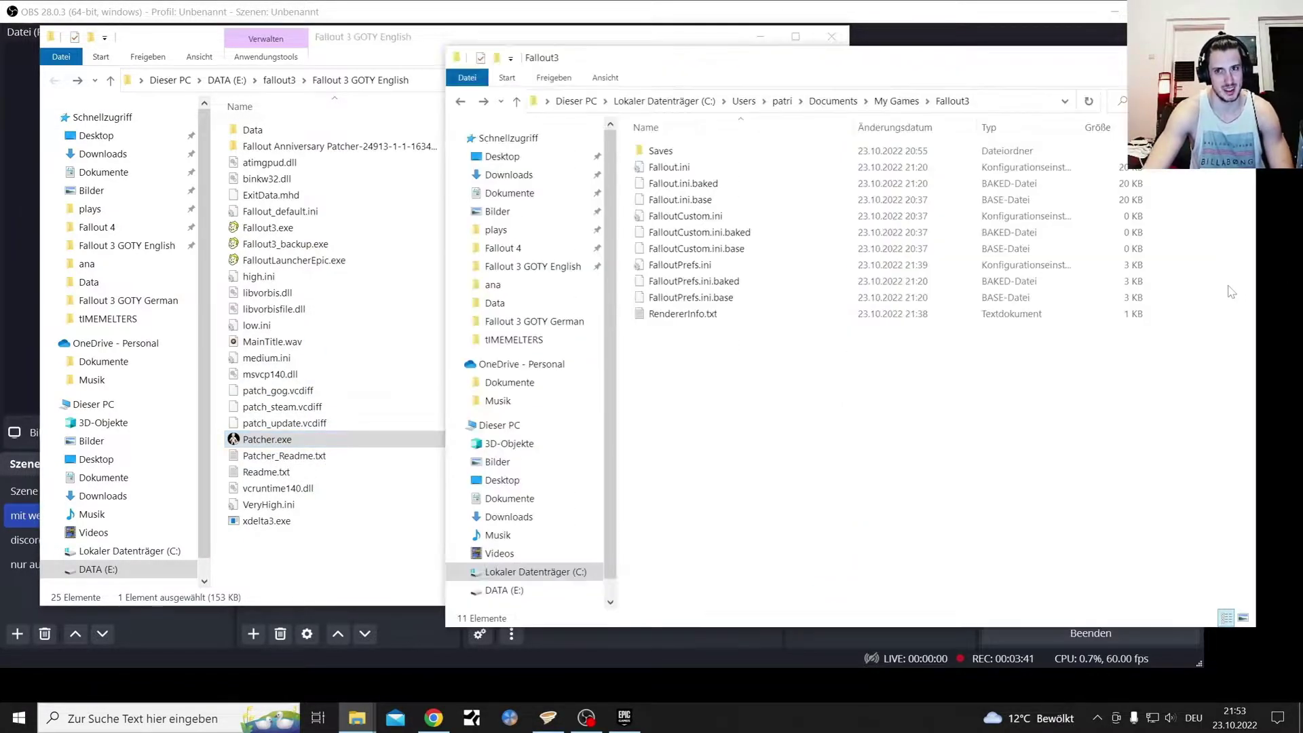
click(434, 717)
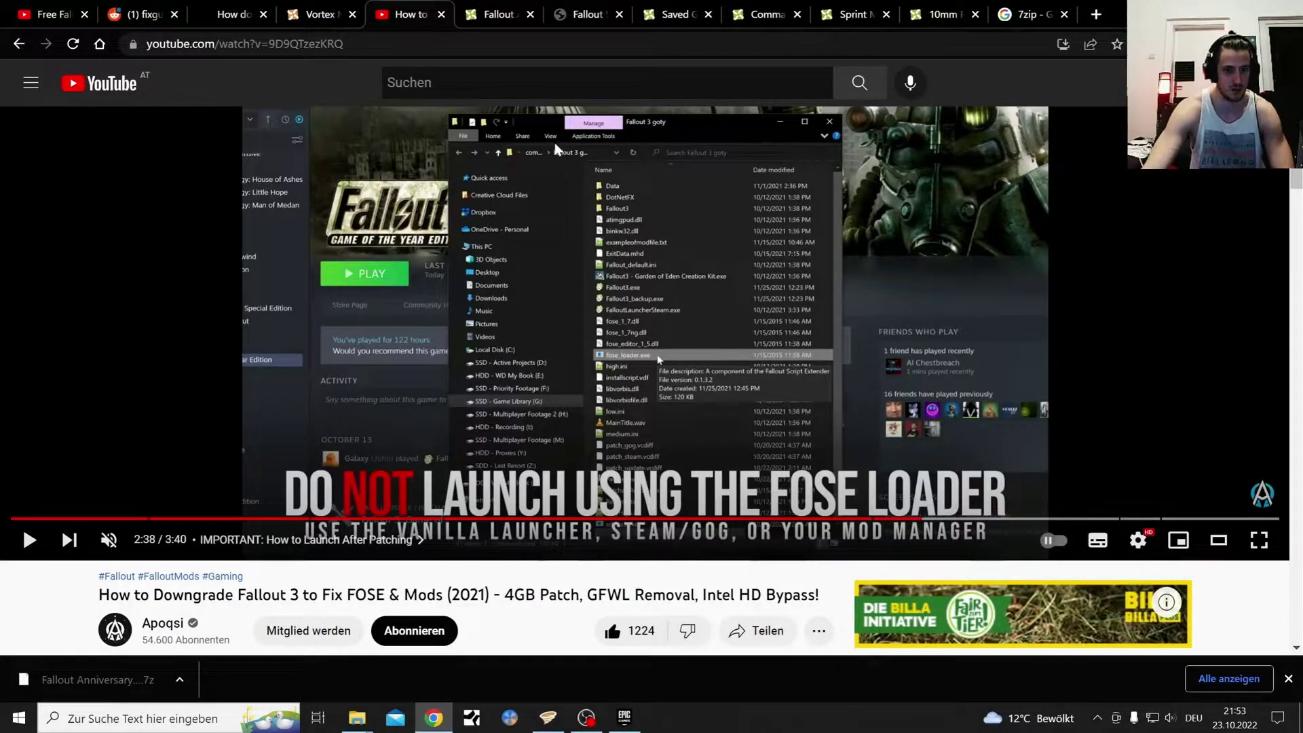
click(498, 14)
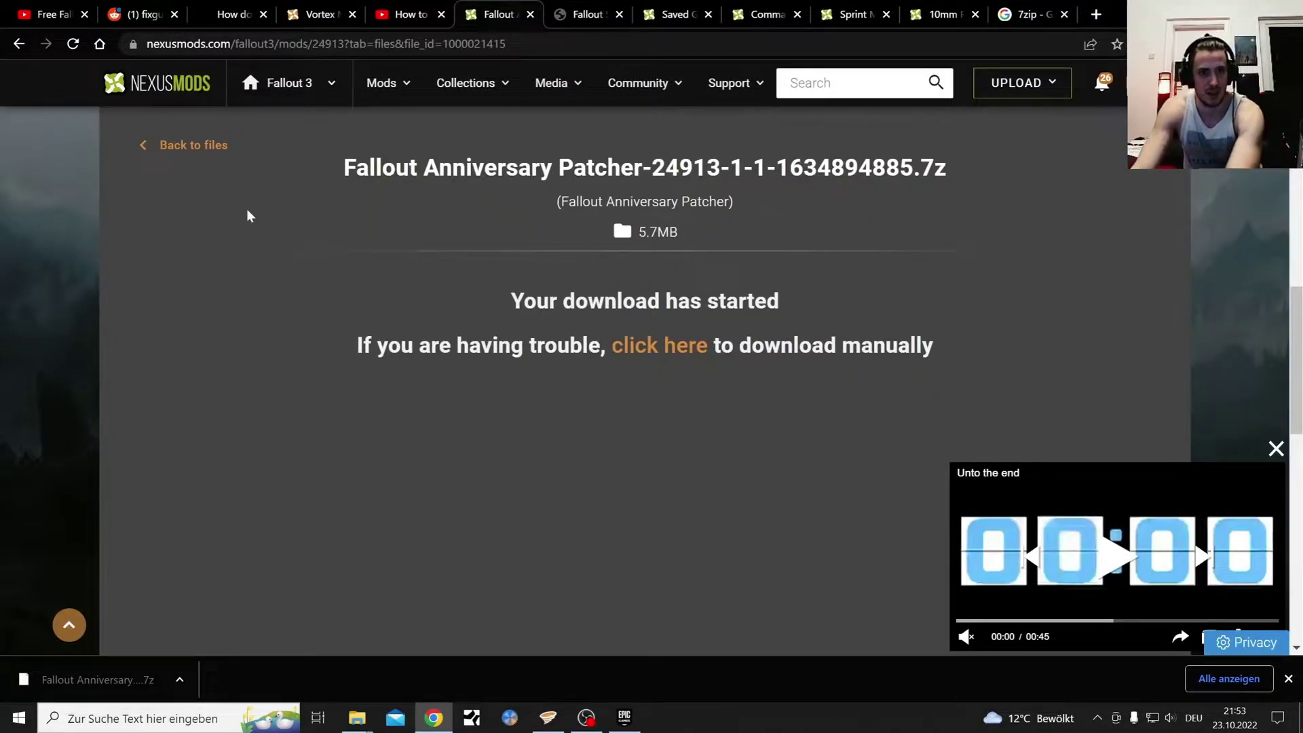
scroll(203, 224, up, 4)
click(146, 263)
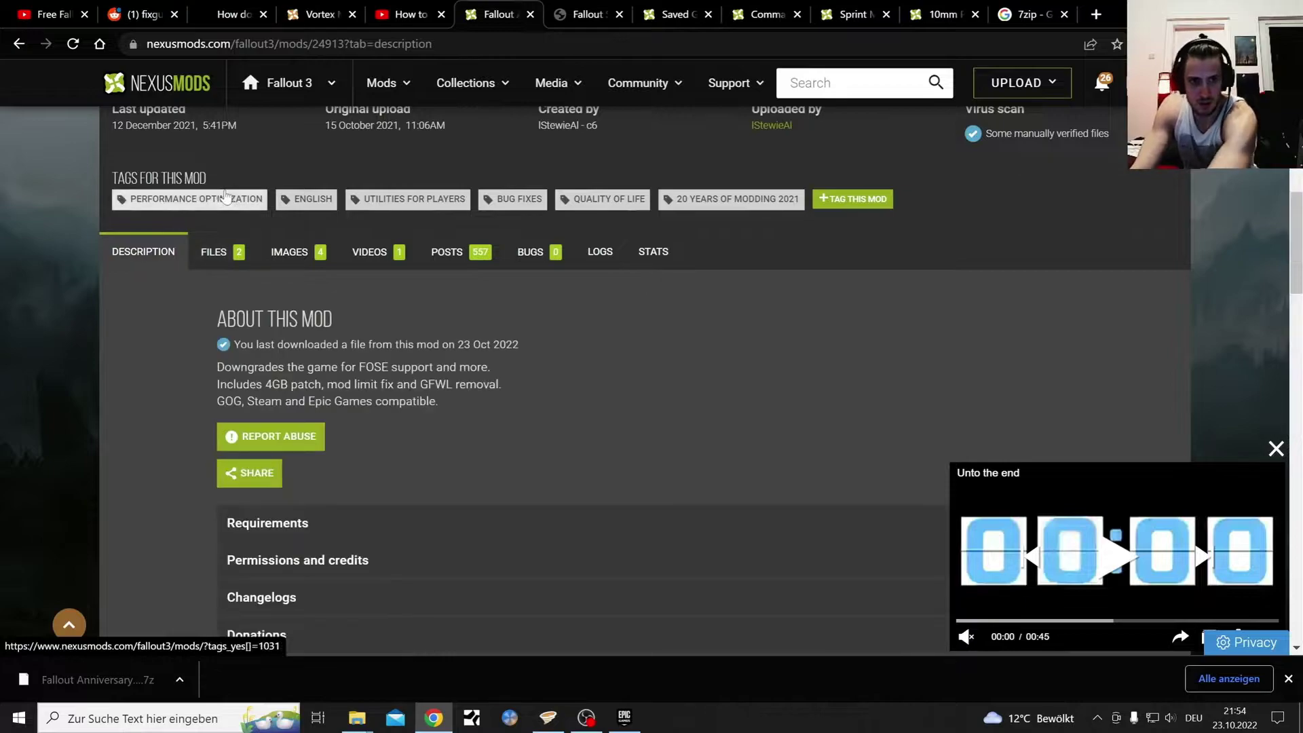
Step: Check the current beta version on the Fallout Script Extender (FOSE) site and highlight its version number
click(598, 11)
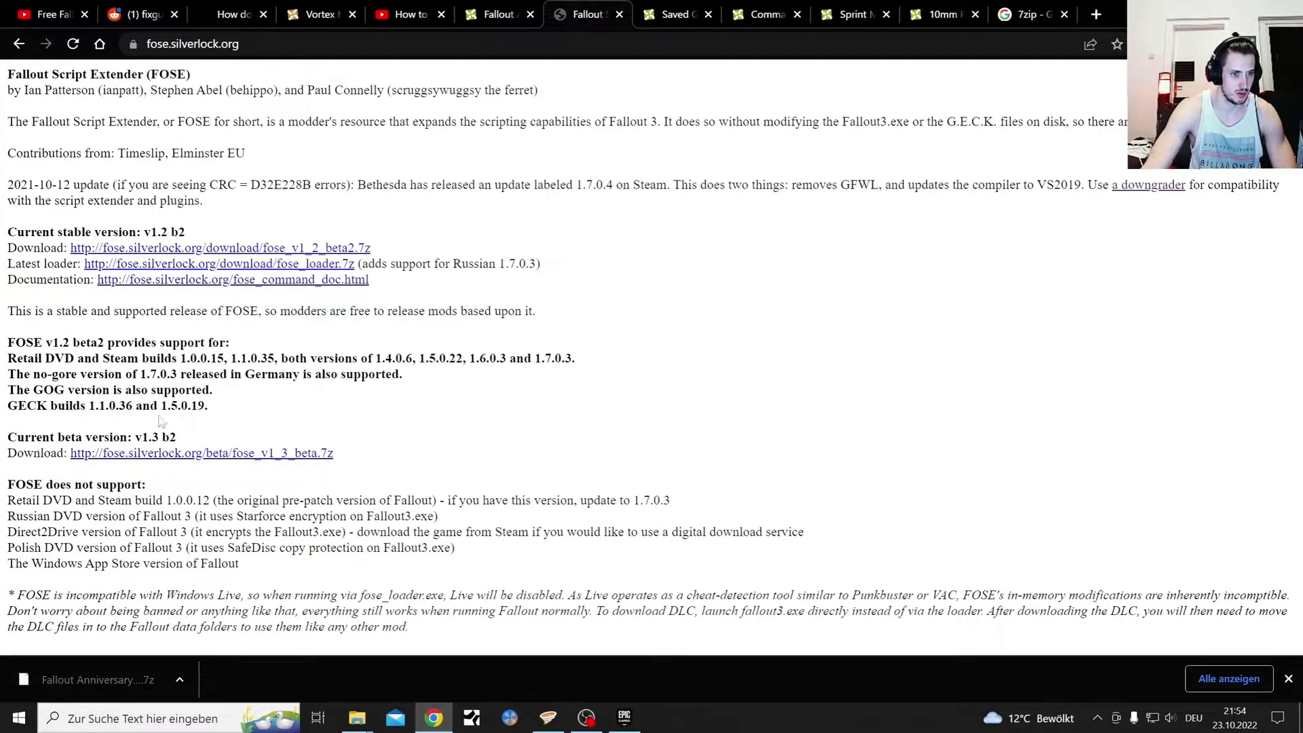
drag(178, 441, 133, 437)
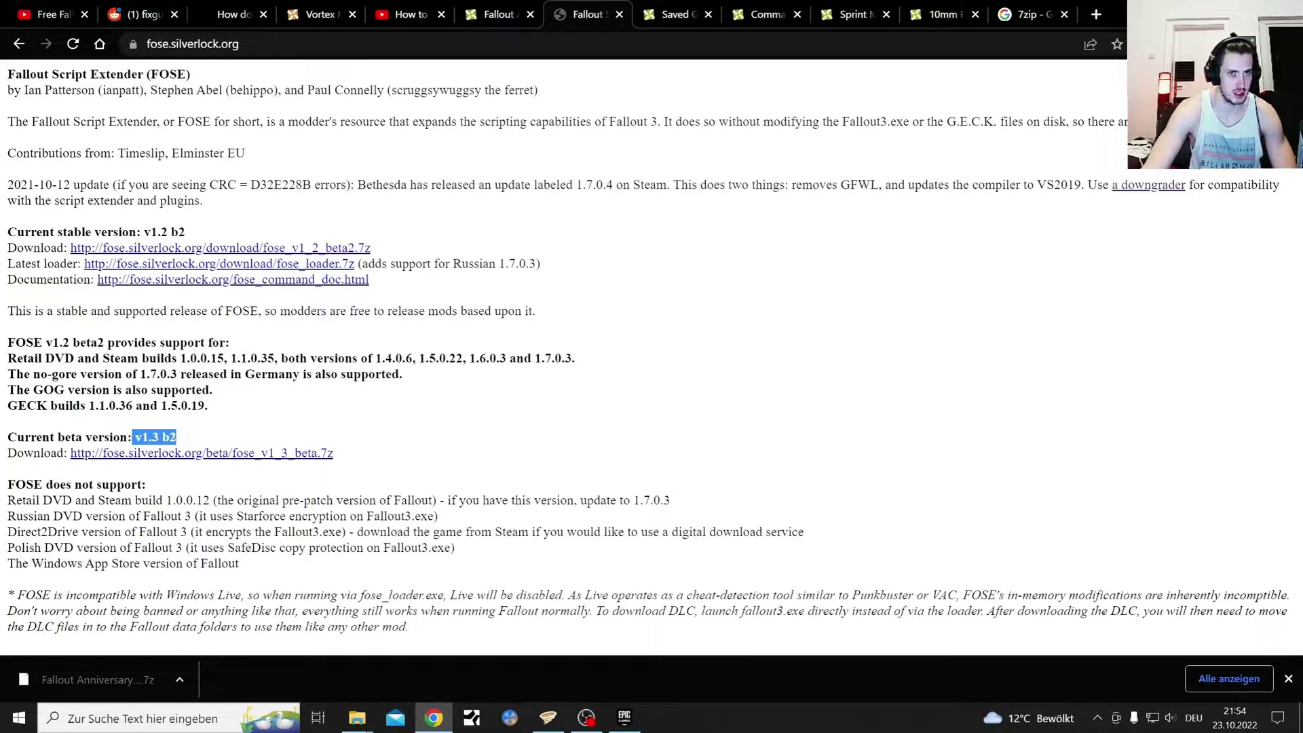
Step: Read the sticky "Please read before commenting" troubleshooting post in the Anniversary Patcher's comments on Nexus Mods, dismissing the browser's download bar
click(499, 15)
click(453, 271)
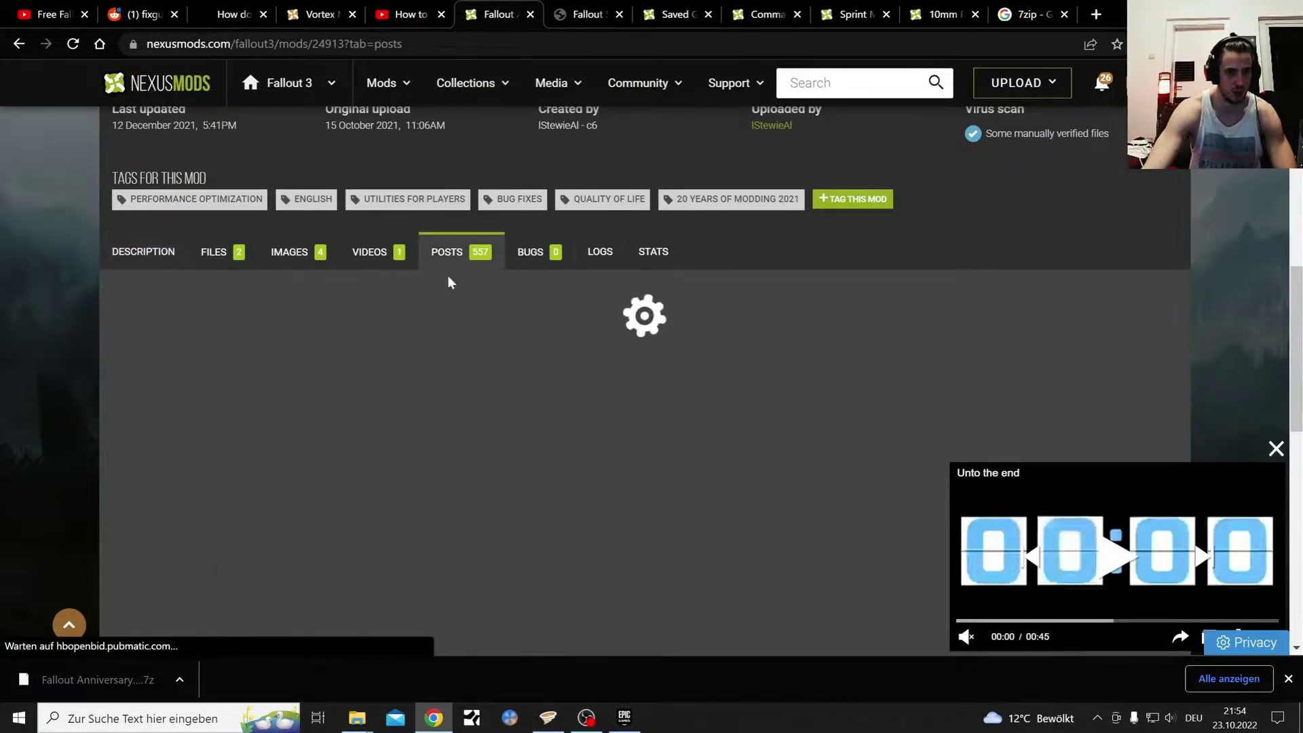
scroll(230, 359, down, 4)
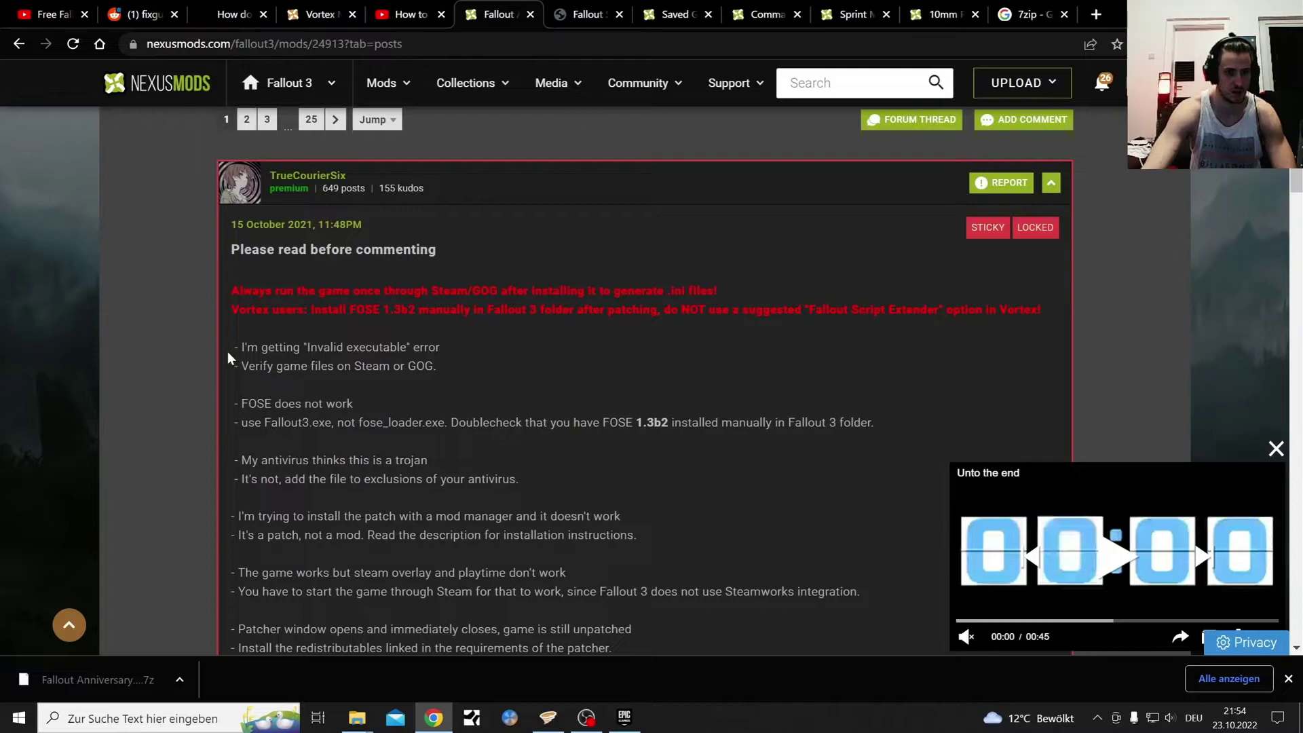
click(1288, 679)
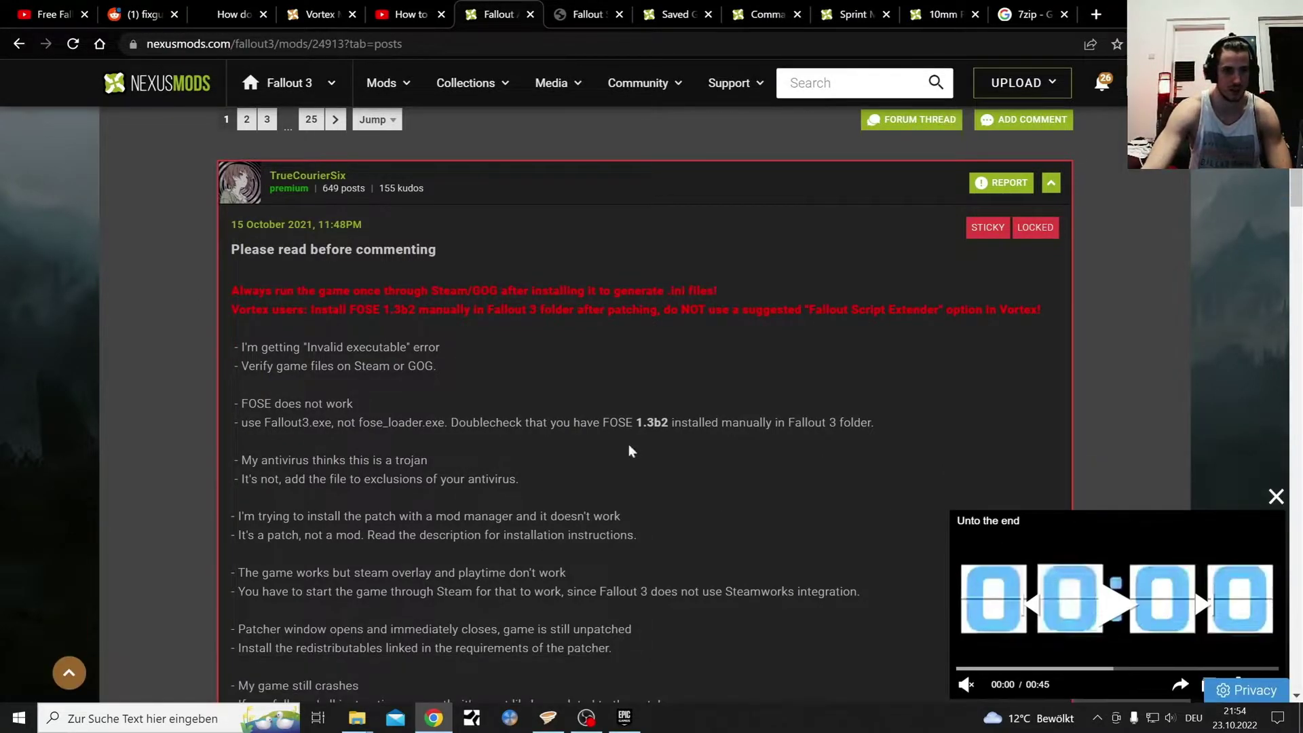
scroll(631, 452, up, 4)
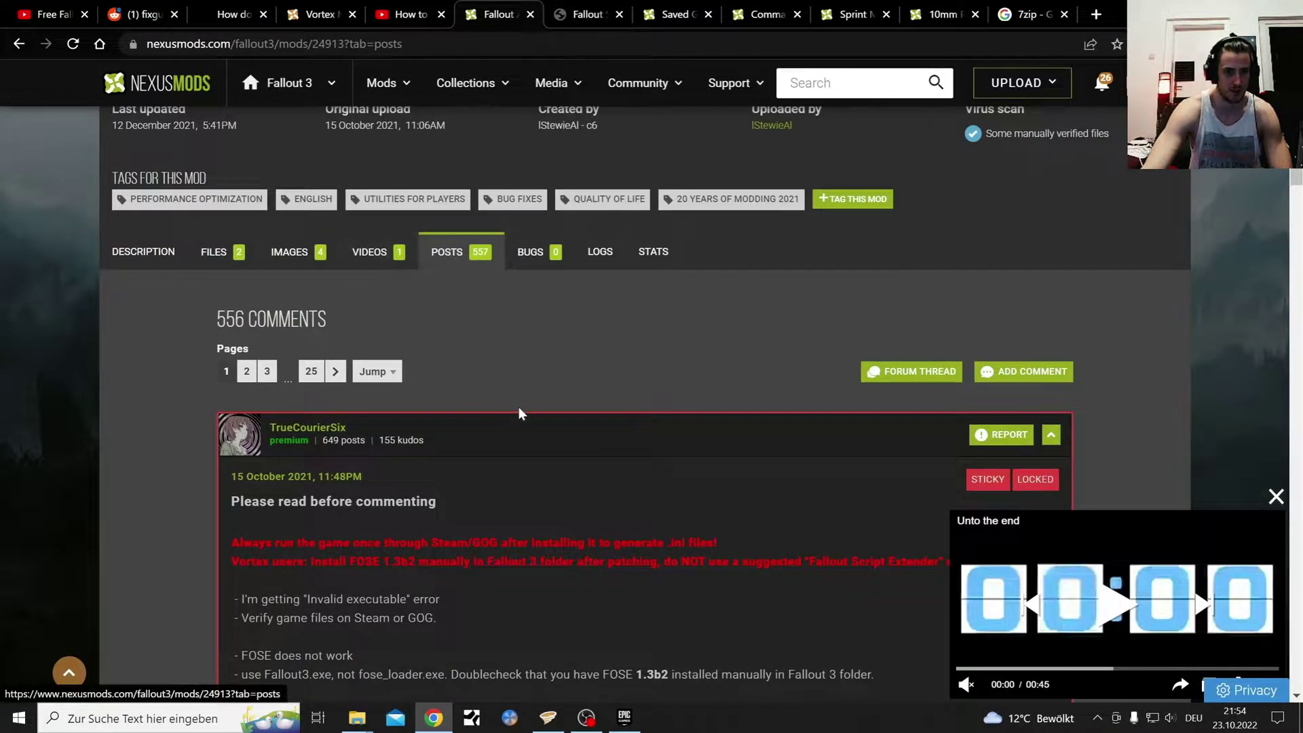
scroll(494, 411, down, 5)
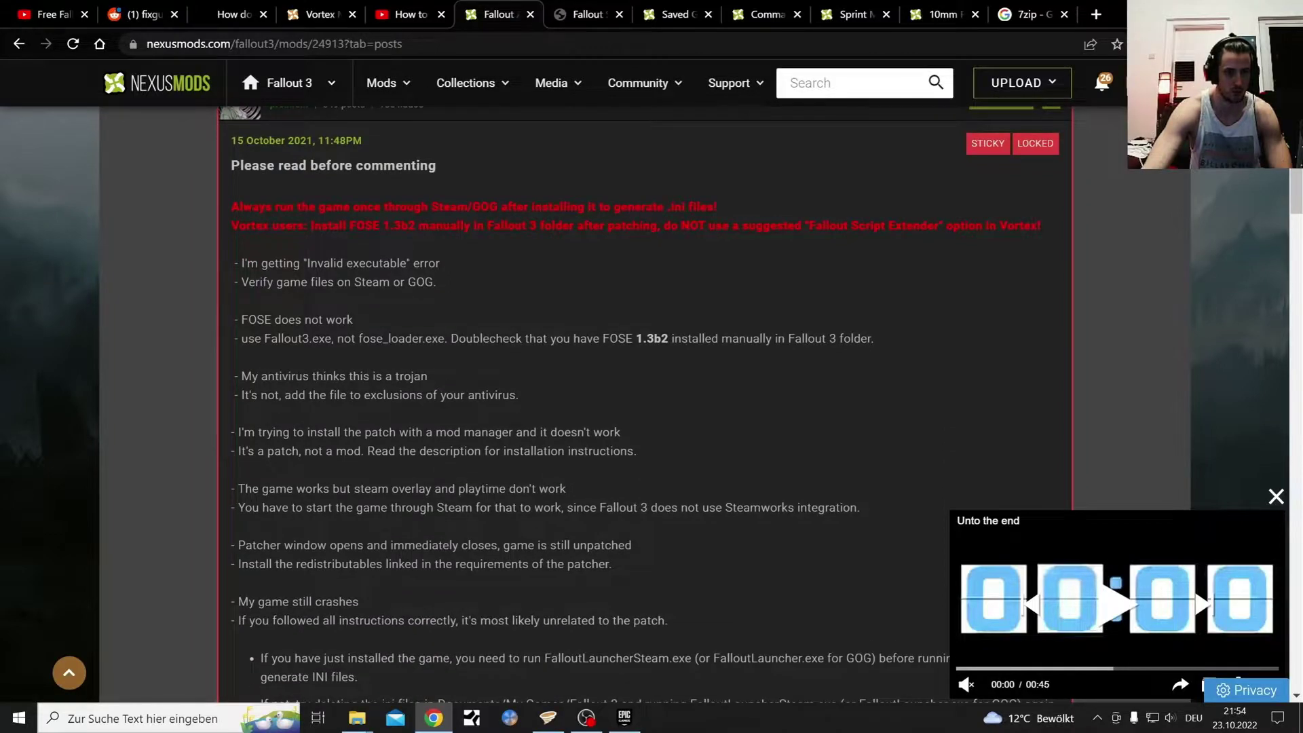
scroll(645, 407, down, 1)
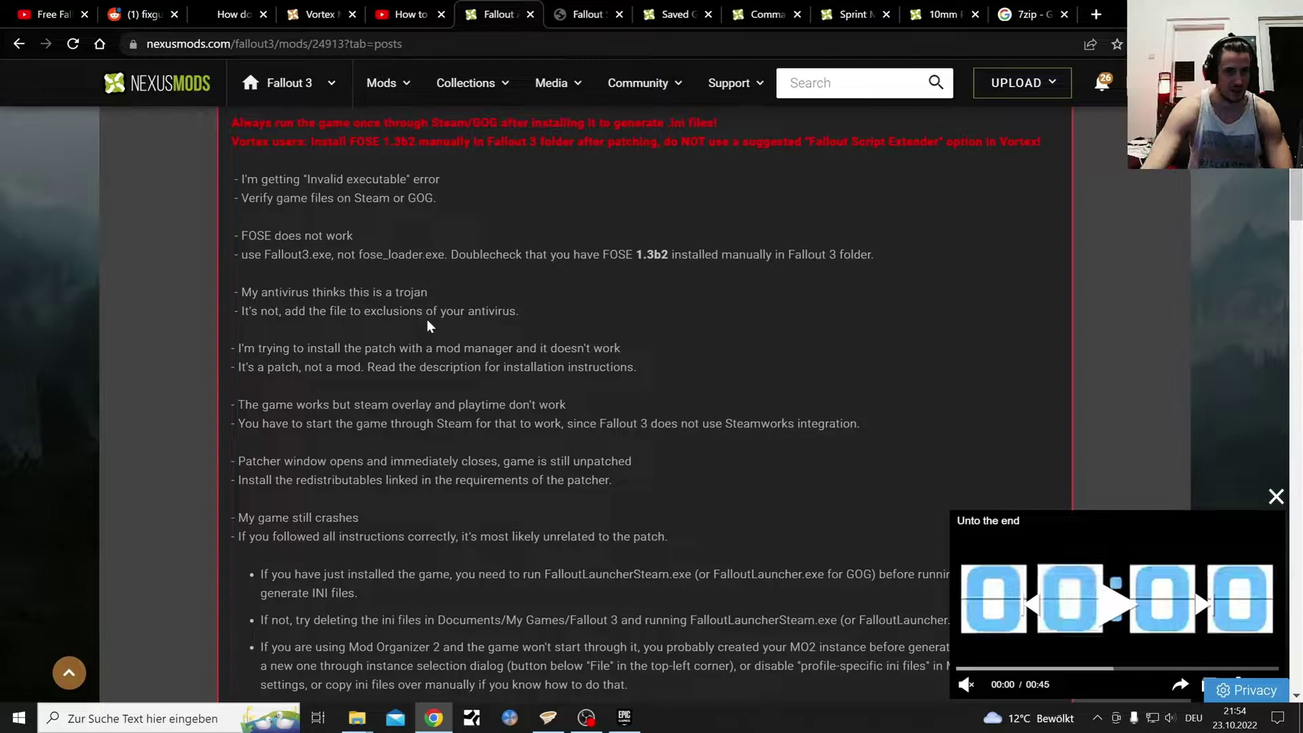
Step: Read the sticky post on the patcher's comments page and highlight the required FOSE version, 1.3b2
scroll(536, 392, down, 4)
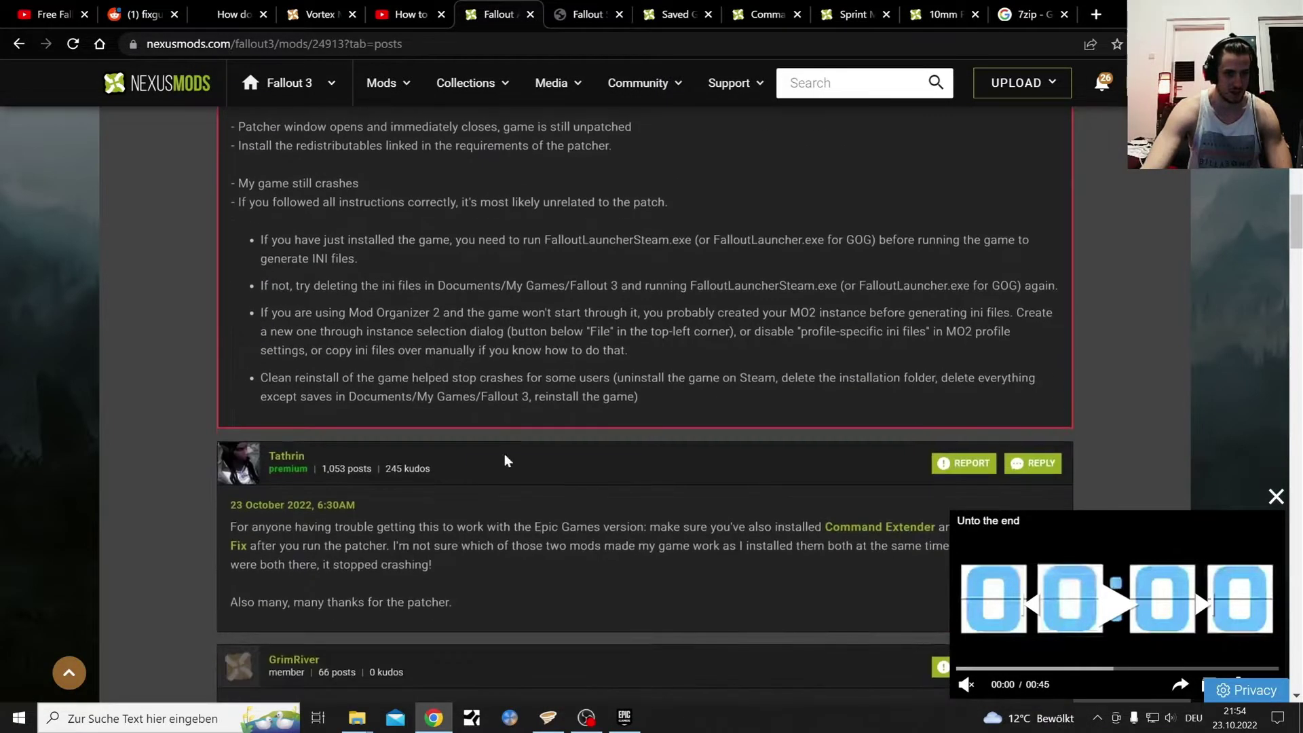
scroll(507, 456, up, 6)
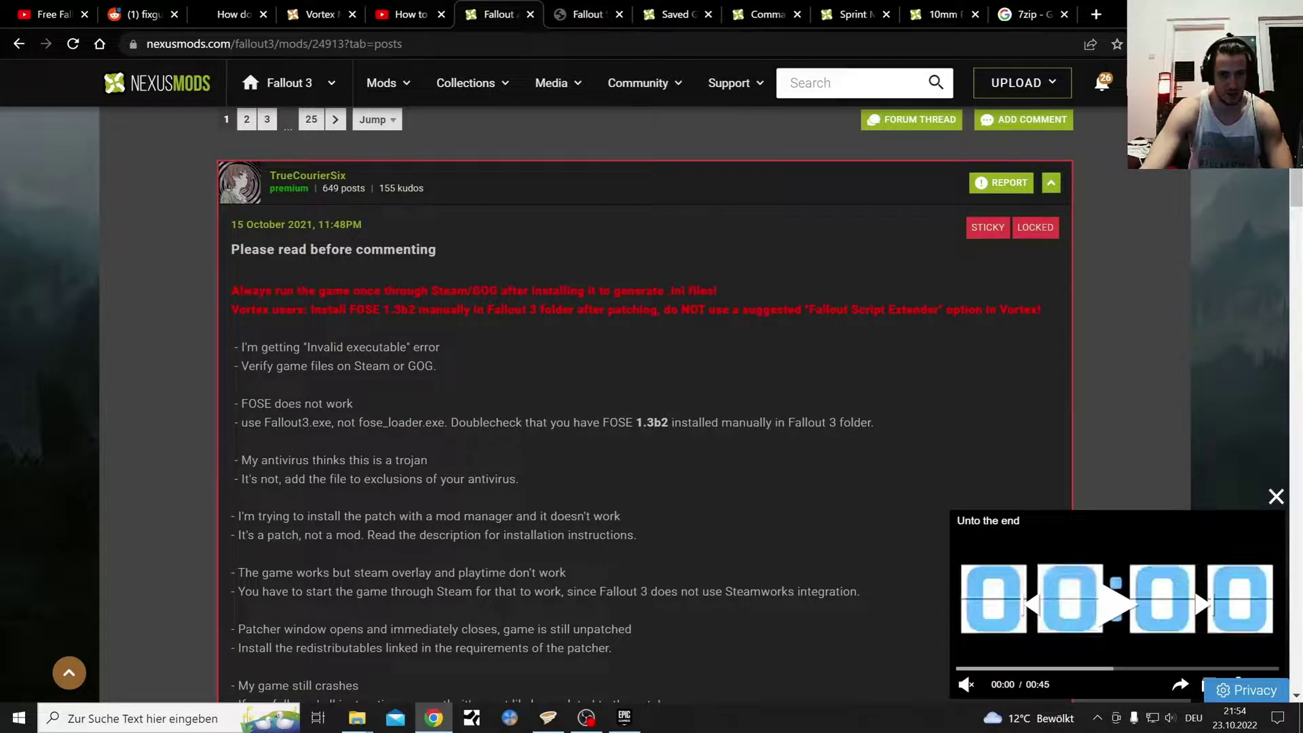
drag(668, 422, 610, 422)
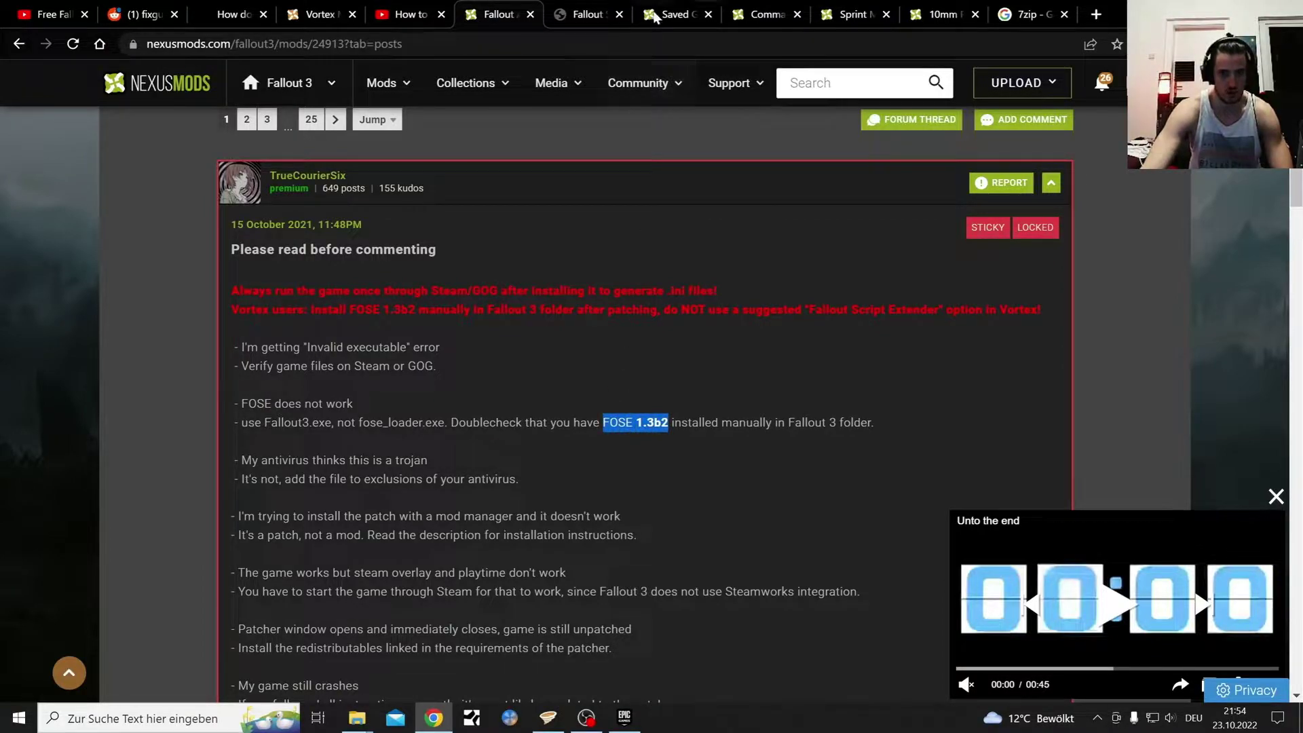
Step: Download the FOSE v1.3 b2 beta archive from the Silverlock site into the Fallout 3 GOTY English folder
click(584, 14)
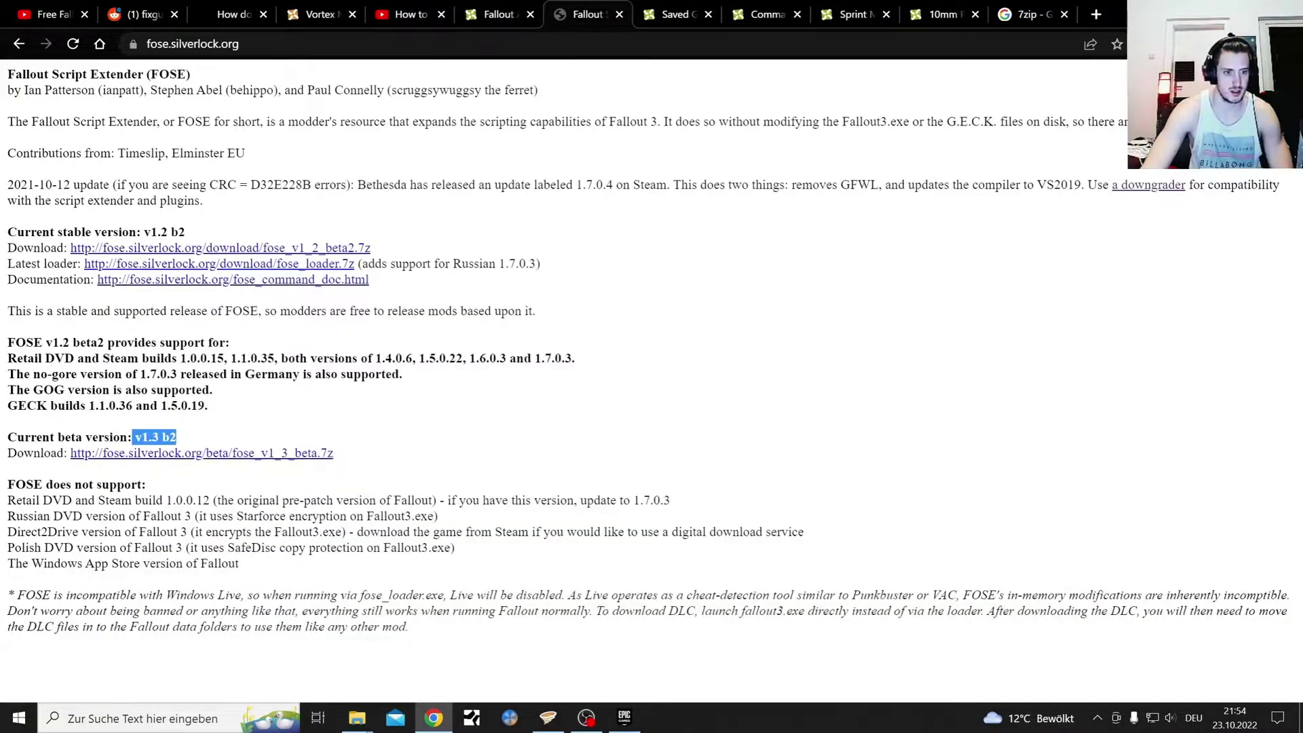
click(221, 456)
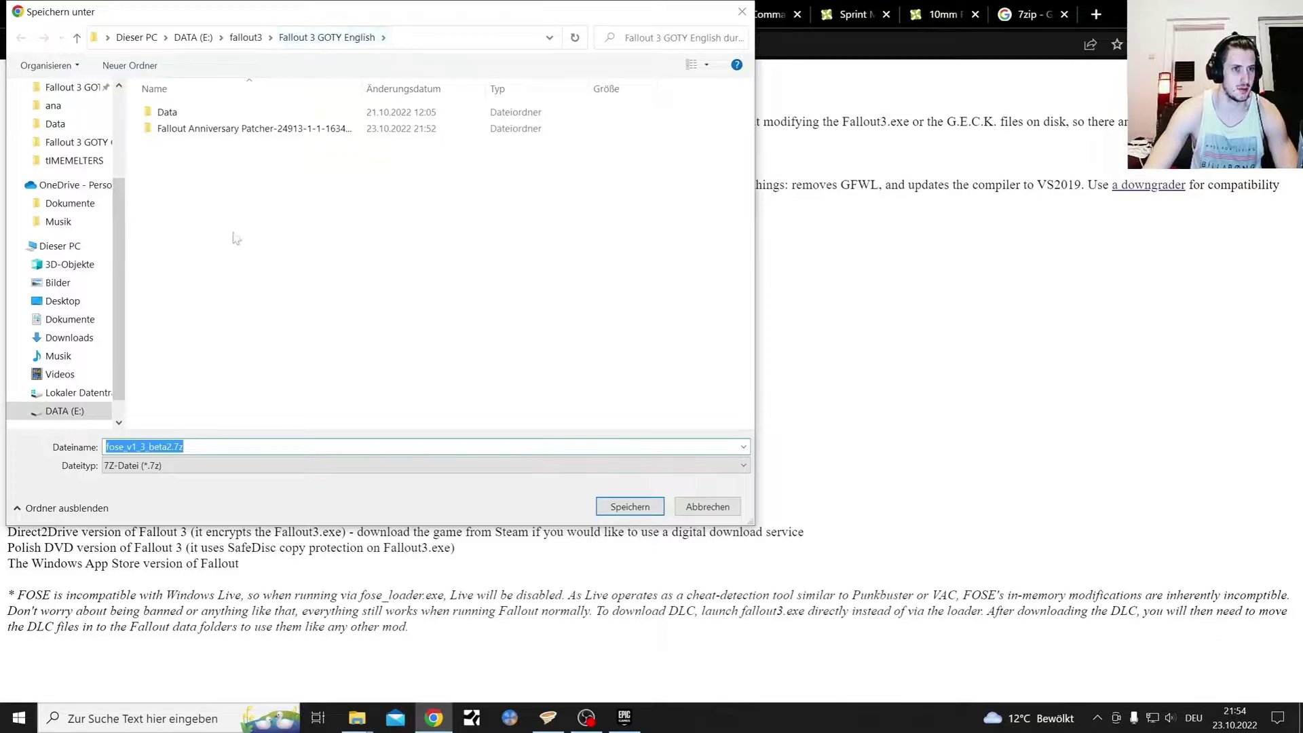
scroll(84, 229, up, 1)
scroll(85, 229, up, 1)
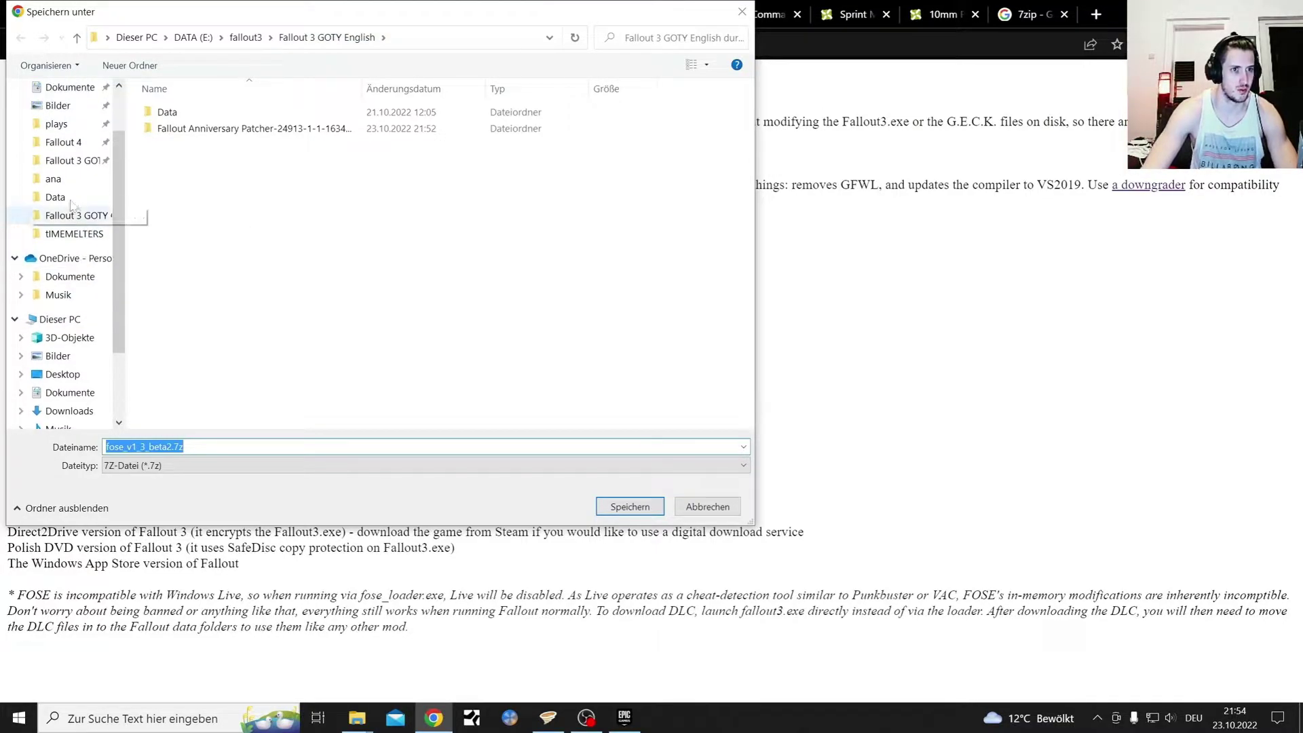
click(67, 165)
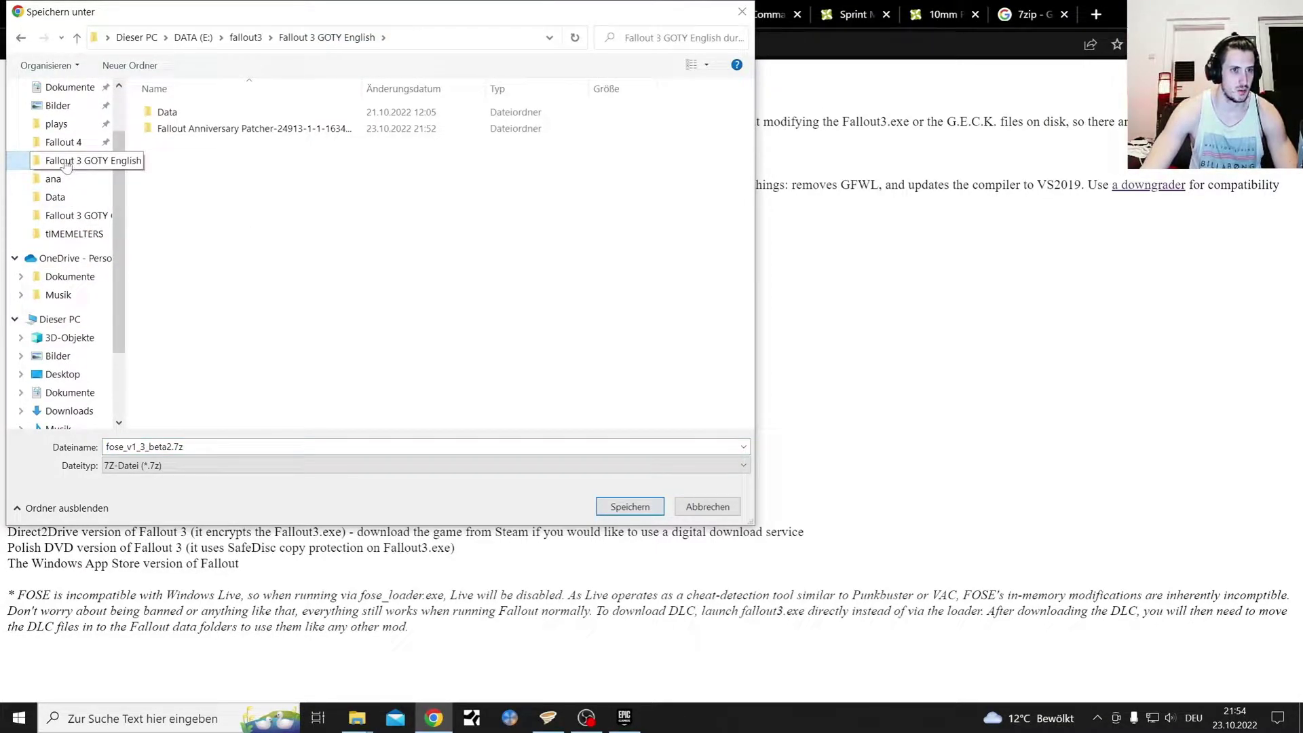
click(630, 512)
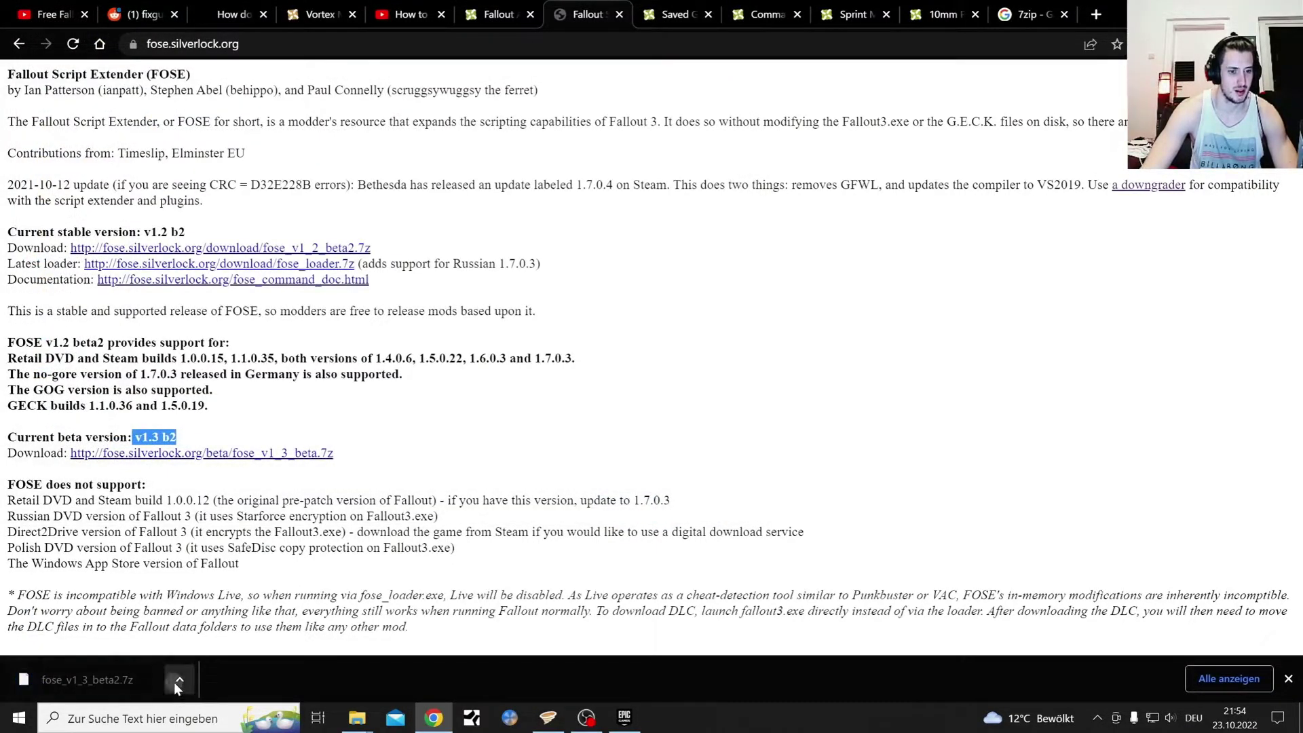
Step: Extract fose_v1_3_beta2.7z with 7-Zip into its own subfolder of the game folder and delete the archive
click(173, 682)
click(234, 621)
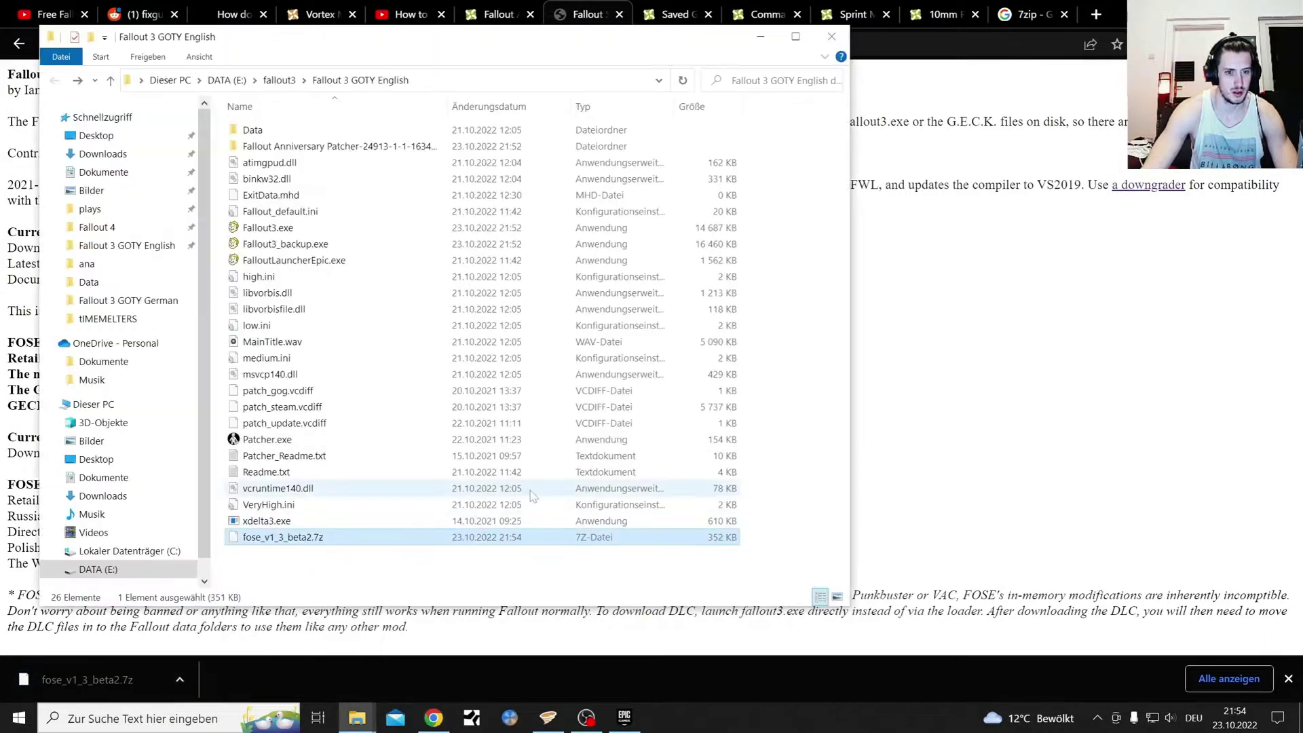
right_click(298, 546)
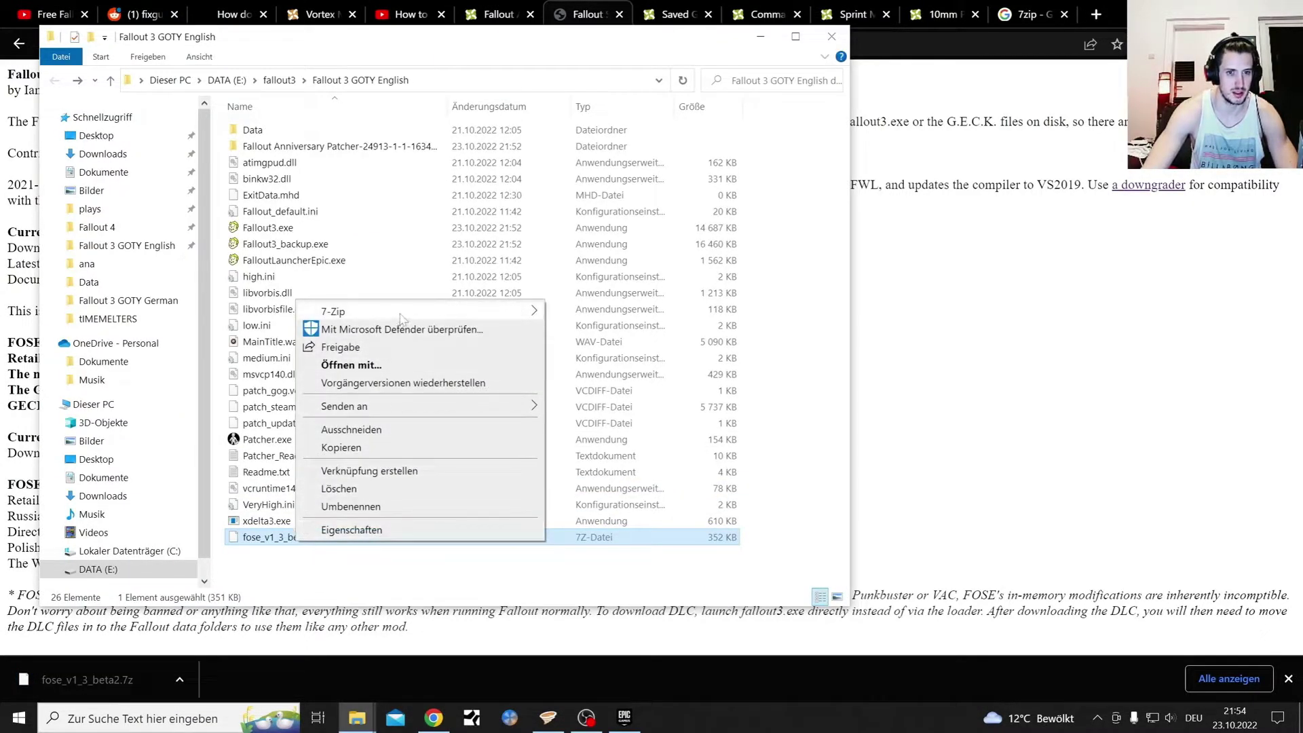
mouse_move(469, 312)
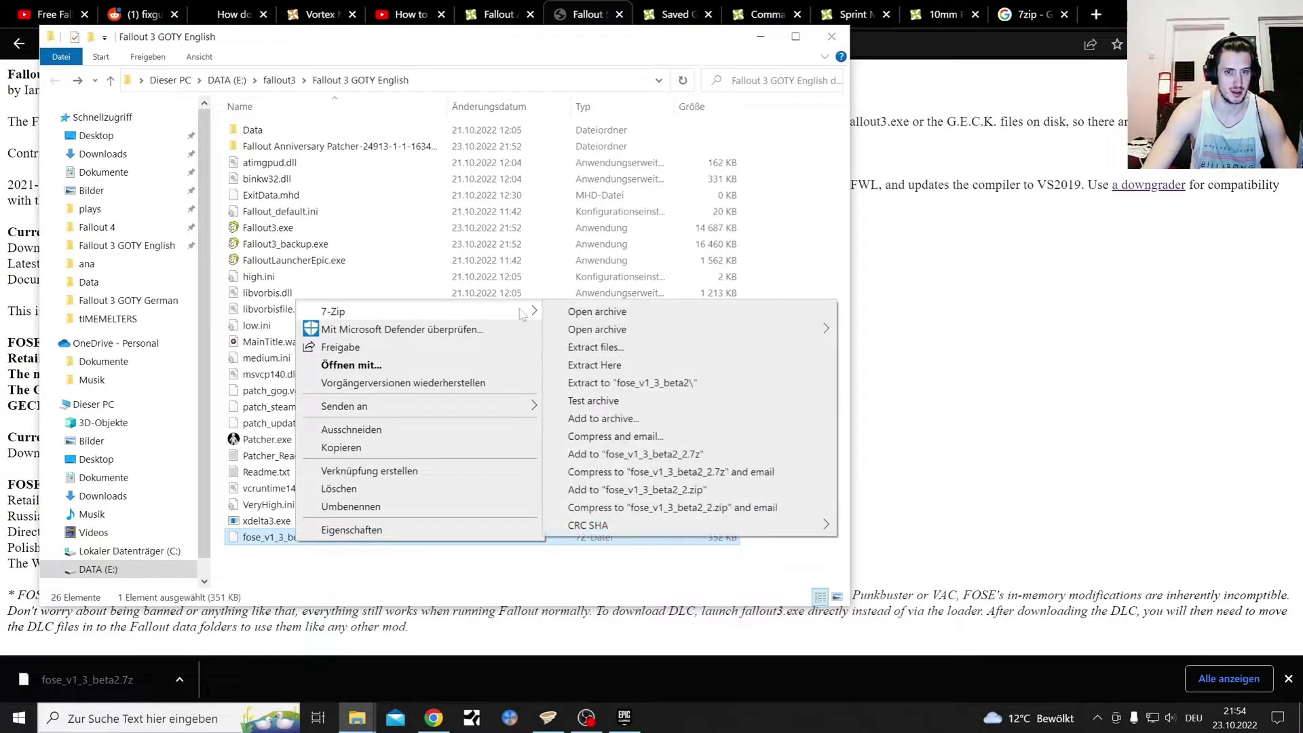
click(628, 385)
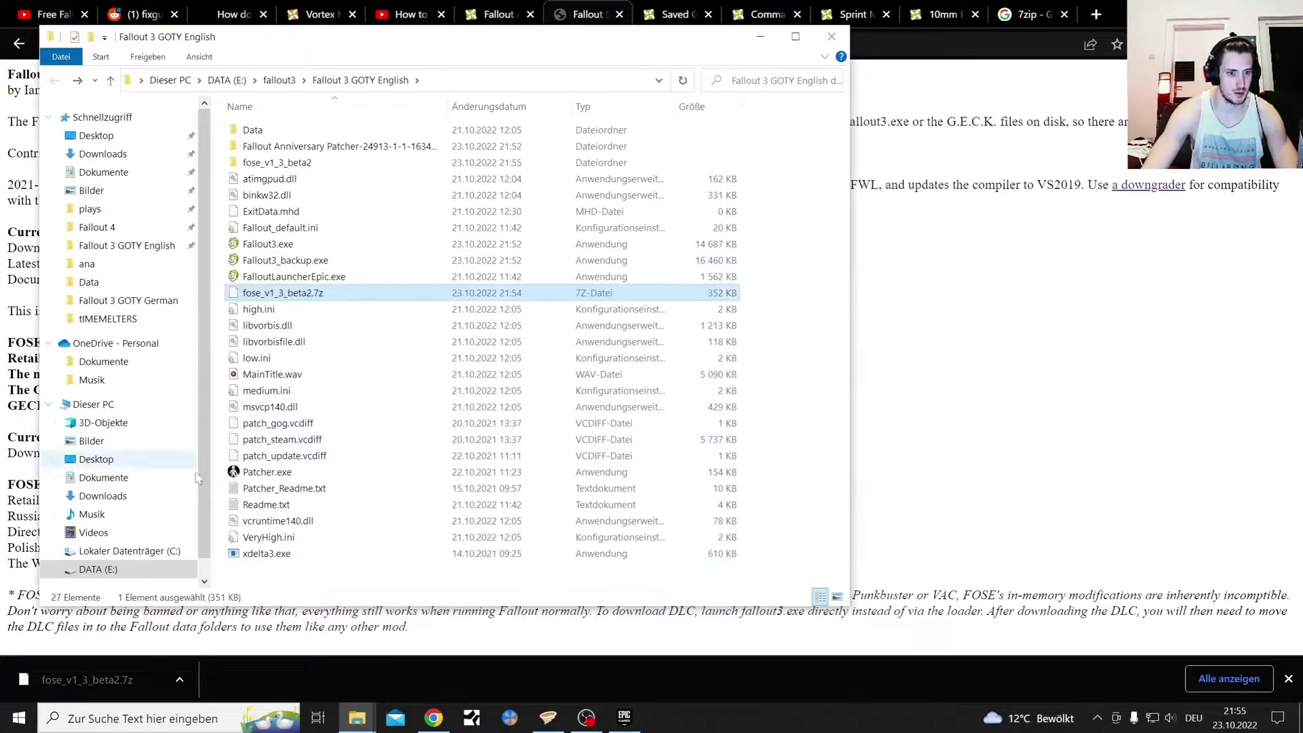
right_click(290, 299)
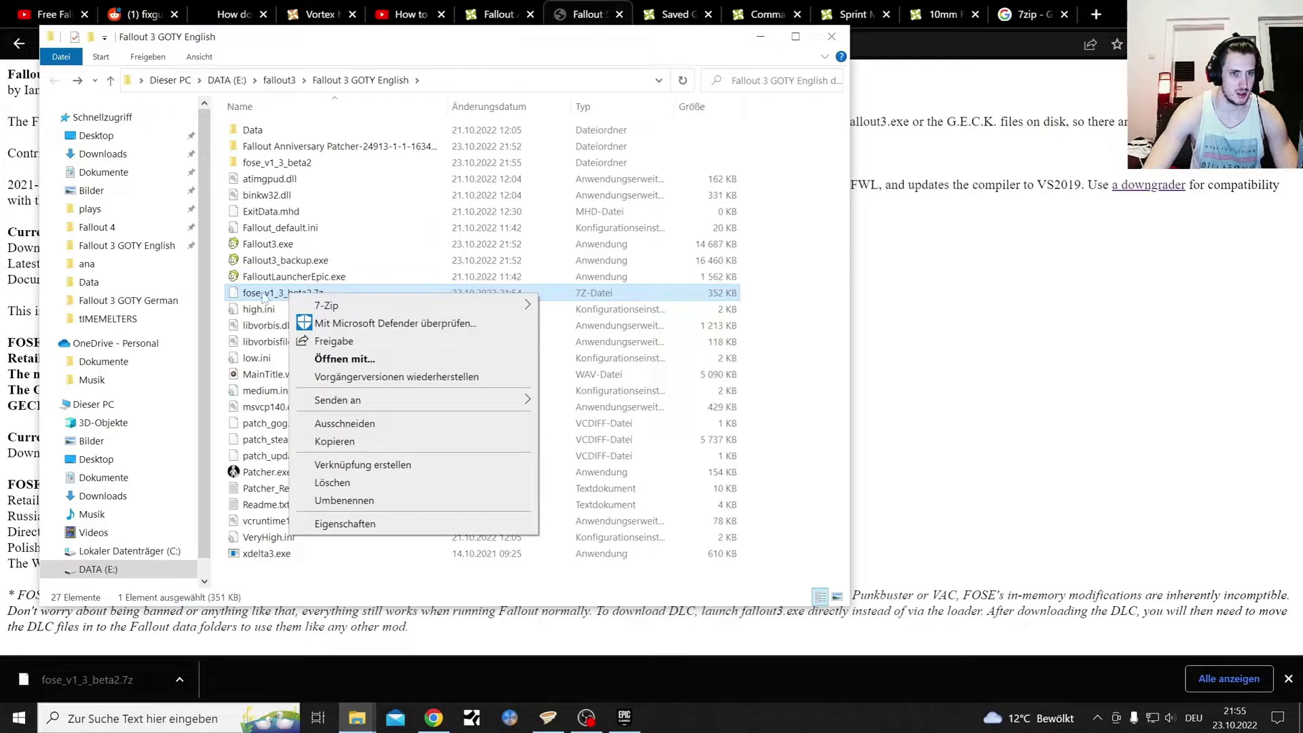
click(332, 482)
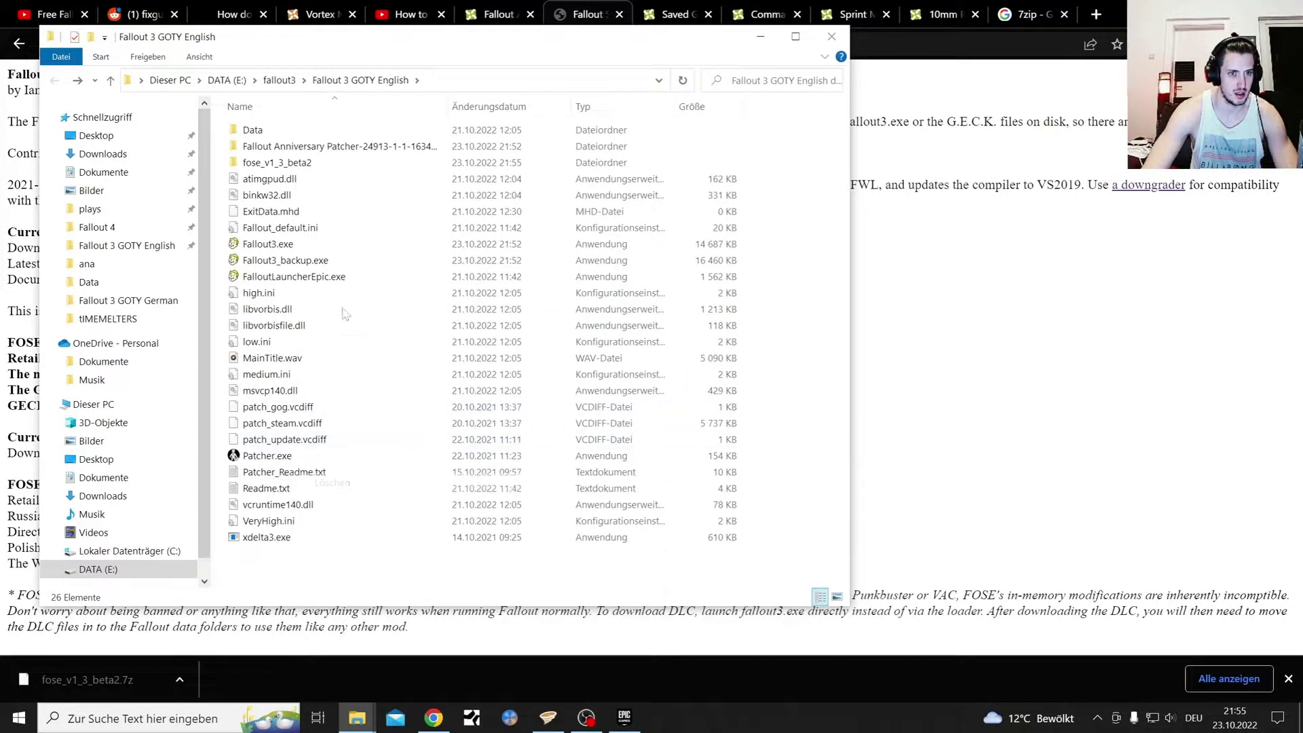
Step: Delete fose_command_doc.html from the extracted fose_v1_3_beta2 folder
double_click(309, 162)
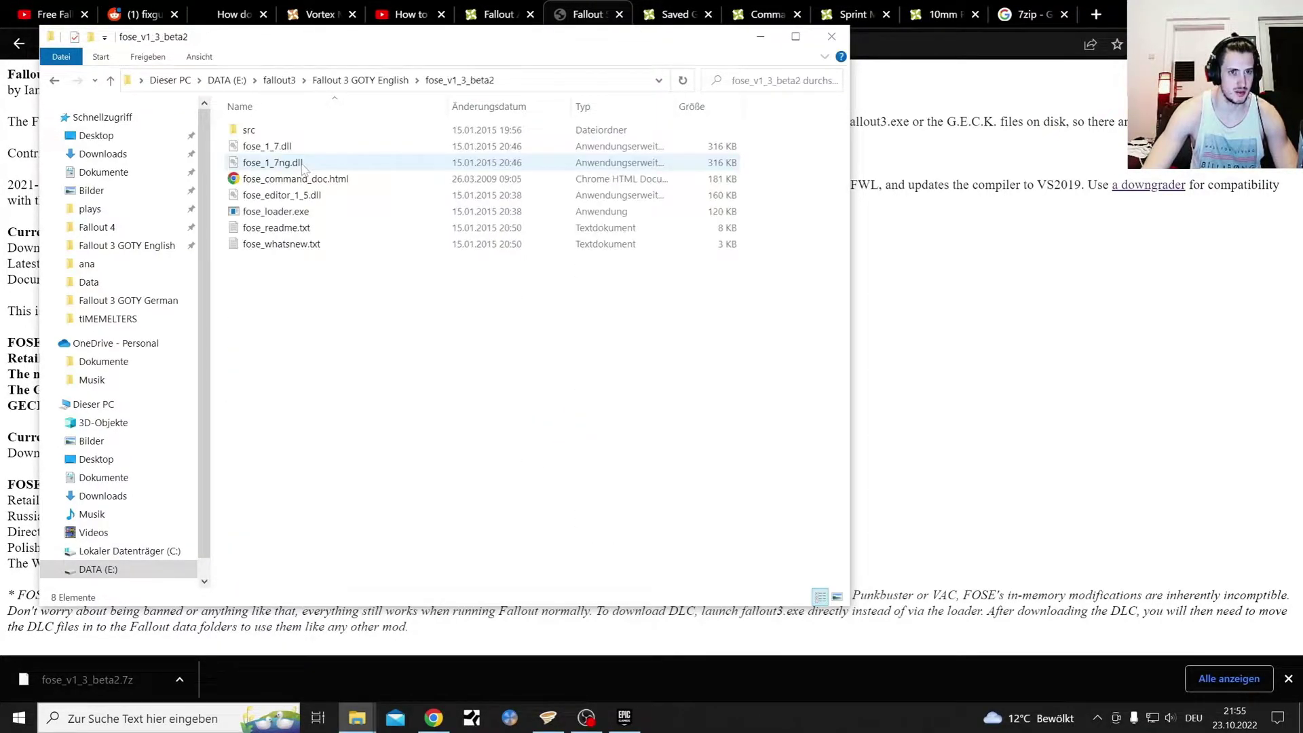
right_click(297, 179)
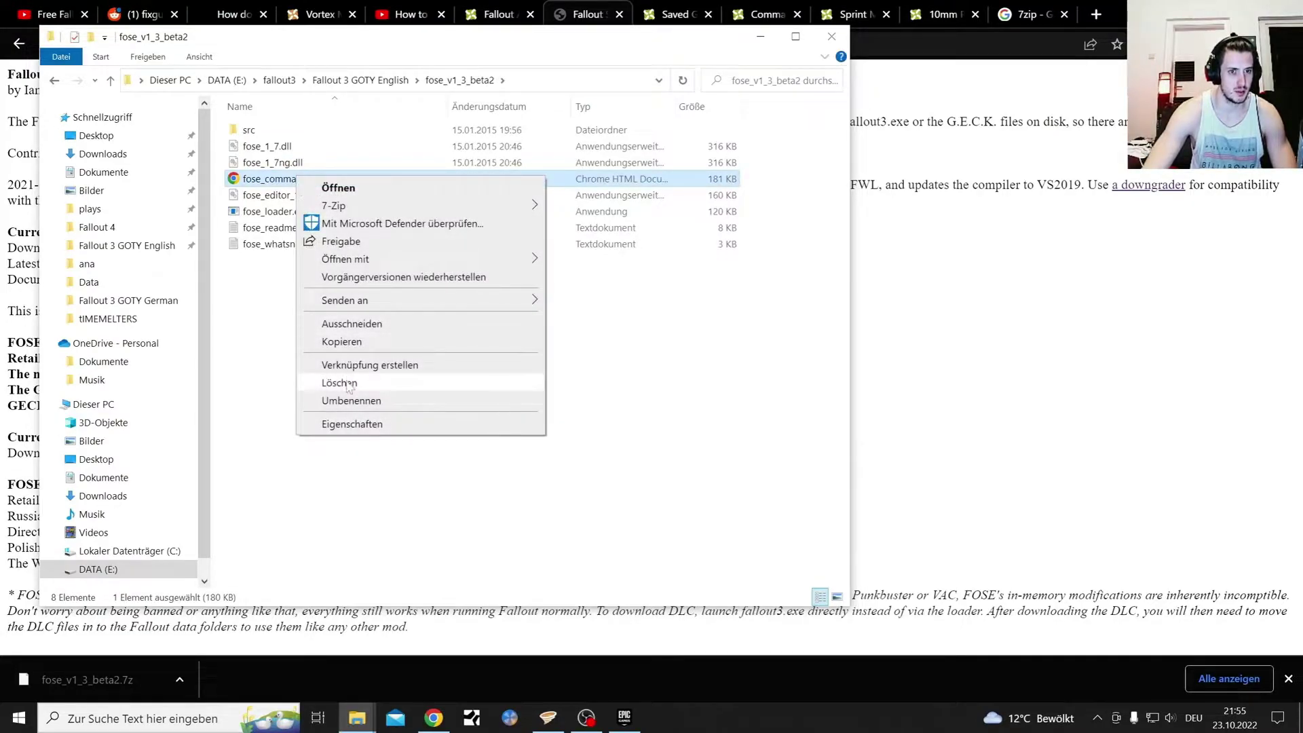
click(347, 385)
Step: Copy the FOSE DLLs, fose_loader.exe and text files from the extracted folder into Fallout 3 GOTY English, leaving out src
drag(334, 275, 288, 150)
right_click(288, 150)
click(354, 265)
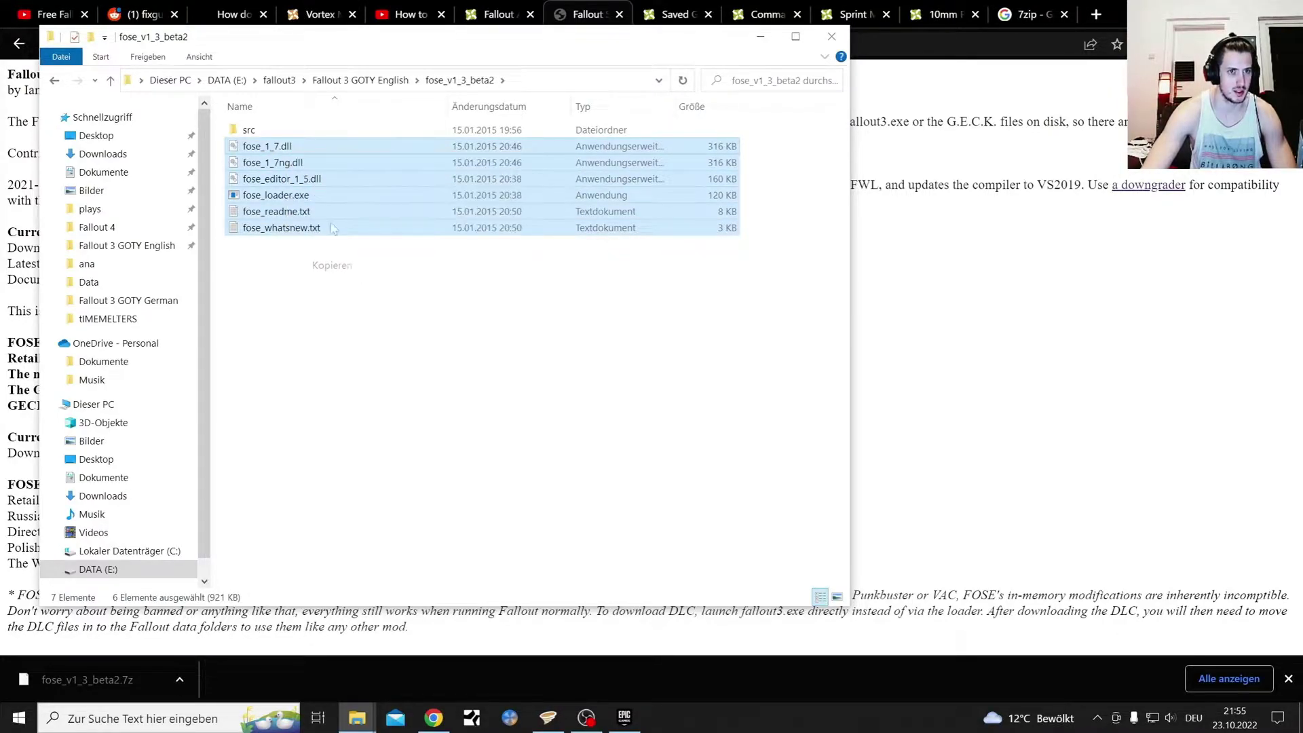
click(54, 80)
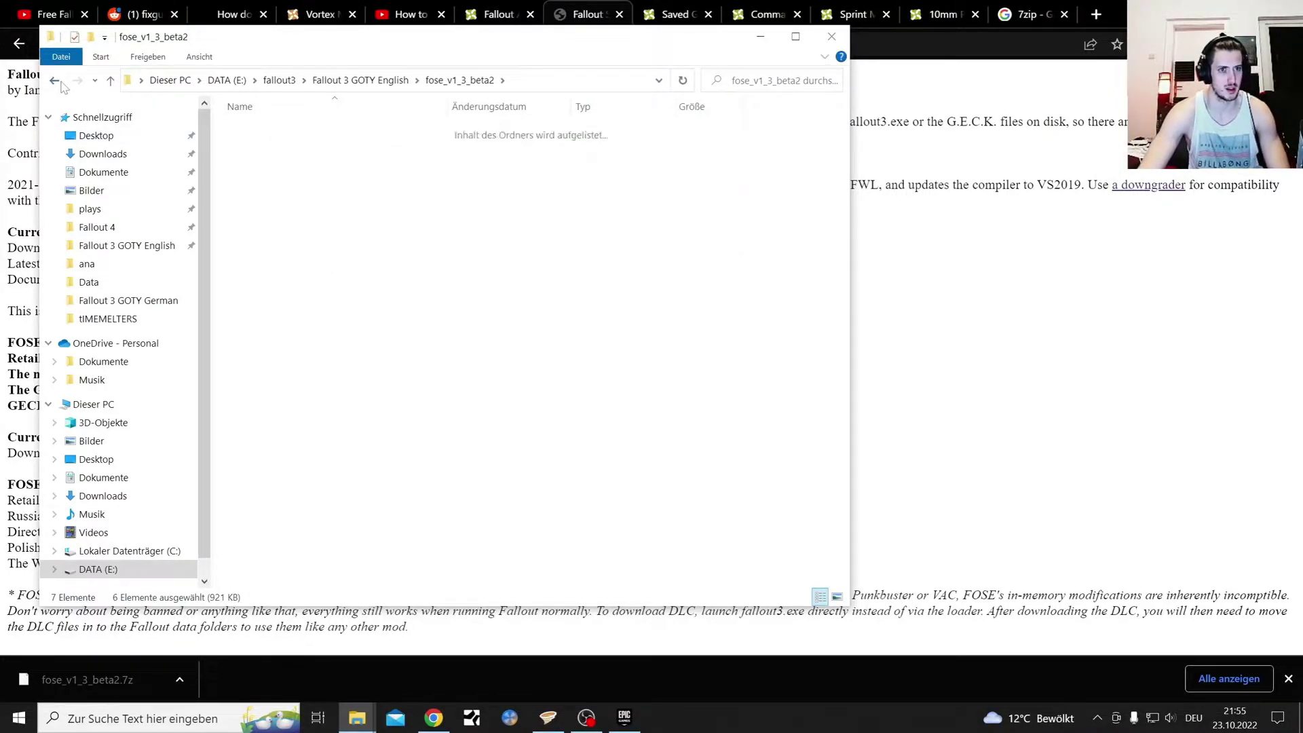
right_click(352, 571)
click(444, 449)
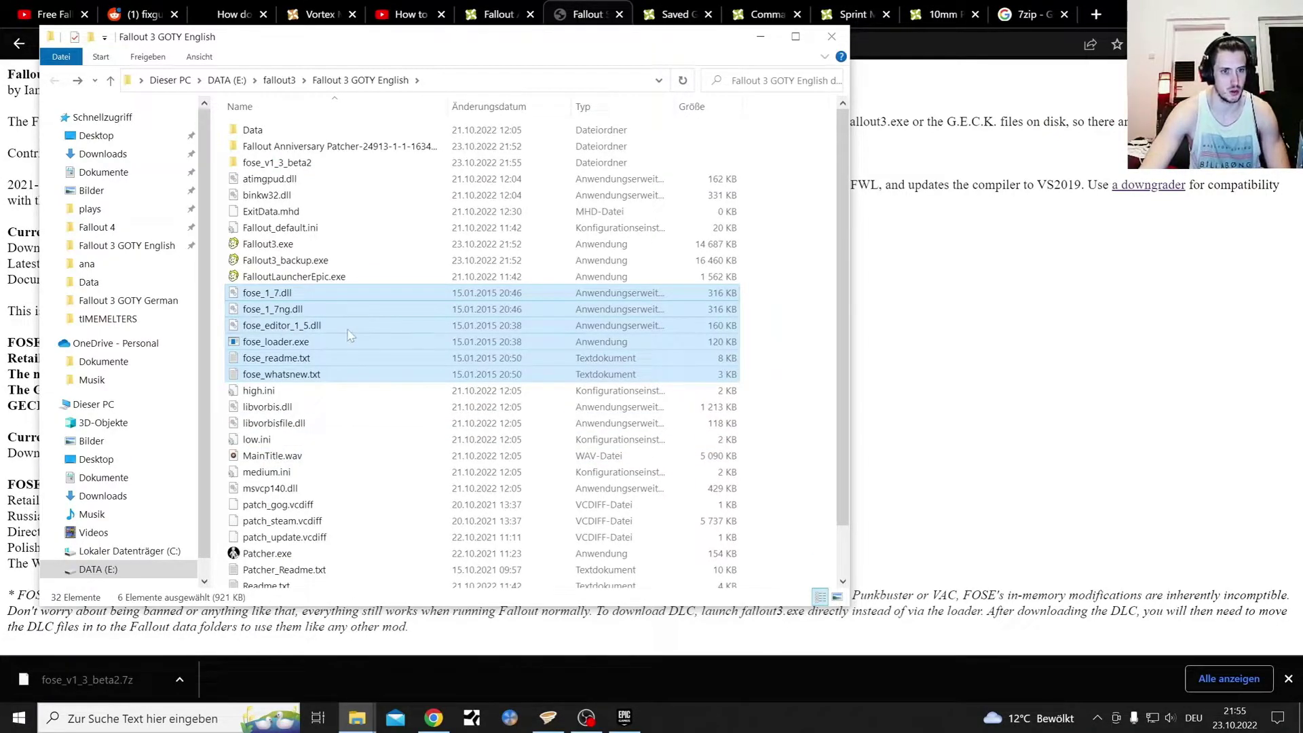
scroll(350, 329, down, 1)
scroll(349, 334, up, 1)
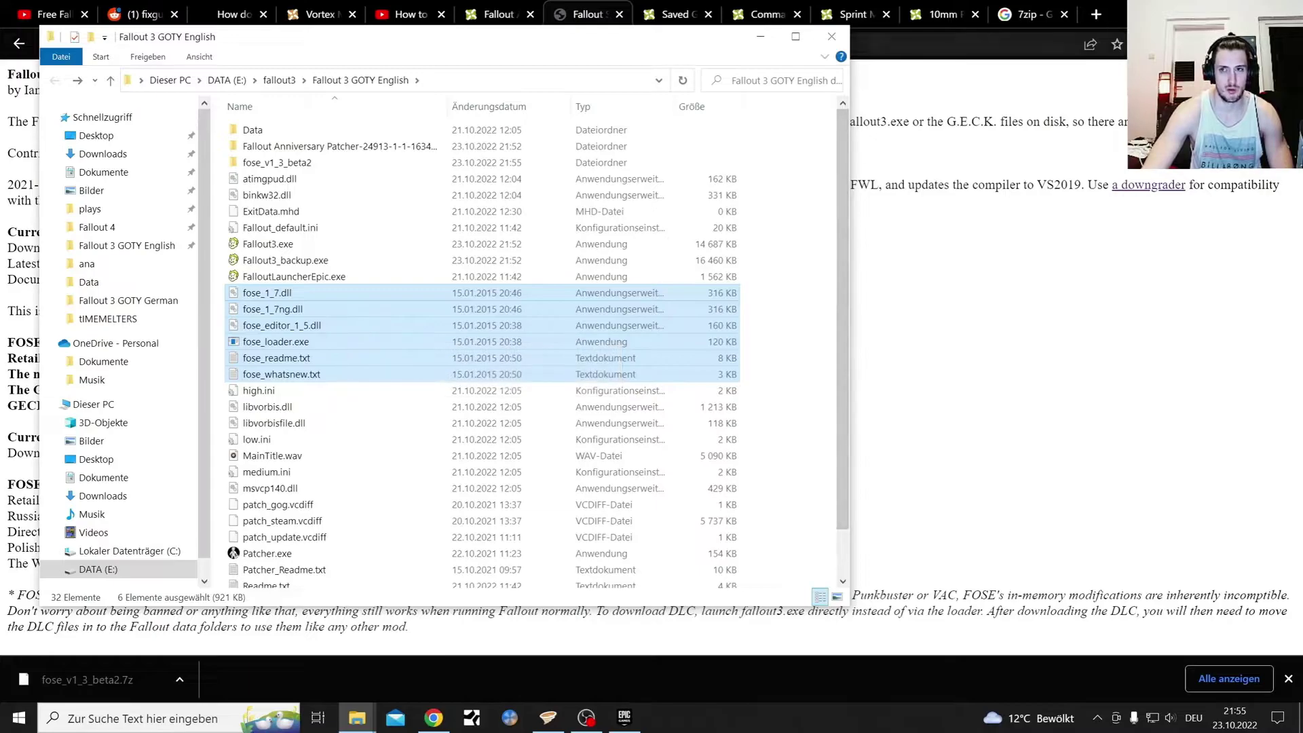
Step: Minimize the browser, folder and OBS windows to clear the desktop
click(1153, 13)
click(1208, 12)
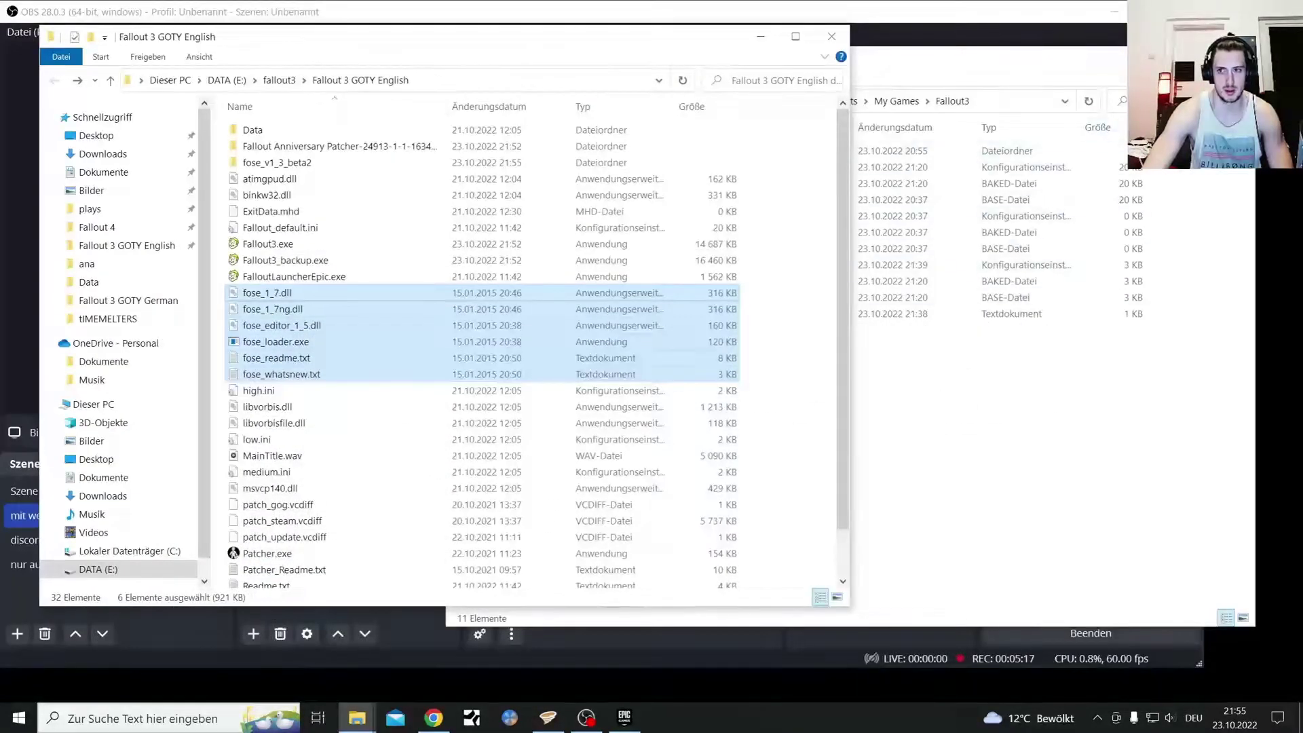
click(1166, 57)
click(760, 37)
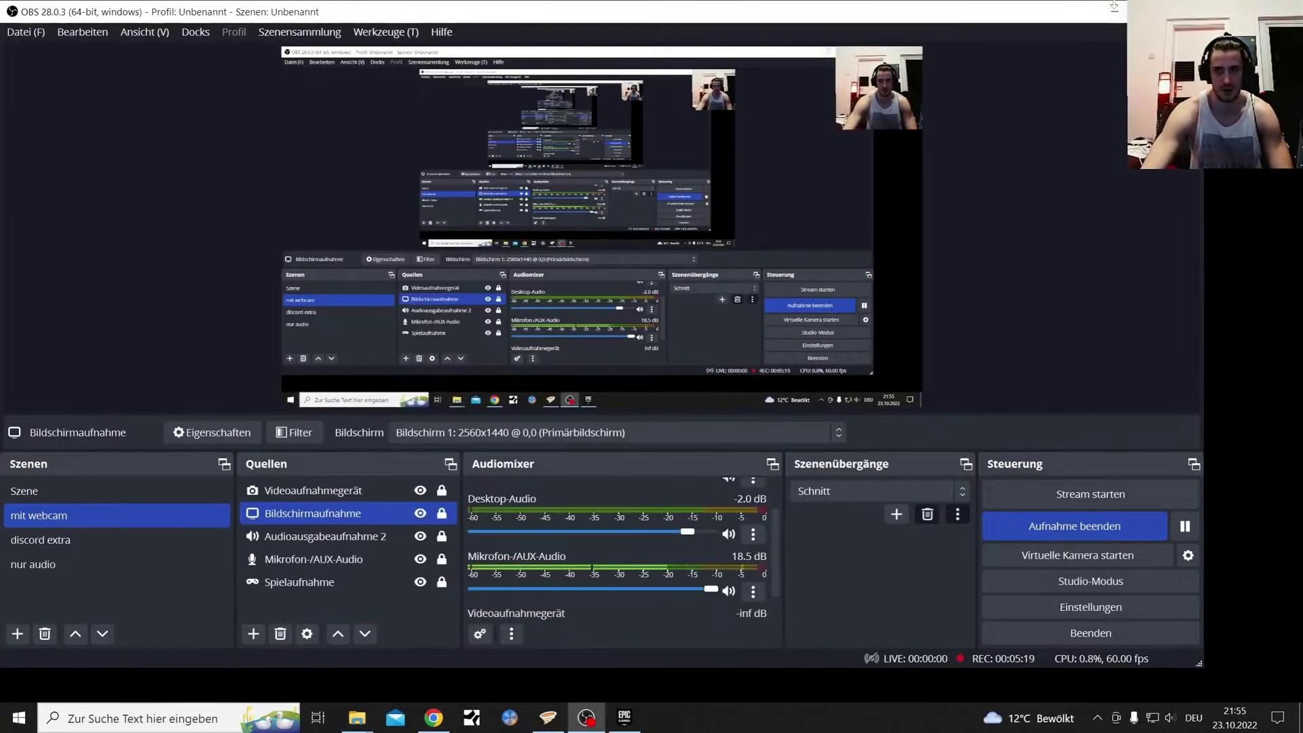
click(1114, 11)
click(740, 17)
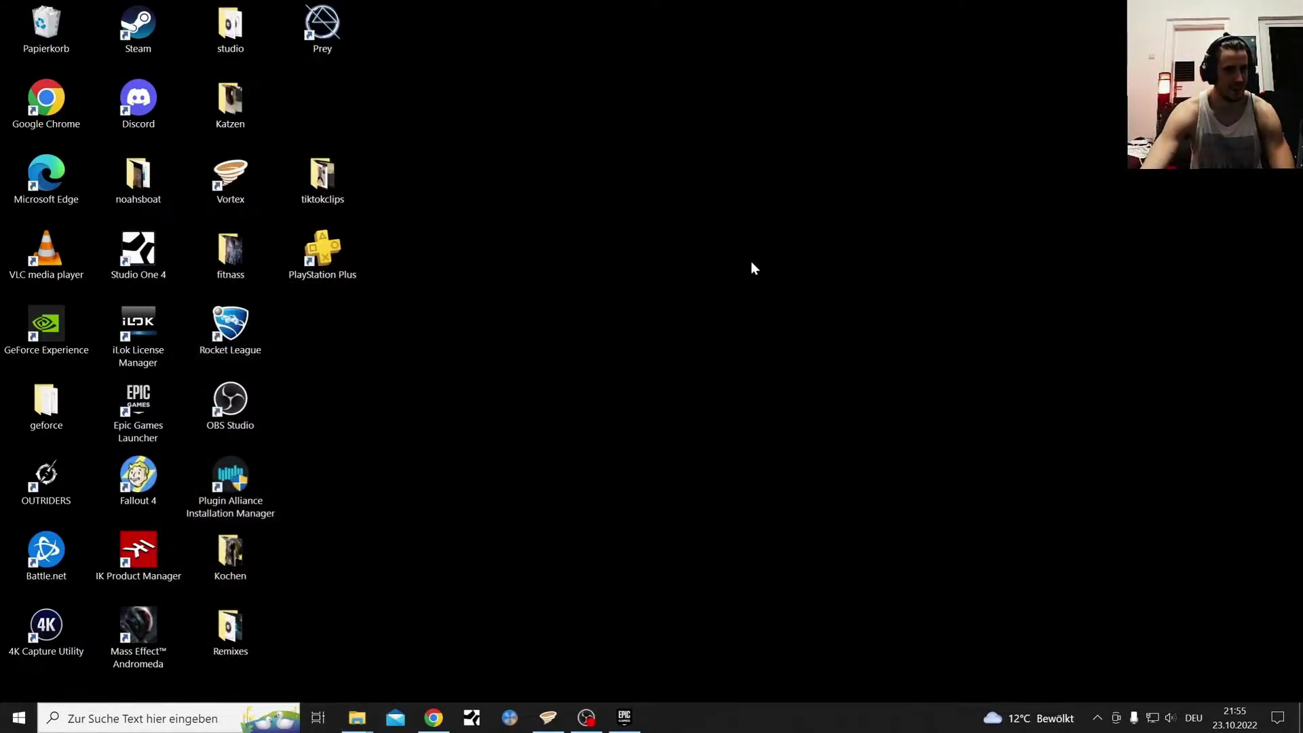
Step: Switch to Vortex, close it and launch it again
click(547, 717)
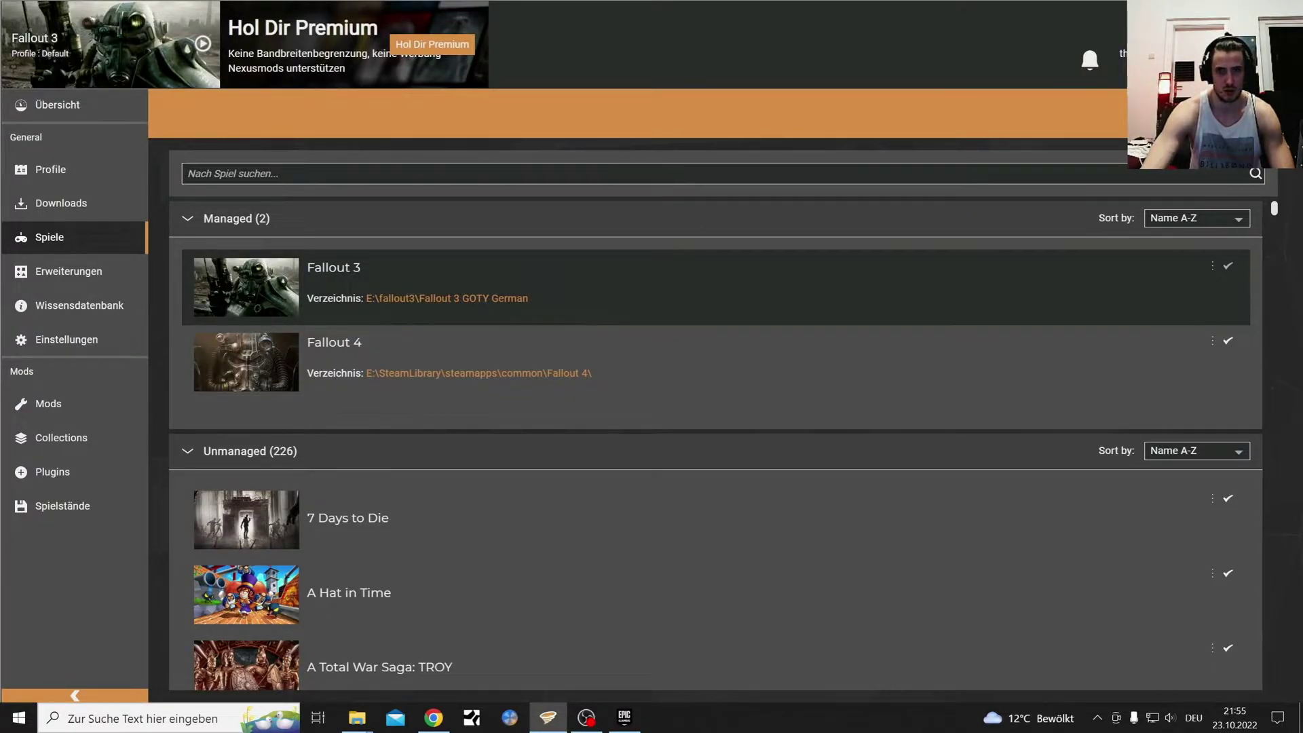
key(alt+F4)
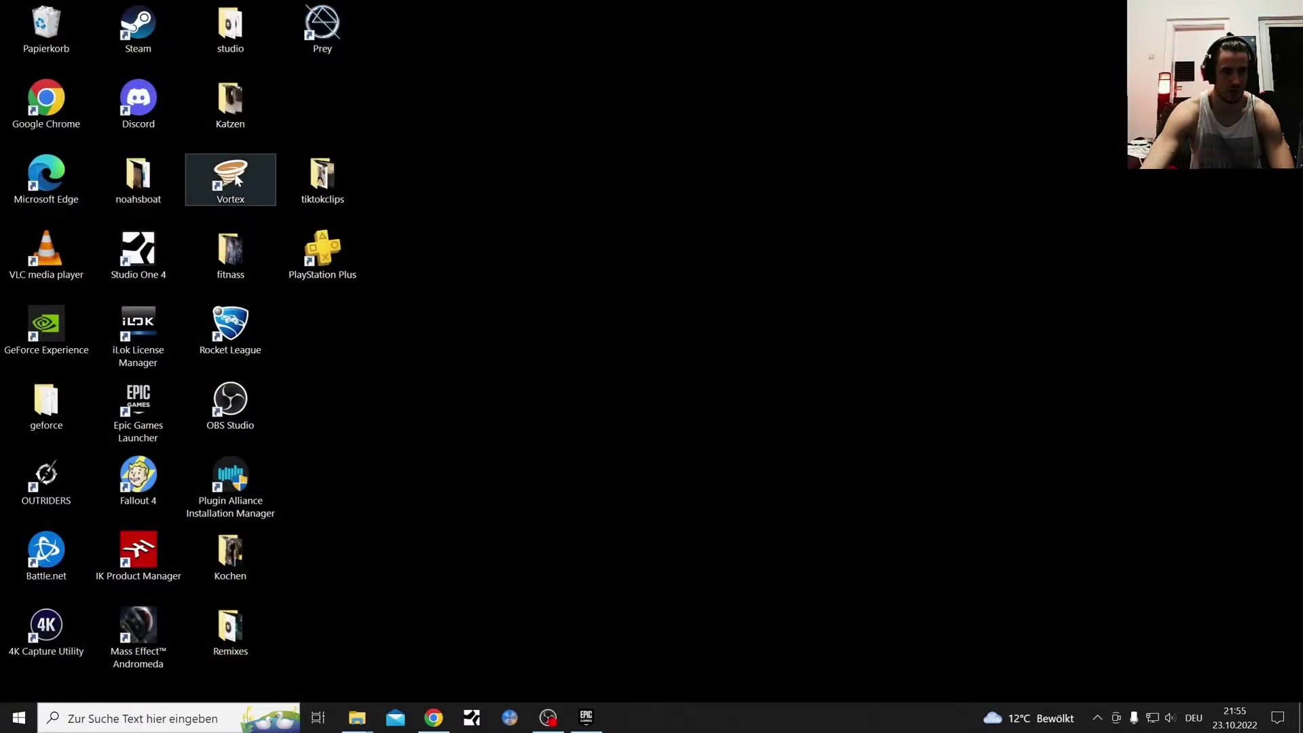
double_click(235, 183)
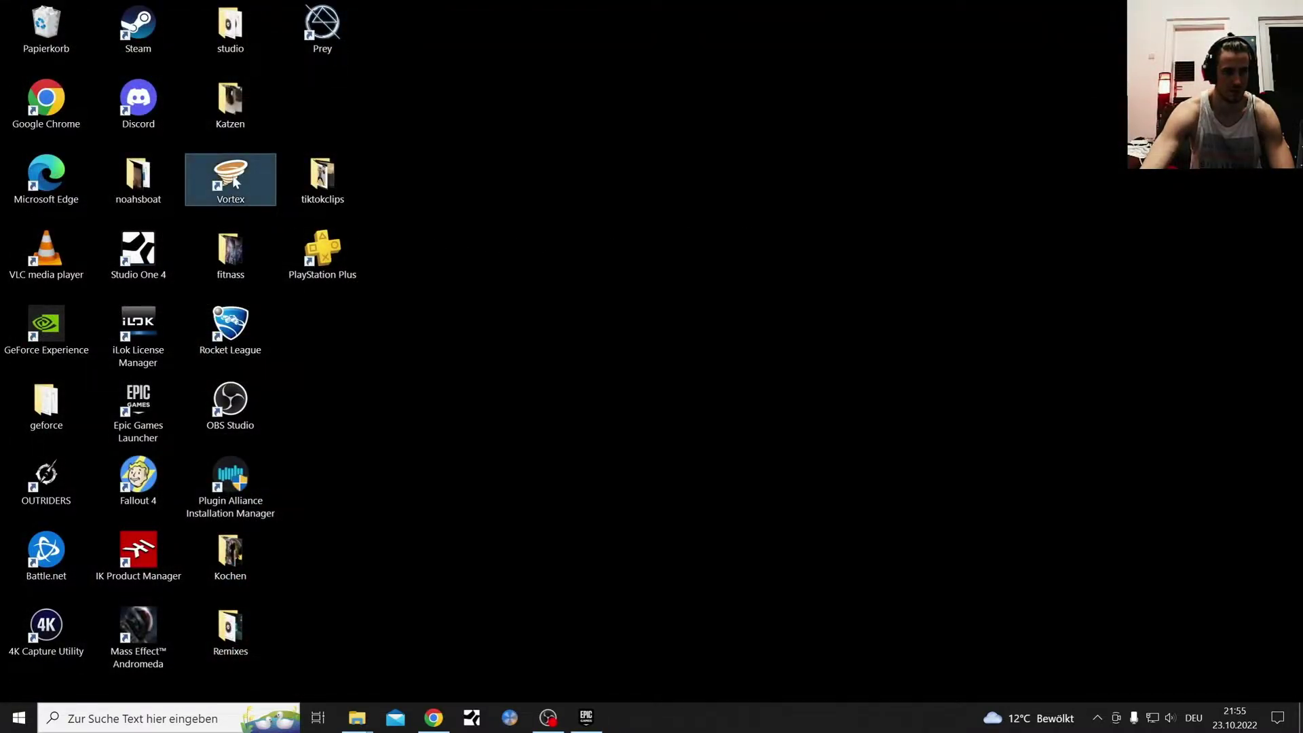
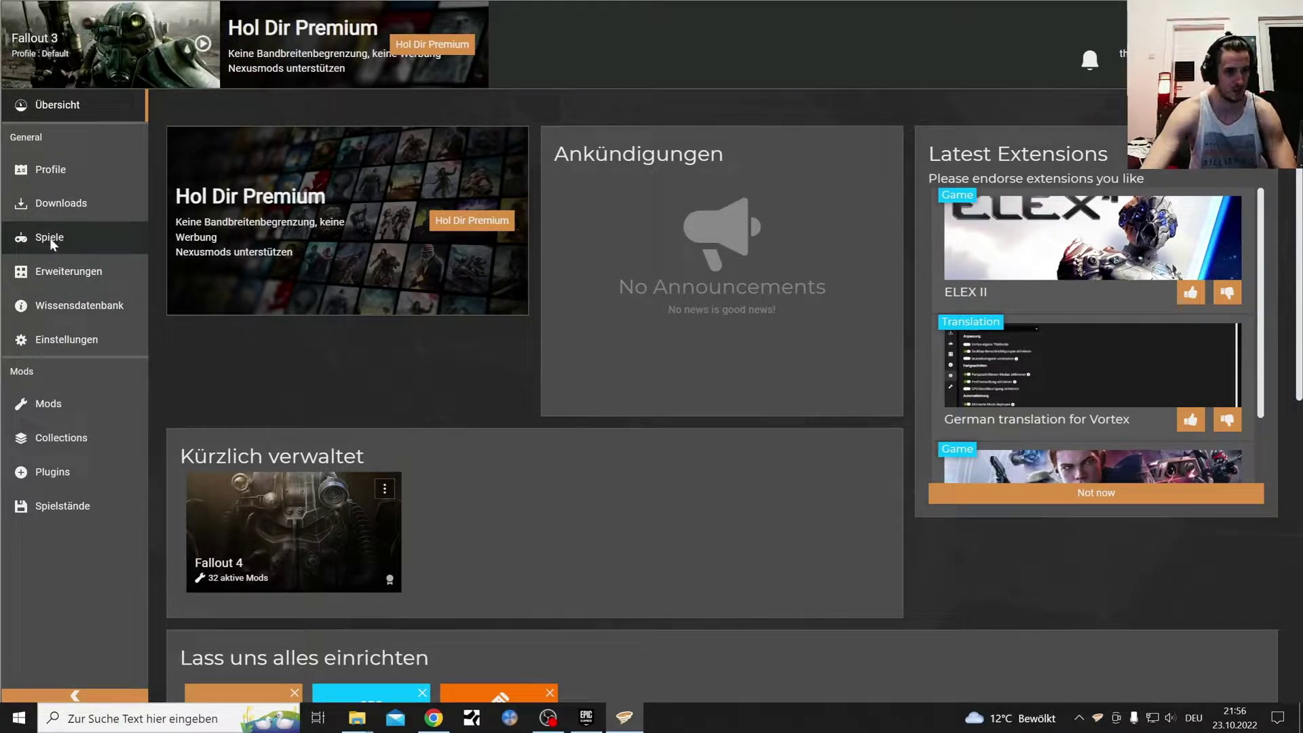
Step: Search the Vortex games list for "fallout 3", then broaden the search to "fallout"
click(51, 237)
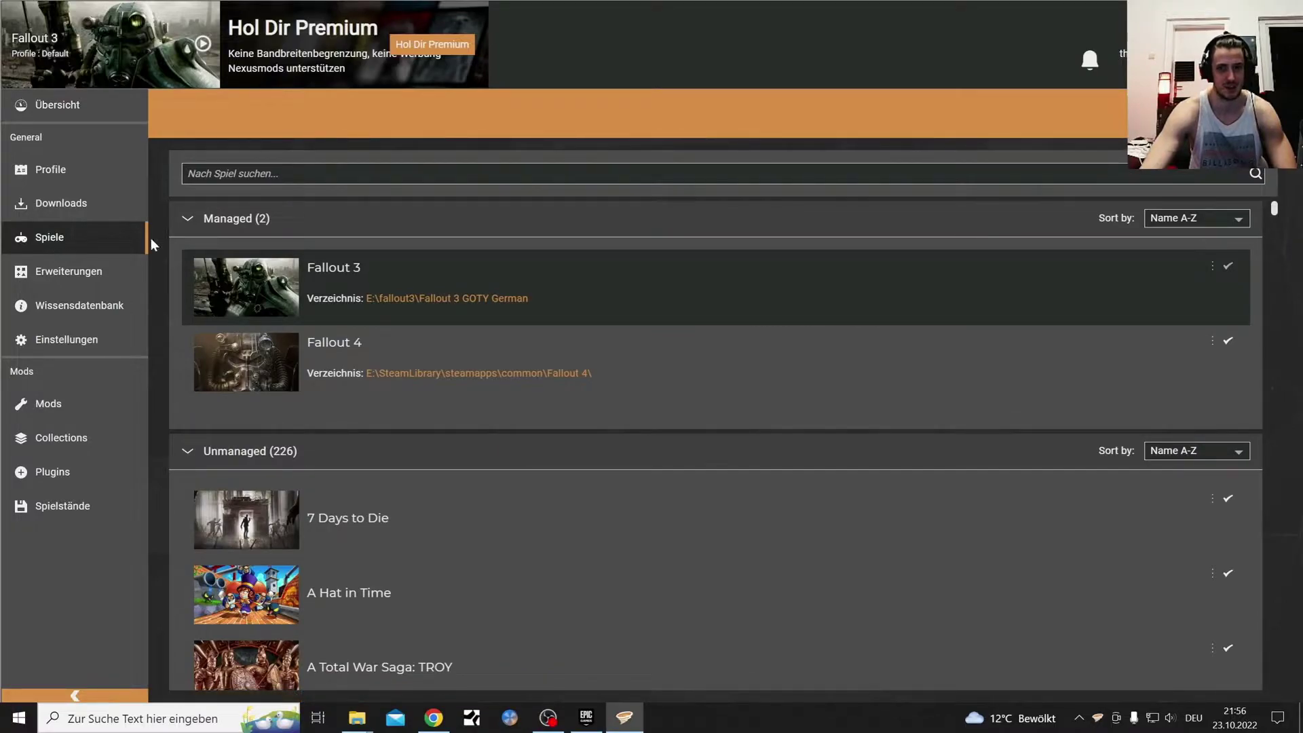
click(188, 173)
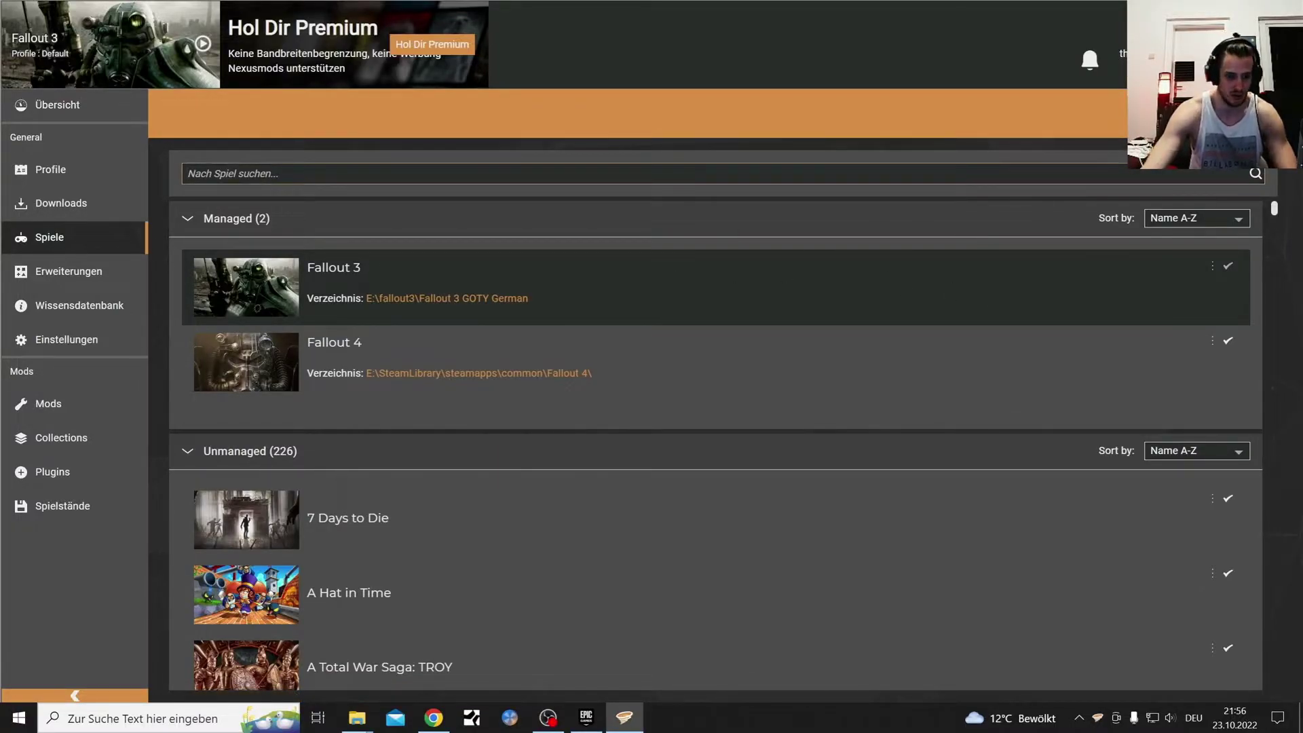
text(fallout)
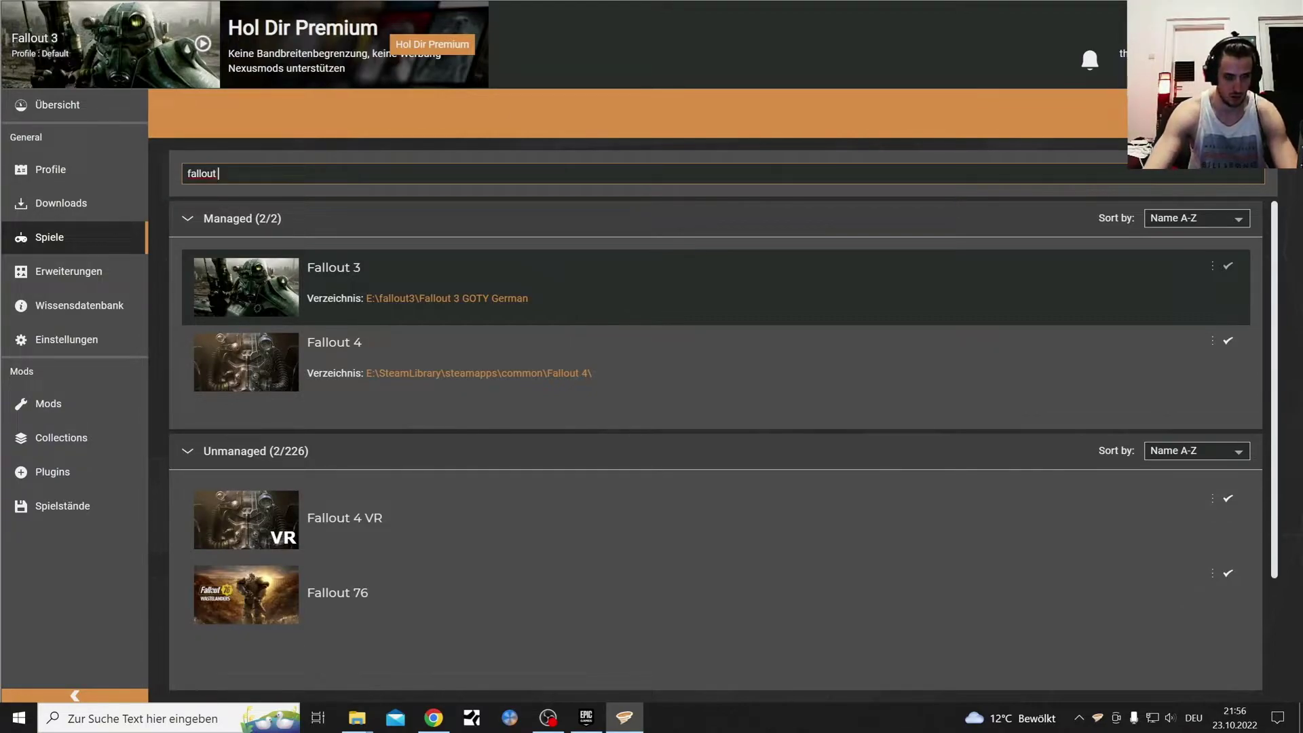
text( 3)
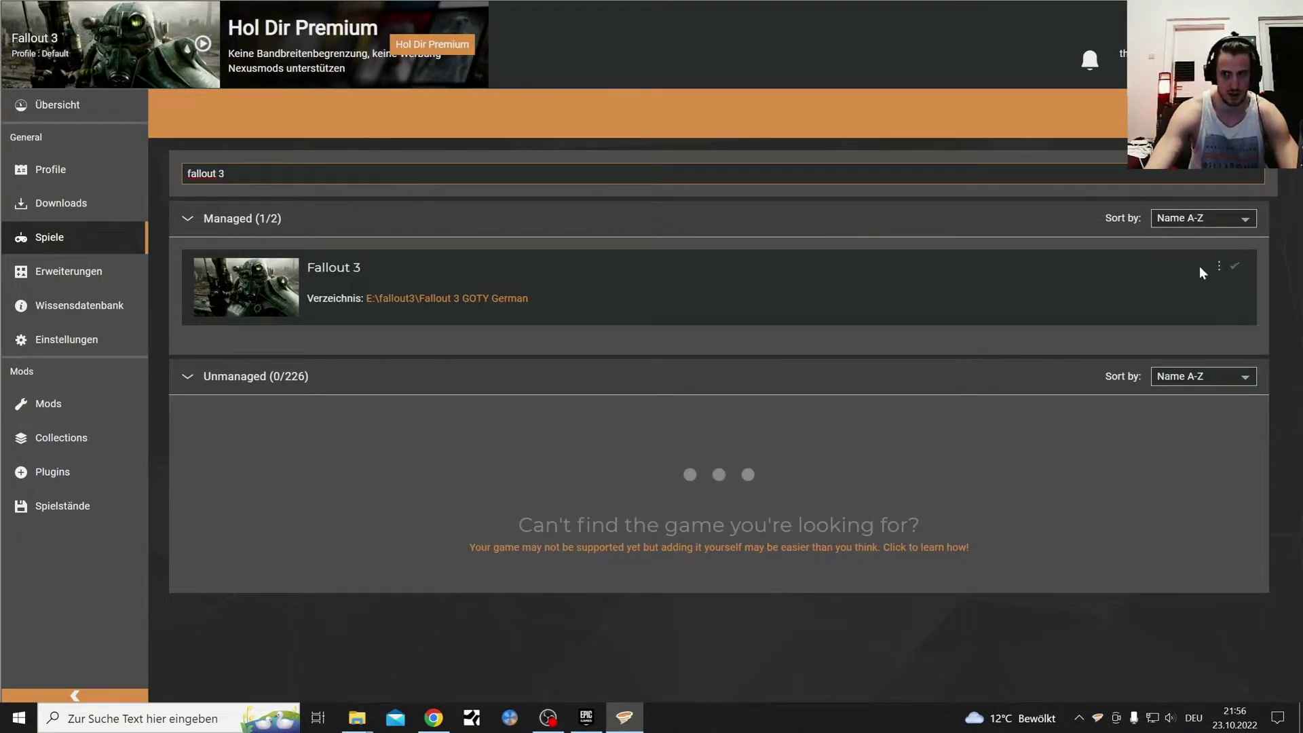
key(BackSpace)
key(BackSpace)
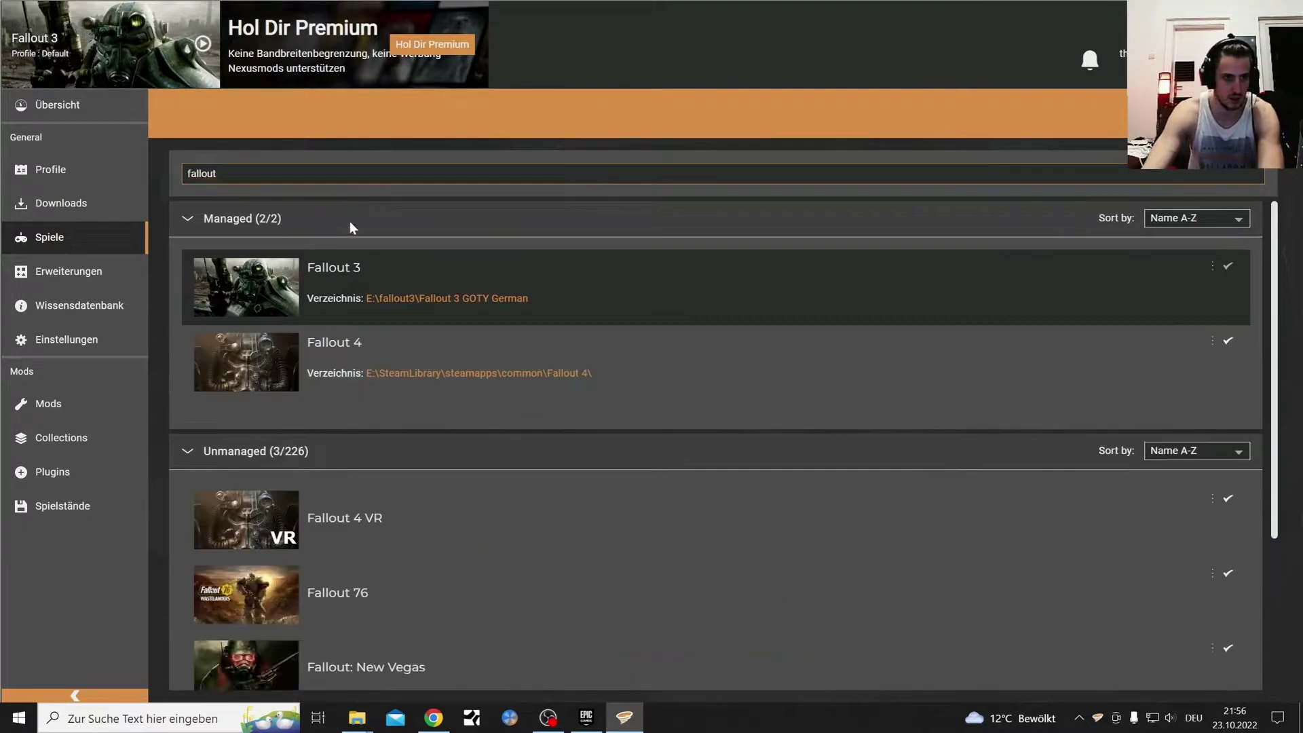
Step: Manually set Fallout 3's game location to the E:\fallout3\Fallout 3 GOTY English folder
scroll(387, 439, down, 3)
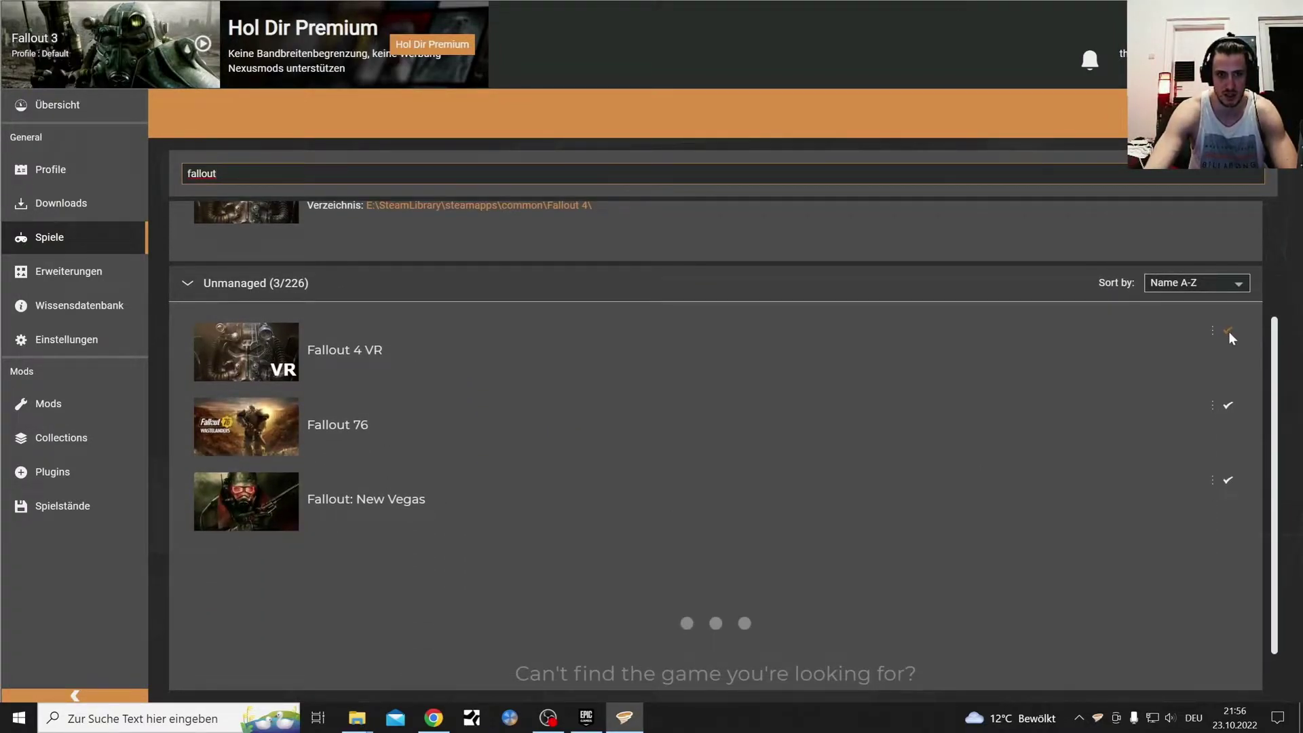
scroll(1190, 412, up, 3)
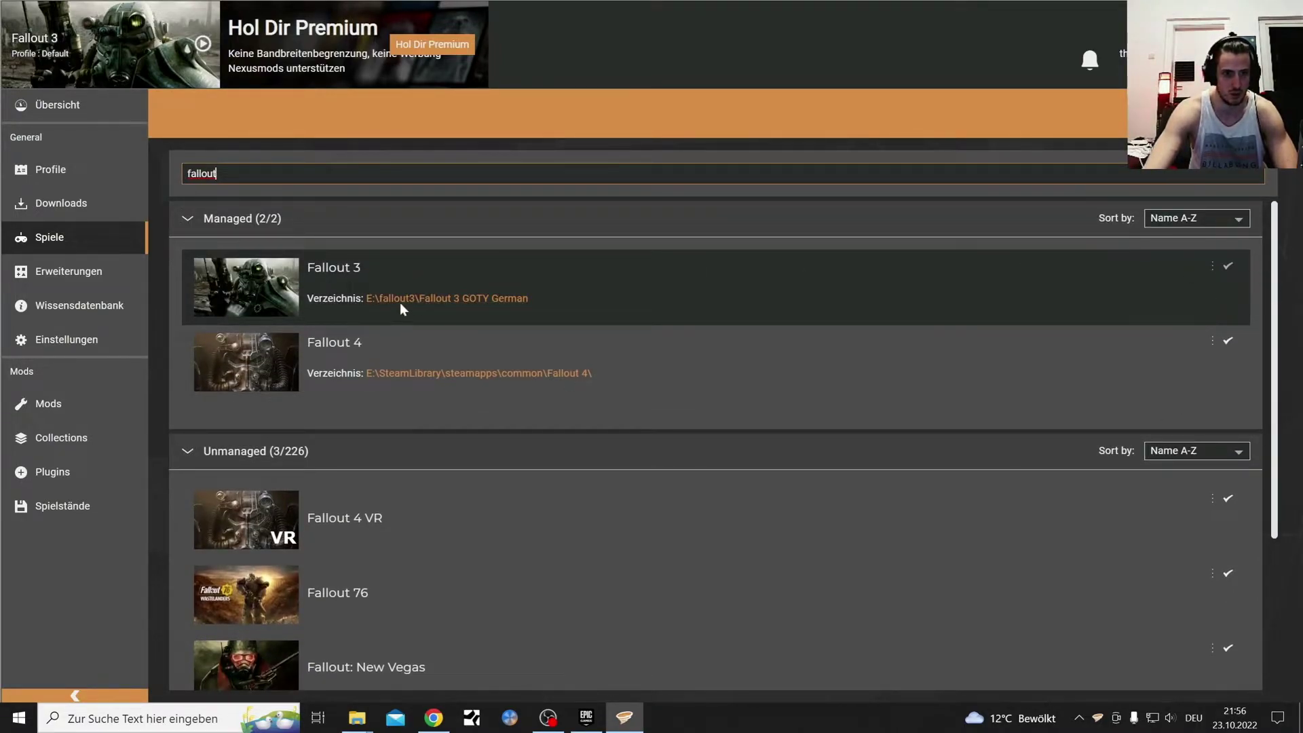
click(1211, 266)
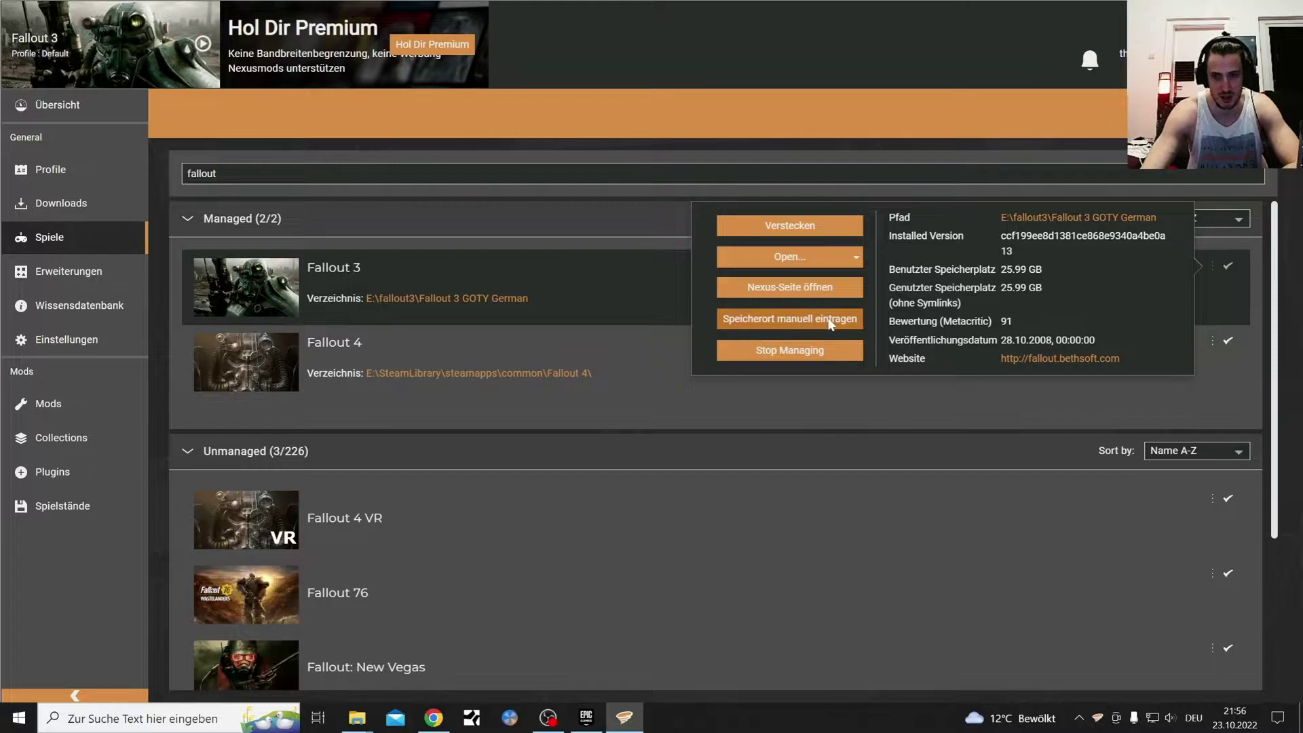
click(789, 319)
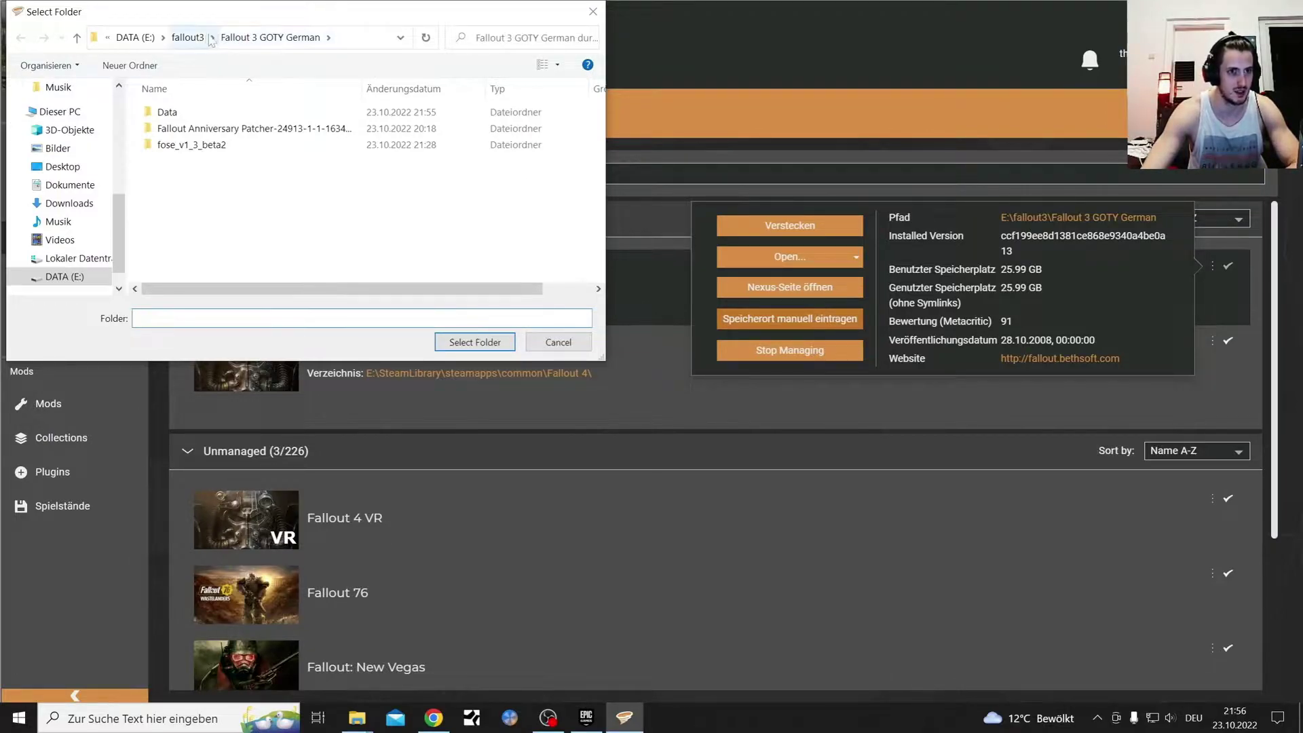
scroll(68, 203, up, 3)
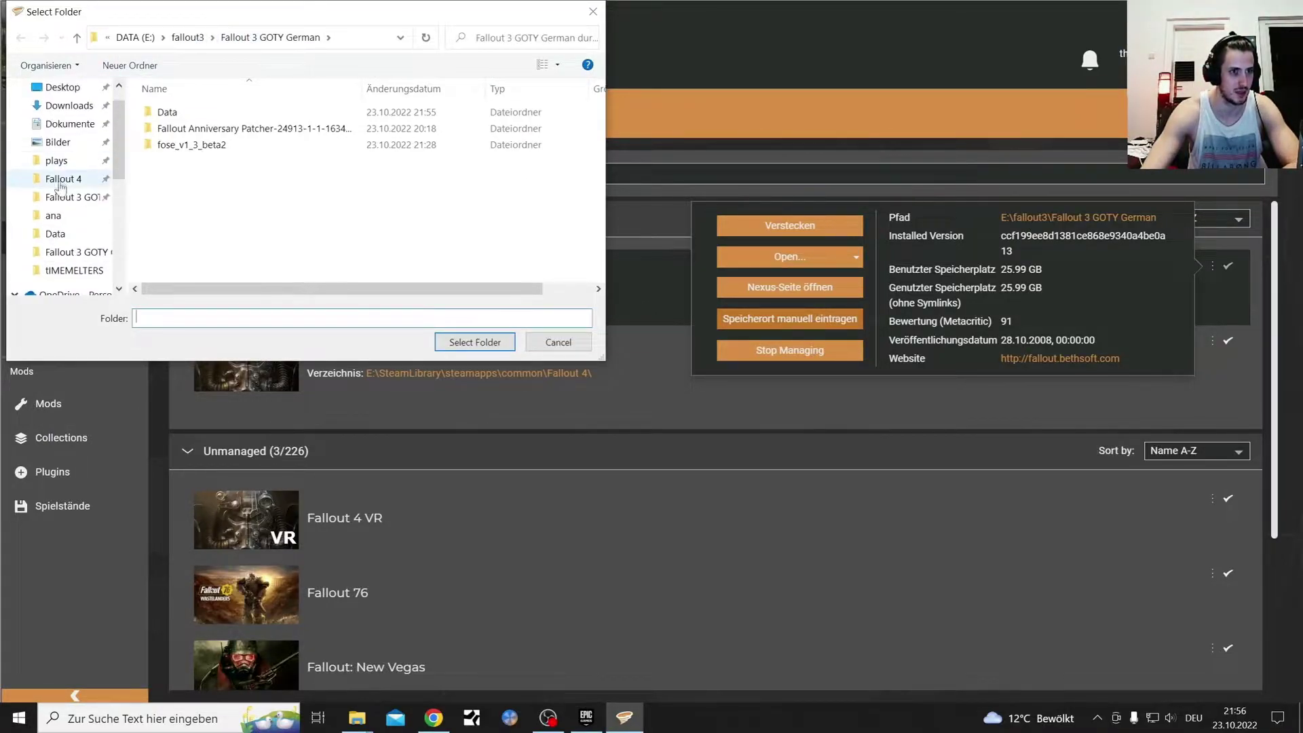
scroll(60, 212, down, 1)
click(68, 205)
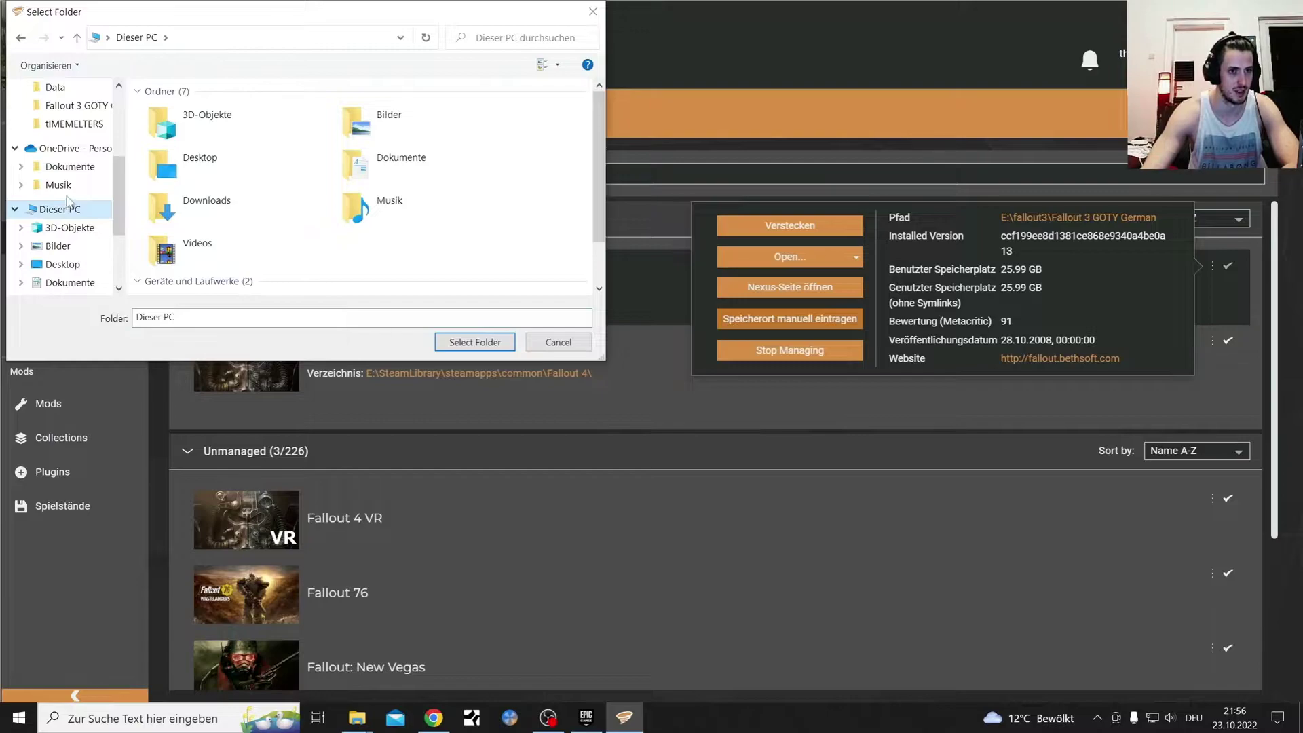
scroll(367, 183, down, 1)
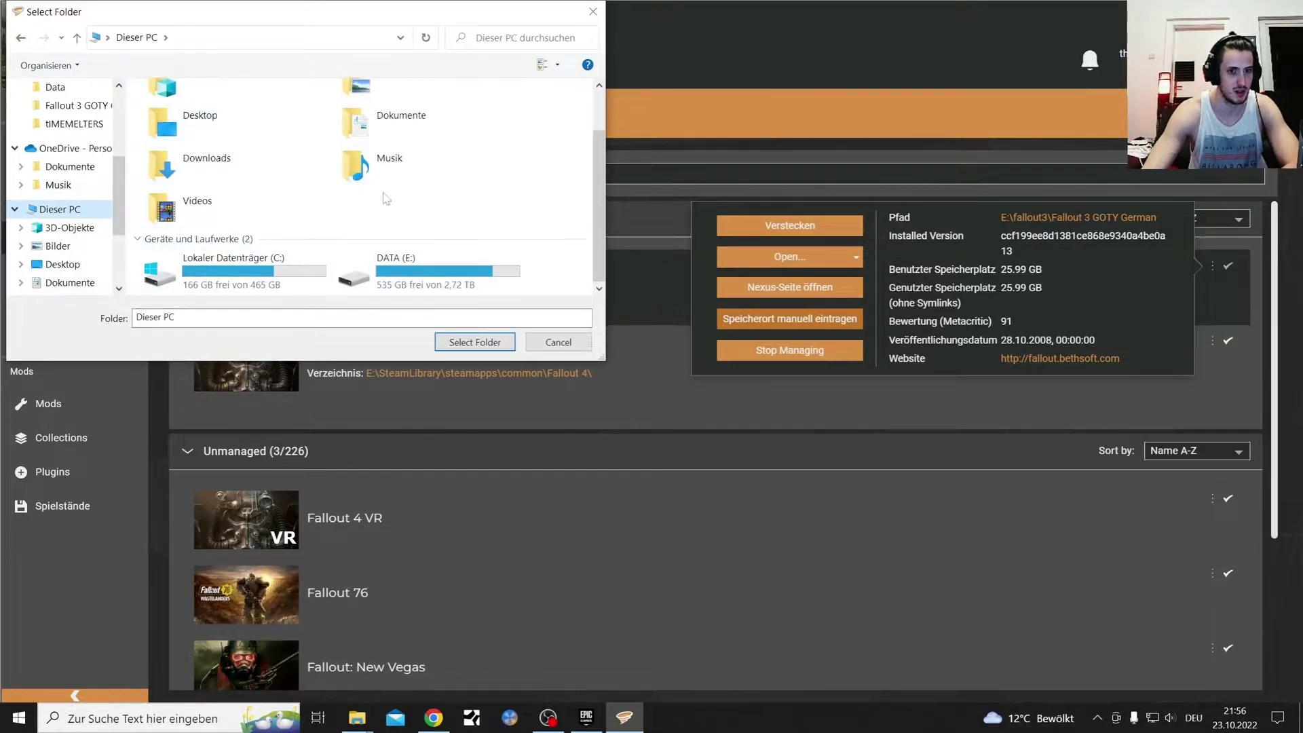
scroll(378, 199, up, 1)
scroll(76, 201, up, 3)
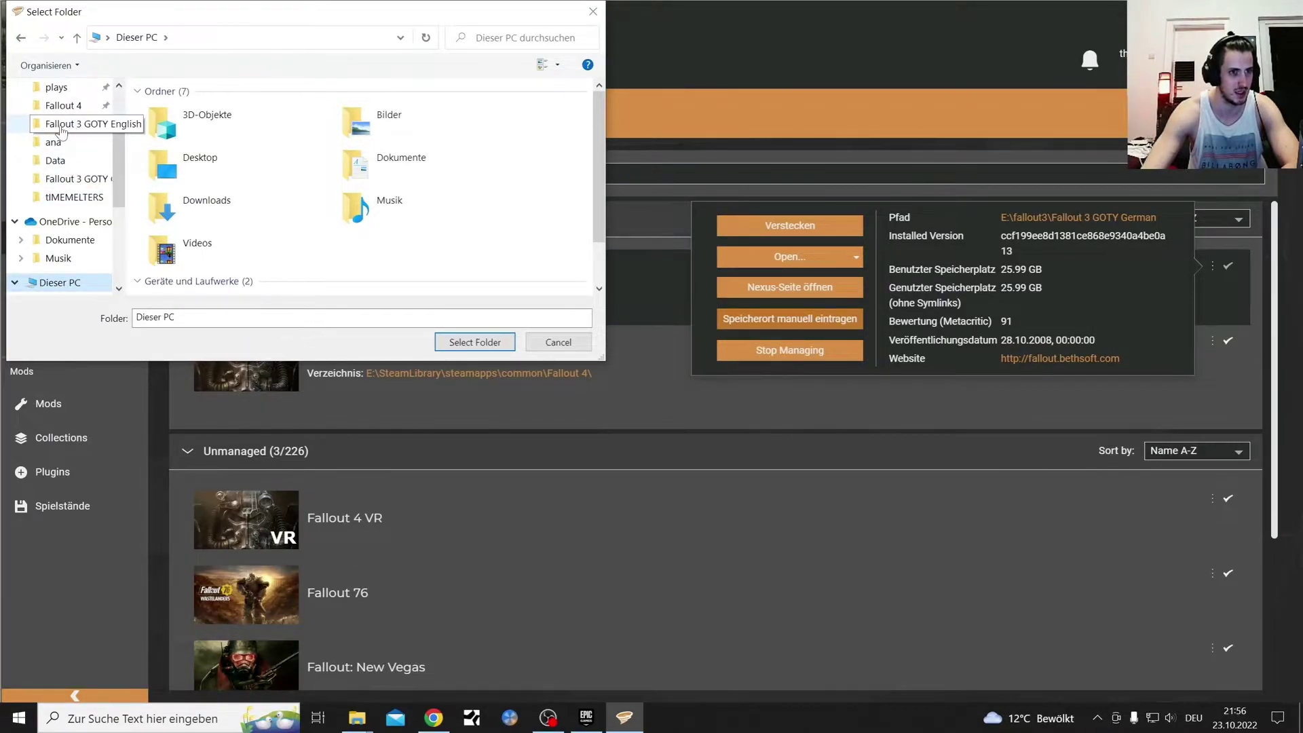
click(64, 129)
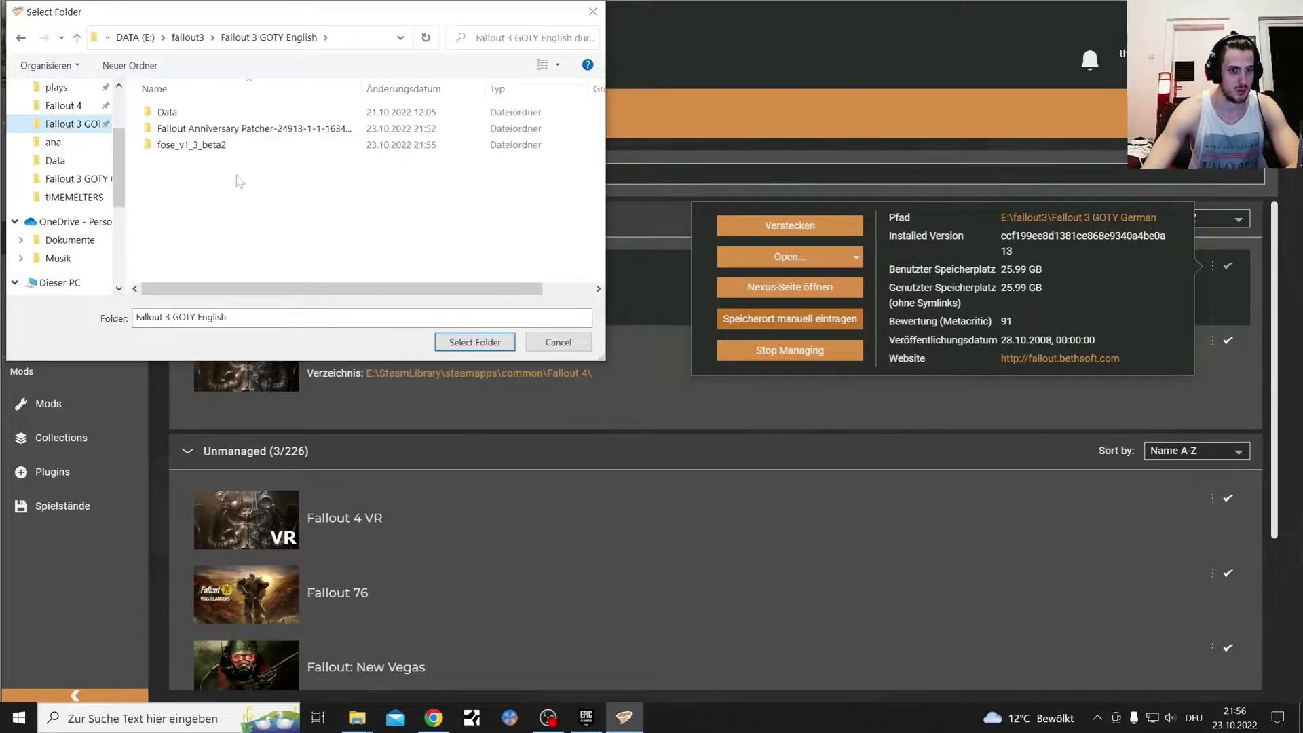
click(474, 342)
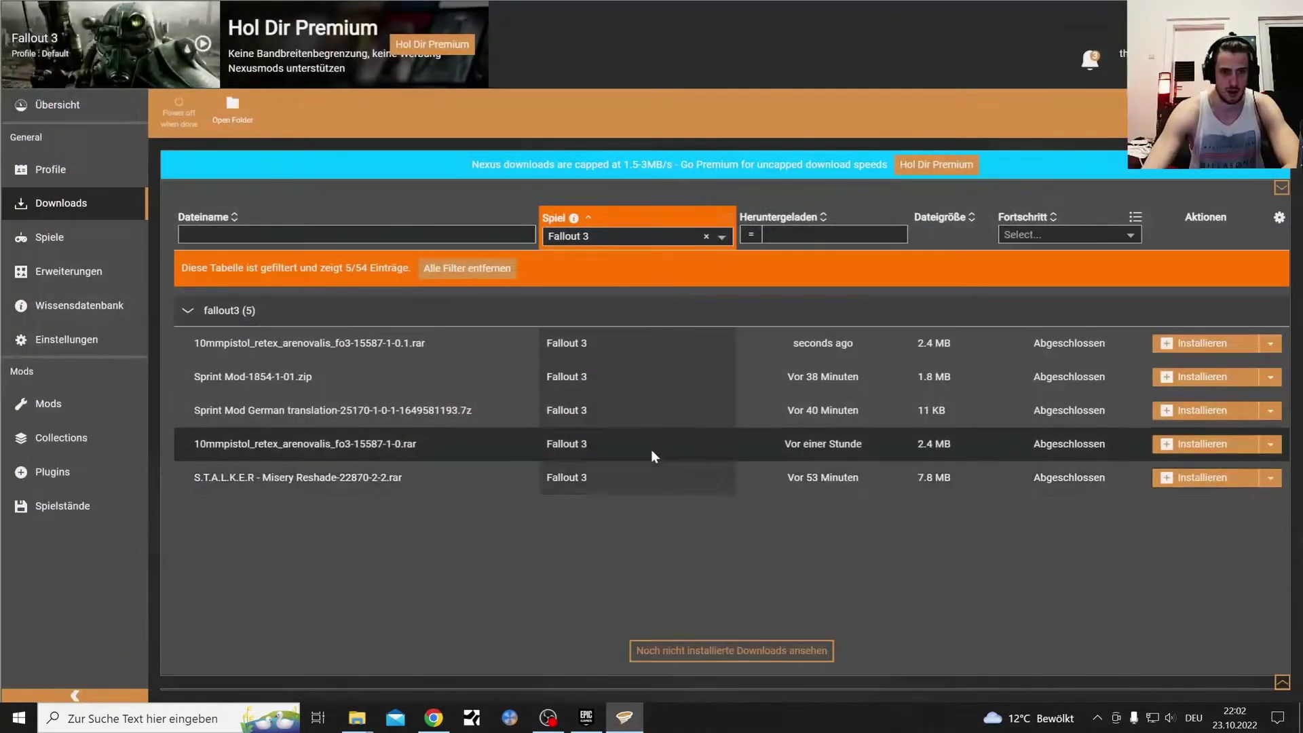
Step: Check Fallout 3's directory in the games list, then look through the overview, downloads and installed mods
click(51, 242)
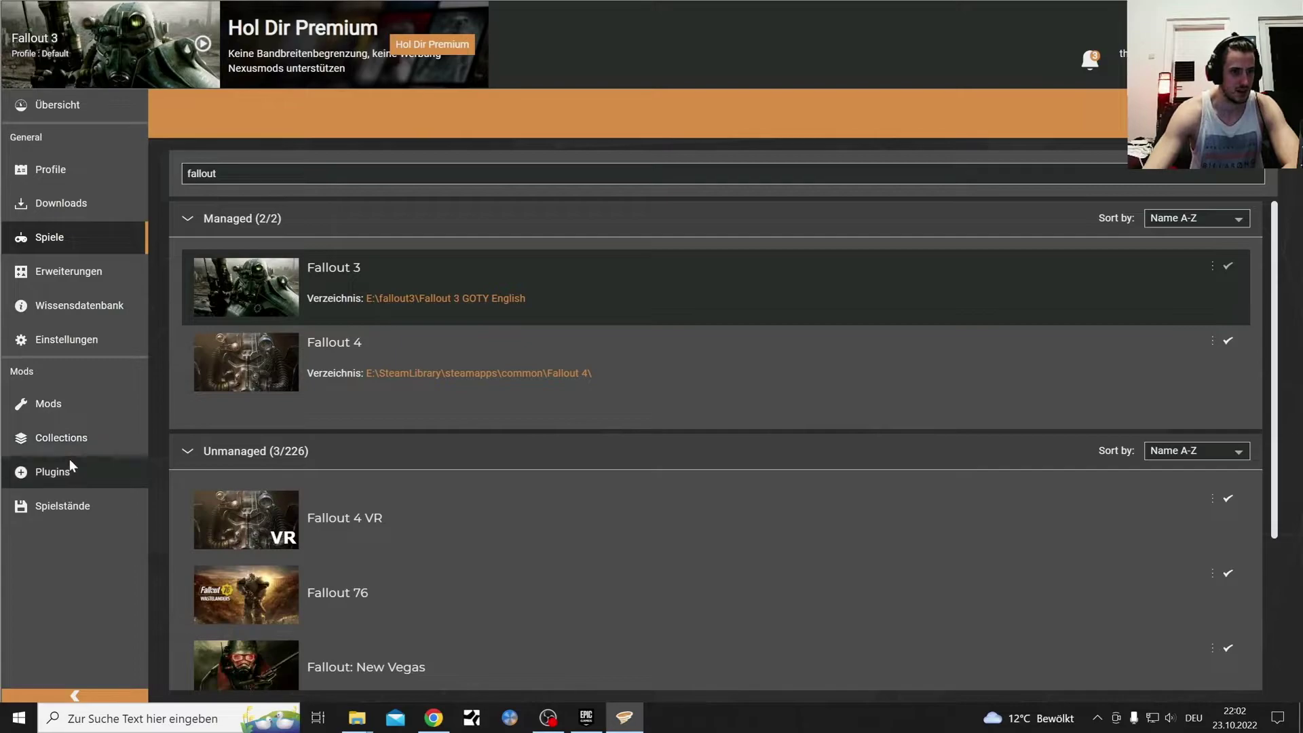
click(73, 105)
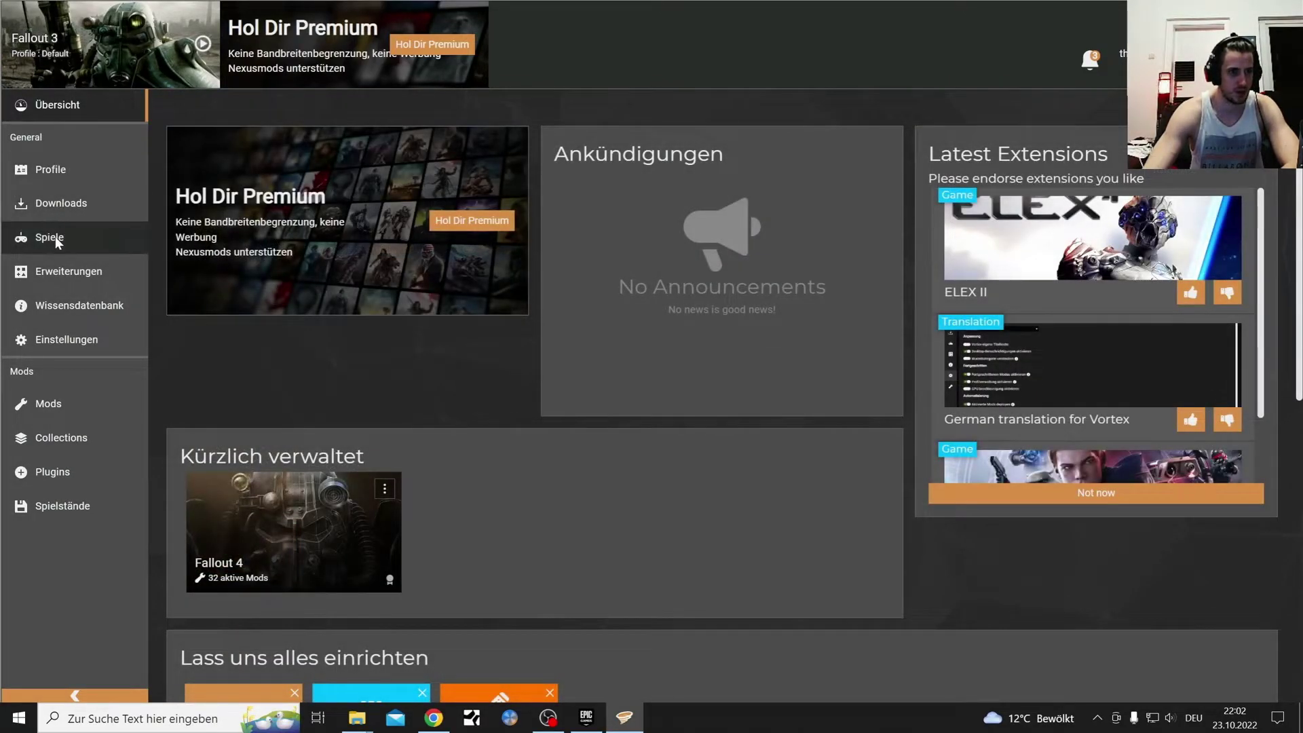
click(55, 236)
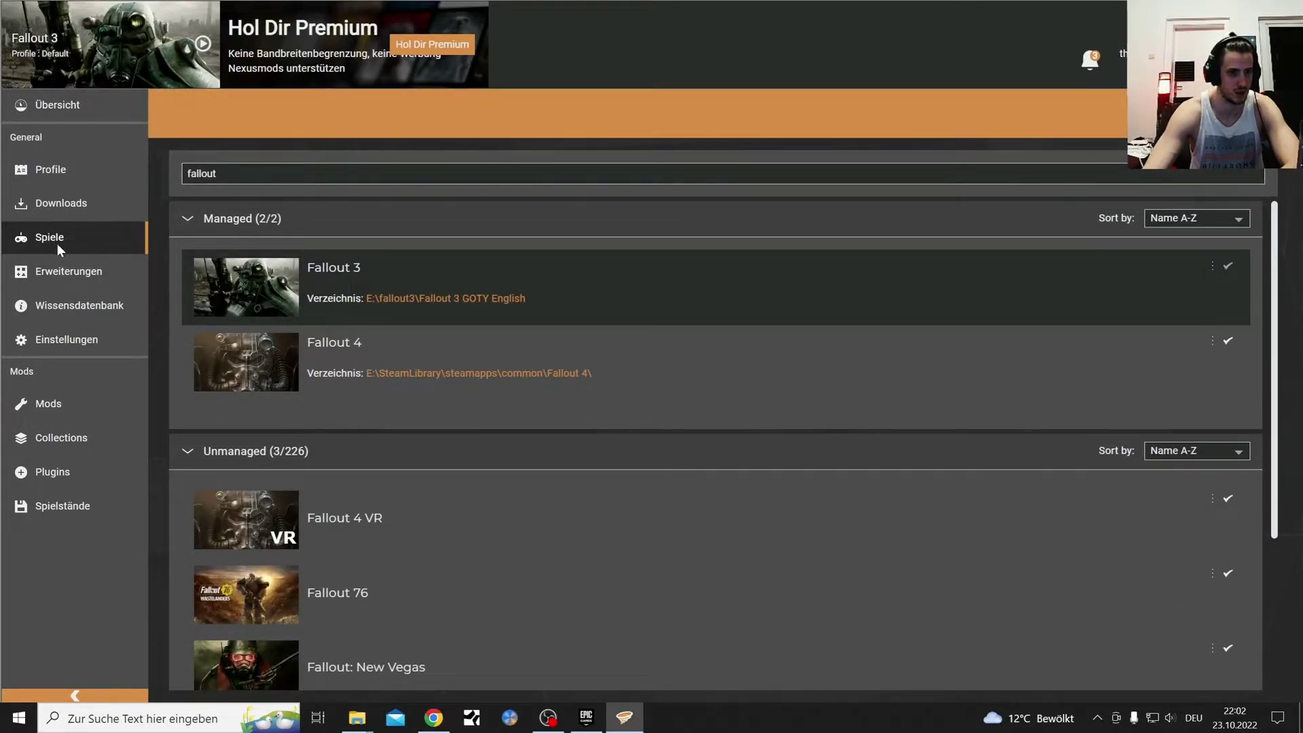
click(67, 108)
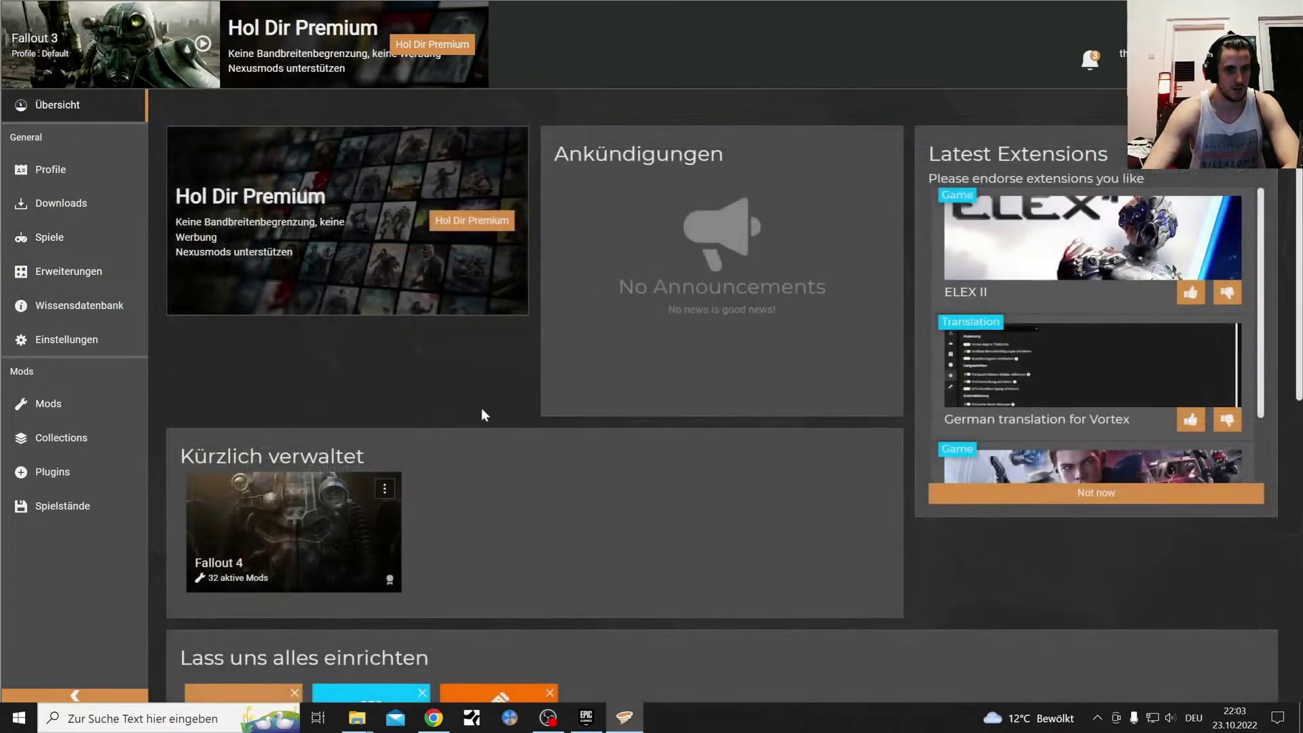
click(47, 202)
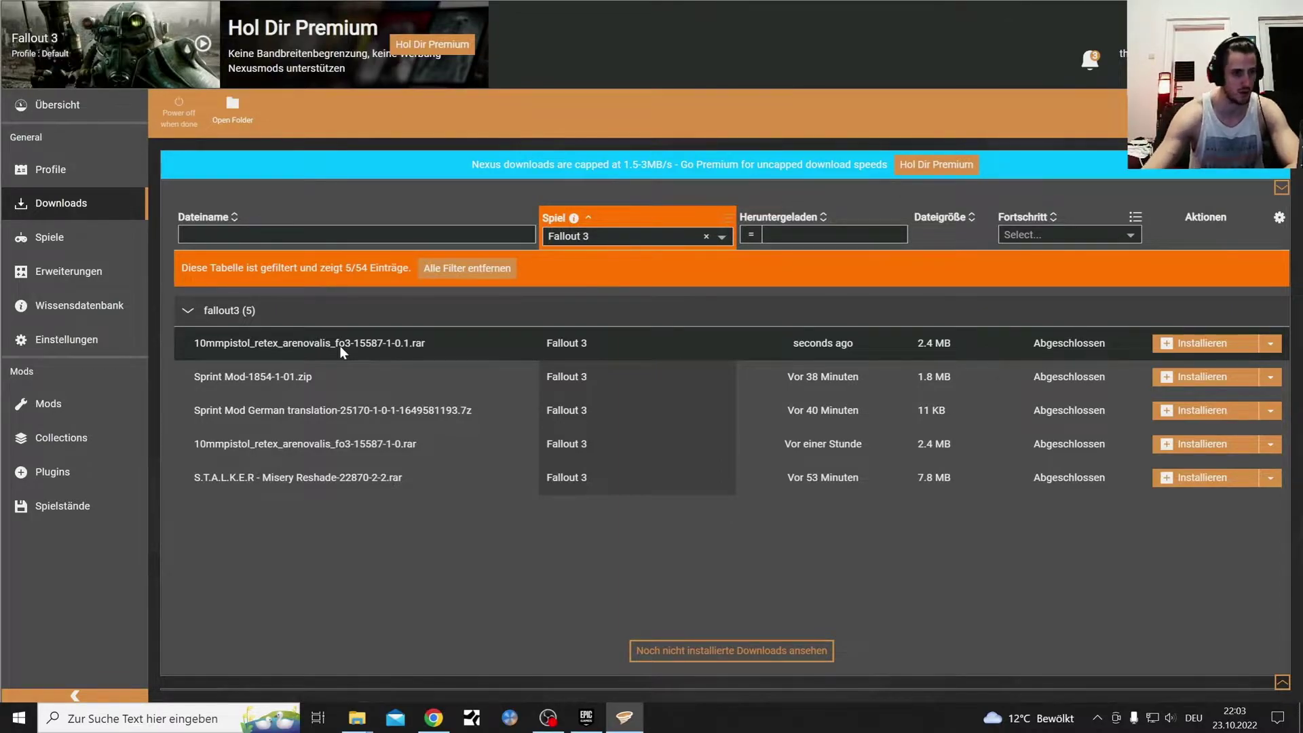
click(63, 398)
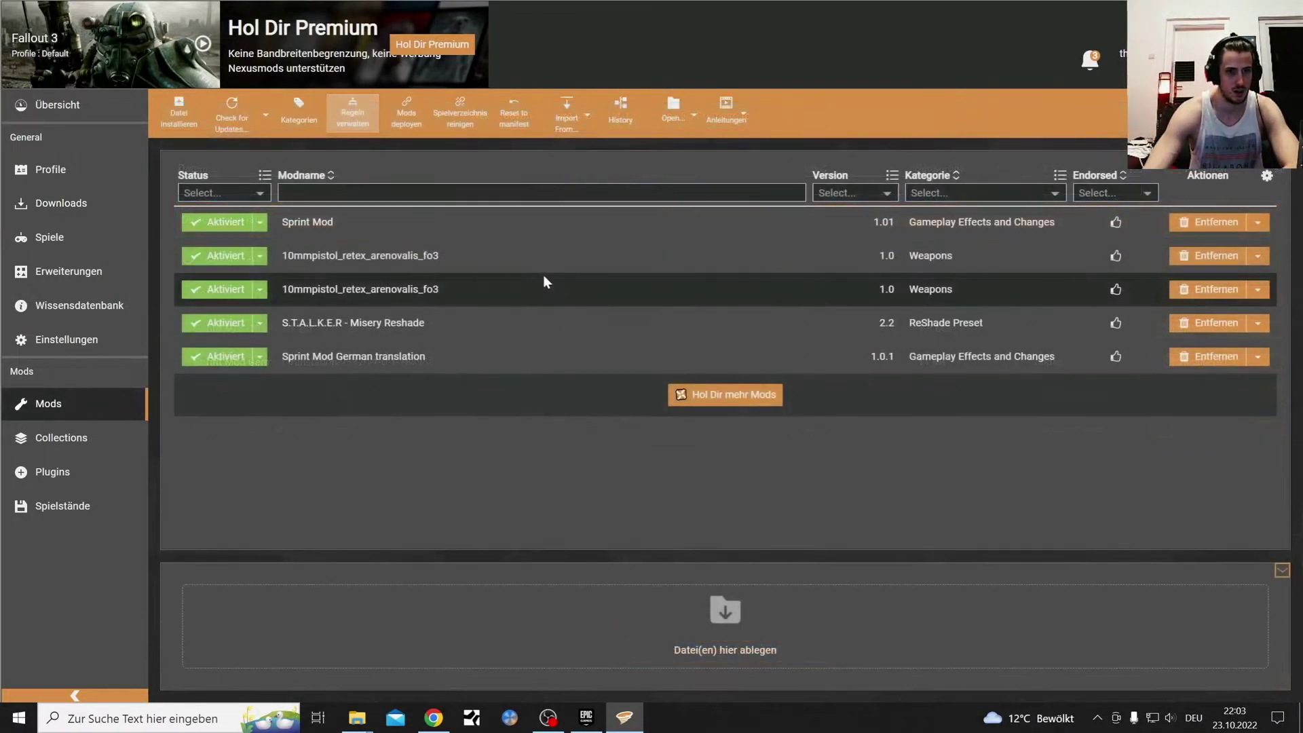
Step: Remove one of the duplicate 10mmpistol_retex_arenovalis_fo3 mods together with its archive, and check the downloads list
click(51, 206)
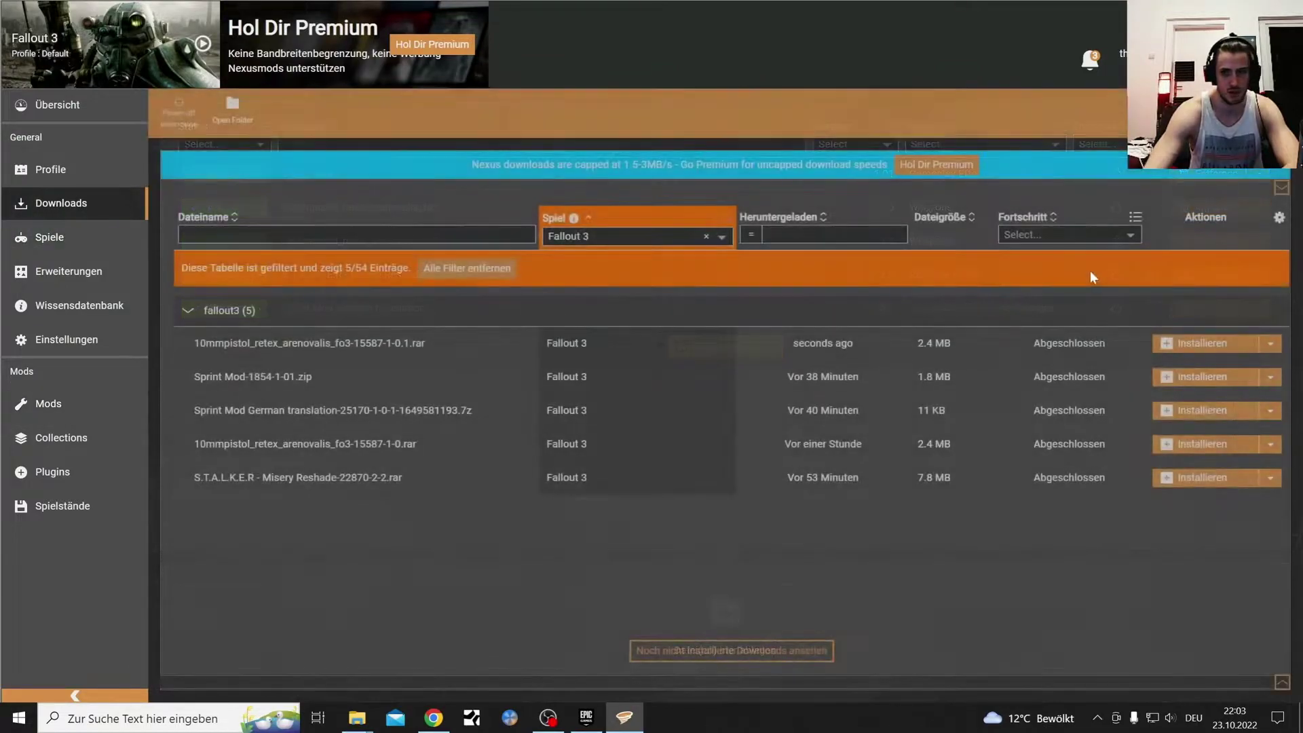
click(1269, 344)
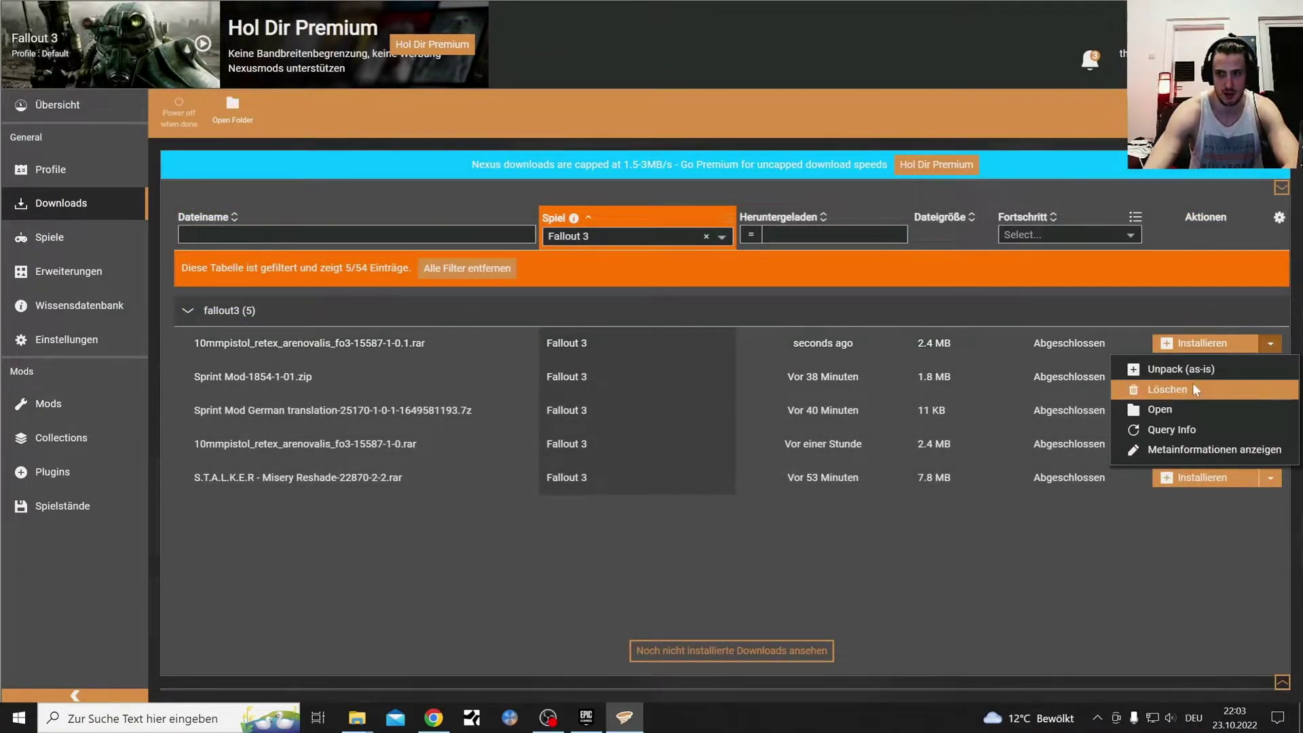
click(79, 400)
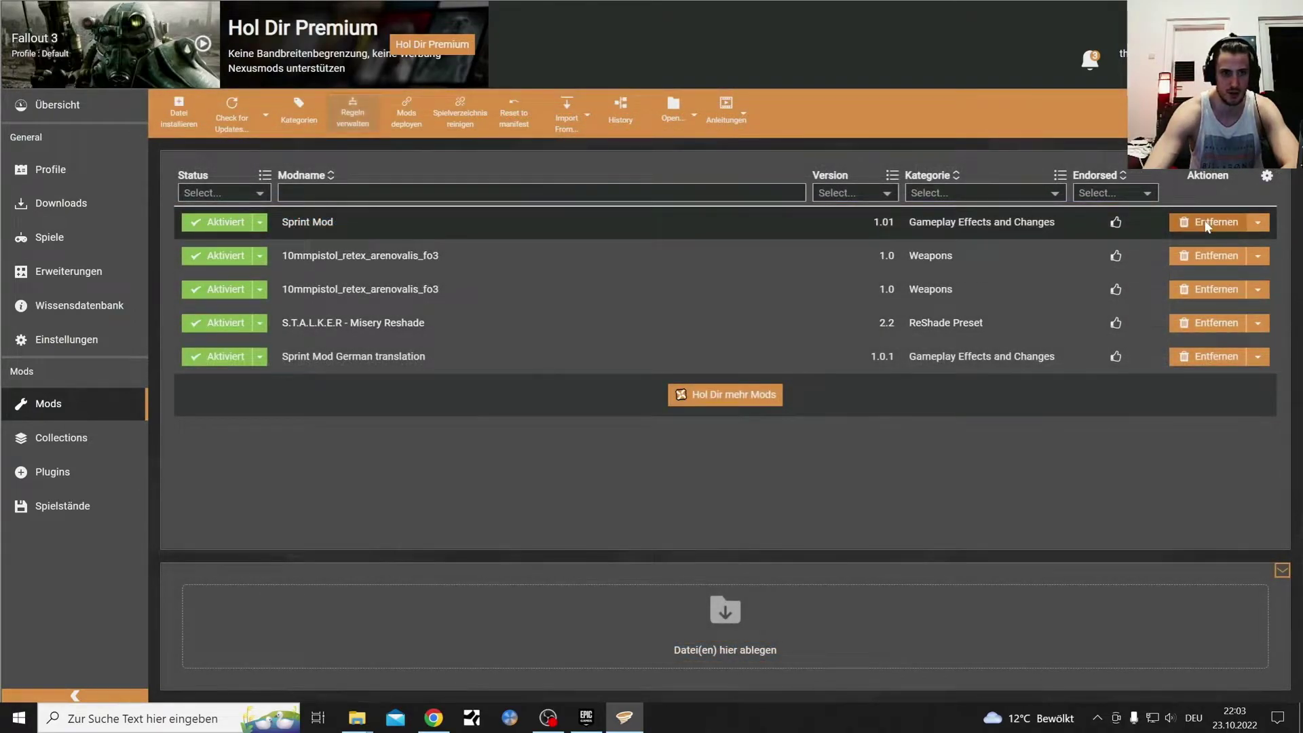
click(1215, 256)
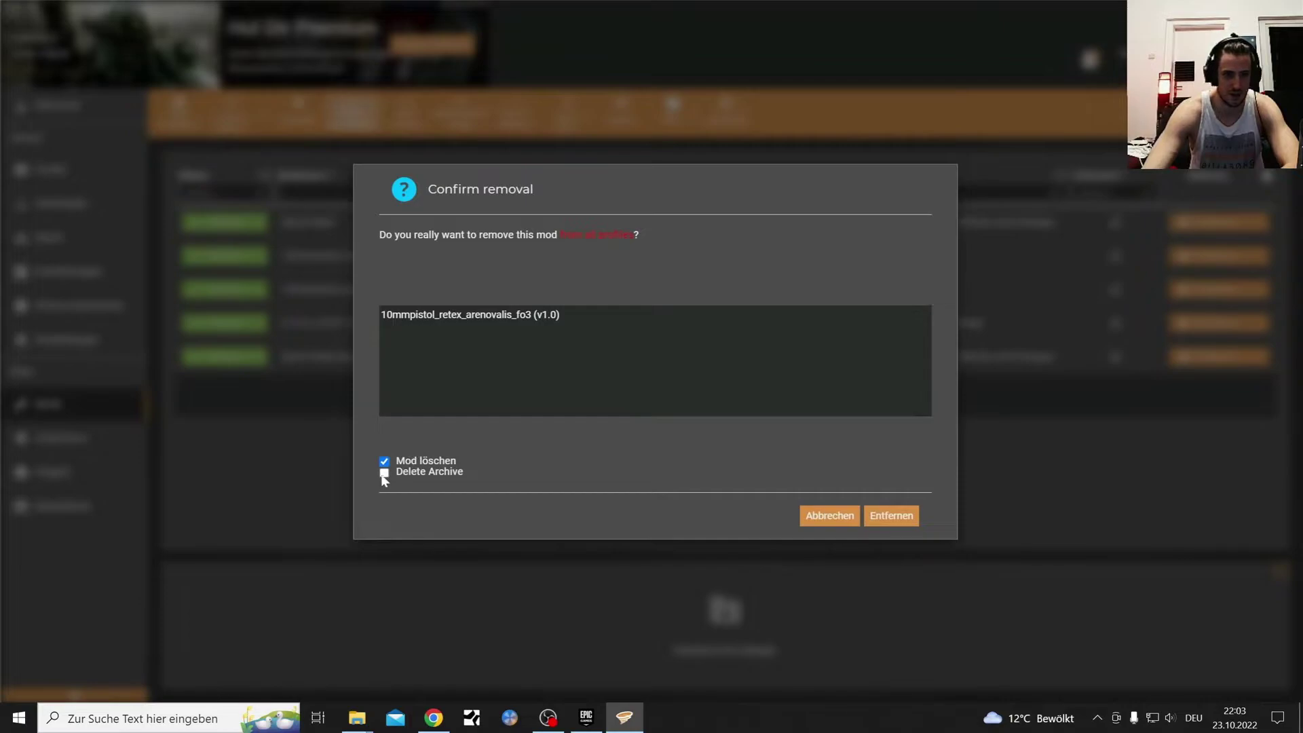
click(882, 516)
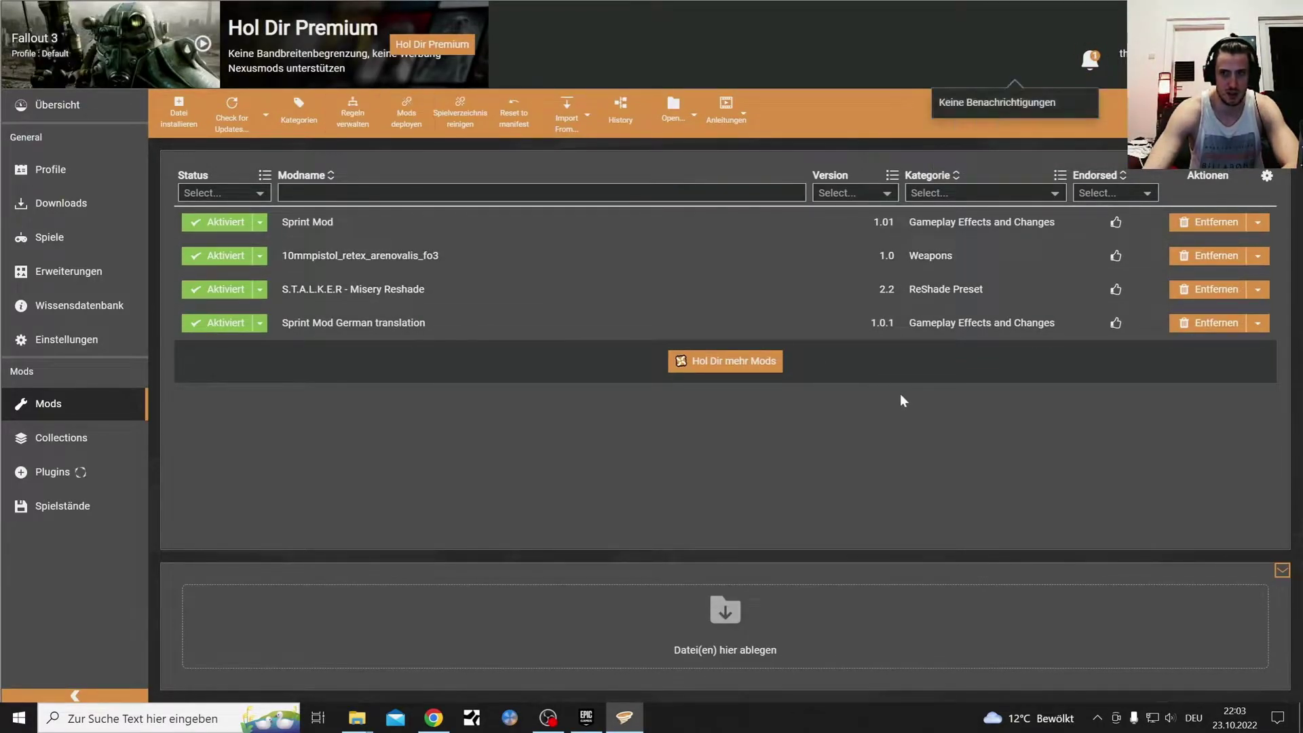
click(66, 206)
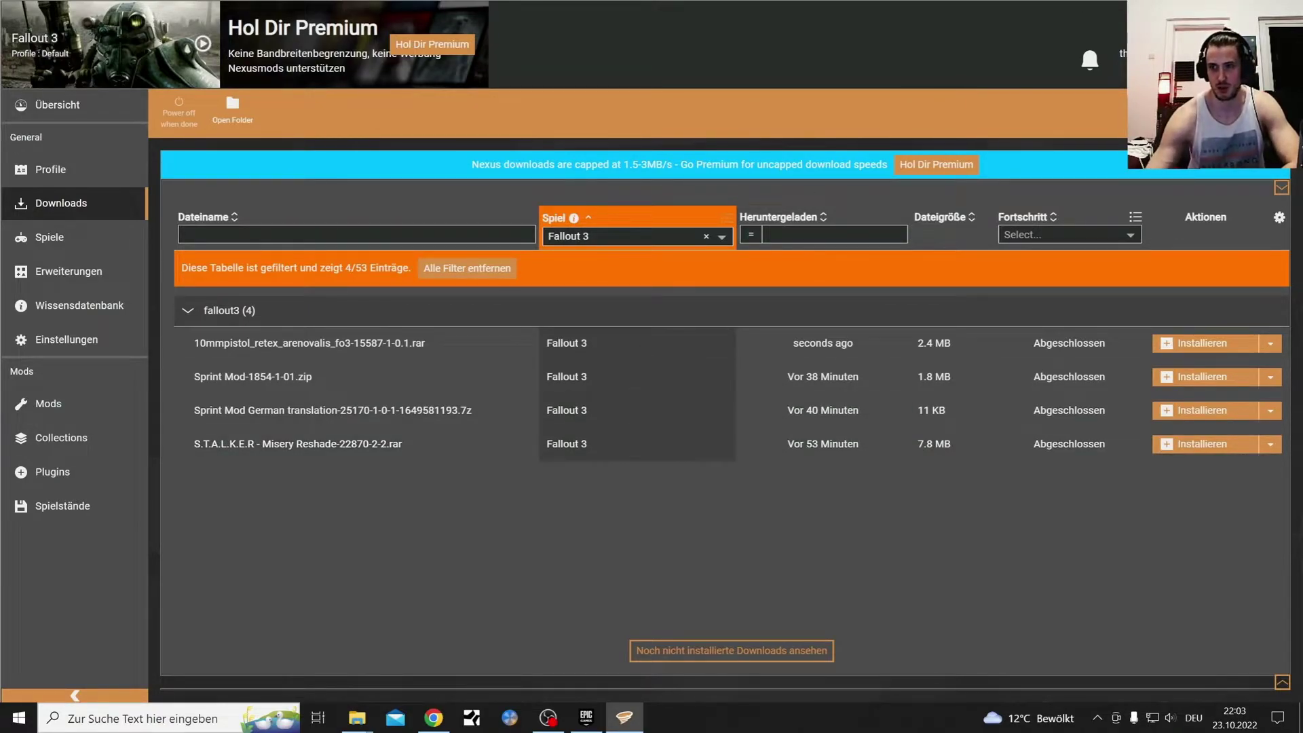
Step: Switch to the browser and read the Fallout Anniversary Patcher description down to its notes and recommended mods
click(624, 718)
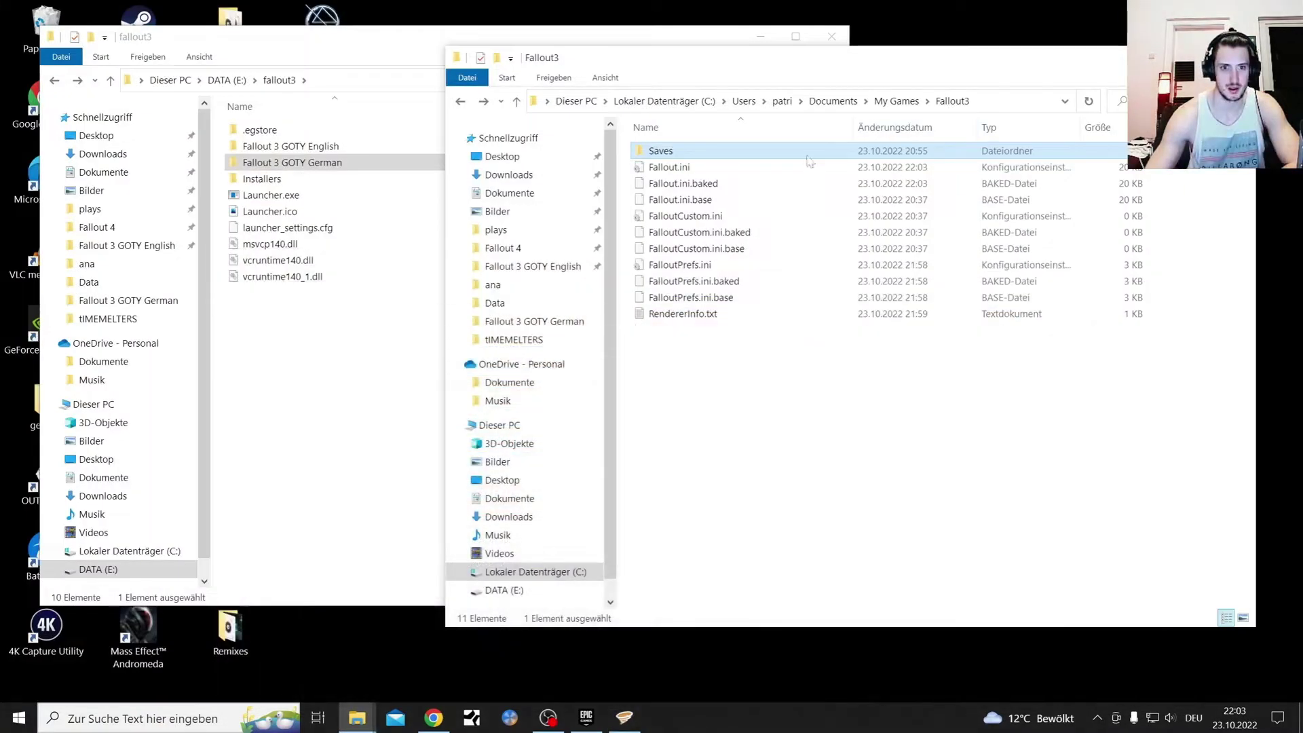
click(434, 718)
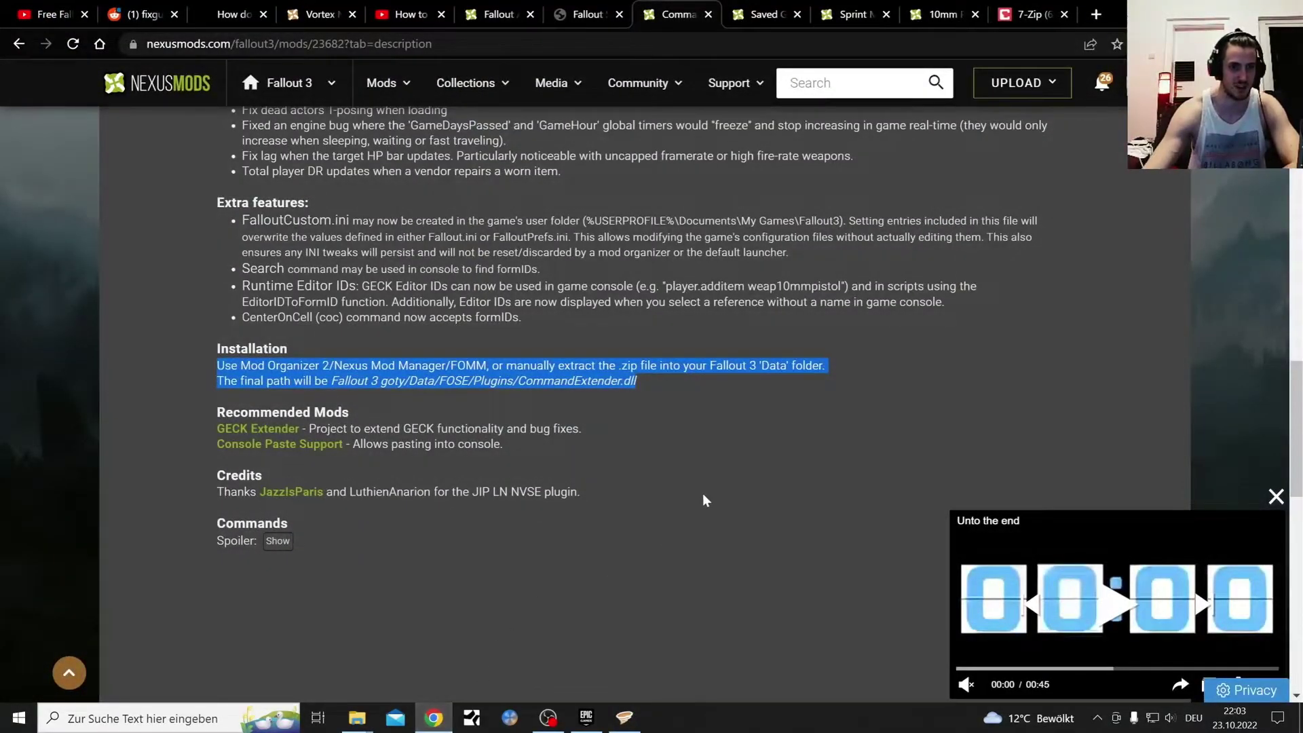
scroll(702, 502, up, 15)
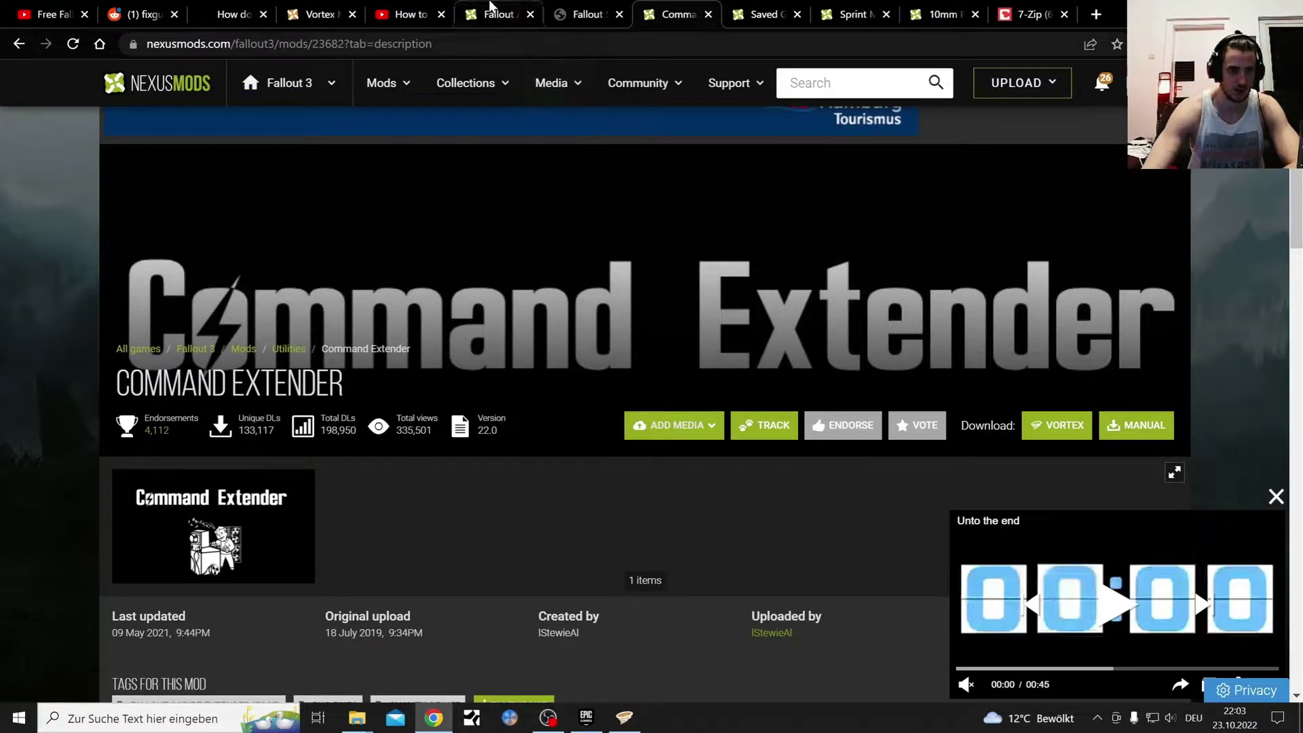
click(490, 7)
scroll(484, 175, up, 3)
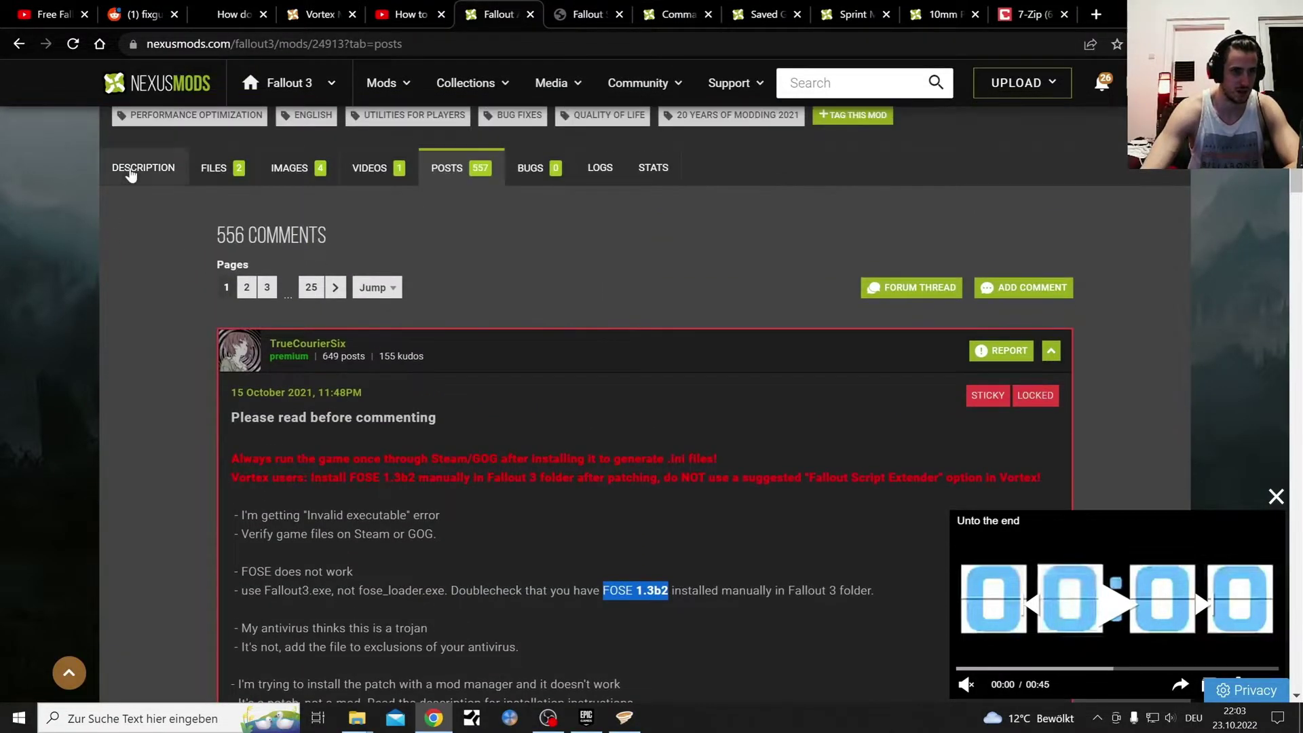
click(136, 165)
scroll(140, 499, down, 5)
scroll(140, 499, down, 8)
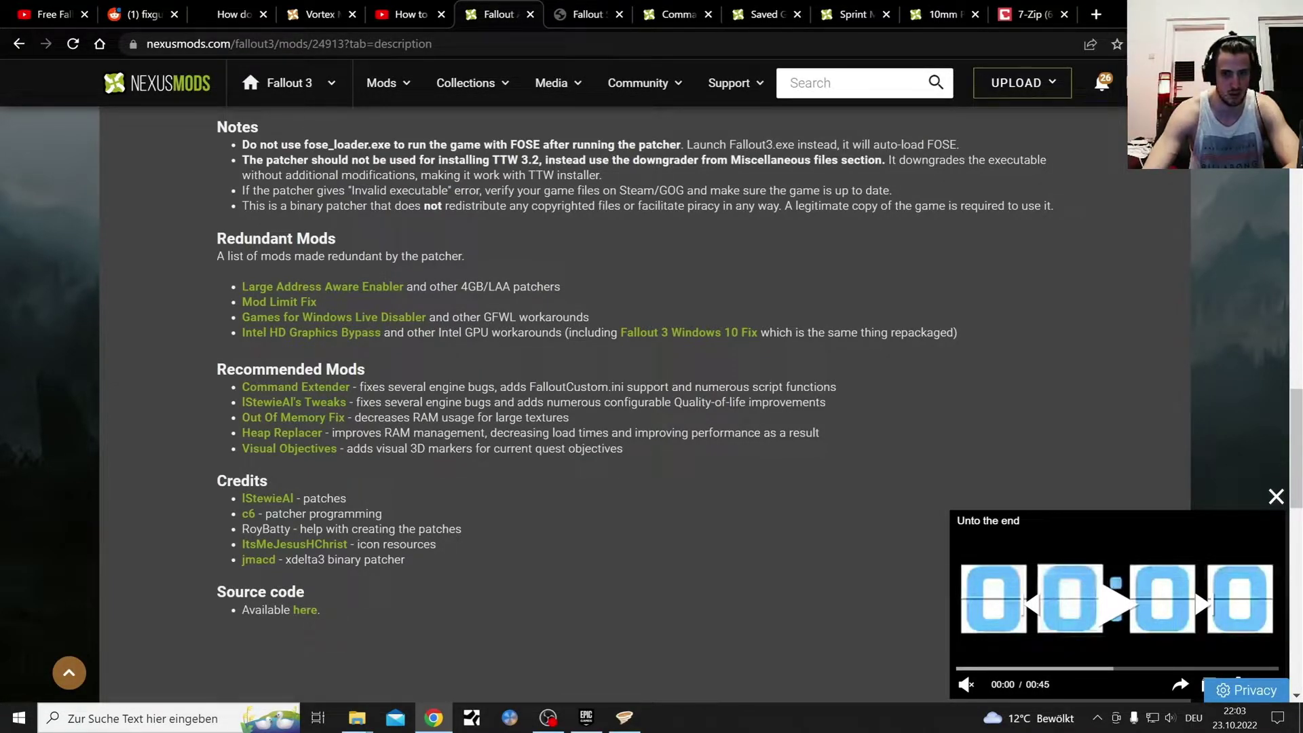
Step: Examine the Command Extender mod's bugfixes, installation instructions and main file download options on Nexus Mods
click(675, 7)
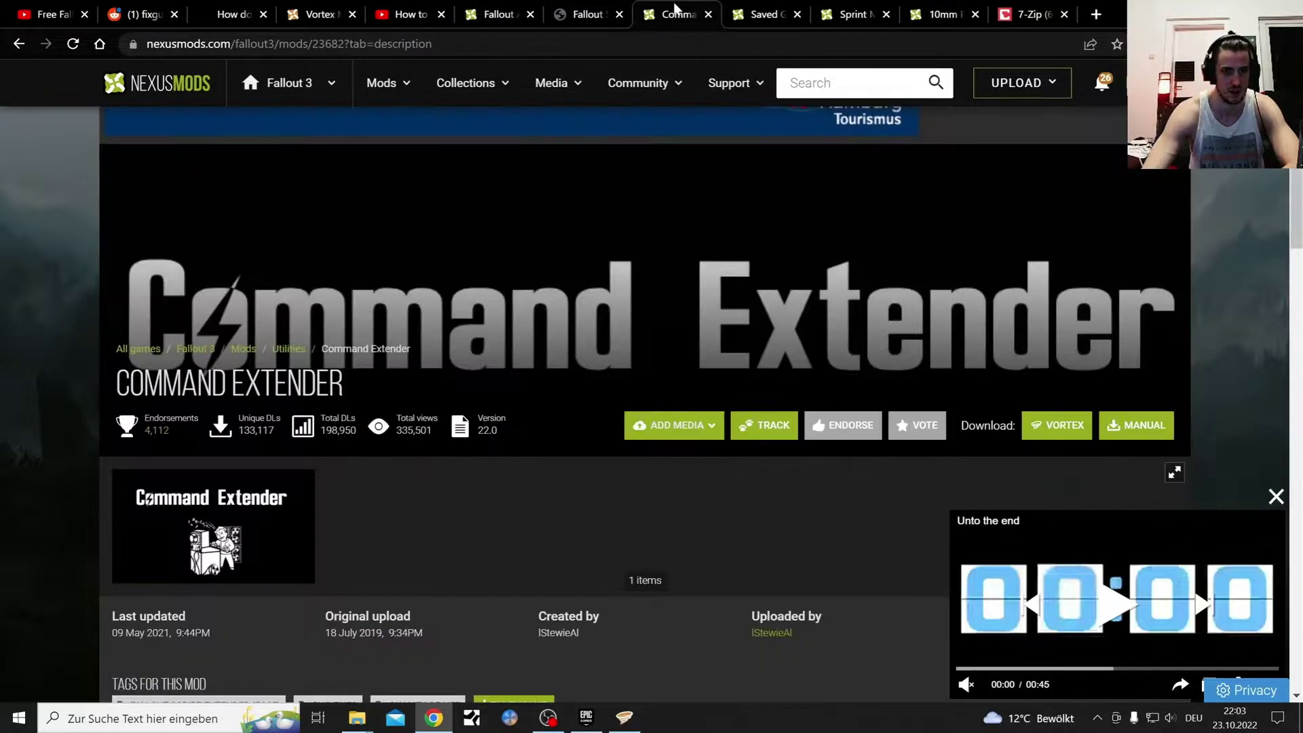
scroll(102, 372, down, 15)
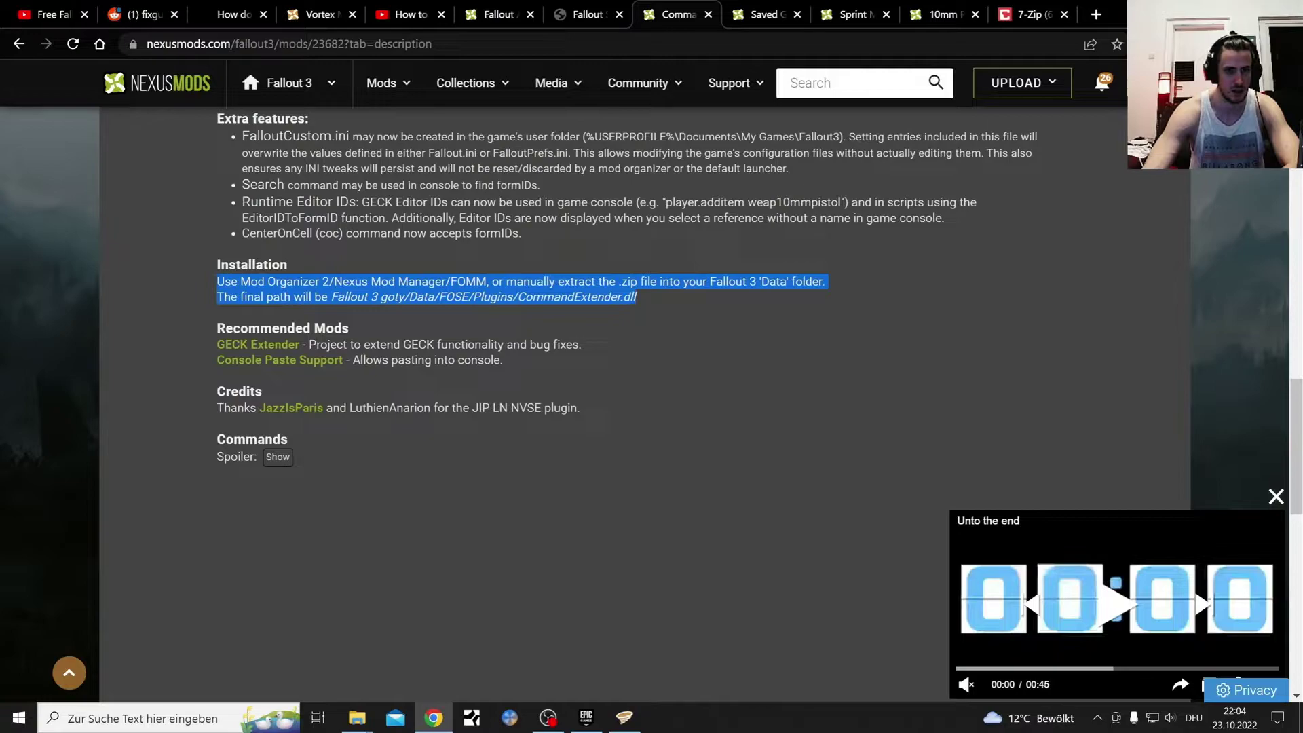
scroll(657, 346, up, 15)
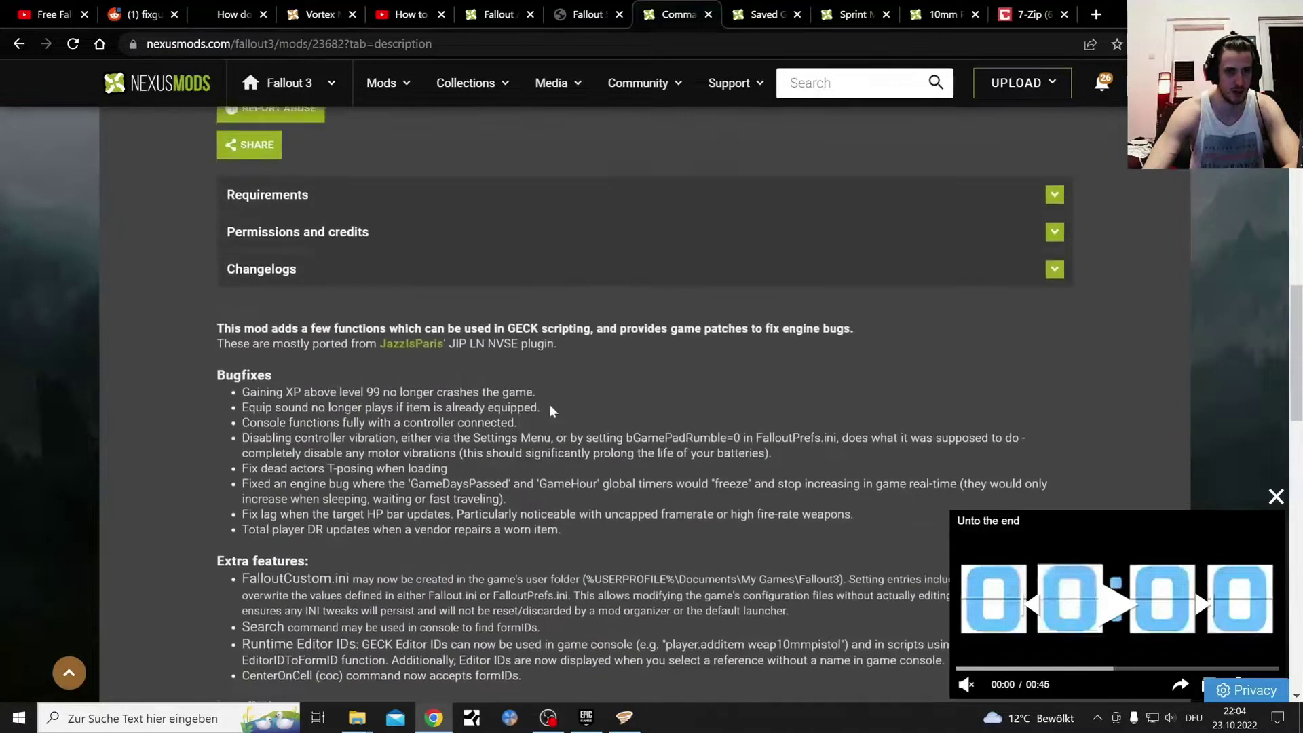
scroll(290, 424, down, 4)
click(217, 340)
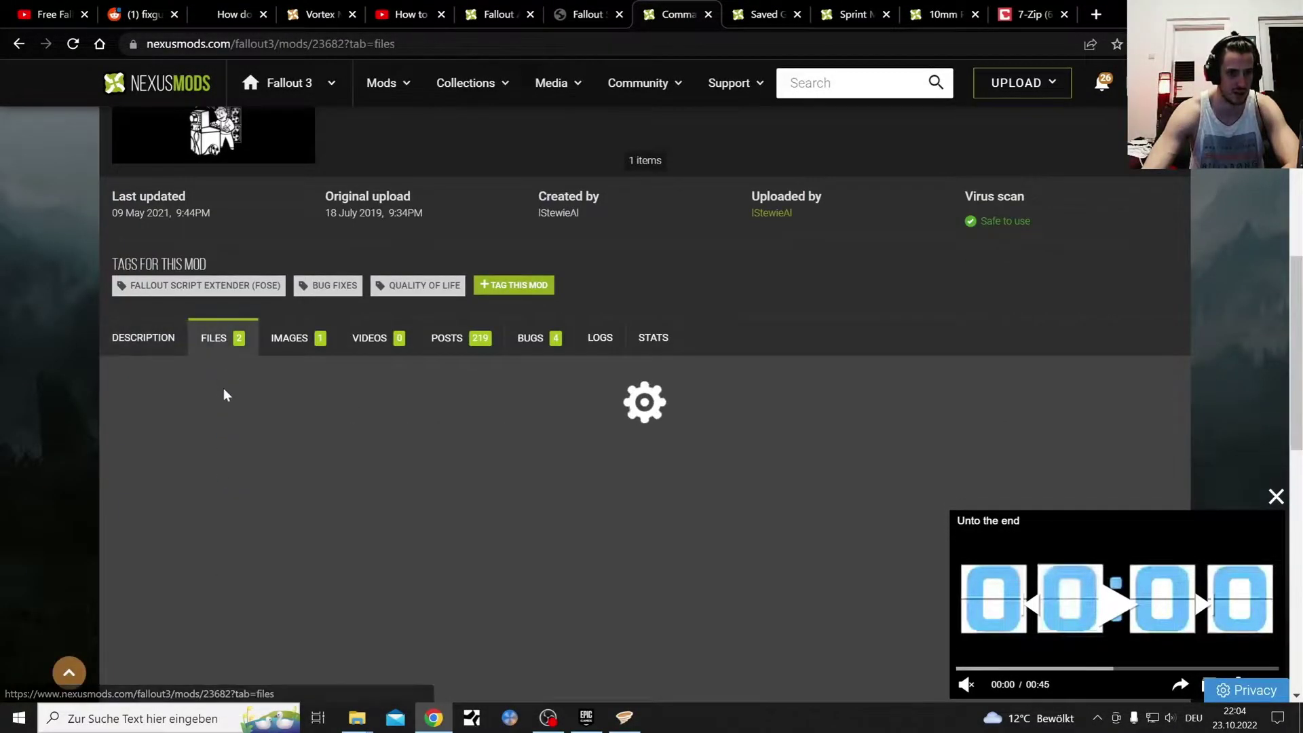
scroll(231, 449, down, 2)
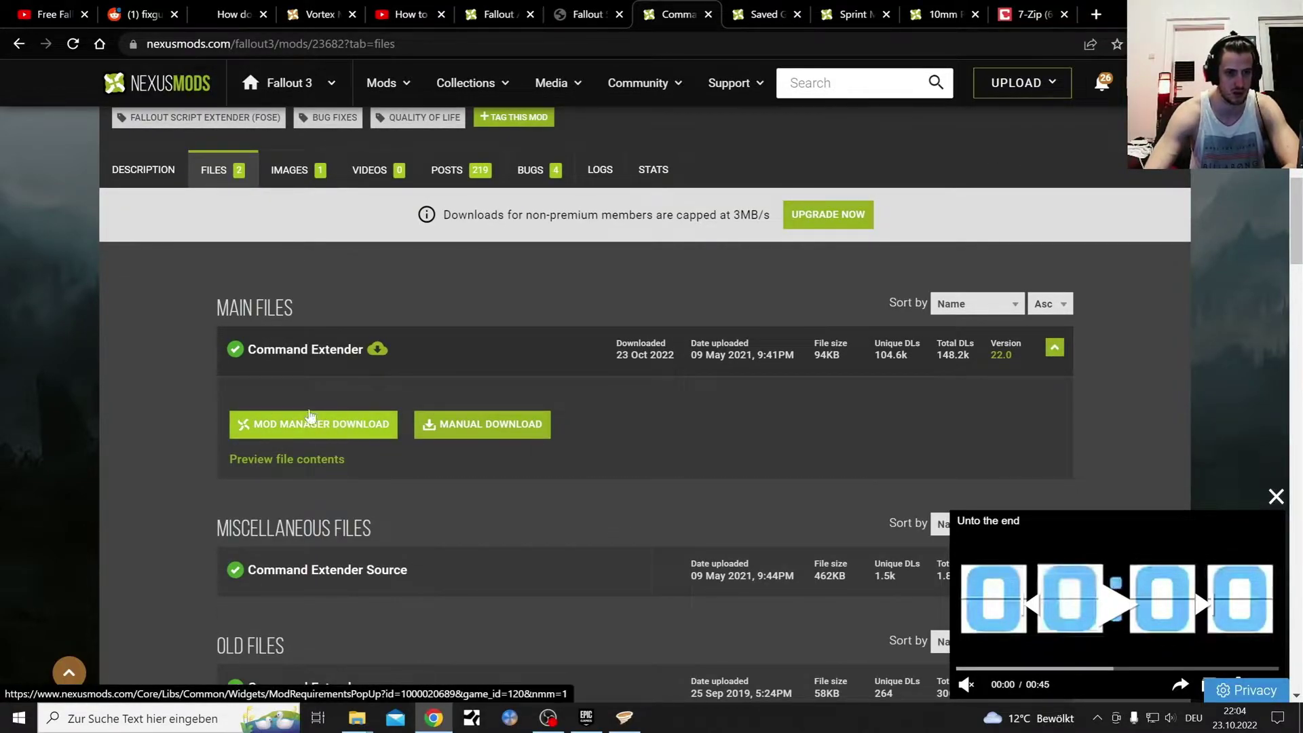
click(144, 170)
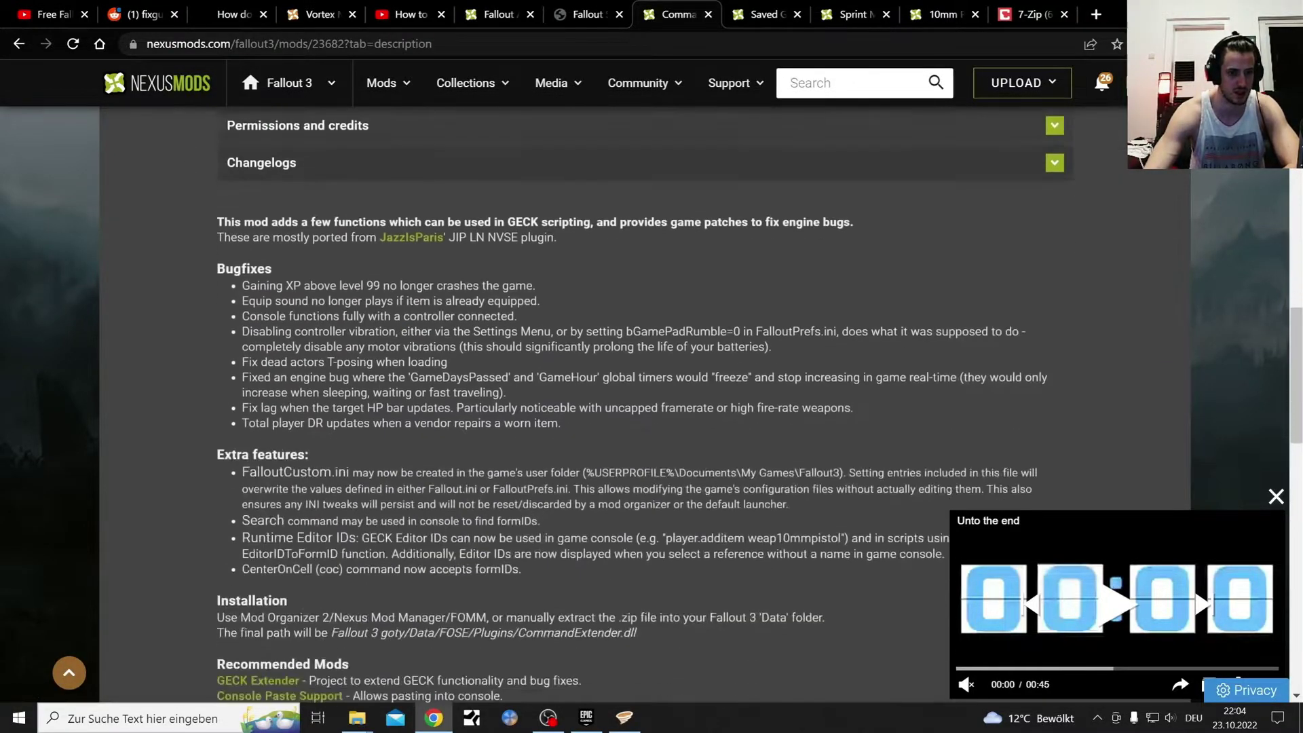
scroll(326, 364, down, 2)
scroll(359, 424, up, 2)
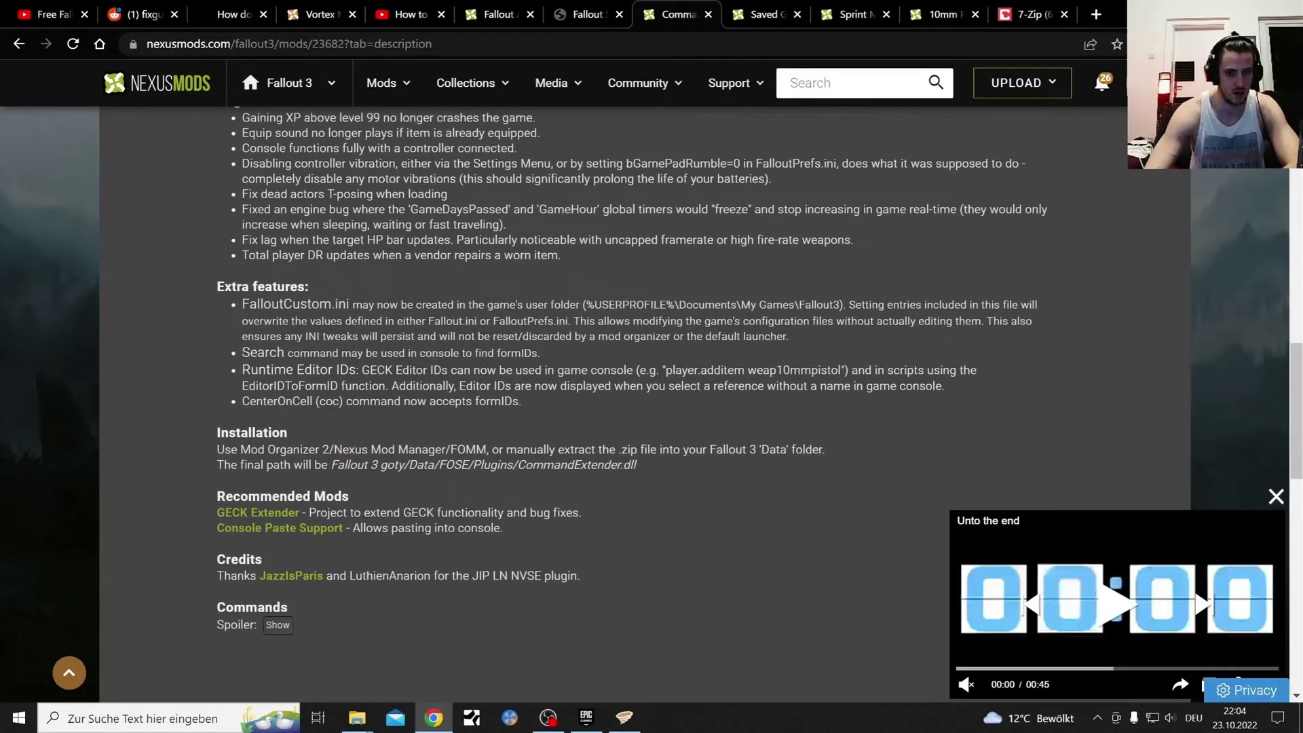
scroll(492, 413, up, 10)
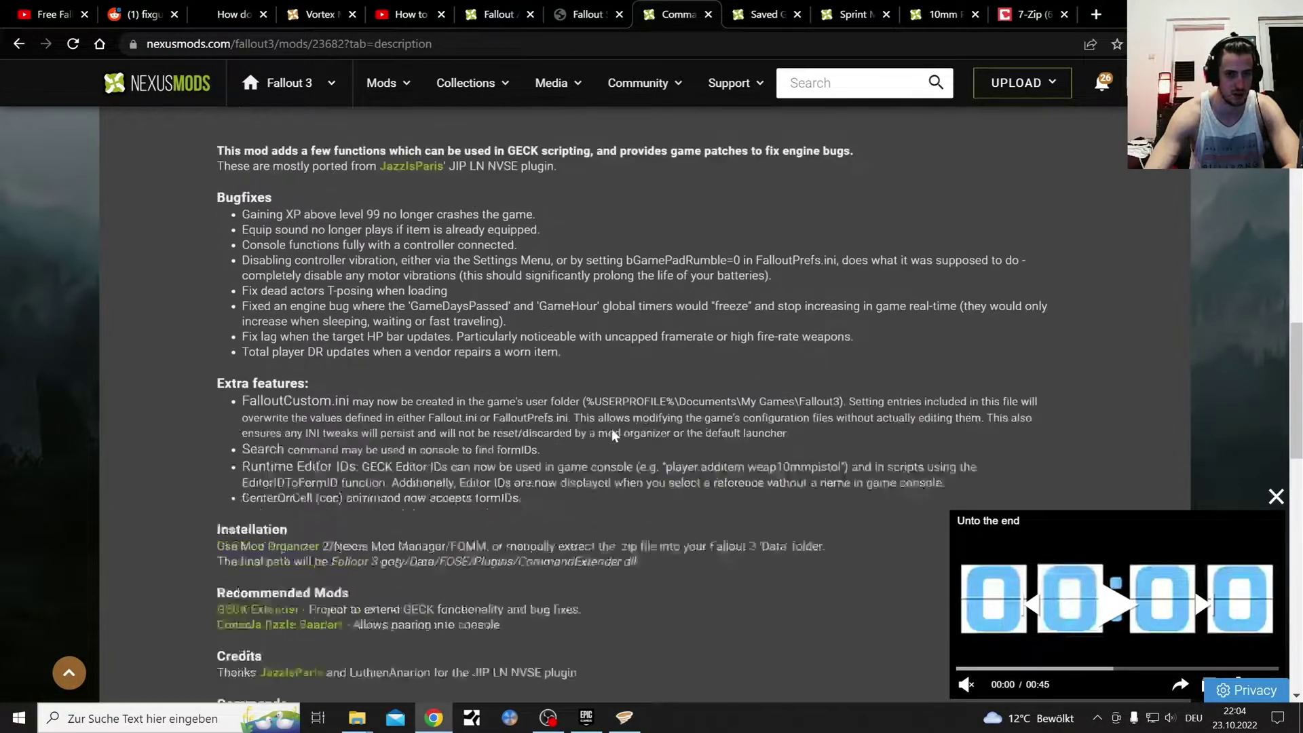
Step: Download the Command Extender main file manually from Nexus Mods and save the zip in the Data folder of Fallout 3 GOTY English
scroll(271, 393, down, 2)
click(229, 338)
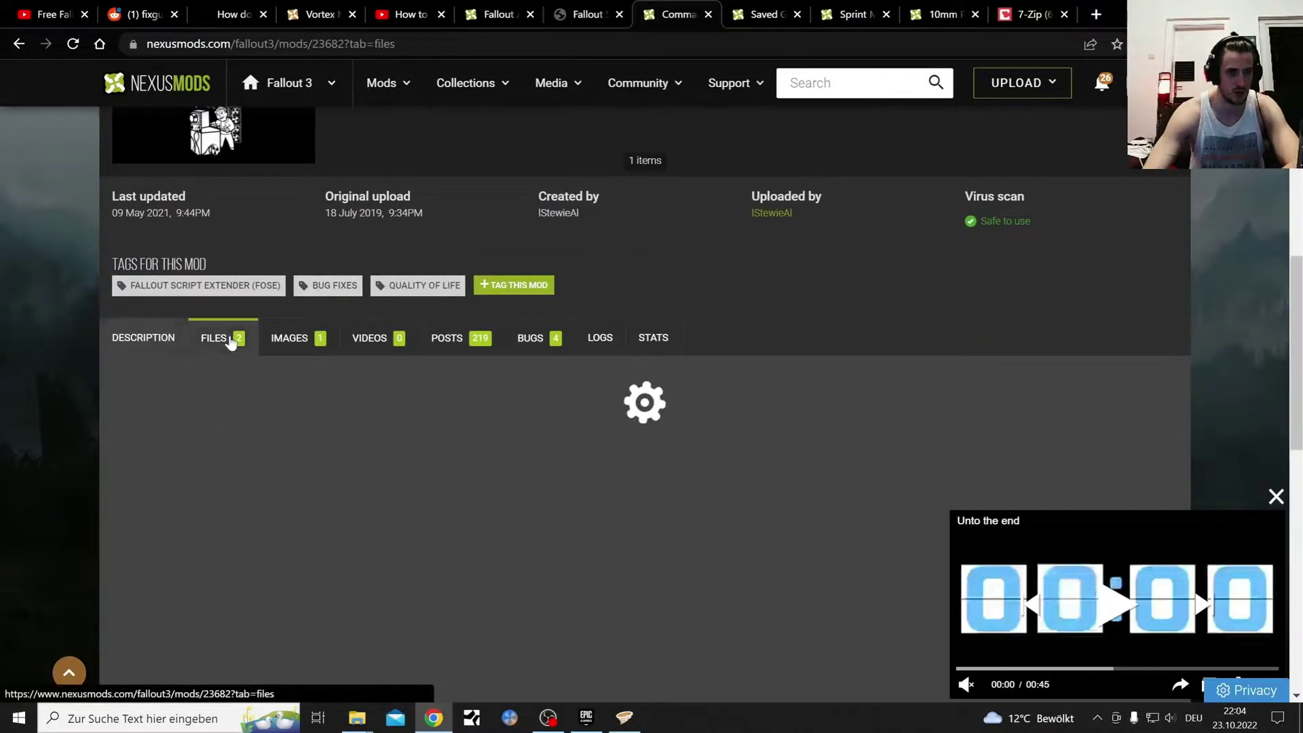
click(497, 601)
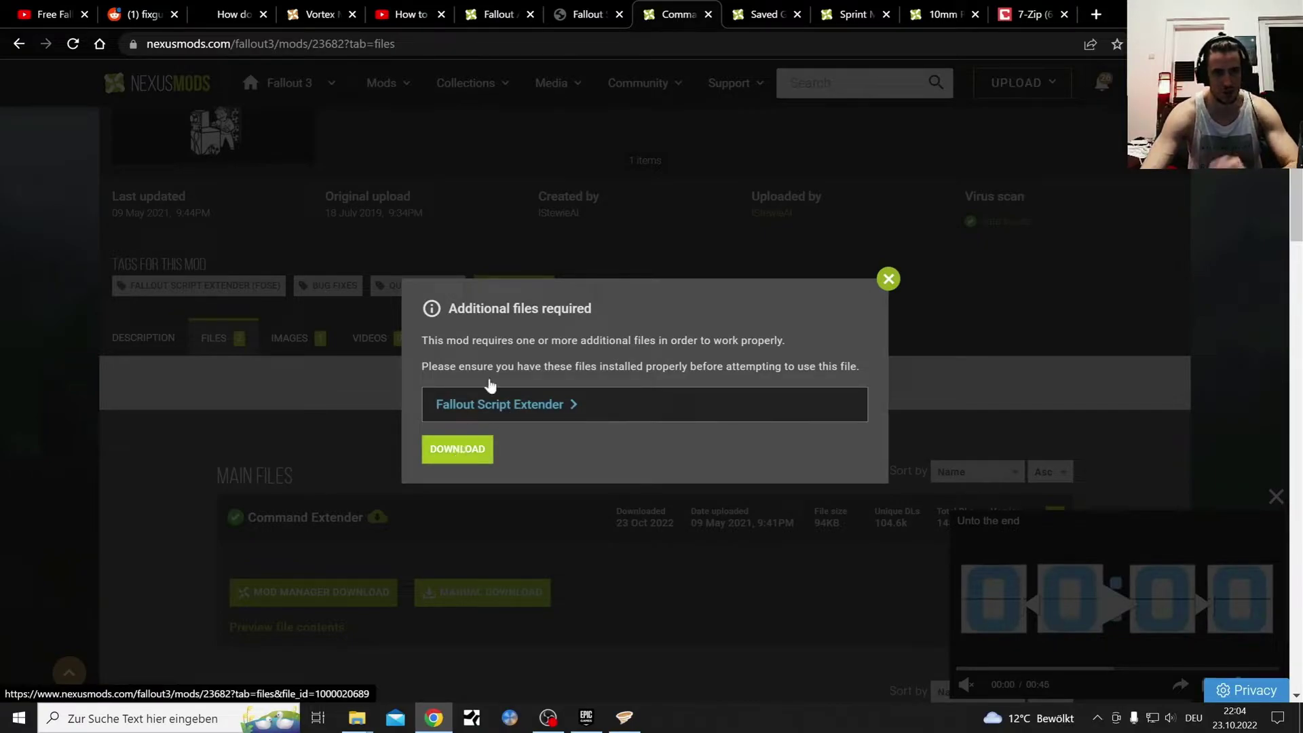
click(578, 13)
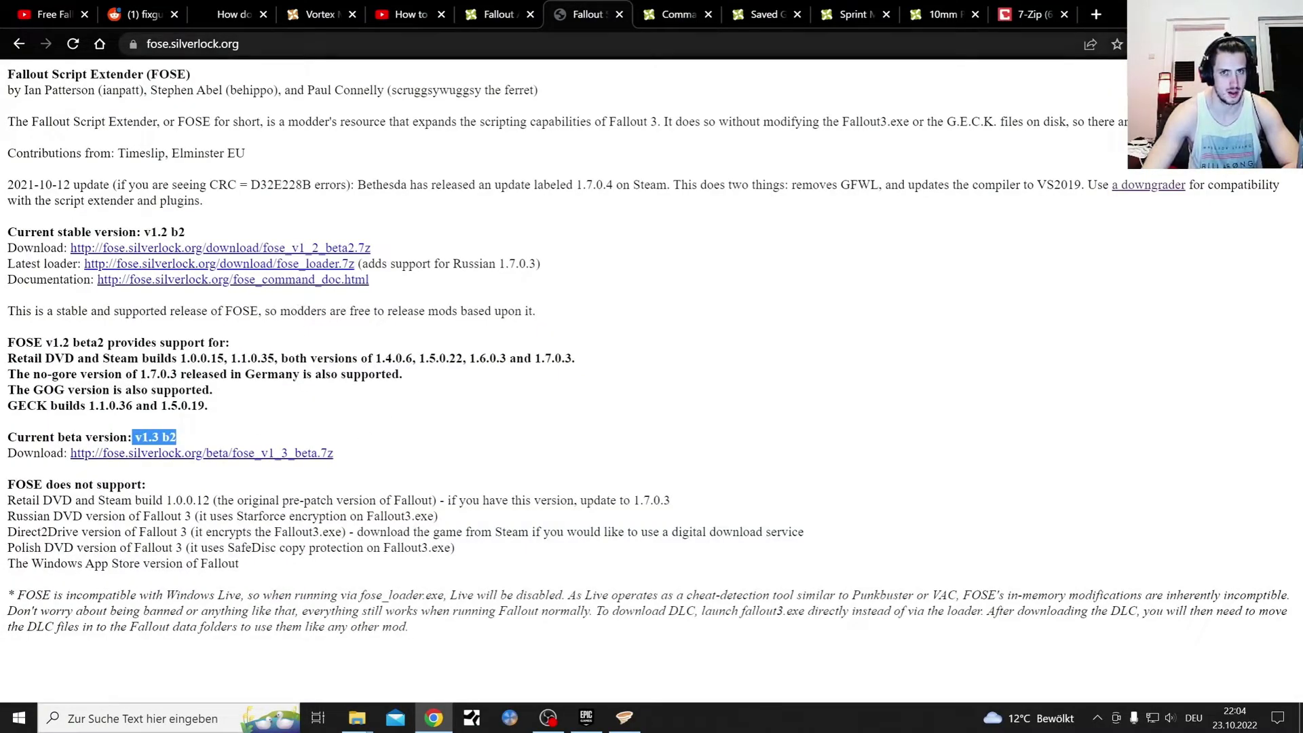
click(671, 13)
click(454, 450)
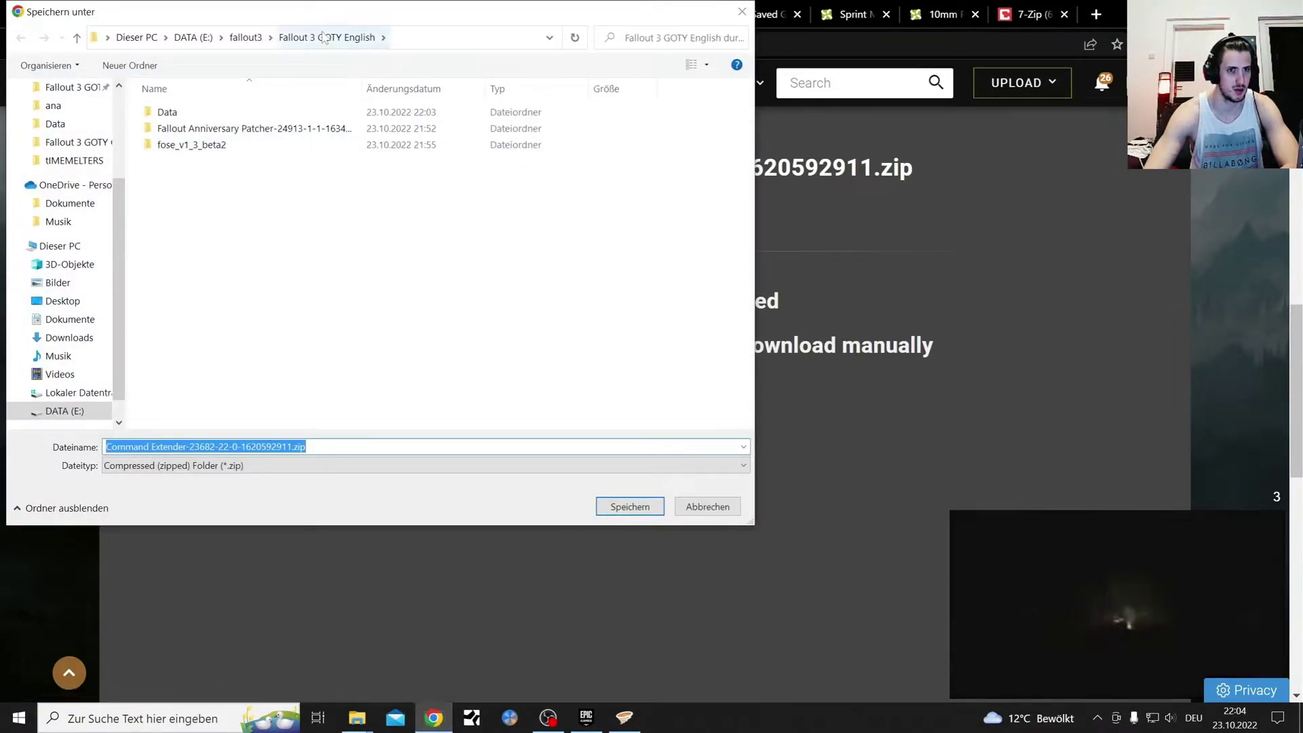
double_click(167, 112)
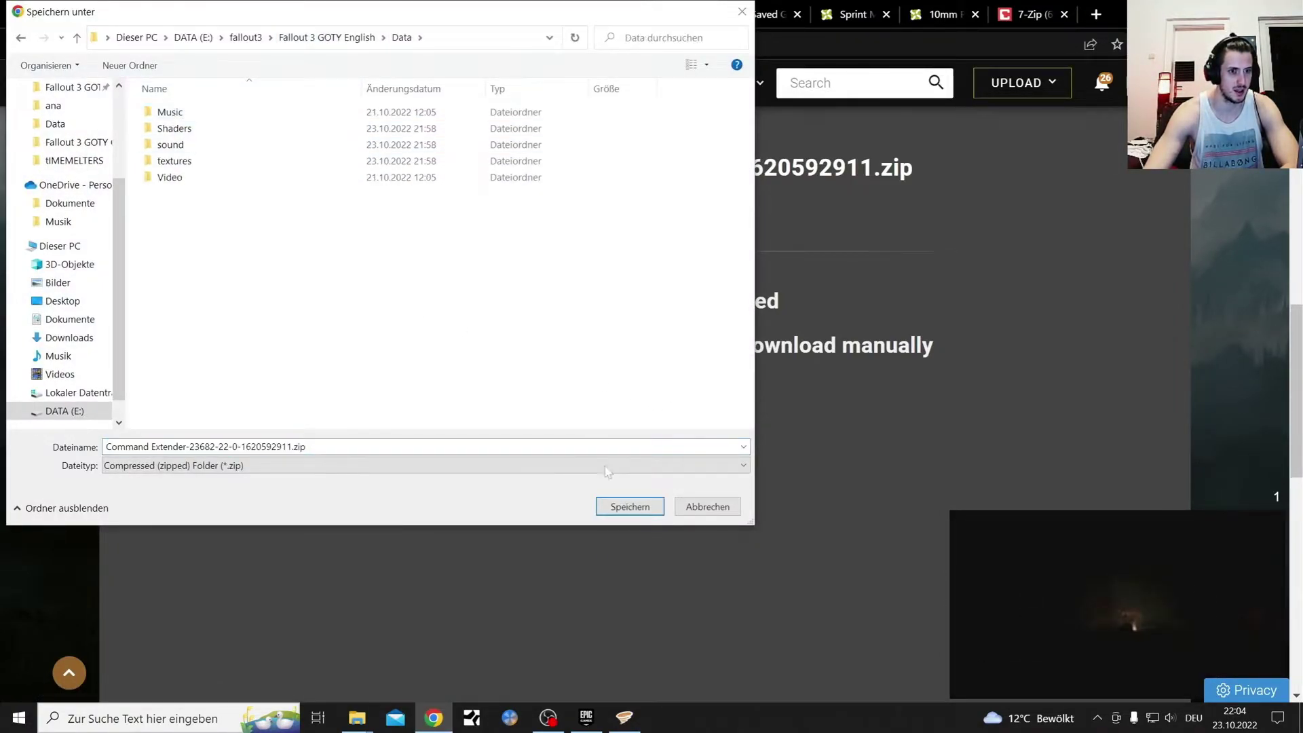
click(629, 507)
Step: Locate the downloaded Command Extender zip in its folder and extract all its files to E:\fallout3\Fallout 3 GOTY English
click(177, 679)
click(240, 619)
right_click(375, 334)
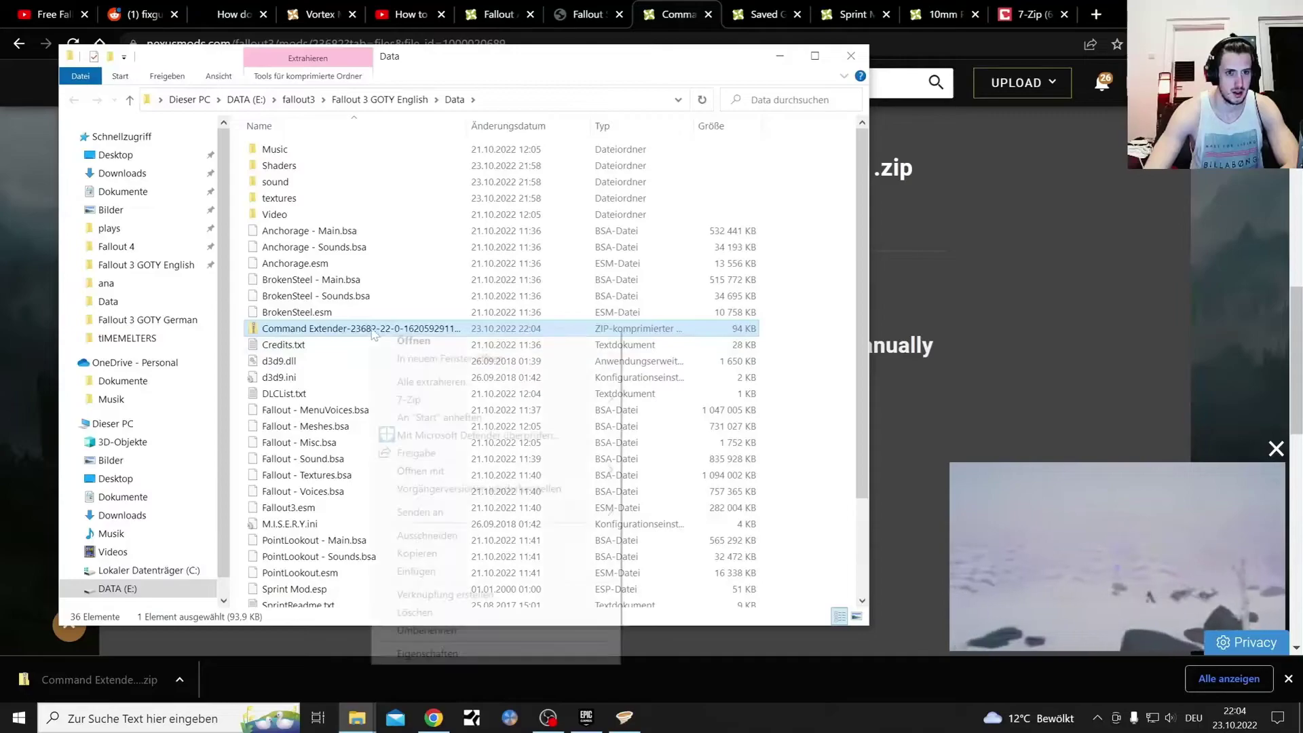
click(435, 382)
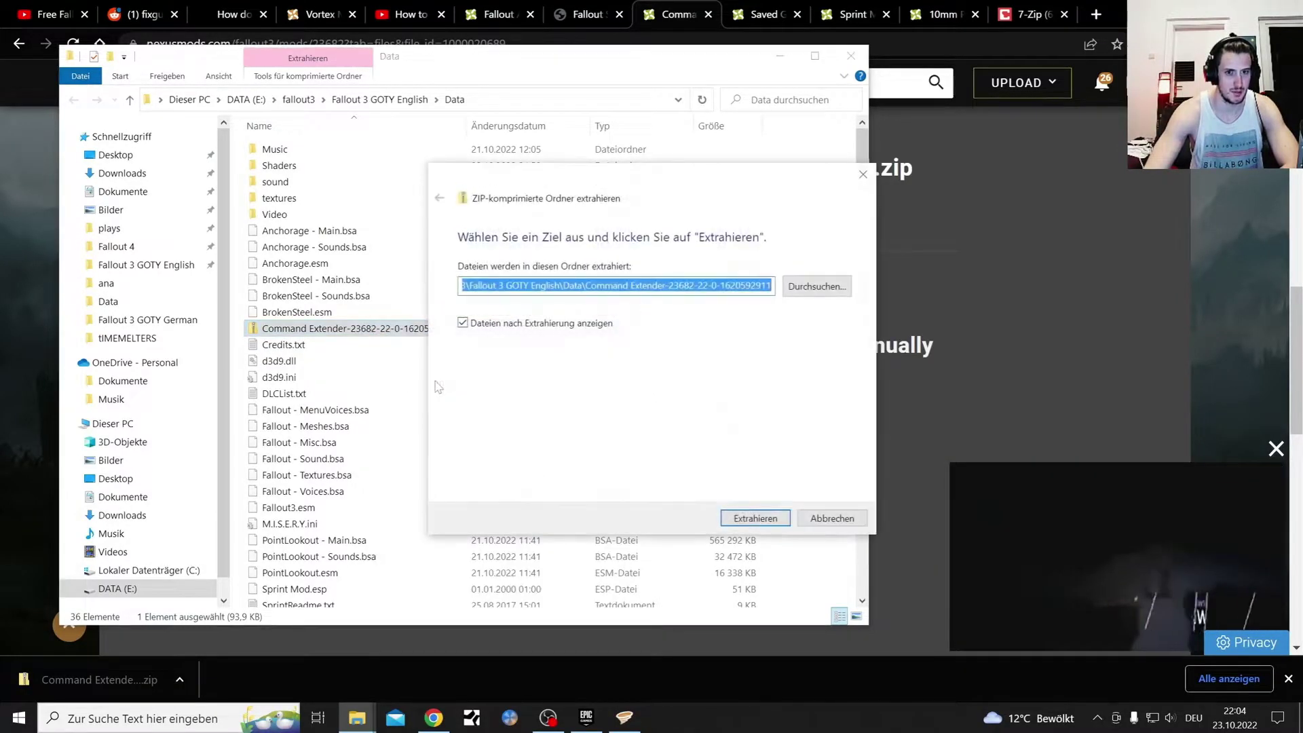
click(816, 286)
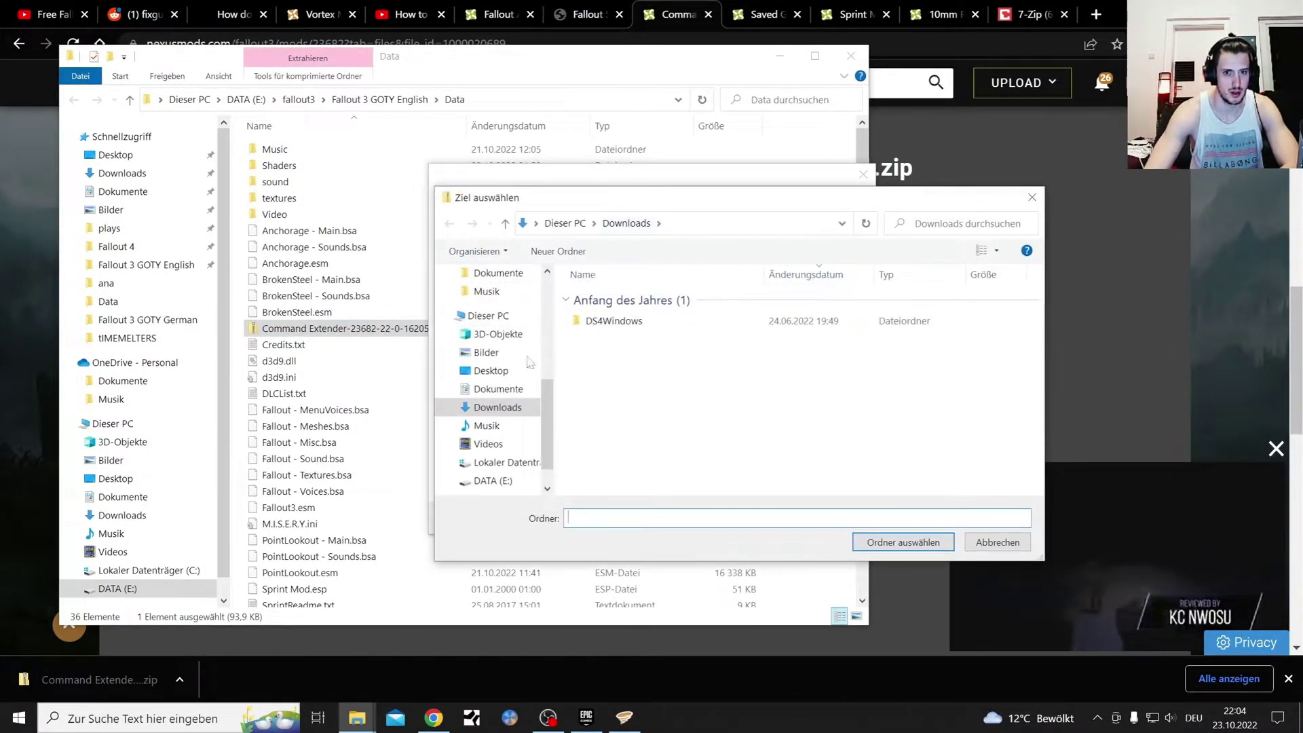
scroll(512, 365, up, 3)
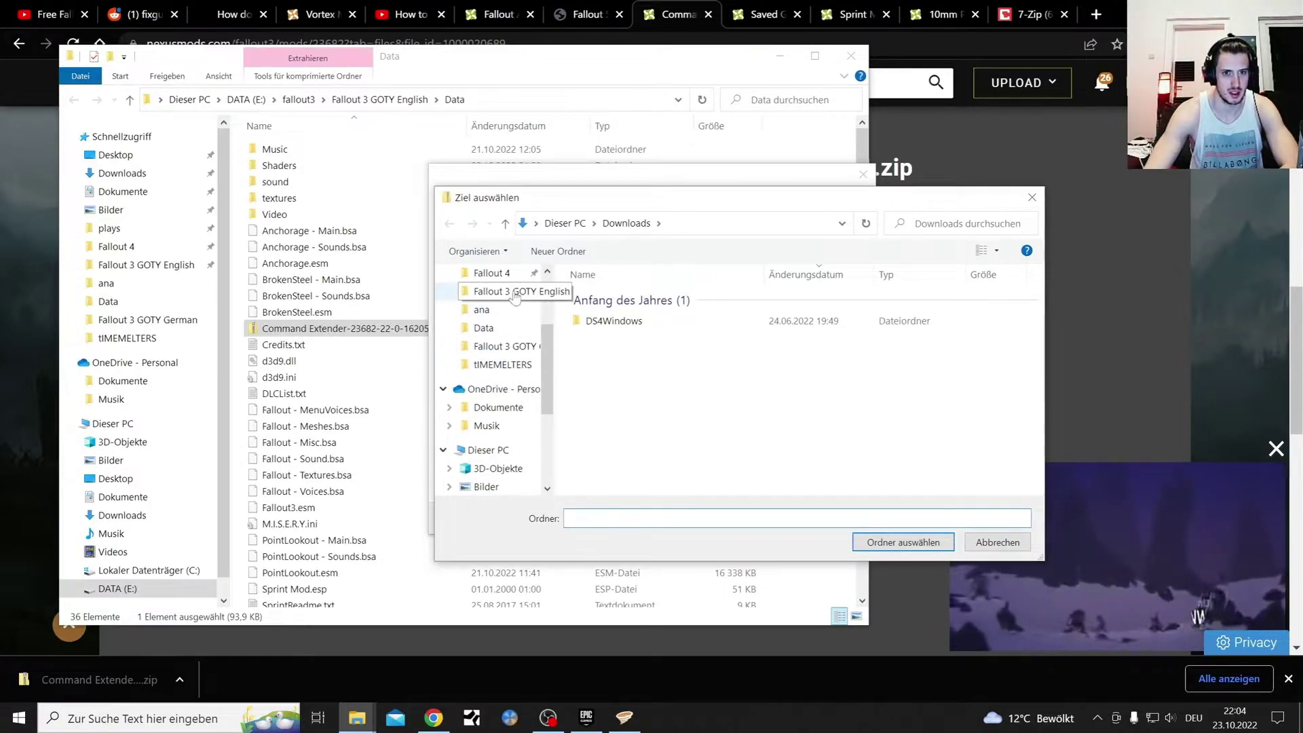
scroll(504, 298, up, 2)
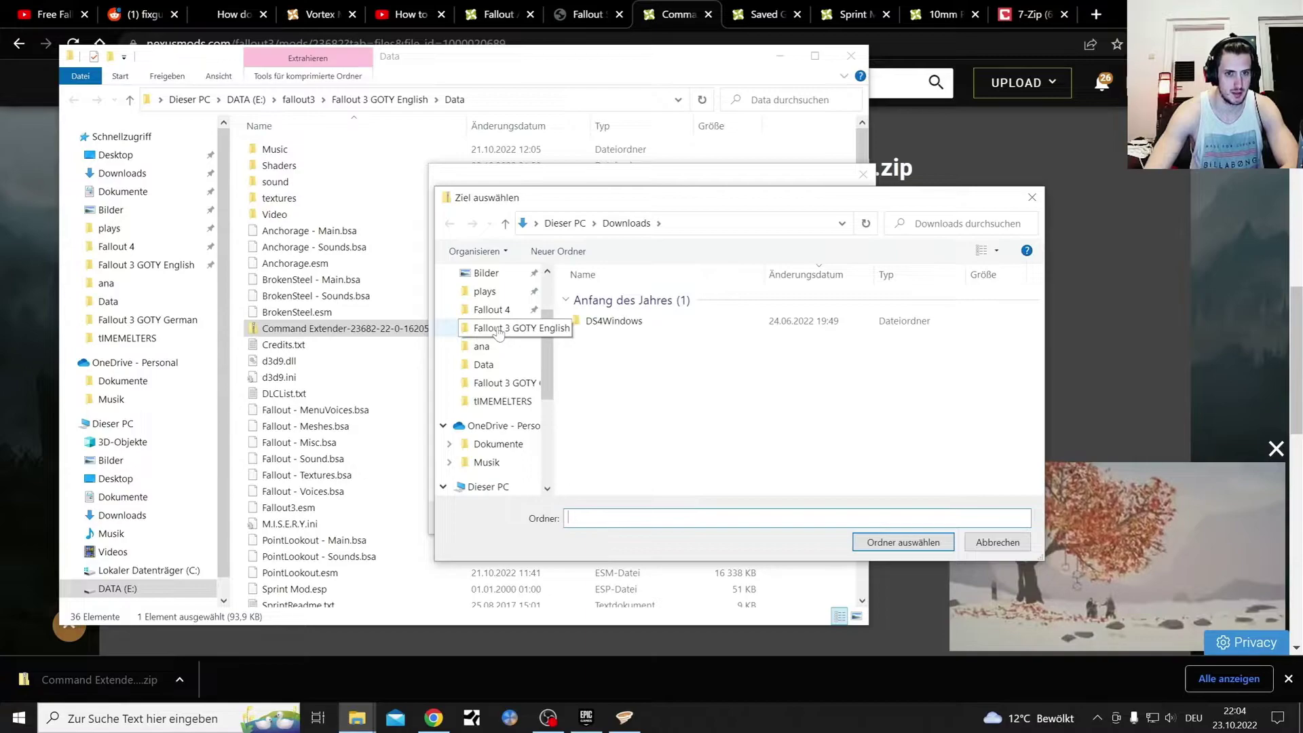
click(498, 329)
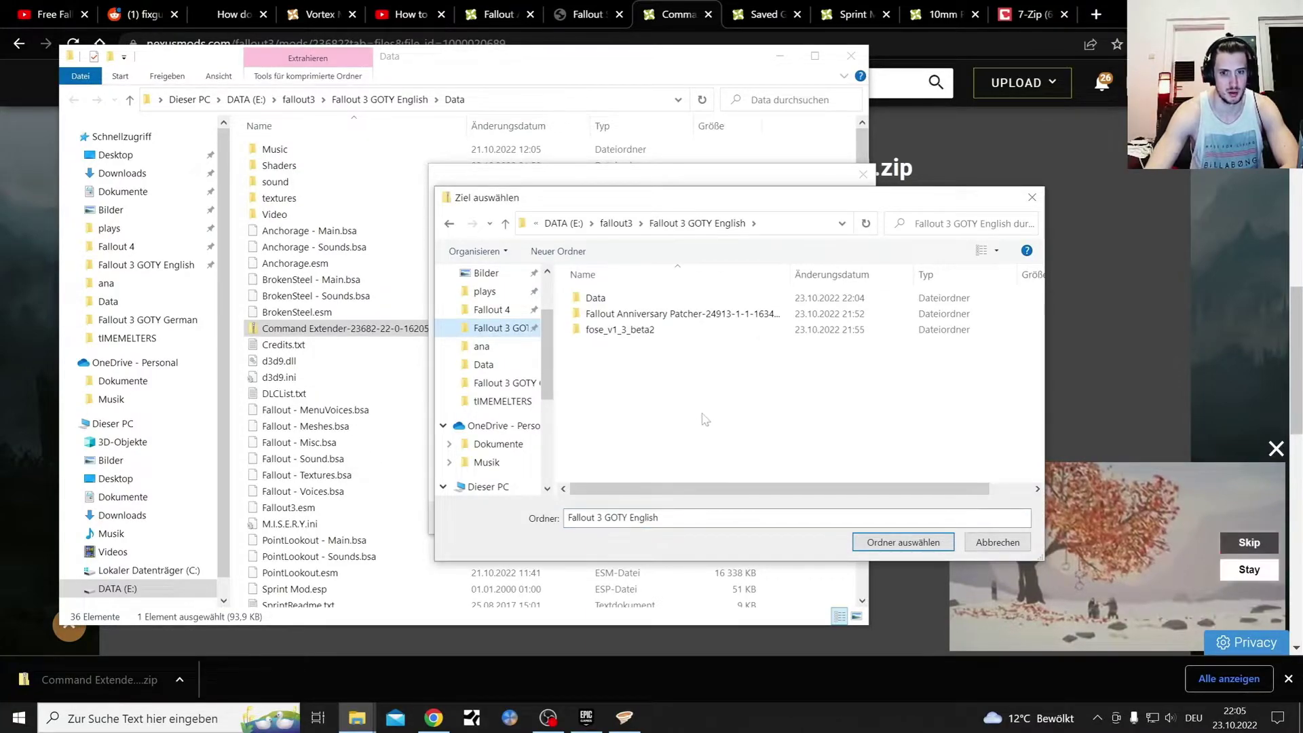
click(904, 543)
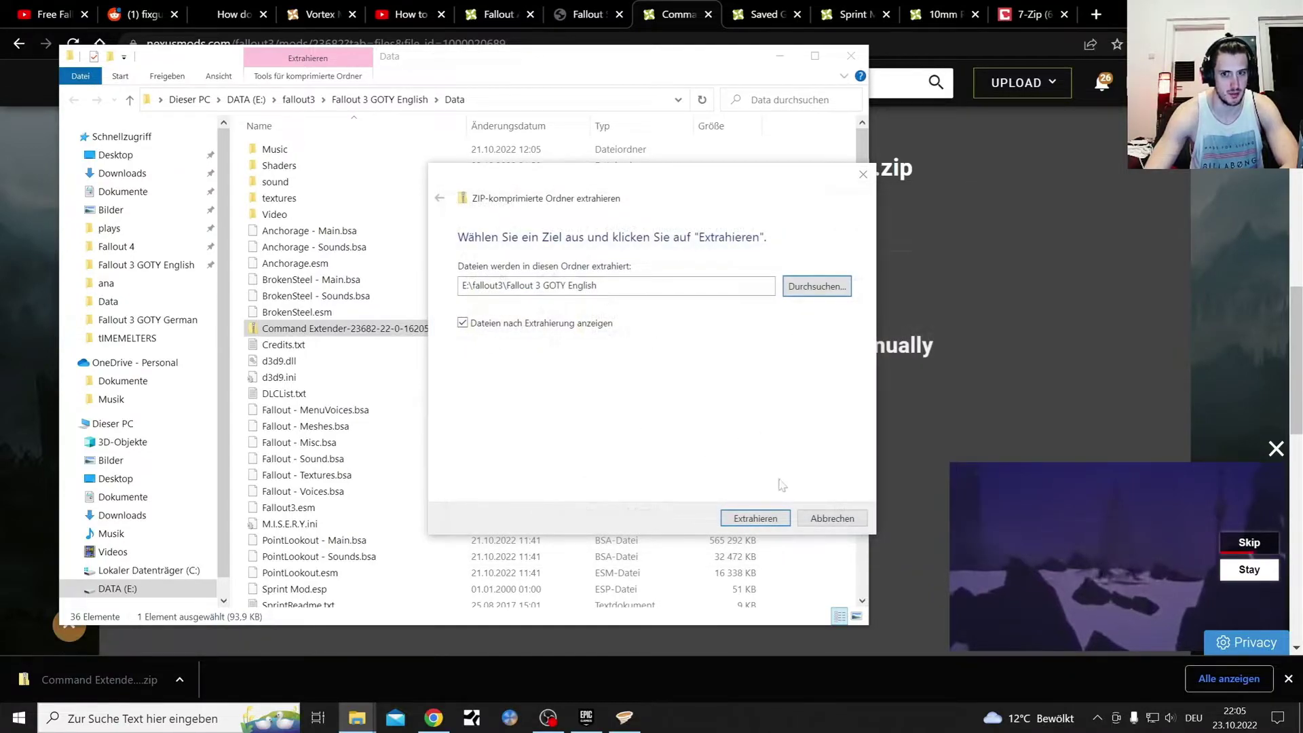
click(753, 519)
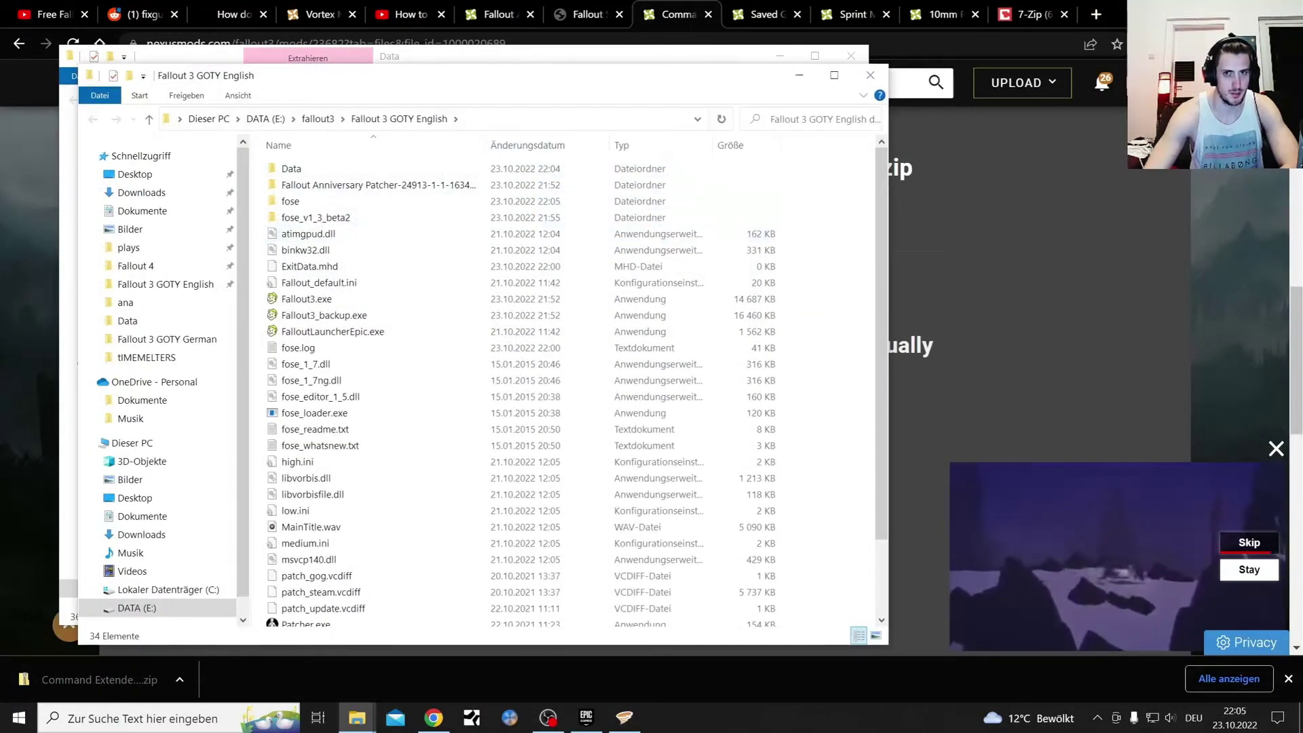
scroll(414, 519, down, 2)
scroll(414, 519, up, 2)
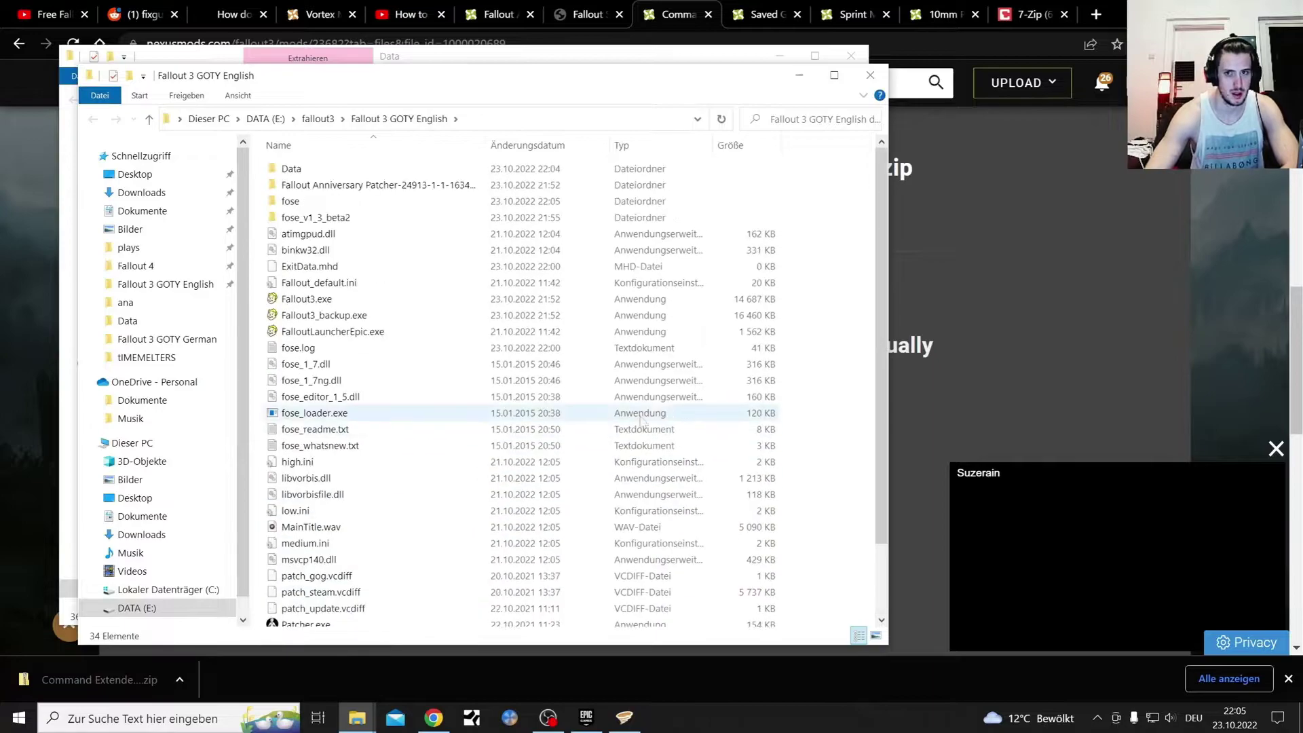
Step: Close the window with the extracted files and delete the Command Extender zip from the Data folder
click(868, 76)
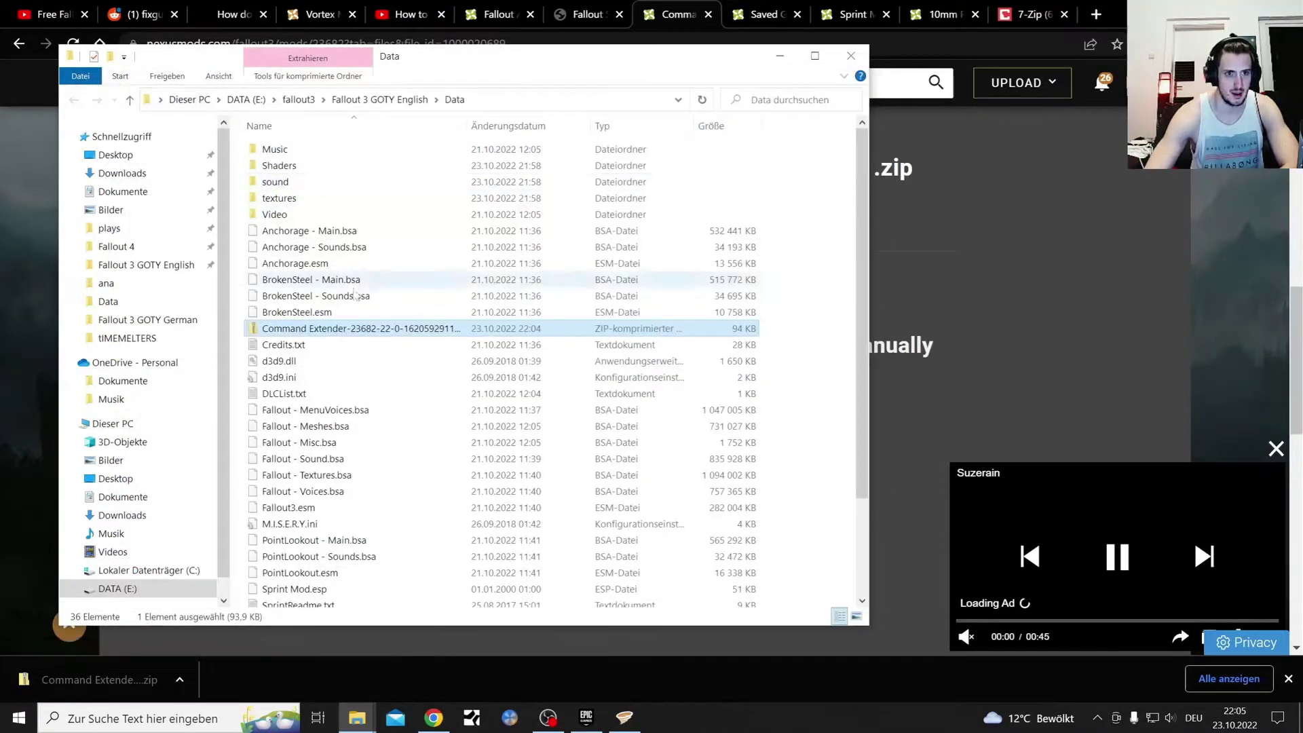
right_click(327, 329)
click(371, 613)
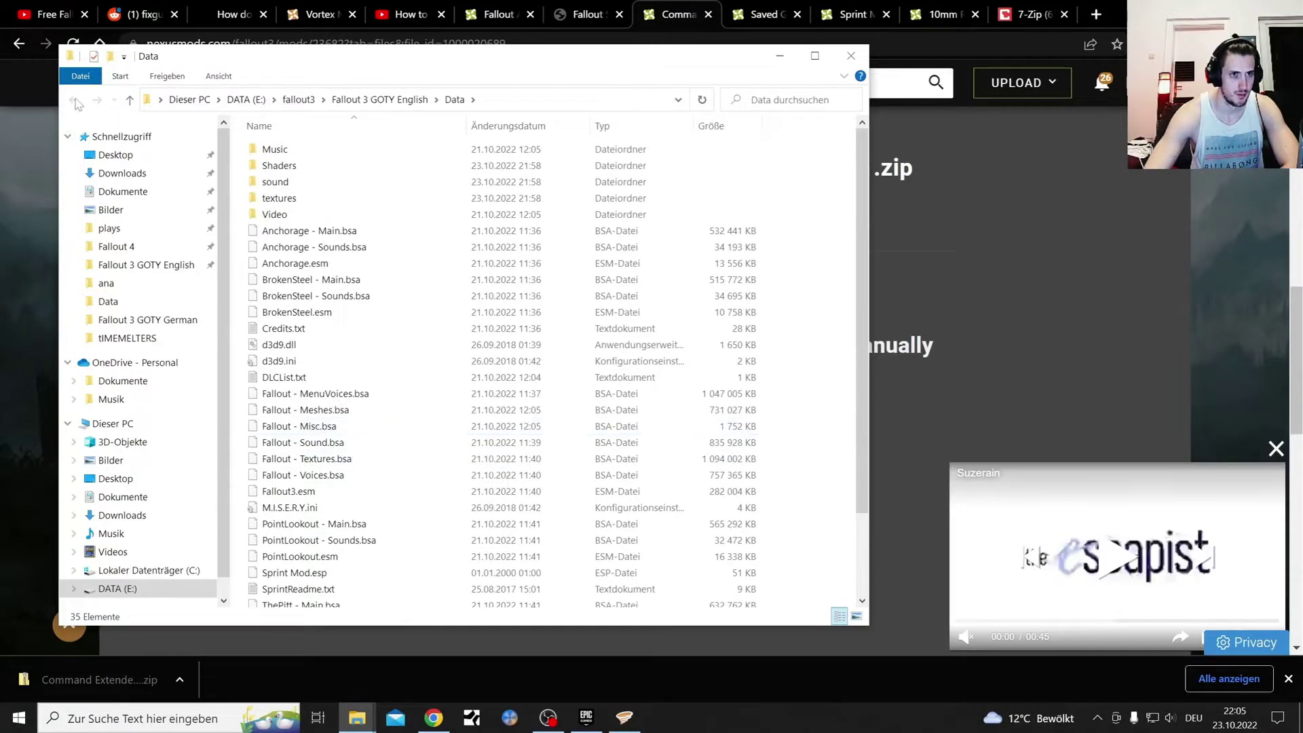
Step: Look through the Fallout 3 GOTY English folder and its Data folder for the extracted Command Extender files
click(415, 101)
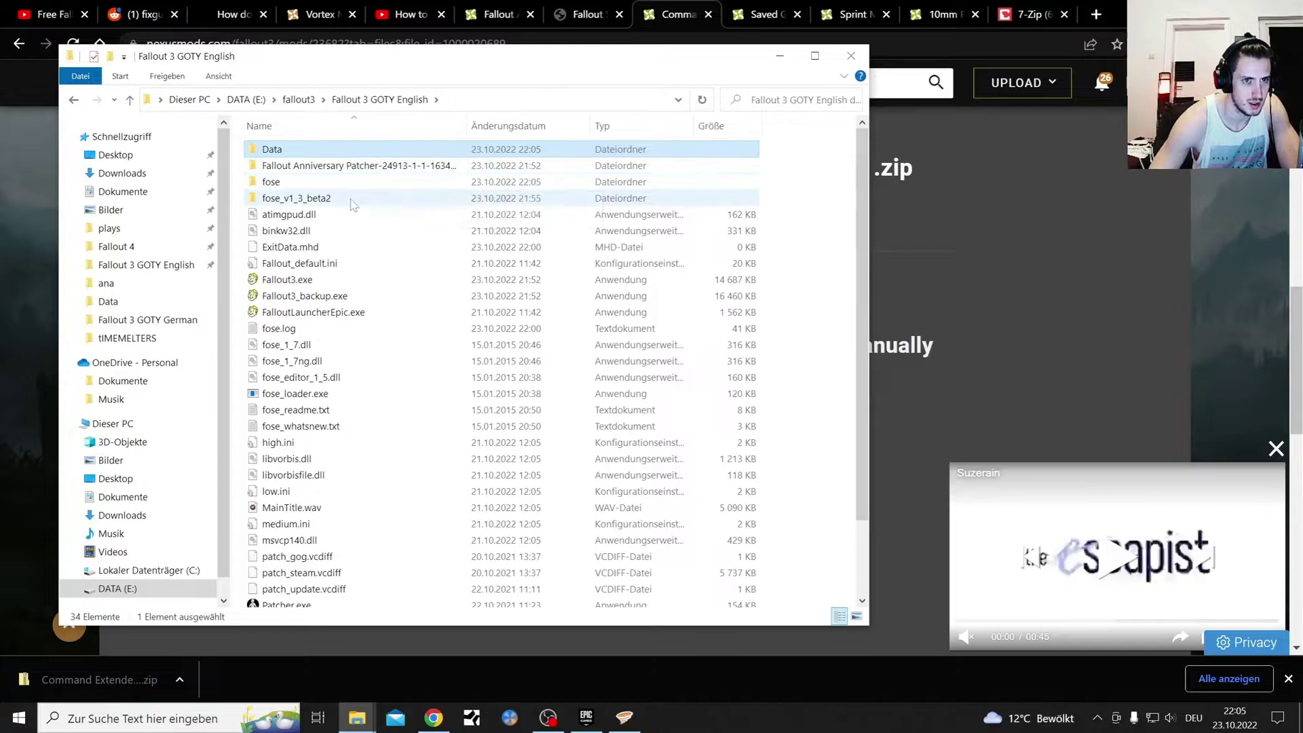
scroll(378, 270, down, 2)
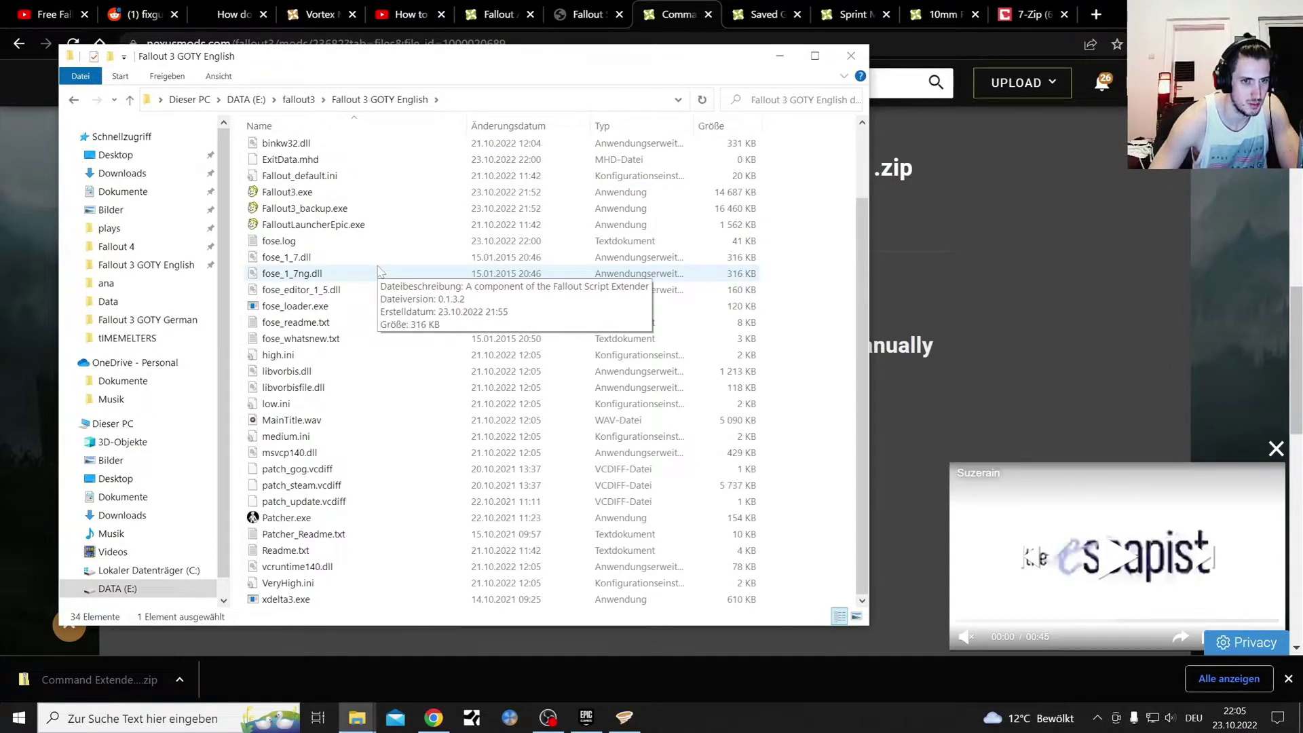
scroll(378, 270, up, 2)
double_click(320, 150)
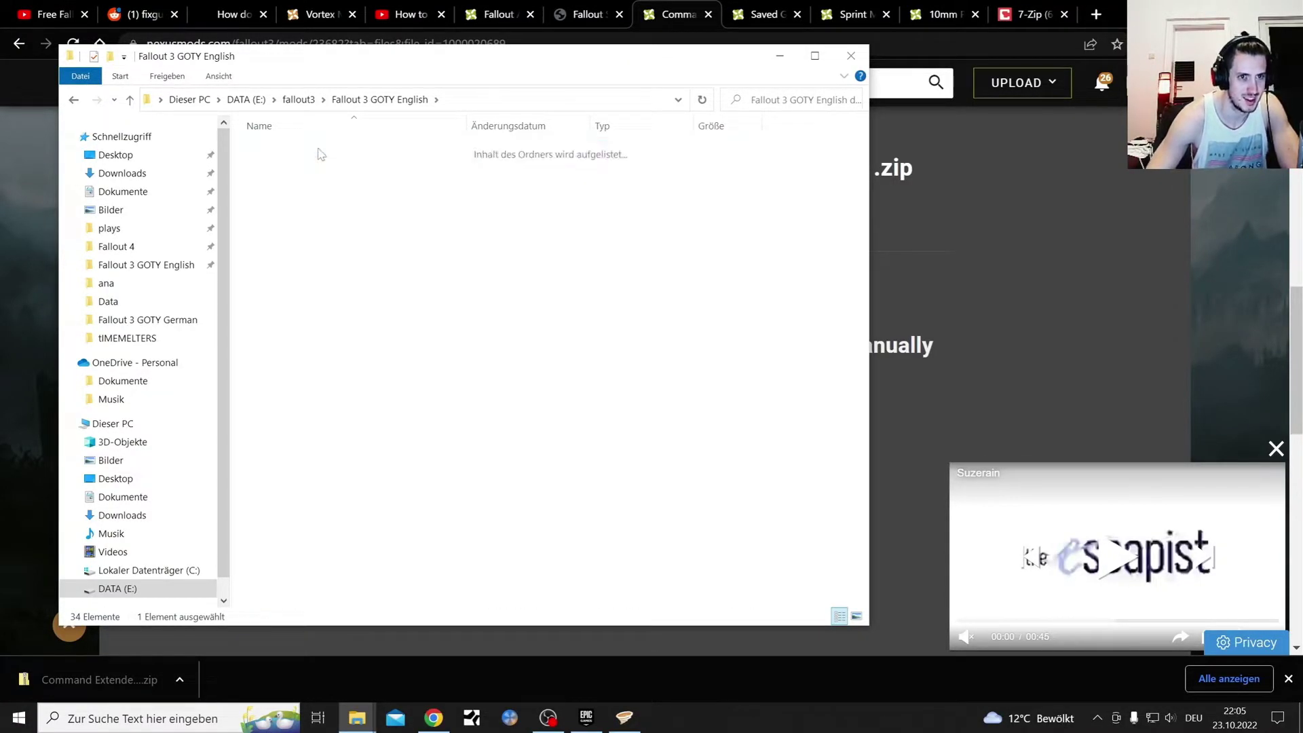
scroll(369, 271, down, 3)
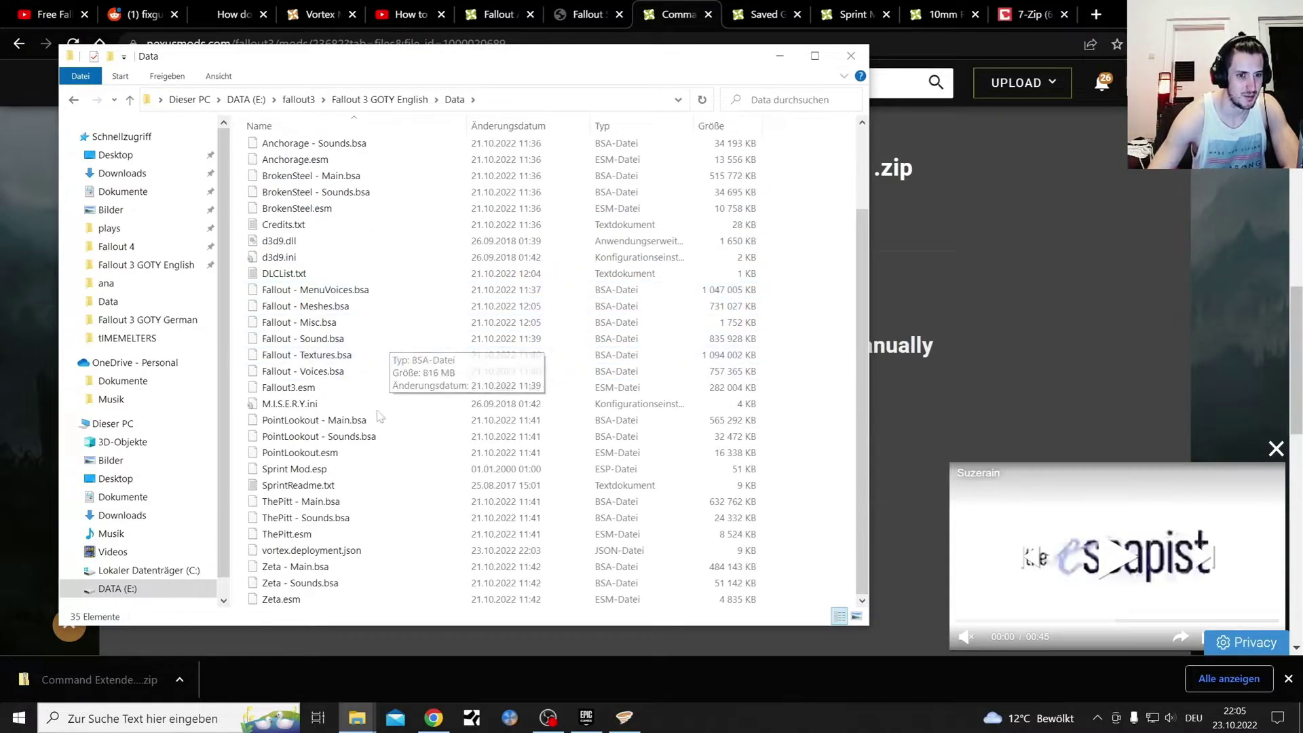
scroll(349, 571, up, 2)
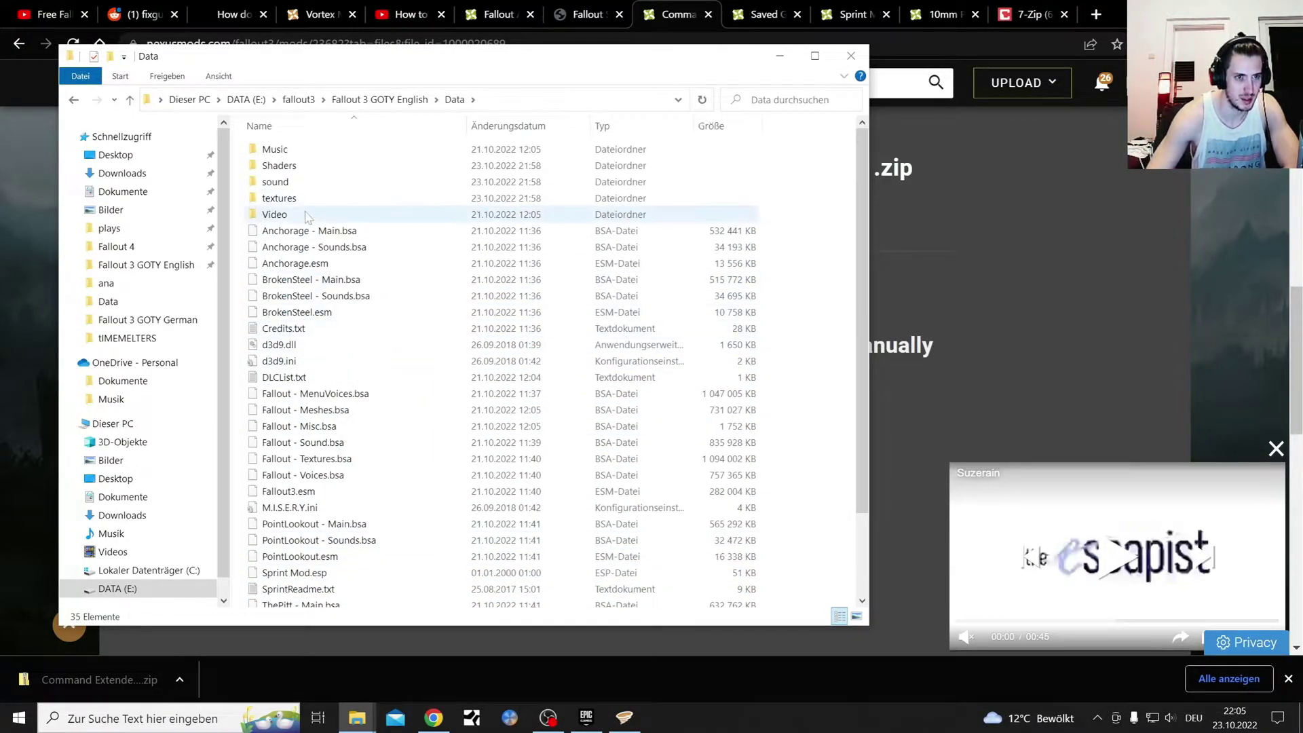
Step: Return to the Nexus Mods page and download the Command Extender zip again into the Data folder
click(936, 391)
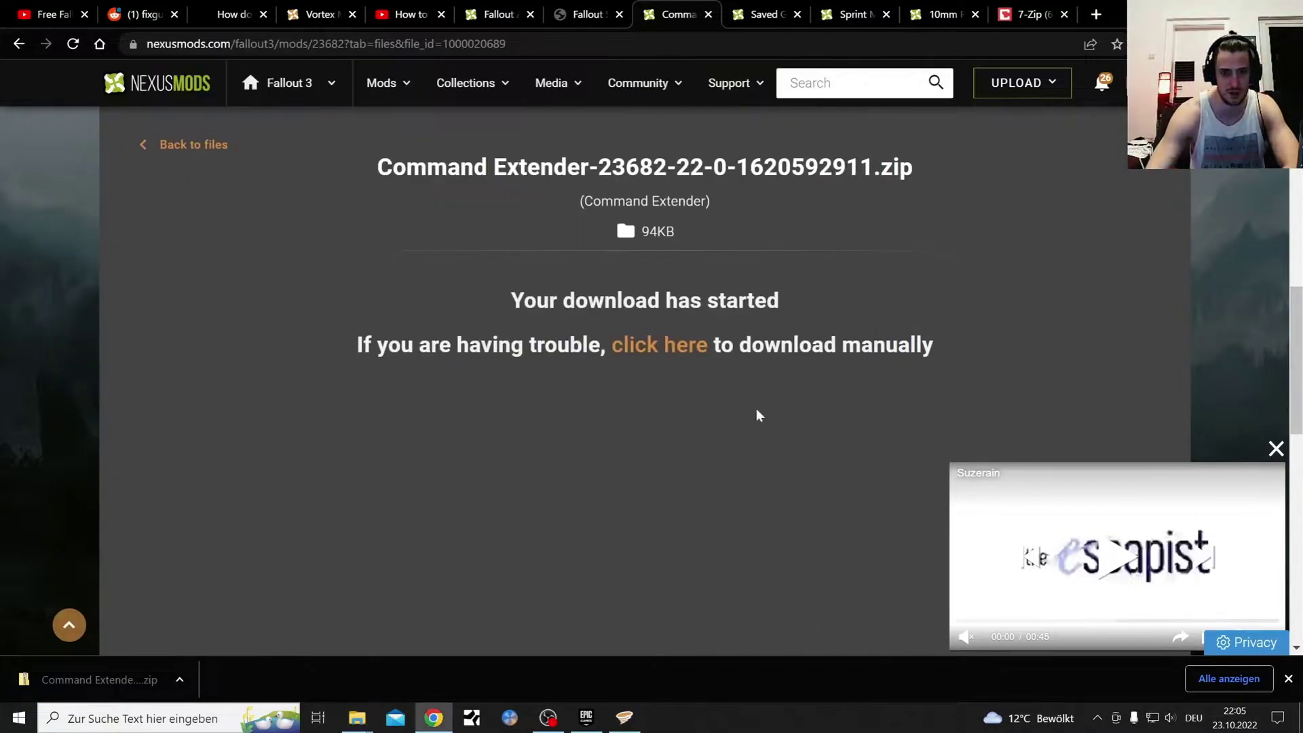
click(678, 352)
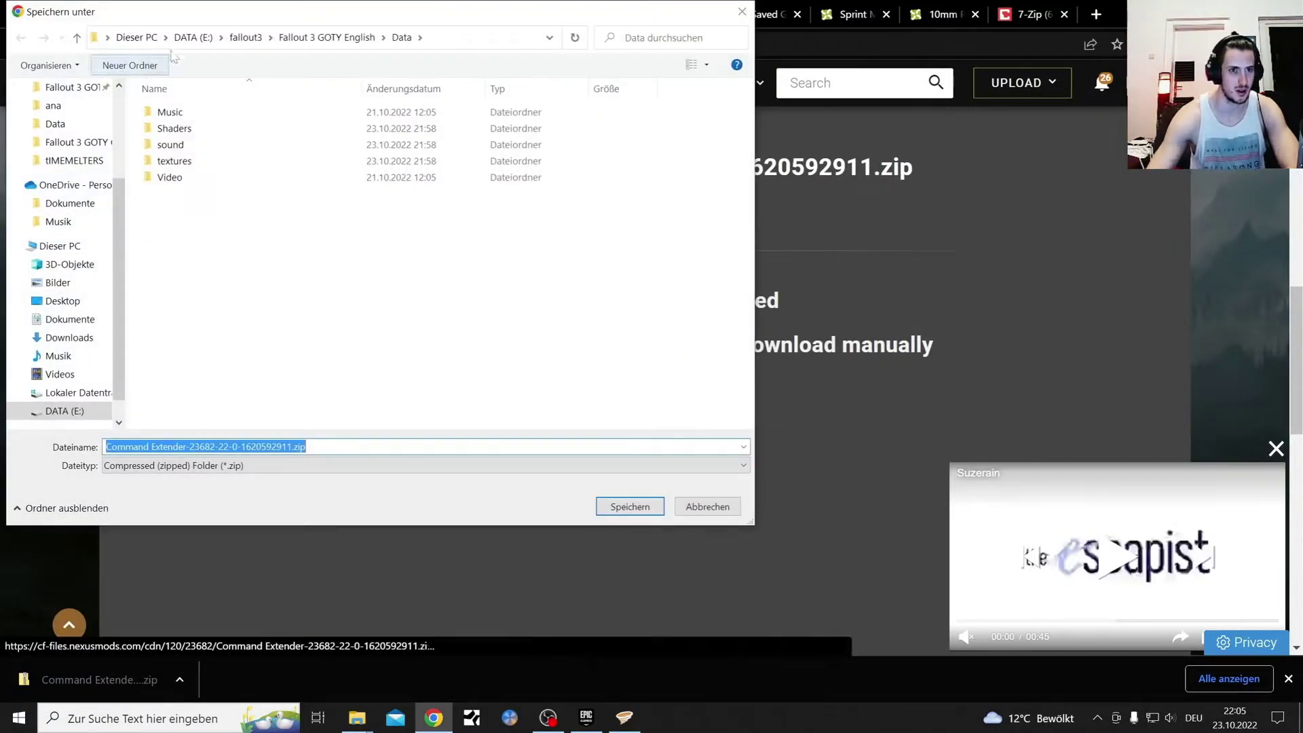
click(626, 508)
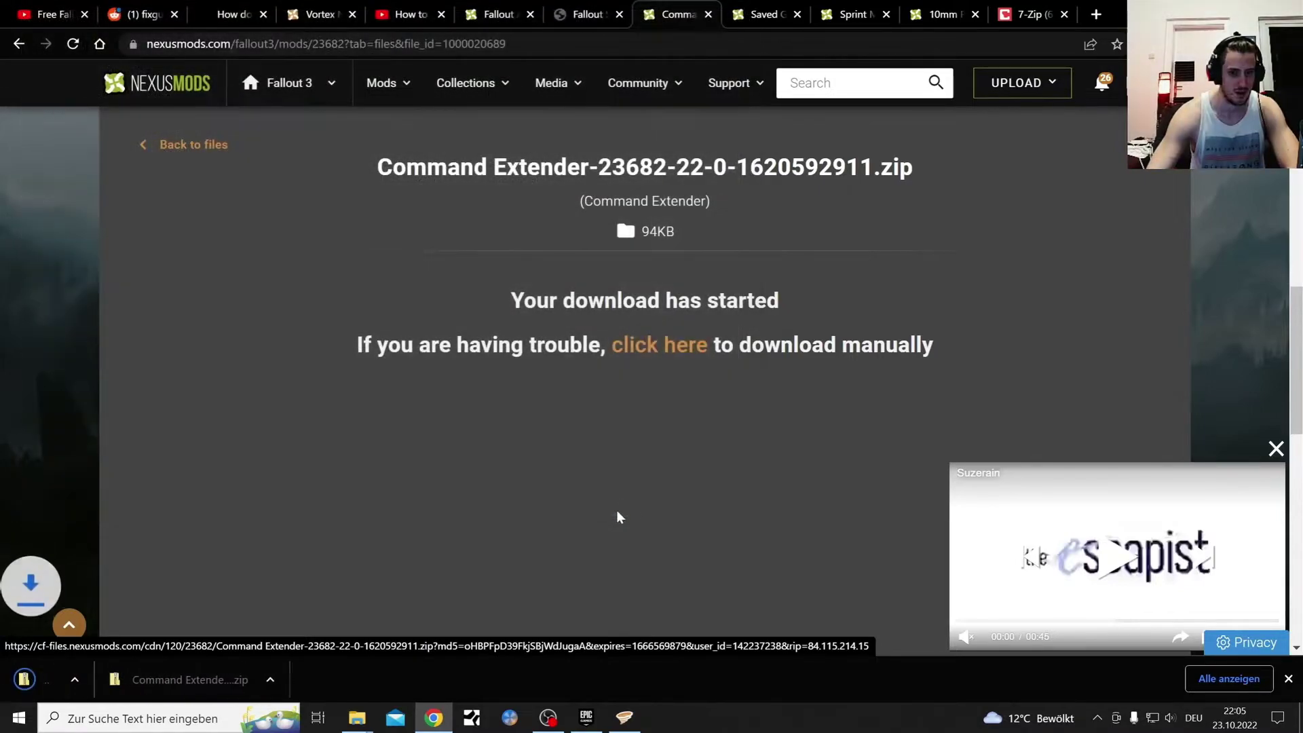
Step: Show the new Command Extender zip in its folder and extract all its files to E:\fallout3\Fallout 3 GOTY English\Data
click(180, 679)
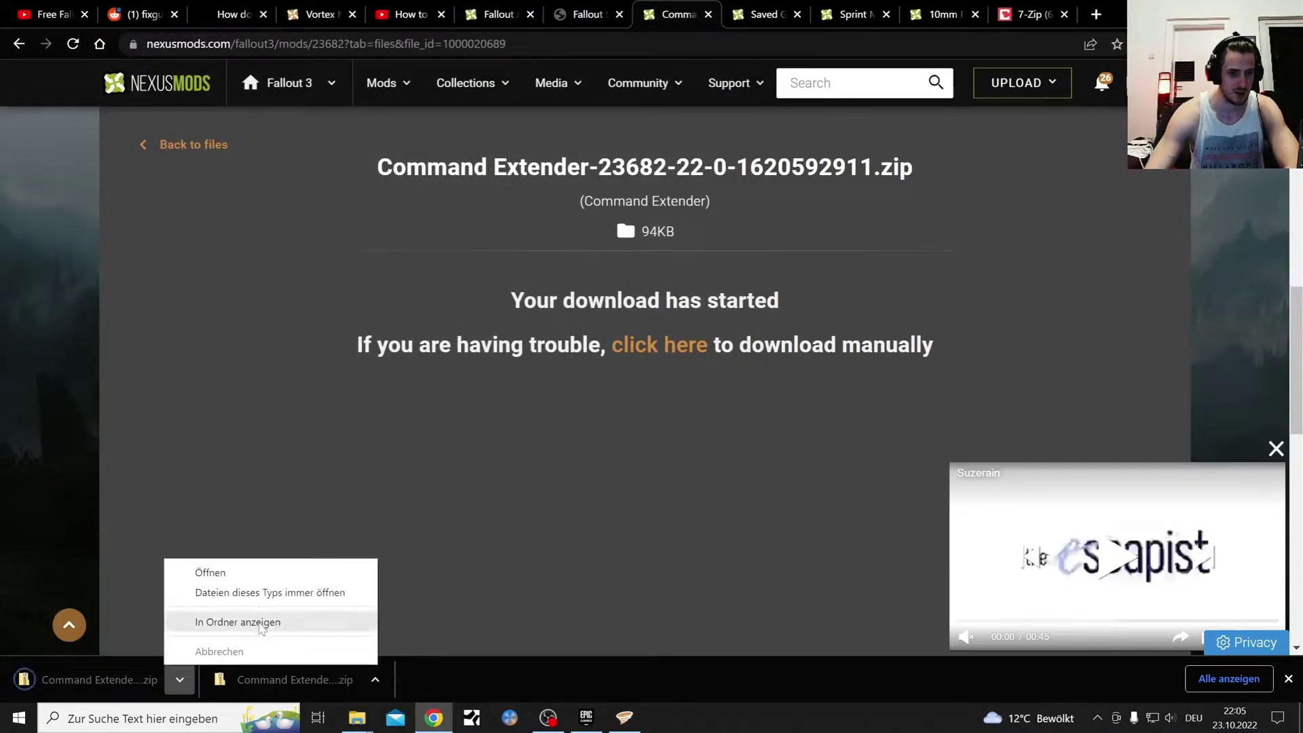
click(238, 621)
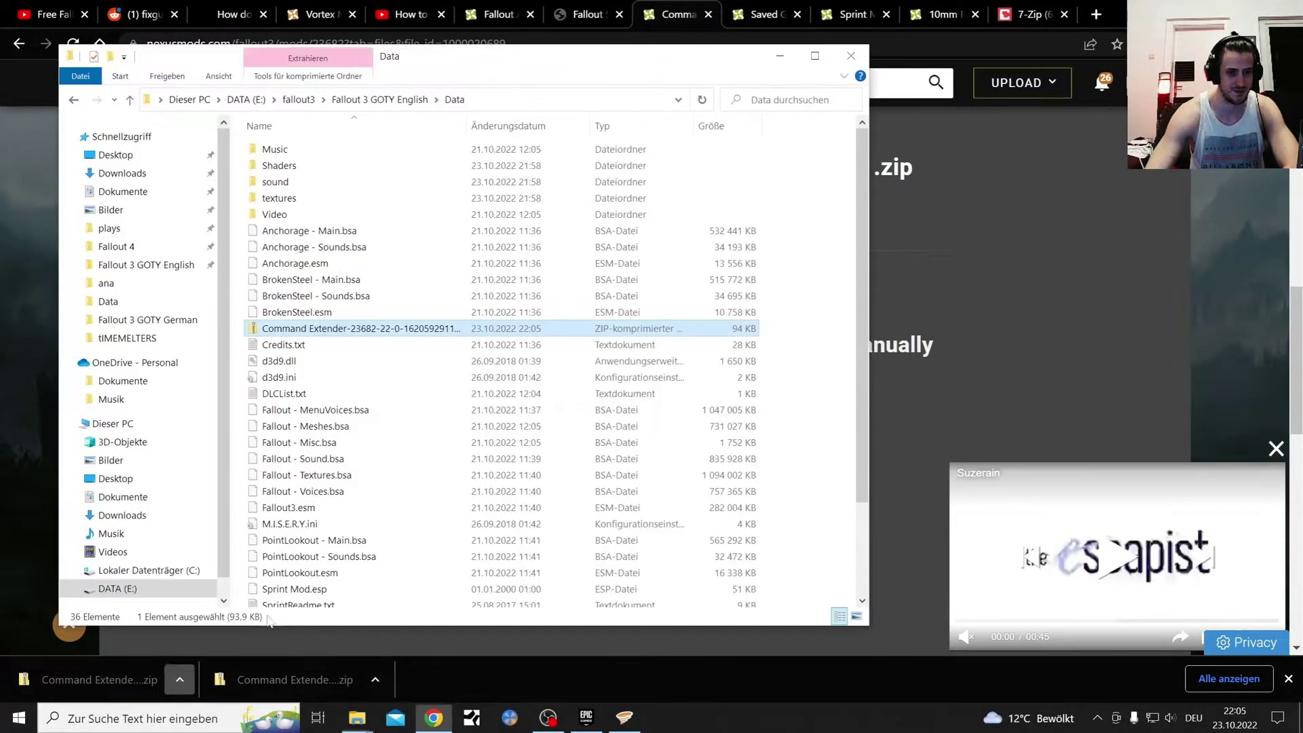
right_click(380, 332)
click(437, 380)
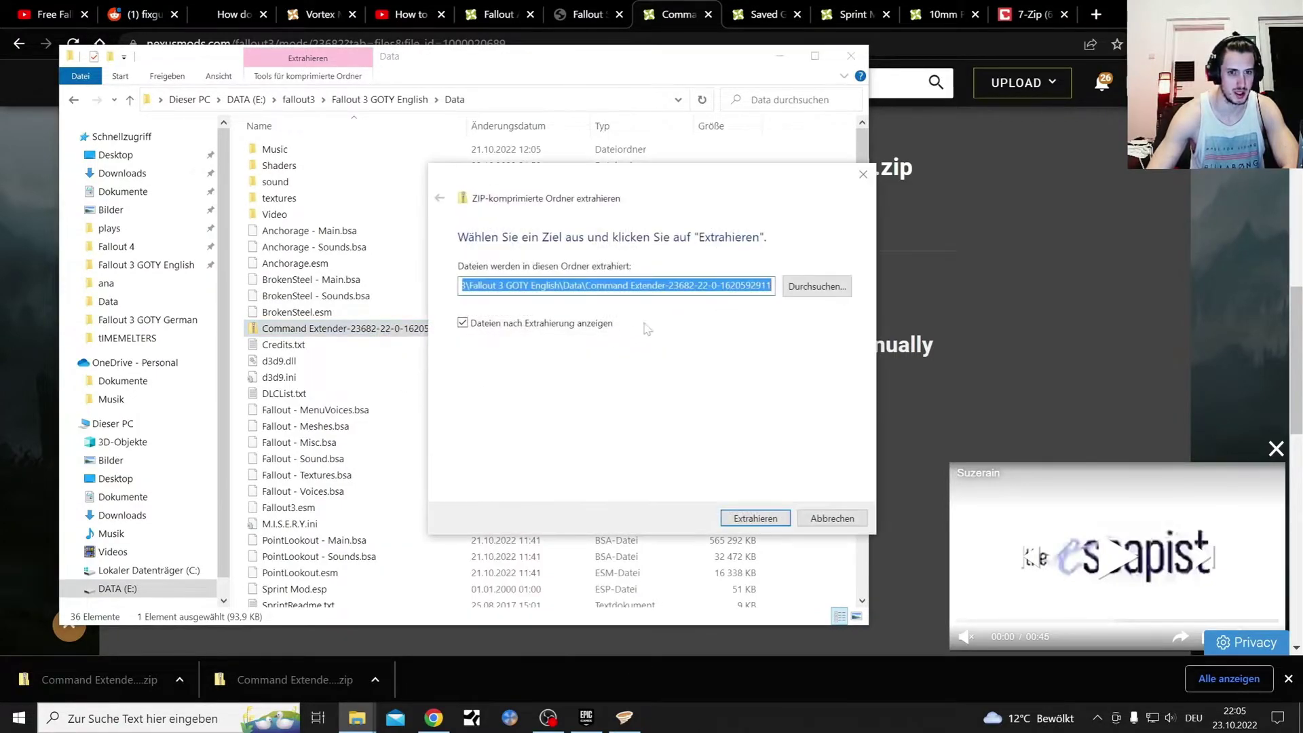
click(818, 292)
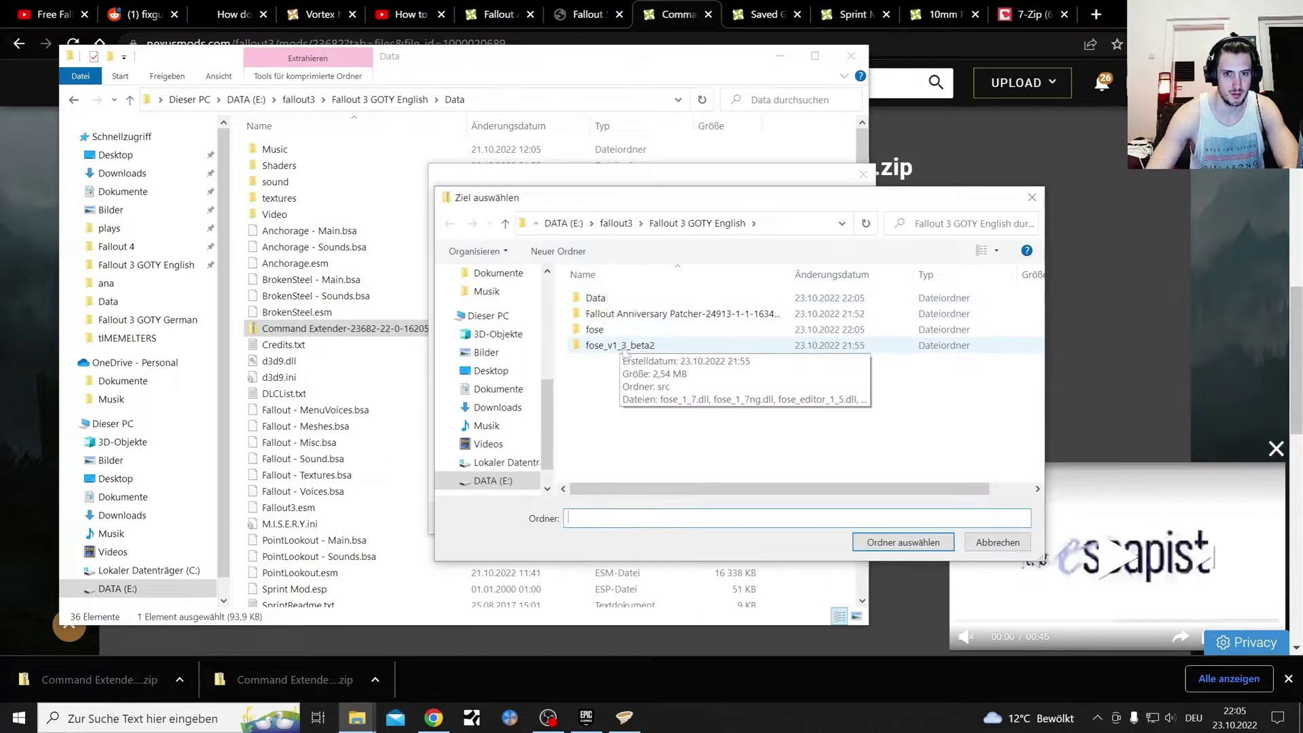
double_click(595, 297)
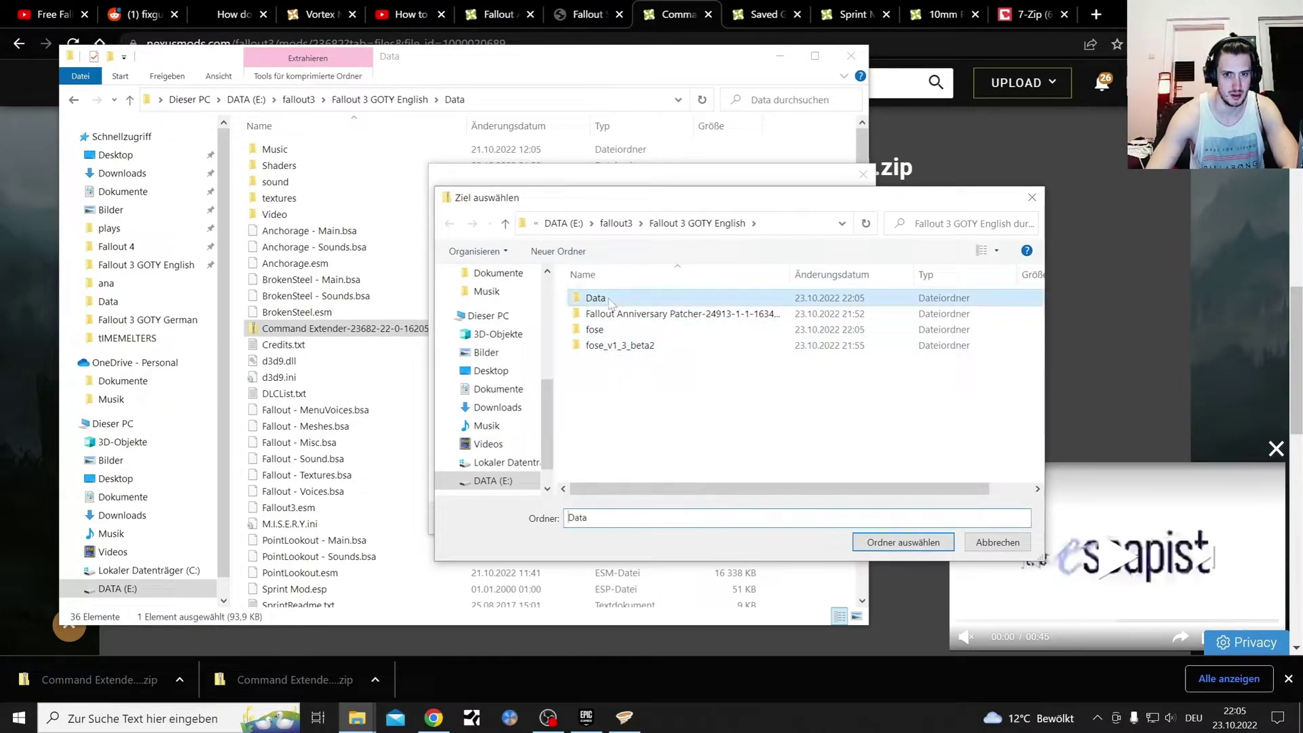
click(883, 542)
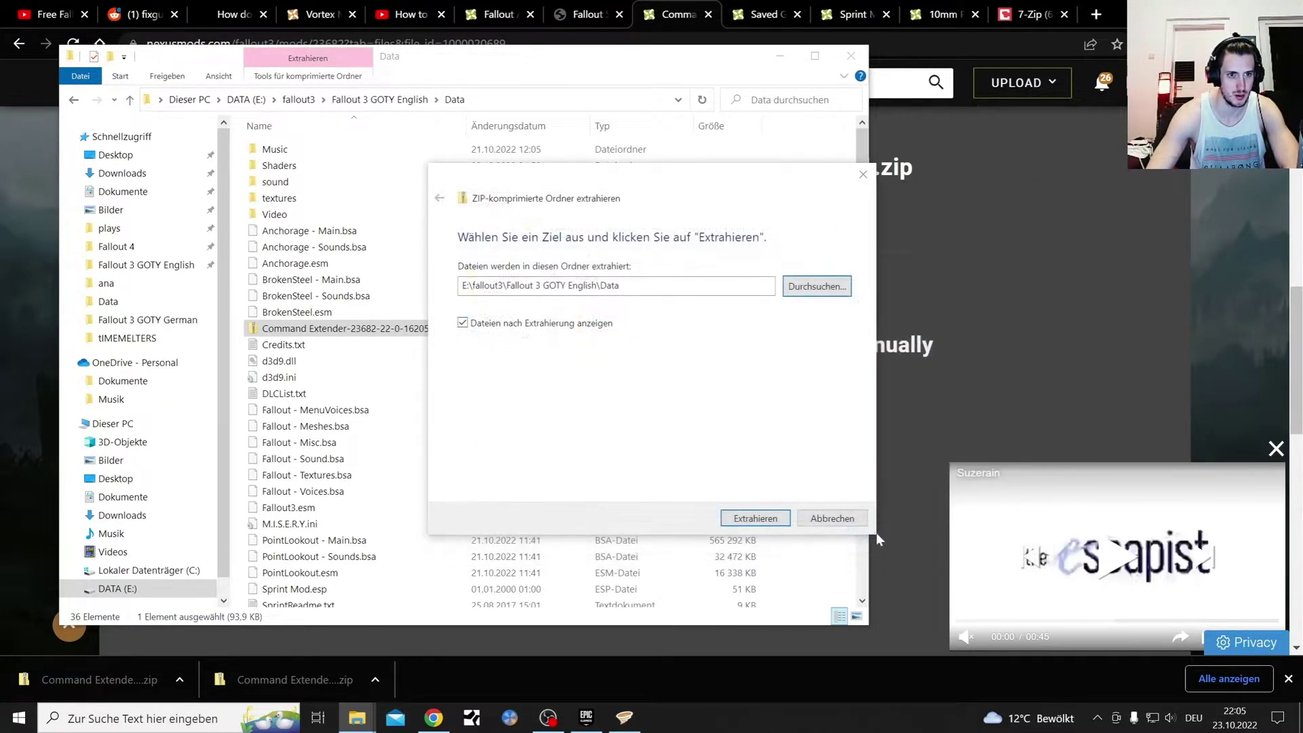
click(755, 518)
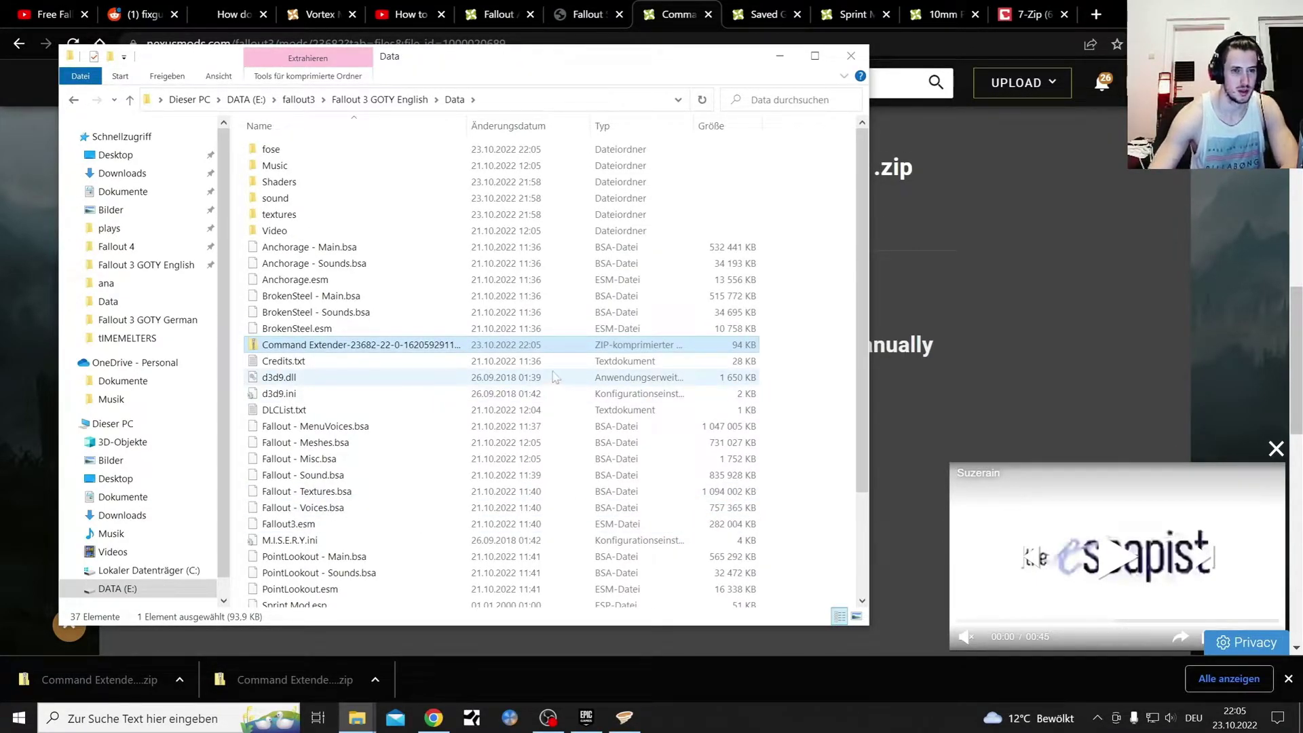
Step: Extract the Command Extender zip into the Fallout 3 GOTY English Data folder, skipping the already existing CommandExtender.dll
right_click(378, 346)
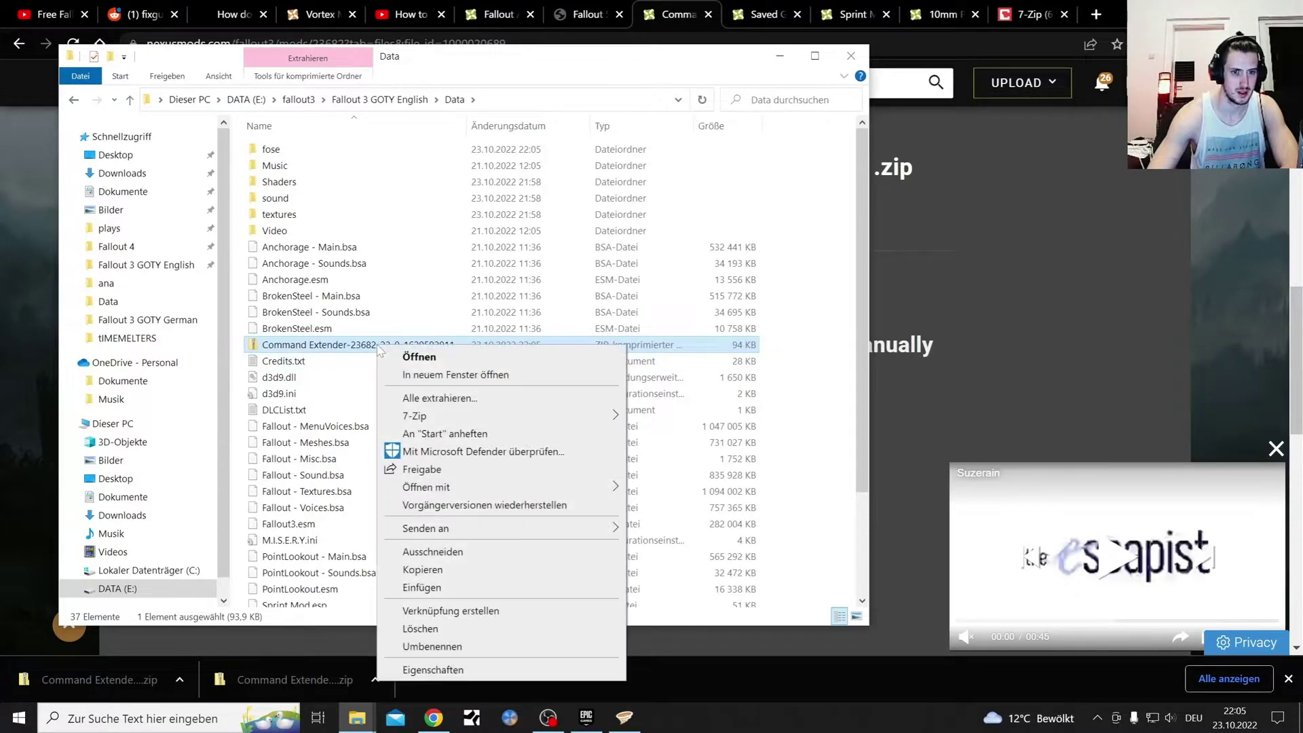
click(472, 399)
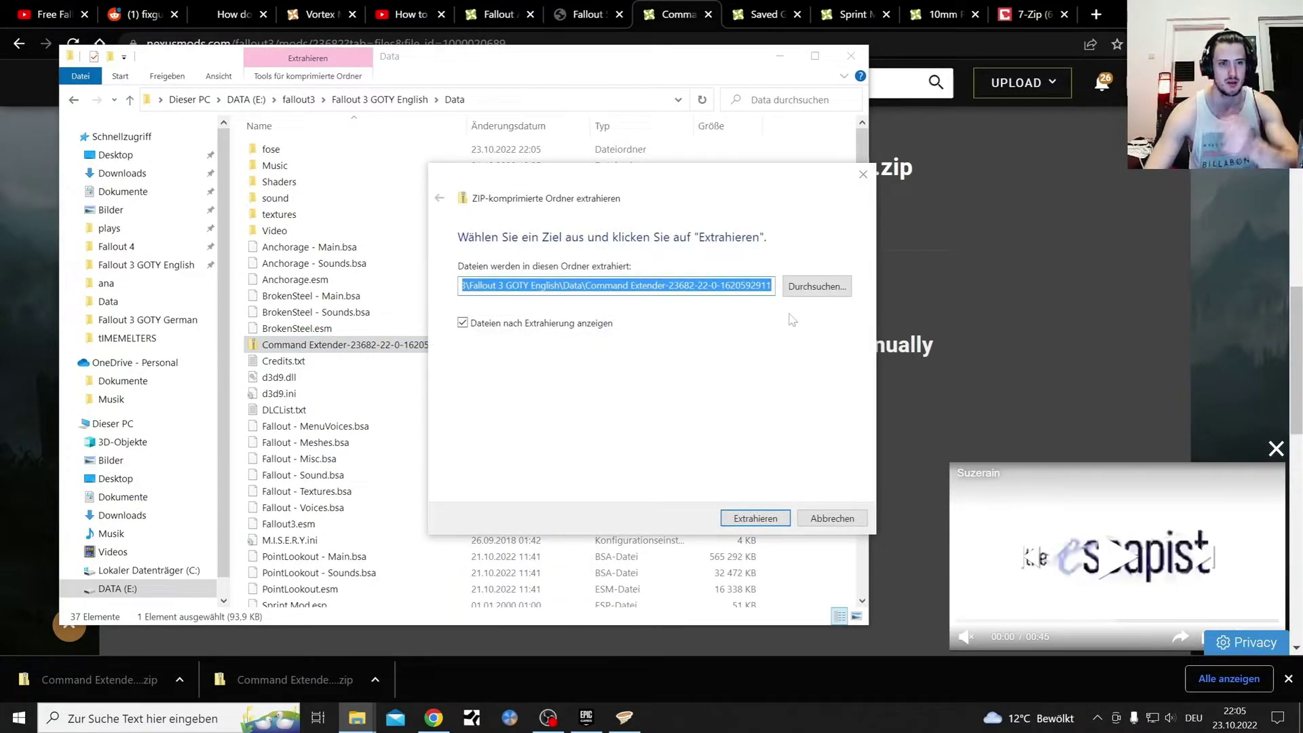
click(825, 290)
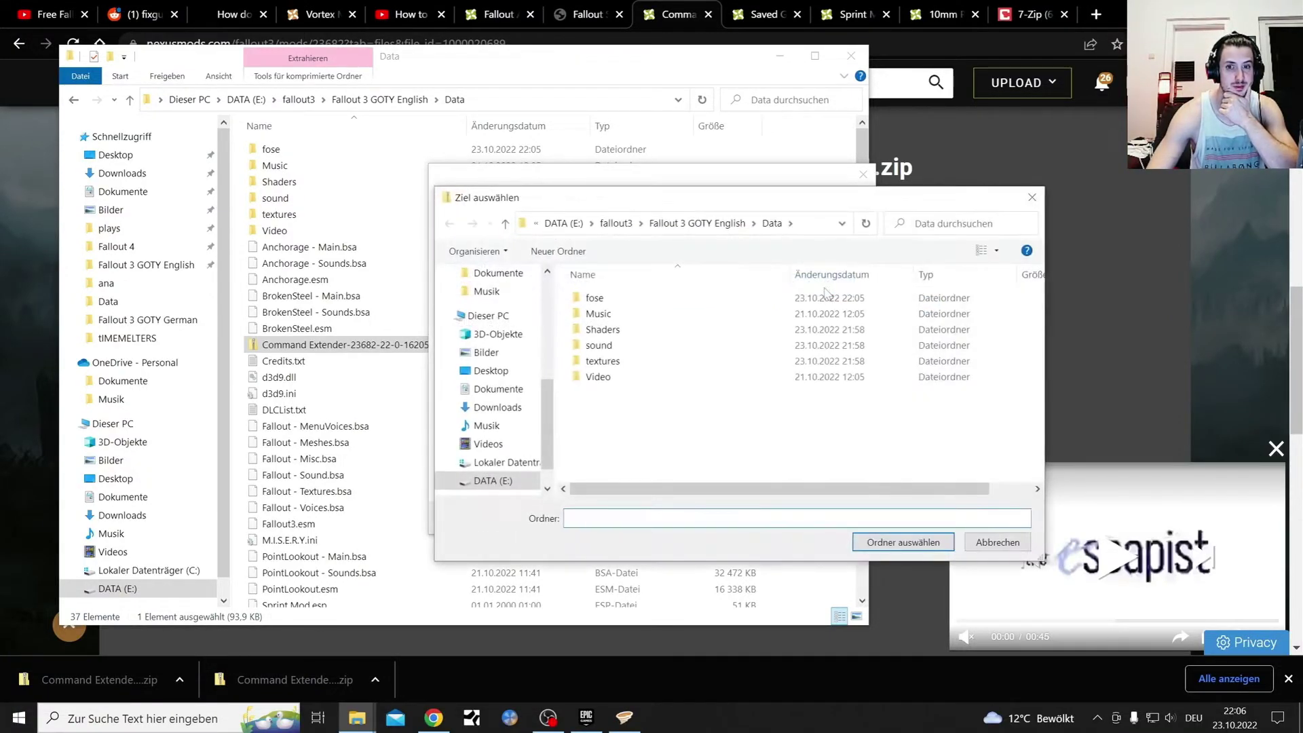
click(888, 542)
click(757, 518)
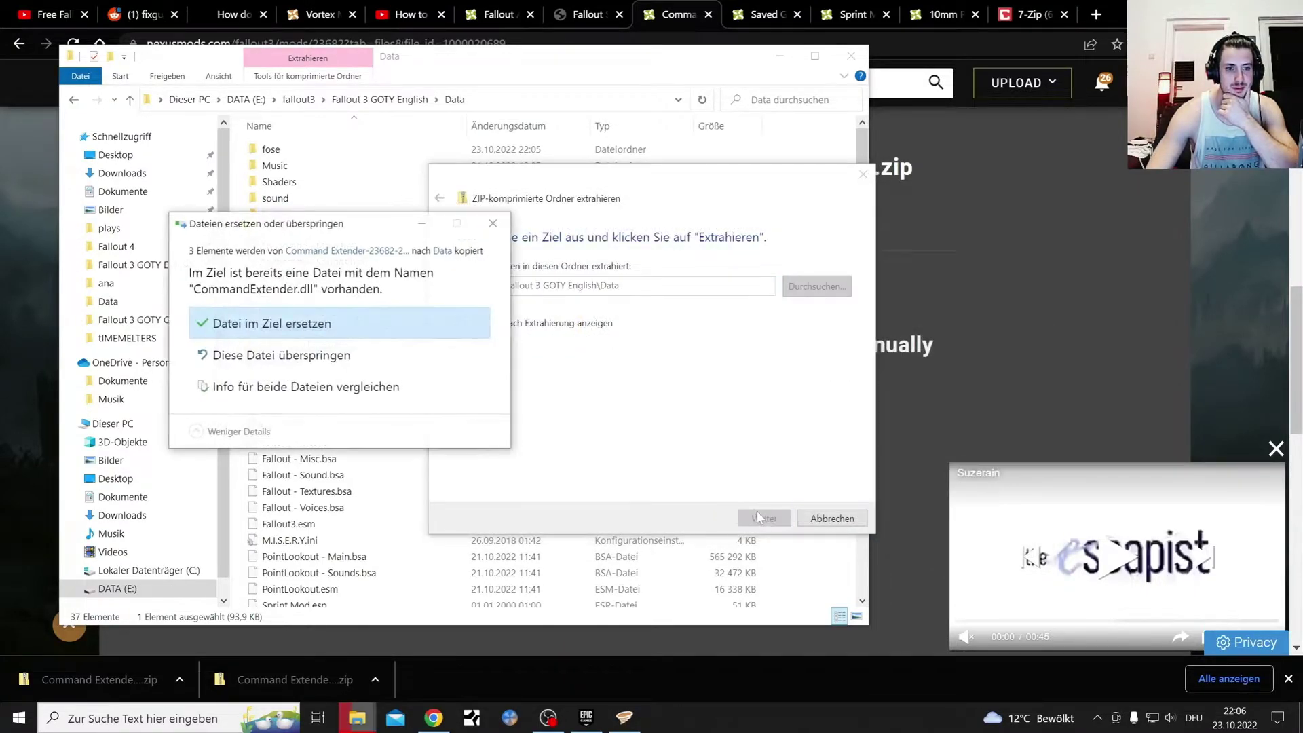
click(305, 365)
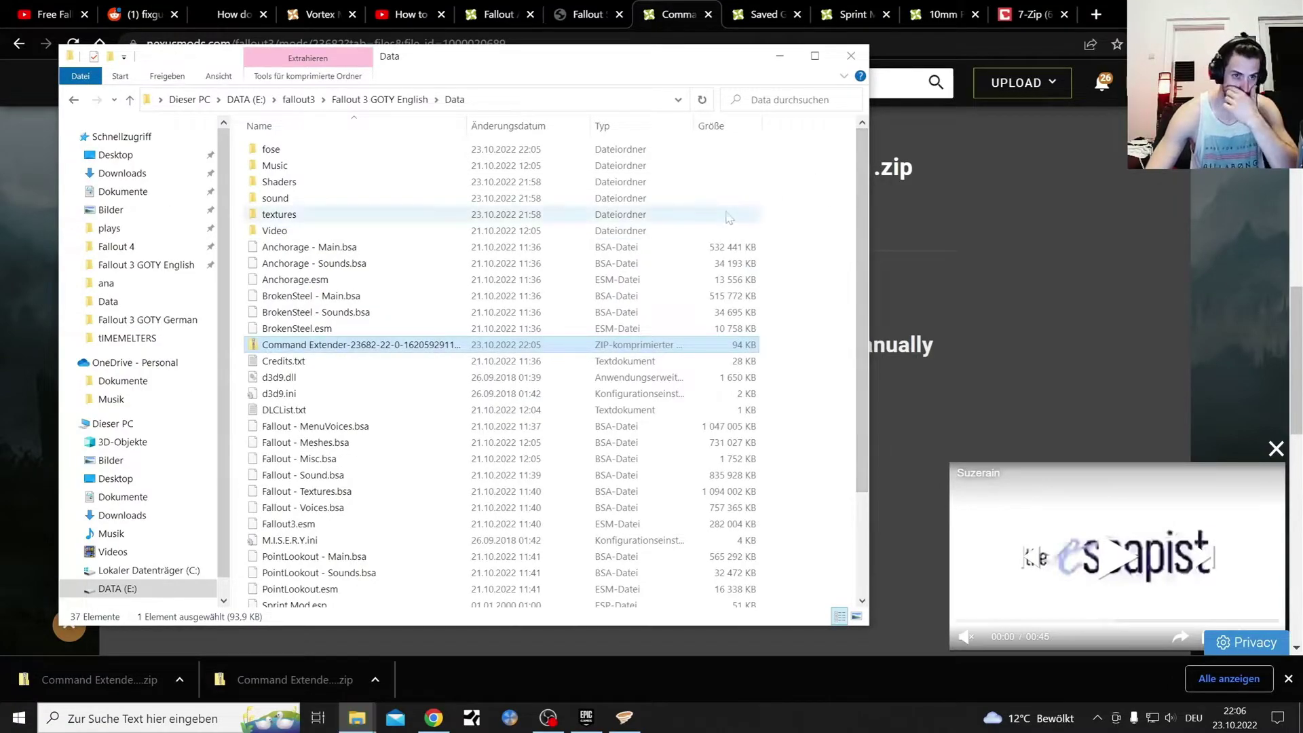
Step: Switch to the browser and read the installation notes in the Command Extender mod description on Nexus Mods
key(alt+Tab)
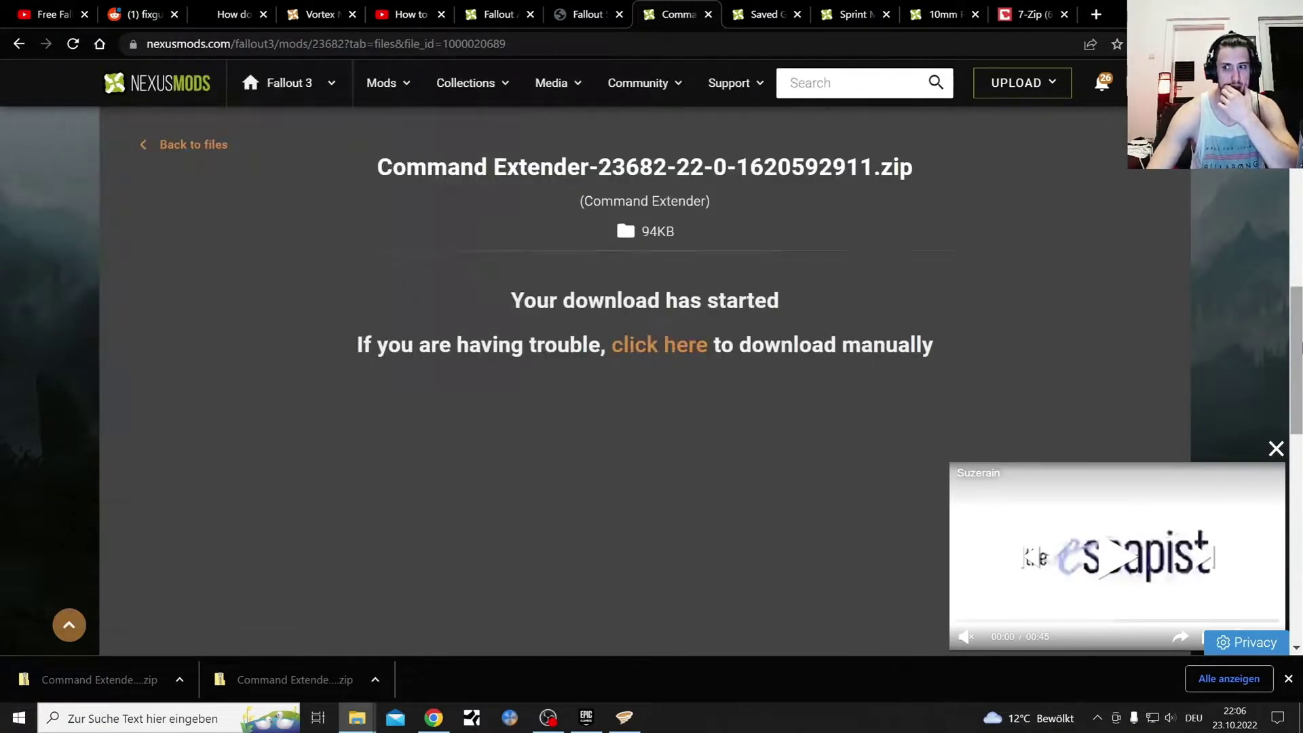
scroll(434, 324, up, 3)
click(146, 336)
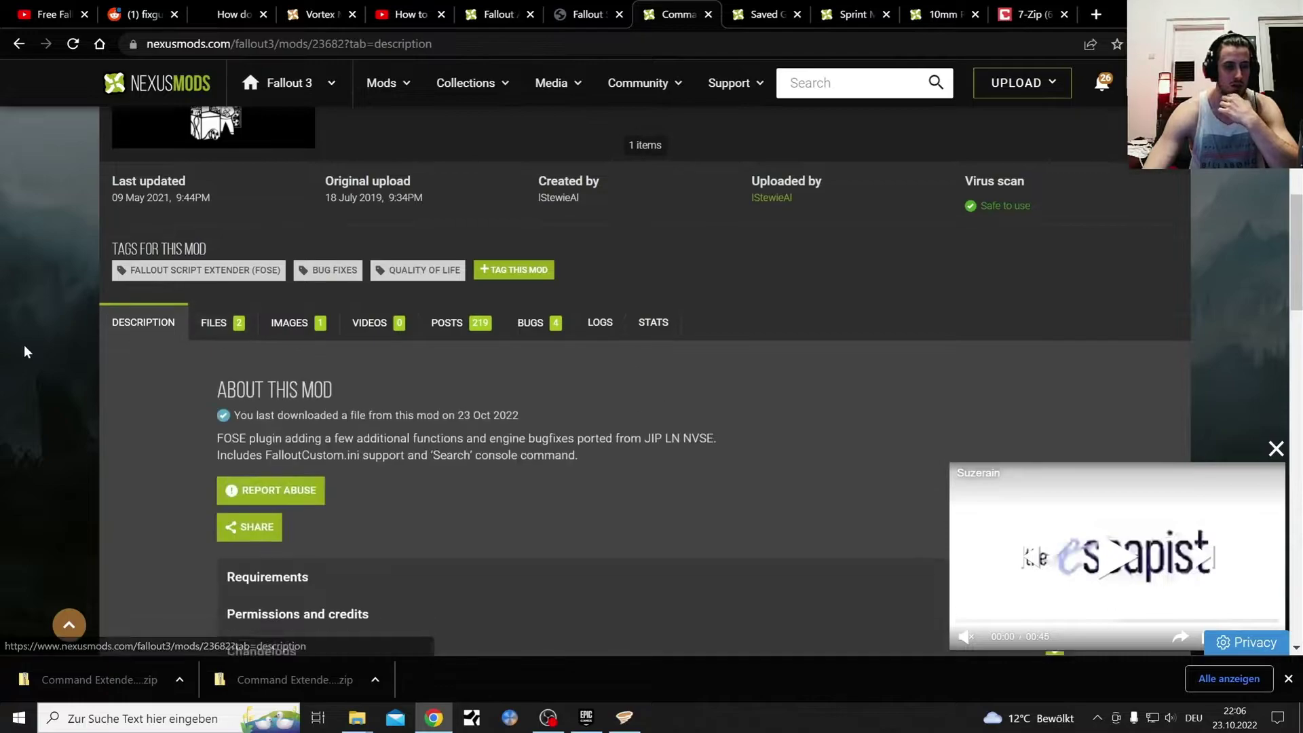
scroll(23, 345, down, 5)
scroll(23, 345, down, 6)
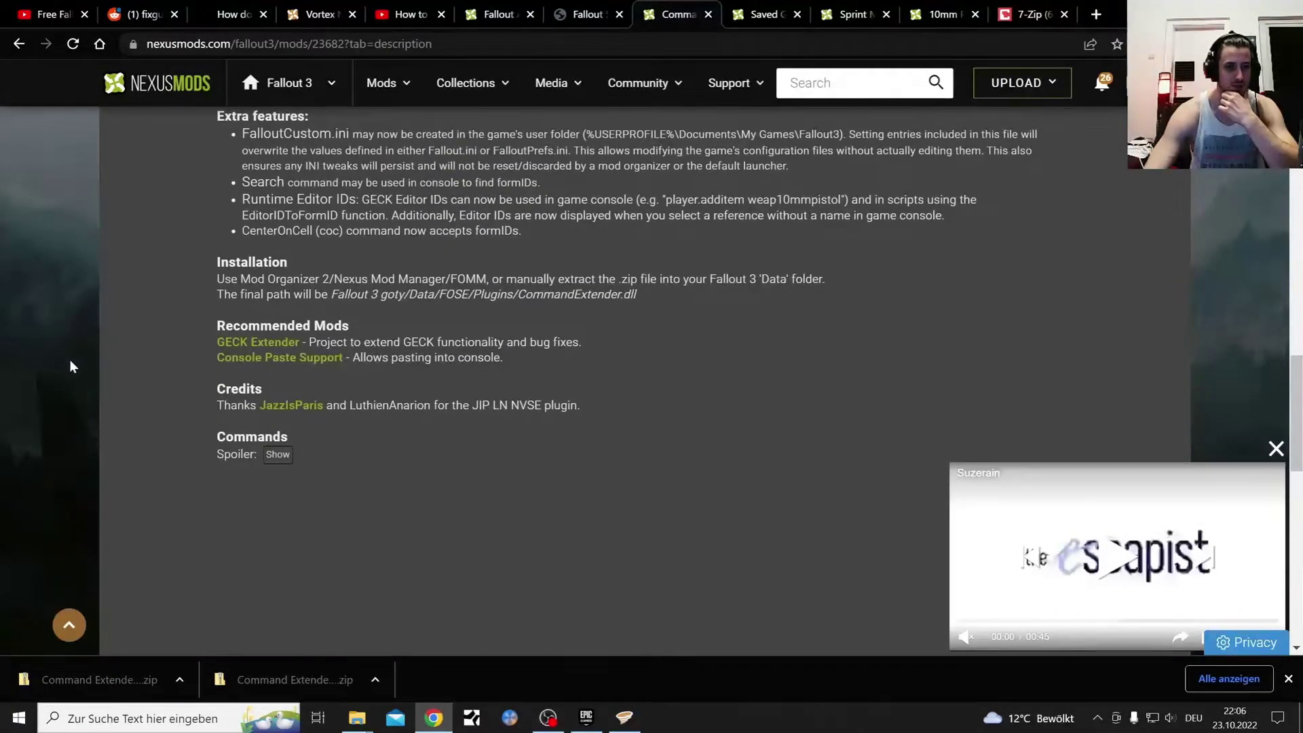
scroll(71, 362, up, 1)
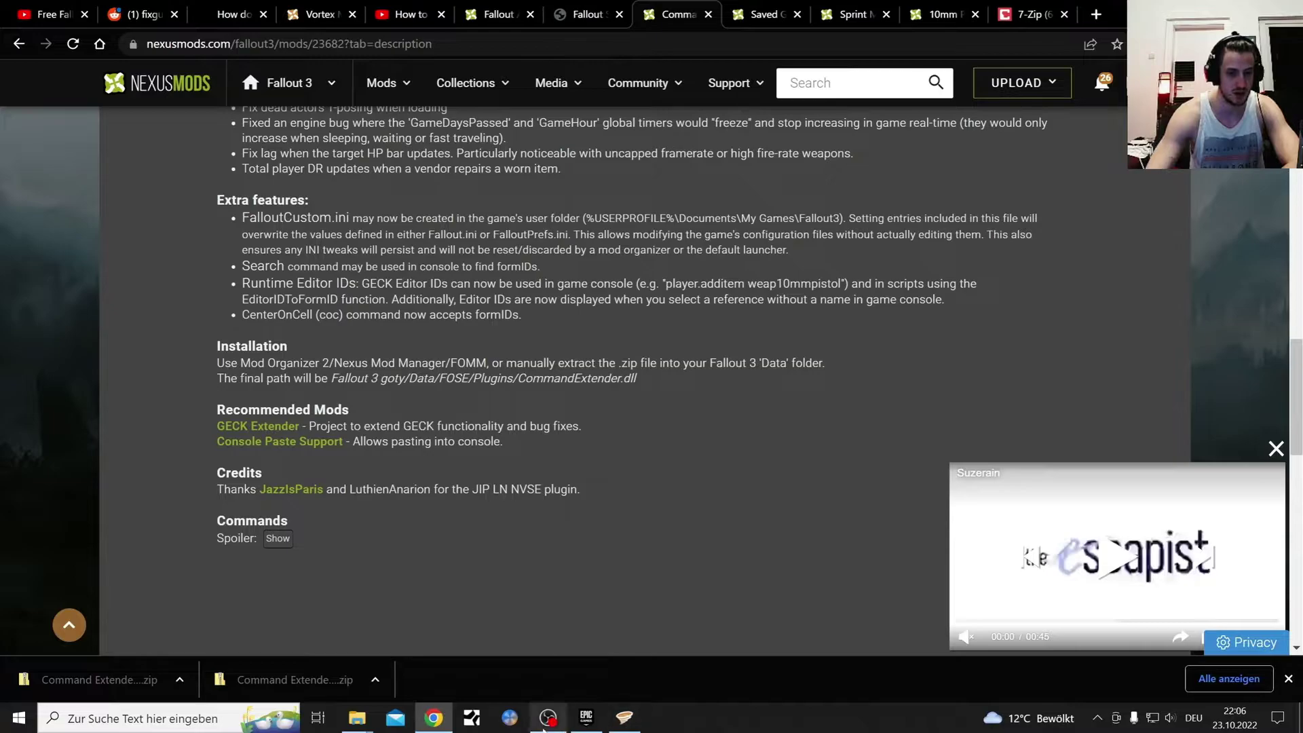
Step: Return to the Data folder and check the contents of fose\plugins for CommandExtender.dll
mouse_move(357, 717)
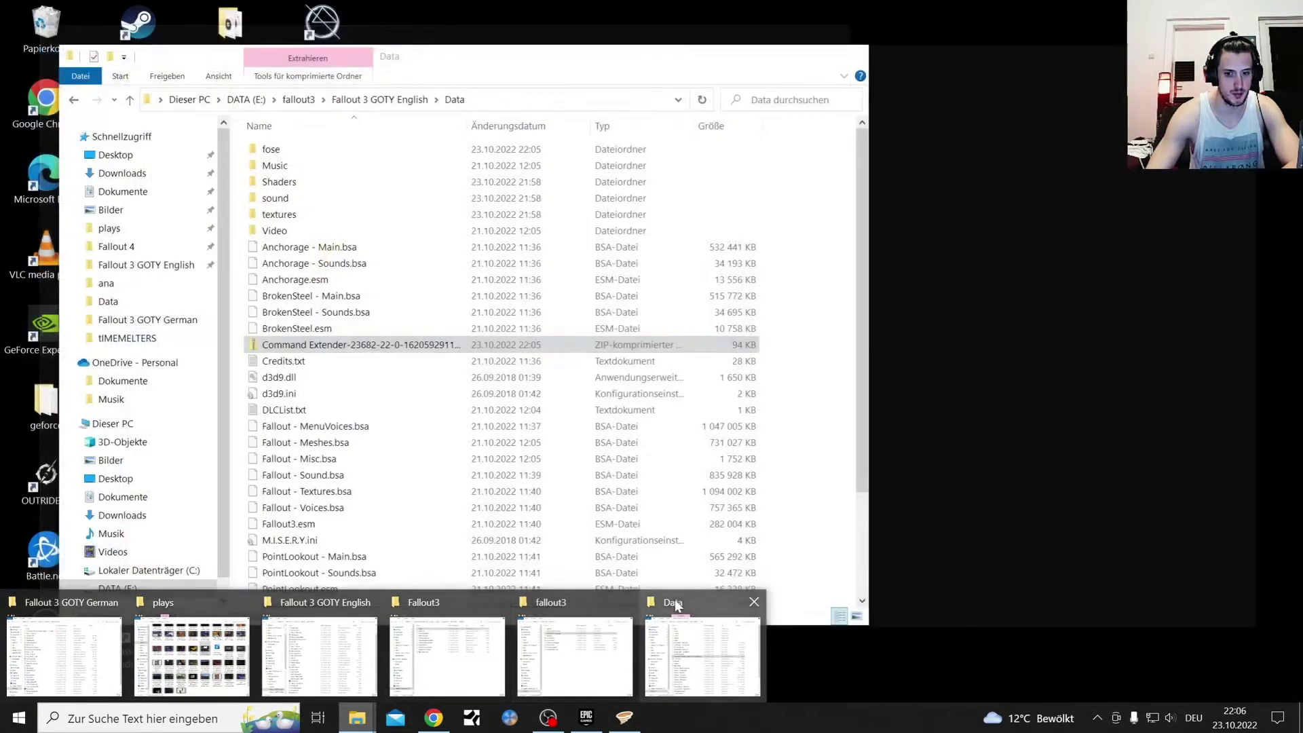
click(674, 601)
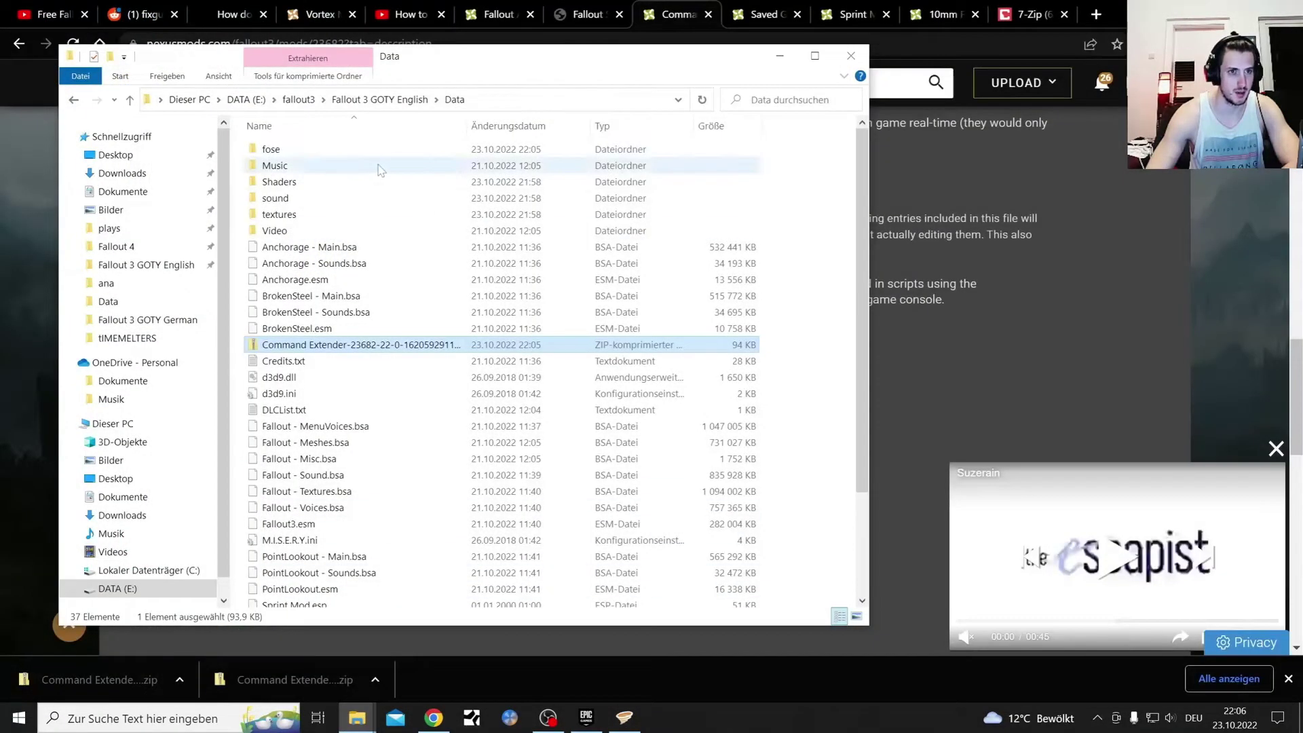
double_click(293, 151)
double_click(293, 150)
click(293, 152)
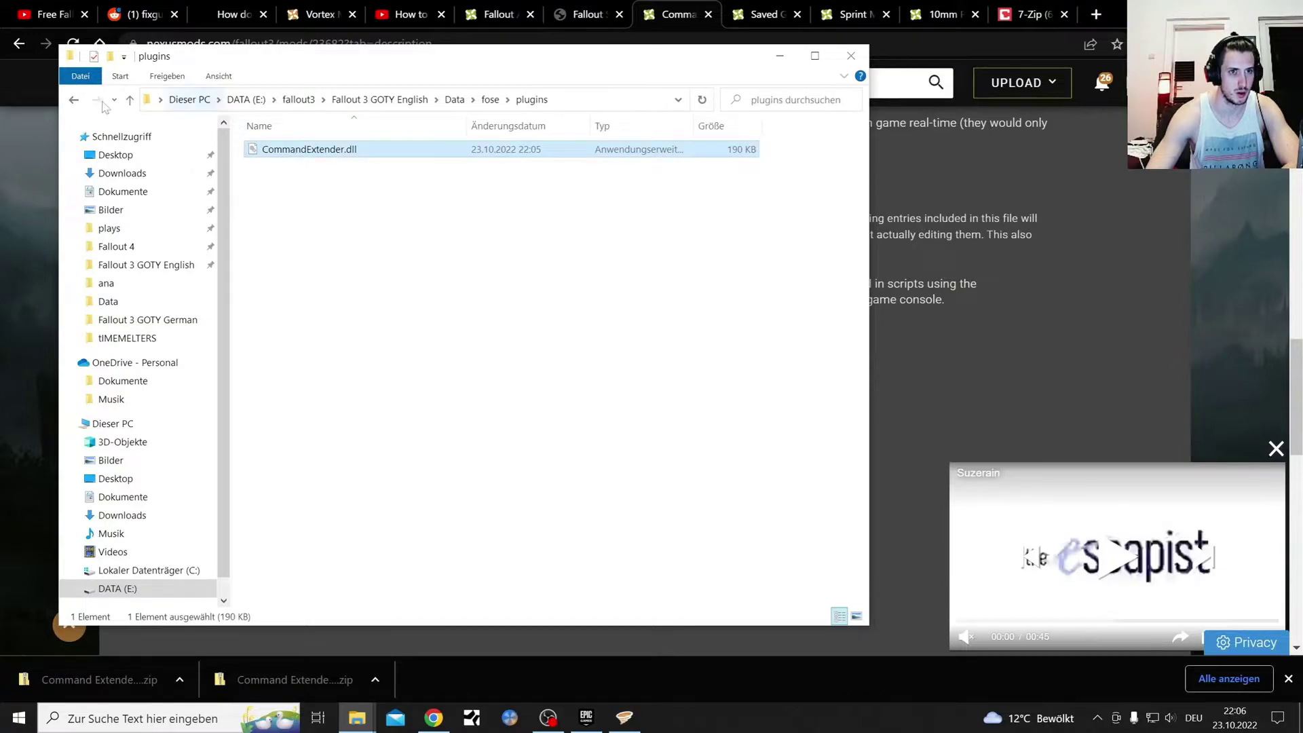
Step: Delete the misplaced fose folder from the Fallout 3 GOTY English folder and close the Explorer window
double_click(74, 100)
click(74, 100)
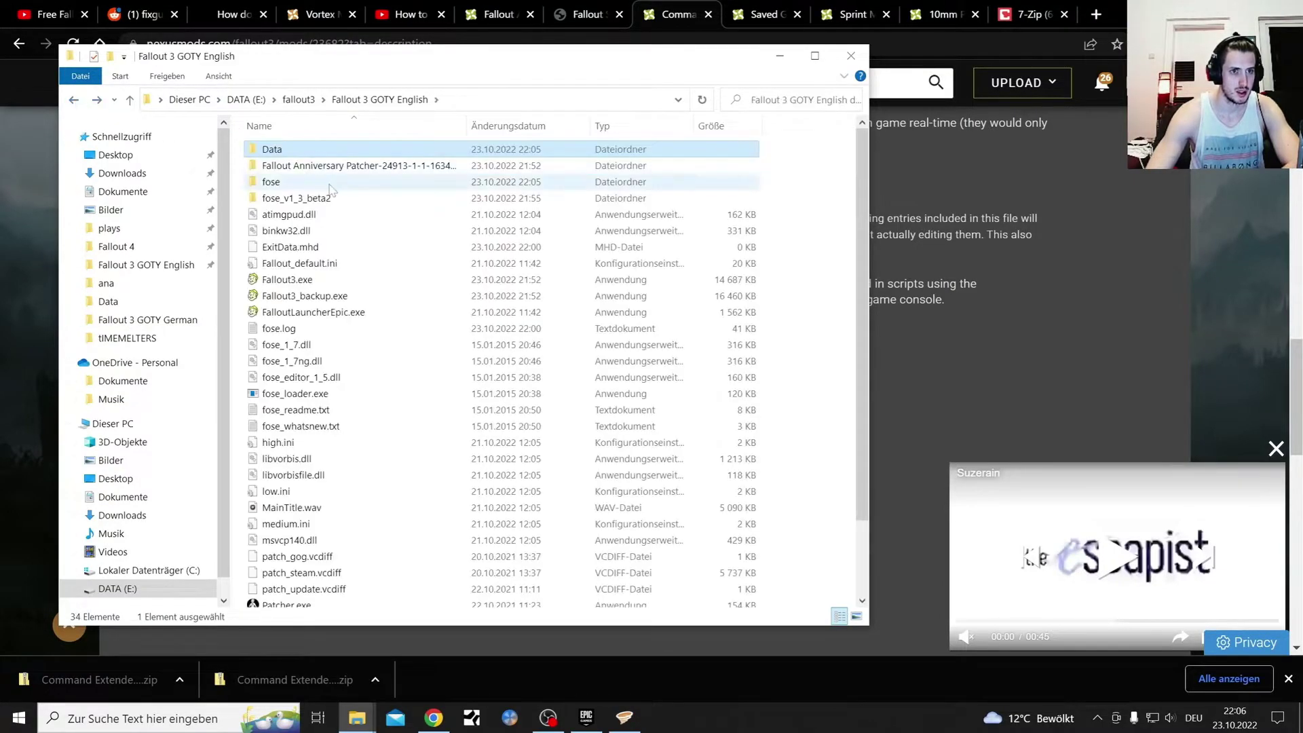
click(319, 181)
right_click(309, 181)
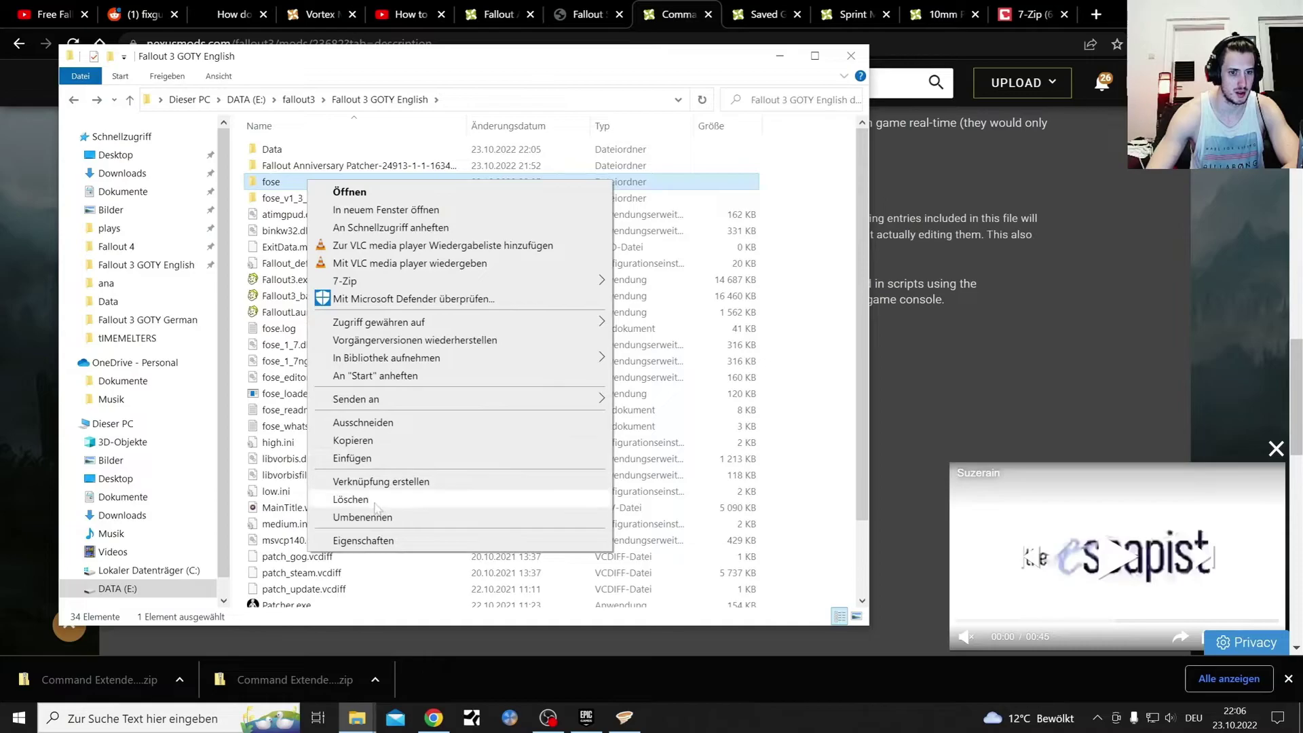
click(374, 505)
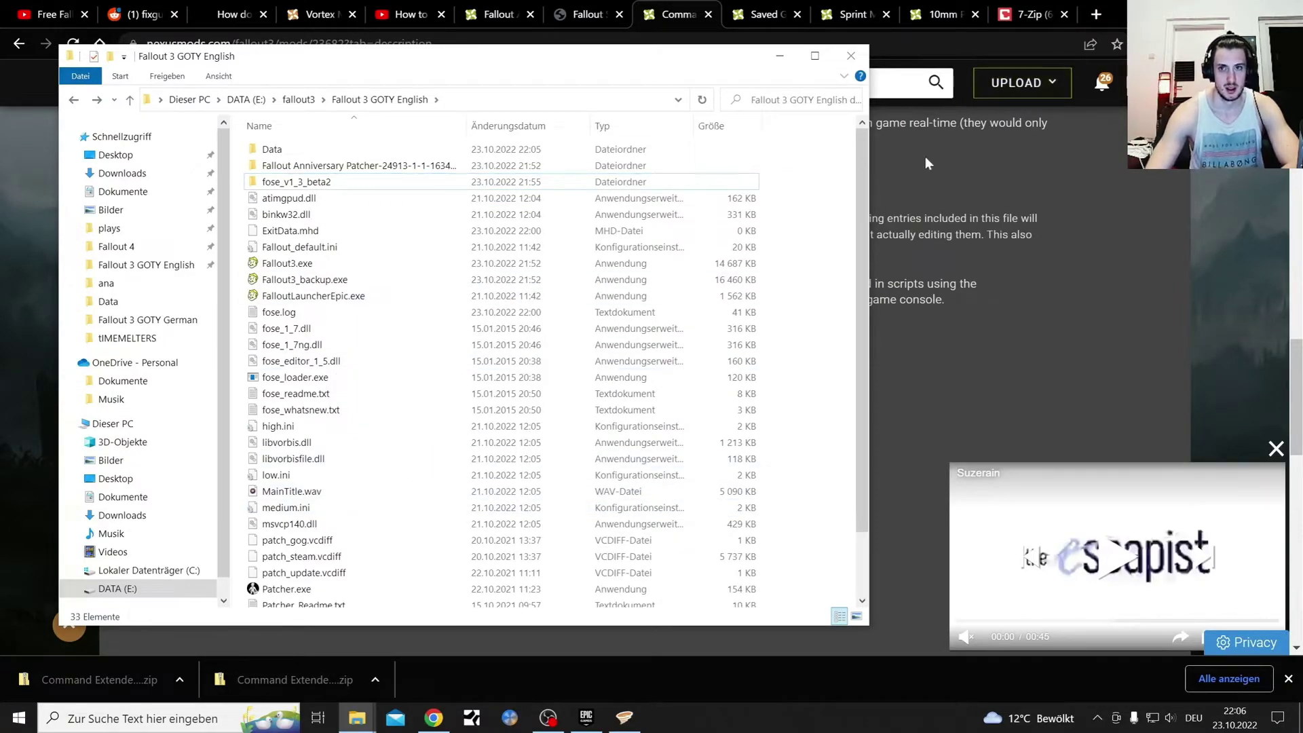
click(850, 57)
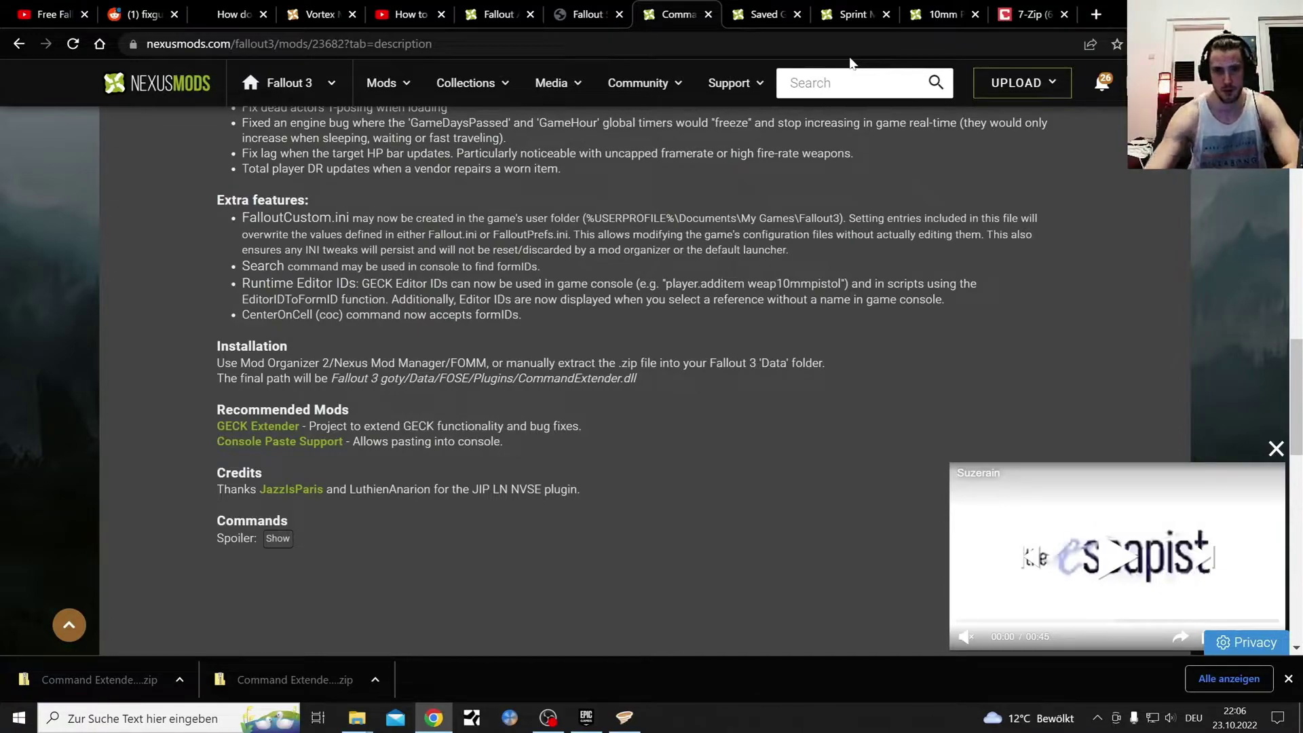
Step: View the Sprint Mod page on Nexus Mods and examine the download options for its main file
click(765, 14)
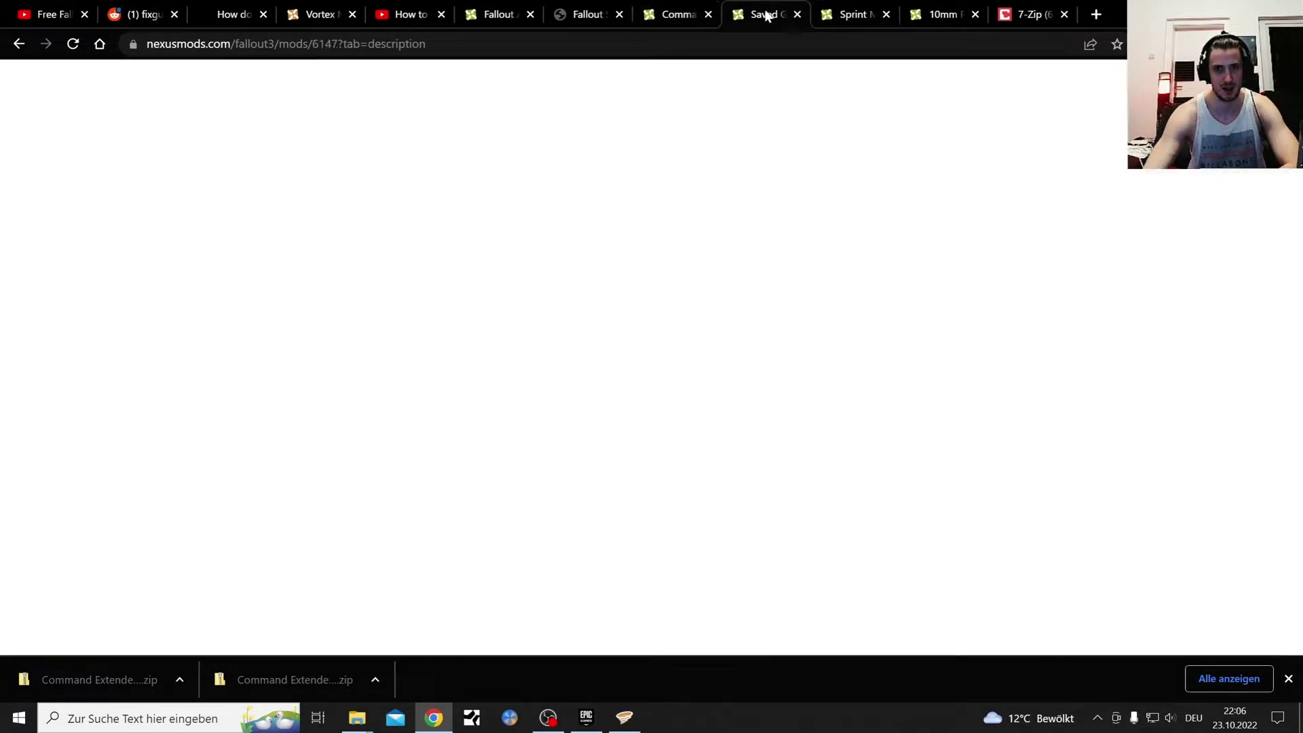
click(861, 11)
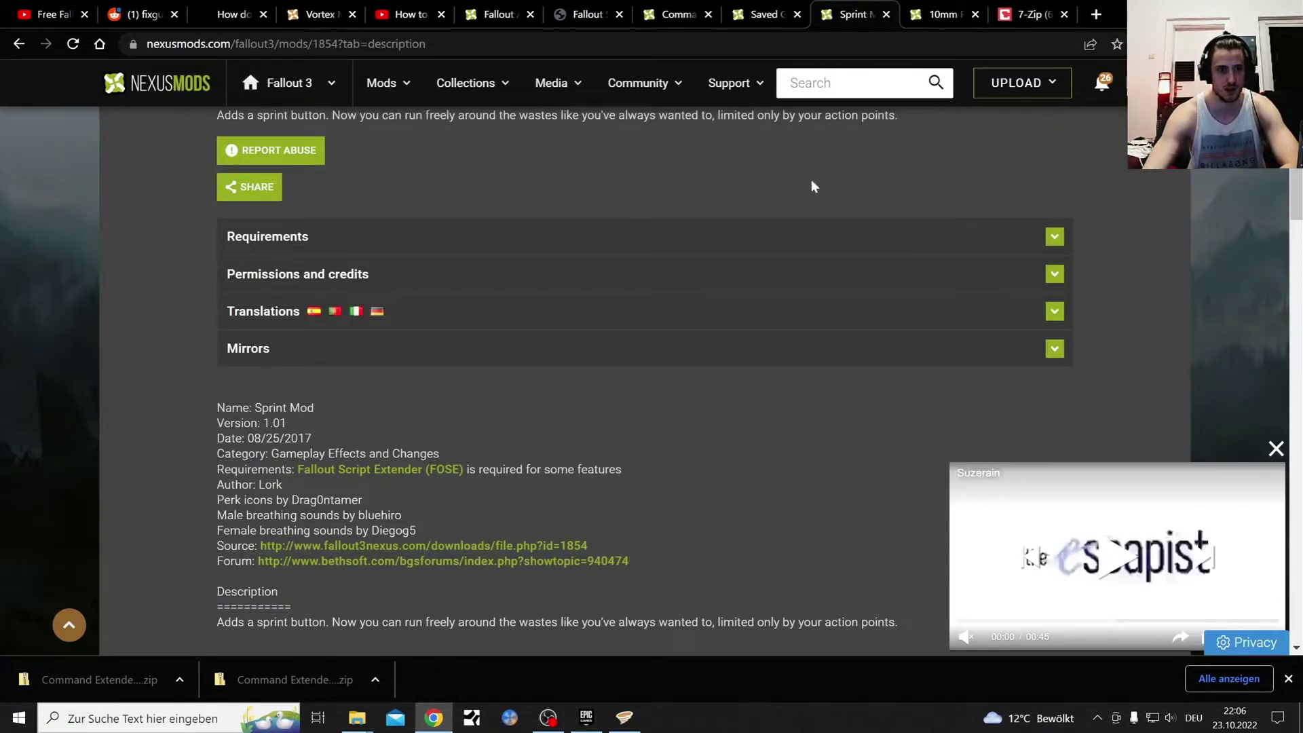
scroll(726, 264, up, 8)
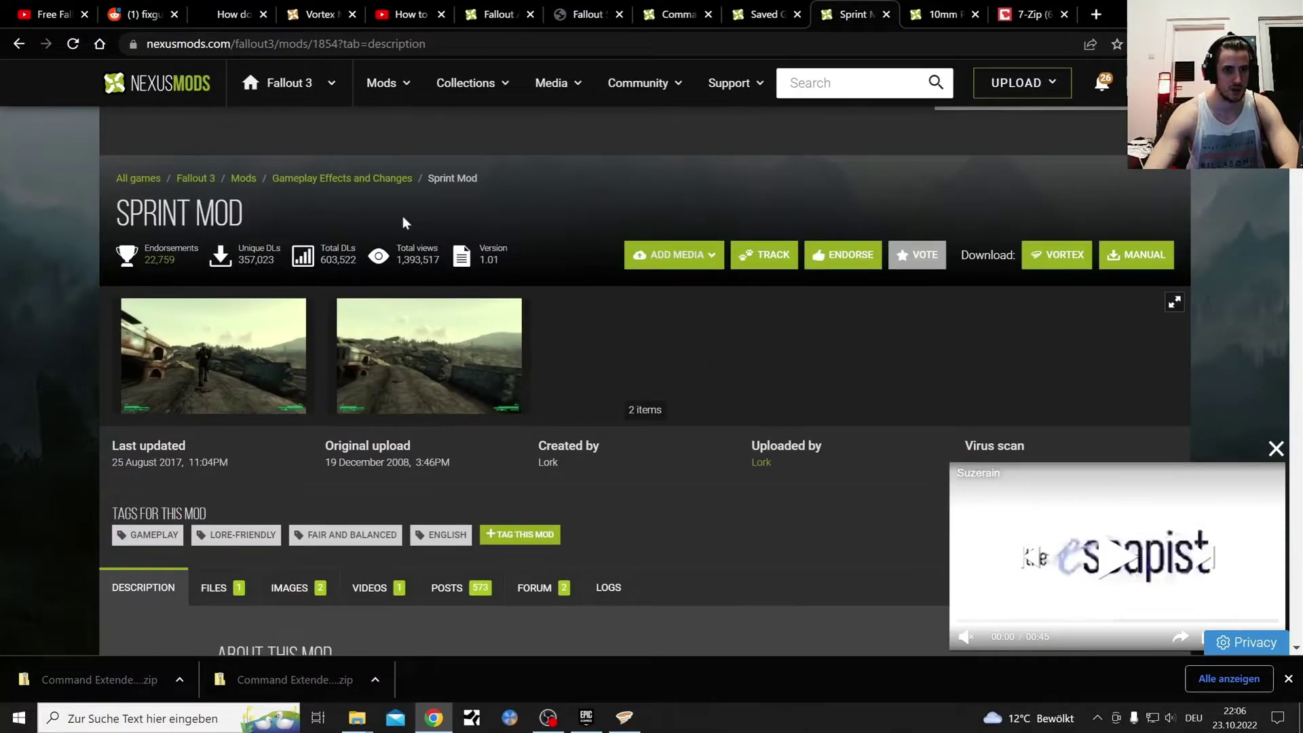
scroll(253, 348, down, 3)
click(223, 339)
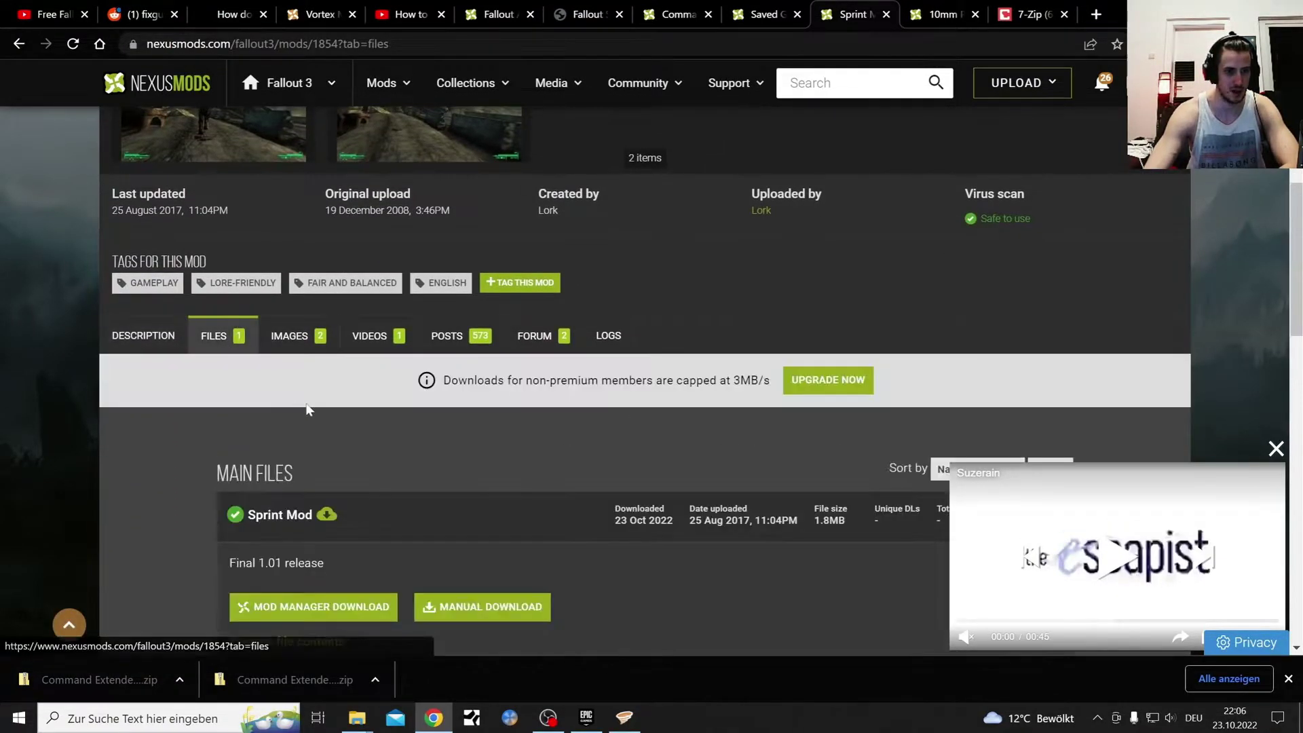
scroll(306, 409, down, 3)
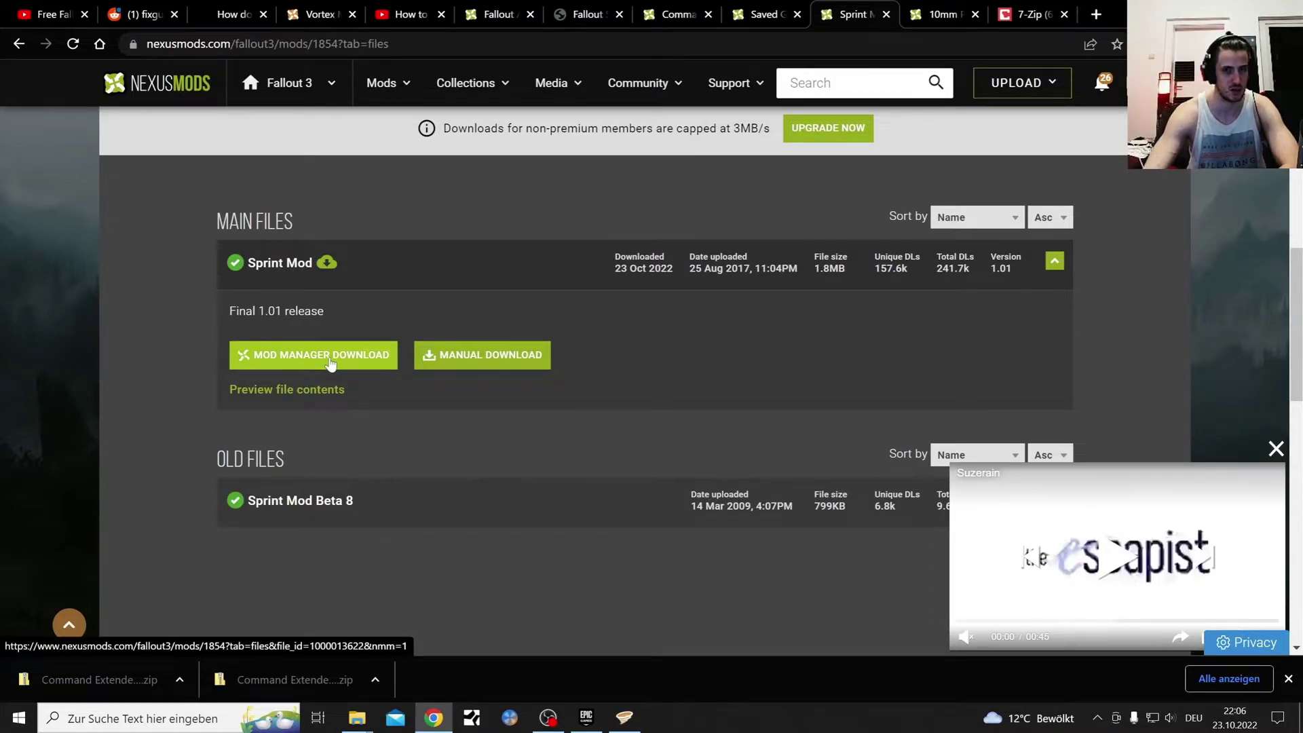
click(671, 11)
click(845, 12)
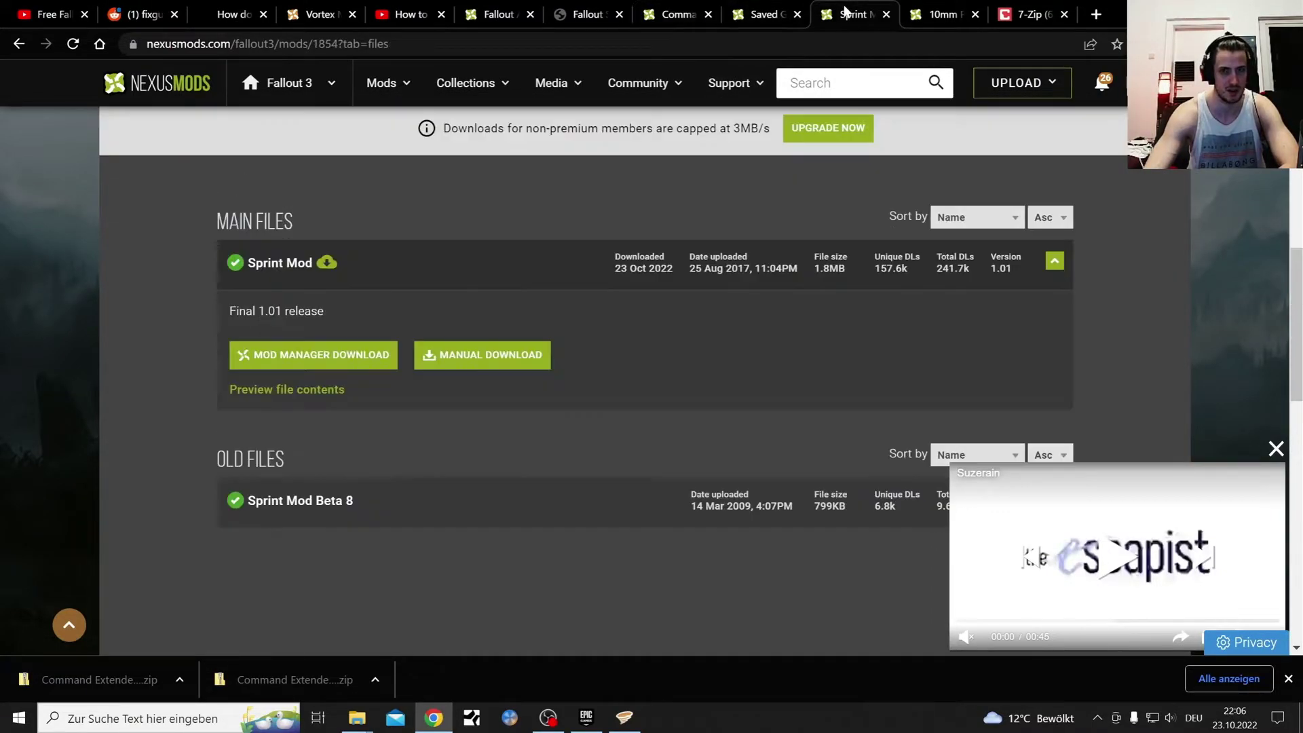
Step: Download the 10mmpistol_retex_arenovalis_fo3 main file from Nexus Mods to Vortex using the free slow download
click(937, 11)
scroll(532, 364, up, 5)
click(229, 420)
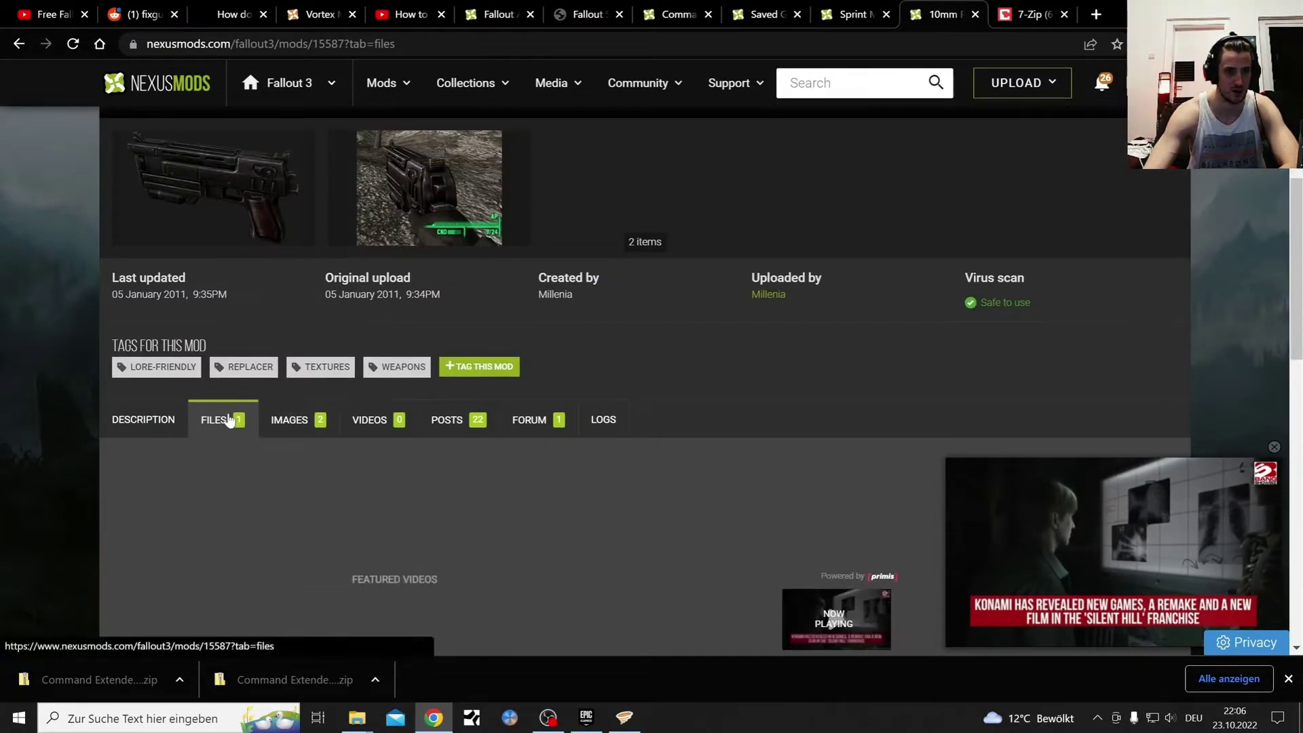
scroll(245, 400, down, 5)
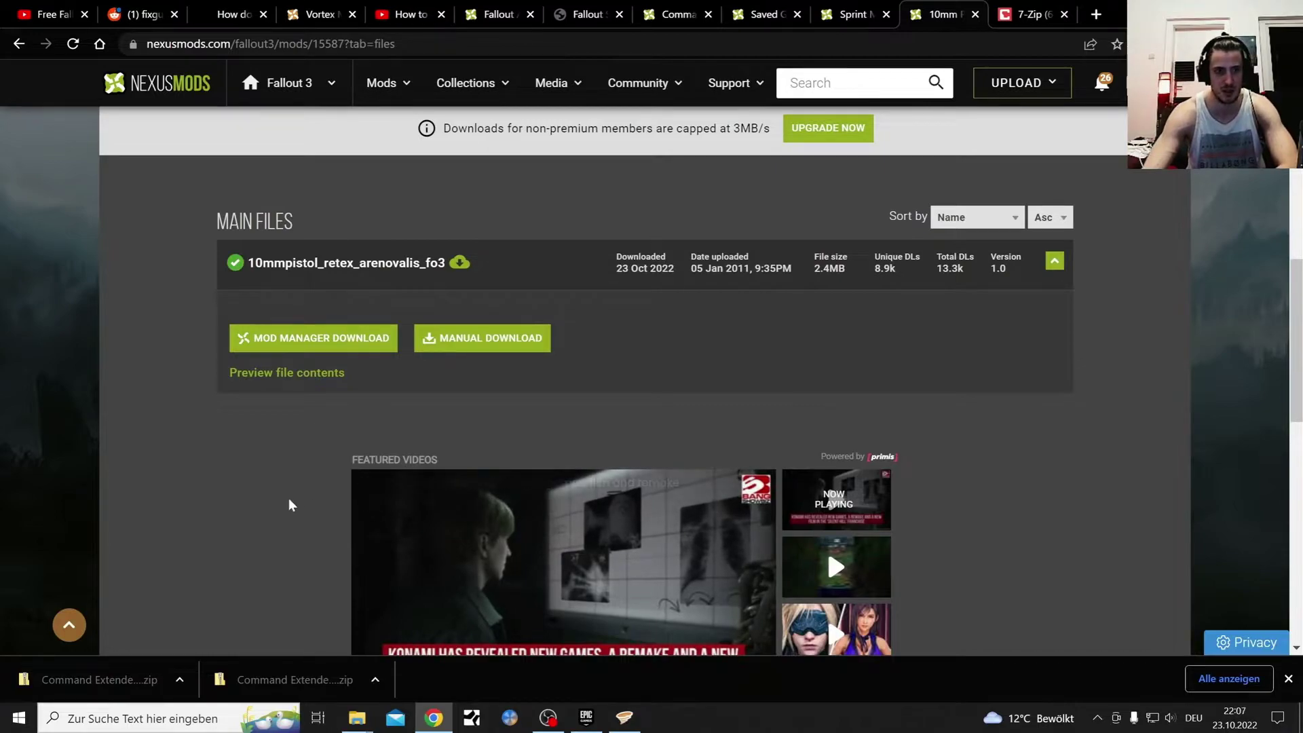
scroll(288, 500, up, 2)
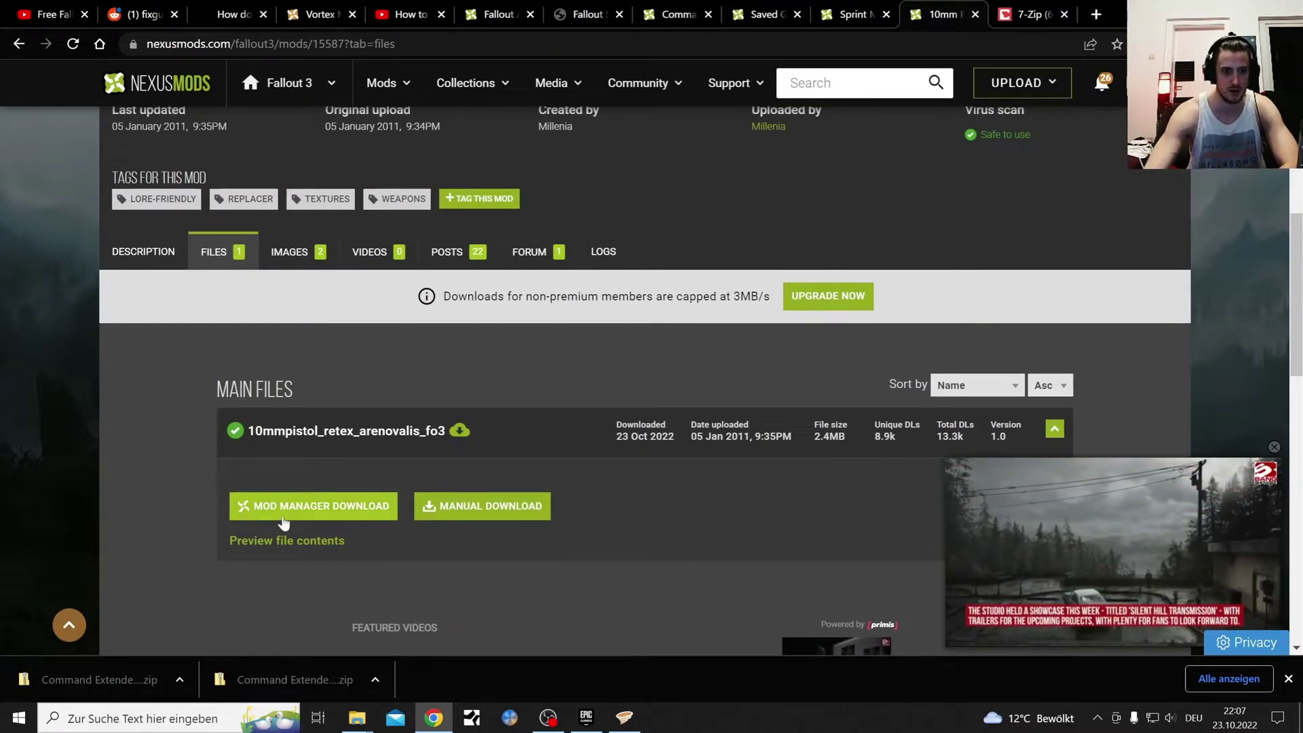
click(313, 505)
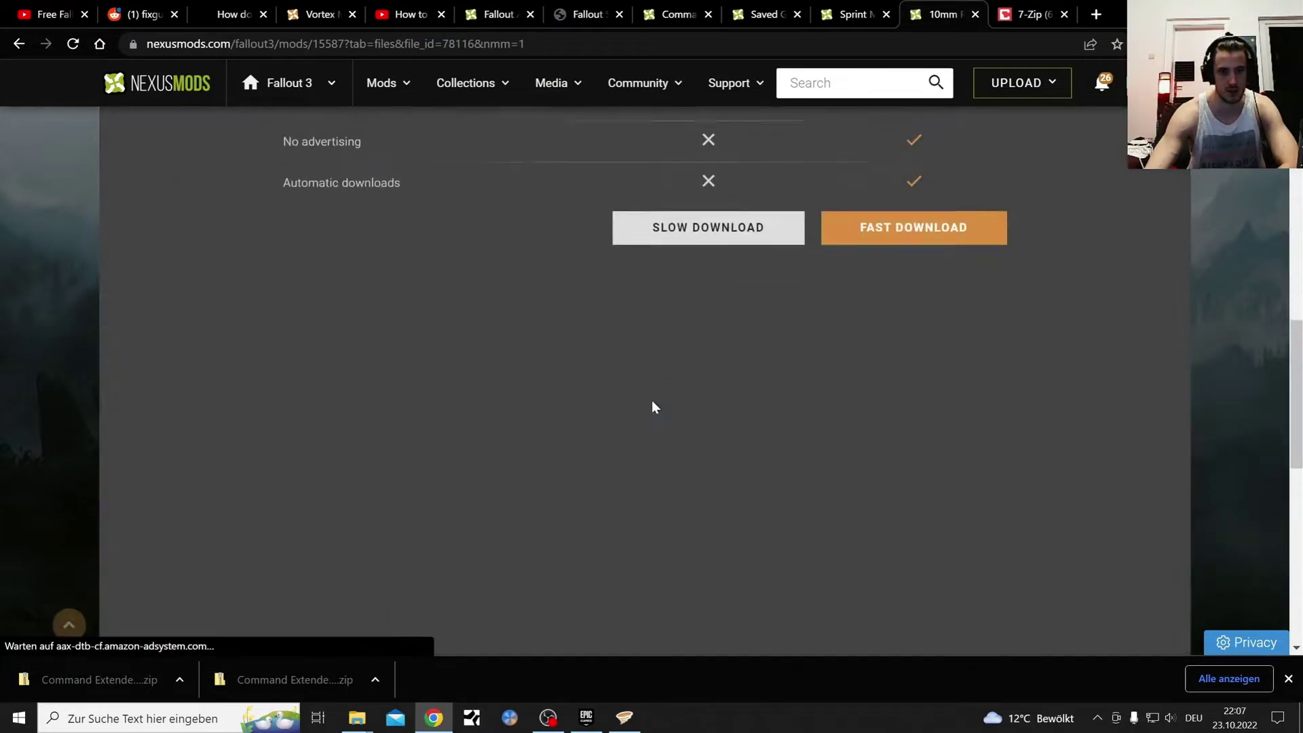
scroll(685, 461, up, 3)
click(714, 470)
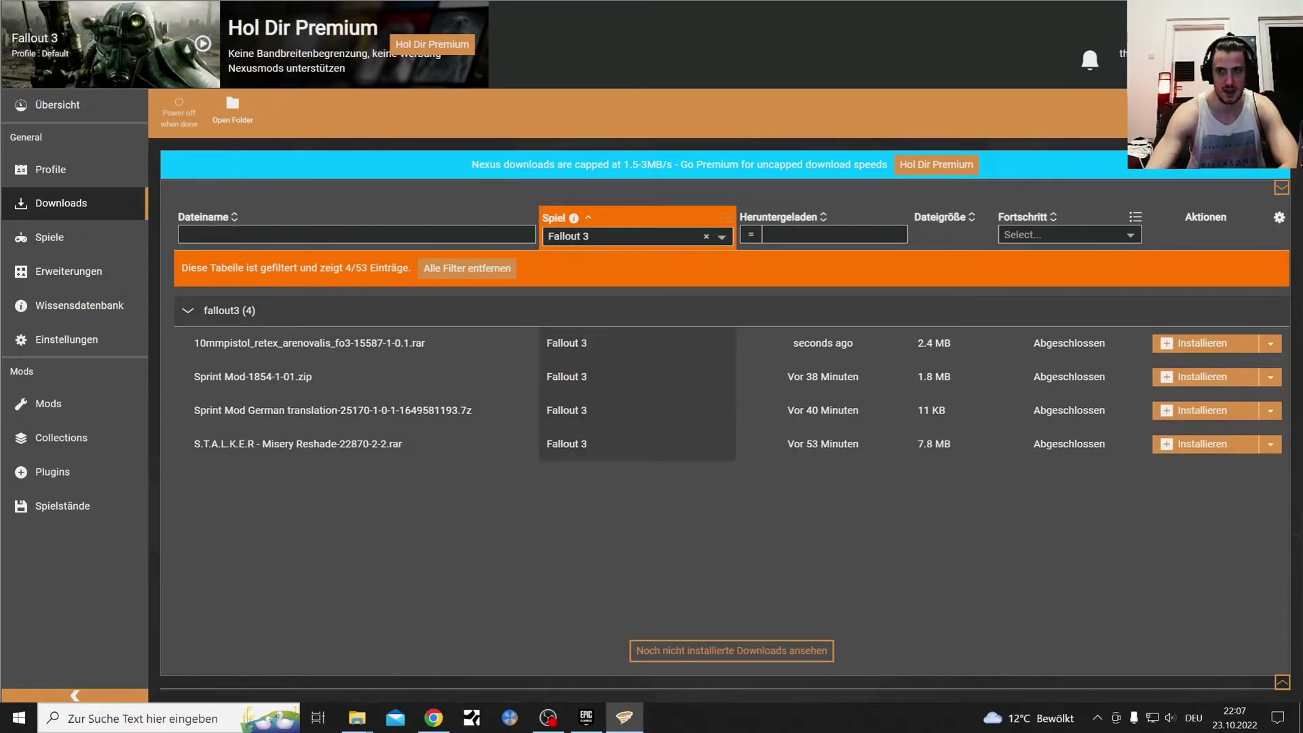
Step: Switch back to the browser and read the Saved Game Just Before Leaving Vault 101 mod page
key(alt+Tab)
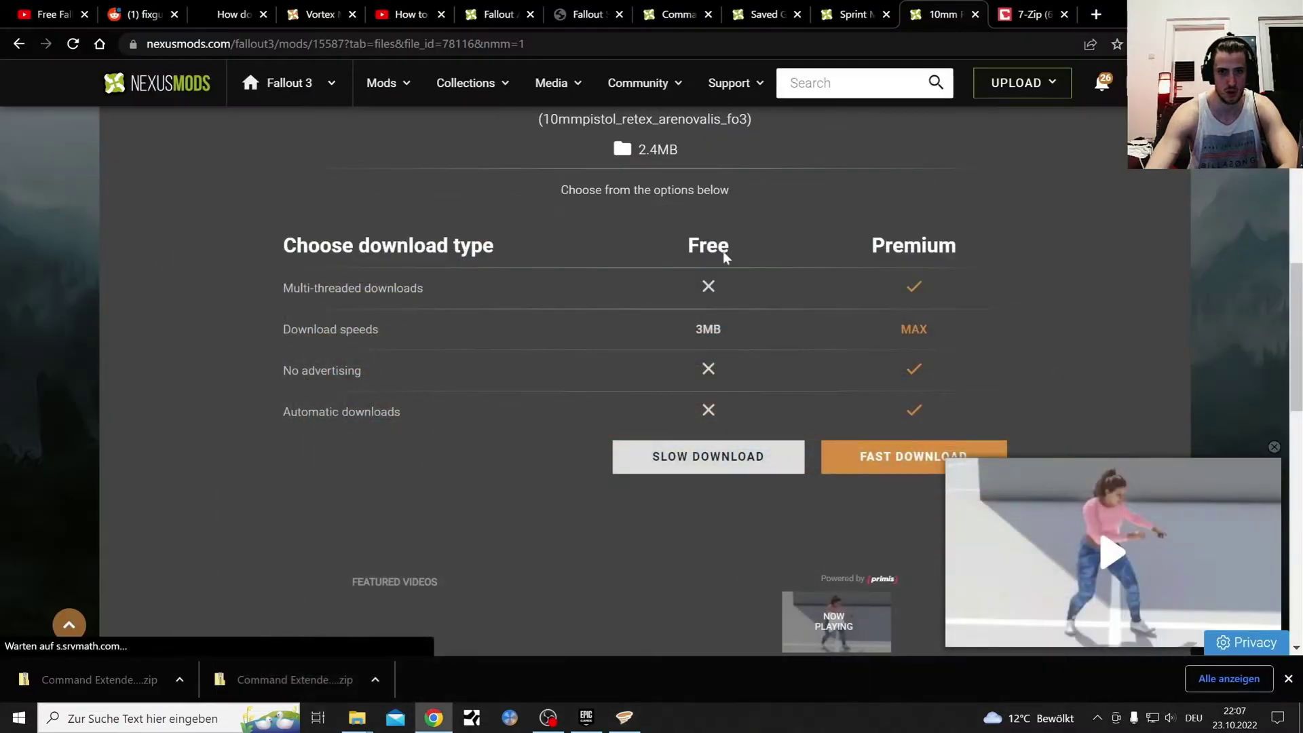
click(758, 8)
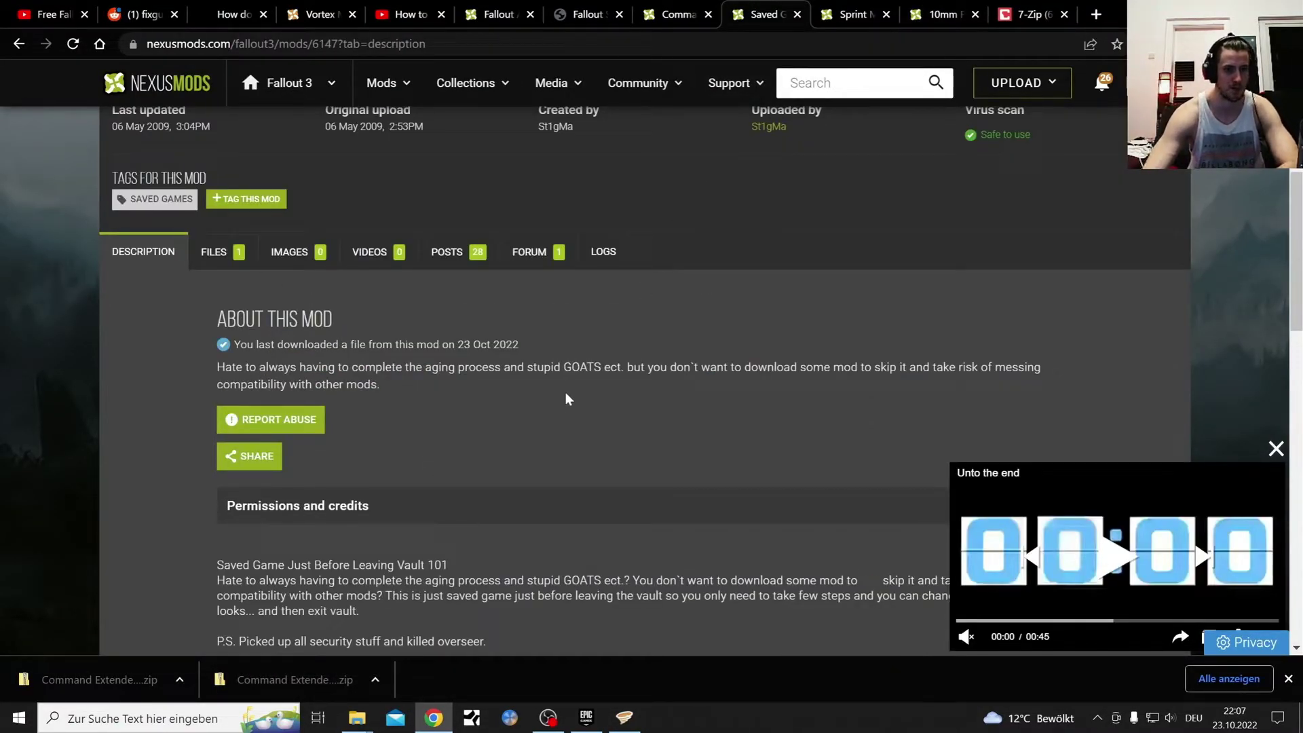
scroll(564, 392, up, 3)
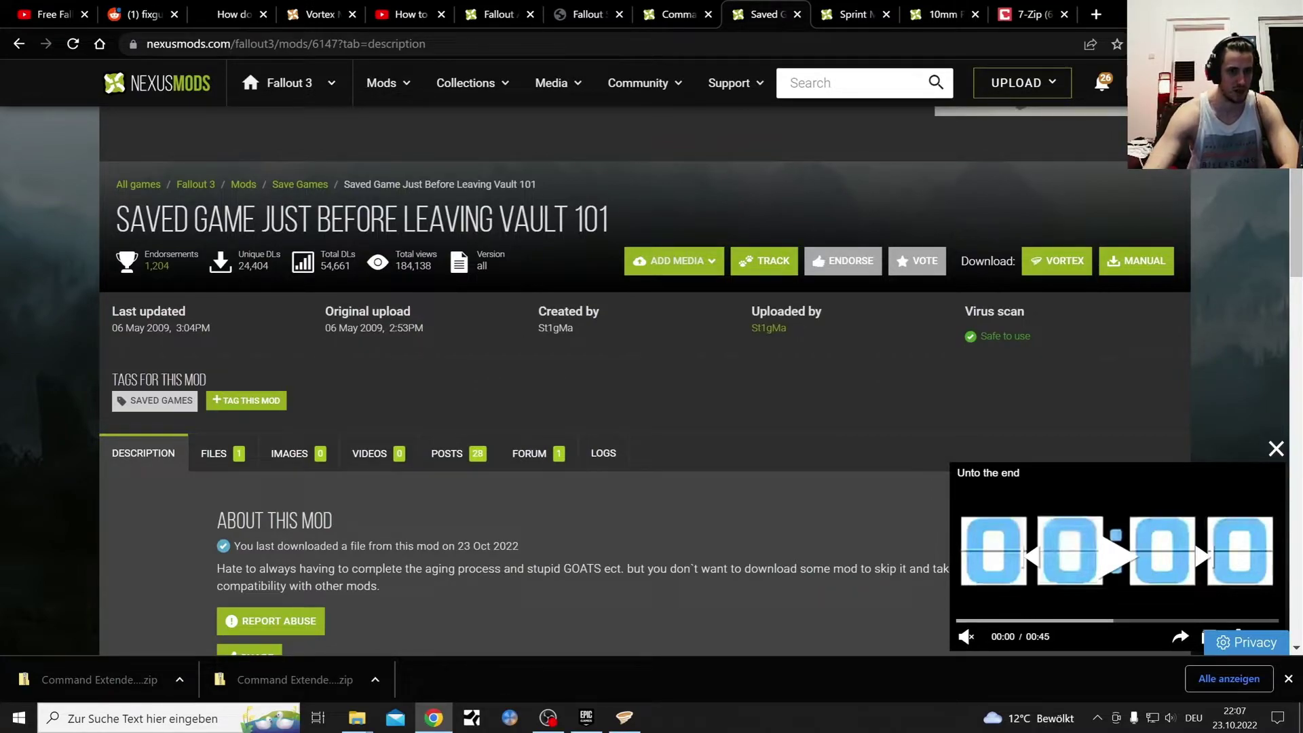
scroll(644, 379, down, 3)
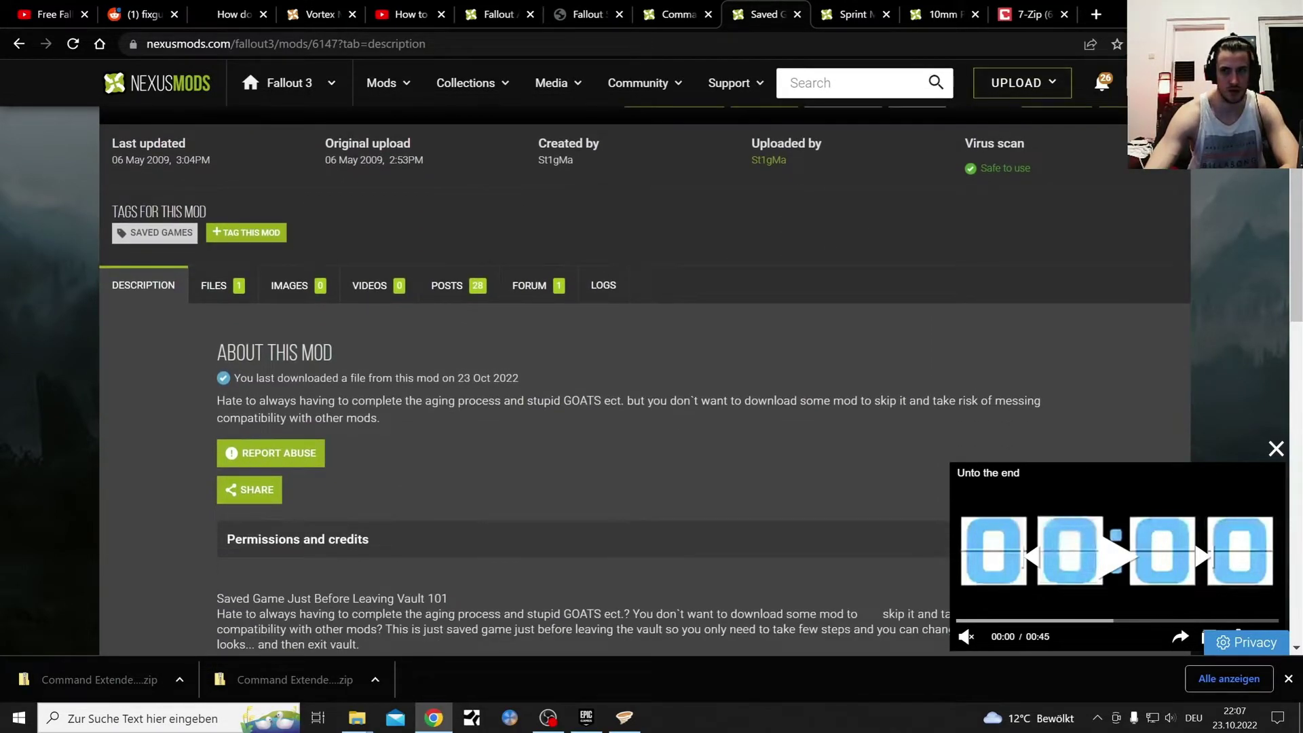
Step: Look into the Saves folder under Documents\My Games\Fallout3 and return to the Vault 101 saved game's mod page
key(alt+Tab)
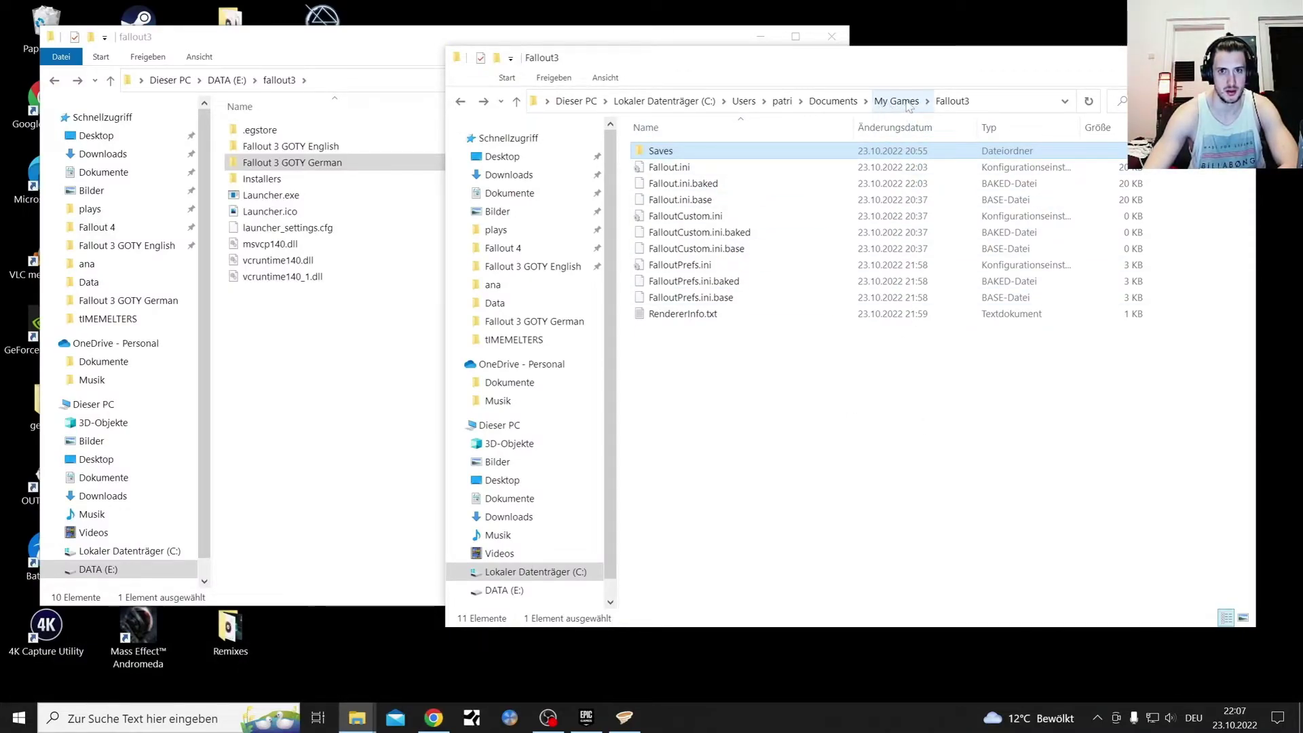
double_click(732, 151)
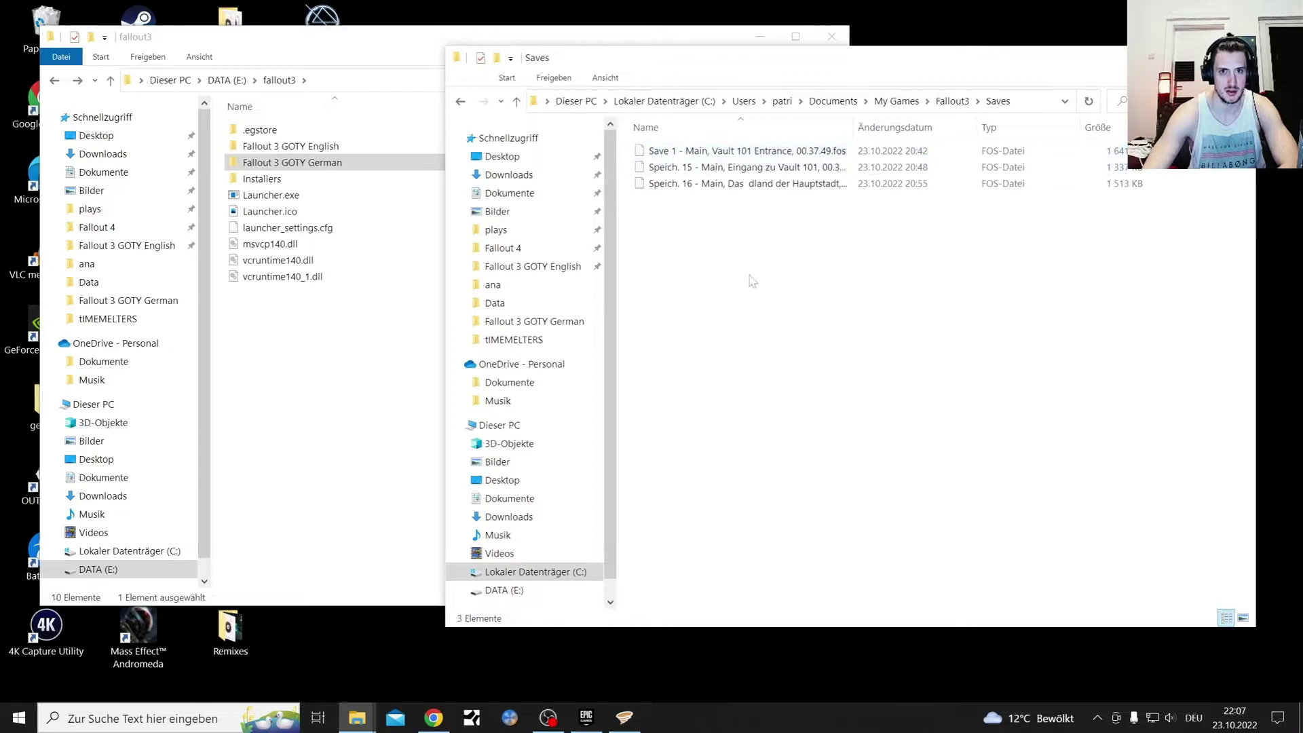
click(461, 101)
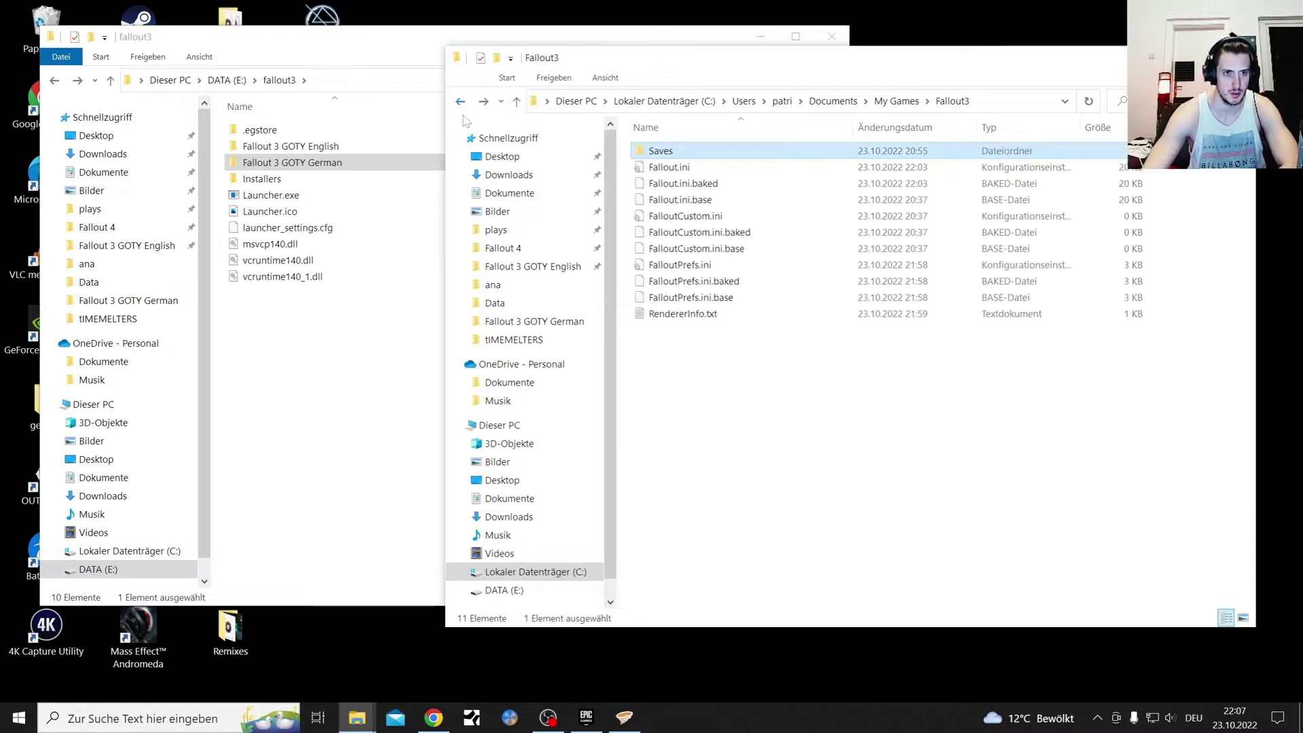
click(433, 718)
scroll(403, 502, up, 5)
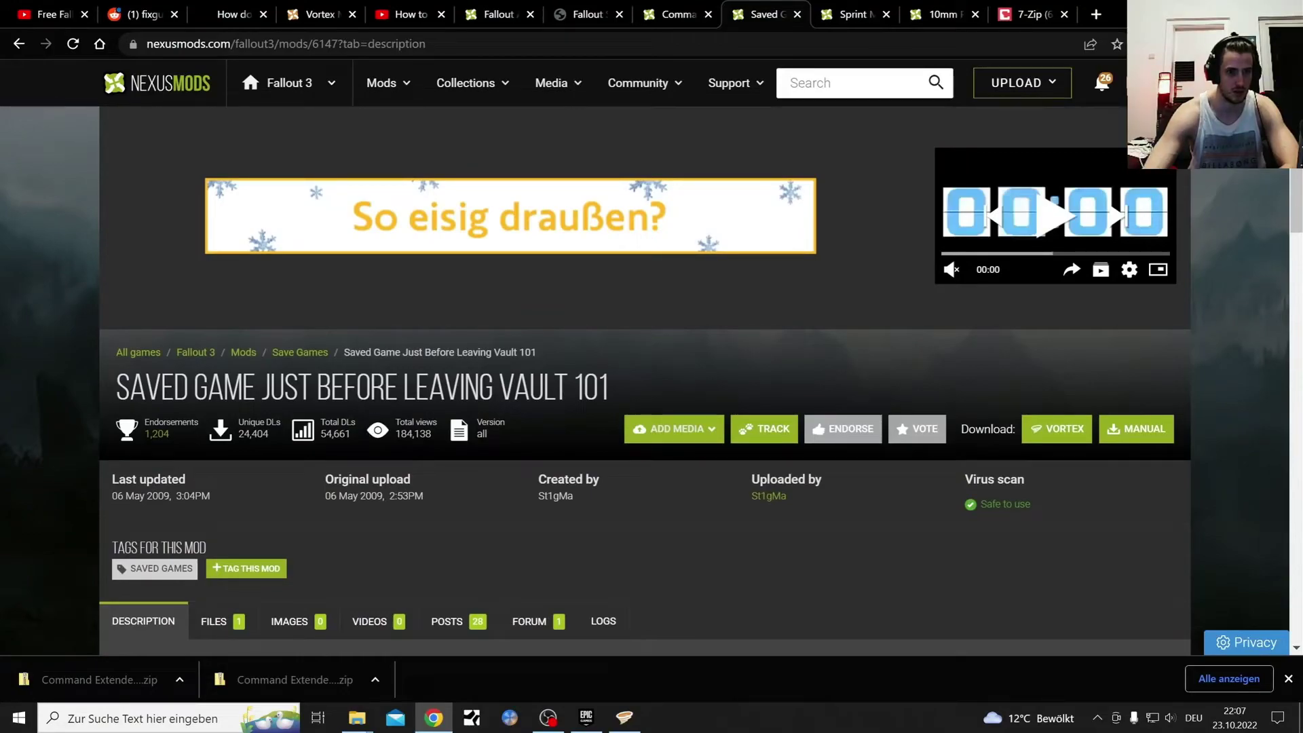
Step: Download GameSave-6147.zip manually from the Vault 101 saved game's files using the free slow download, saving it in the Downloads folder
scroll(222, 375, down, 3)
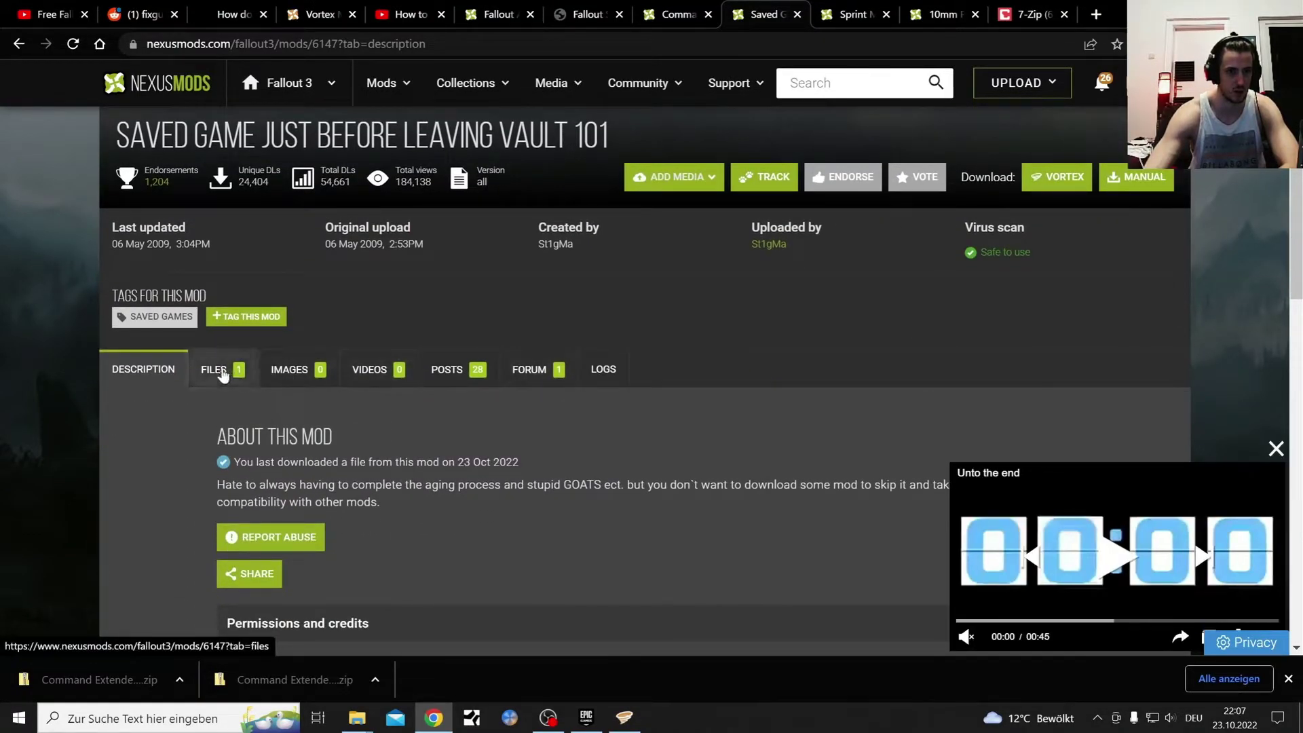
click(222, 371)
scroll(373, 381, down, 3)
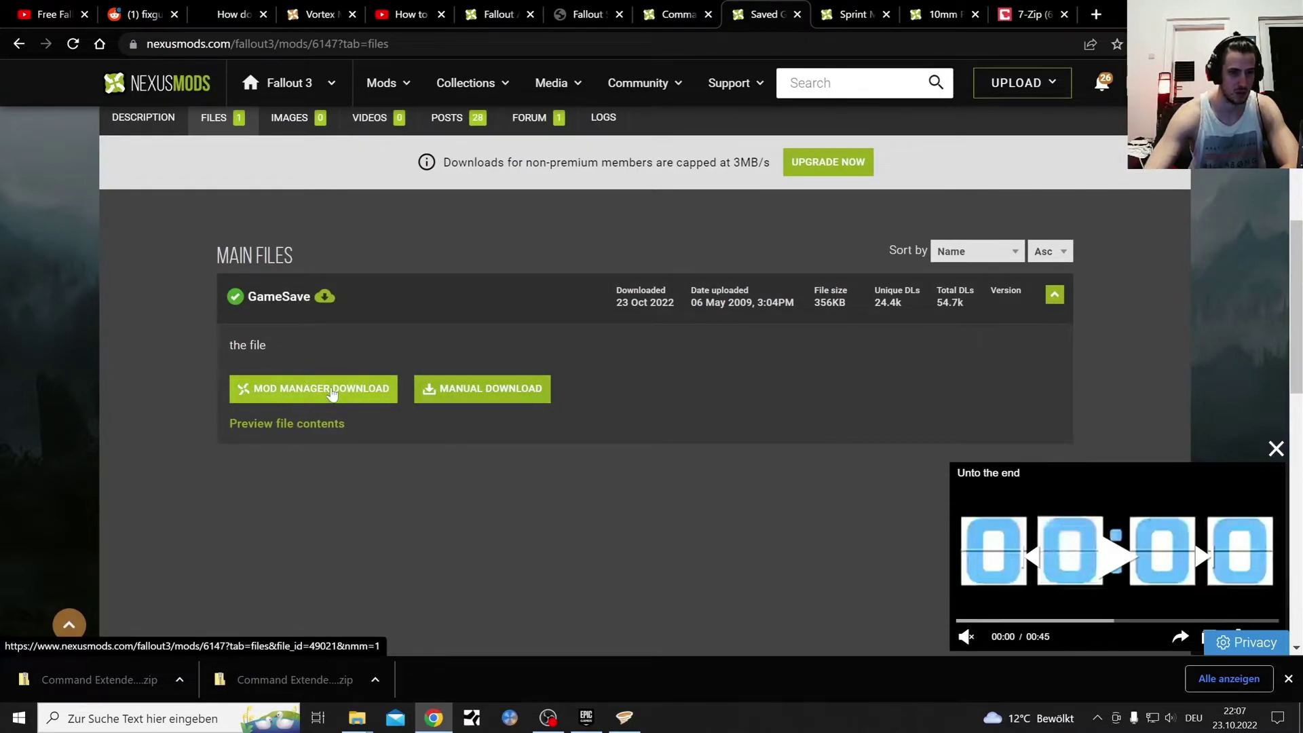
click(487, 398)
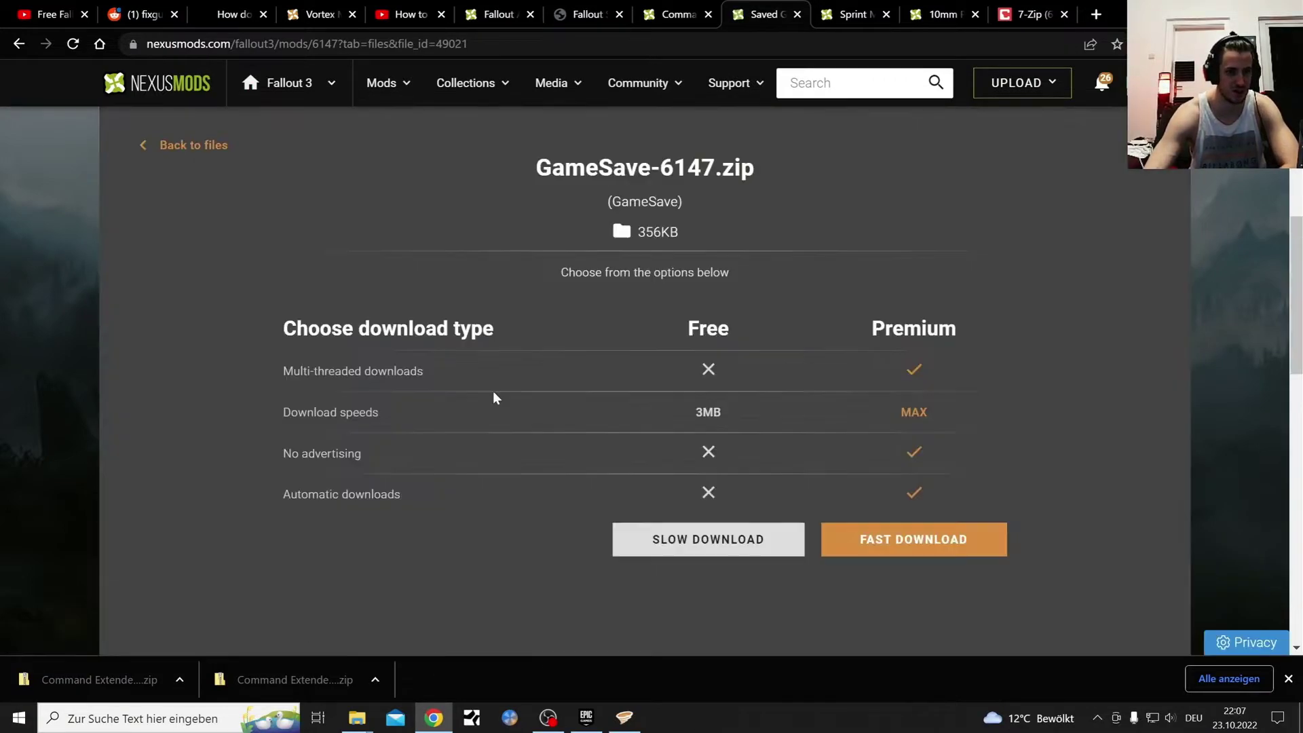
click(700, 540)
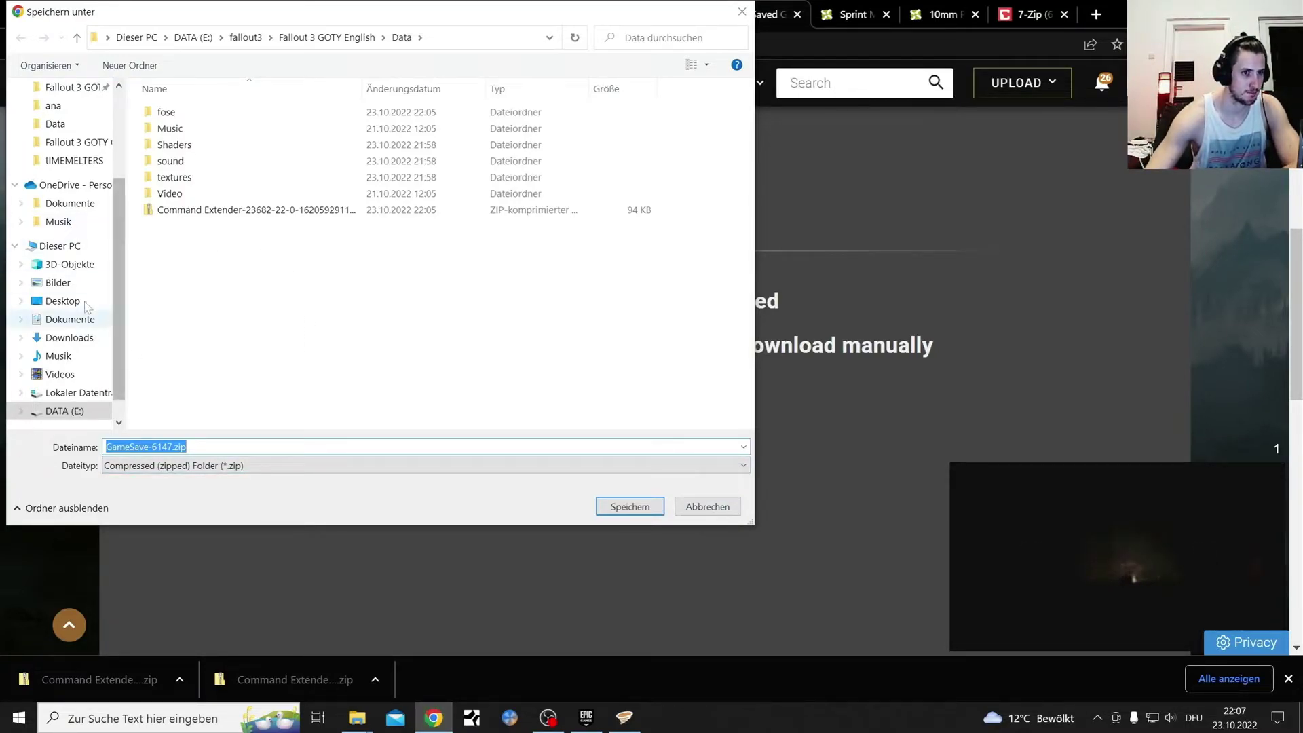
scroll(95, 312, up, 3)
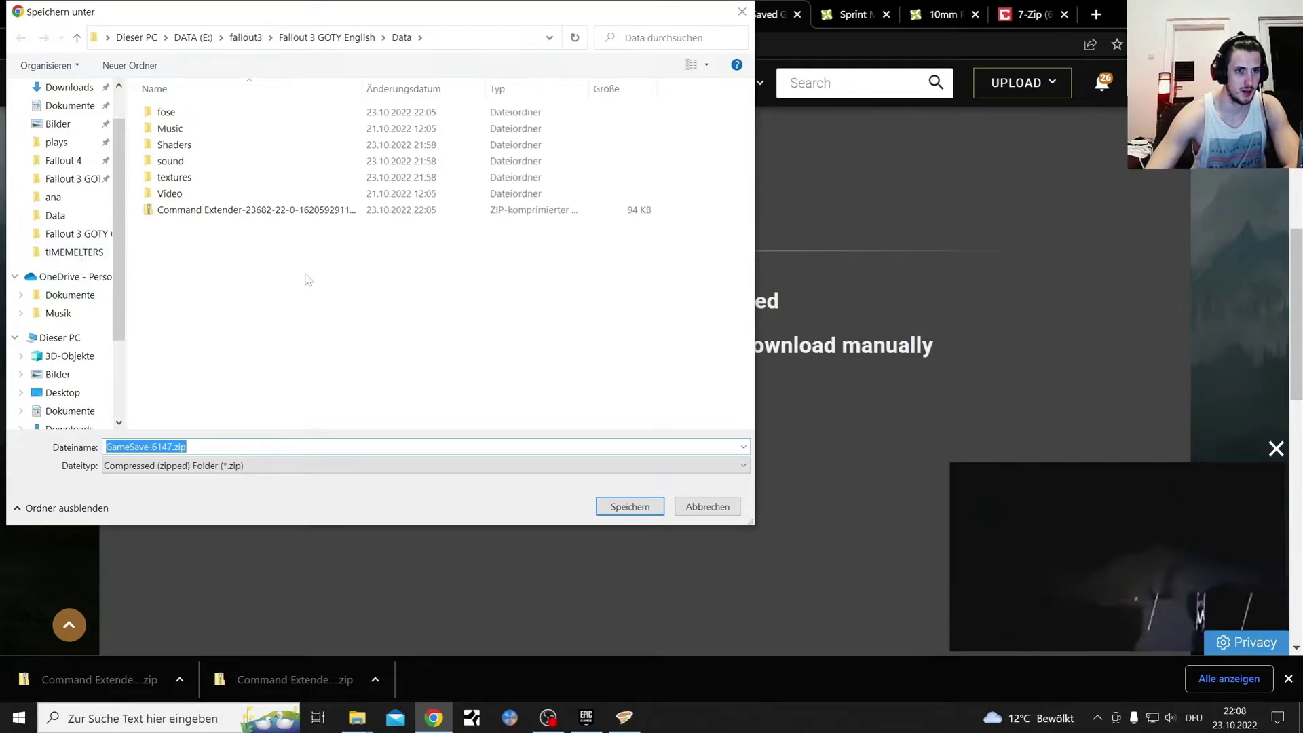
scroll(68, 204, up, 1)
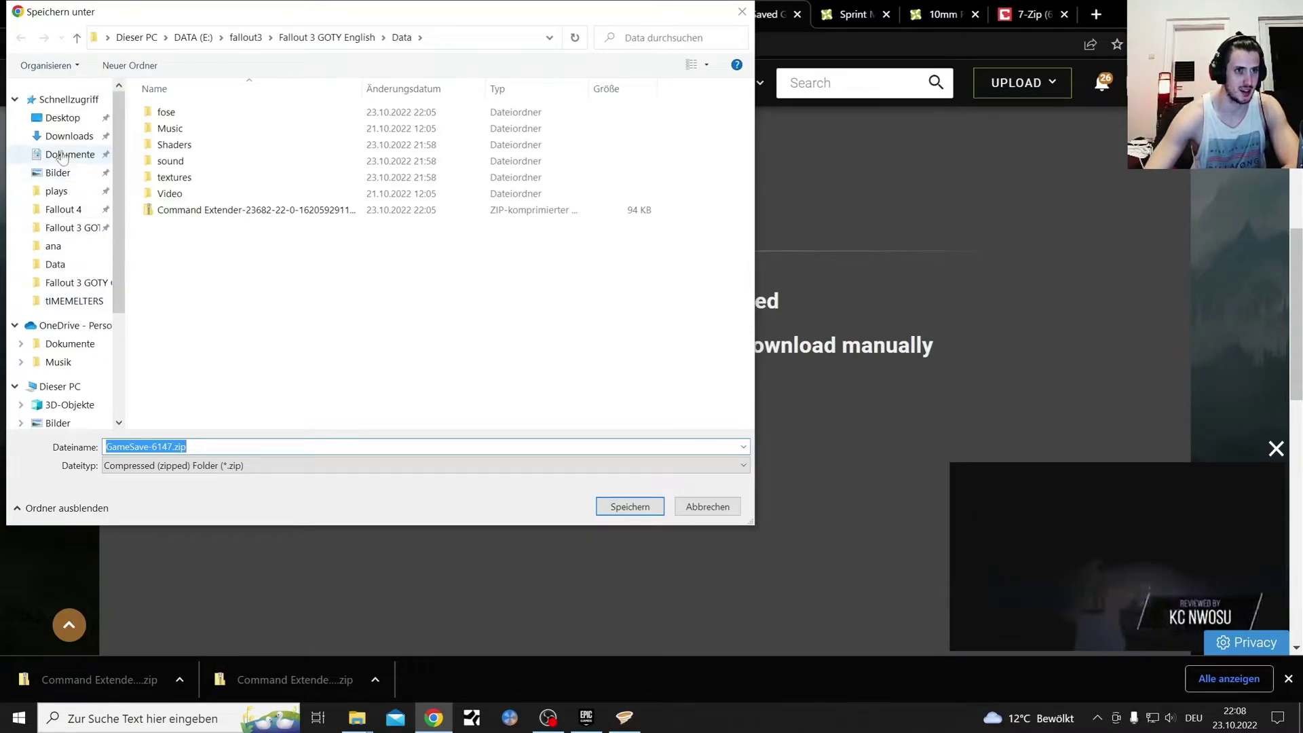
click(66, 136)
click(629, 510)
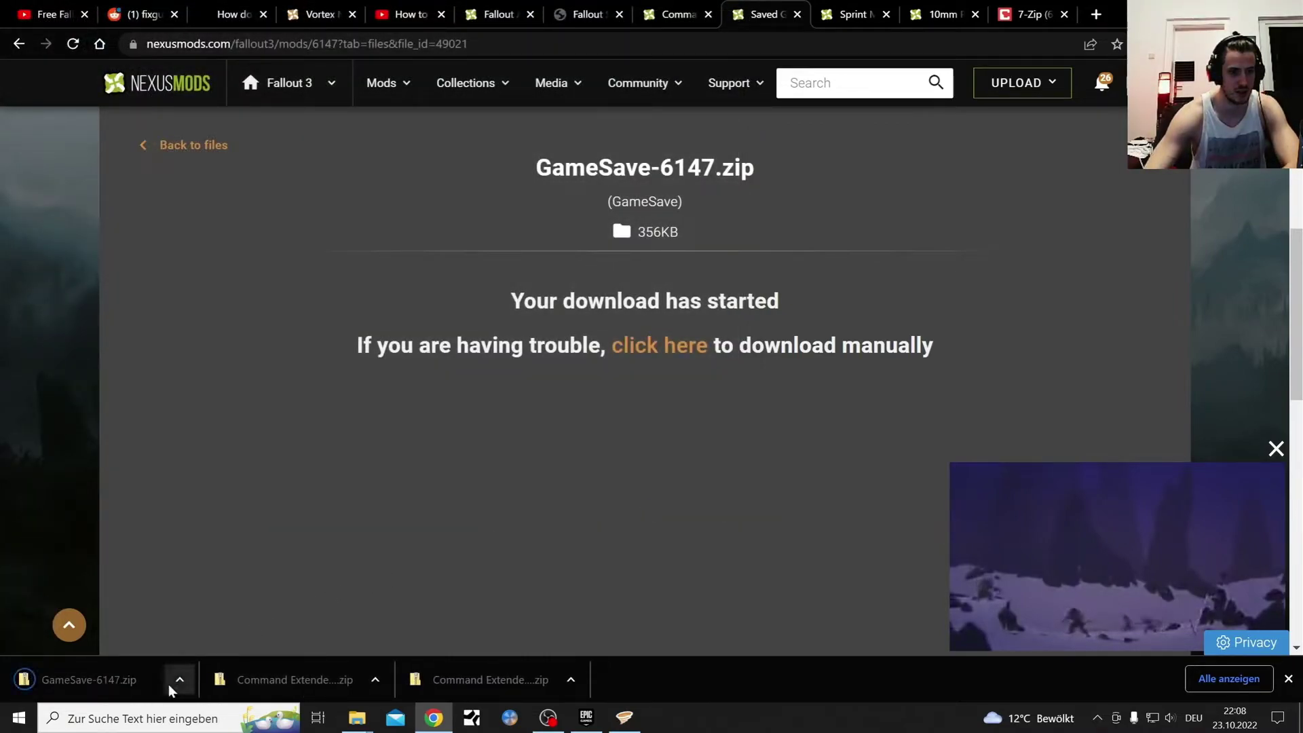
Step: Show GameSave-6147.zip in its folder and extract its contents directly into the Downloads folder
click(174, 683)
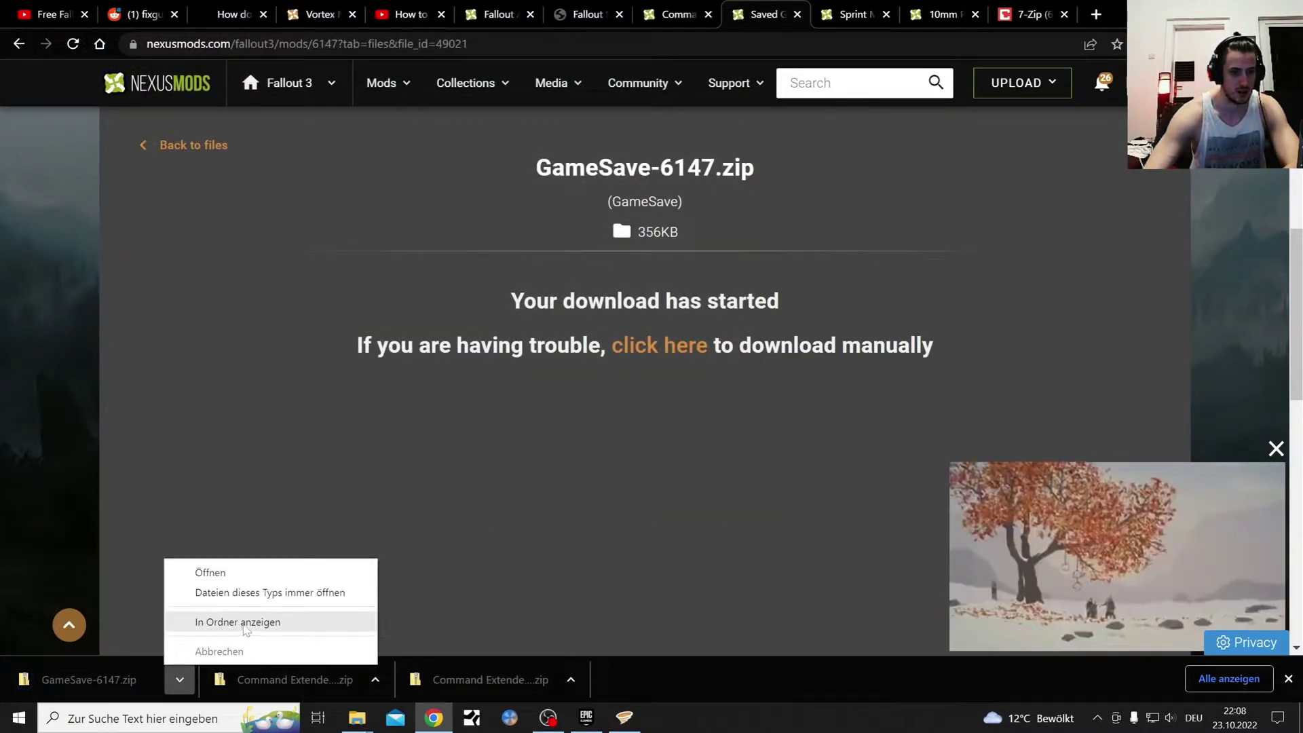
click(246, 622)
right_click(377, 209)
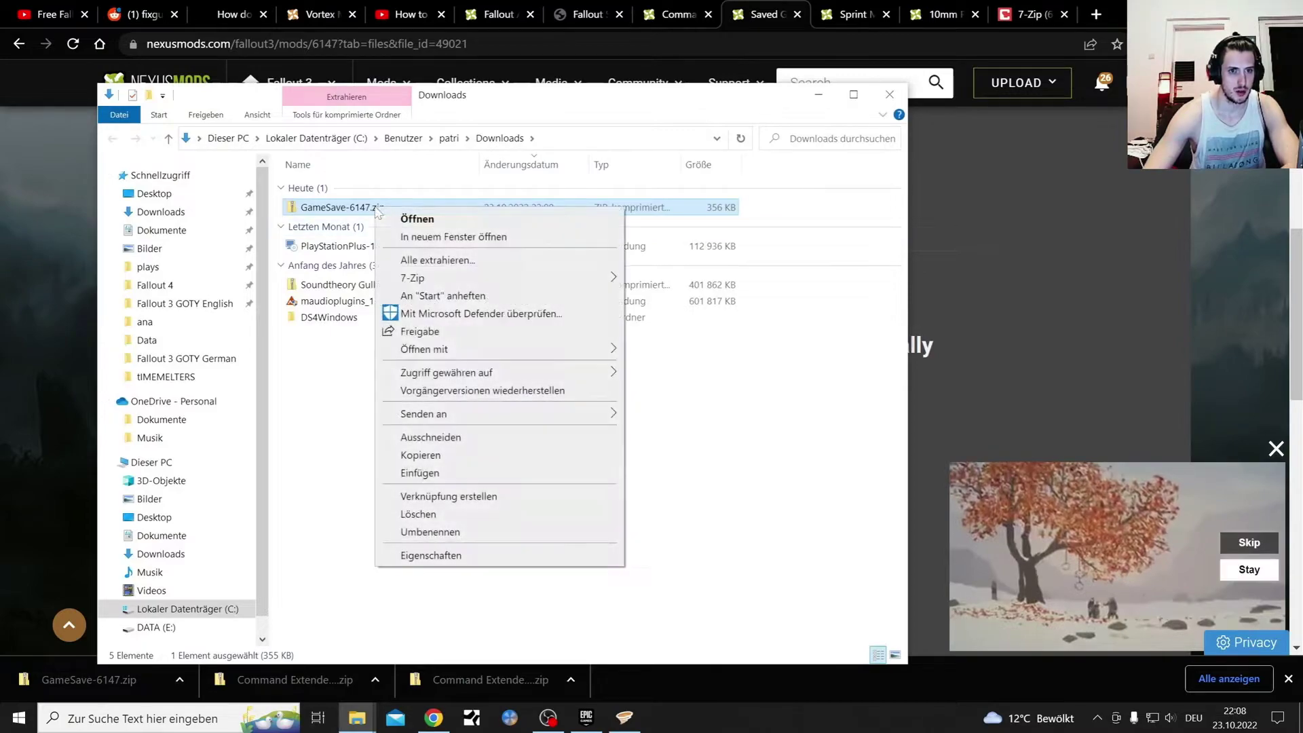
click(438, 260)
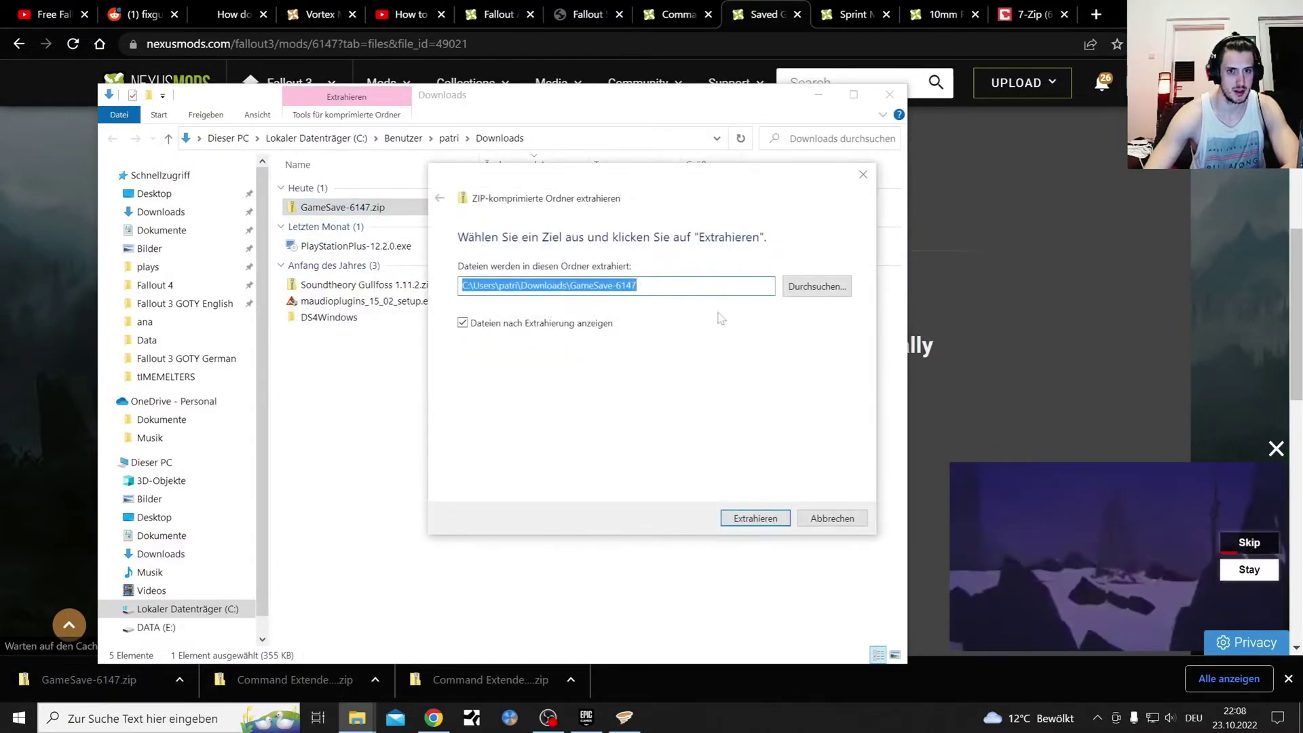
click(816, 285)
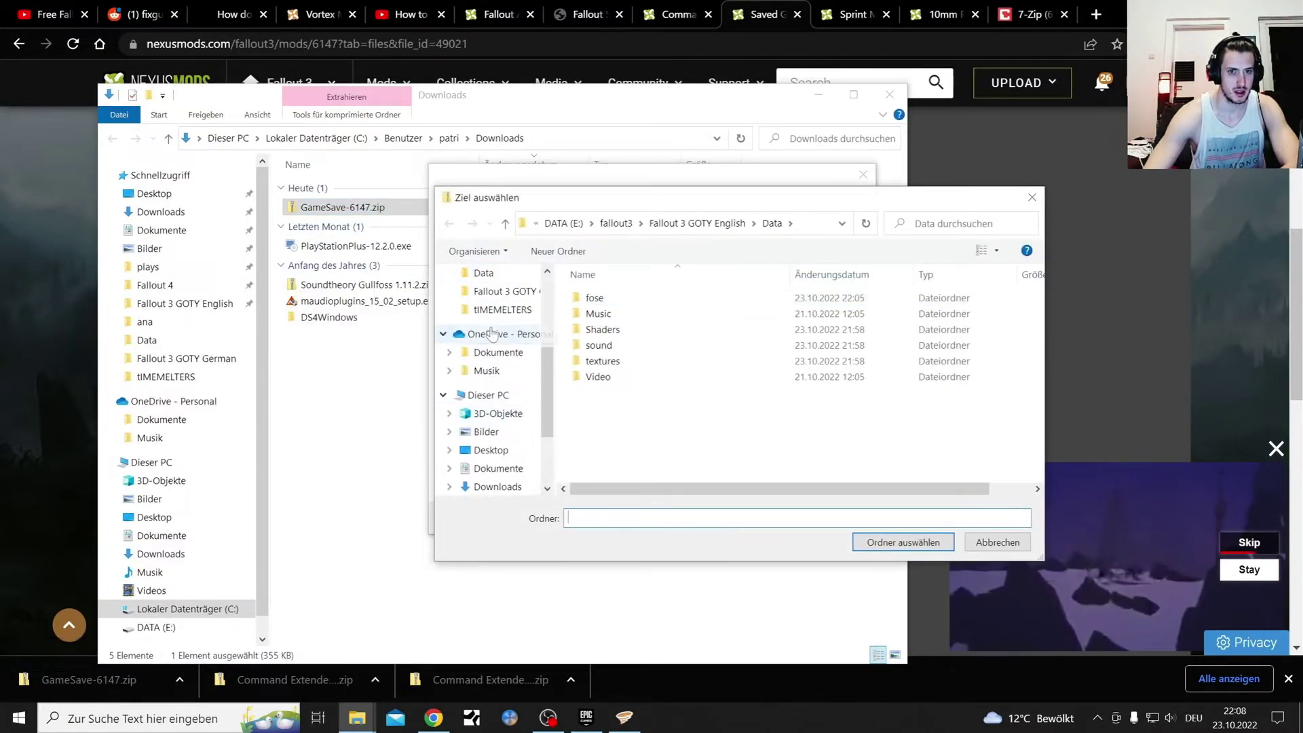
scroll(491, 332, up, 3)
click(495, 291)
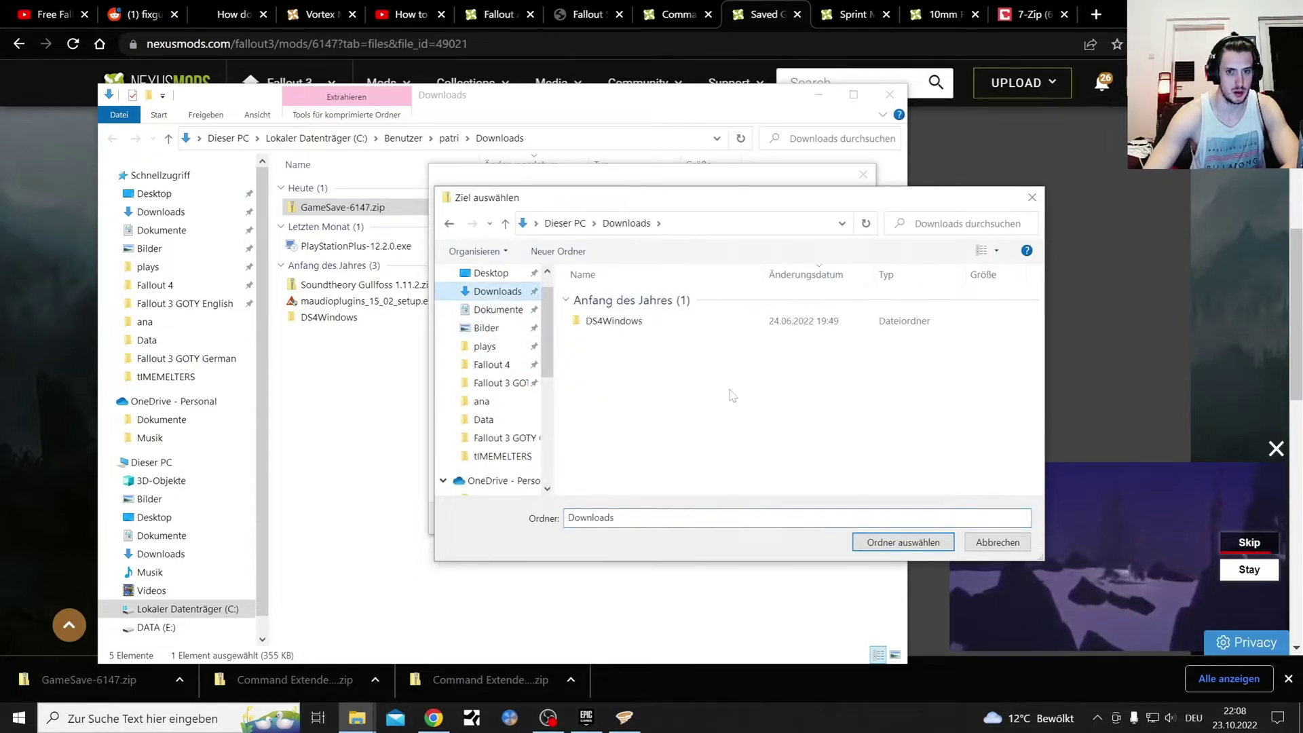
click(902, 542)
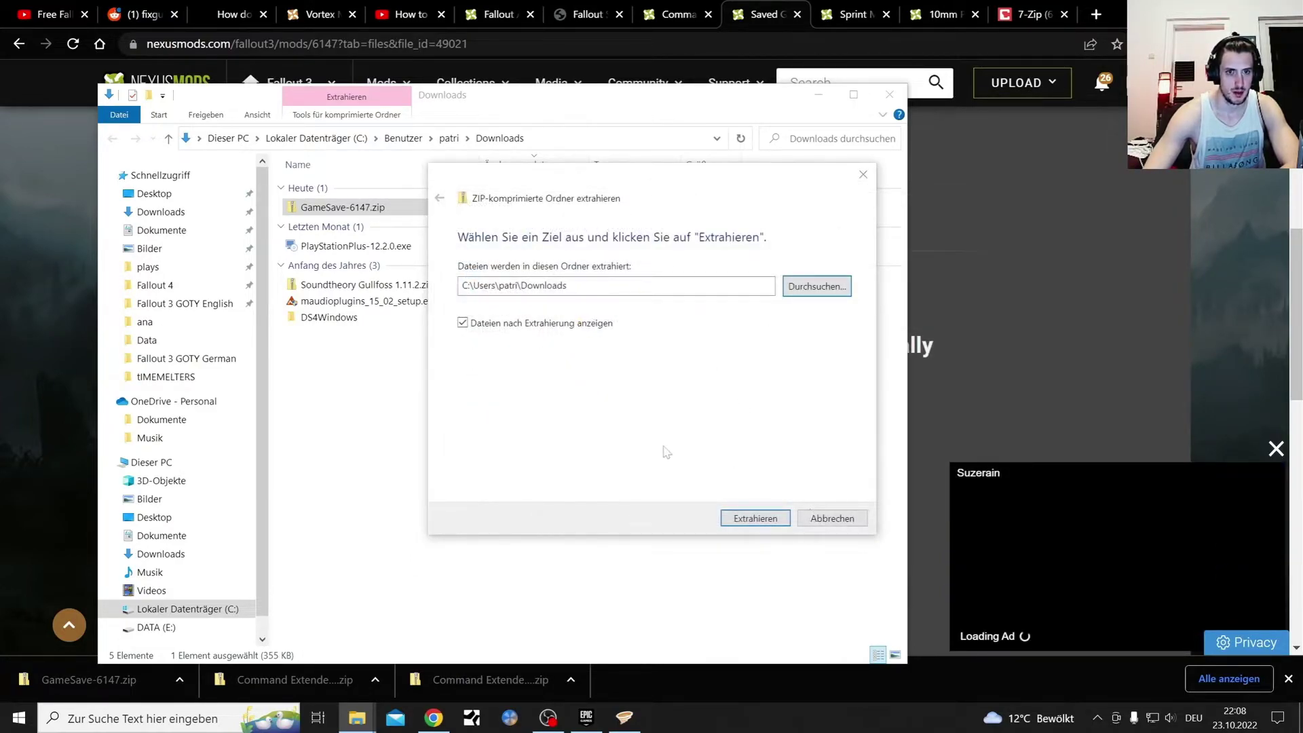
click(755, 518)
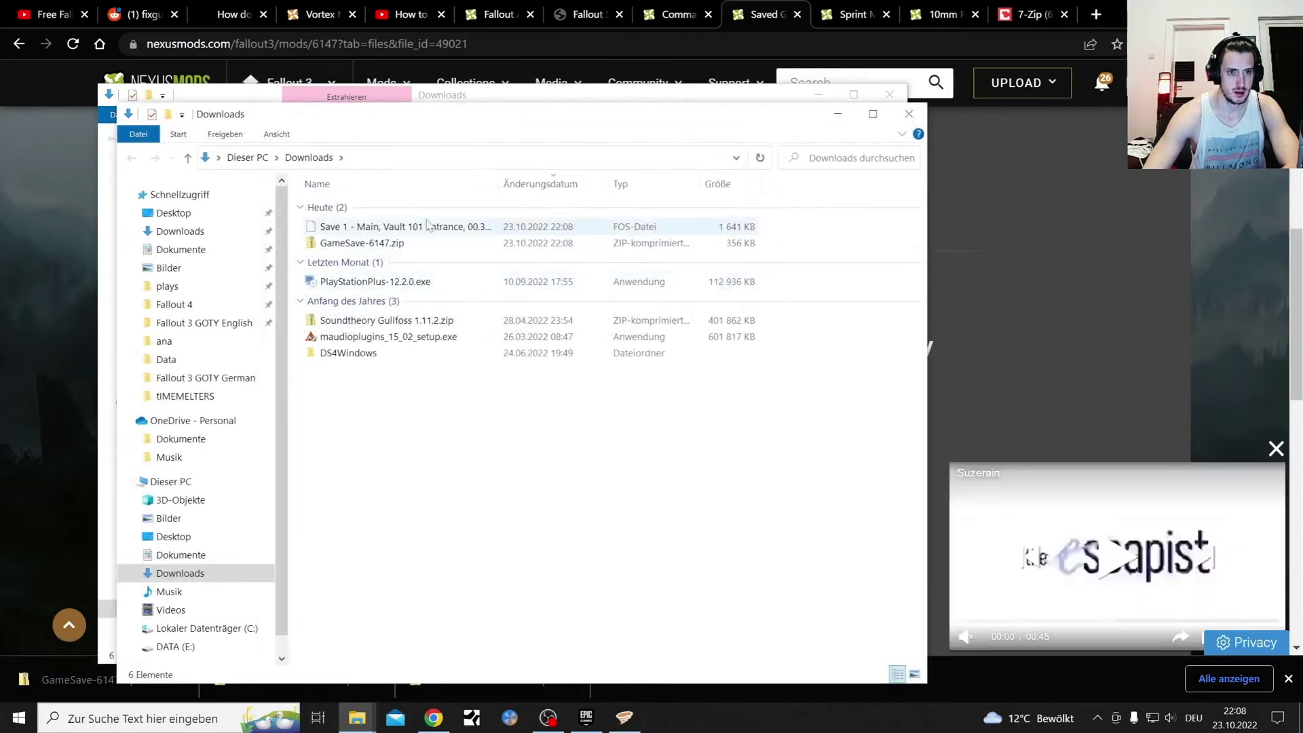
Step: Move the extracted Vault 101 Entrance save file into Documents\My Games\Fallout3\Saves, replace the existing copy, and close that folder window
click(420, 229)
right_click(421, 229)
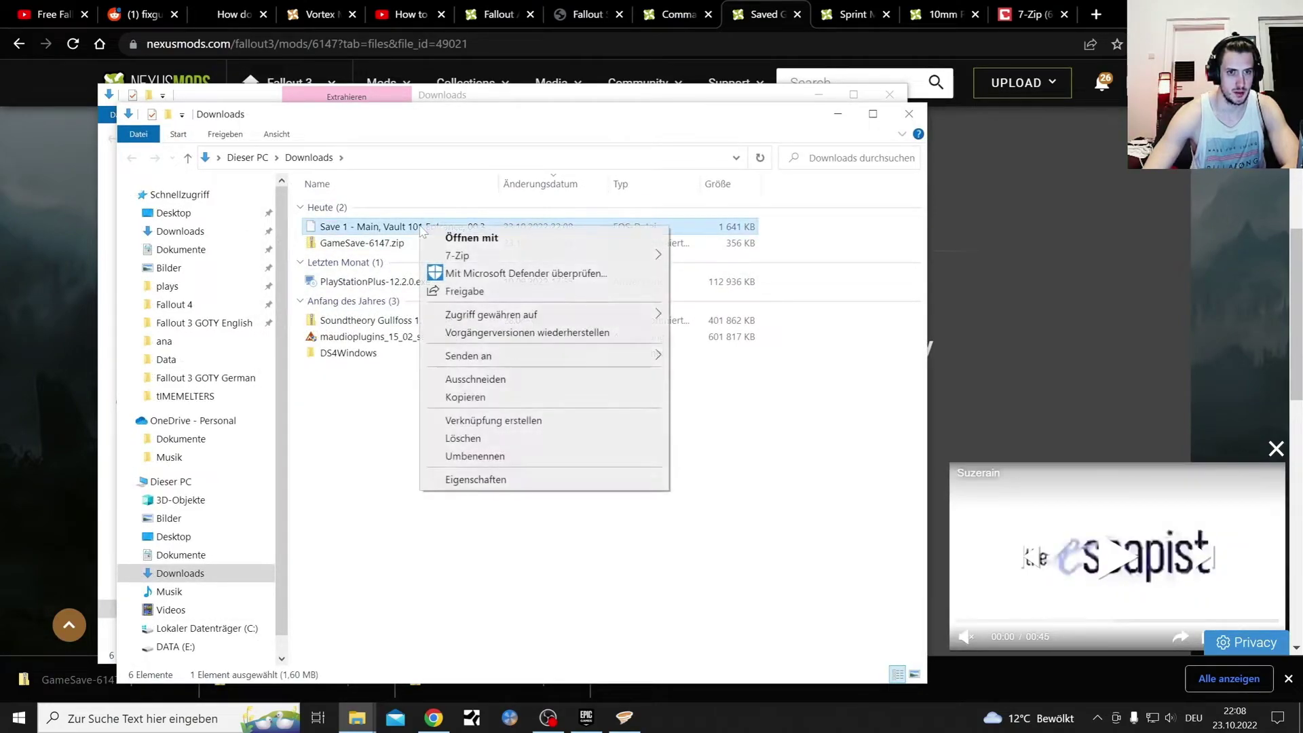
click(499, 385)
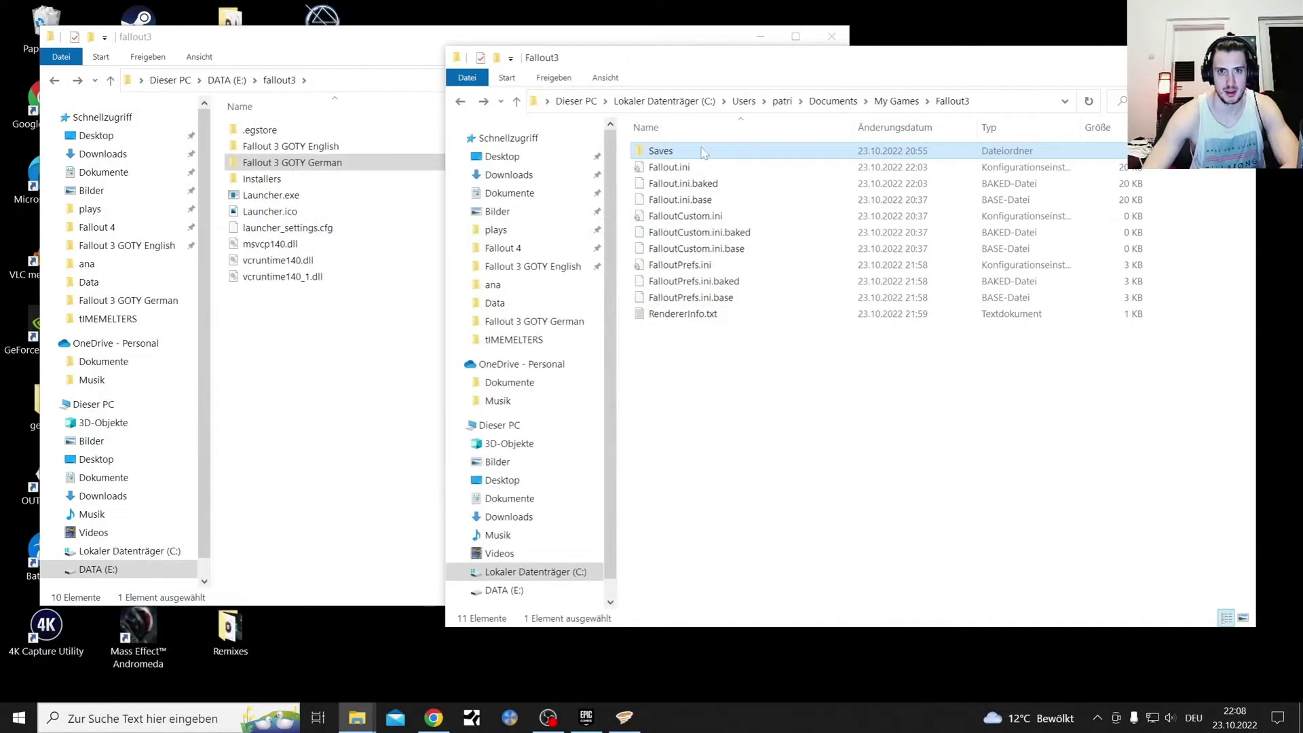
double_click(704, 153)
right_click(800, 304)
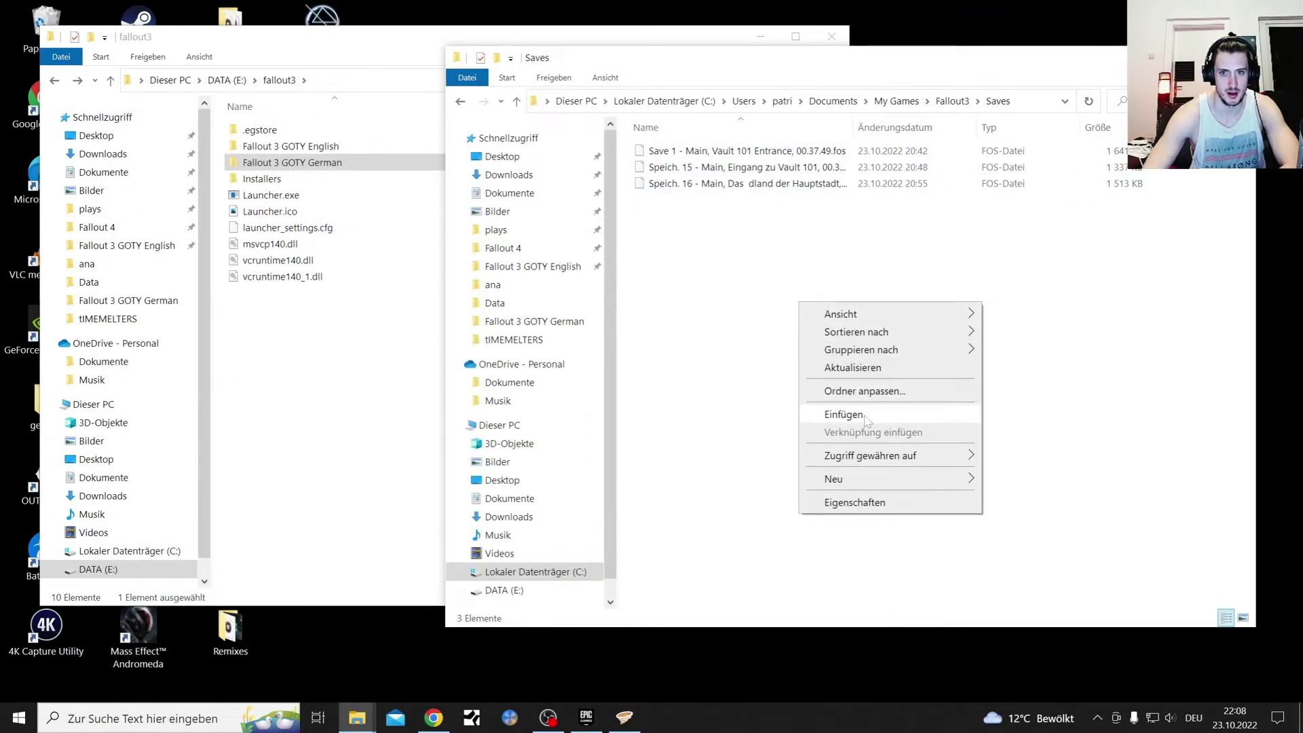
click(844, 415)
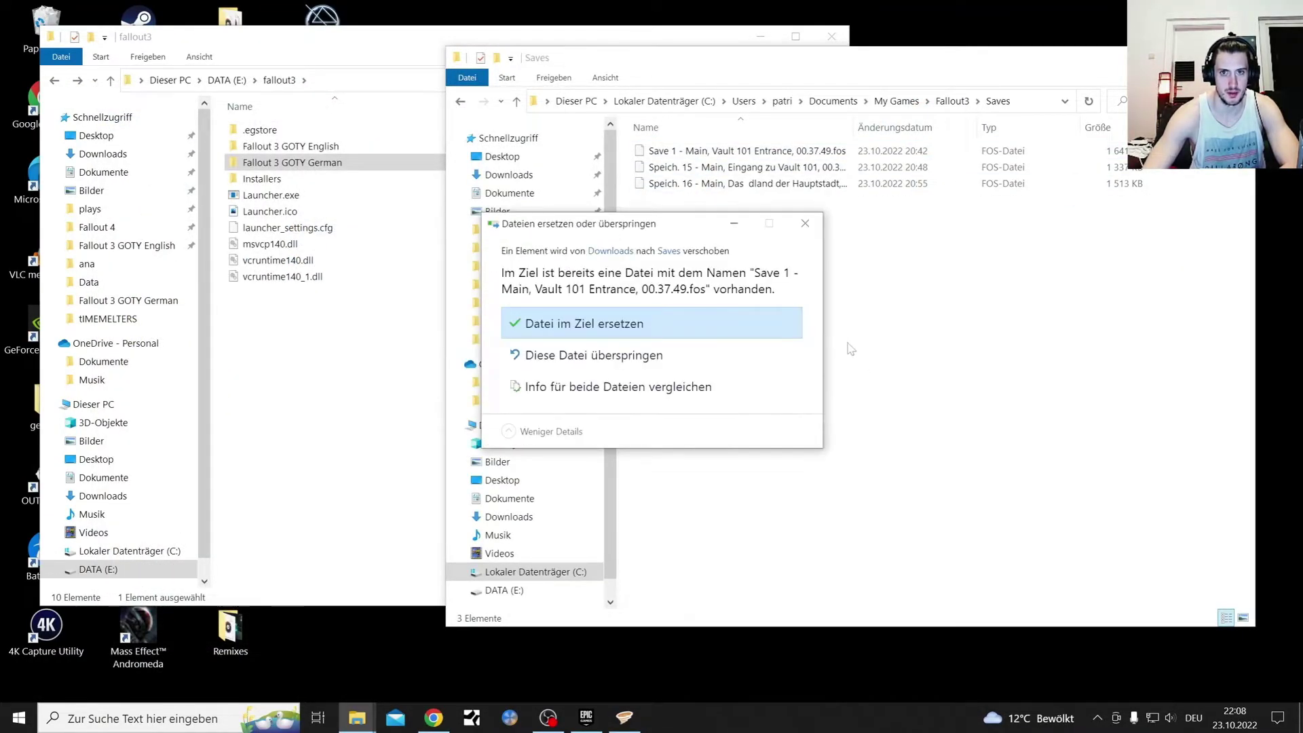
click(626, 335)
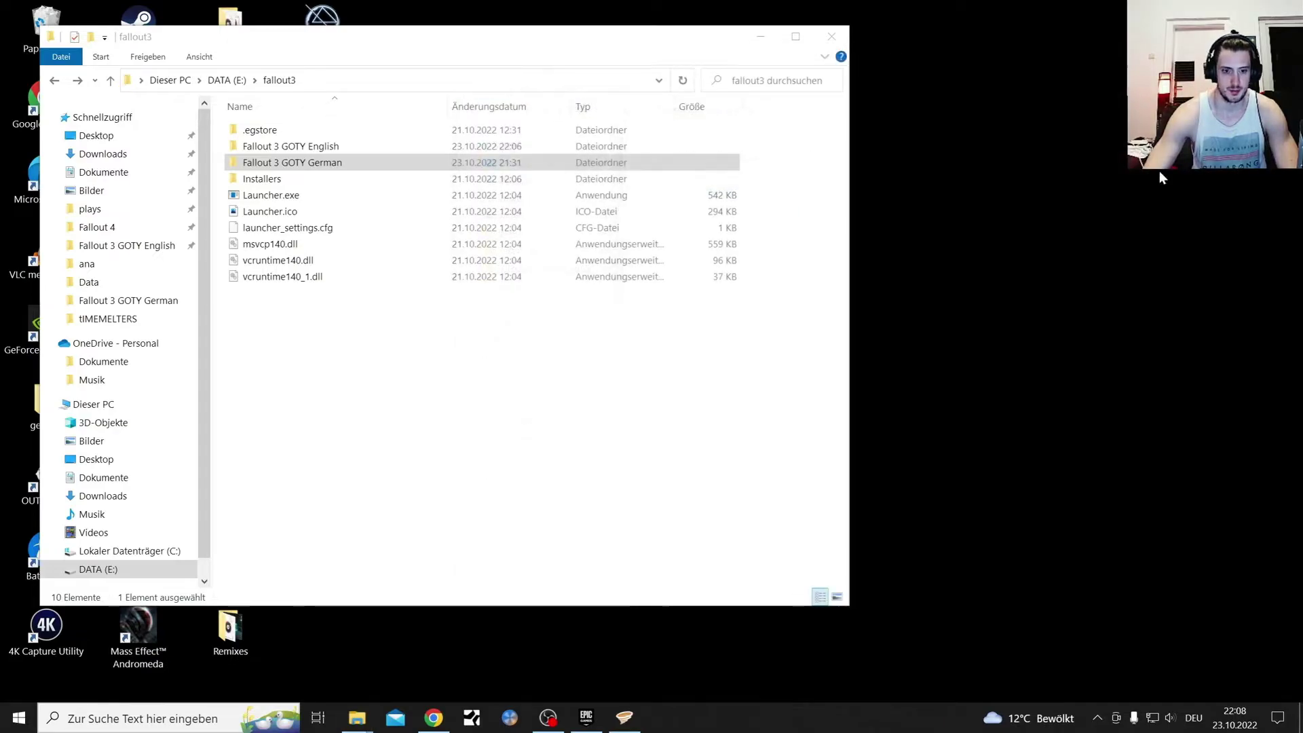
click(1239, 58)
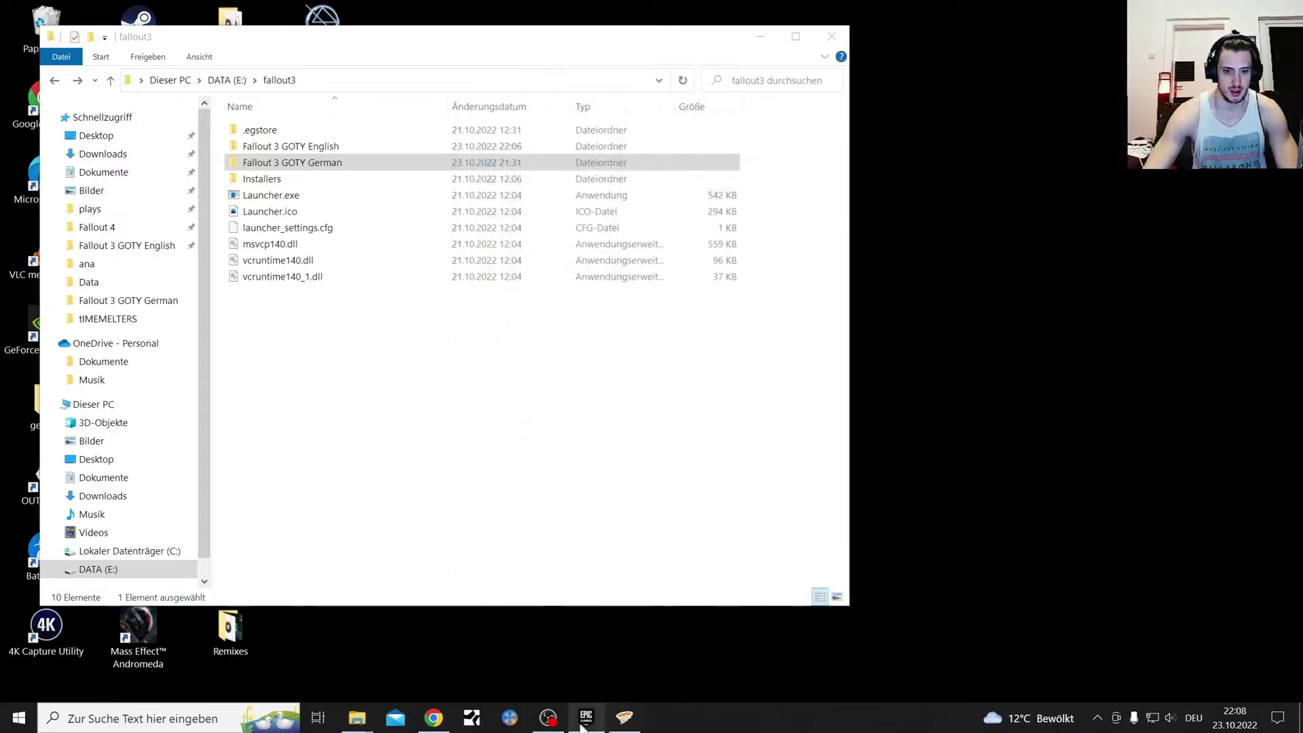
Step: Run FalloutLauncherEpic.exe from the Fallout 3 GOTY English folder, examine its graphics options, then cancel them and exit the launcher
double_click(291, 146)
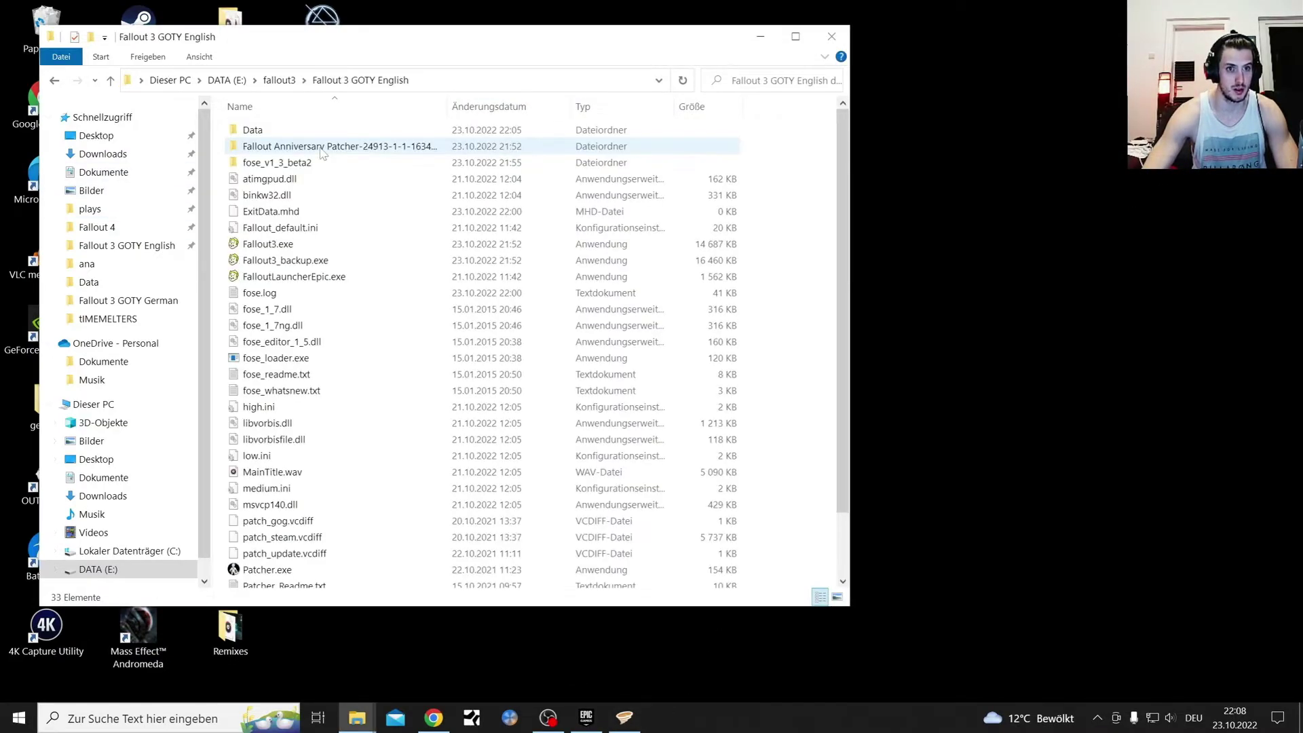
click(288, 275)
click(268, 246)
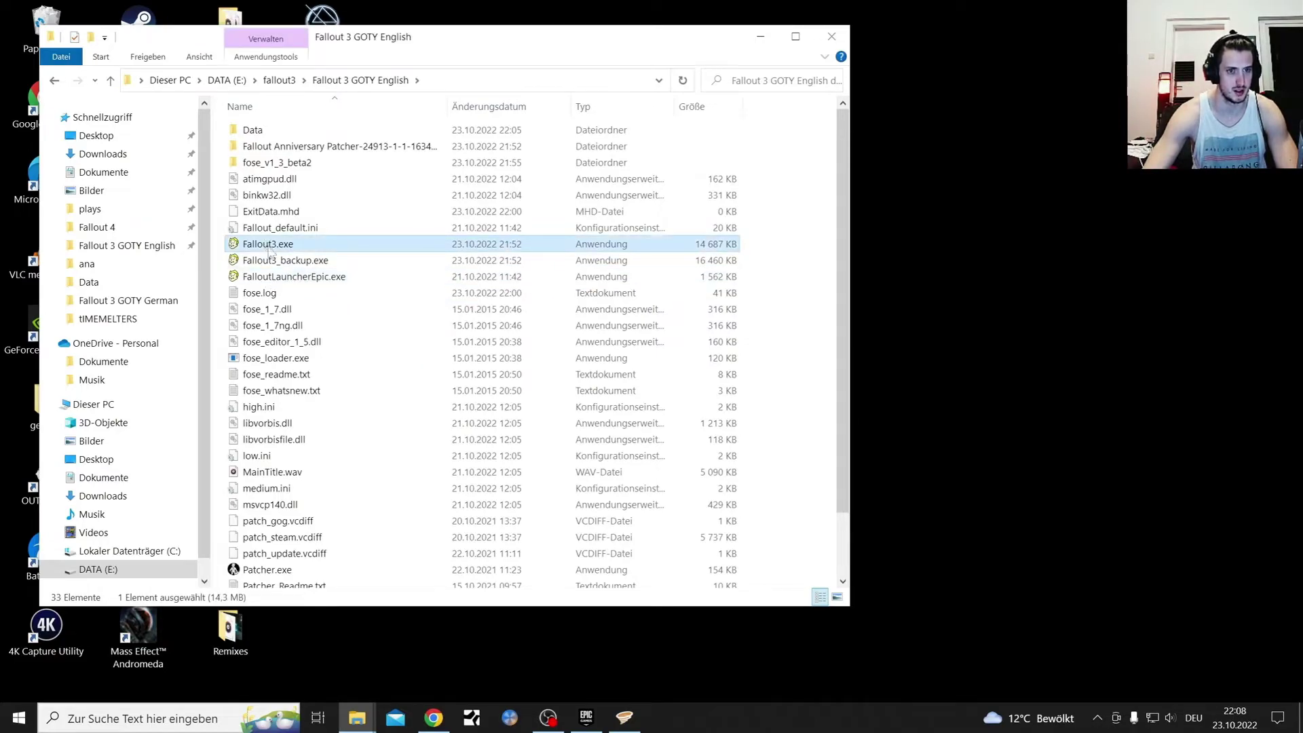
double_click(291, 278)
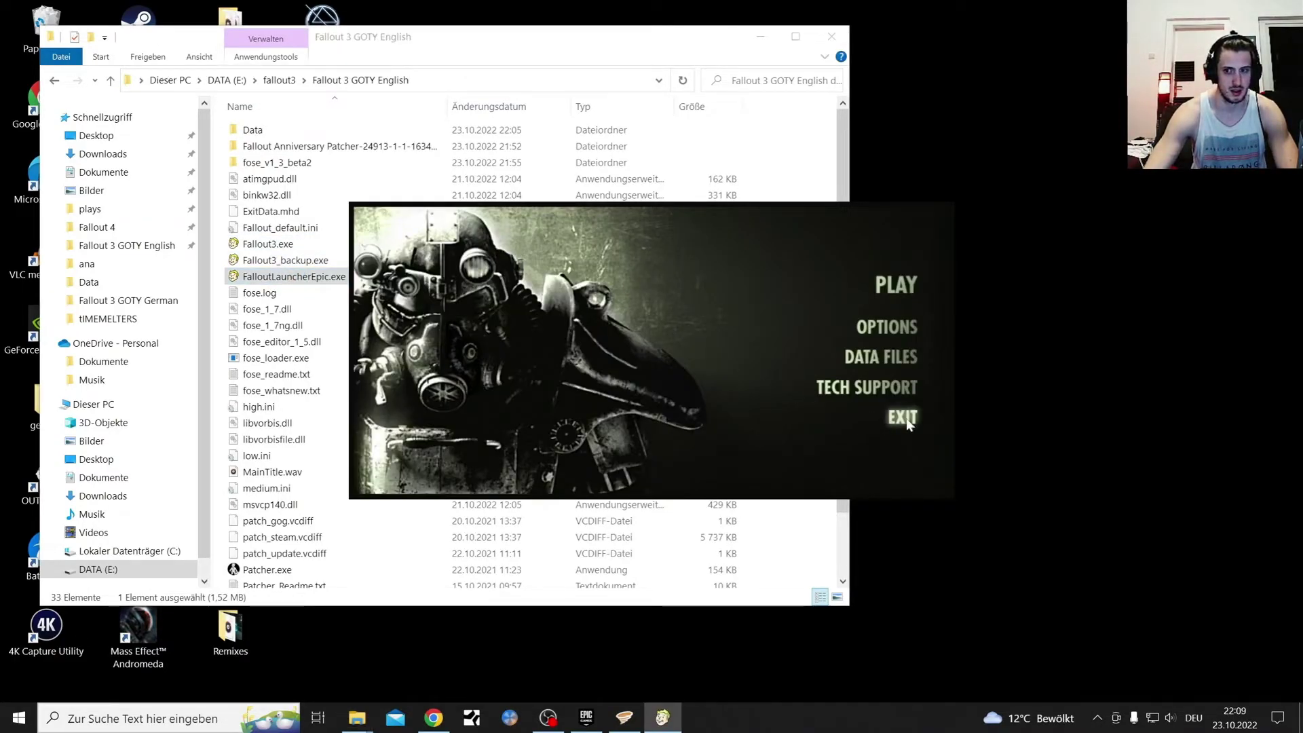
click(905, 418)
double_click(284, 278)
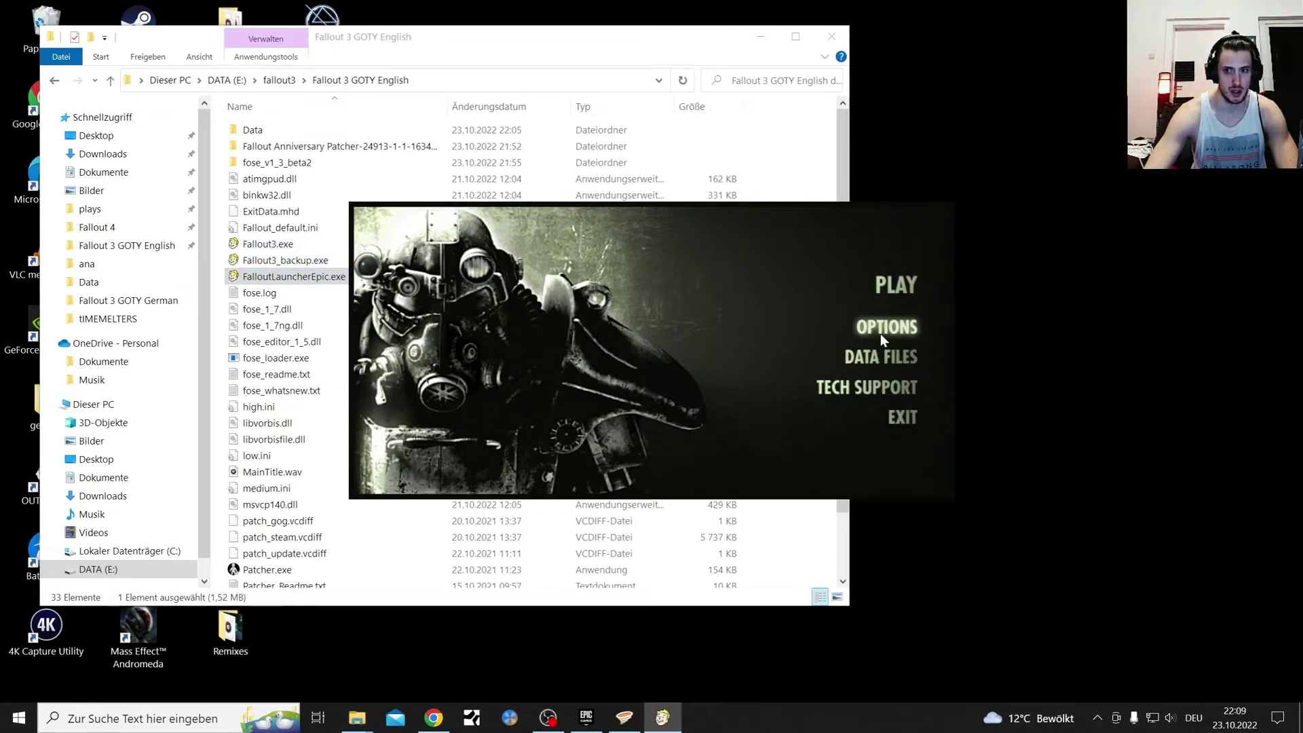
click(880, 331)
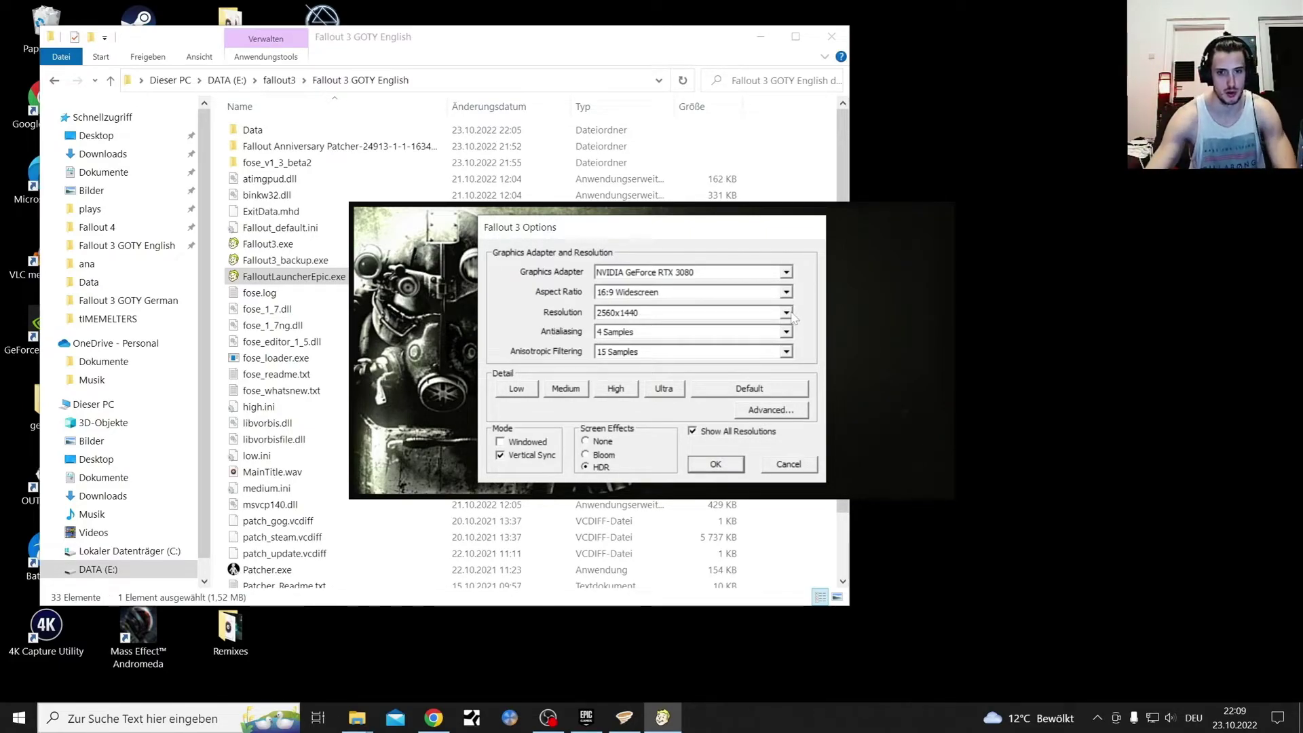
click(548, 718)
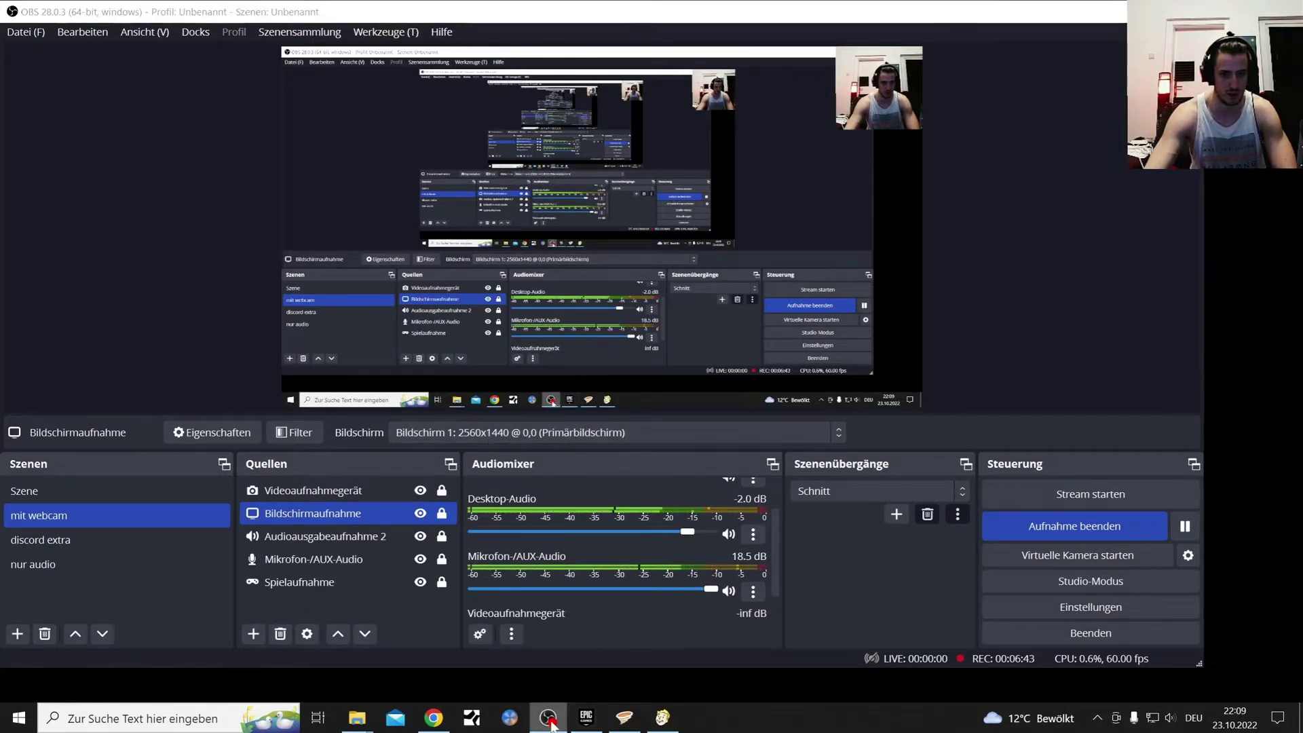
key(alt+Tab)
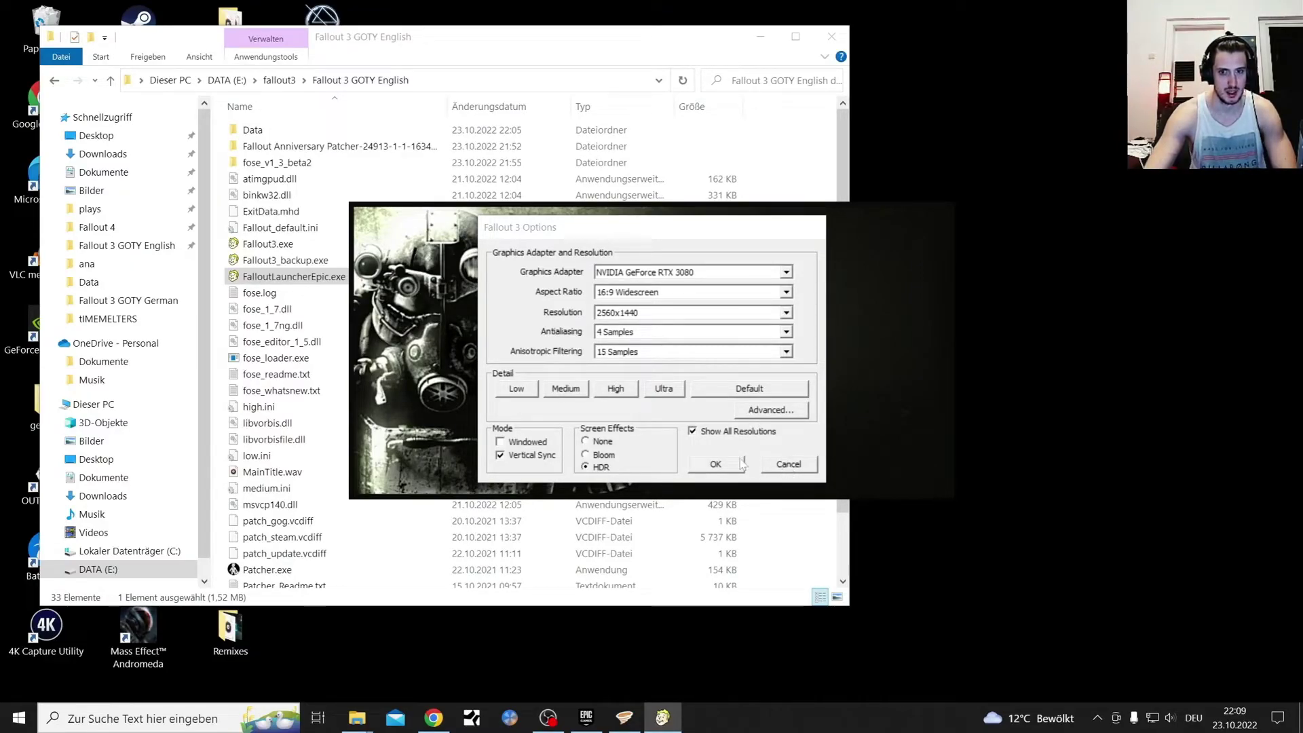
click(791, 468)
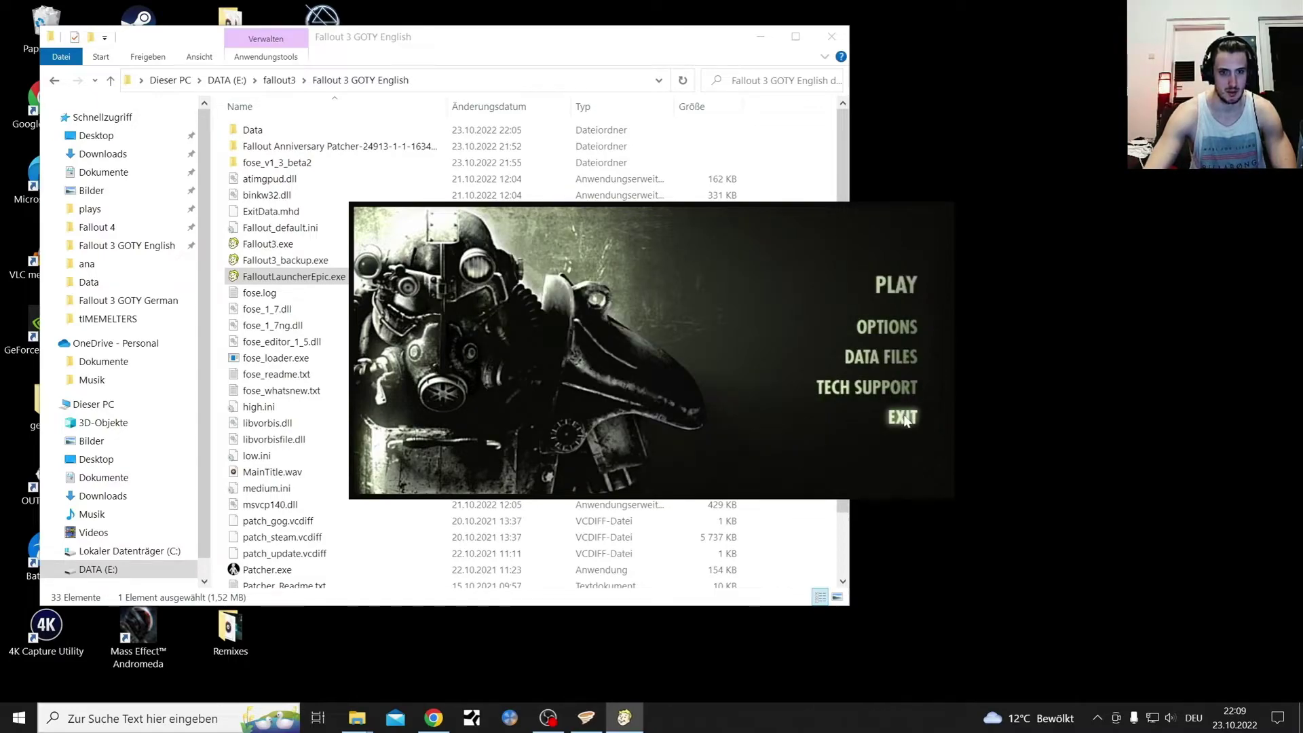
click(903, 418)
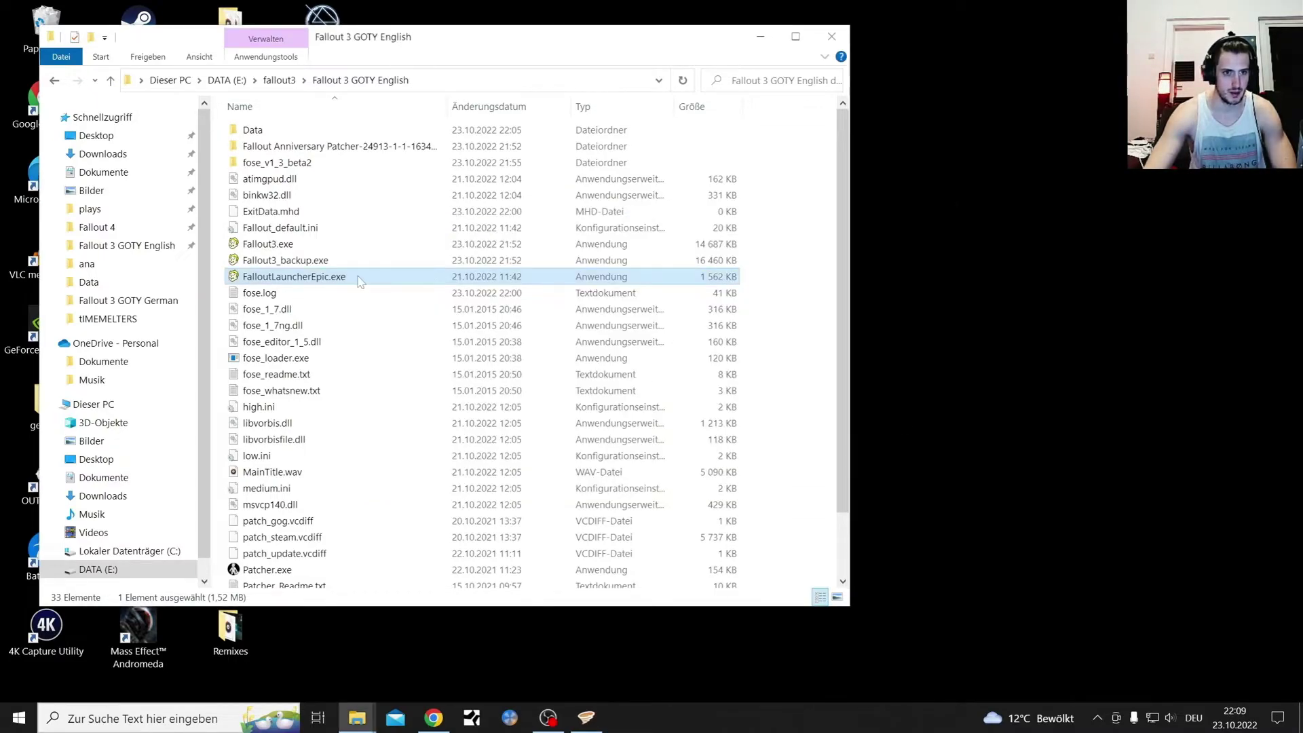
Step: Start the game with Fallout3.exe and load the Vault 101 Entrance save, accepting the missing content
double_click(270, 245)
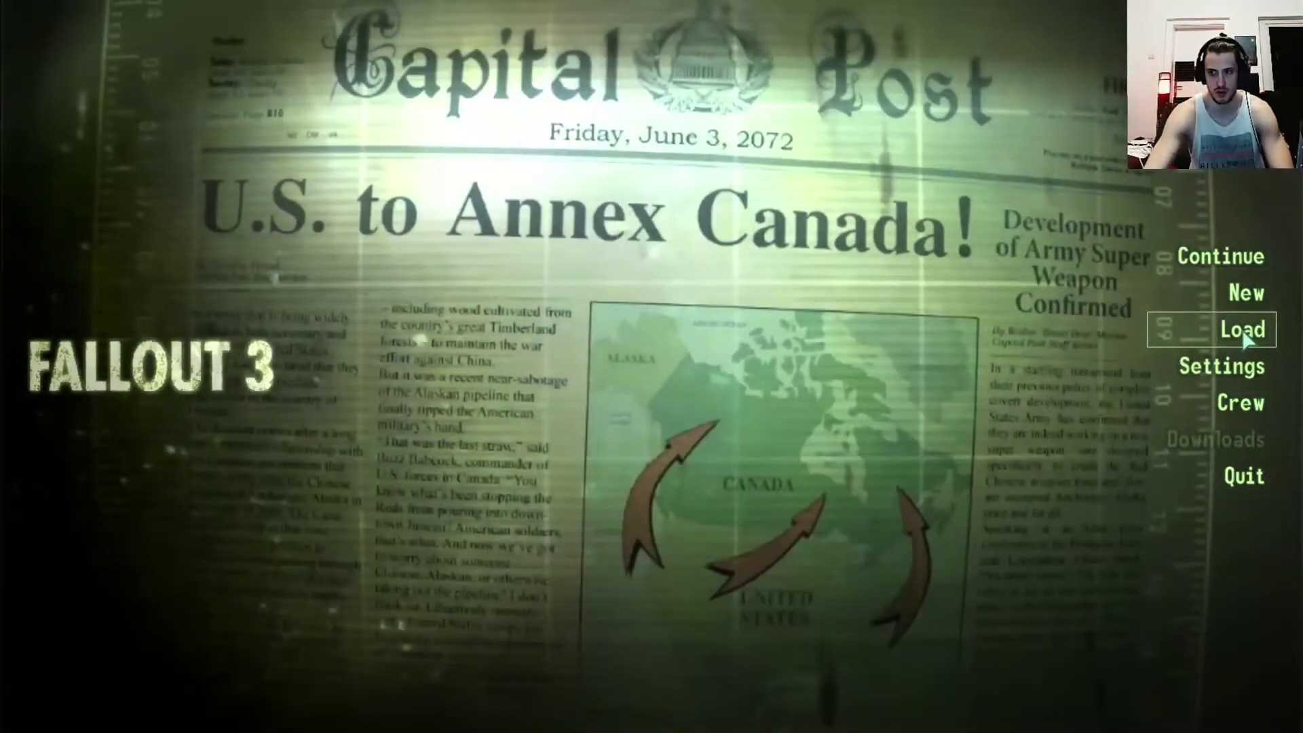
click(1244, 331)
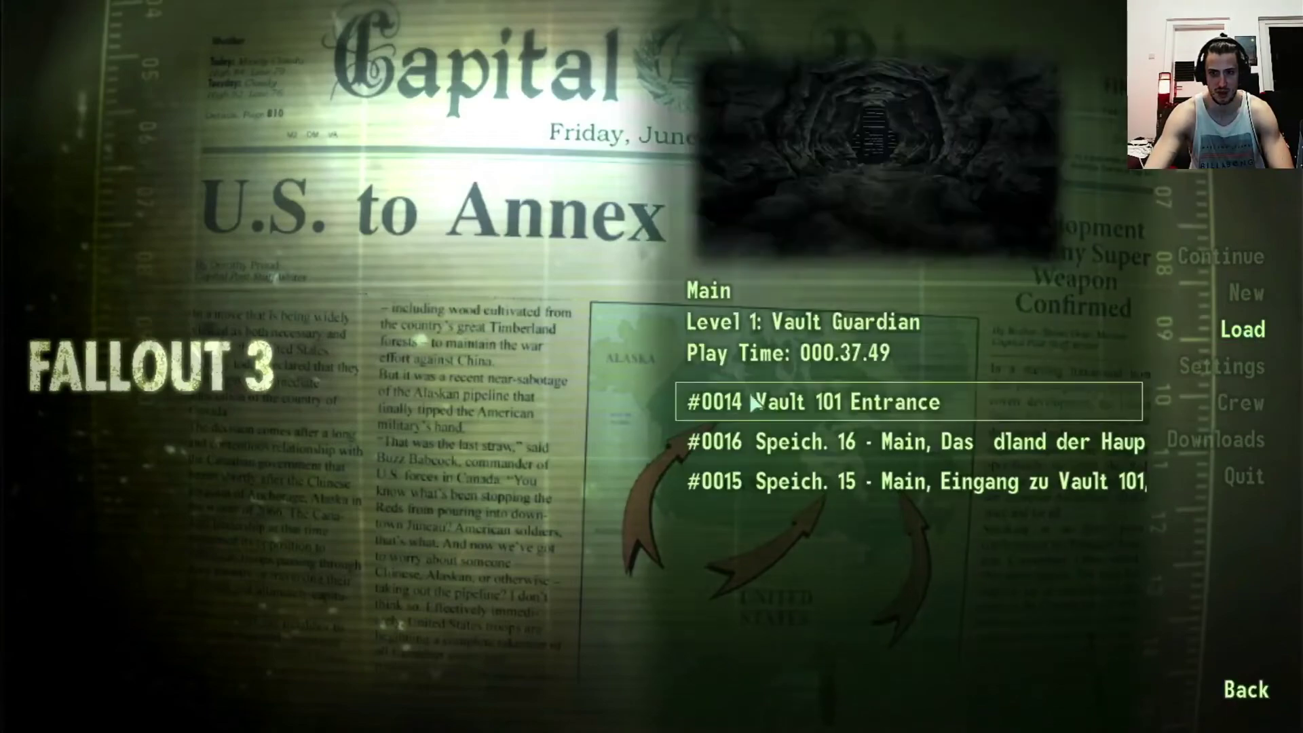
click(888, 401)
click(882, 439)
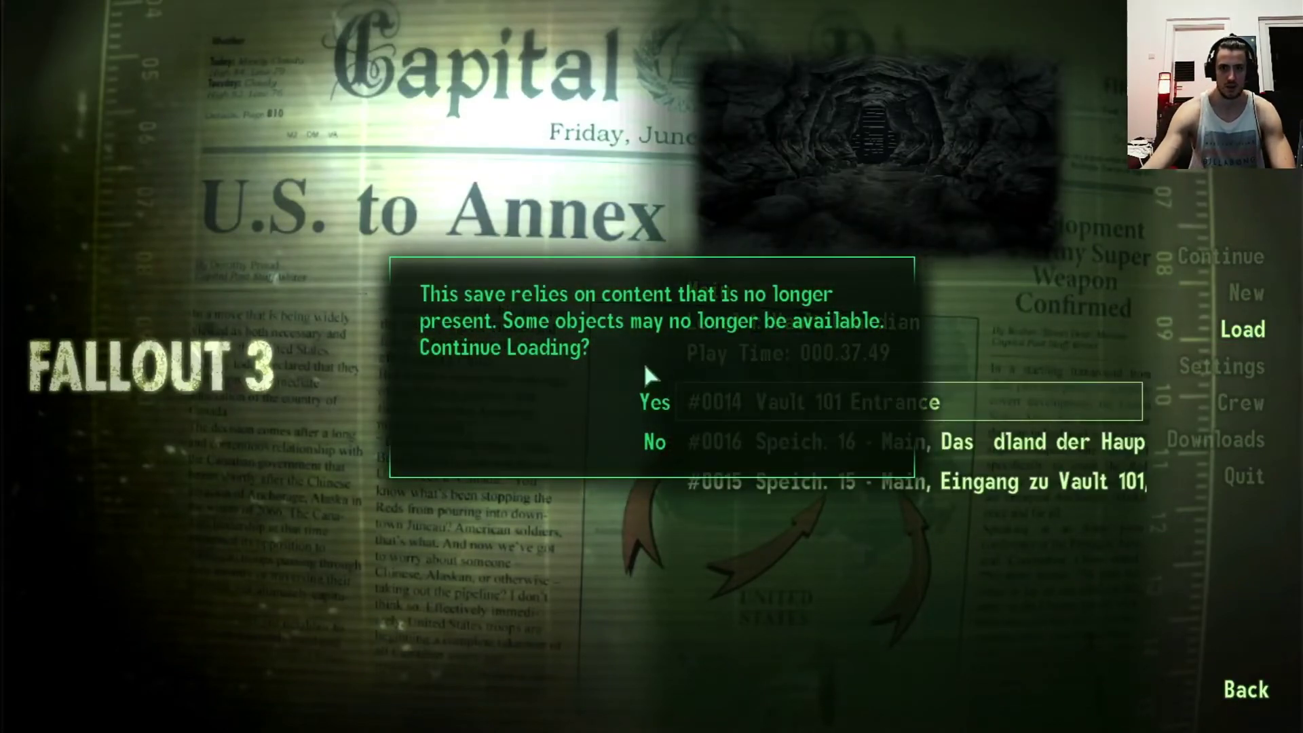
click(669, 402)
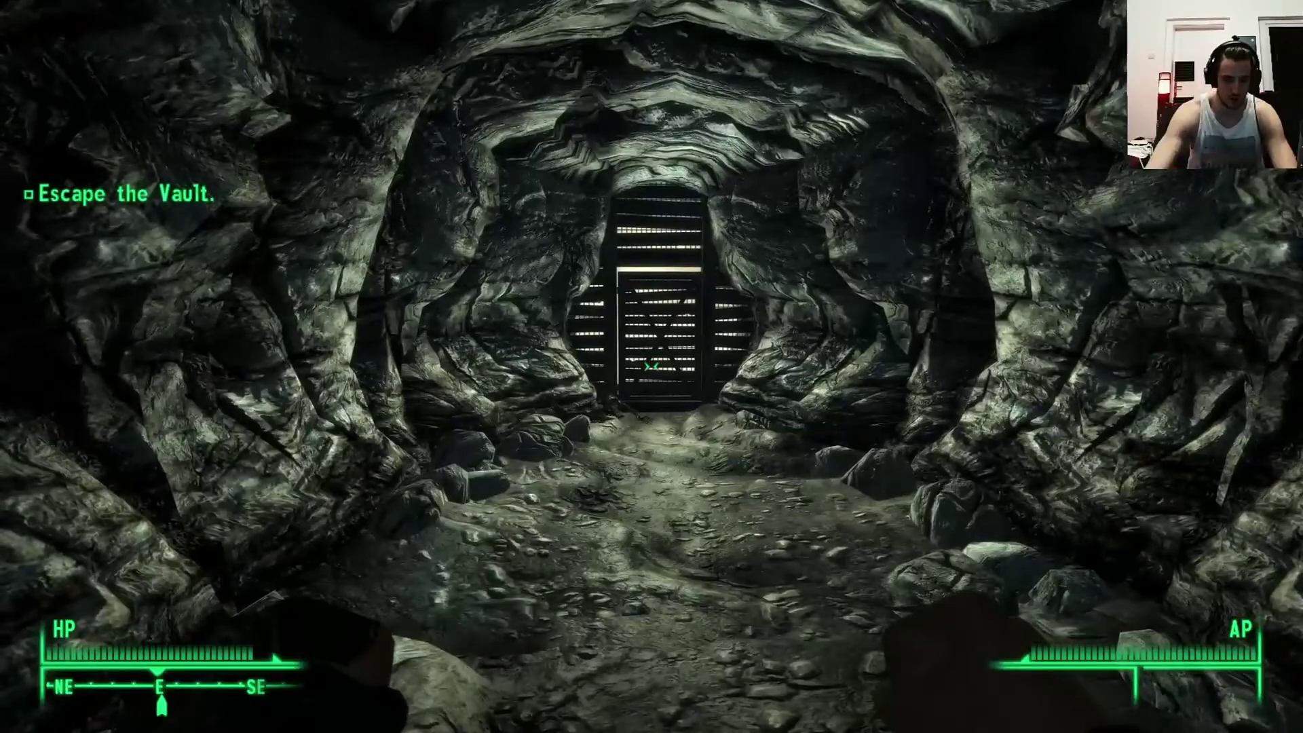
Step: Equip a 10mm Pistol from the weapons inventory in the Pip-Boy and put the Pip-Boy away
key(Tab)
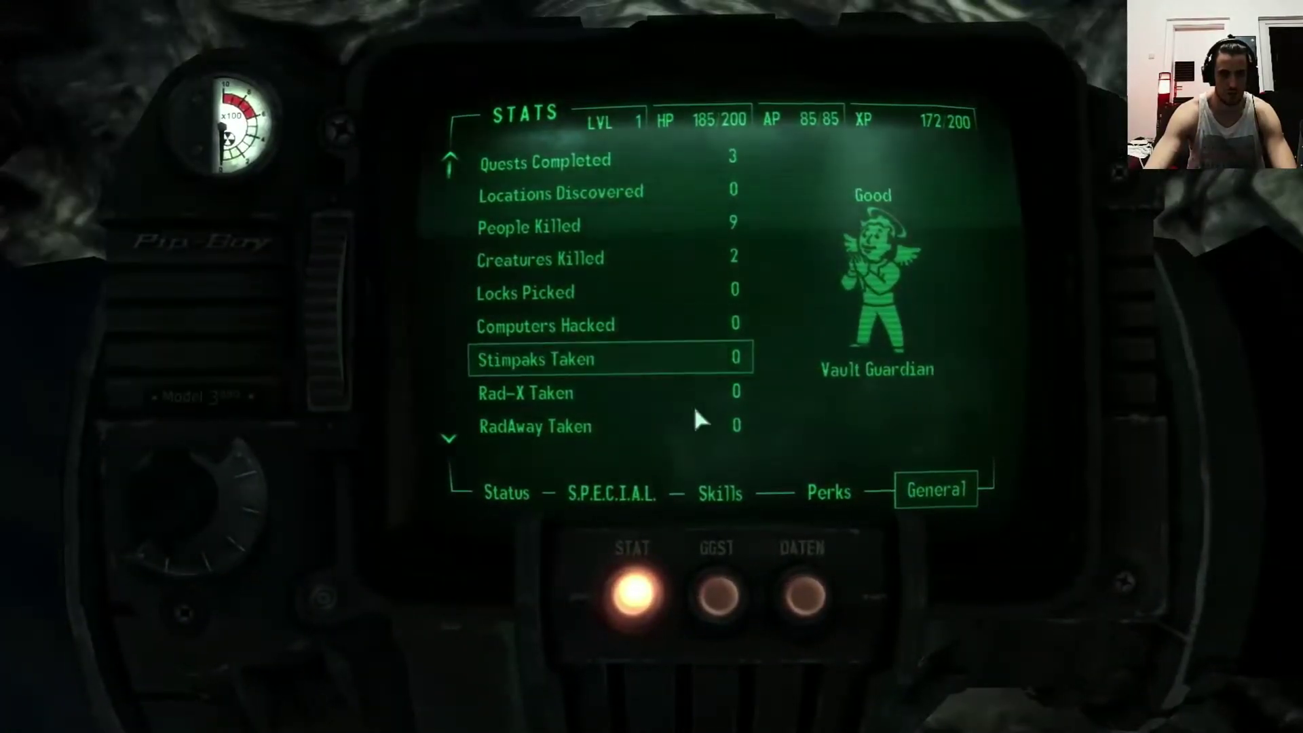
click(729, 590)
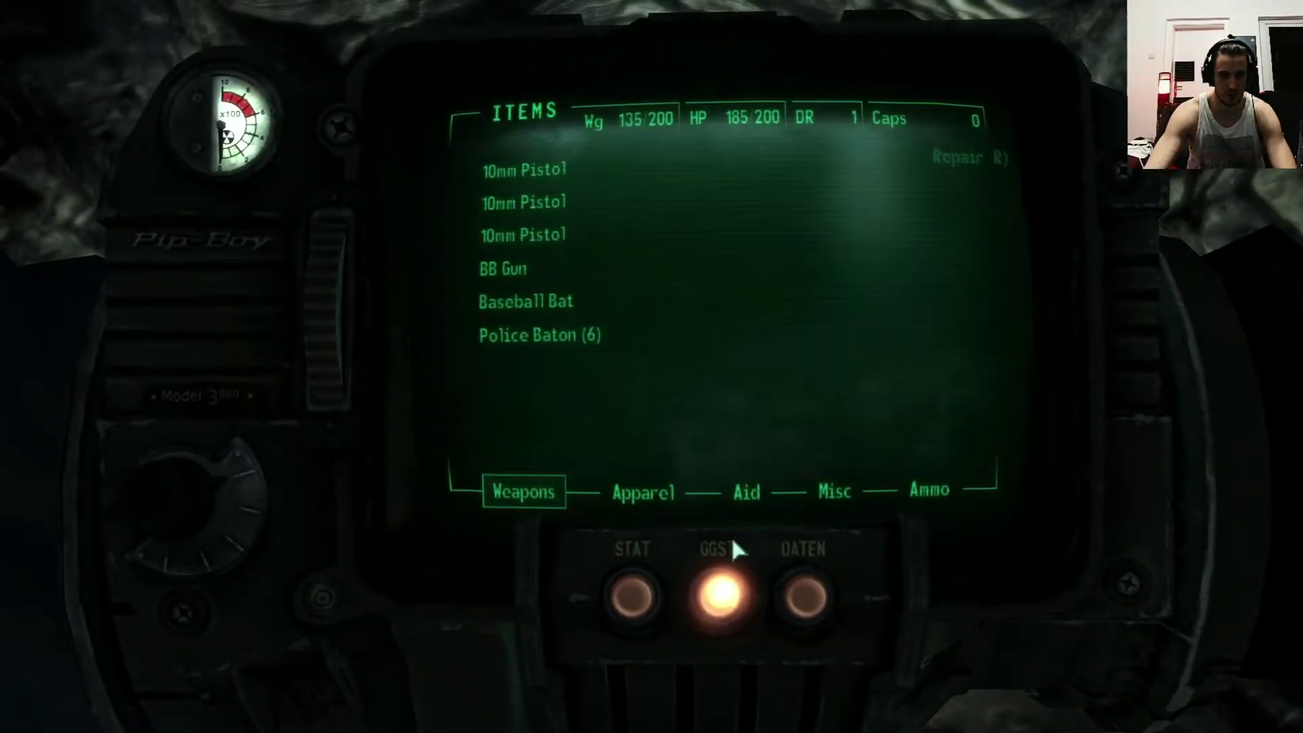
key(Tab)
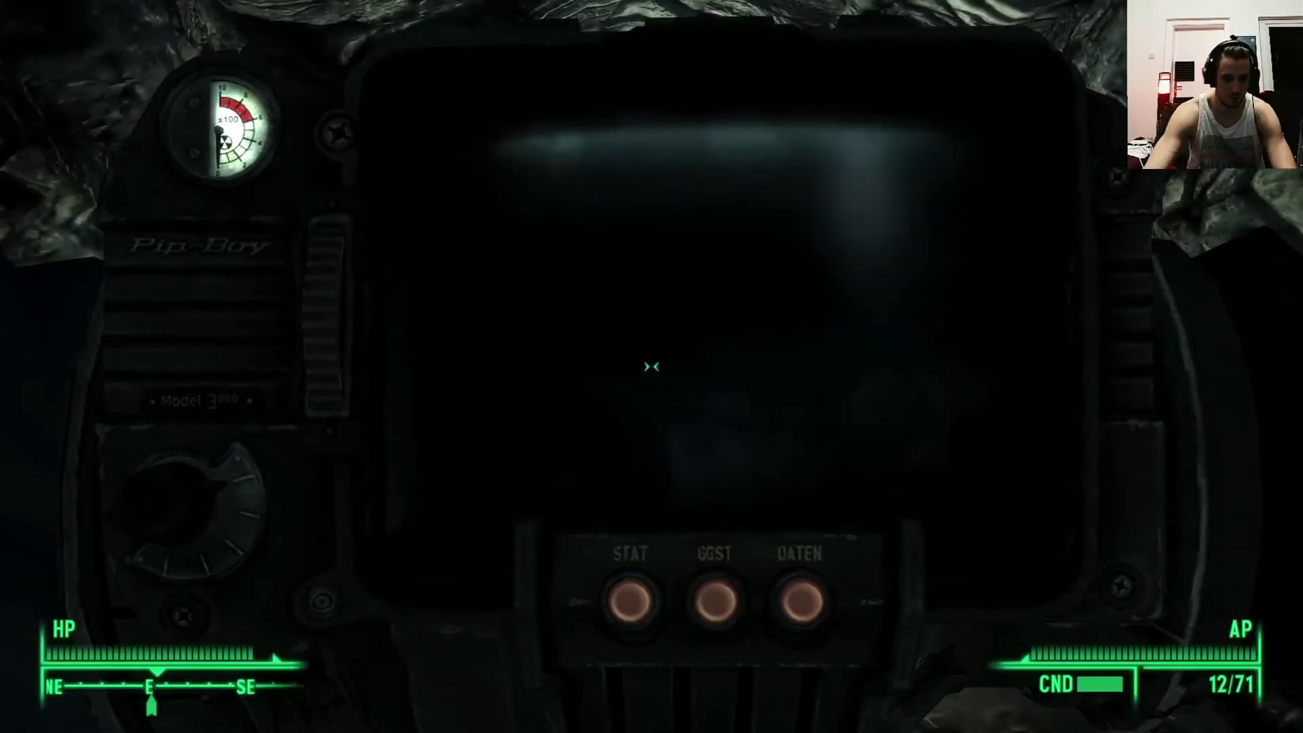
Step: Walk to the wooden door at the end of the cave and exit Vault 101 without revising the character
key(w)
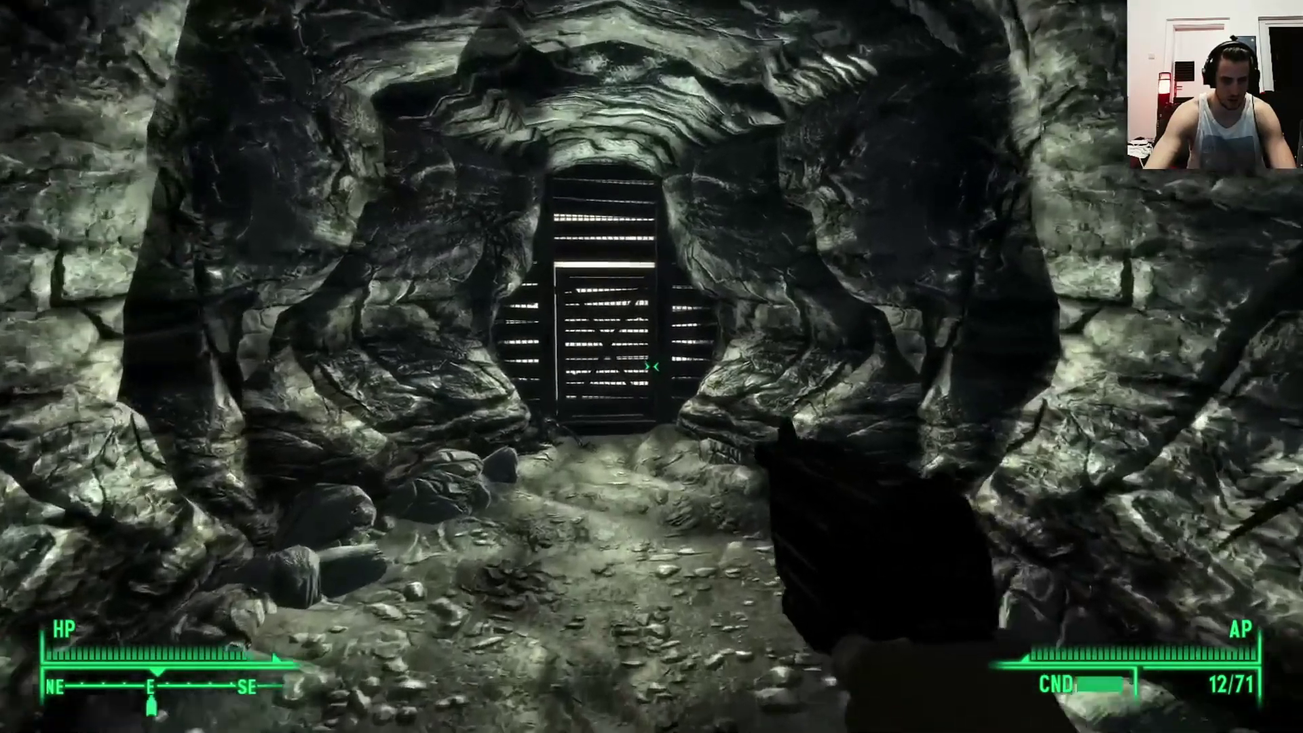
key(e)
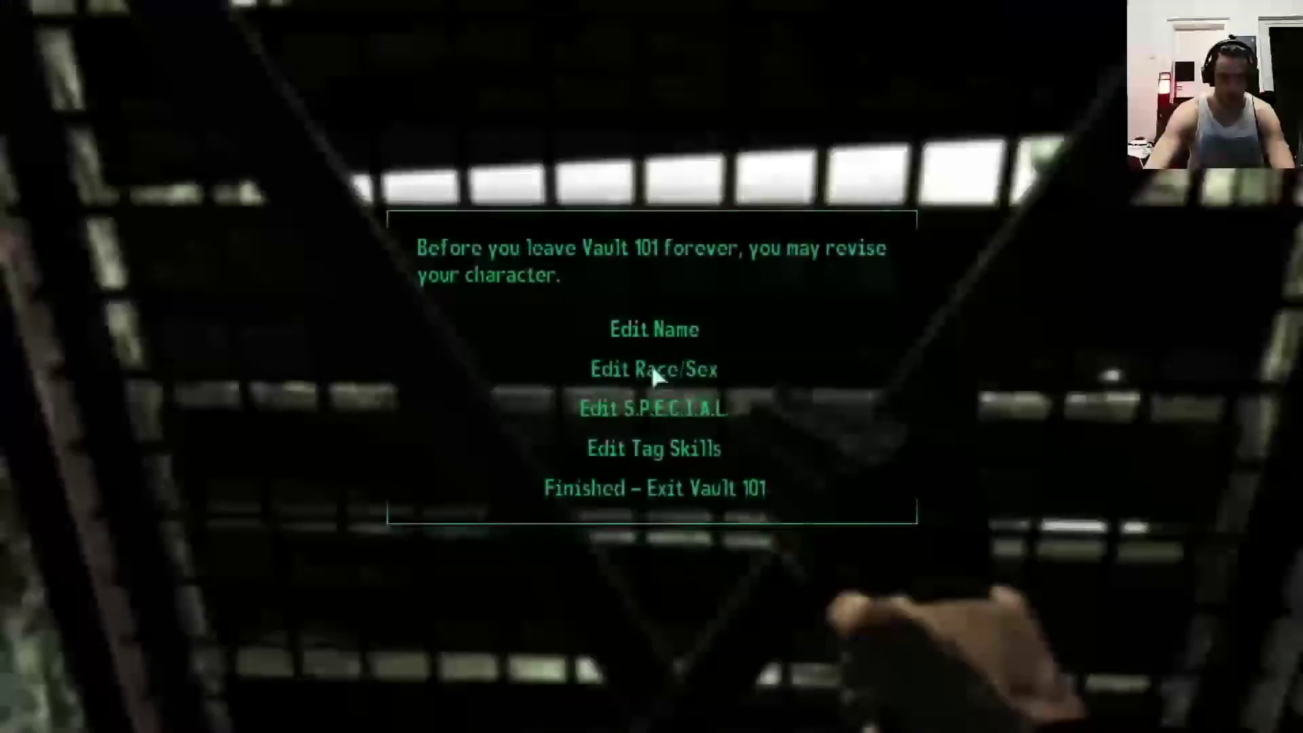
click(698, 482)
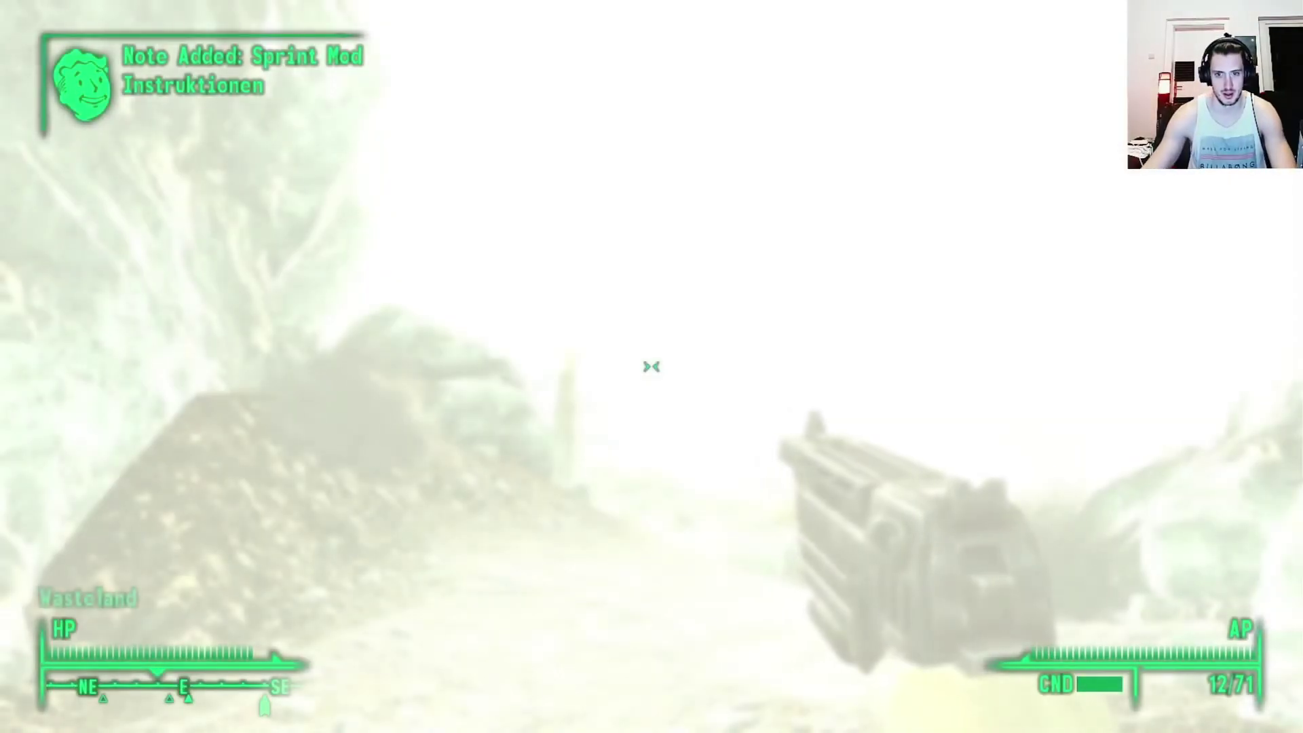
Step: Walk down through the Wasteland and along the broken road to test the modded game, and quit to the desktop
key(w)
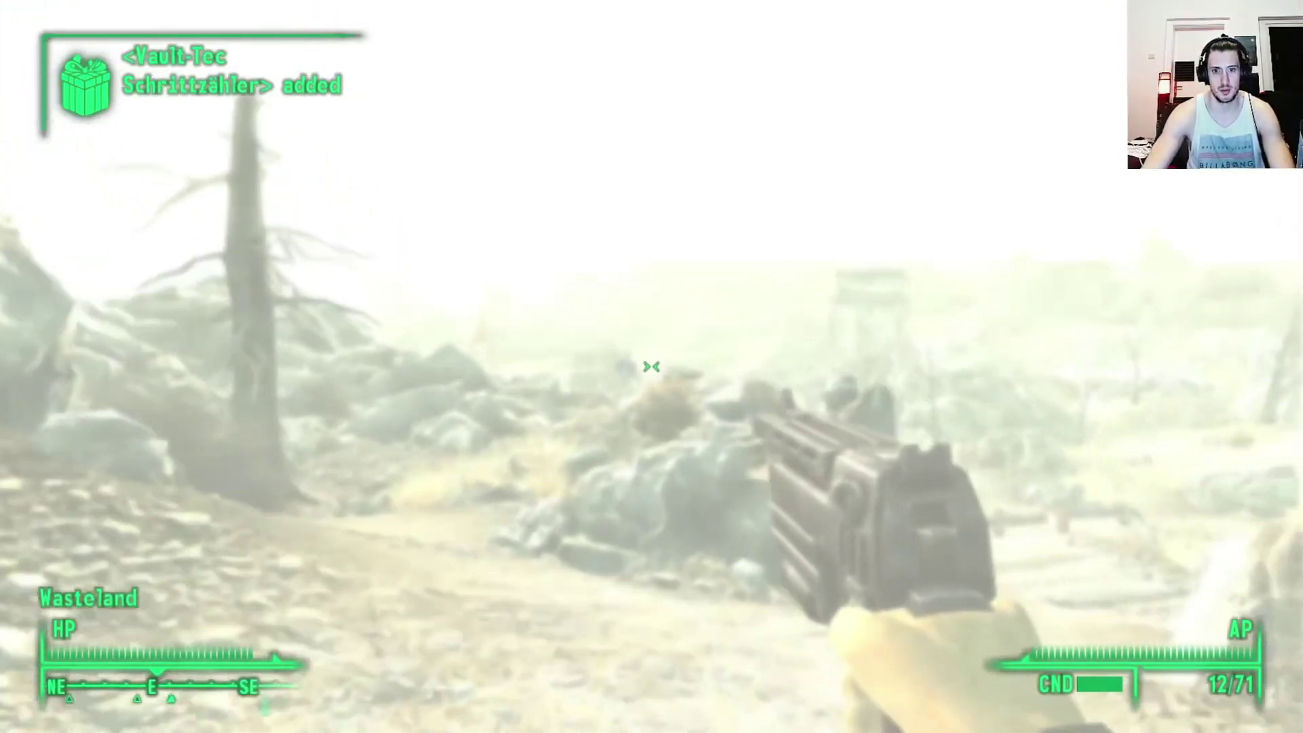
key(w)
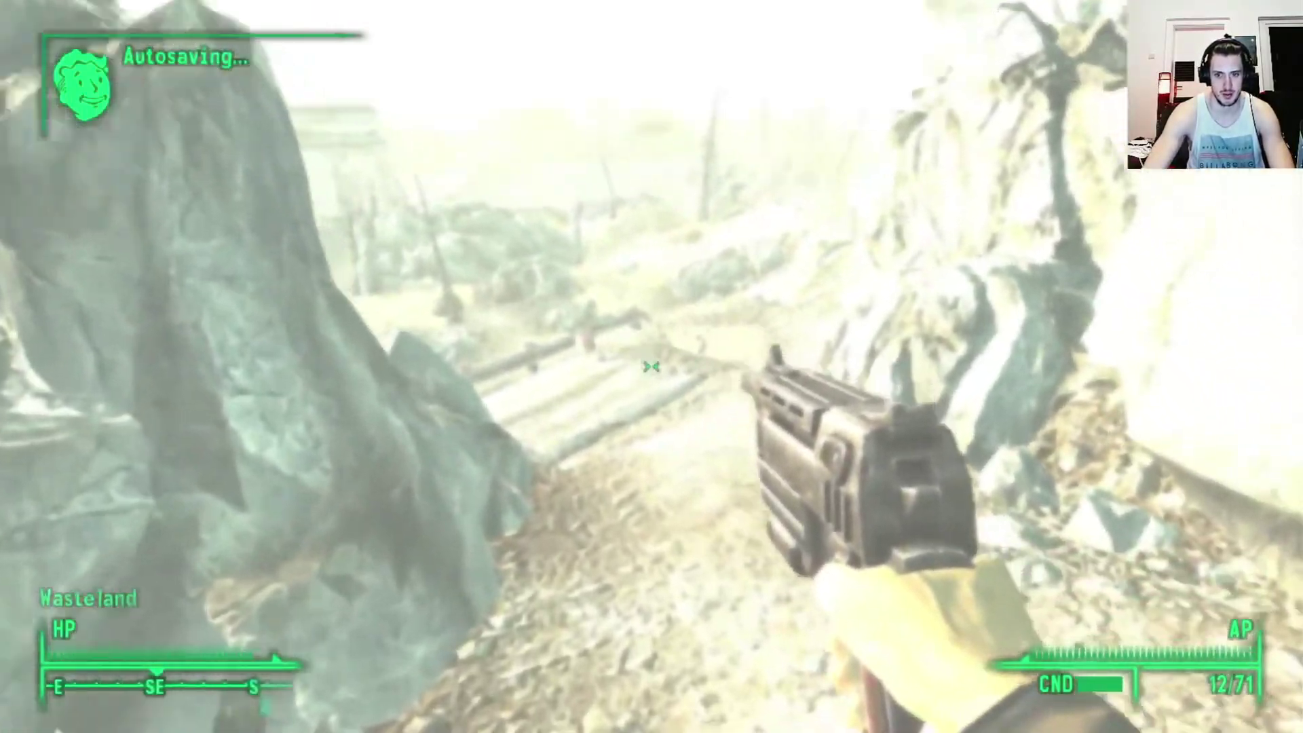
key(w)
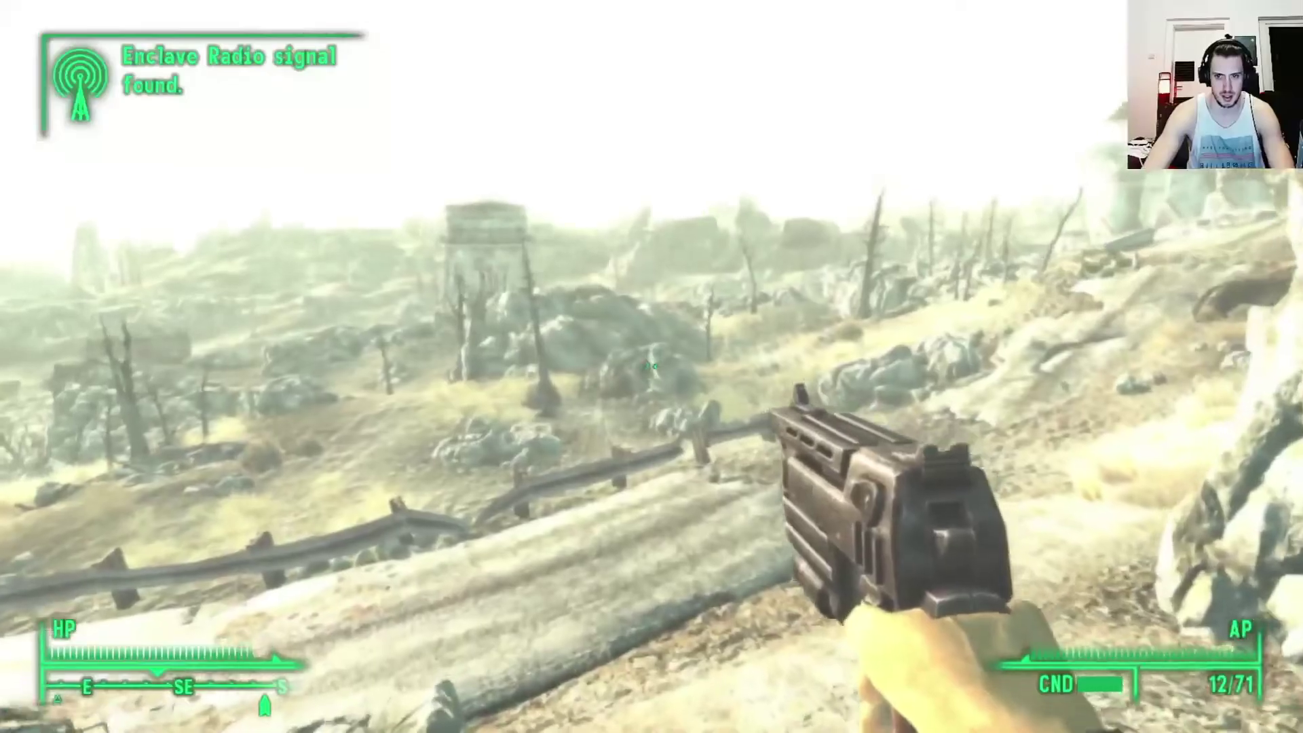
key(w)
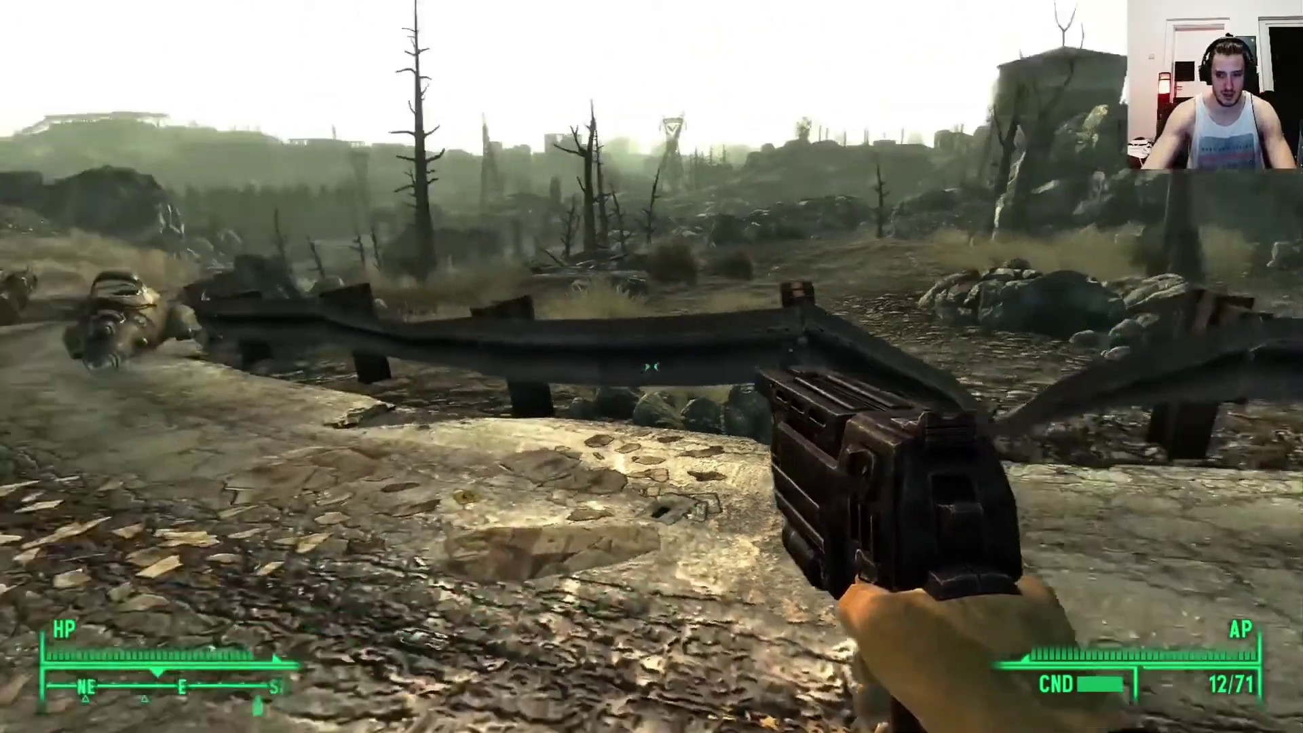
key(w)
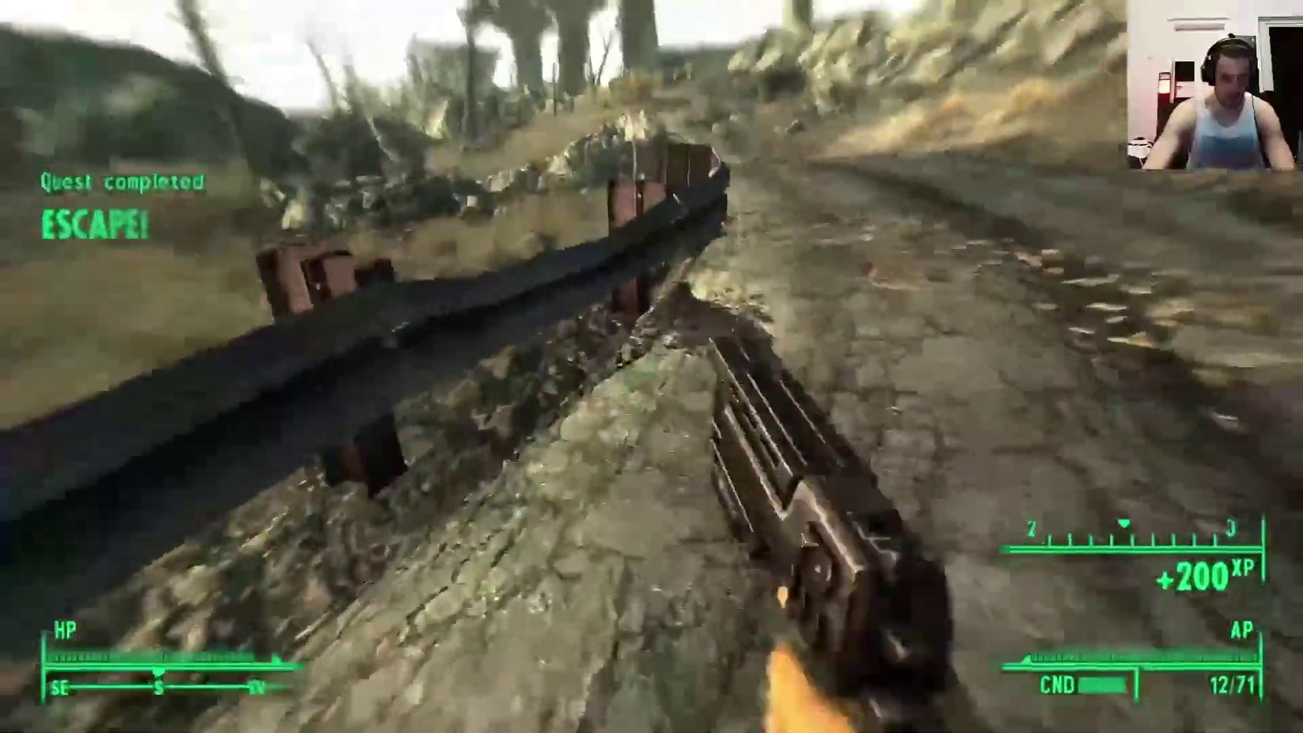
key(w)
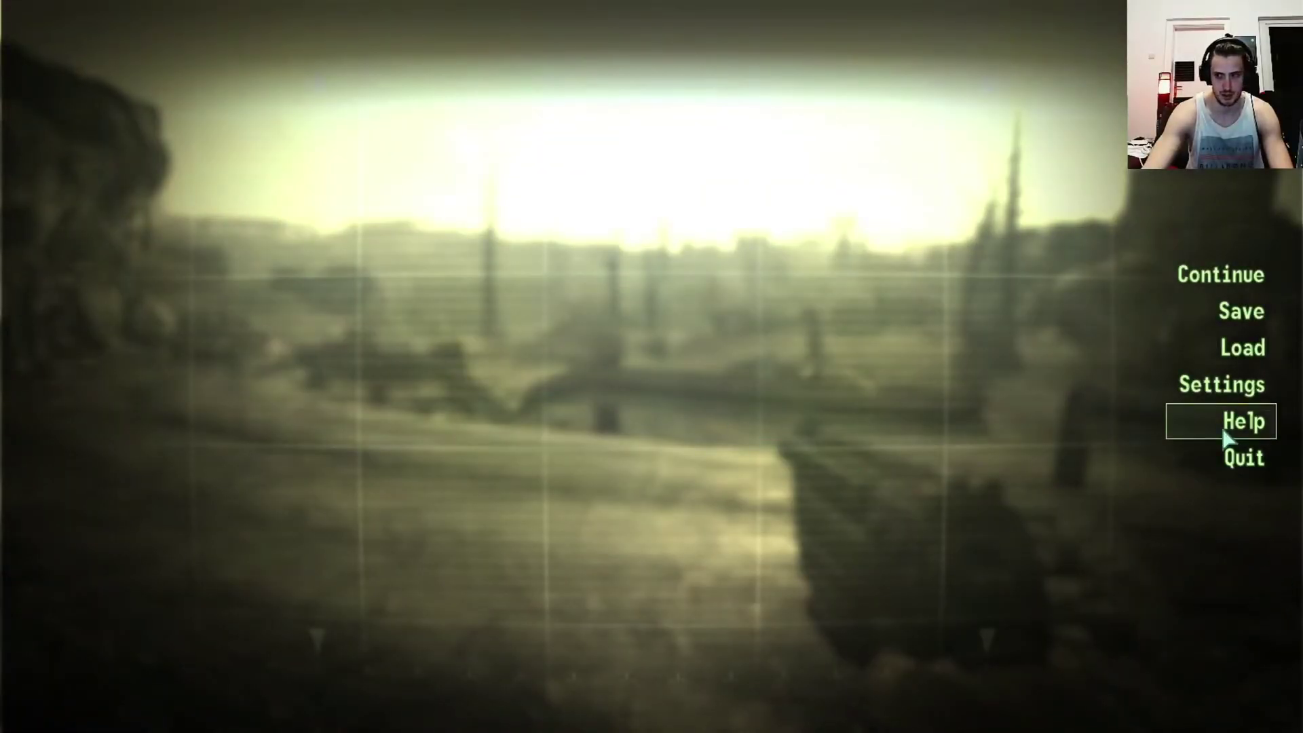
click(1240, 458)
click(1106, 498)
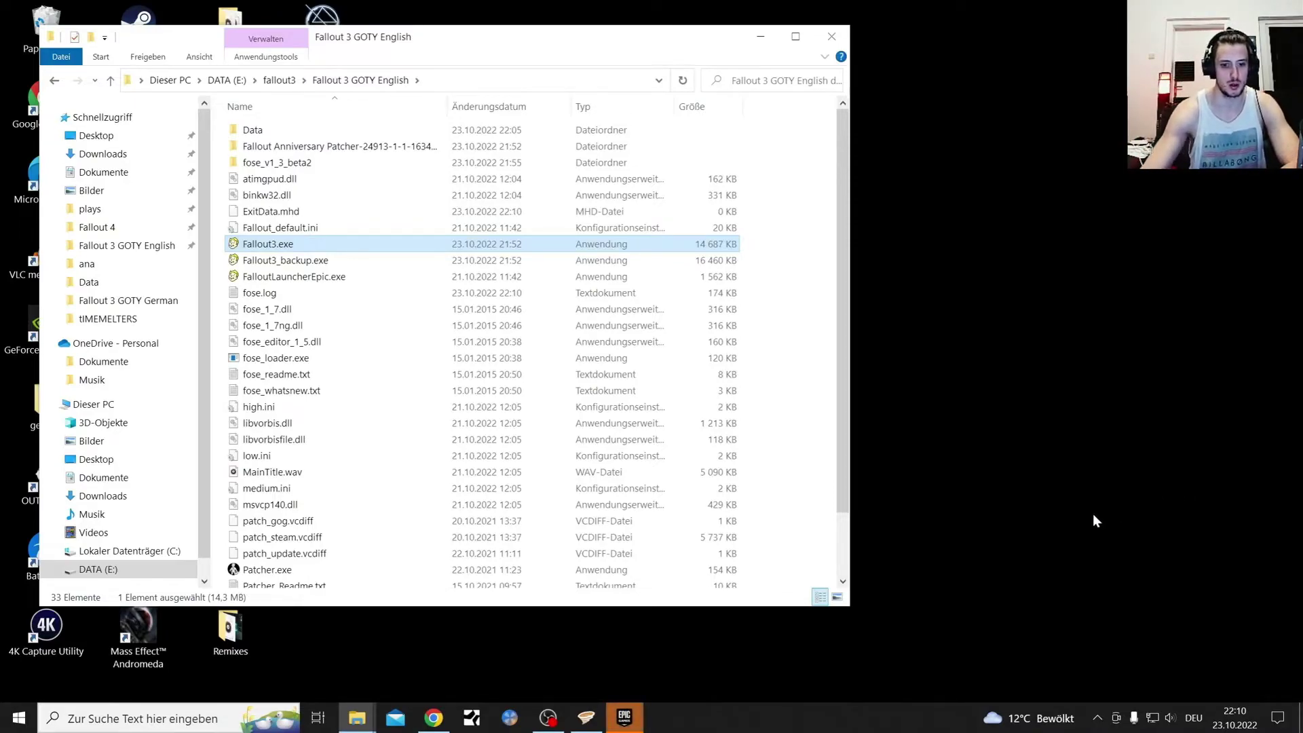
Step: Switch to Chrome, review the Reddit fixguide and Bethesda's Epic mod installation article, and close the downloads bar
click(442, 724)
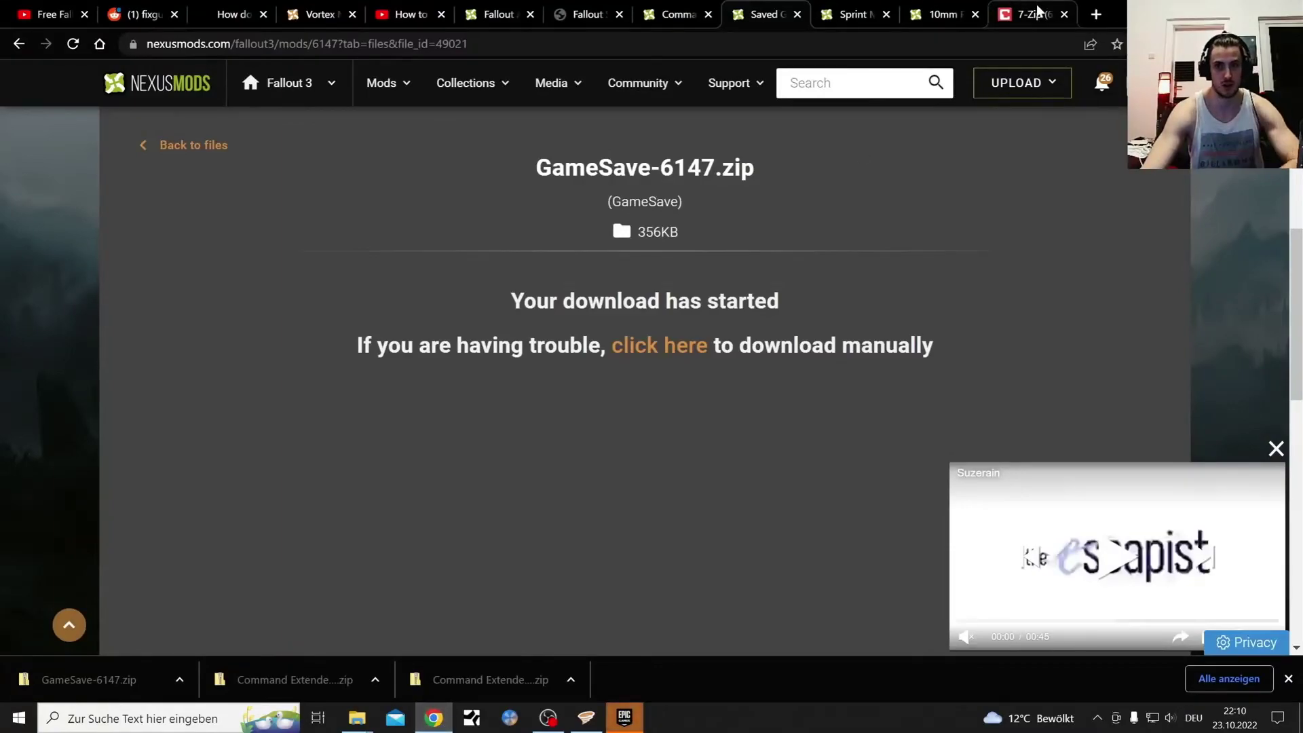
click(129, 12)
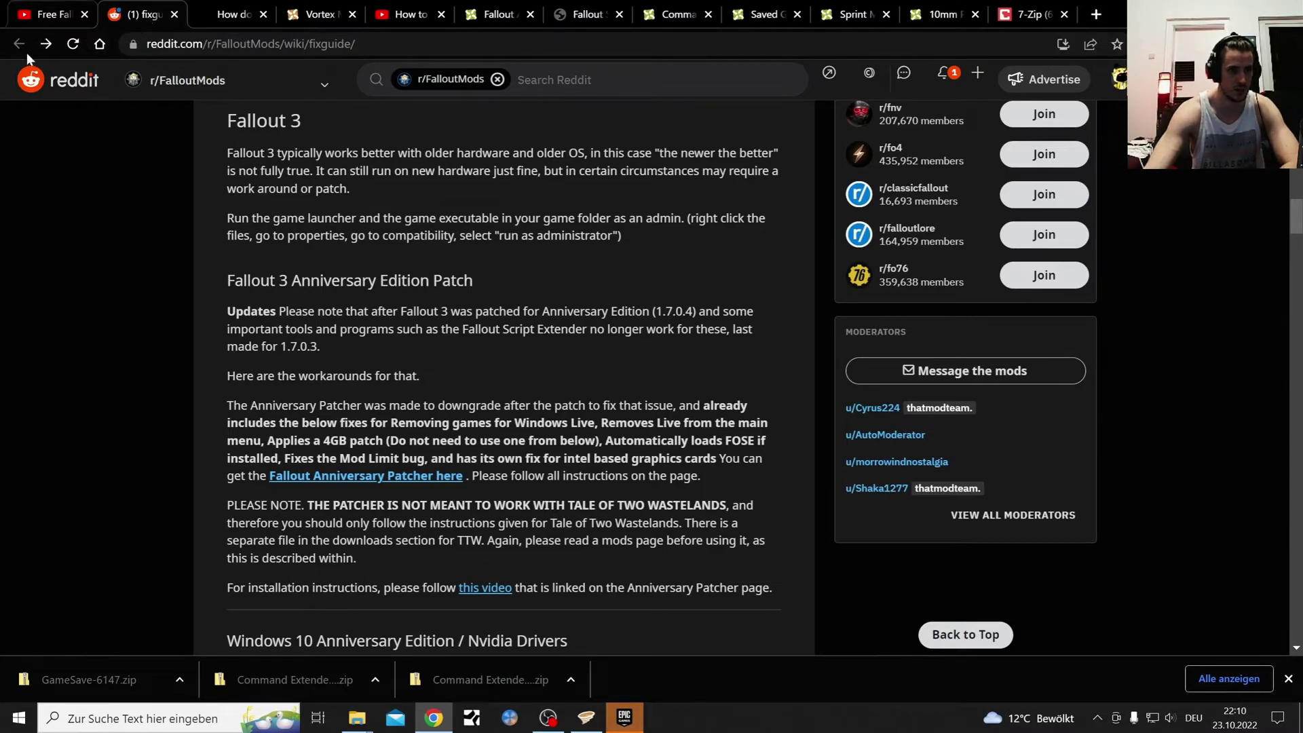
click(209, 14)
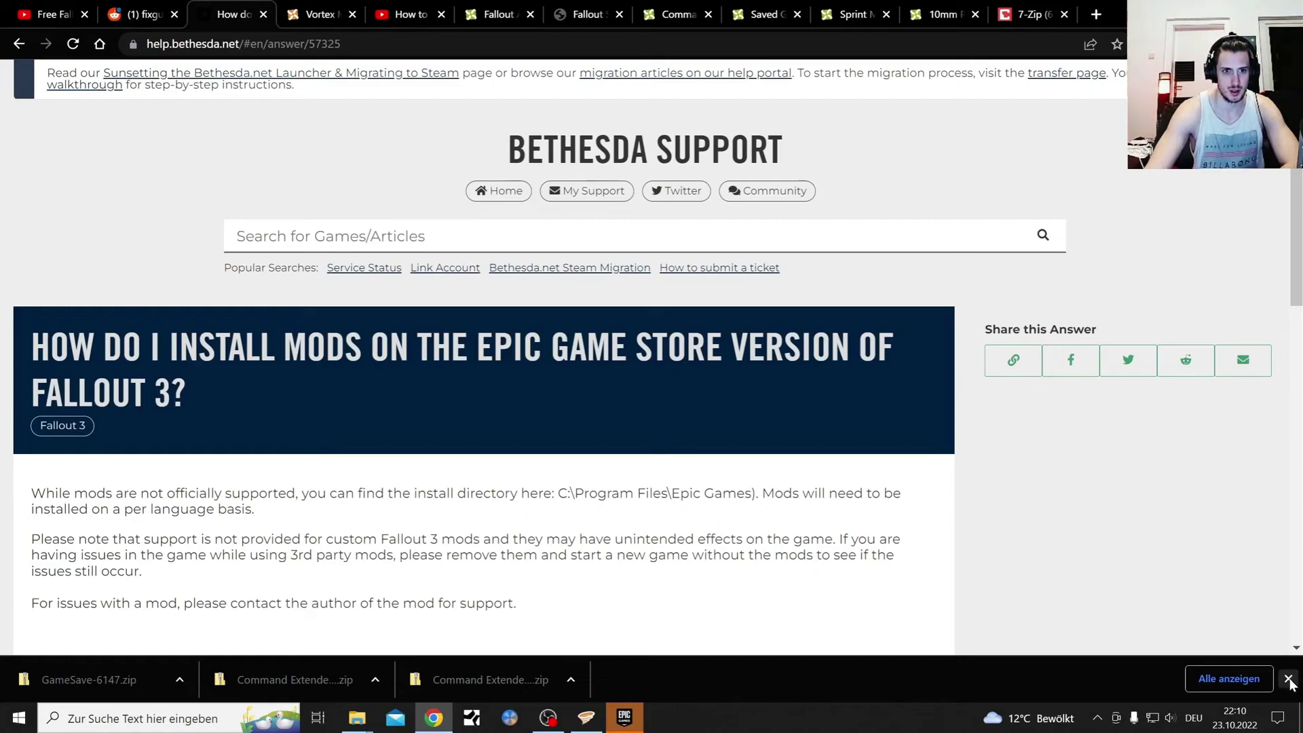
click(1288, 679)
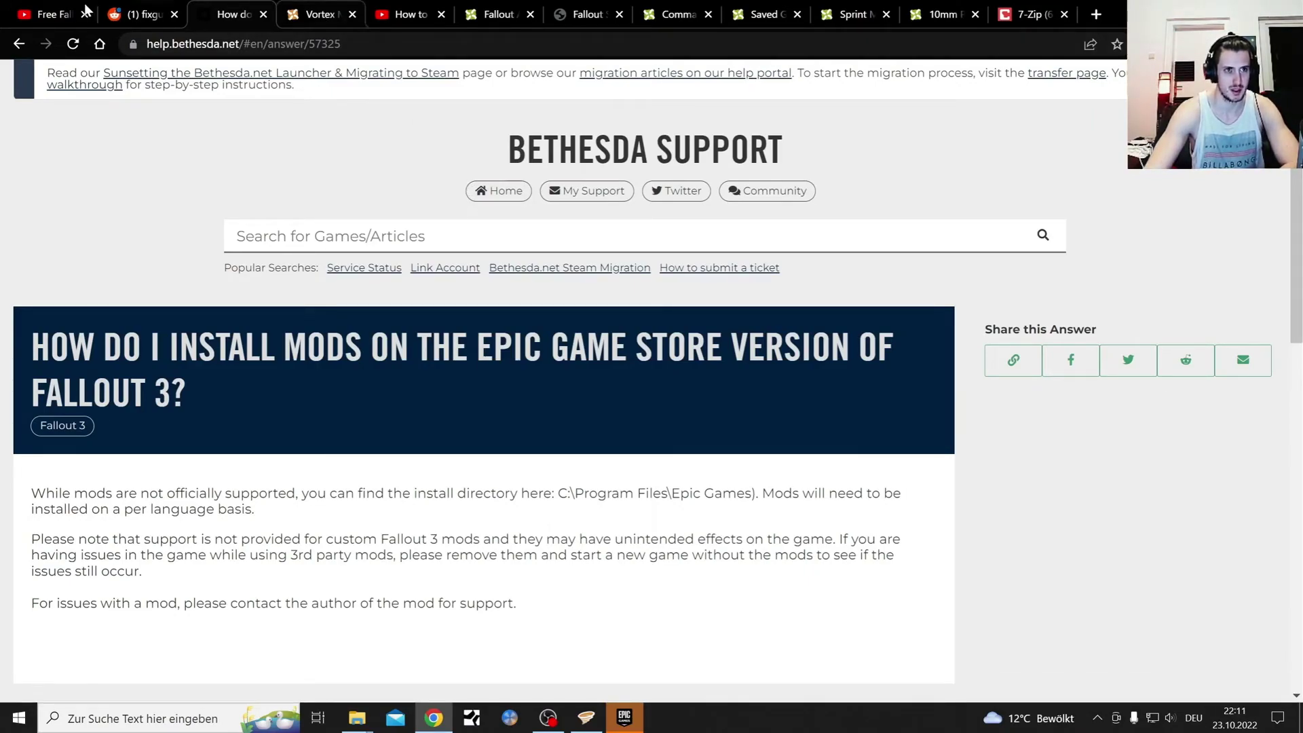
Step: Review the open reference pages from the YouTube comment with links through Vortex, the downgrade video, Anniversary Patcher, FOSE and Command Extender to the saved game
click(57, 8)
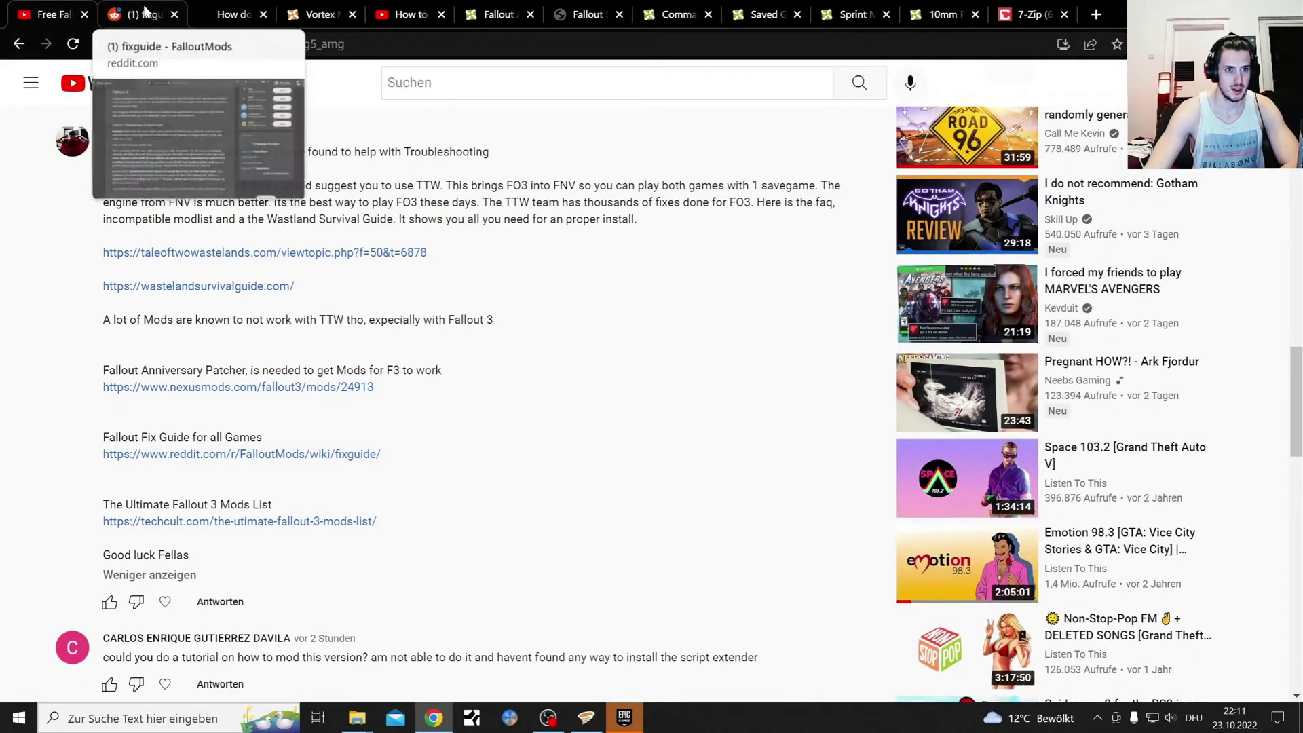
click(145, 11)
click(234, 12)
click(319, 11)
click(405, 8)
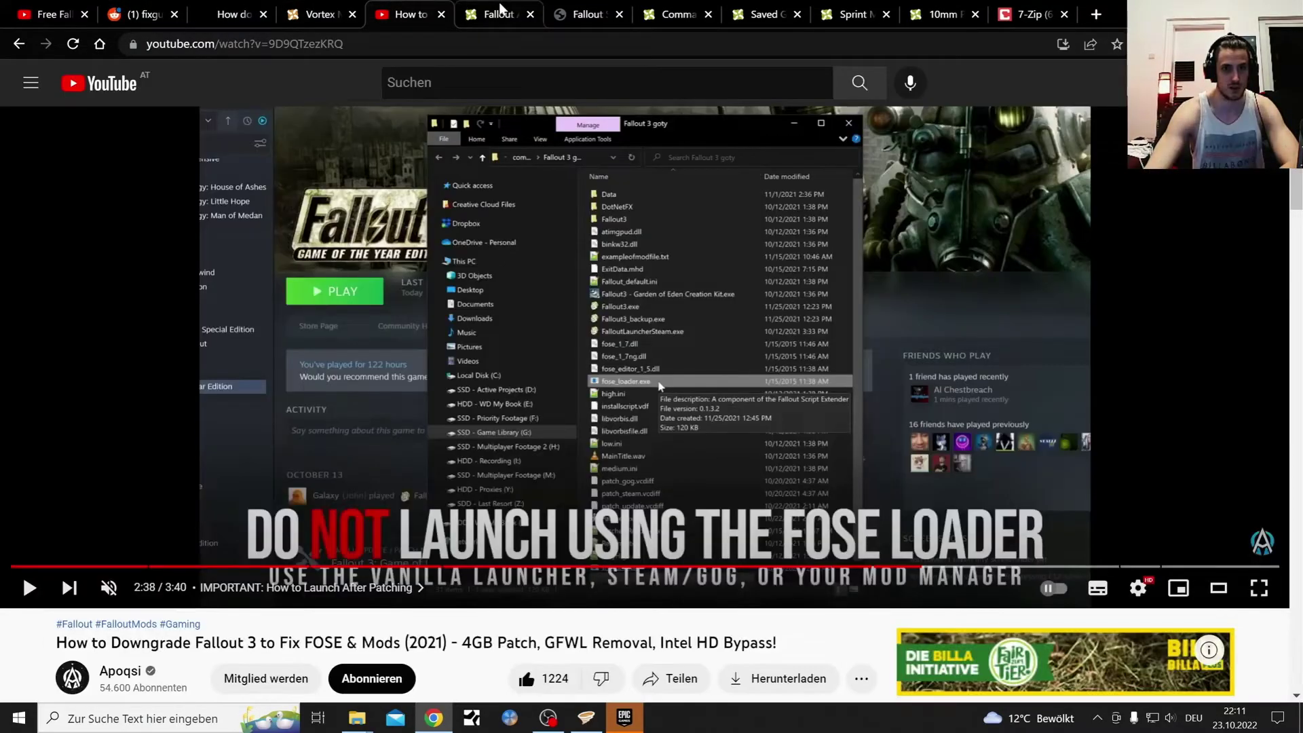
click(498, 10)
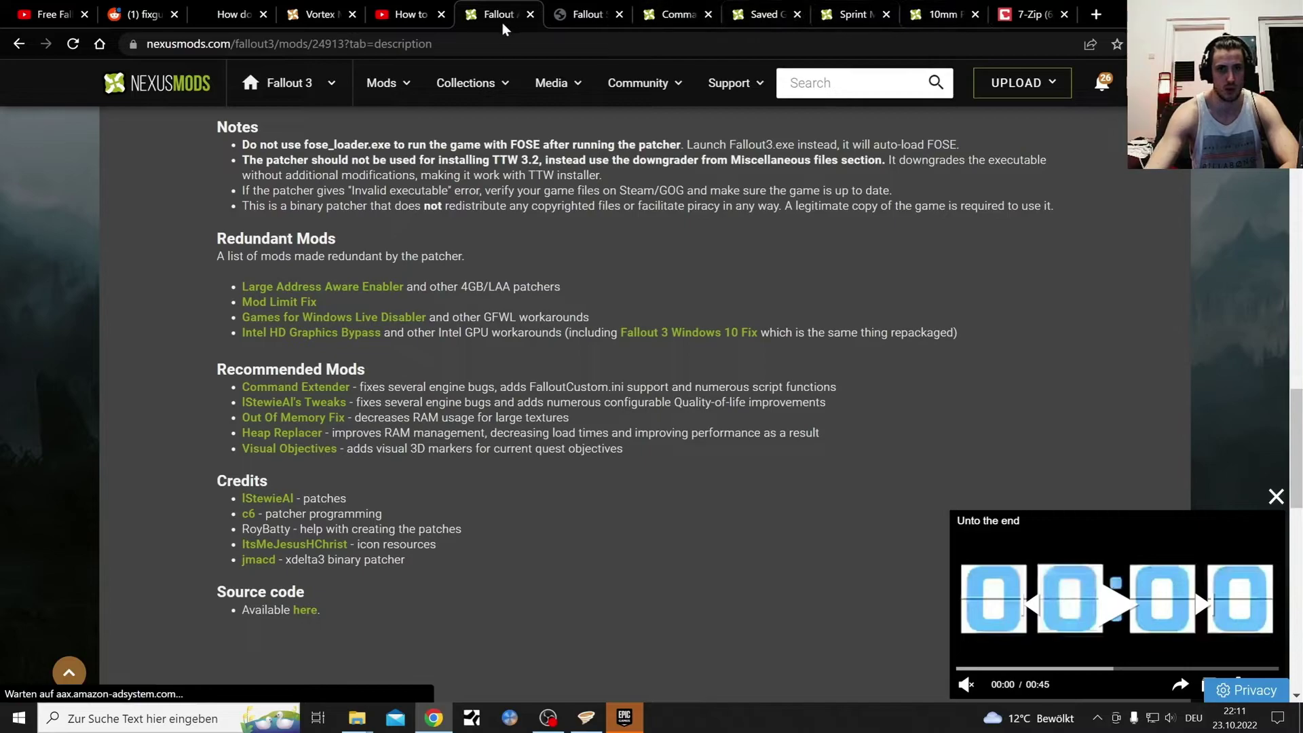
click(577, 19)
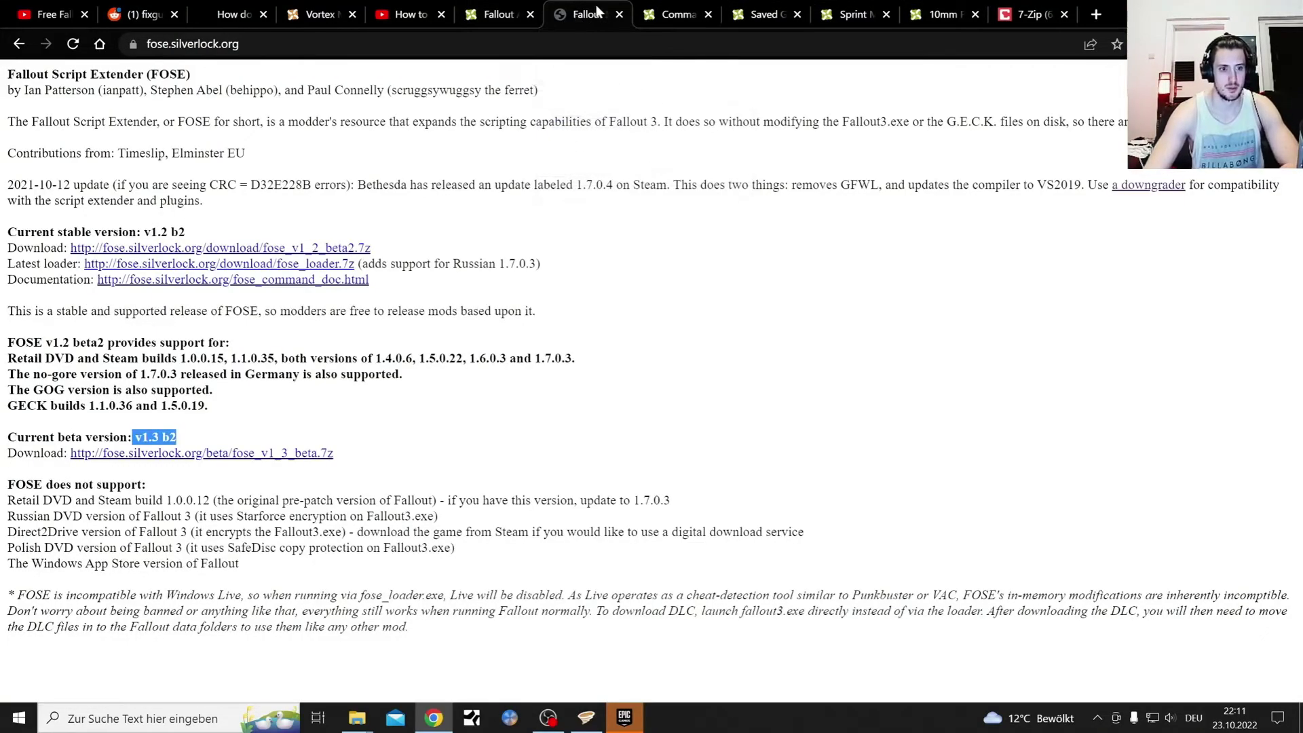
click(669, 14)
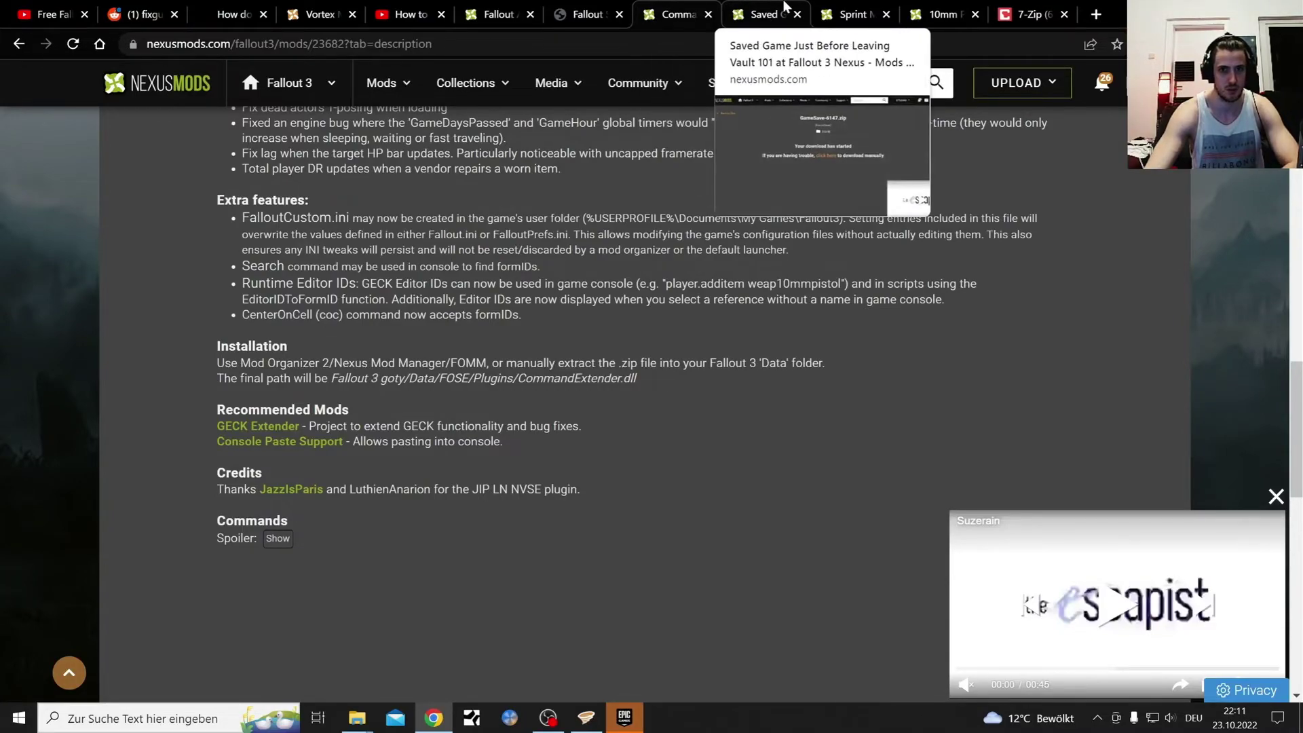
click(755, 20)
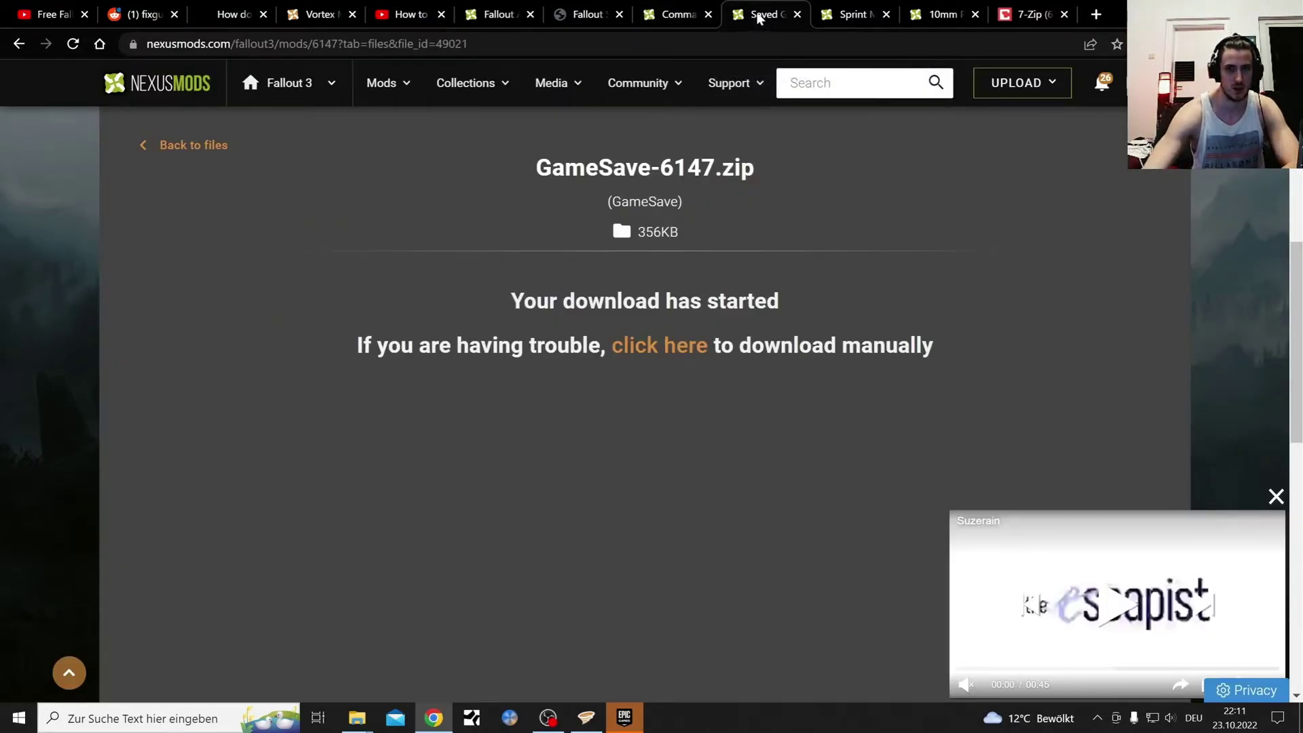
Step: Examine the pages for Fallout Anniversary Patcher, FOSE, Command Extender, Sprint Mod and 10mm Pistol Retextured, including the mod headers
click(506, 13)
scroll(437, 267, up, 15)
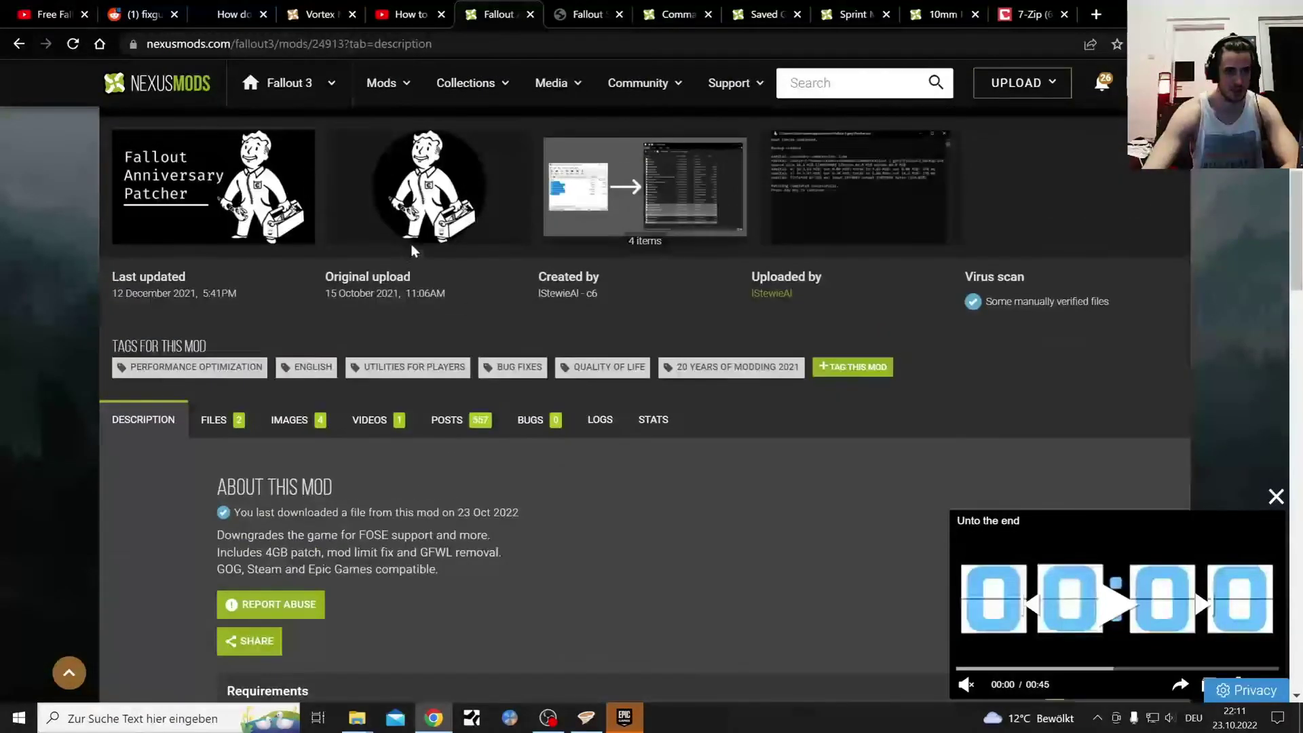
click(587, 17)
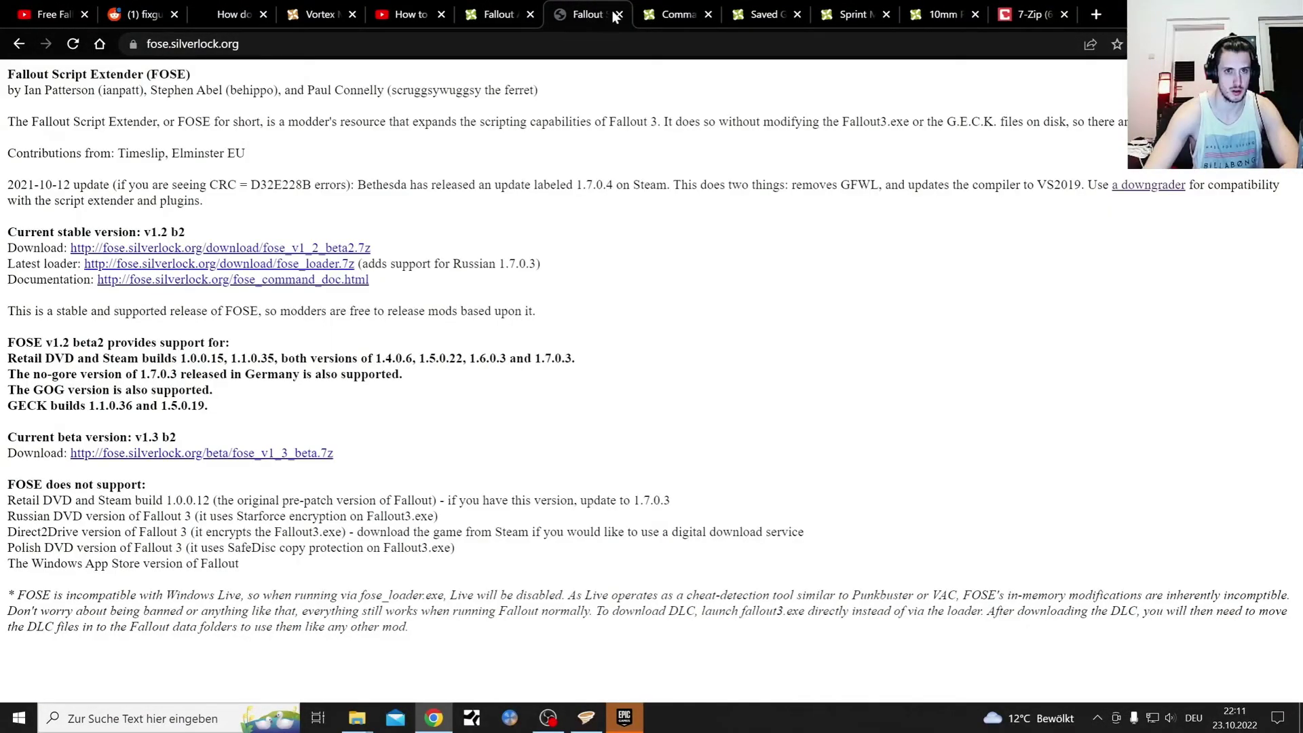
click(677, 13)
key(Home)
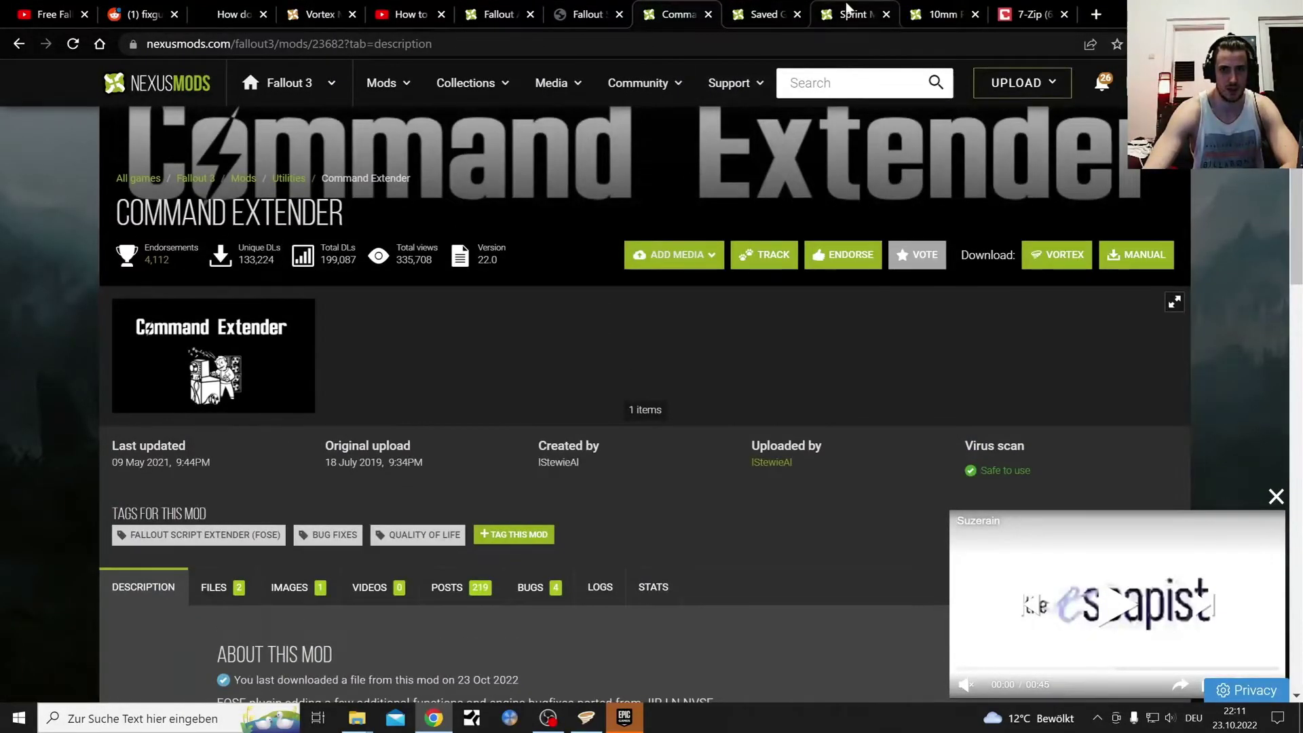
click(853, 13)
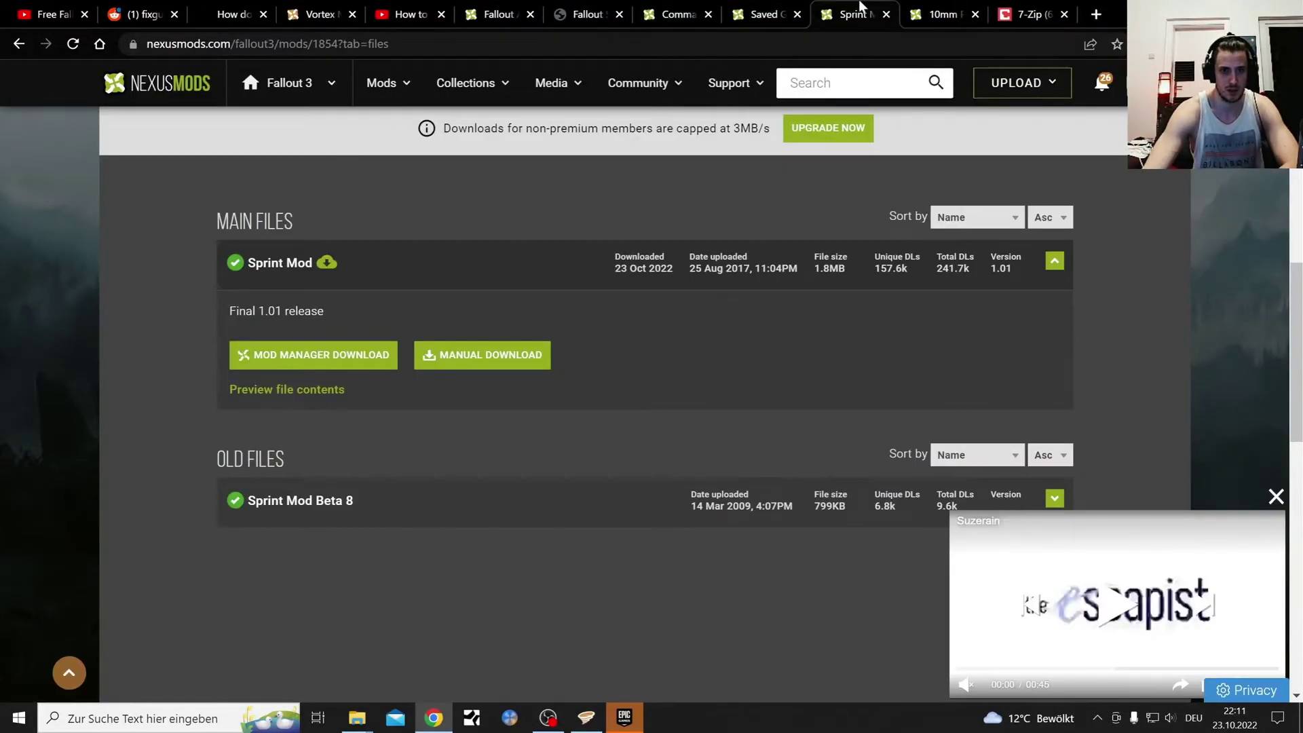
click(962, 15)
scroll(426, 437, up, 7)
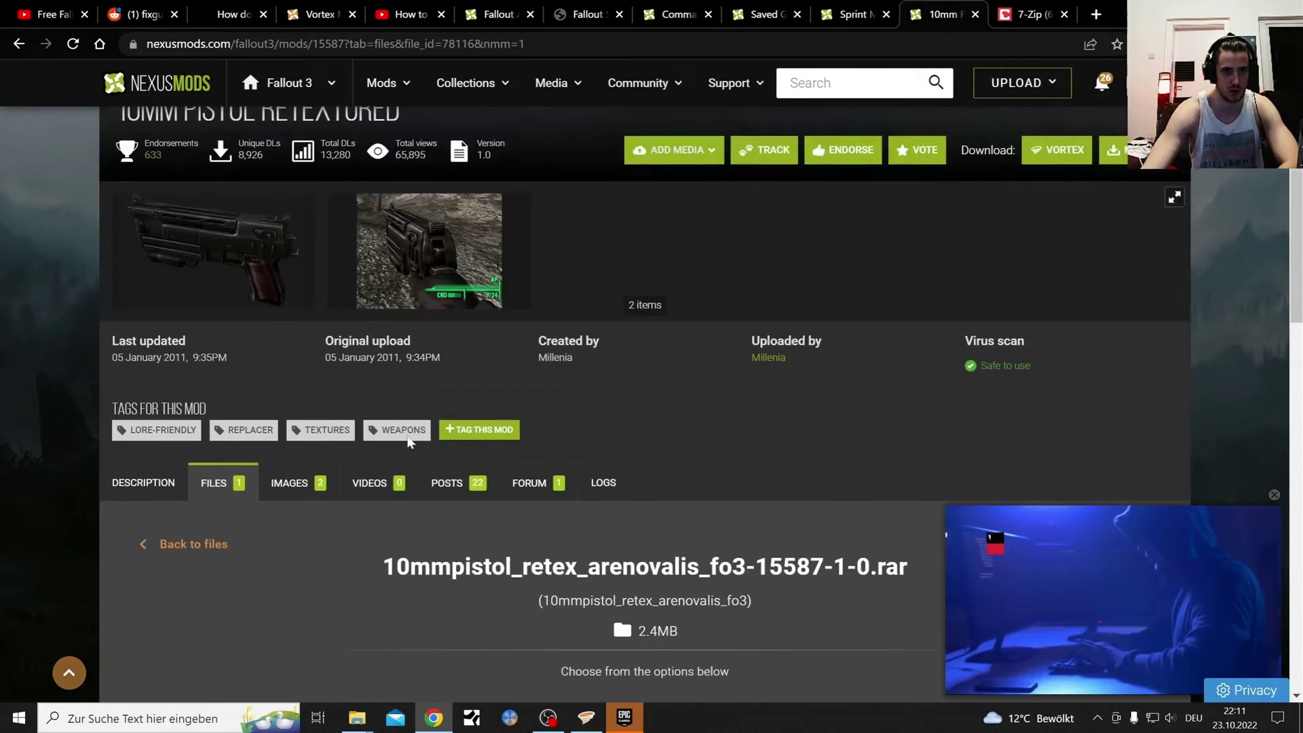
scroll(293, 462, up, 3)
scroll(256, 427, up, 1)
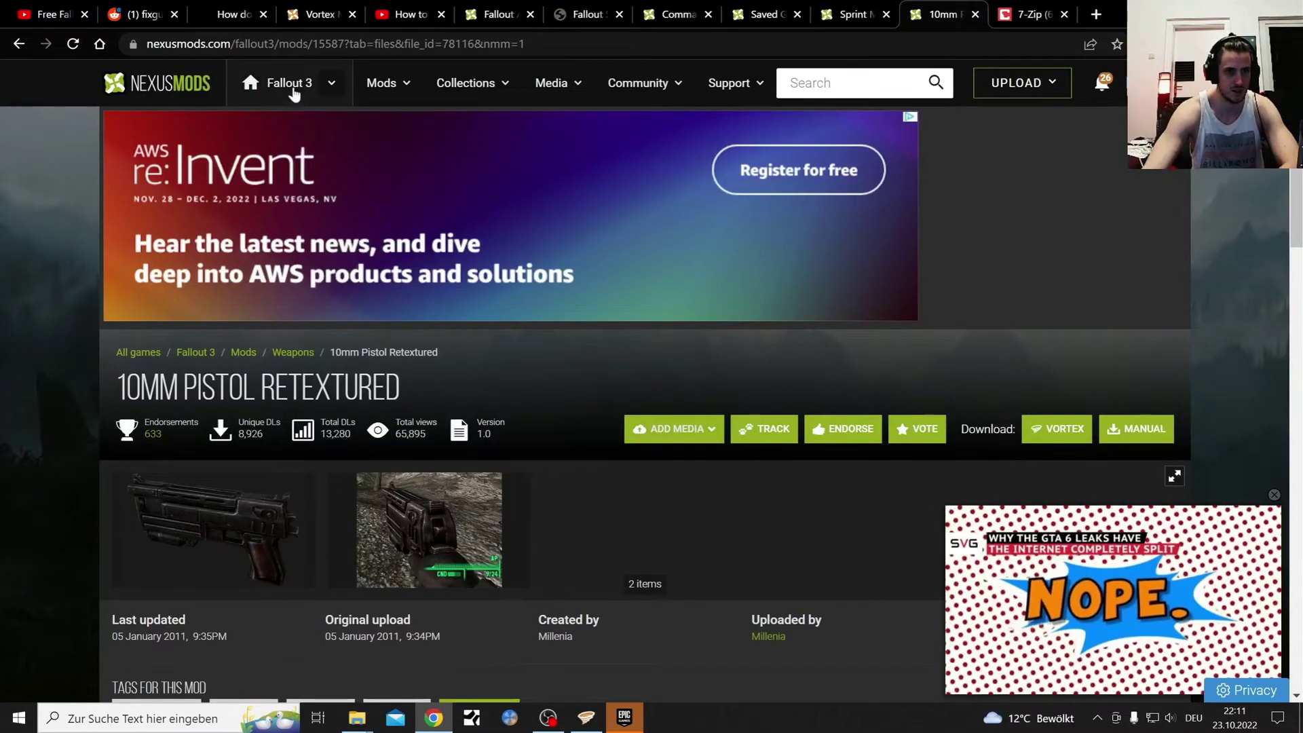
Step: Open the Fallout 3 mod search page of Nexus Mods in a new tab and browse the most recently published mods
click(1095, 15)
text(fall)
click(293, 278)
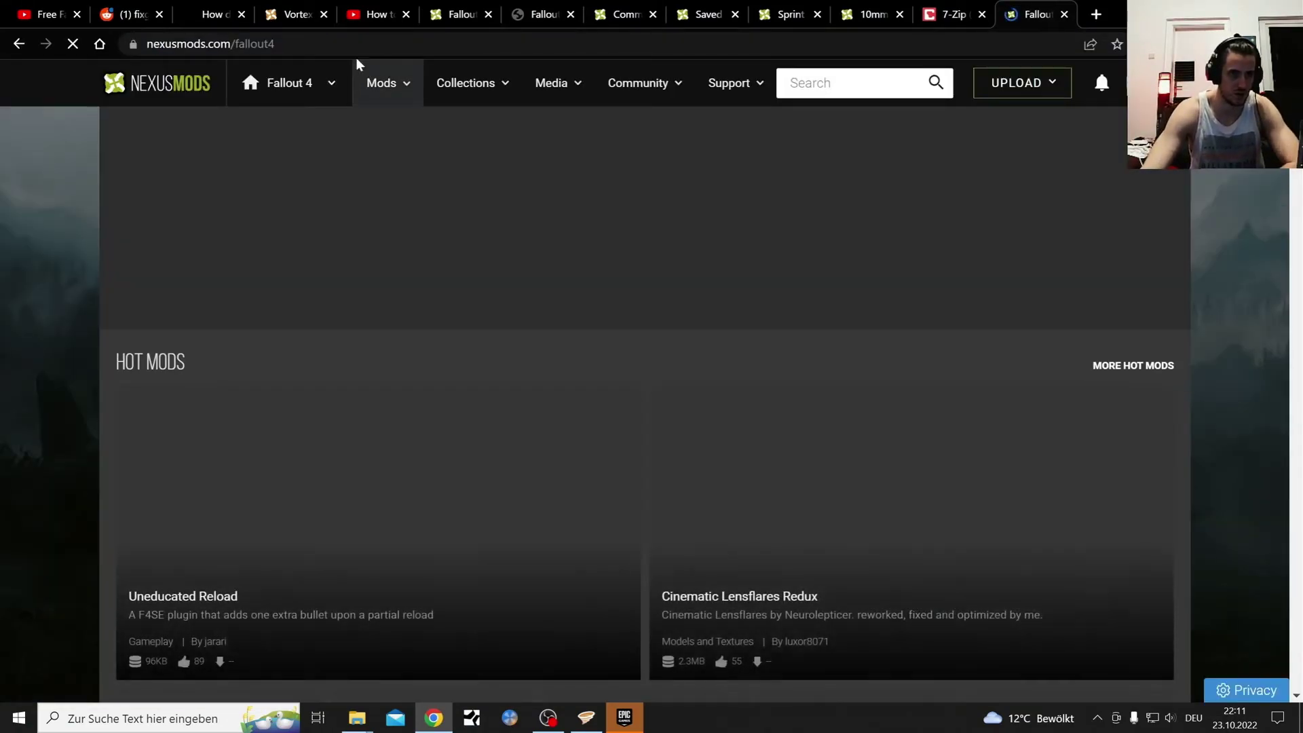
click(312, 44)
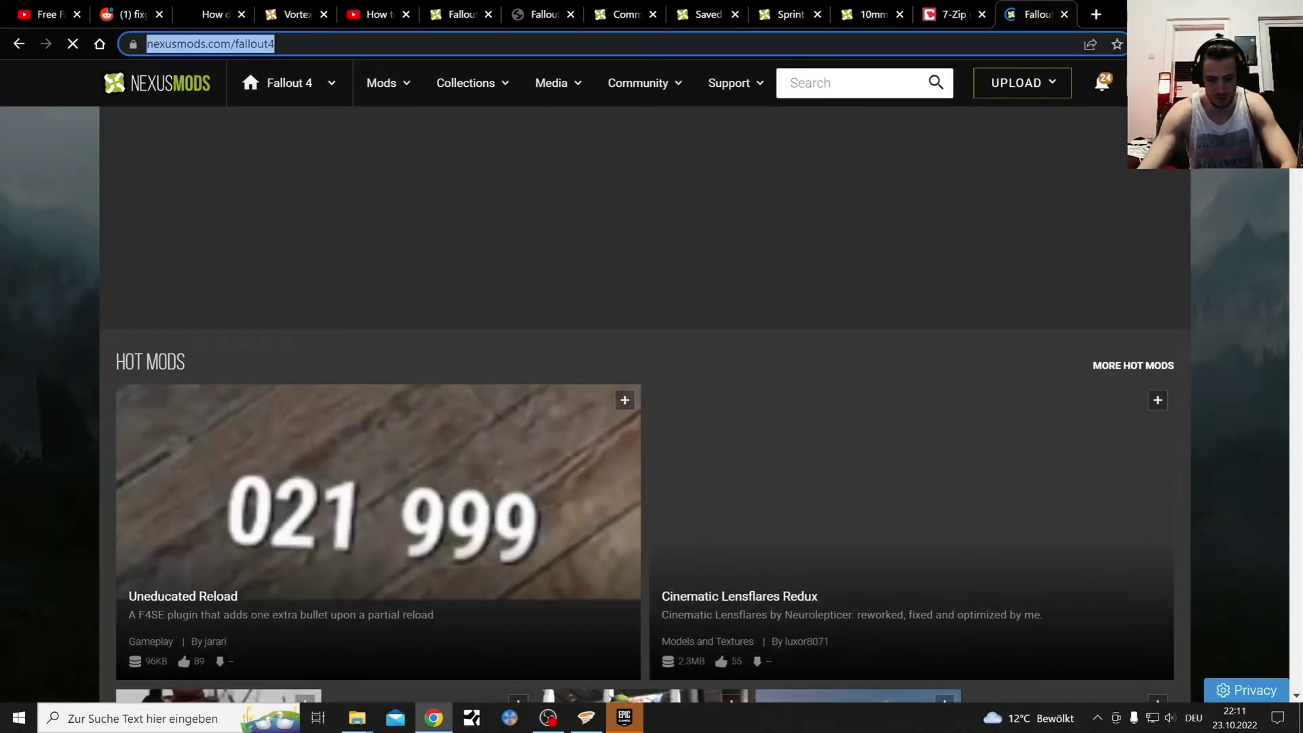
text(fallou)
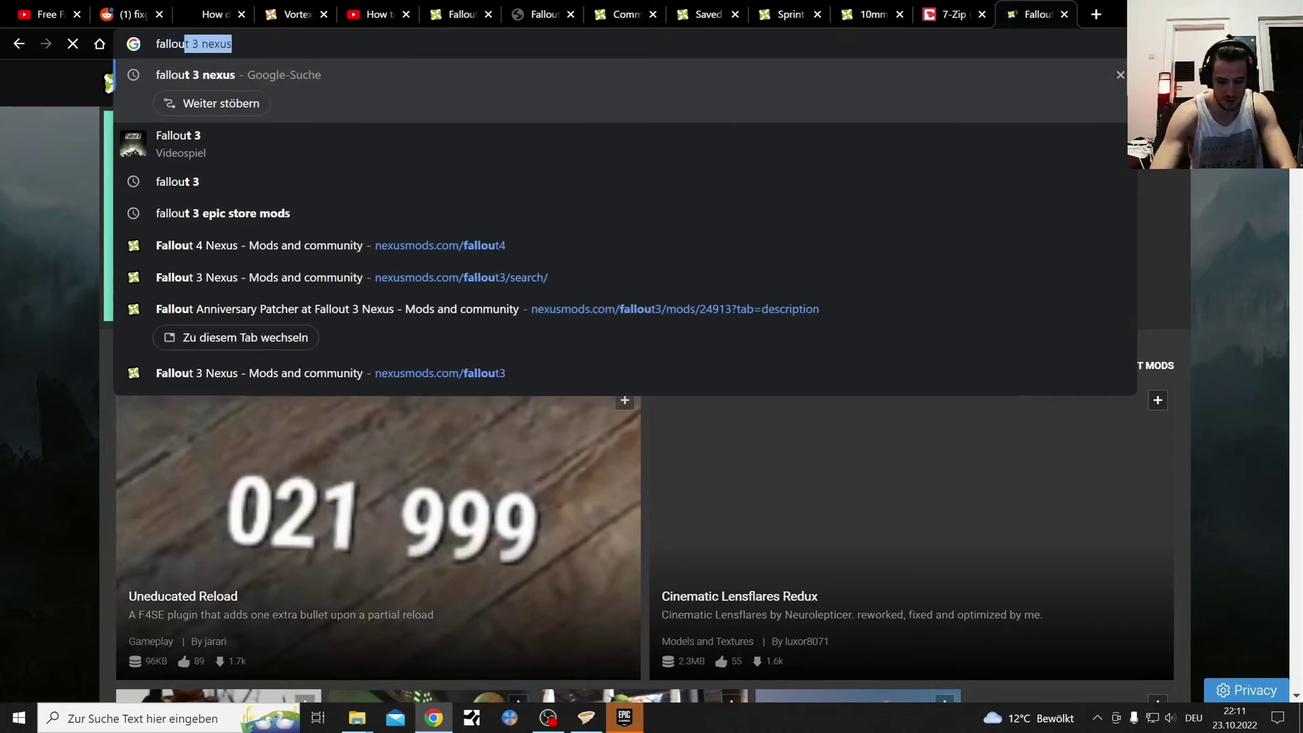
click(309, 314)
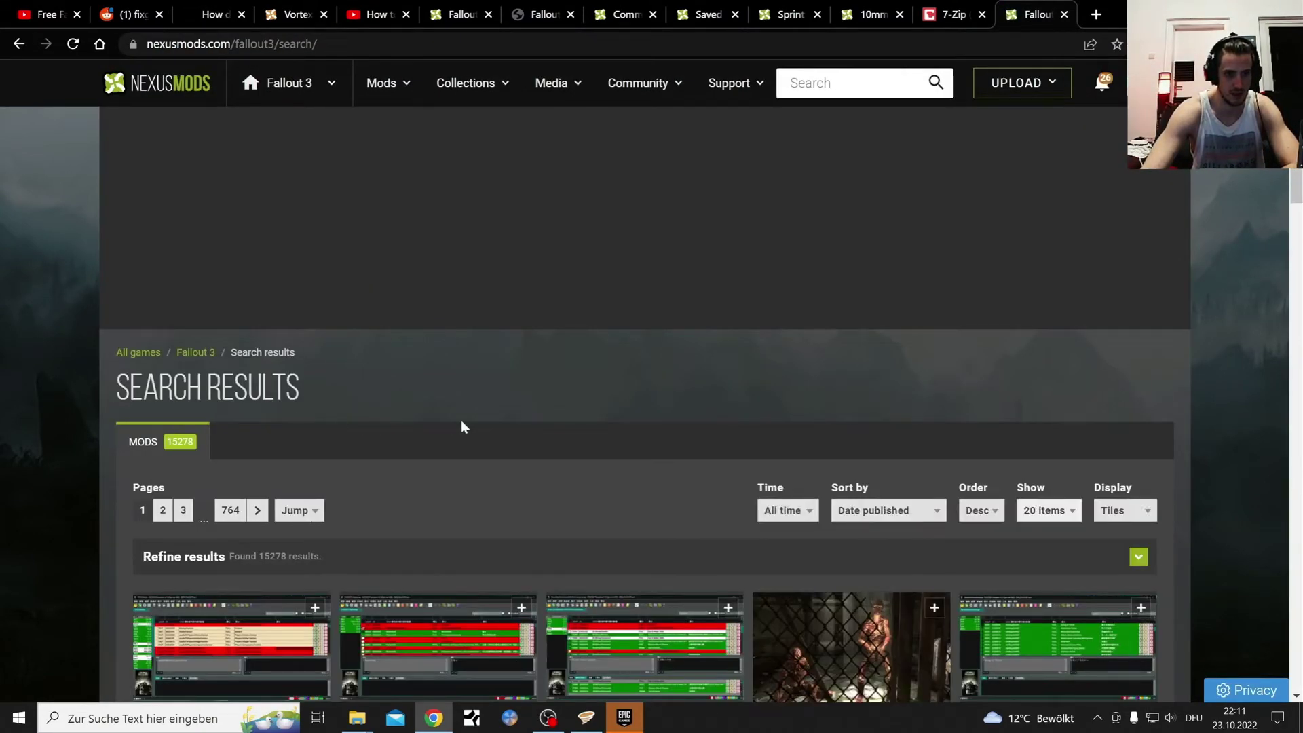
scroll(458, 426, down, 4)
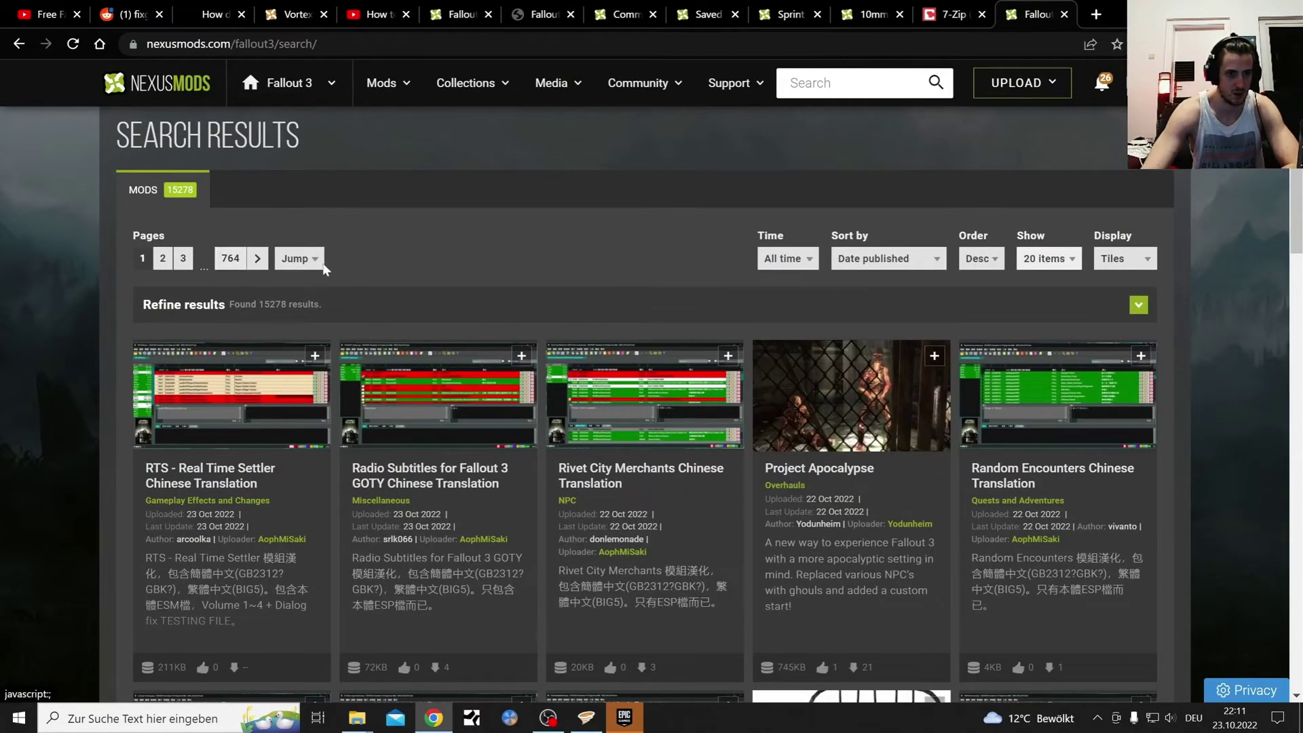
scroll(671, 304, down, 6)
scroll(696, 323, up, 6)
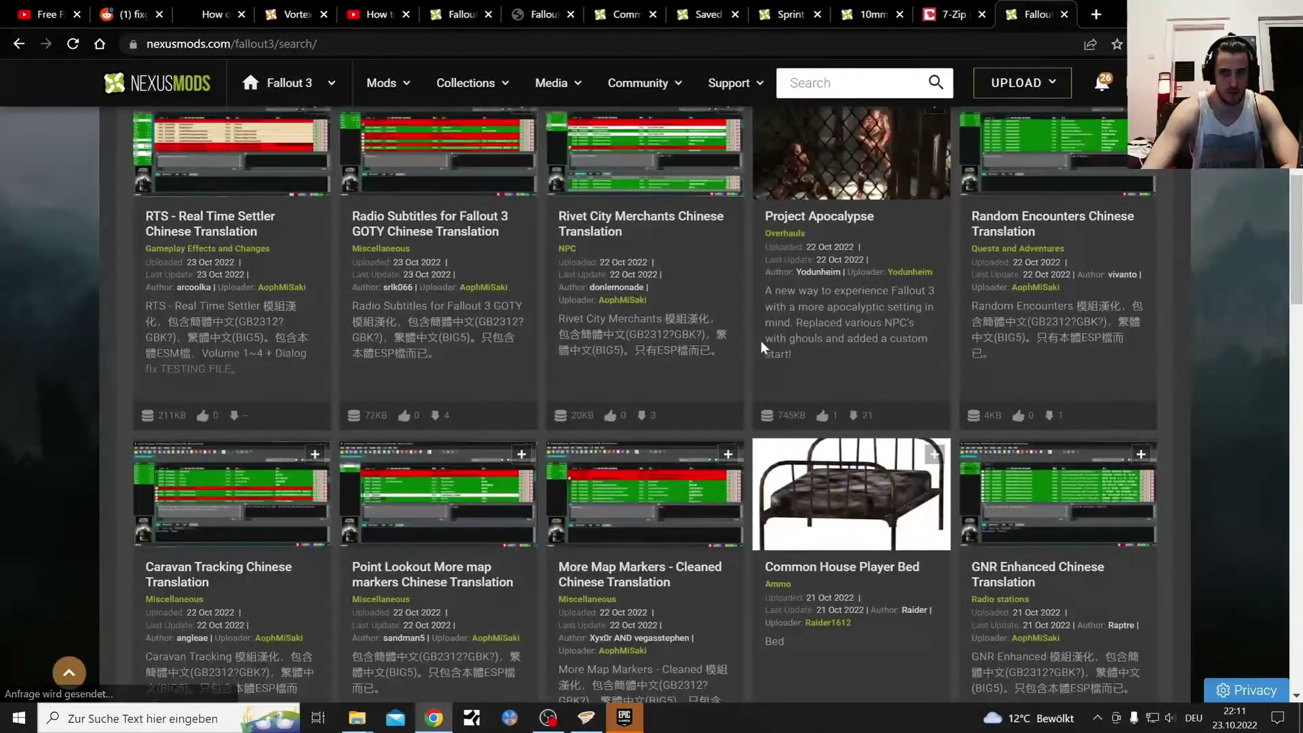
Step: Open the Fallout 3 home page on Nexus Mods and browse the list of all-time popular mods
scroll(331, 324, up, 4)
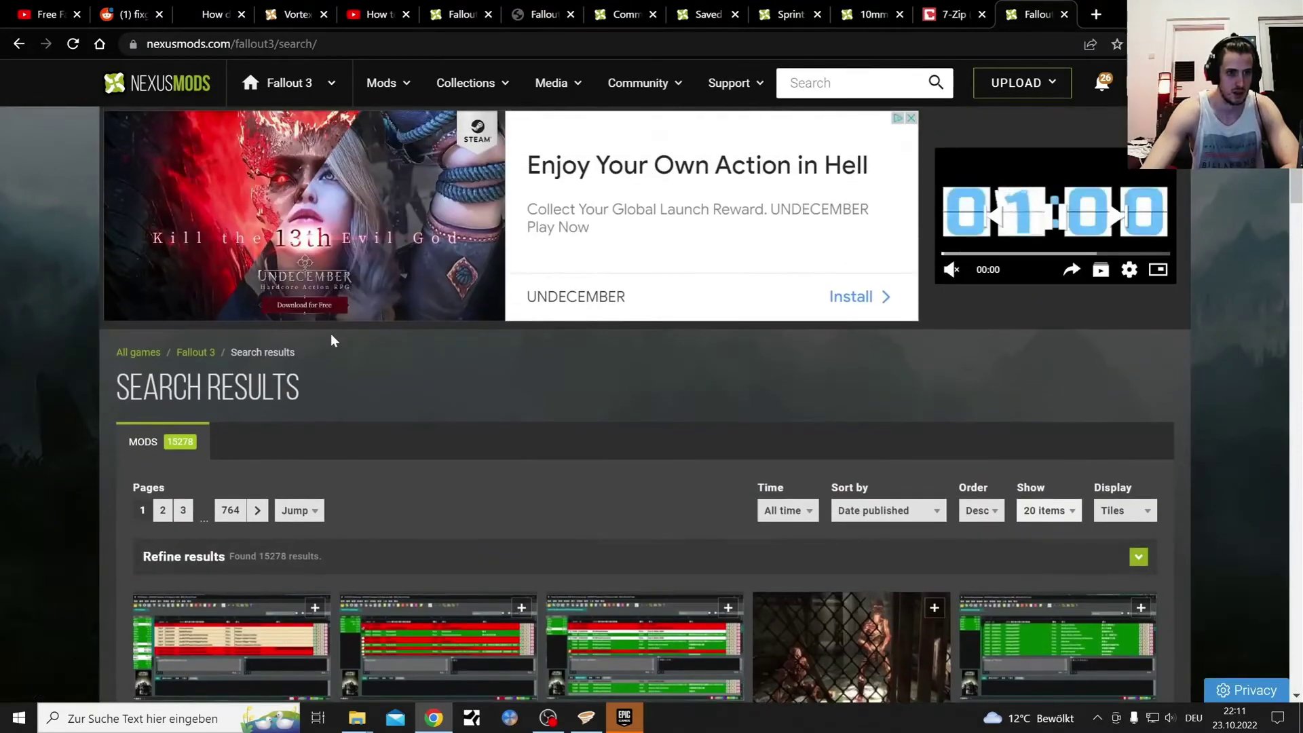
click(281, 92)
scroll(467, 363, down, 6)
scroll(495, 451, down, 4)
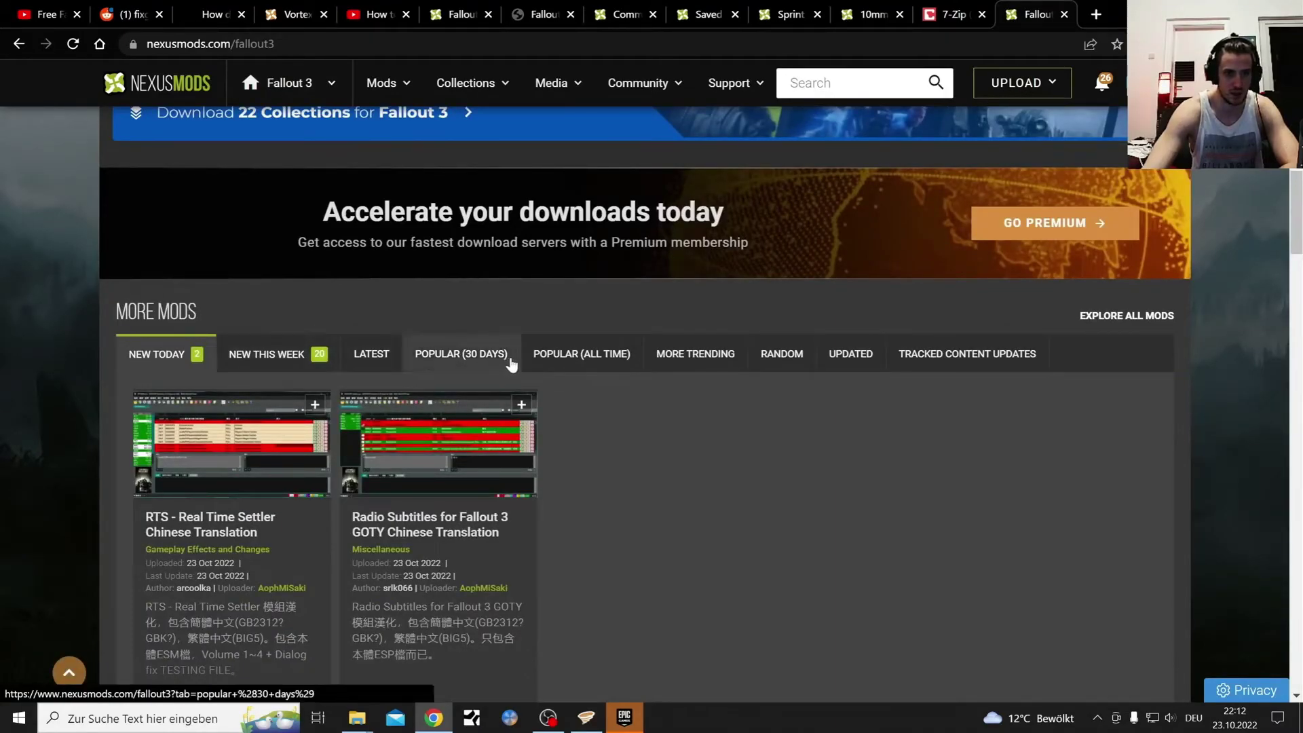
click(590, 355)
scroll(77, 332, down, 6)
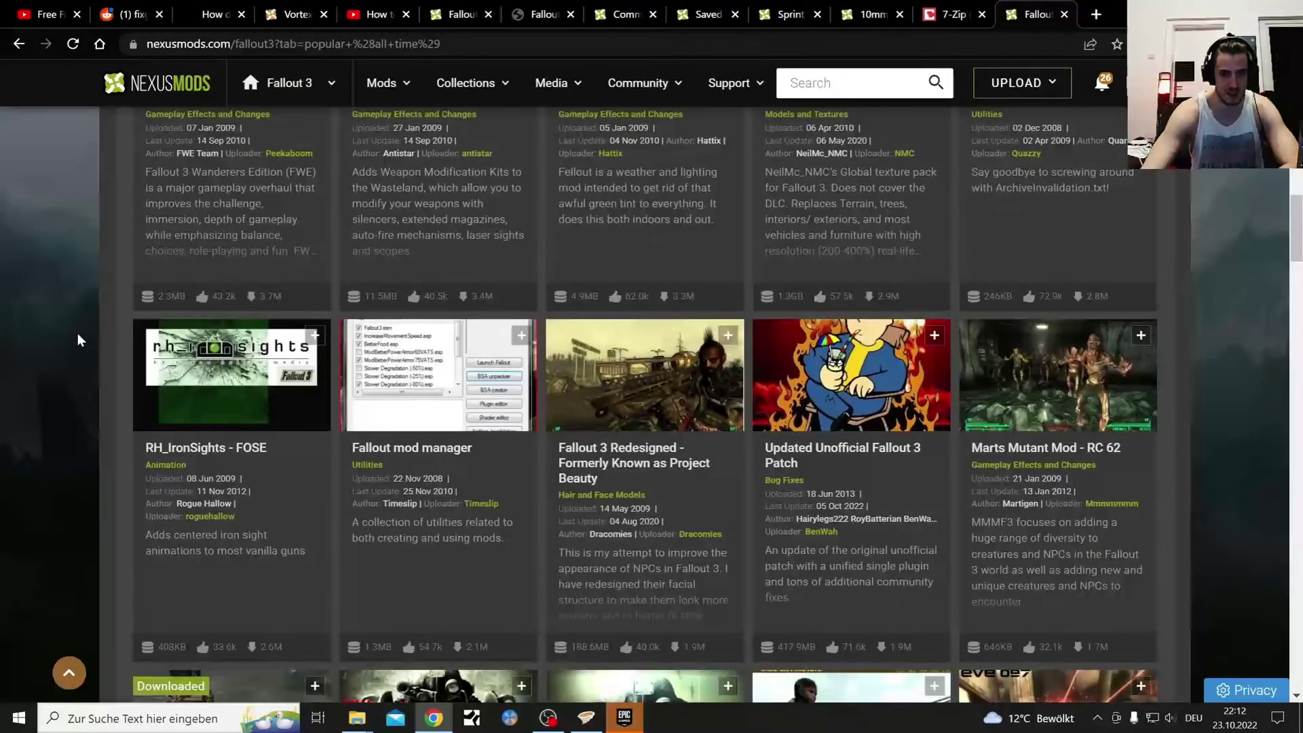
scroll(77, 332, up, 2)
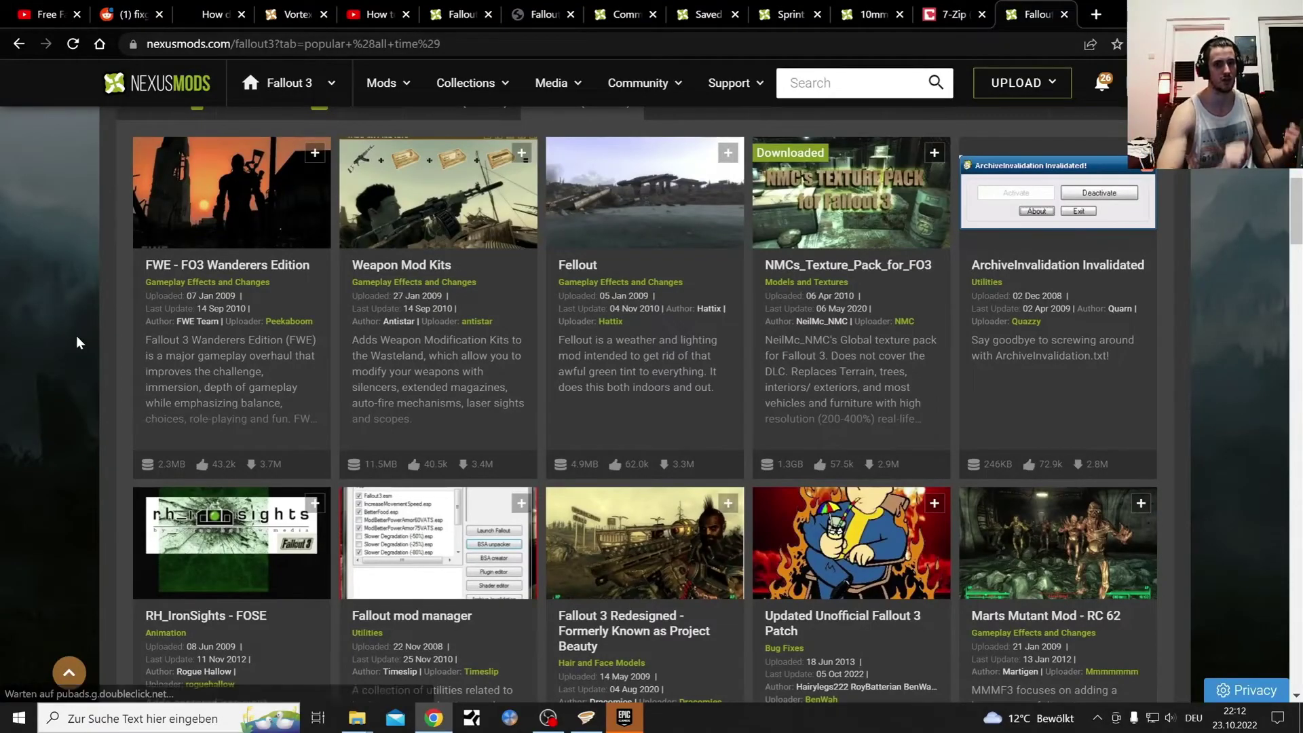
Step: Open the Fellout mod page and review its description, expanded requirements, screenshots and header details
click(570, 264)
scroll(569, 258, down, 5)
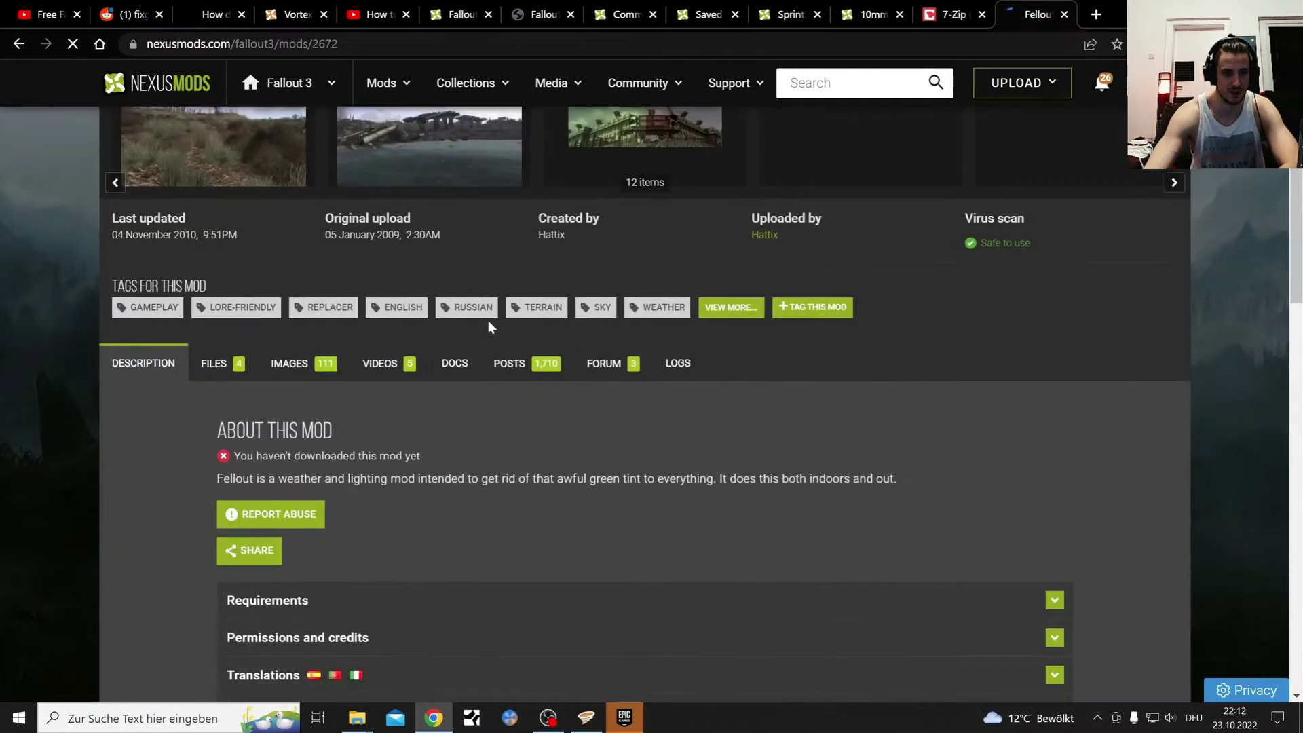
scroll(505, 295, down, 5)
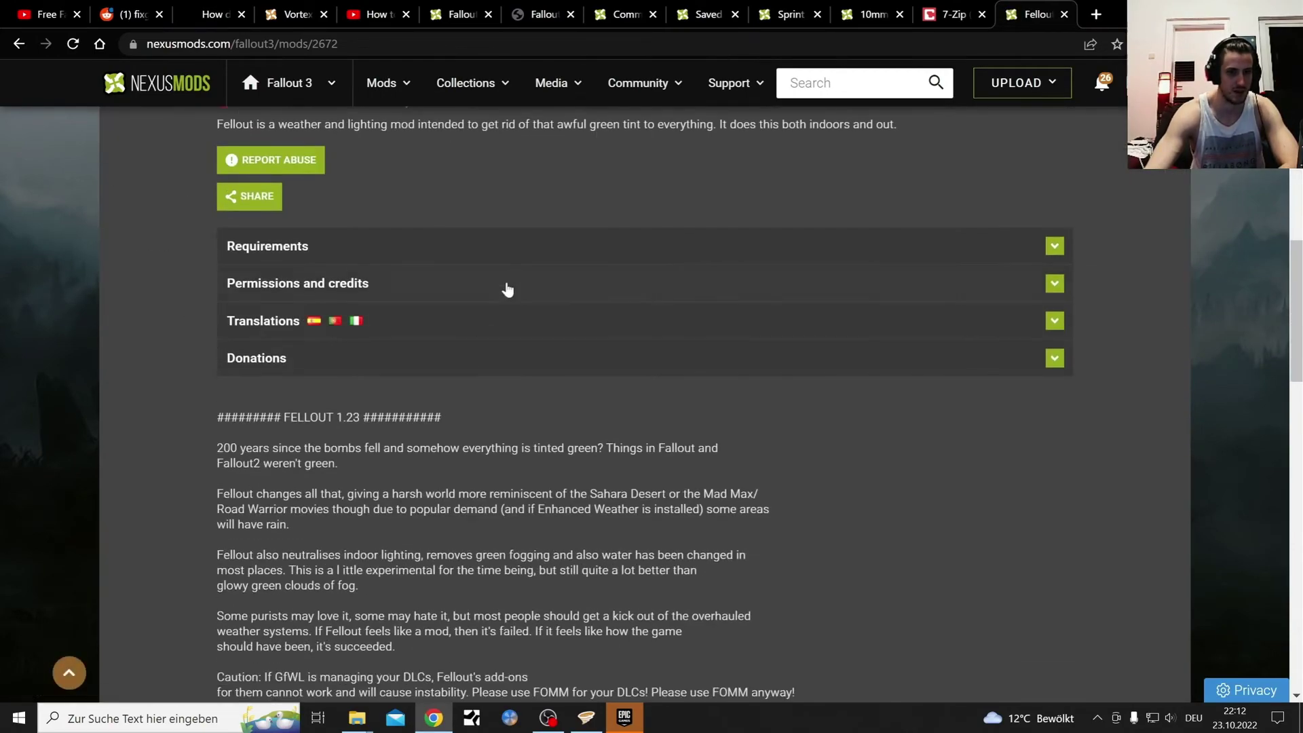
click(537, 250)
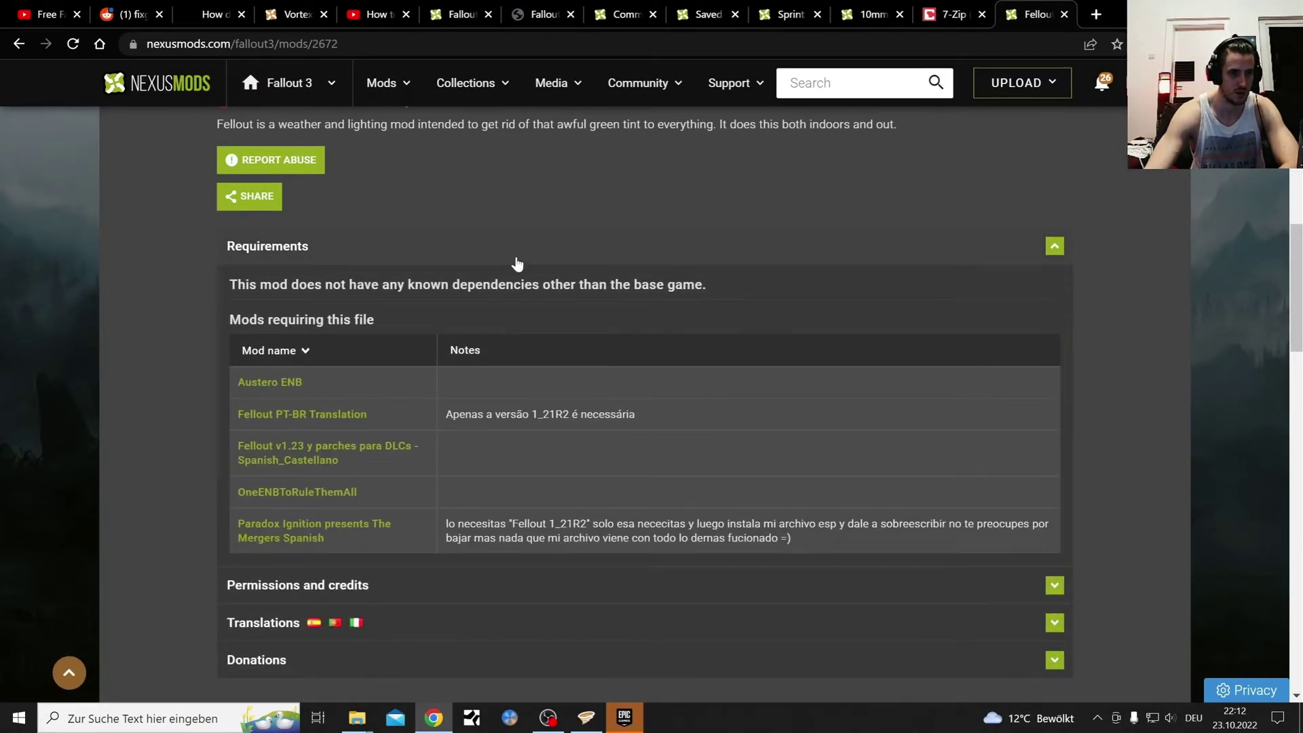
scroll(491, 324, up, 10)
scroll(596, 364, up, 1)
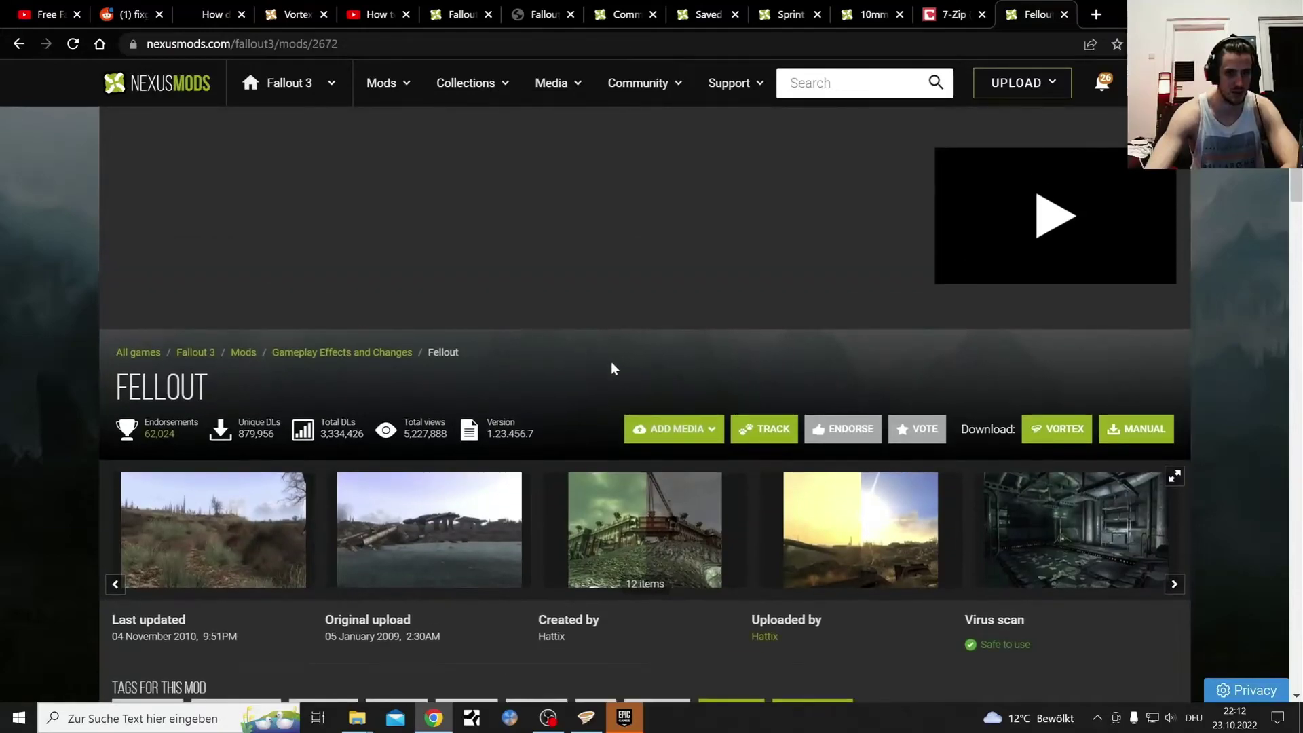
scroll(691, 364, down, 5)
scroll(582, 386, up, 3)
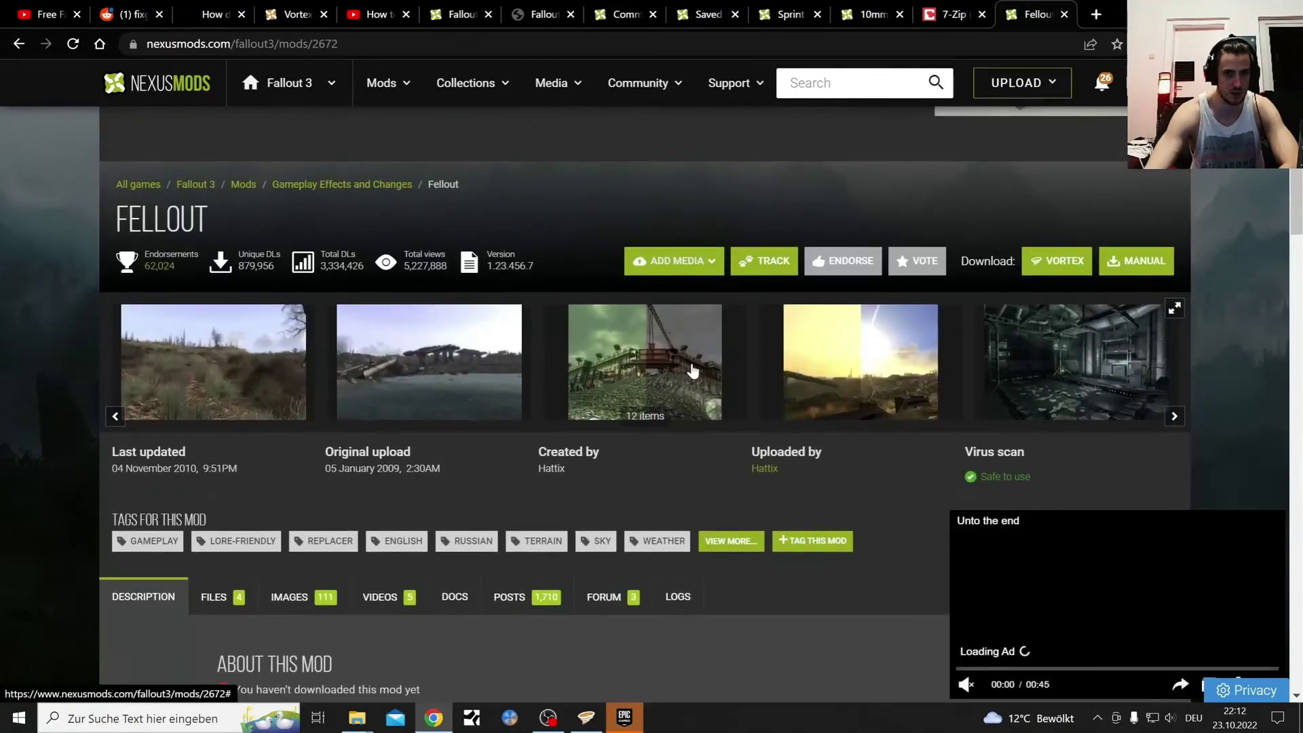
scroll(423, 450, down, 5)
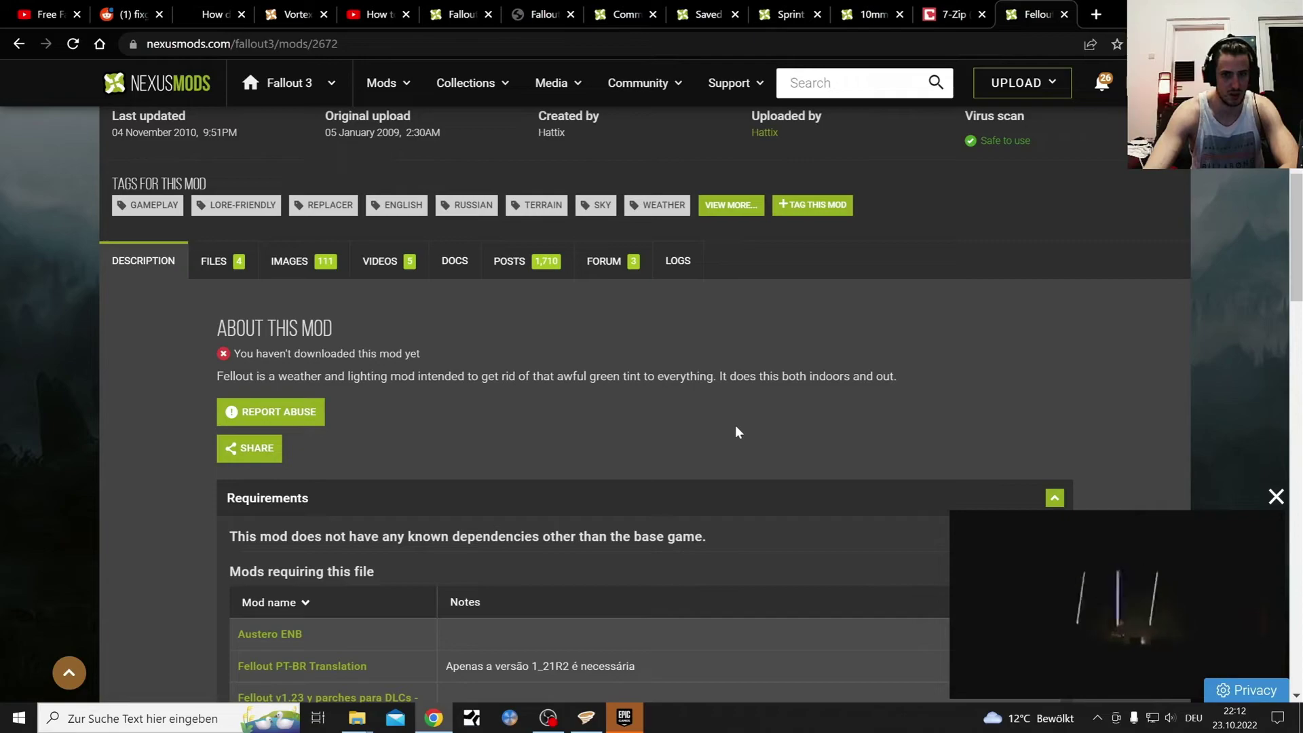
Step: Download the Fellout 1_21R2 main file through the mod manager using the free slow download
click(235, 273)
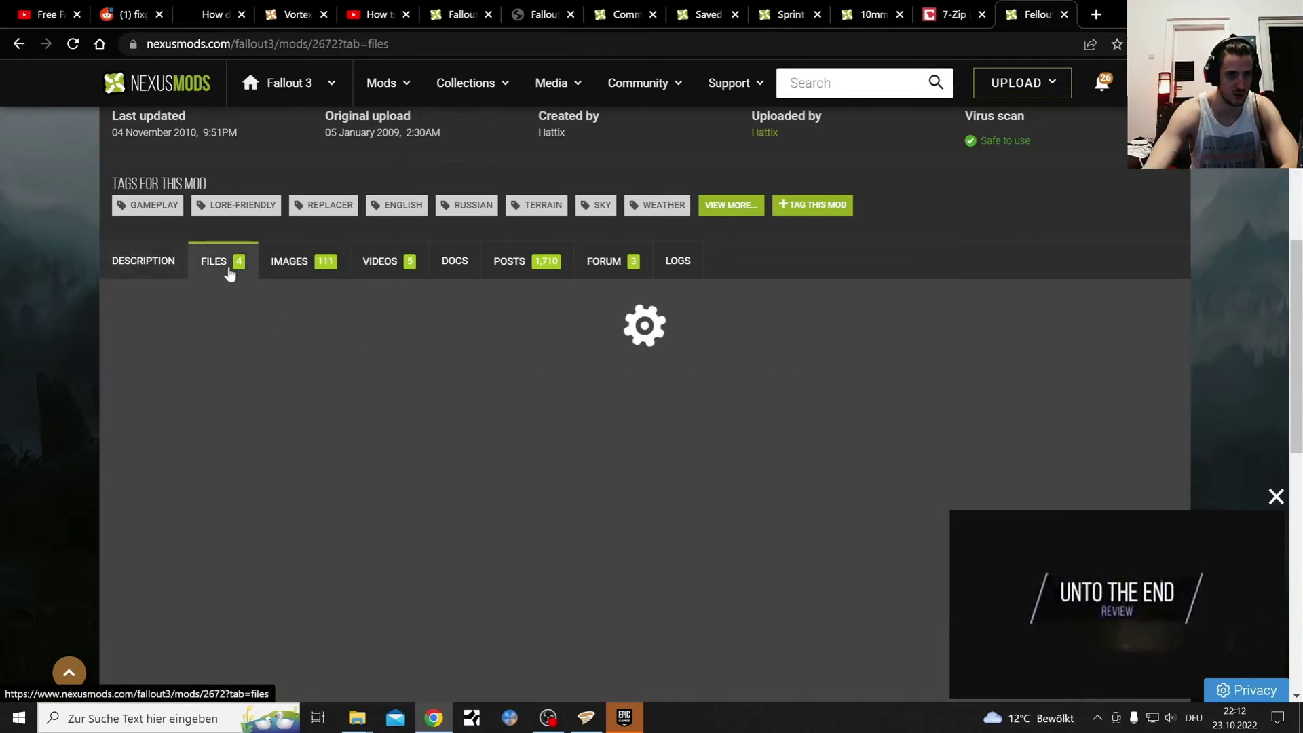
scroll(141, 401, down, 5)
scroll(141, 400, up, 4)
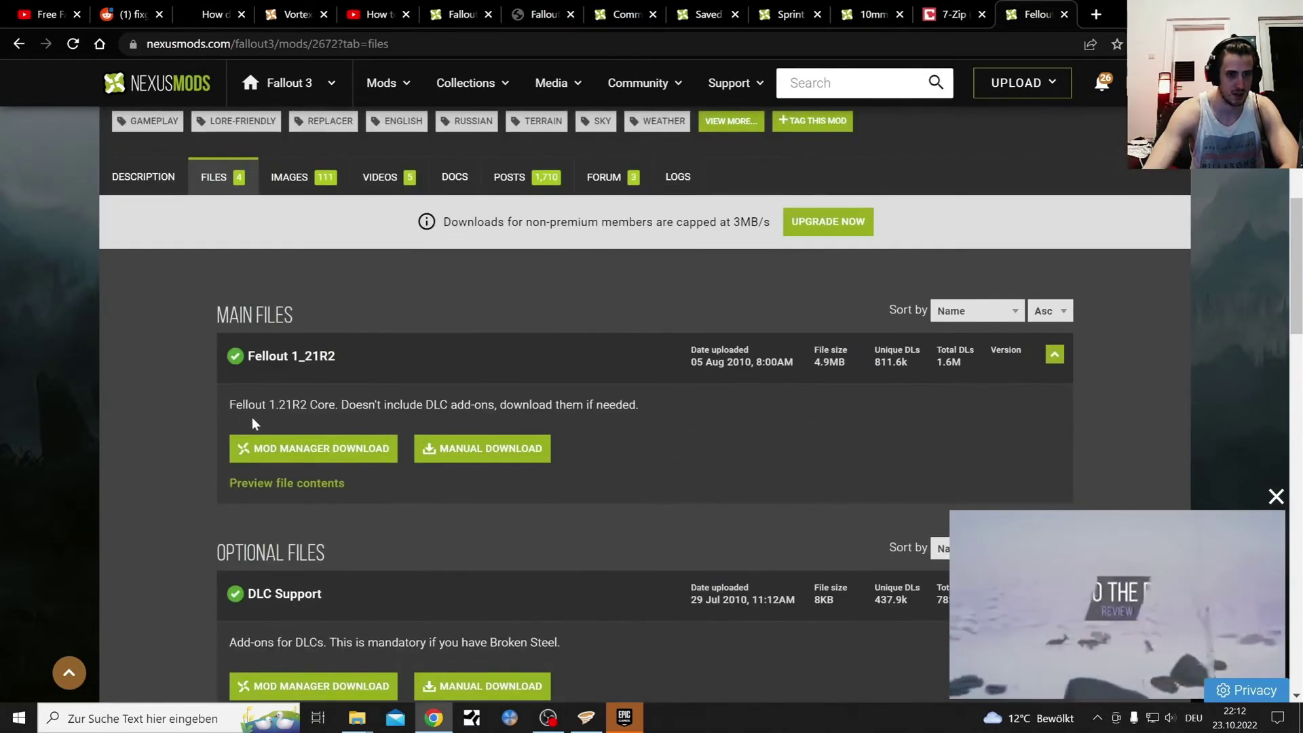
click(322, 449)
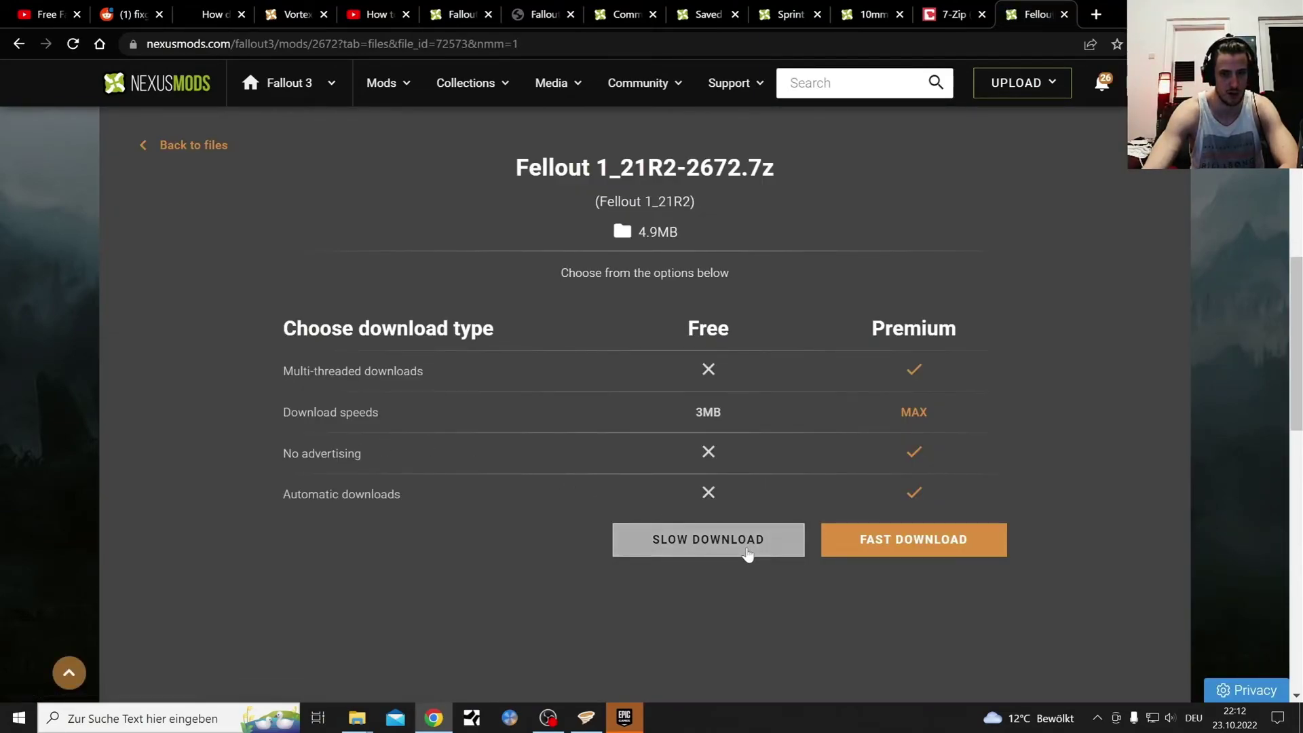
click(746, 551)
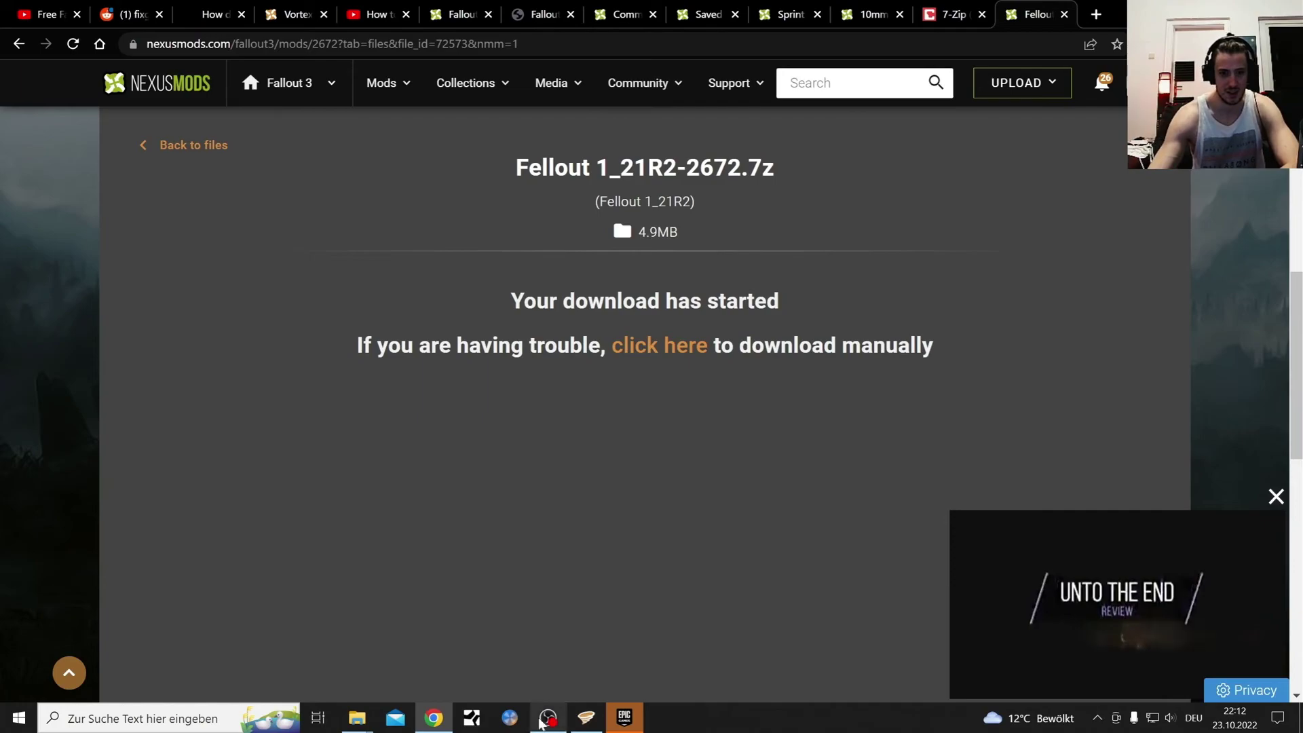
Step: Switch to Vortex and check the Fallout 3 downloads list and the pending notification about plugin sorting
click(586, 717)
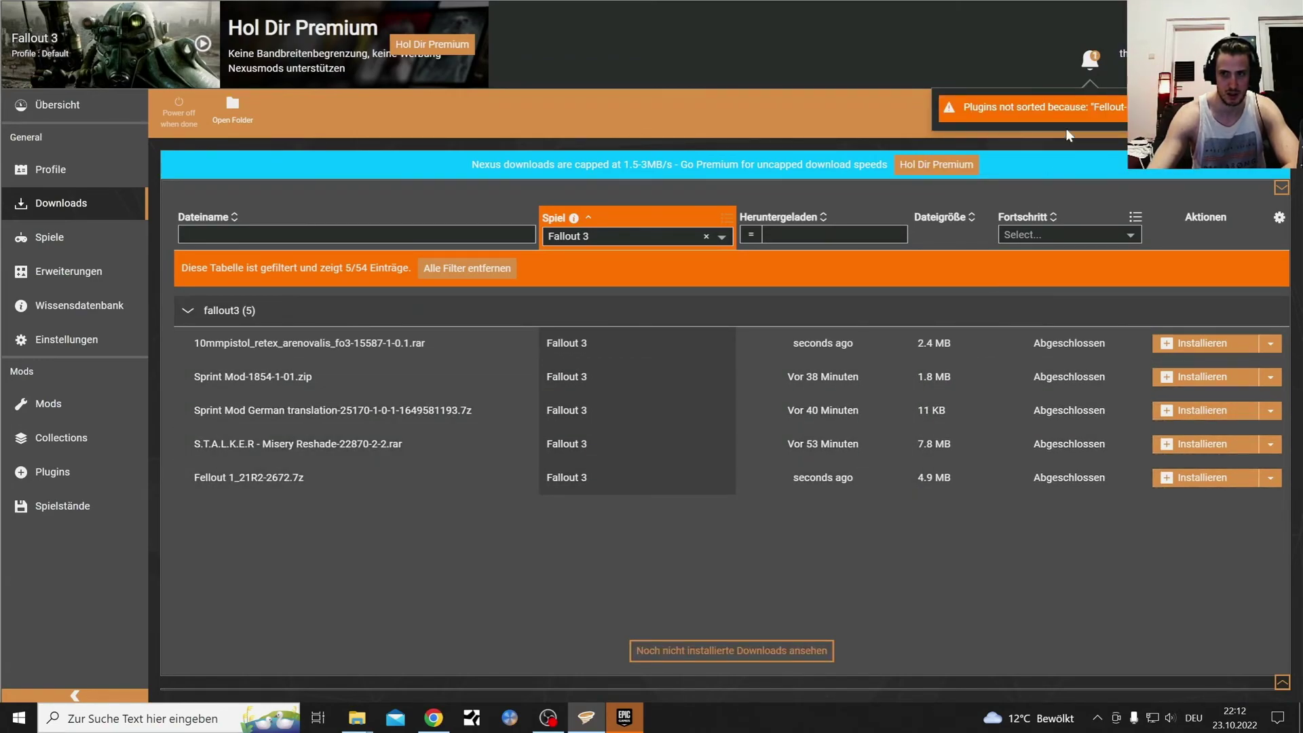
mouse_move(1089, 105)
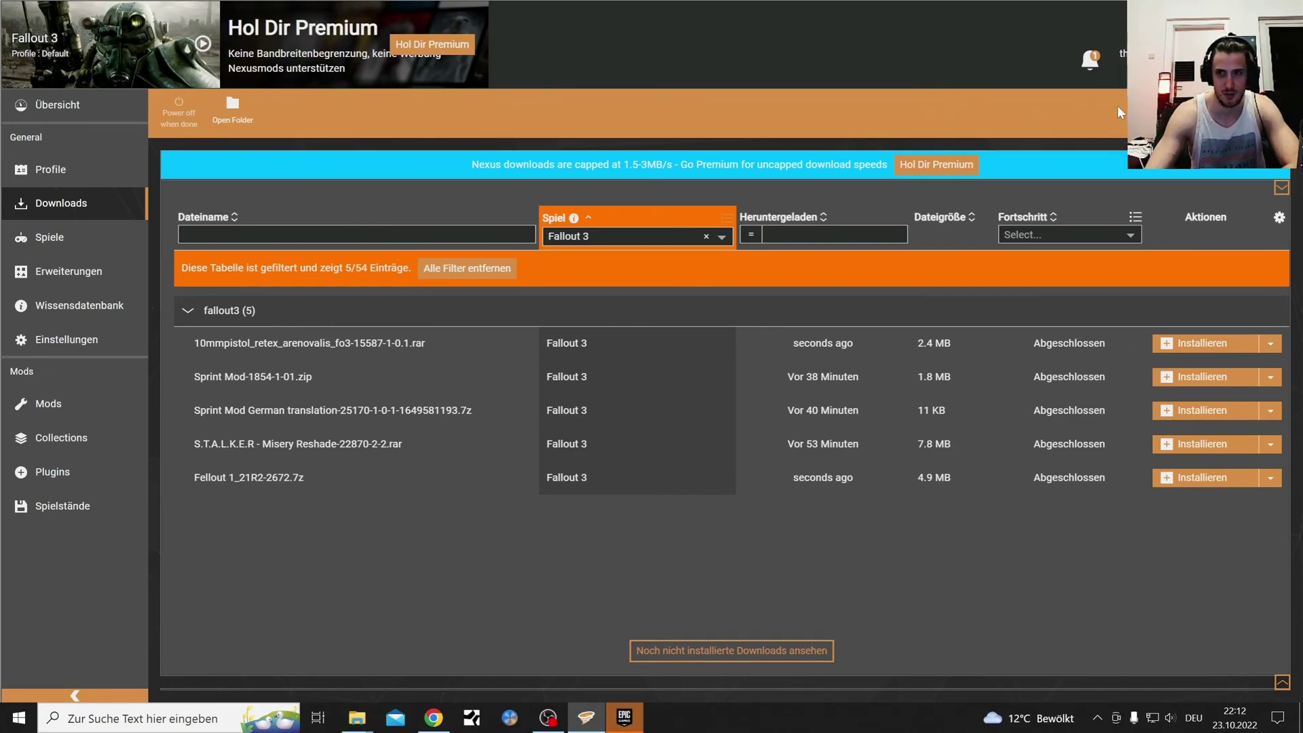
click(1086, 62)
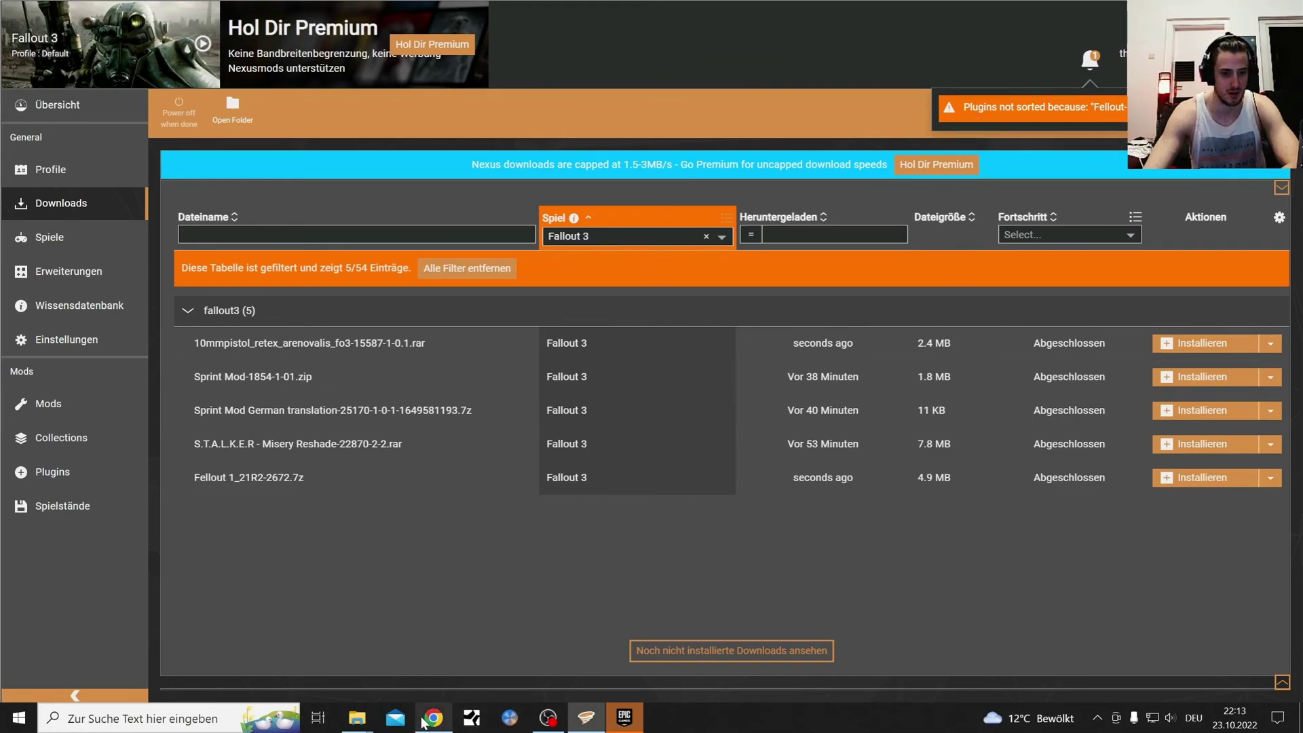
Step: Switch back to Chrome, return to Fellout's files and review the optional DLC Support, Fellout-1_23 and Greener Grass files
click(436, 721)
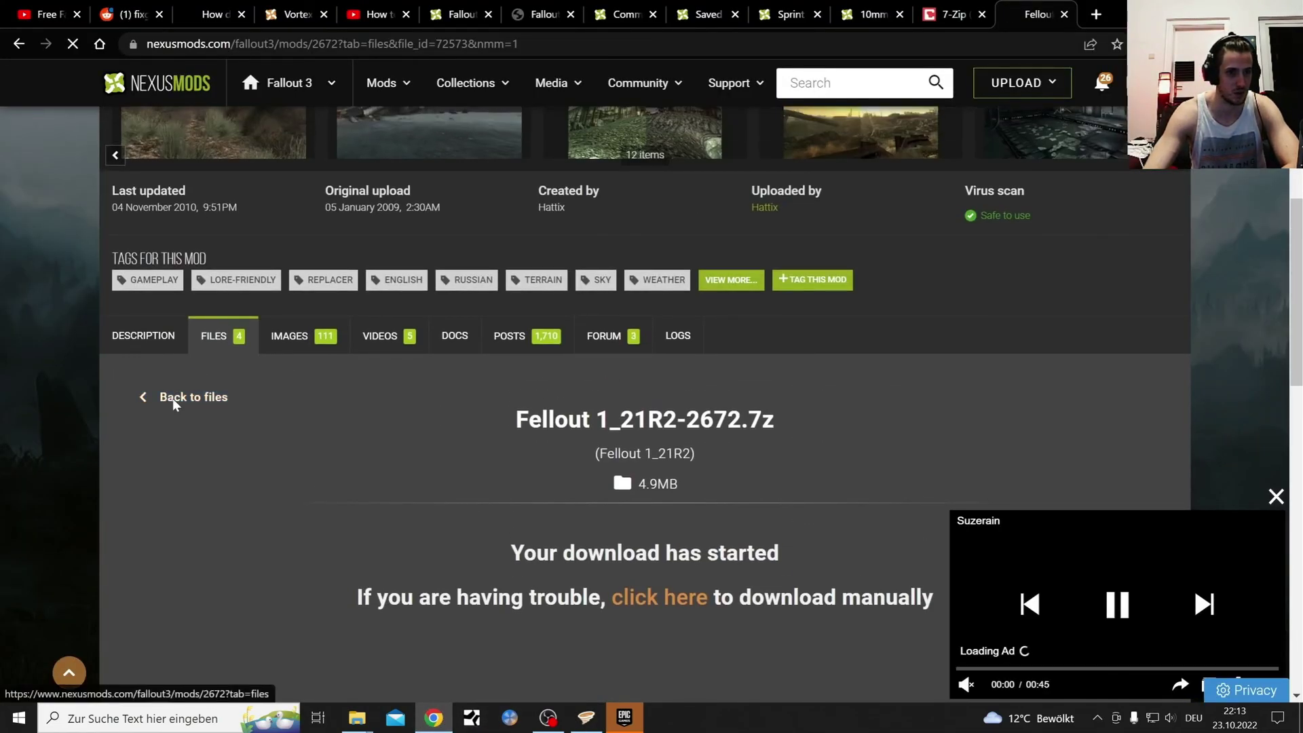
click(175, 397)
scroll(112, 449, down, 10)
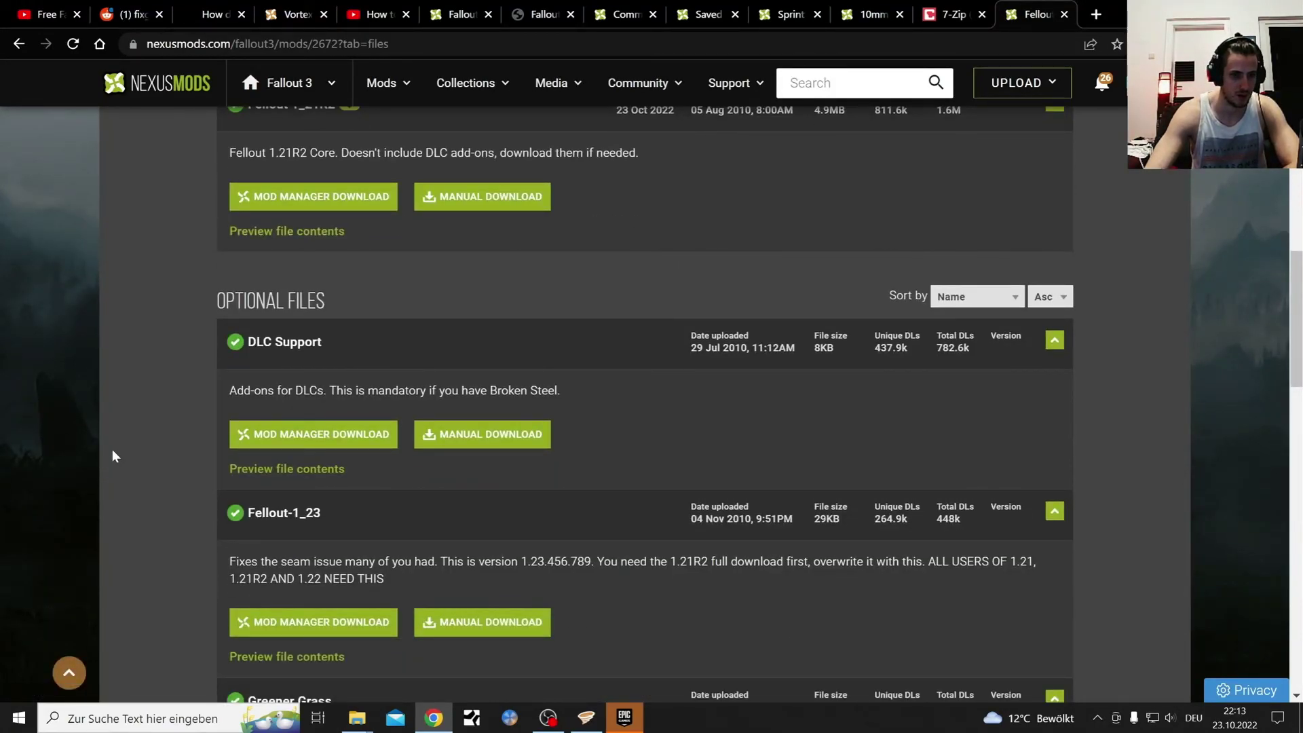
scroll(112, 449, down, 2)
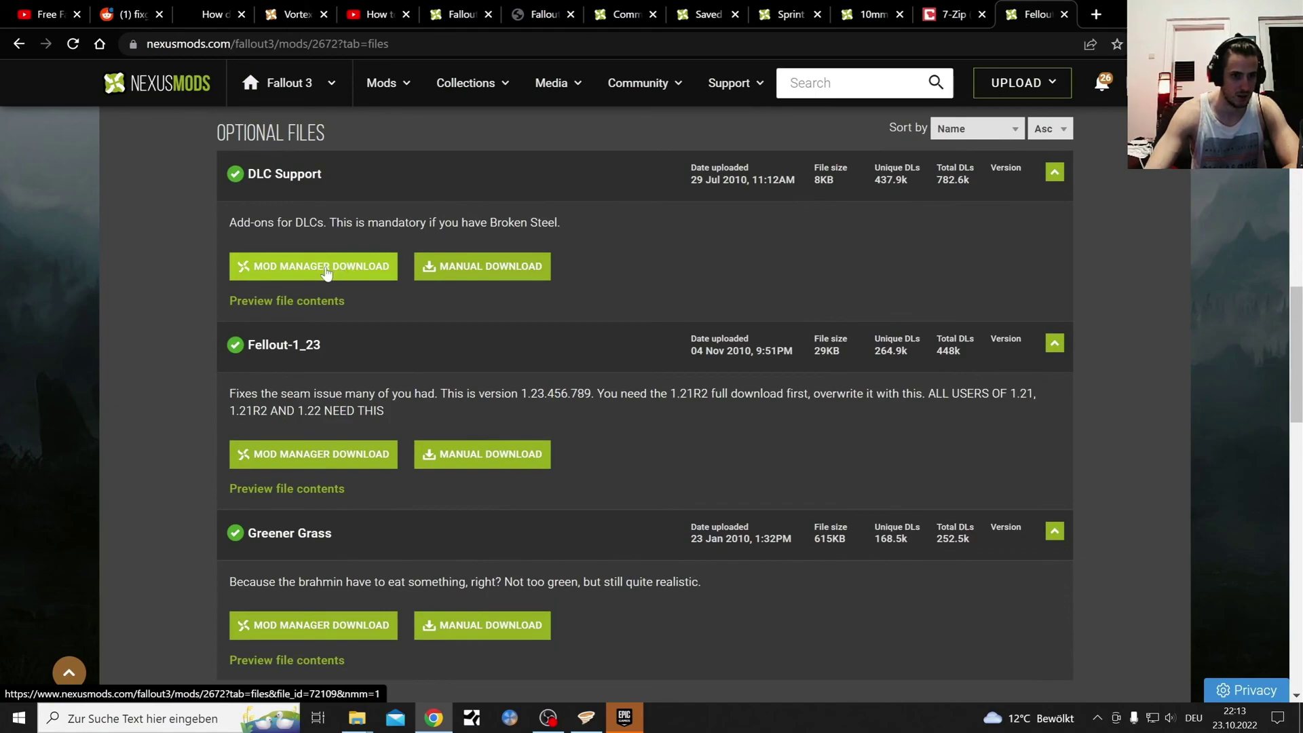
scroll(258, 309, down, 2)
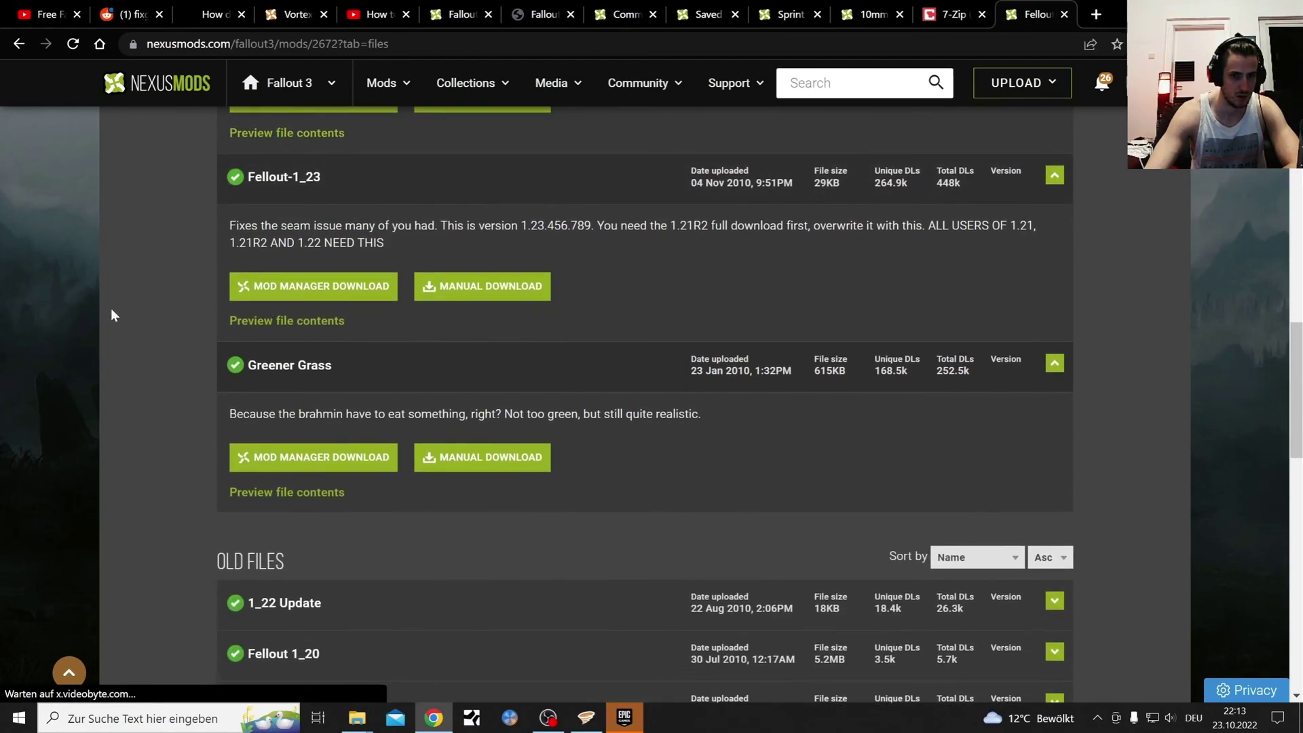